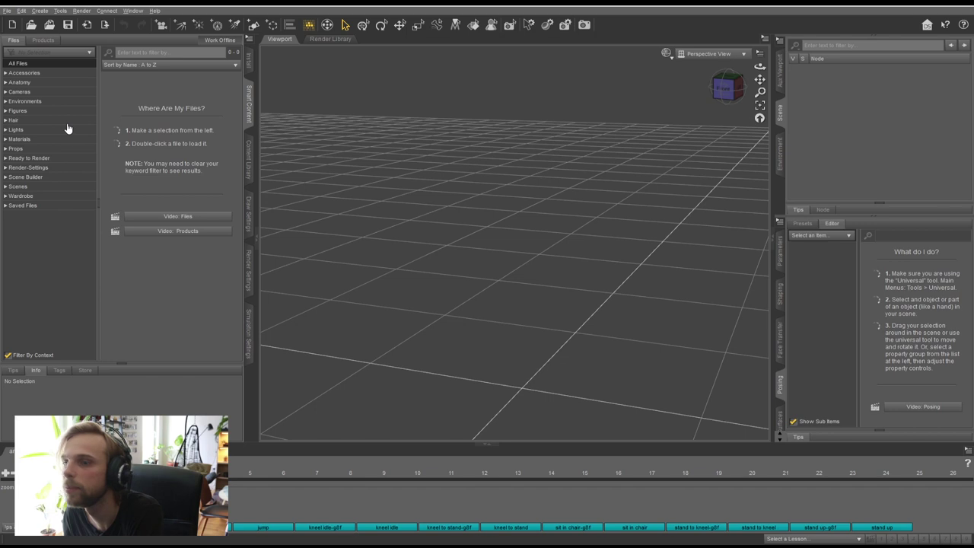
- Load the Genesis 3 Male figure from the real-world male people figures into the scene
{"action": "left_click", "coordinate": [5, 111]}
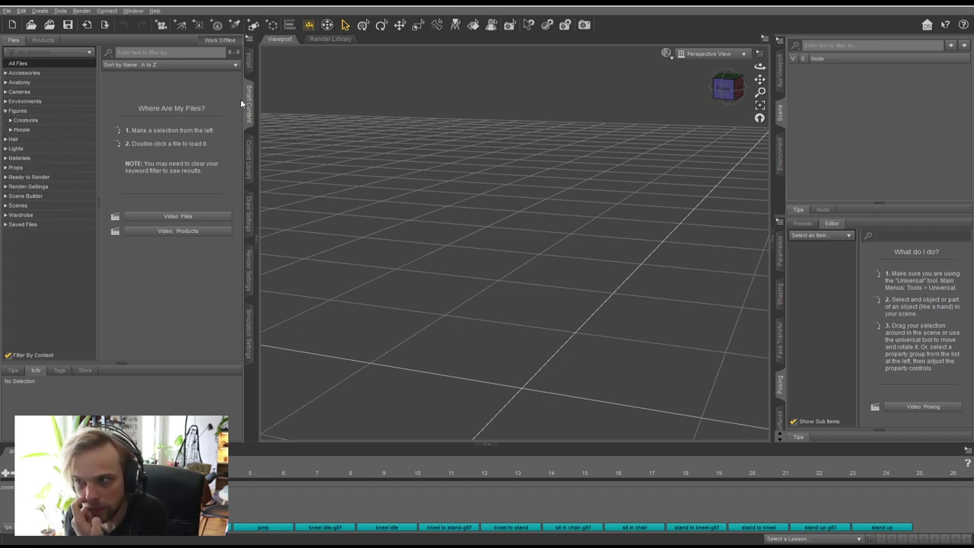
{"action": "left_click", "coordinate": [10, 130]}
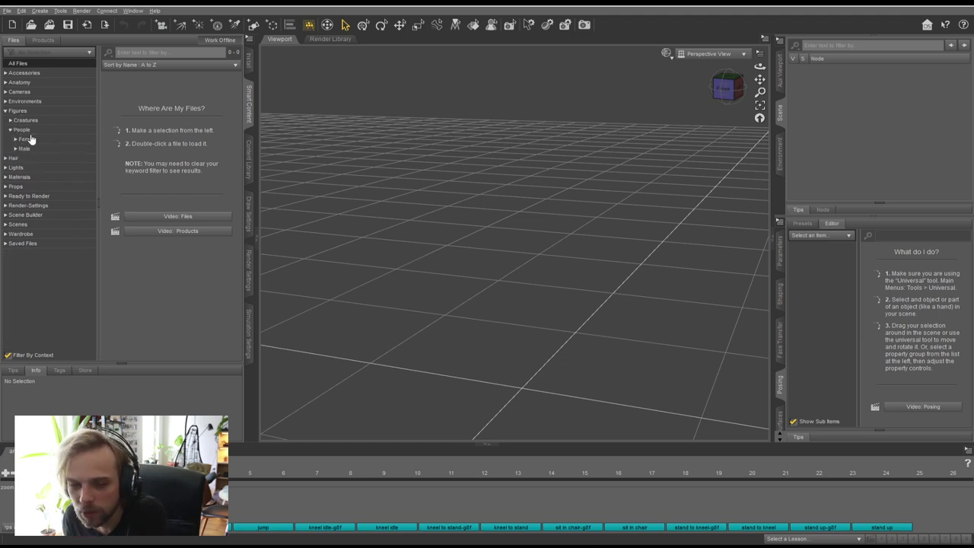
{"action": "left_click", "coordinate": [15, 149]}
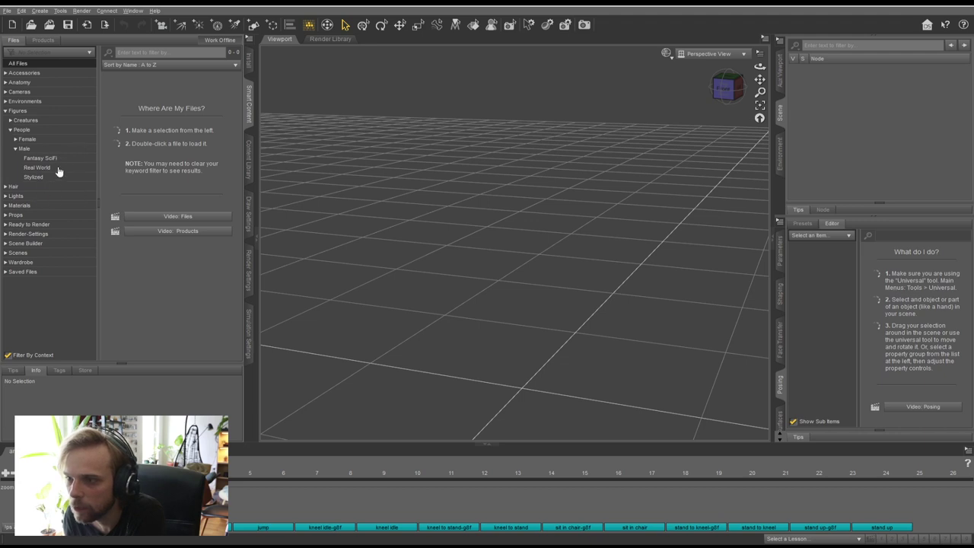
{"action": "left_click", "coordinate": [36, 177]}
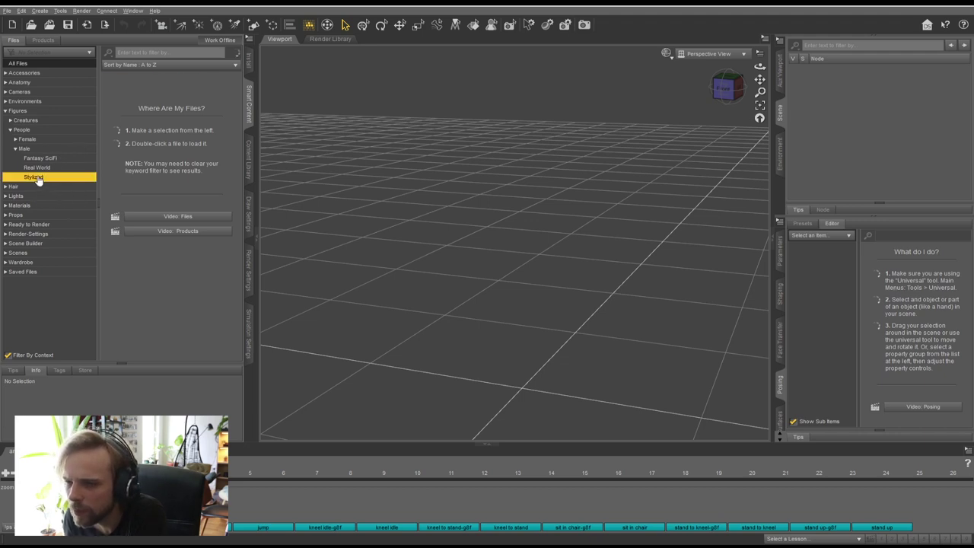
{"action": "left_click", "coordinate": [44, 158]}
{"action": "left_click", "coordinate": [52, 169]}
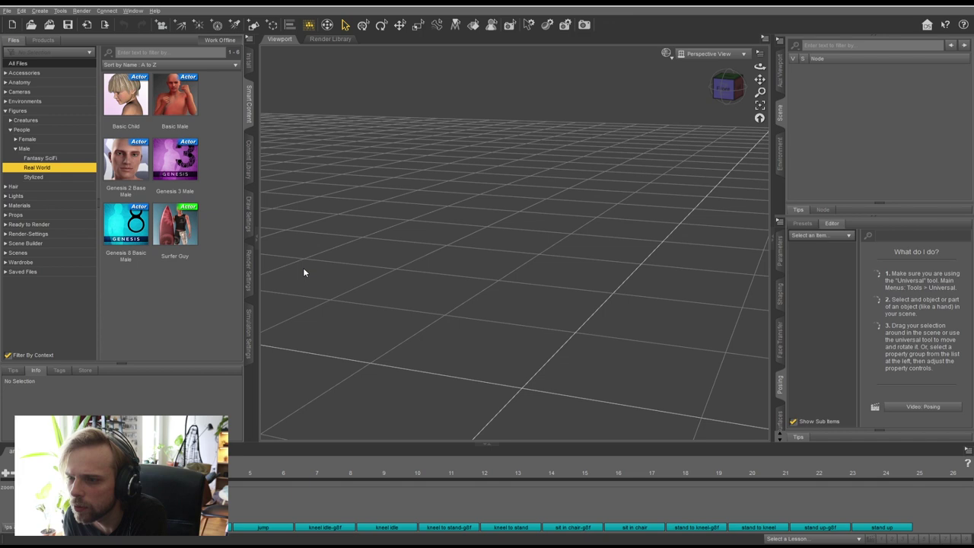
{"action": "double_click", "coordinate": [166, 163]}
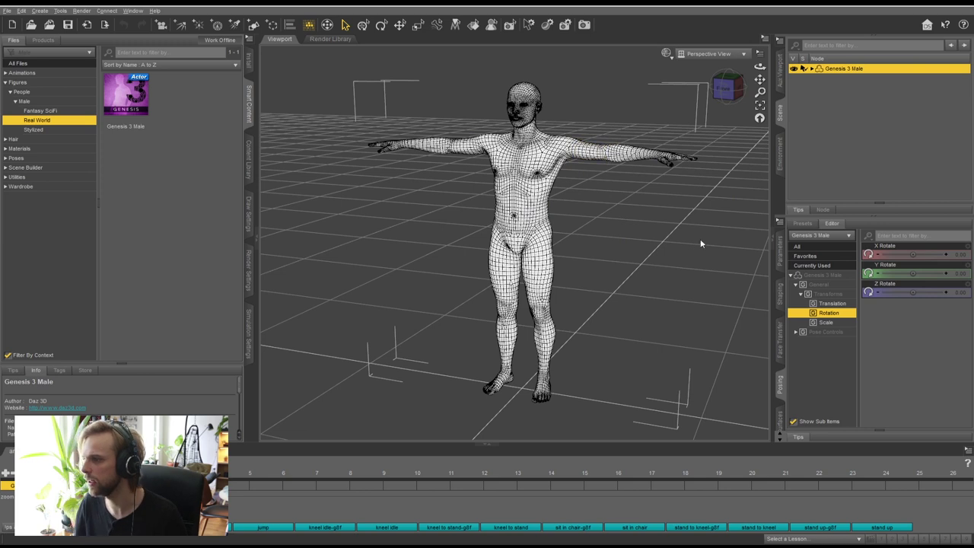
- Examine the loaded figure's body from different framings in the main viewport and the auxiliary viewport
{"action": "left_click", "coordinate": [781, 73]}
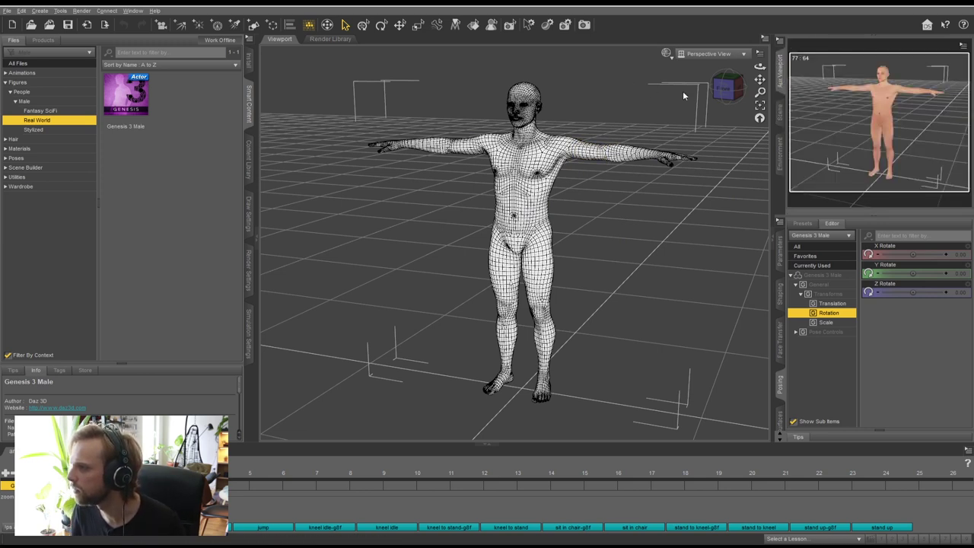
{"action": "scroll", "coordinate": [554, 84], "scroll_direction": "up", "scroll_amount": 5}
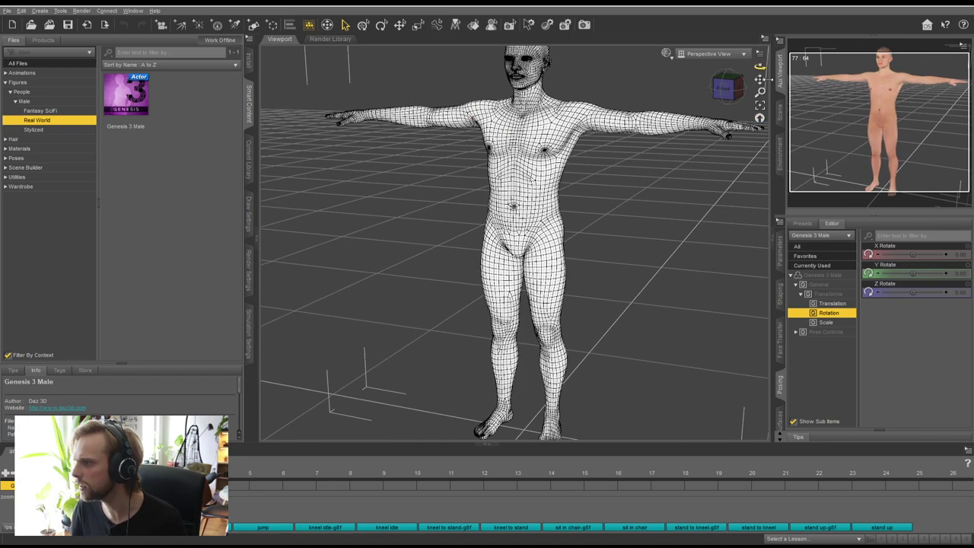
{"action": "scroll", "coordinate": [545, 115], "scroll_direction": "up", "scroll_amount": 10}
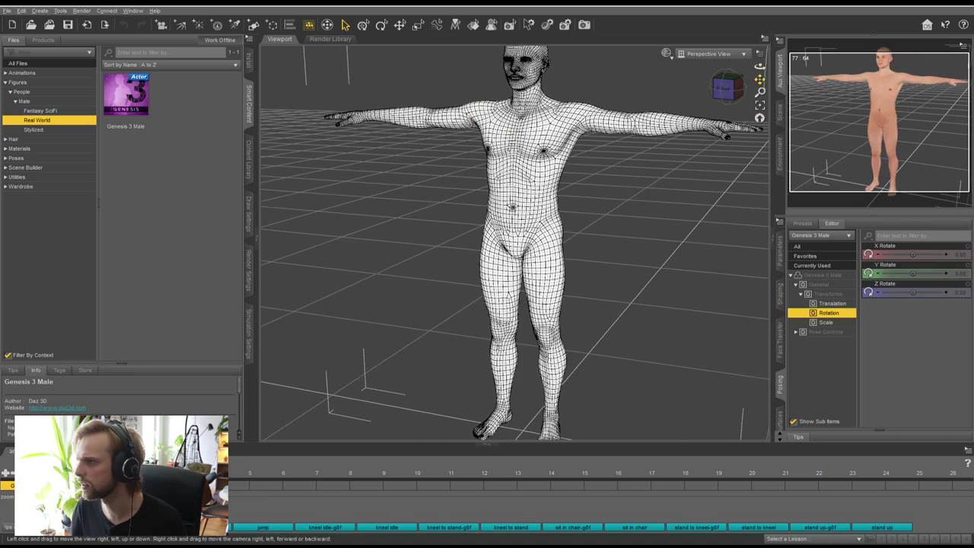
{"action": "scroll", "coordinate": [557, 152], "scroll_direction": "down", "scroll_amount": 10}
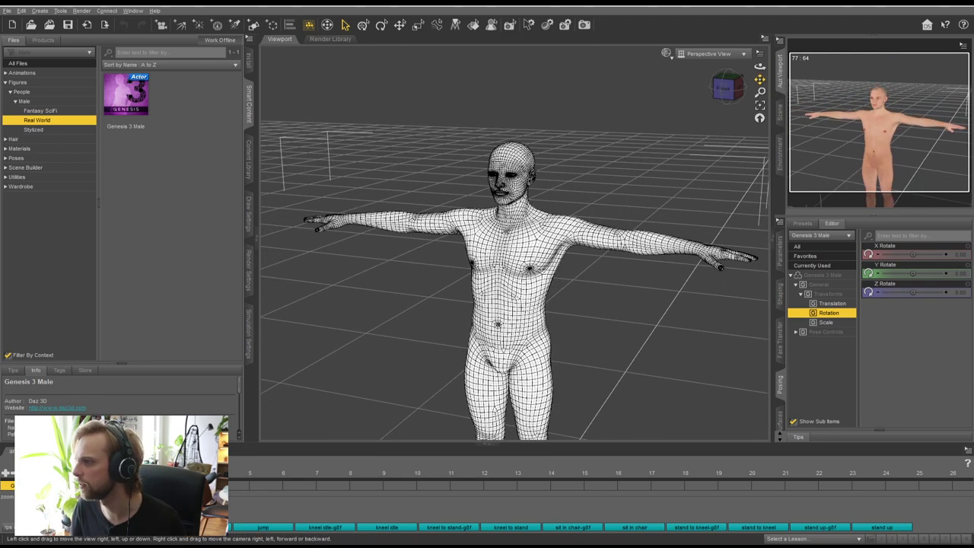
{"action": "left_click_drag", "start_coordinate": [760, 79], "coordinate": [760, 6]}
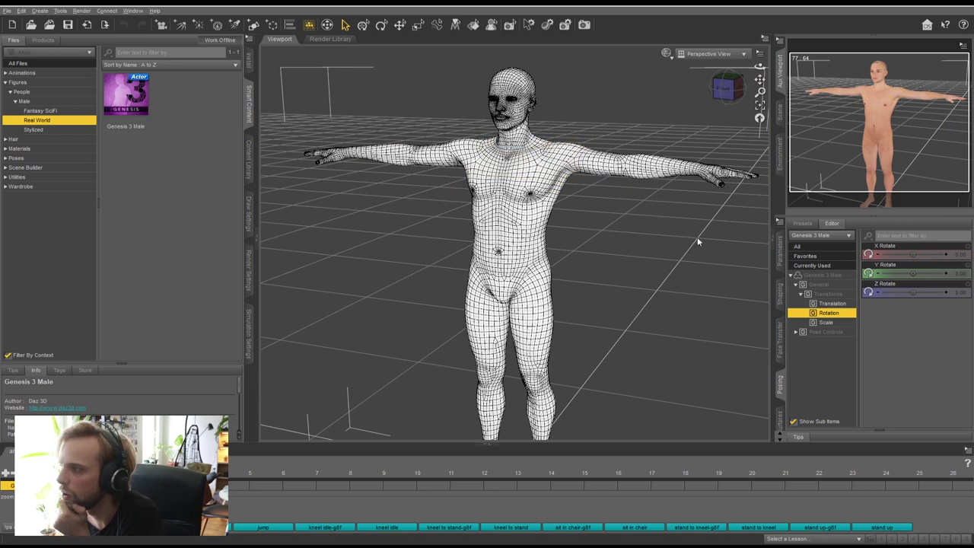
- Select Genesis 3 Male in the scene and apply the Urban Model 03 pose from the poses sorted by function
{"action": "left_click", "coordinate": [780, 112]}
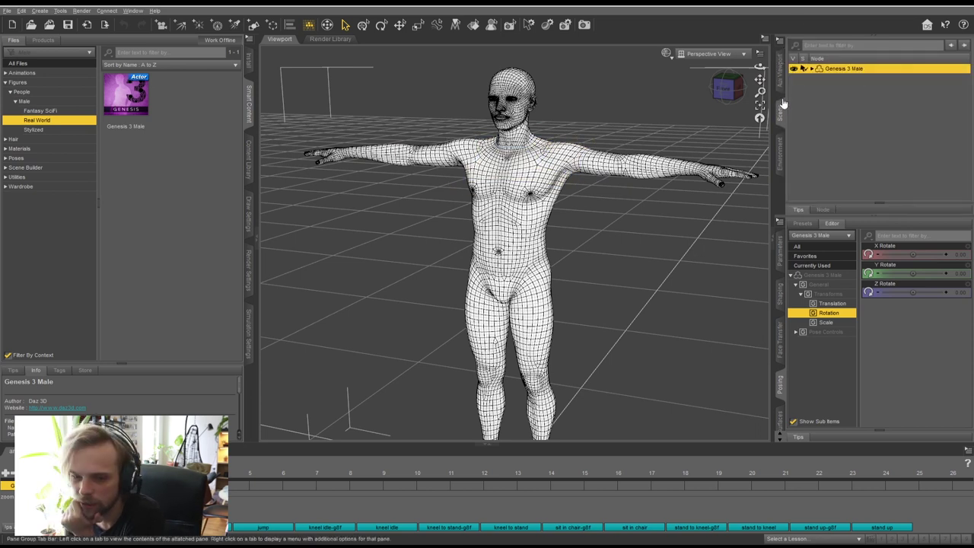
{"action": "left_click", "coordinate": [821, 96]}
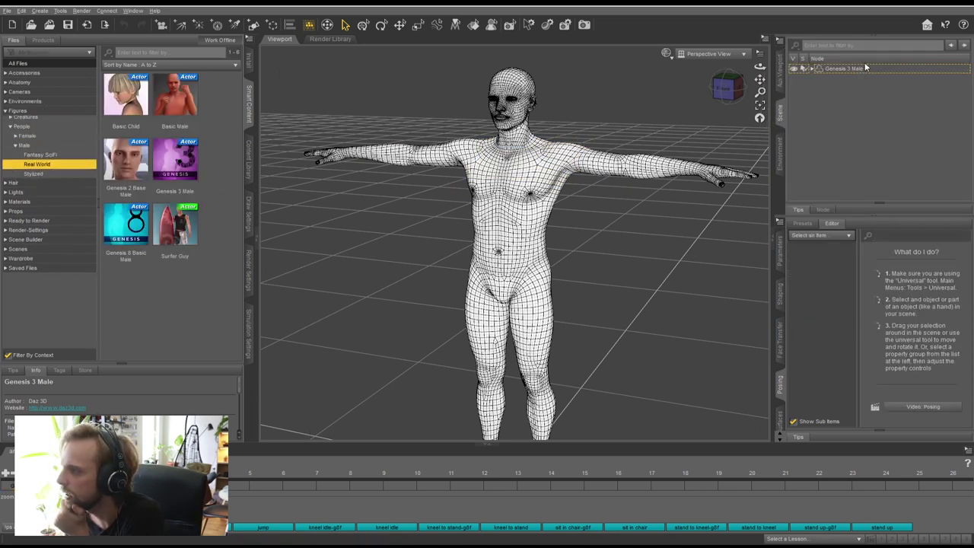
{"action": "left_click", "coordinate": [864, 69]}
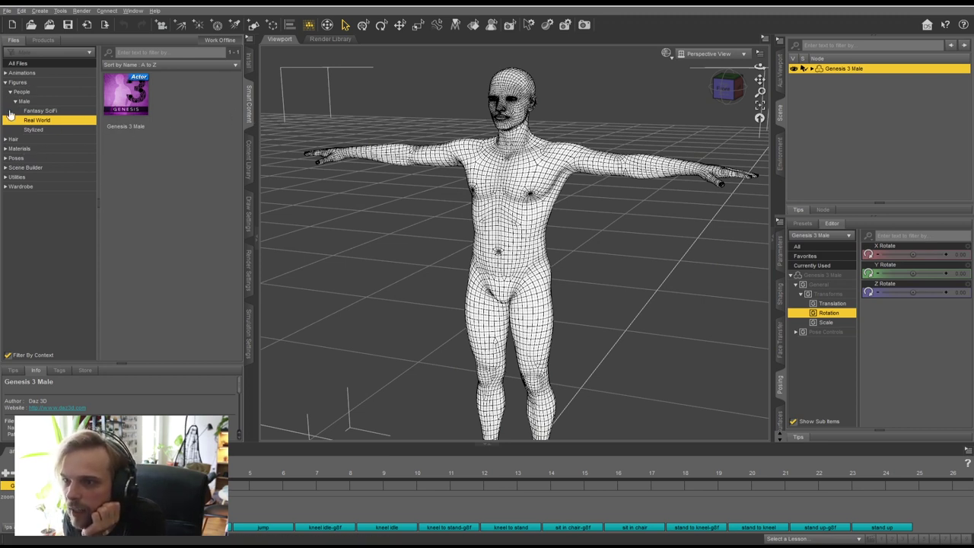
{"action": "left_click", "coordinate": [5, 159]}
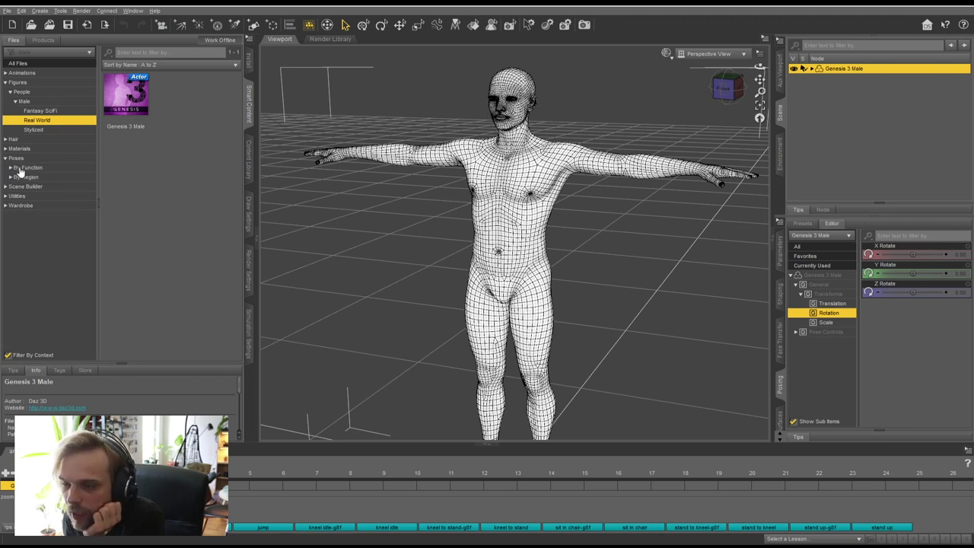
{"action": "left_click", "coordinate": [11, 168]}
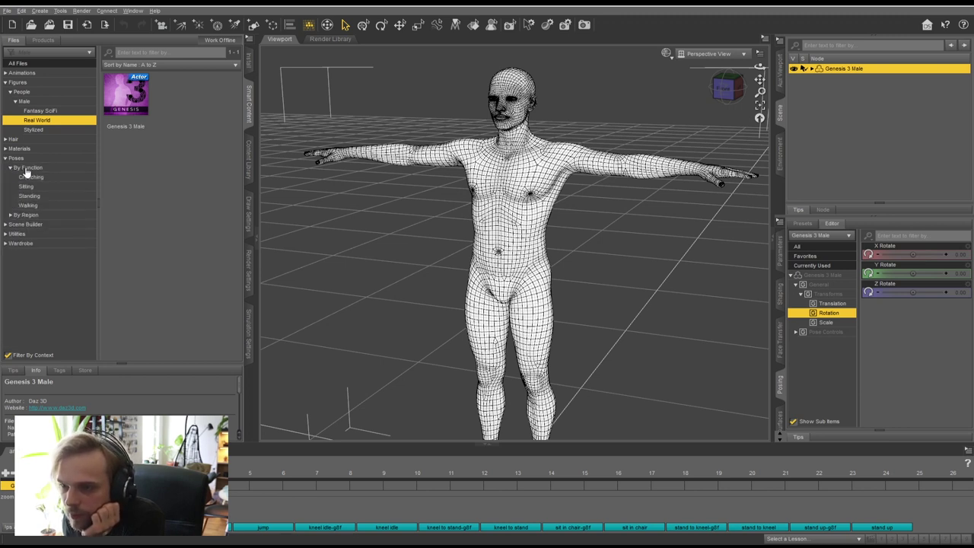
{"action": "left_click", "coordinate": [25, 170]}
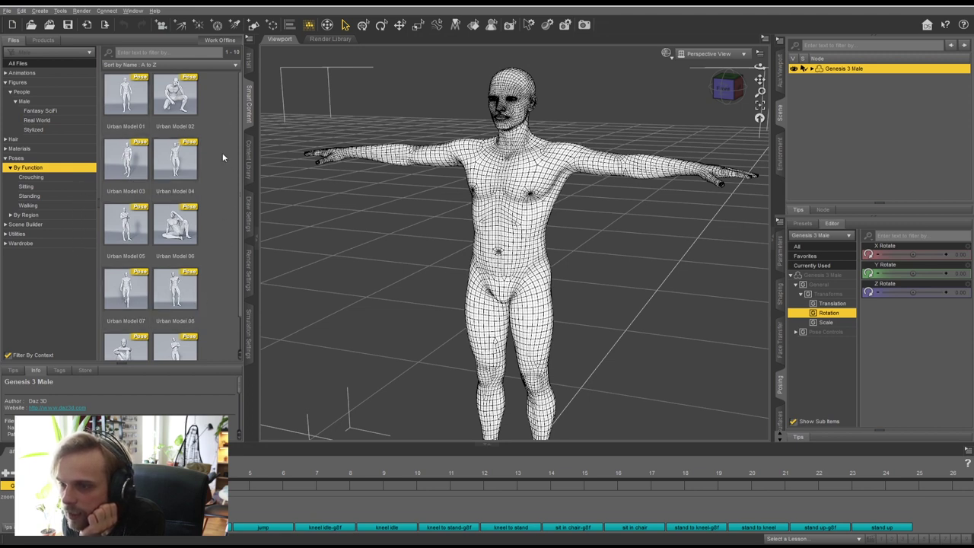
{"action": "scroll", "coordinate": [222, 152], "scroll_direction": "down", "scroll_amount": 1}
{"action": "scroll", "coordinate": [222, 153], "scroll_direction": "up", "scroll_amount": 1}
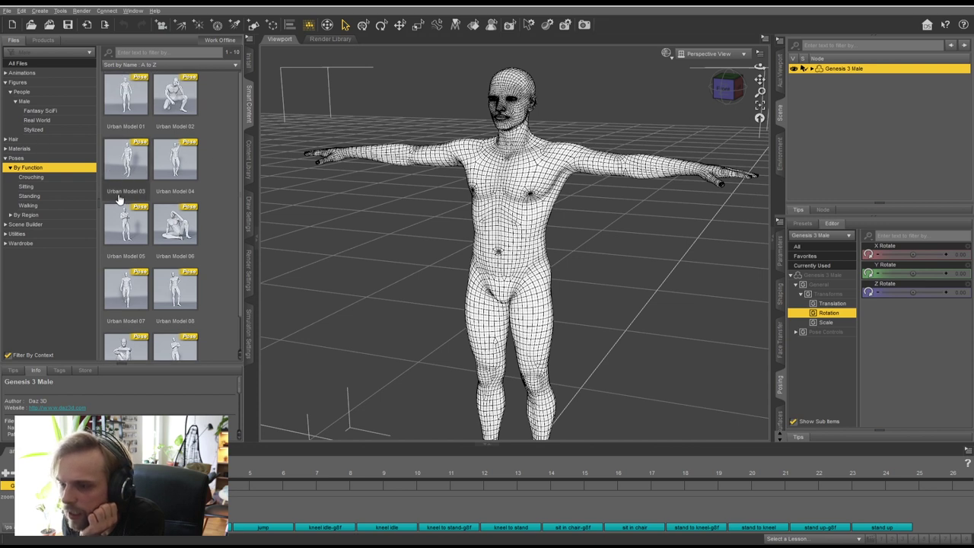
{"action": "left_click", "coordinate": [120, 171]}
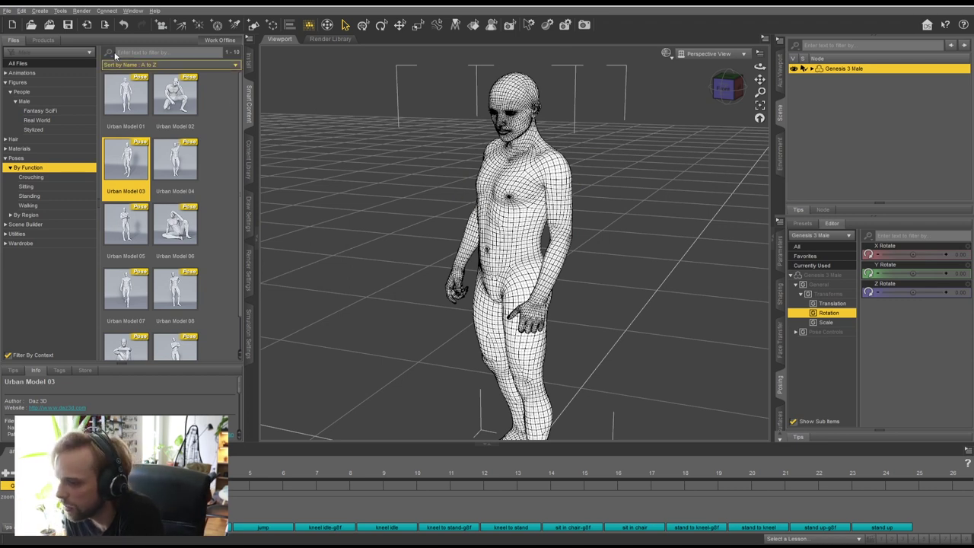
- Start exporting the posed figure to the Desktop as a Wavefront Object file named "character"
{"action": "left_click", "coordinate": [7, 11]}
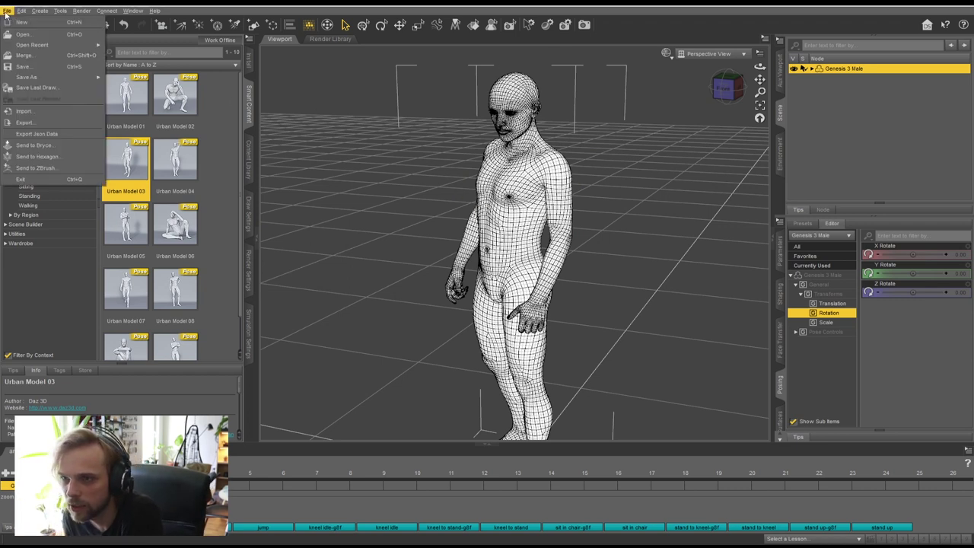
{"action": "left_click", "coordinate": [65, 125]}
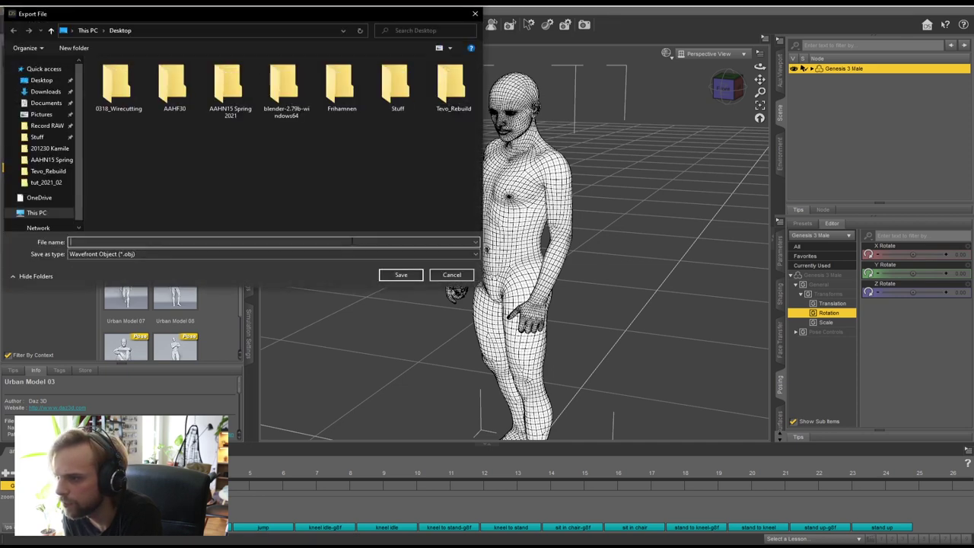
{"action": "left_click_drag", "start_coordinate": [218, 15], "coordinate": [417, 78]}
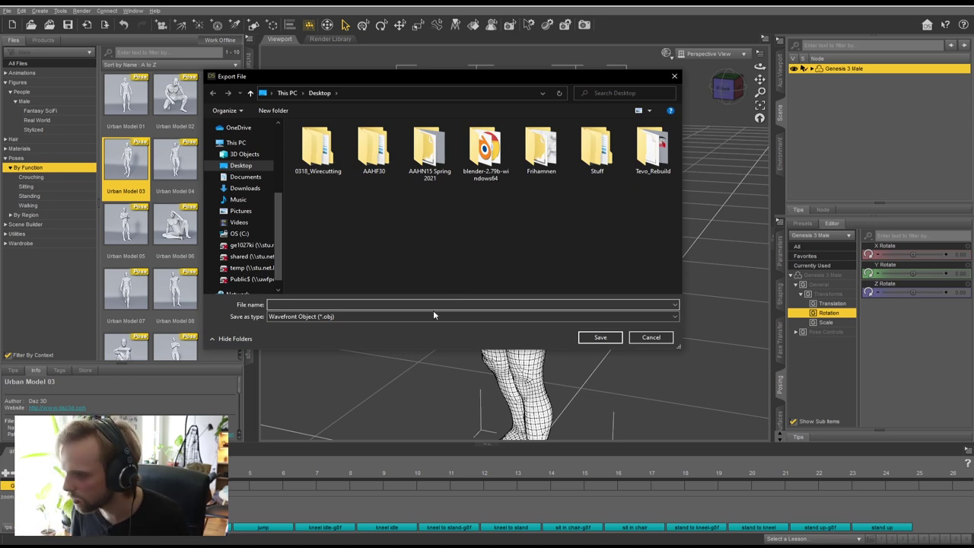
{"action": "left_click_drag", "start_coordinate": [519, 78], "coordinate": [528, 117]}
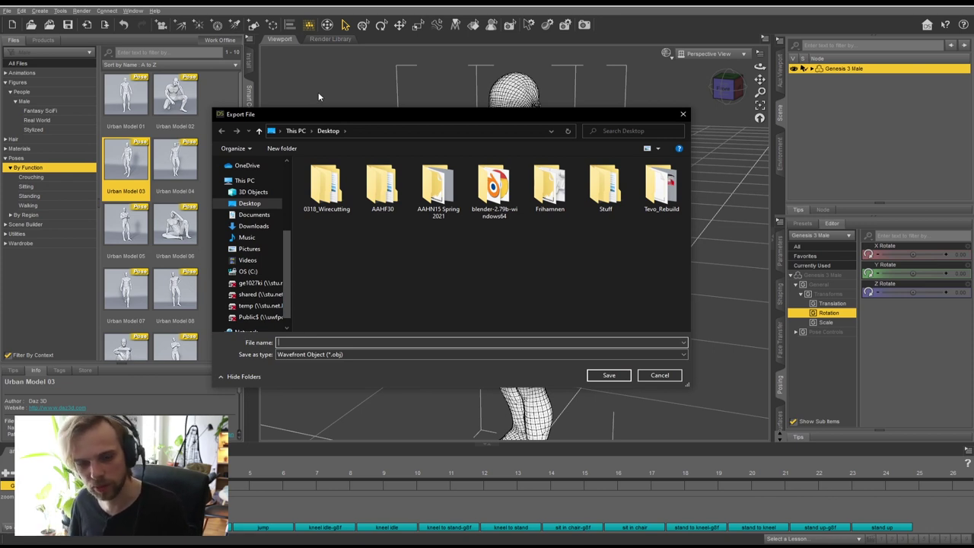
{"action": "mouse_move", "coordinate": [360, 121]}
{"action": "left_mouse_down"}
{"action": "mouse_move", "coordinate": [359, 303]}
{"action": "mouse_move", "coordinate": [358, 76]}
{"action": "mouse_move", "coordinate": [353, 104]}
{"action": "left_mouse_up"}
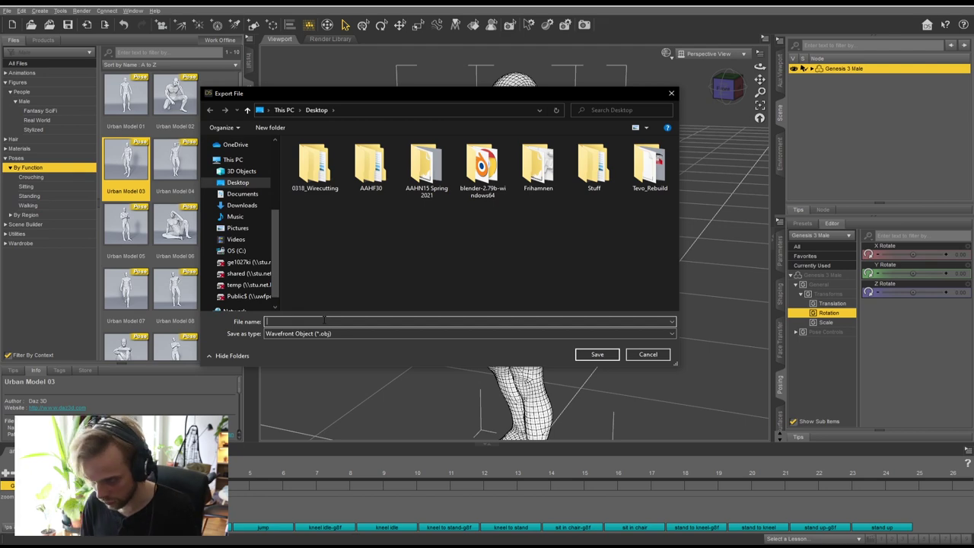
{"action": "type", "text": "character"}
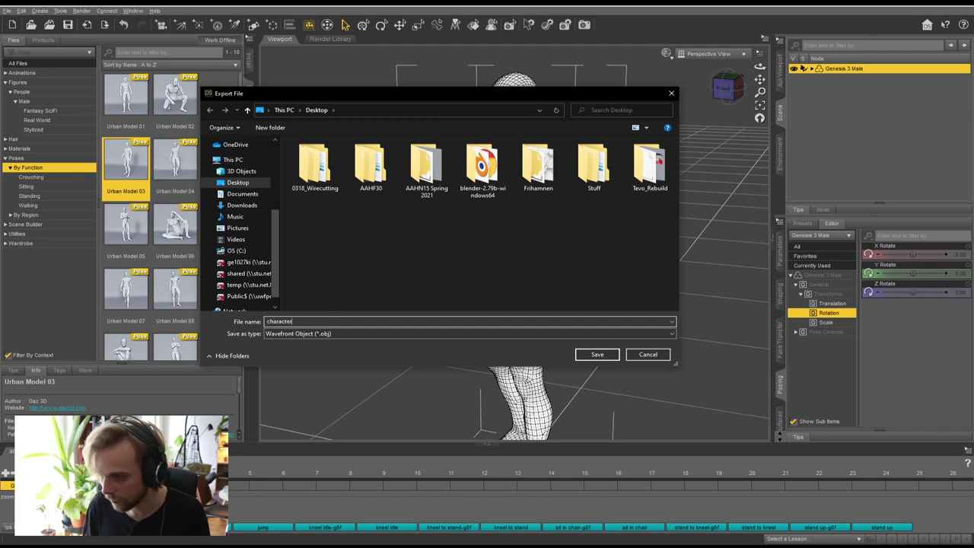
{"action": "left_click", "coordinate": [593, 354]}
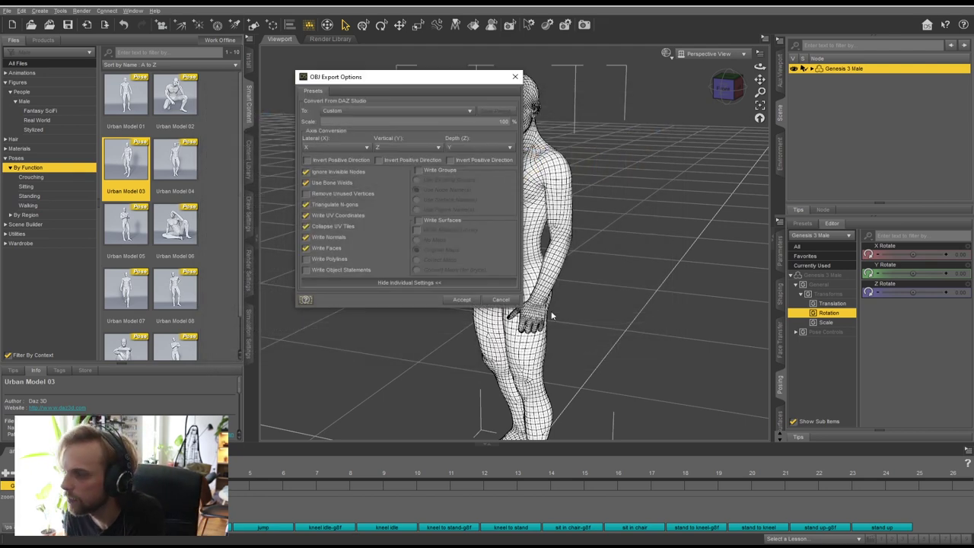
- Complete the OBJ export at 100% scale with UV coordinates, normals and faces written
{"action": "left_click", "coordinate": [306, 215]}
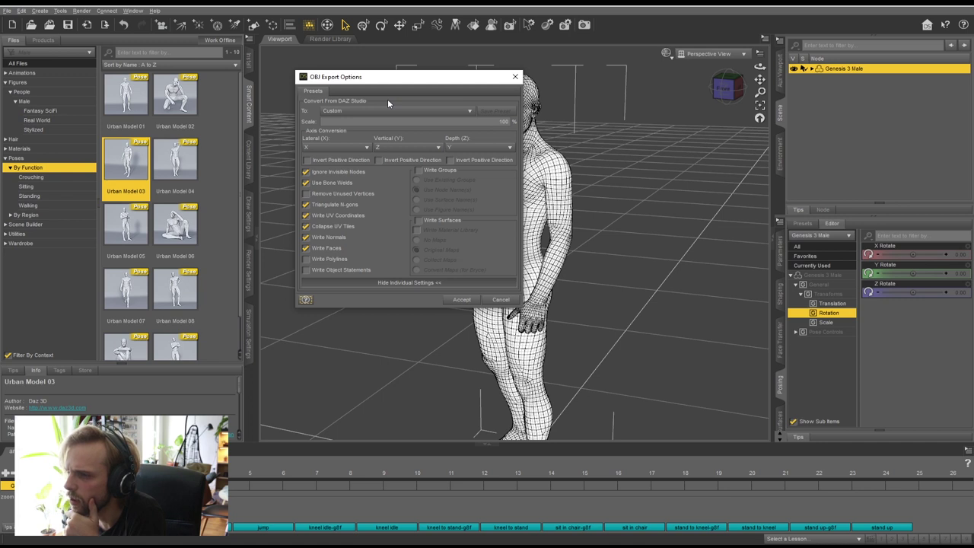
{"action": "left_click", "coordinate": [307, 238]}
{"action": "left_click", "coordinate": [307, 238]}
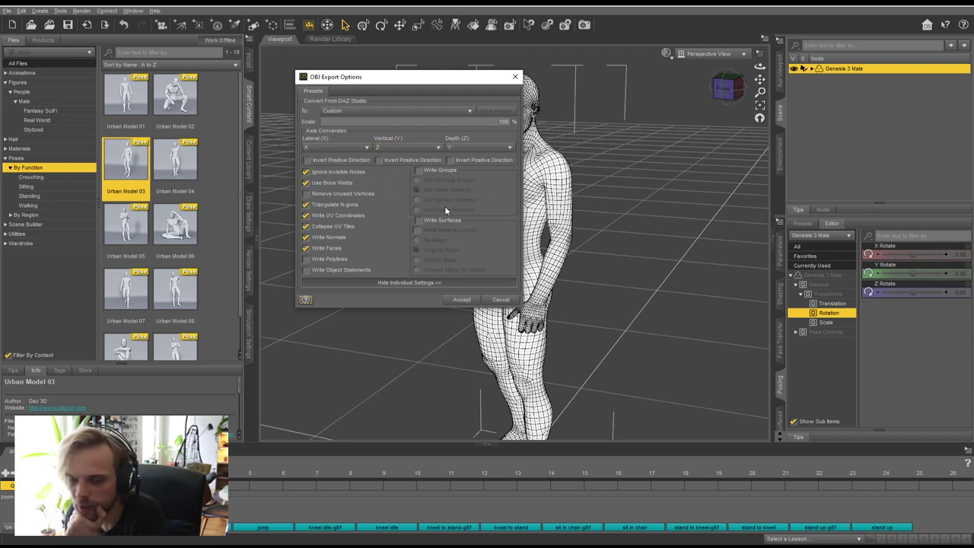
{"action": "left_click", "coordinate": [478, 299]}
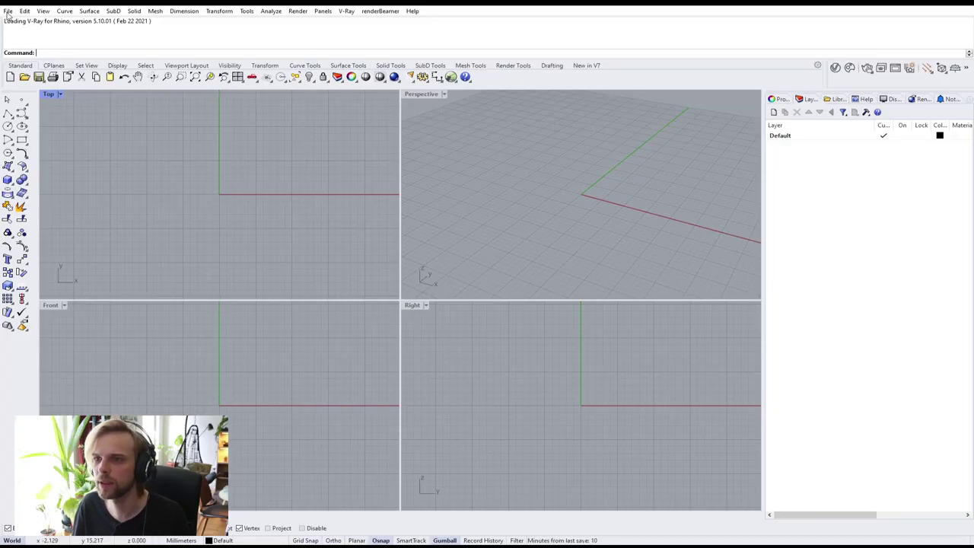
- Switch to Rhino, import the character OBJ file from the Desktop with OBJ groups as object names, and maximize the Perspective viewport
{"action": "left_click", "coordinate": [8, 11]}
{"action": "left_click", "coordinate": [81, 131]}
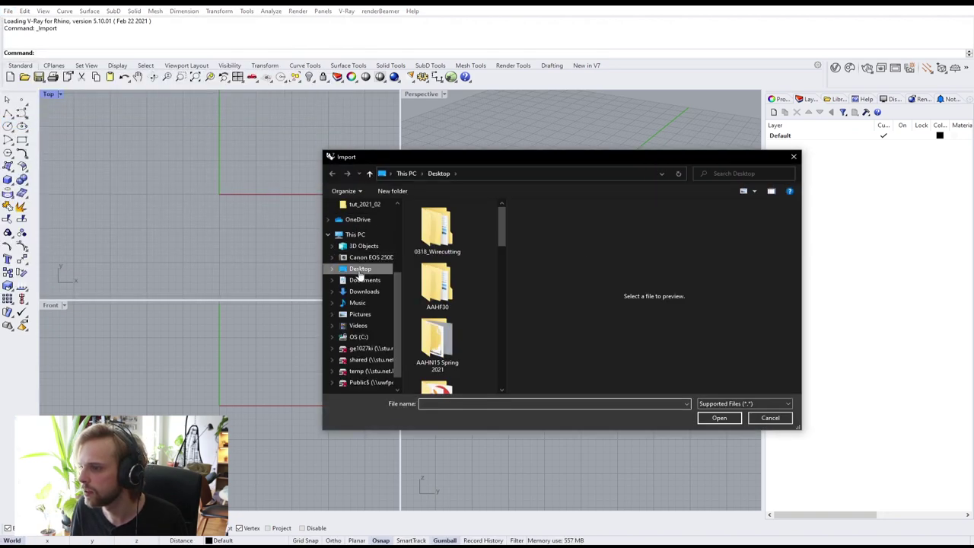
{"action": "scroll", "coordinate": [452, 299], "scroll_direction": "down", "scroll_amount": 3}
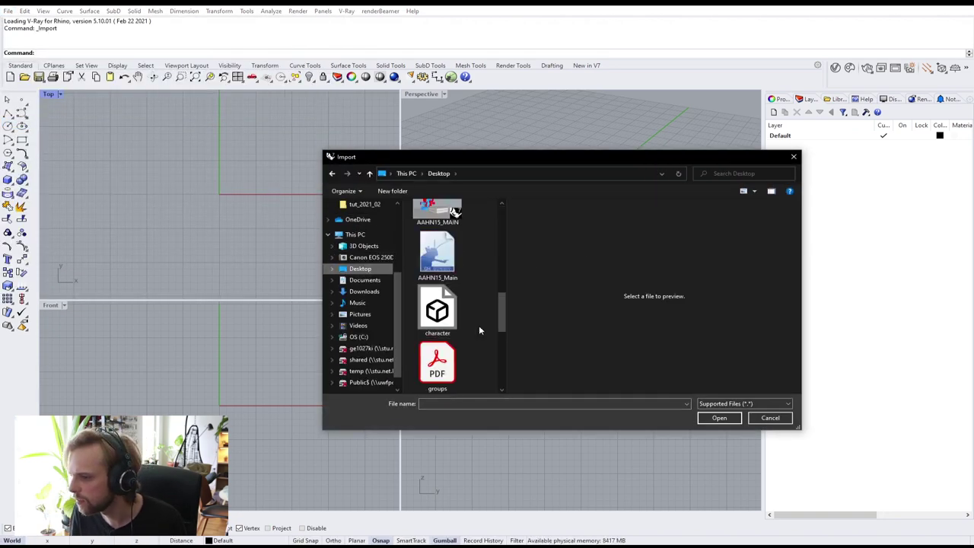
{"action": "left_click", "coordinate": [435, 318]}
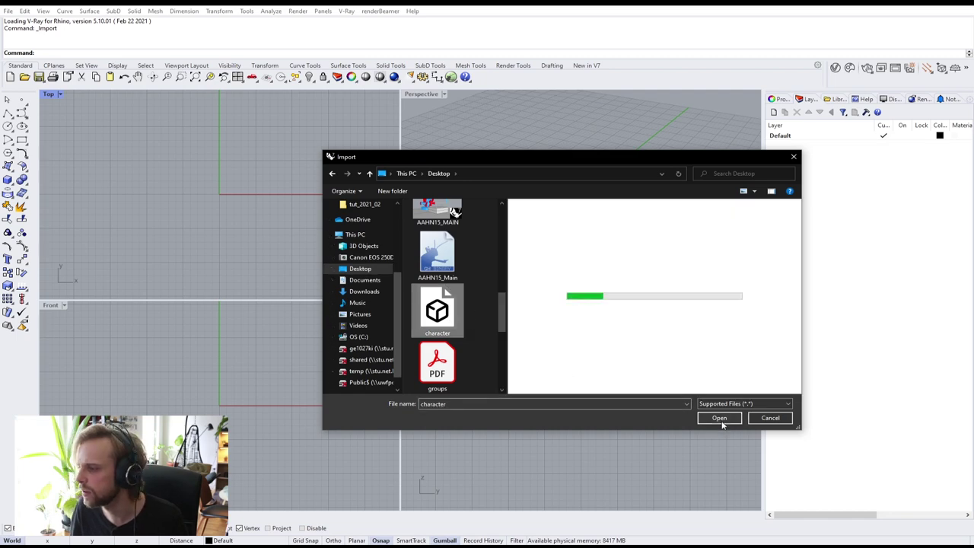
{"action": "left_click", "coordinate": [719, 418]}
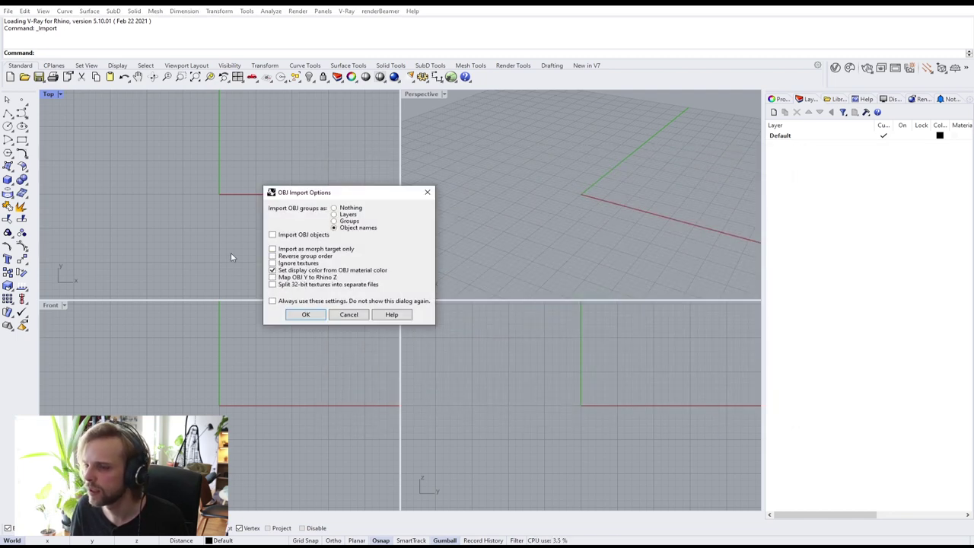
{"action": "left_click", "coordinate": [305, 314]}
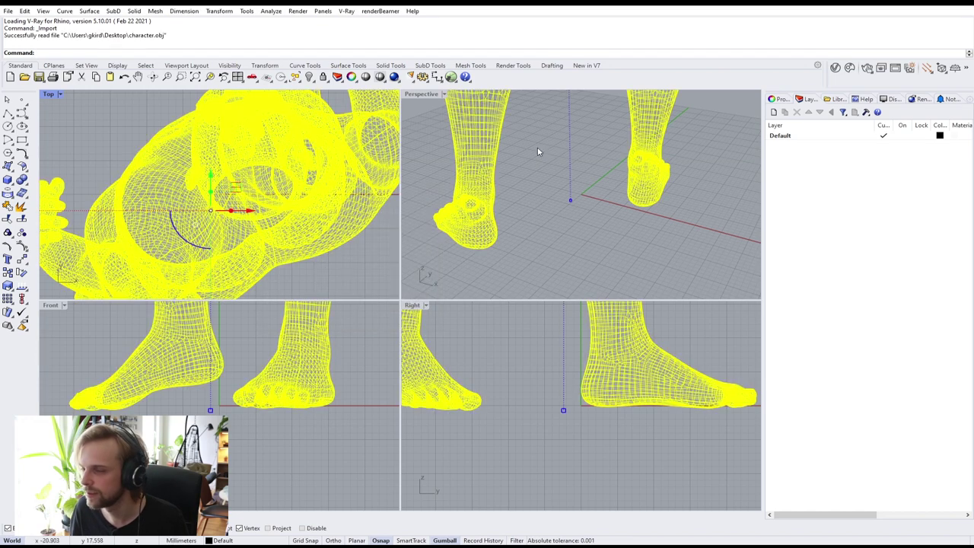
{"action": "double_click", "coordinate": [420, 94]}
{"action": "scroll", "coordinate": [305, 191], "scroll_direction": "down", "scroll_amount": 10}
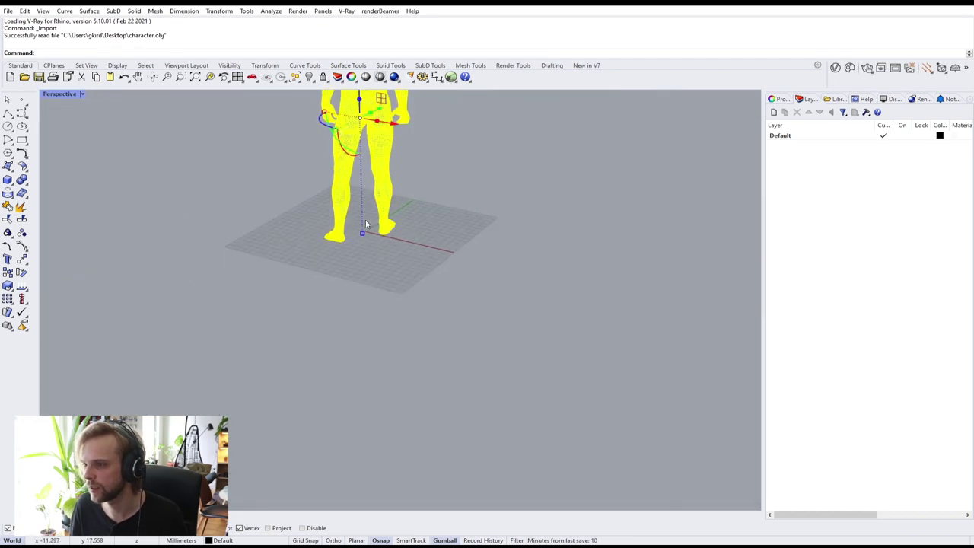
- Deselect the imported figure and set the Perspective viewport's display mode to Shaded
{"action": "scroll", "coordinate": [303, 186], "scroll_direction": "up", "scroll_amount": 6}
{"action": "left_click", "coordinate": [303, 185]}
{"action": "middle_click", "coordinate": [313, 204]}
{"action": "right_click_drag", "start_coordinate": [313, 204], "coordinate": [517, 310]}
{"action": "scroll", "coordinate": [419, 289], "scroll_direction": "up", "scroll_amount": 5}
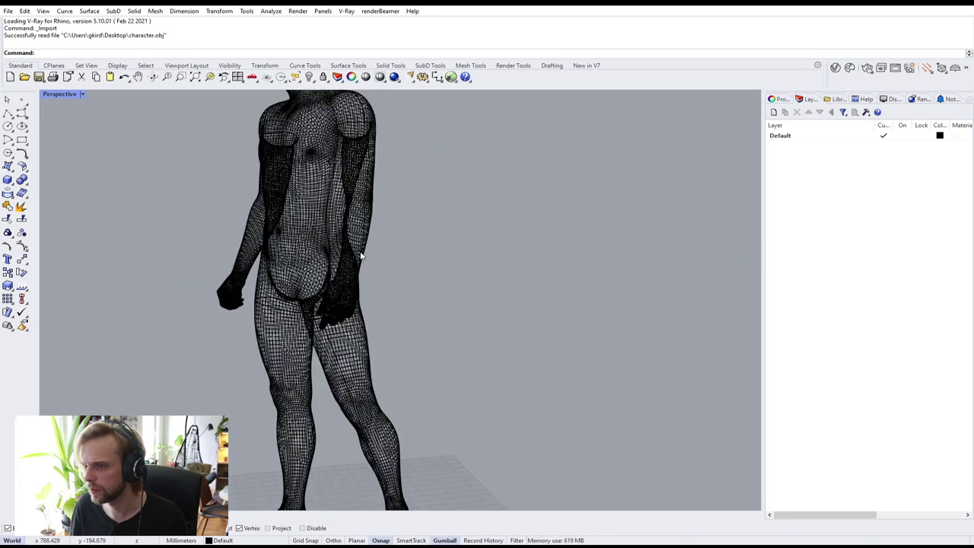
{"action": "scroll", "coordinate": [361, 255], "scroll_direction": "down", "scroll_amount": 3}
{"action": "left_click", "coordinate": [66, 95]}
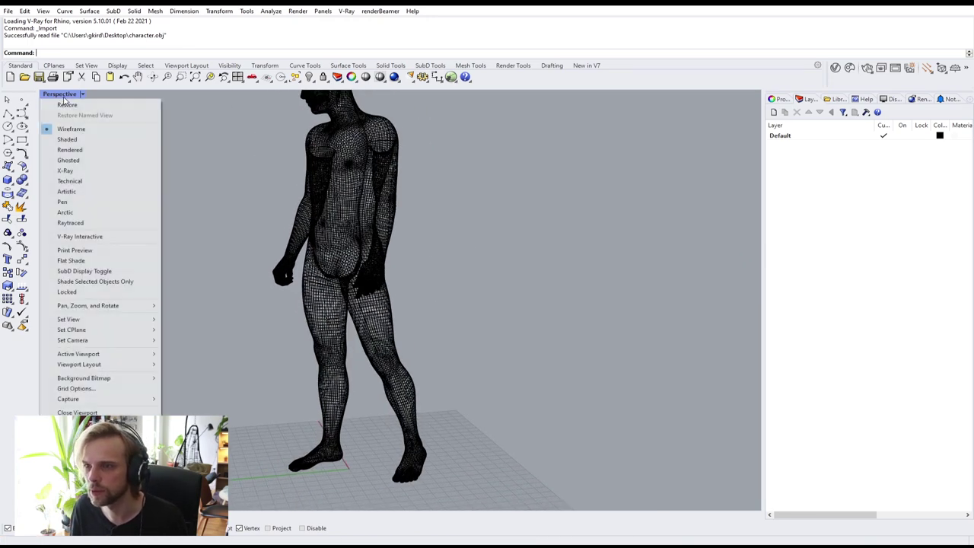
{"action": "left_click", "coordinate": [67, 139]}
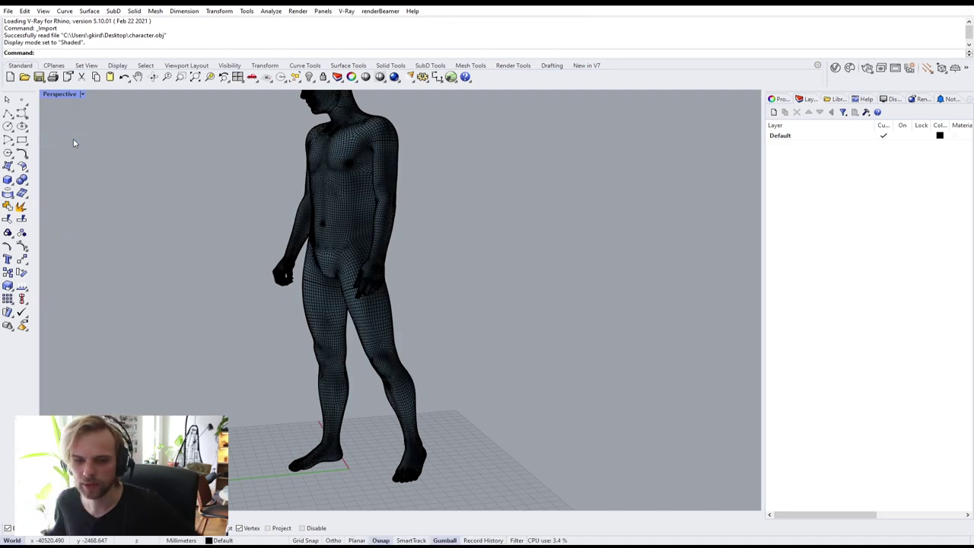
- Set the backface color of the Shaded display mode to light red (R 255, G 162, B 163)
{"action": "scroll", "coordinate": [358, 182], "scroll_direction": "up", "scroll_amount": 6}
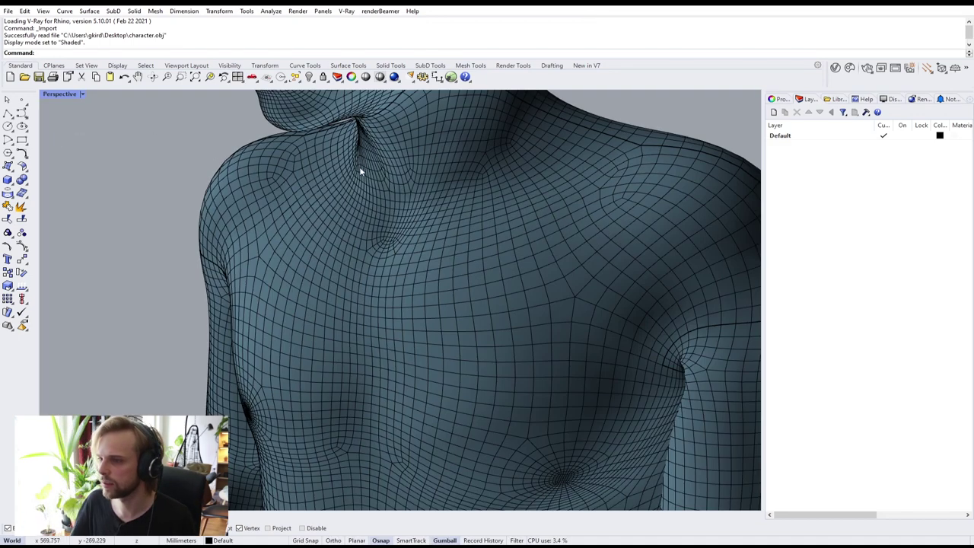
{"action": "left_click", "coordinate": [889, 100]}
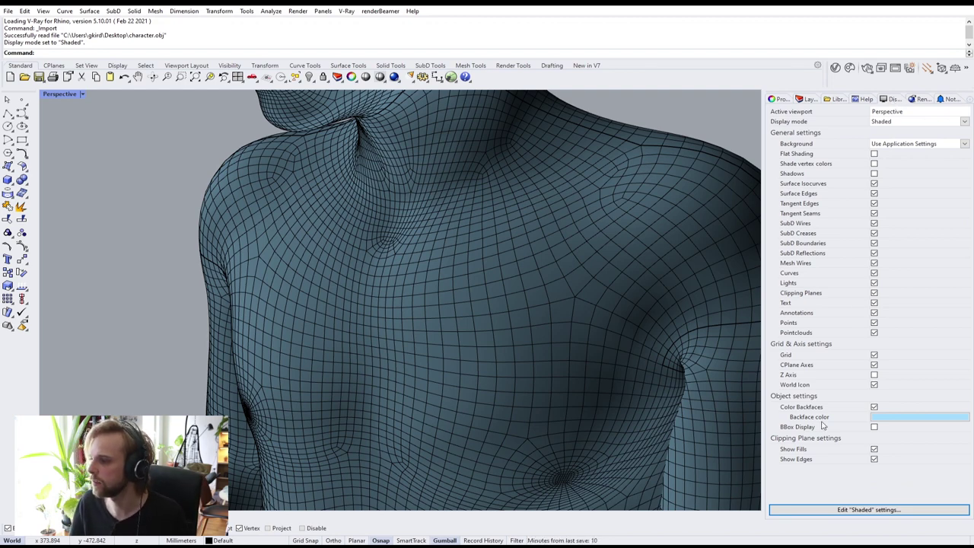
{"action": "left_click", "coordinate": [900, 421]}
{"action": "left_click", "coordinate": [926, 417]}
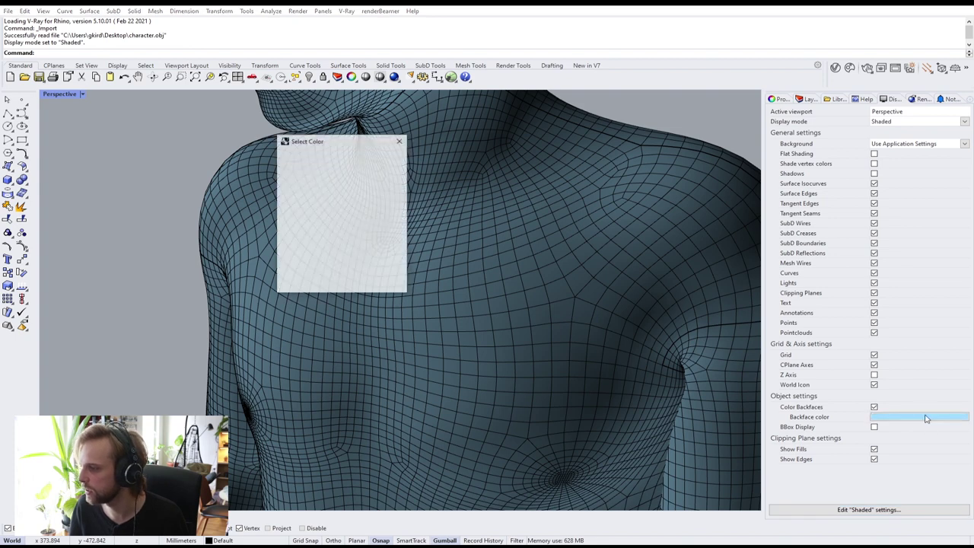
{"action": "left_click", "coordinate": [374, 215]}
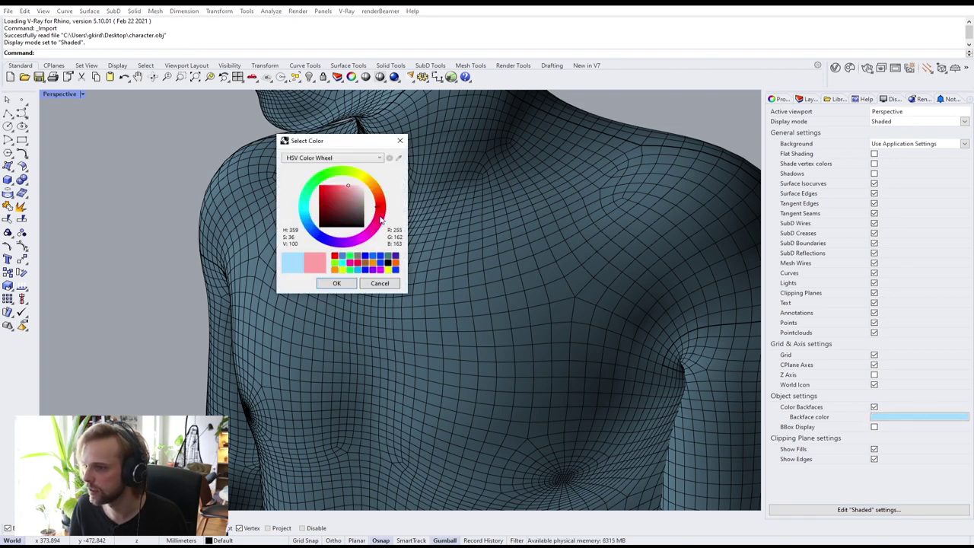
{"action": "left_click", "coordinate": [337, 284]}
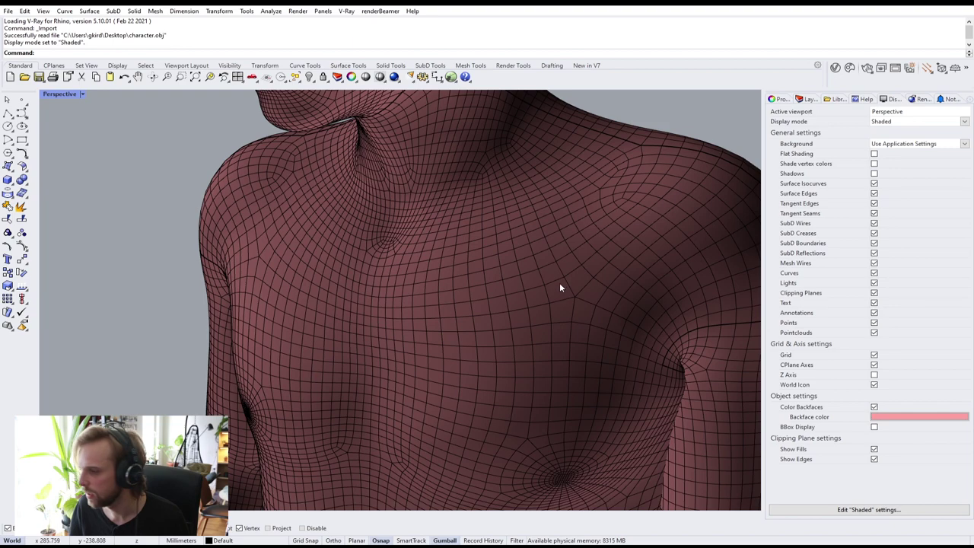
- Examine the figure's mesh at the torso, face and full body, checking whether it is a single object
{"action": "scroll", "coordinate": [559, 286], "scroll_direction": "down", "scroll_amount": 10}
{"action": "scroll", "coordinate": [554, 282], "scroll_direction": "up", "scroll_amount": 12}
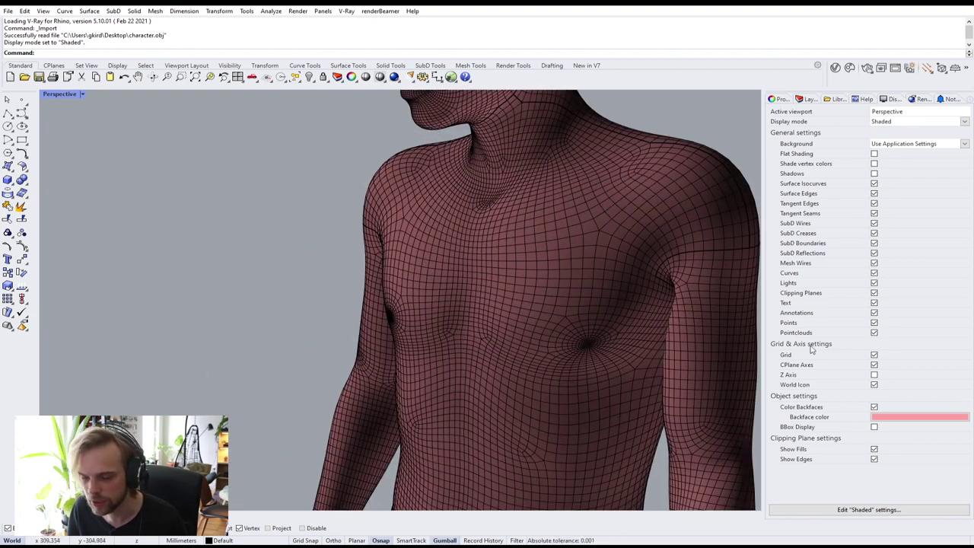
{"action": "scroll", "coordinate": [400, 256], "scroll_direction": "down", "scroll_amount": 8}
{"action": "right_click_drag", "start_coordinate": [404, 257], "coordinate": [417, 180]}
{"action": "scroll", "coordinate": [417, 180], "scroll_direction": "up", "scroll_amount": 2}
{"action": "scroll", "coordinate": [417, 179], "scroll_direction": "up", "scroll_amount": 8}
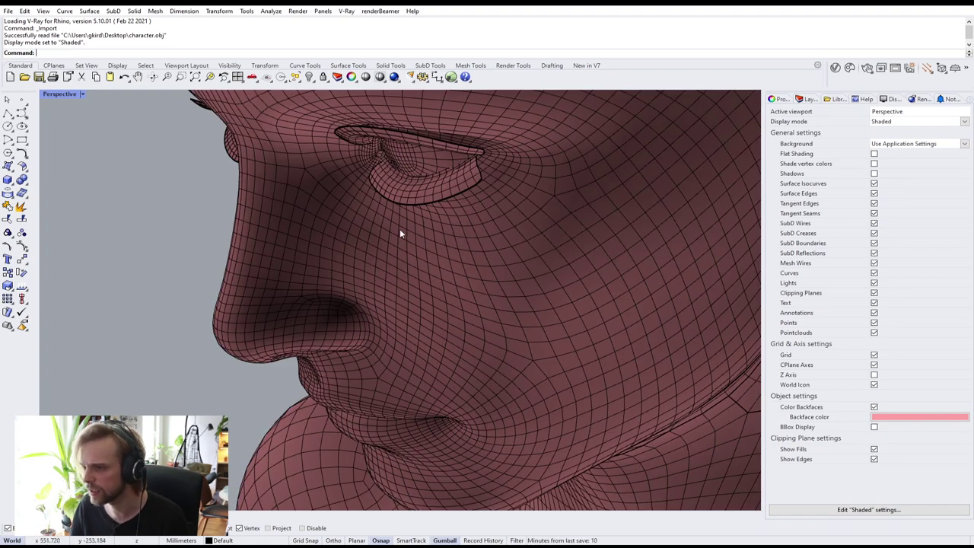
{"action": "scroll", "coordinate": [400, 234], "scroll_direction": "down", "scroll_amount": 5}
{"action": "left_click", "coordinate": [401, 228]}
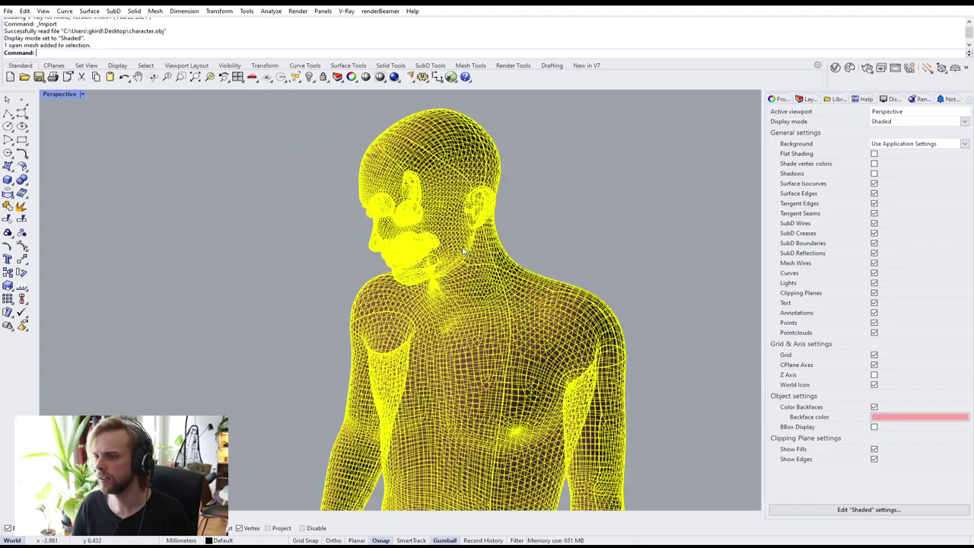
{"action": "scroll", "coordinate": [300, 314], "scroll_direction": "down", "scroll_amount": 2}
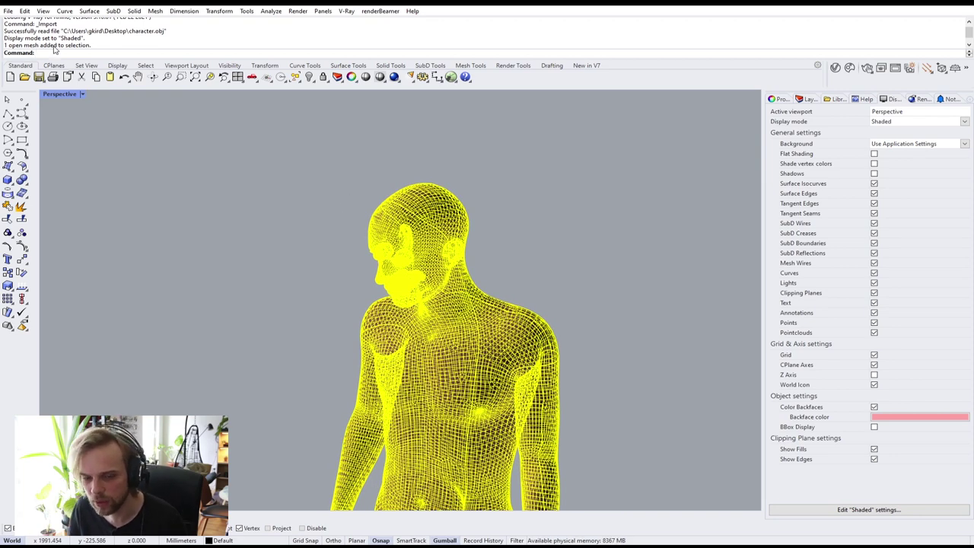
{"action": "scroll", "coordinate": [439, 302], "scroll_direction": "down", "scroll_amount": 5}
{"action": "right_click_drag", "start_coordinate": [494, 327], "coordinate": [436, 260], "text": "shift"}
{"action": "left_click", "coordinate": [568, 302]}
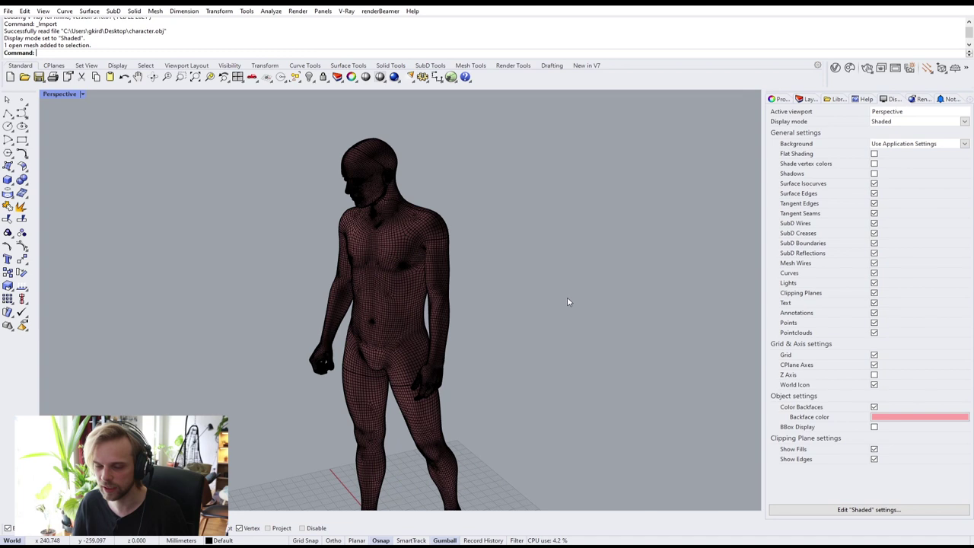
{"action": "right_click_drag", "start_coordinate": [567, 303], "coordinate": [374, 309]}
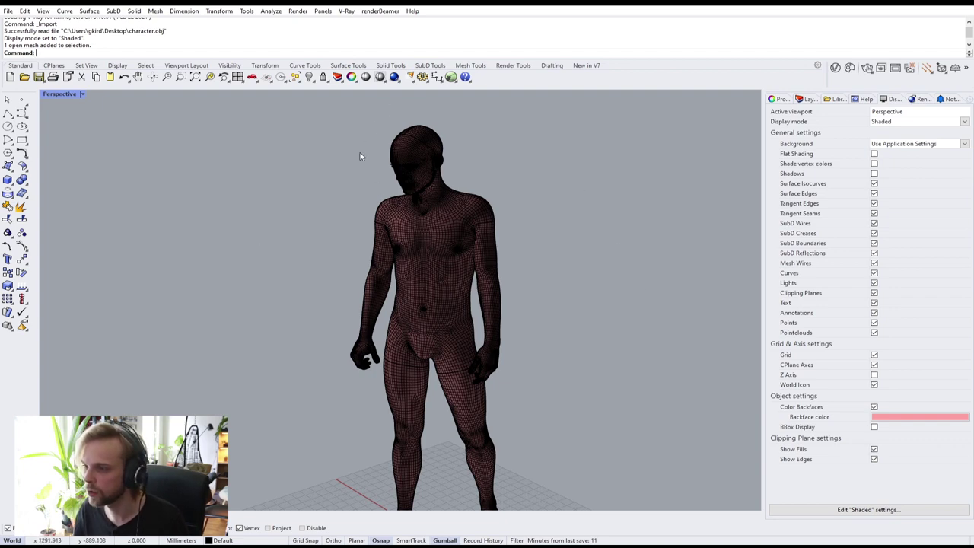
- Split the figure mesh into its separate parts with SplitDisjointMesh
{"action": "scroll", "coordinate": [412, 144], "scroll_direction": "up", "scroll_amount": 8}
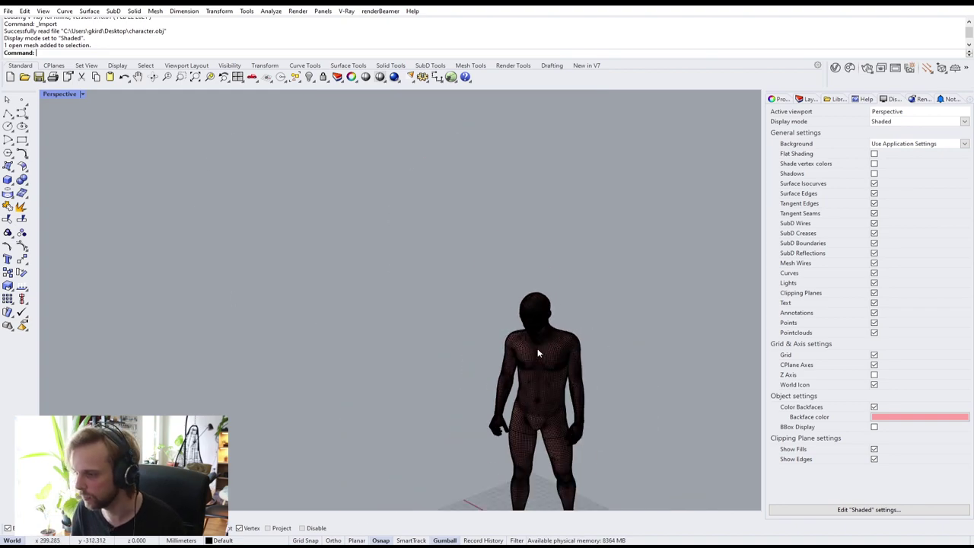
{"action": "right_click_drag", "start_coordinate": [537, 353], "coordinate": [411, 203]}
{"action": "scroll", "coordinate": [490, 207], "scroll_direction": "up", "scroll_amount": 6}
{"action": "left_click", "coordinate": [493, 207]}
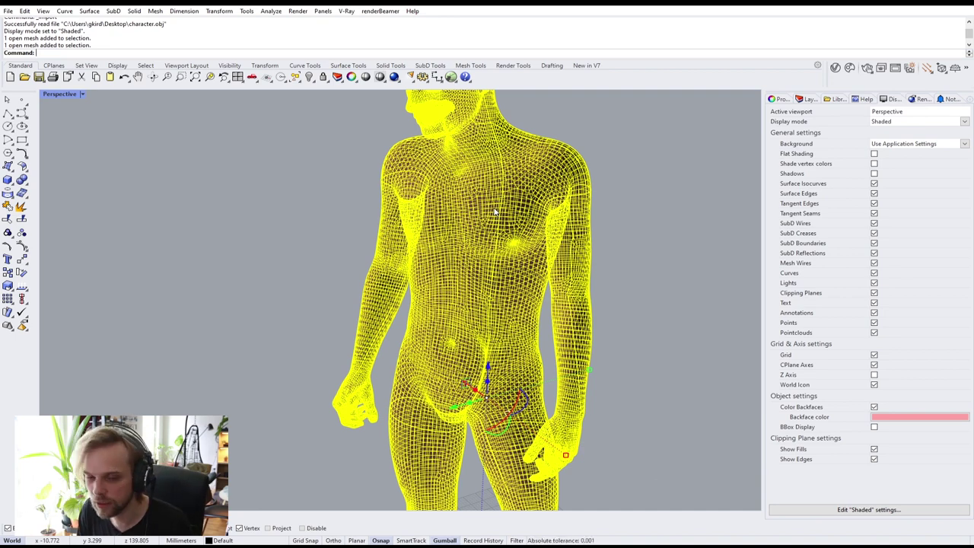
{"action": "type", "text": "DisjointMesh"}
{"action": "key", "text": "Return"}
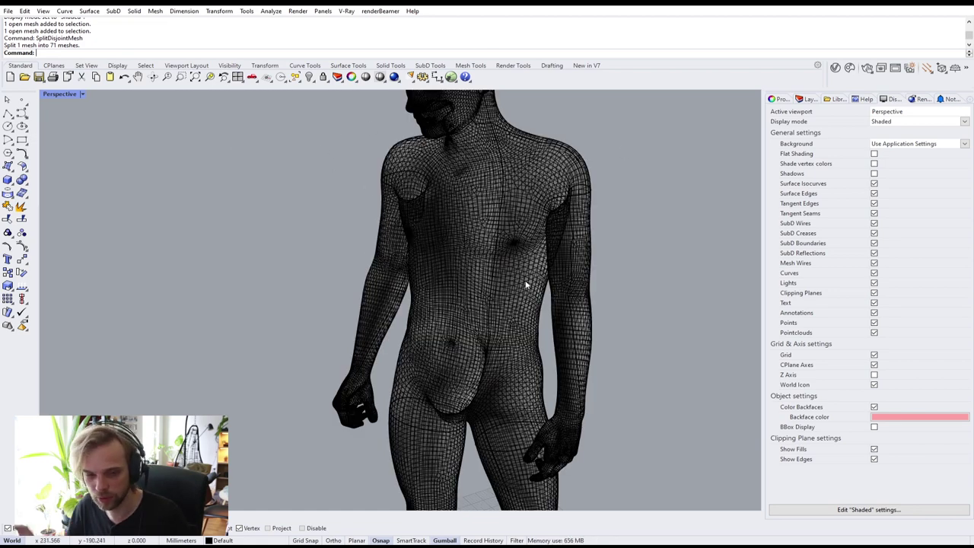
- Select the main body mesh and create a new layer named "Body"
{"action": "scroll", "coordinate": [525, 285], "scroll_direction": "down", "scroll_amount": 2}
{"action": "left_click", "coordinate": [505, 251]}
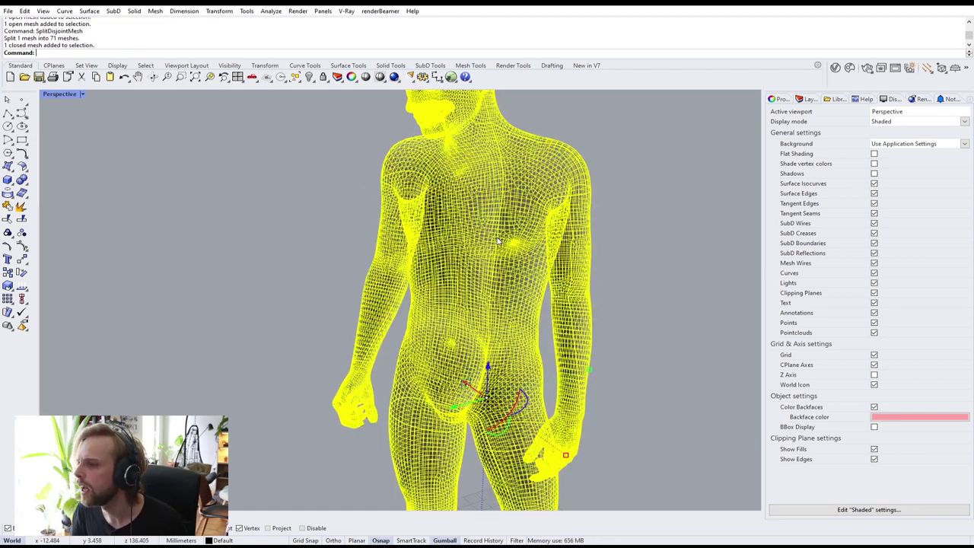
{"action": "scroll", "coordinate": [322, 204], "scroll_direction": "down", "scroll_amount": 3}
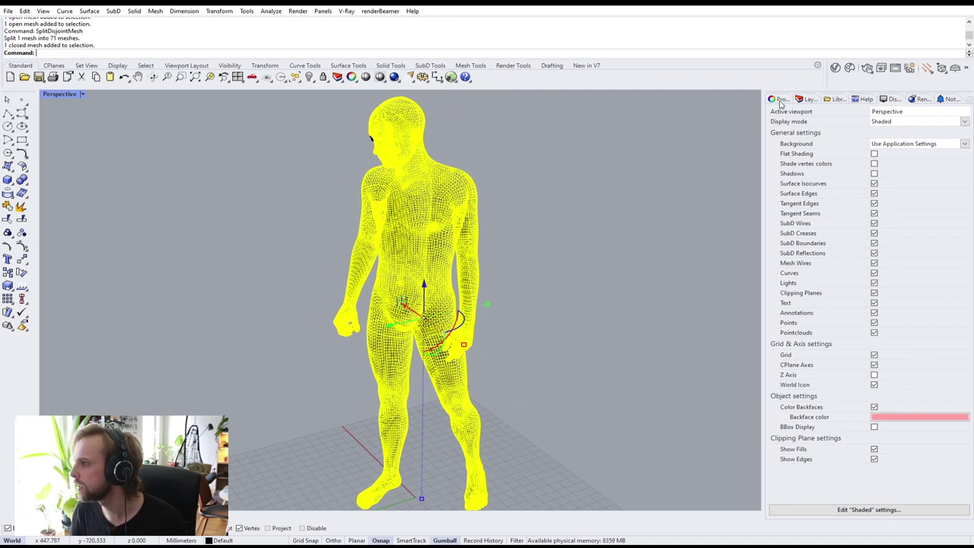
{"action": "left_click", "coordinate": [808, 100]}
{"action": "left_click", "coordinate": [774, 112]}
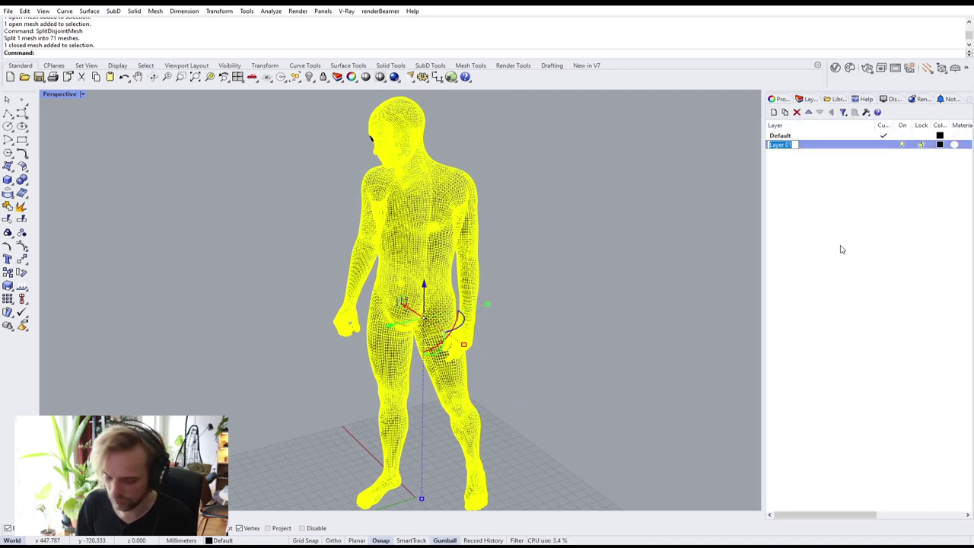
{"action": "type", "text": "mAIN B"}
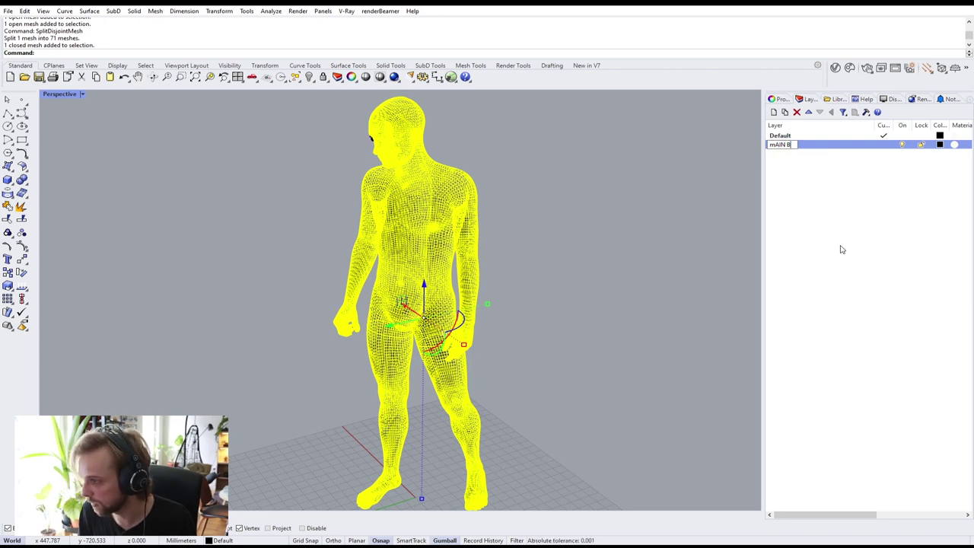
{"action": "key", "text": "BackSpace"}
{"action": "key", "text": "BackSpace"}
{"action": "key", "text": "BackSpace"}
{"action": "key", "text": "BackSpace"}
{"action": "type", "text": "Bo"}
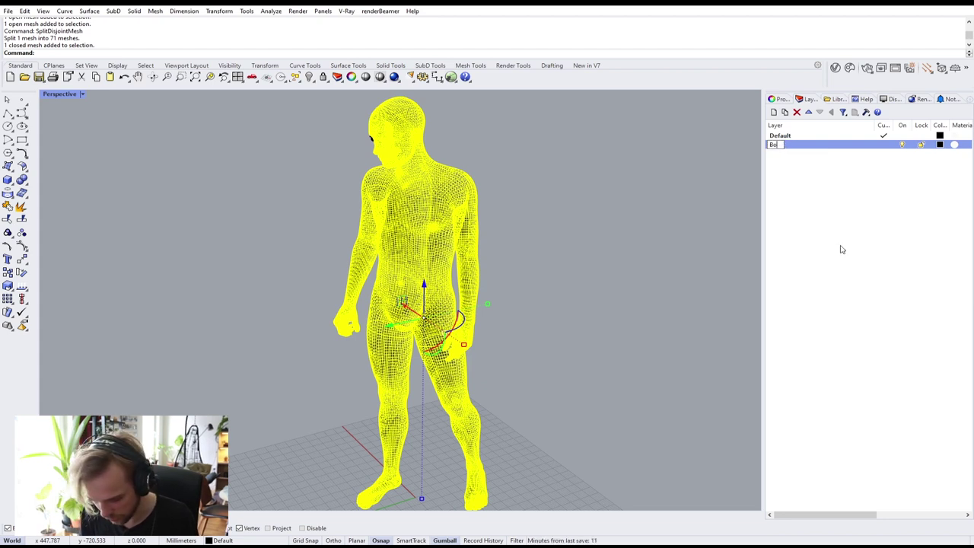
{"action": "key", "text": "Return"}
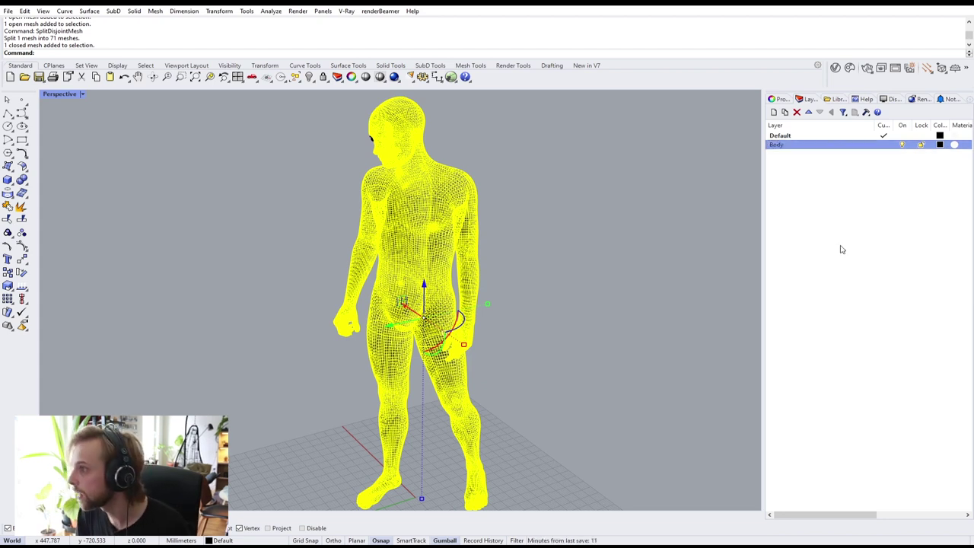
- Move the selected body mesh to the Body layer and turn that layer off
{"action": "right_click", "coordinate": [820, 146]}
{"action": "left_click", "coordinate": [865, 309]}
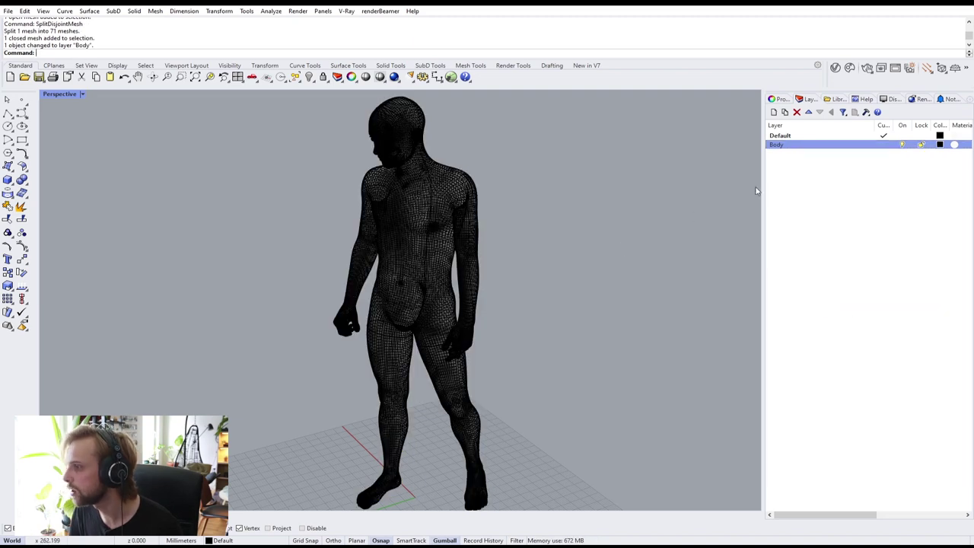
{"action": "left_click", "coordinate": [904, 146]}
- Delete the fingernail meshes of both hands and the toenail meshes of both feet
{"action": "scroll", "coordinate": [365, 127], "scroll_direction": "up", "scroll_amount": 10}
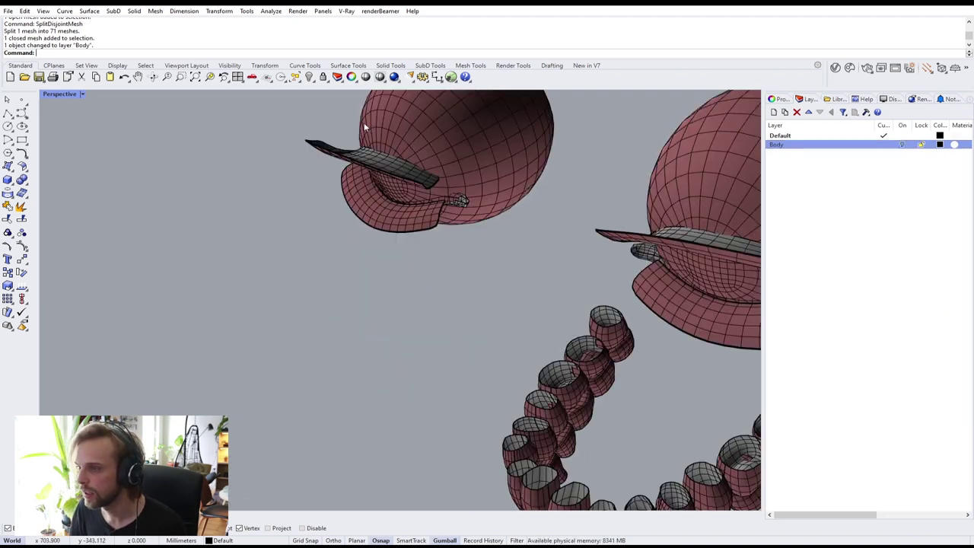
{"action": "scroll", "coordinate": [426, 175], "scroll_direction": "down", "scroll_amount": 10}
{"action": "right_click_drag", "start_coordinate": [453, 268], "coordinate": [494, 239], "text": "shift"}
{"action": "scroll", "coordinate": [407, 221], "scroll_direction": "up", "scroll_amount": 6}
{"action": "left_click_drag", "start_coordinate": [294, 177], "coordinate": [496, 350]}
{"action": "scroll", "coordinate": [502, 357], "scroll_direction": "down", "scroll_amount": 10}
{"action": "right_click_drag", "start_coordinate": [506, 363], "coordinate": [396, 279], "text": "shift"}
{"action": "scroll", "coordinate": [388, 236], "scroll_direction": "up", "scroll_amount": 4}
{"action": "left_click_drag", "start_coordinate": [411, 232], "coordinate": [483, 335], "text": "shift"}
{"action": "right_click_drag", "start_coordinate": [415, 443], "coordinate": [391, 275], "text": "shift"}
{"action": "left_click_drag", "start_coordinate": [236, 249], "coordinate": [575, 376]}
{"action": "key", "text": "Delete"}
{"action": "right_click_drag", "start_coordinate": [403, 191], "coordinate": [387, 459], "text": "shift"}
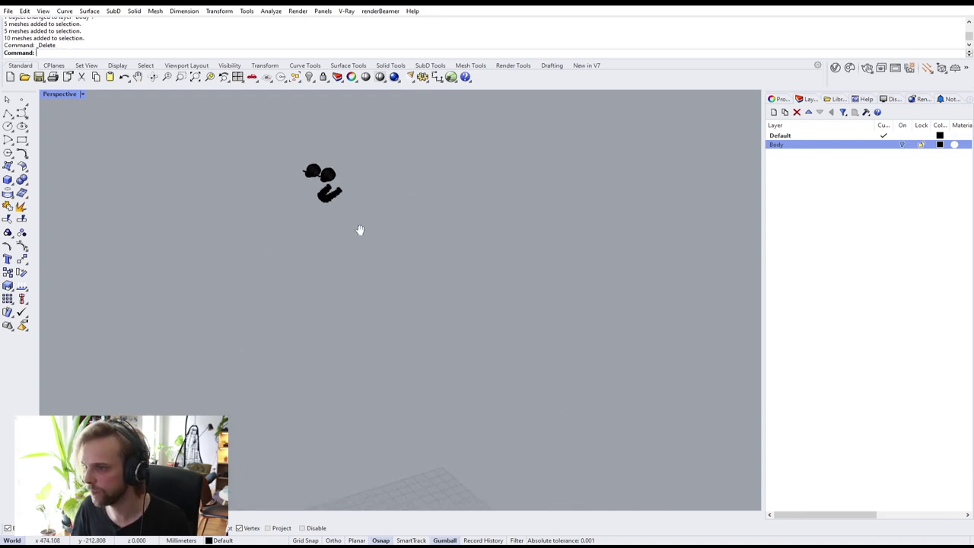
- Delete all the teeth meshes below the eyes
{"action": "right_click_drag", "start_coordinate": [360, 230], "coordinate": [414, 305], "text": "shift"}
{"action": "scroll", "coordinate": [364, 239], "scroll_direction": "up", "scroll_amount": 10}
{"action": "scroll", "coordinate": [410, 328], "scroll_direction": "up", "scroll_amount": 5}
{"action": "left_click_drag", "start_coordinate": [548, 400], "coordinate": [329, 282]}
{"action": "key", "text": "Delete"}
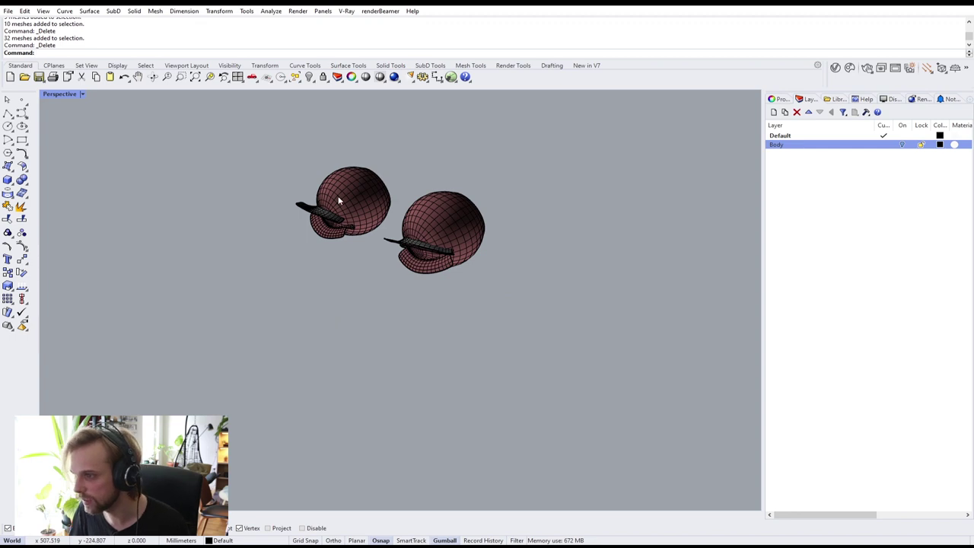
- Select the upper and lower eyelash surface meshes of both eyes
{"action": "scroll", "coordinate": [340, 200], "scroll_direction": "up", "scroll_amount": 4}
{"action": "left_click", "coordinate": [299, 245]}
{"action": "left_click", "coordinate": [330, 303], "text": "shift"}
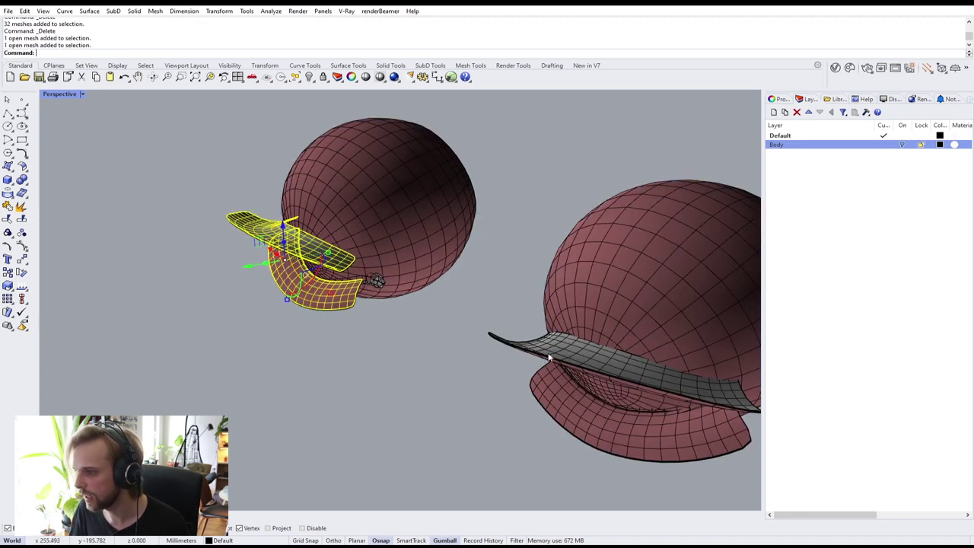
{"action": "left_click", "coordinate": [549, 358], "text": "shift"}
{"action": "left_click", "coordinate": [562, 417], "text": "shift"}
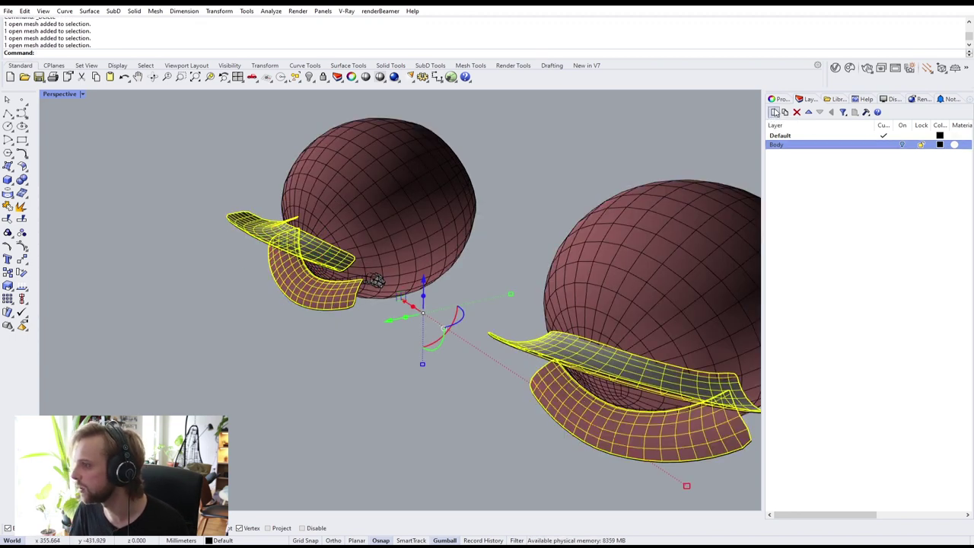
- Move the selected eyelash meshes to a new, hidden layer named "Eyelash surface"
{"action": "left_click", "coordinate": [773, 113]}
{"action": "type", "text": "E"}
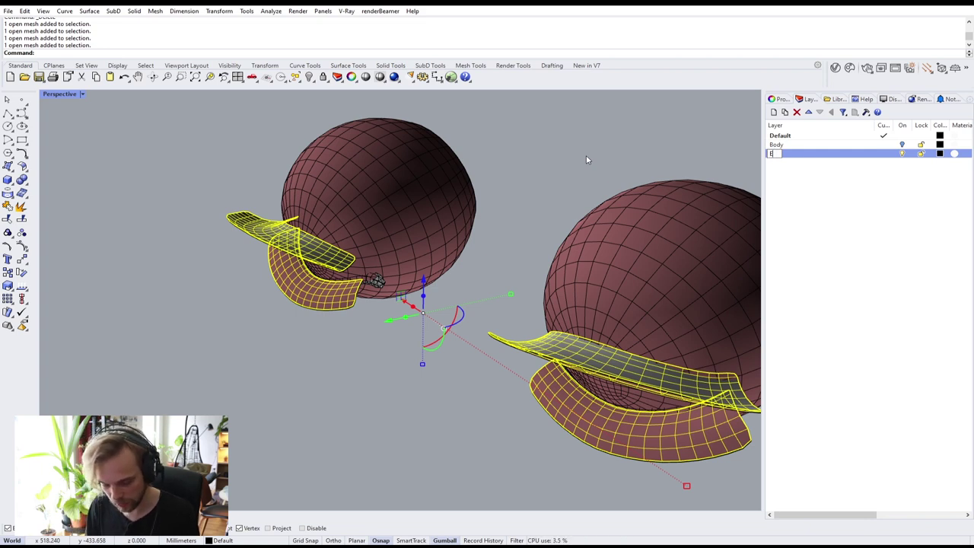
{"action": "type", "text": "y"}
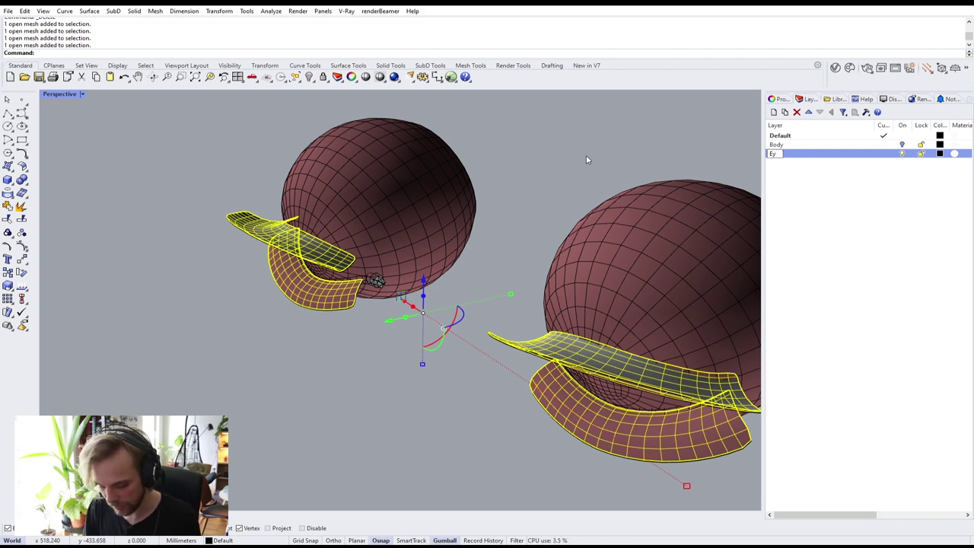
{"action": "type", "text": "el"}
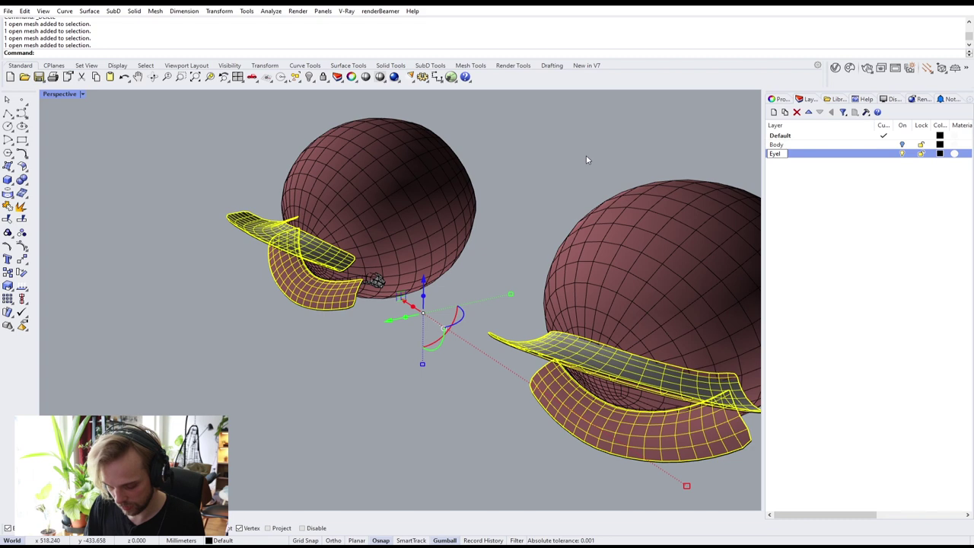
{"action": "type", "text": "ash sur"}
{"action": "key", "text": "Return"}
{"action": "right_click", "coordinate": [813, 156]}
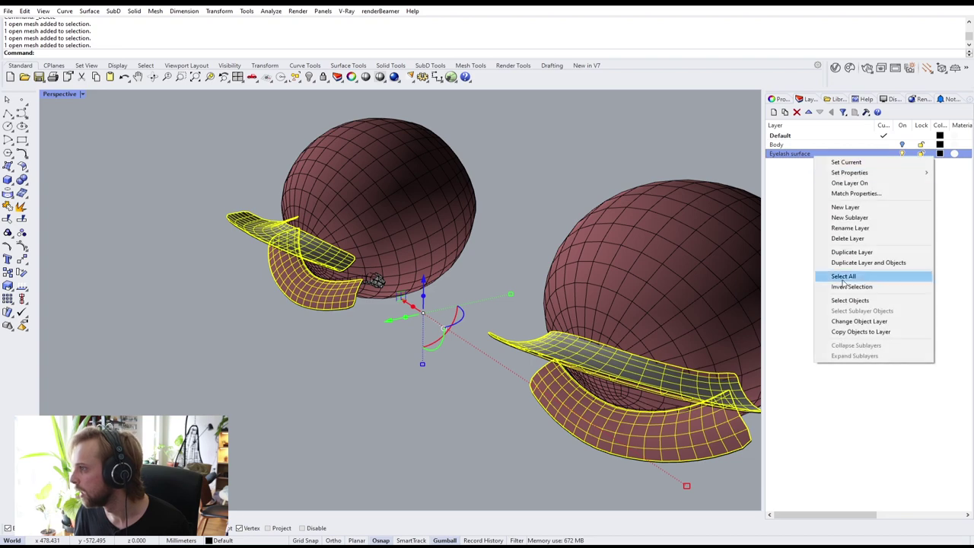
{"action": "left_click", "coordinate": [853, 321]}
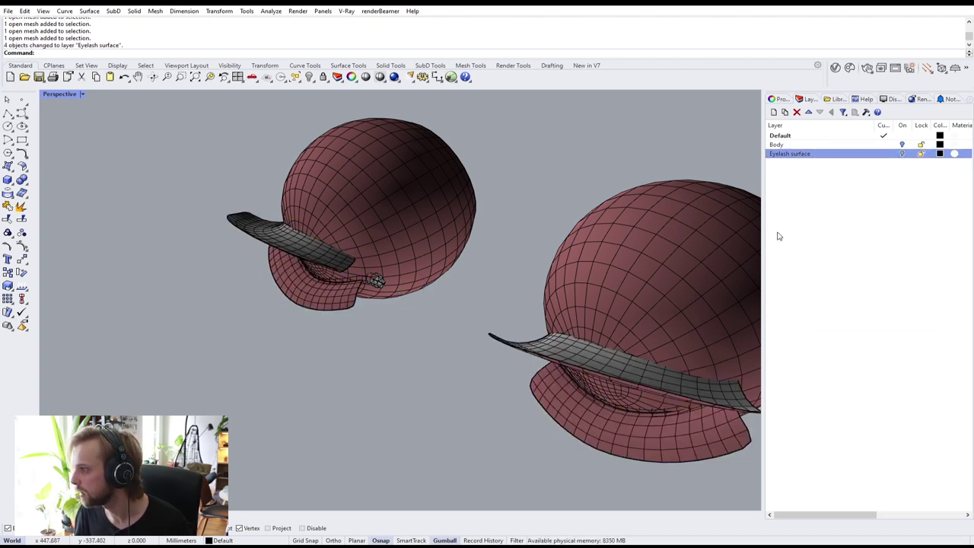
- Move the remaining upper and lower eyelash meshes of both eyes to the "Eyelash surface" layer
{"action": "left_click", "coordinate": [256, 237]}
{"action": "left_click", "coordinate": [297, 298], "text": "shift"}
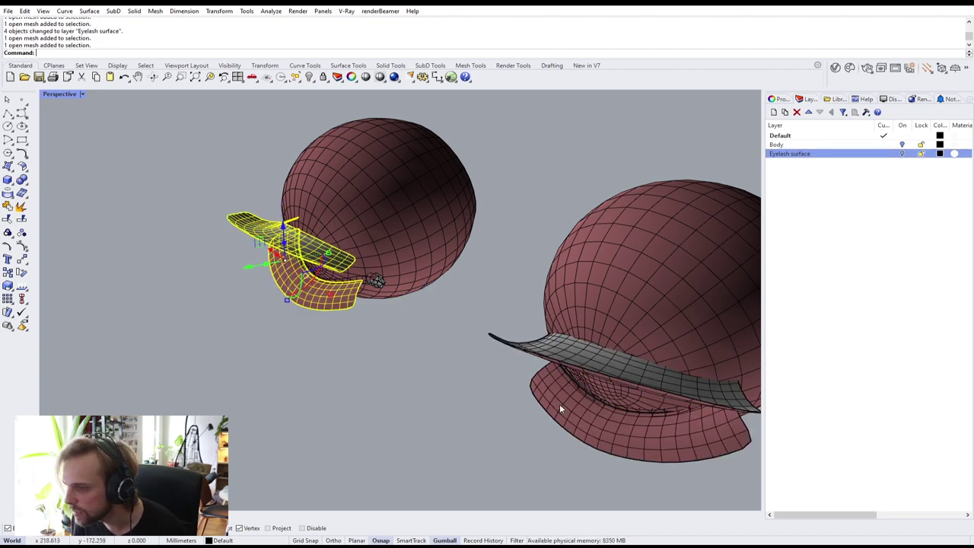
{"action": "left_click", "coordinate": [560, 404], "text": "shift"}
{"action": "left_click", "coordinate": [524, 347], "text": "shift"}
{"action": "right_click", "coordinate": [808, 155]}
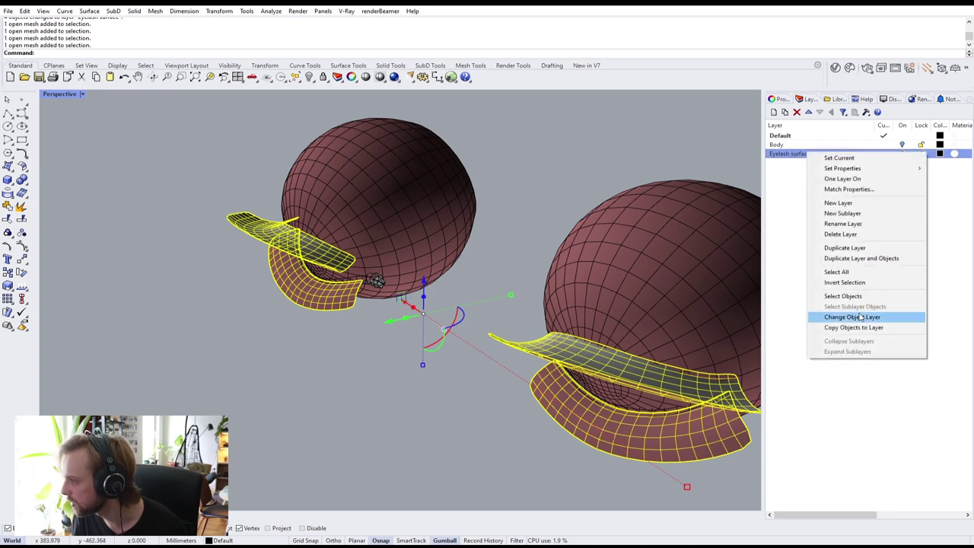
{"action": "left_click", "coordinate": [837, 316]}
- Select the thin curved closed meshes running along the lower front of both eyeballs
{"action": "scroll", "coordinate": [567, 146], "scroll_direction": "down", "scroll_amount": 5}
{"action": "right_click_drag", "start_coordinate": [600, 220], "coordinate": [533, 178]}
{"action": "scroll", "coordinate": [533, 178], "scroll_direction": "up", "scroll_amount": 6}
{"action": "right_click_drag", "start_coordinate": [500, 146], "coordinate": [590, 257], "text": "shift"}
{"action": "left_click_drag", "start_coordinate": [672, 306], "coordinate": [394, 140]}
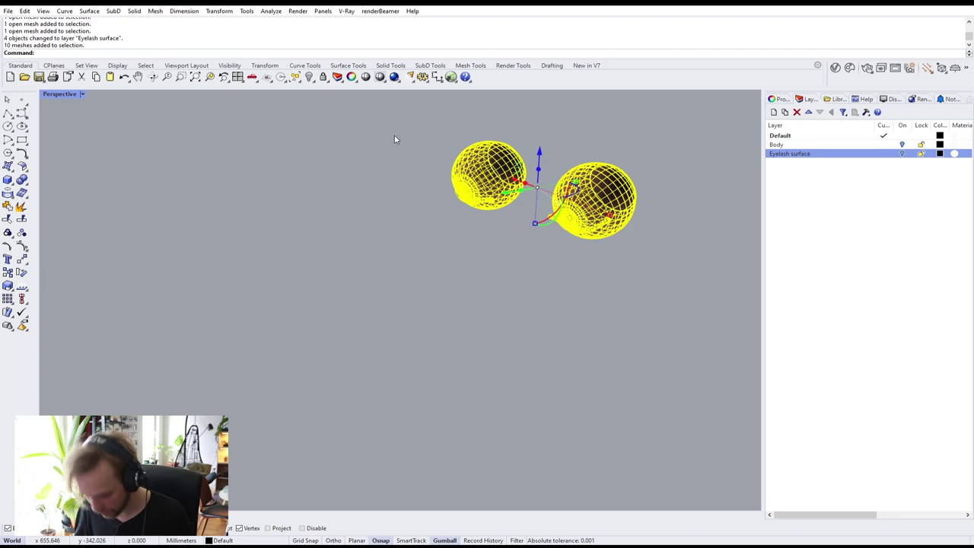
{"action": "type", "text": "zs"}
{"action": "key", "text": "Return"}
{"action": "key", "text": "Escape"}
{"action": "right_click_drag", "start_coordinate": [430, 142], "coordinate": [481, 227]}
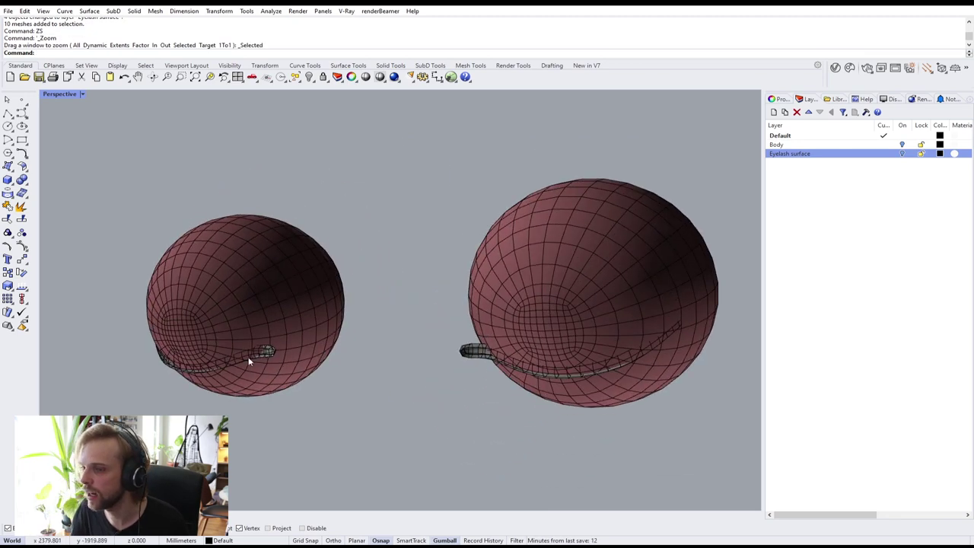
{"action": "scroll", "coordinate": [248, 361], "scroll_direction": "up", "scroll_amount": 5}
{"action": "left_click", "coordinate": [308, 336]}
{"action": "scroll", "coordinate": [308, 336], "scroll_direction": "down", "scroll_amount": 8}
{"action": "scroll", "coordinate": [411, 352], "scroll_direction": "up", "scroll_amount": 3}
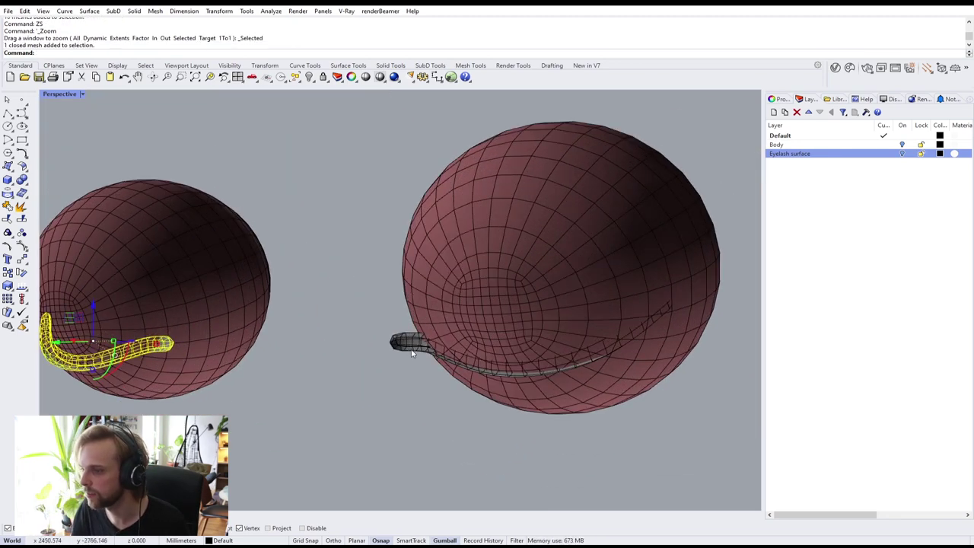
{"action": "left_click", "coordinate": [412, 352], "text": "shift"}
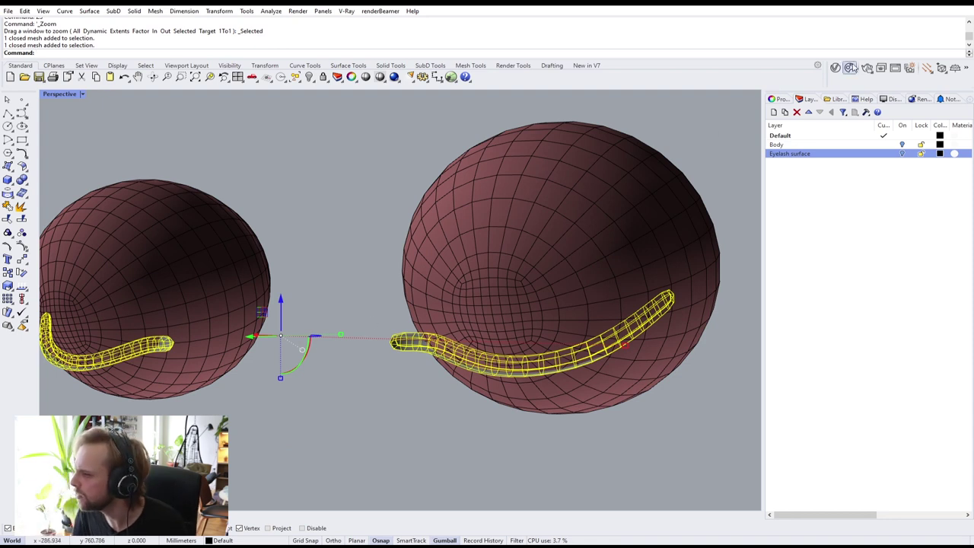
- Move the selected strip meshes to a new layer named "Eyelid" and hide that layer
{"action": "left_click", "coordinate": [774, 112]}
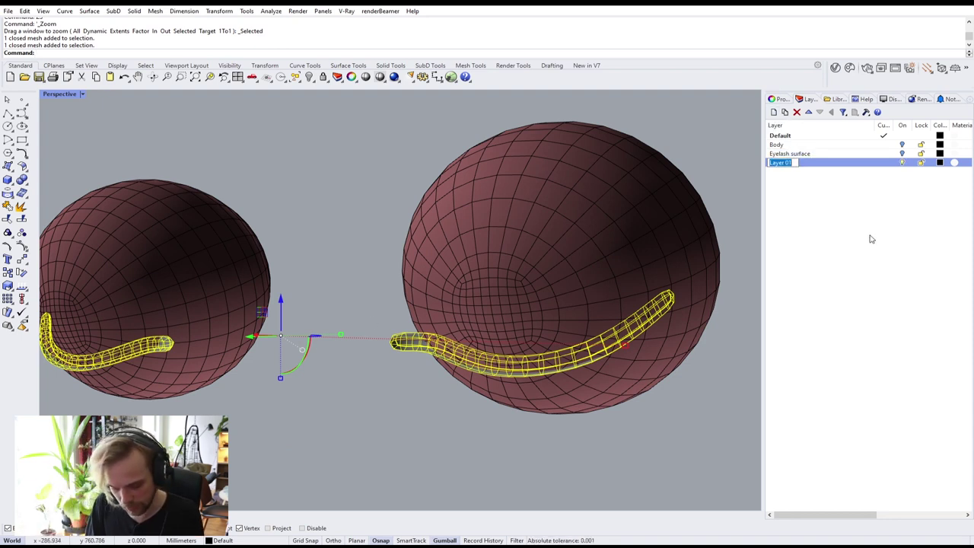
{"action": "type", "text": "Eyel"}
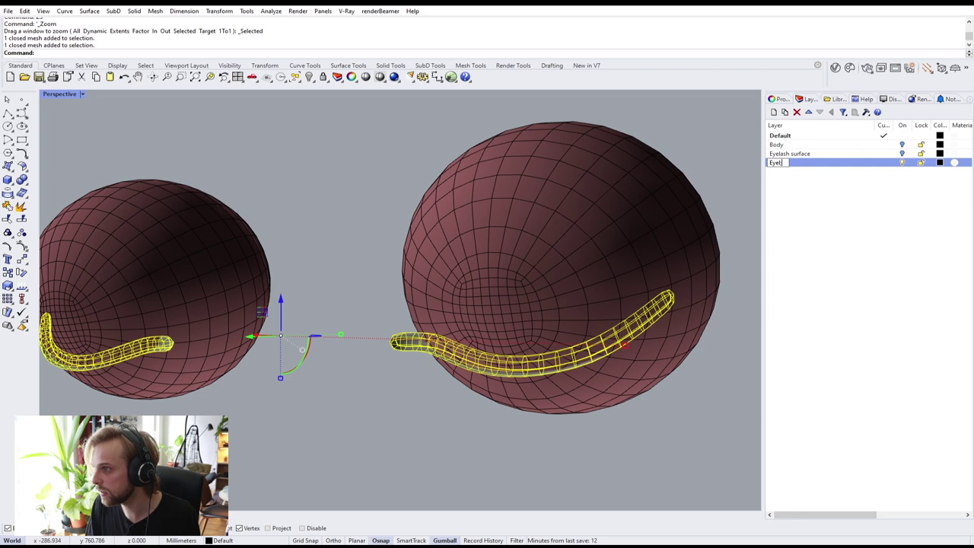
{"action": "key", "text": "Return"}
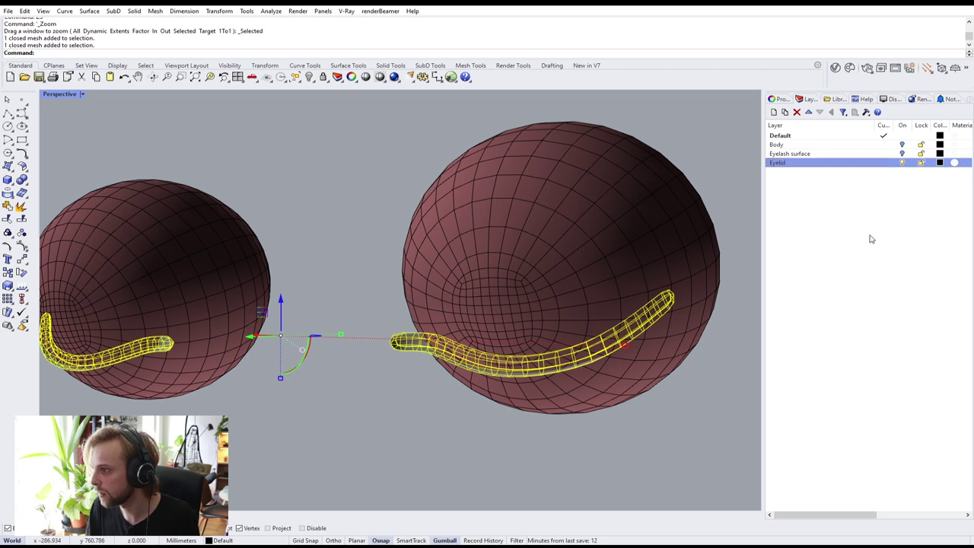
{"action": "right_click", "coordinate": [805, 164]}
{"action": "left_click", "coordinate": [837, 327]}
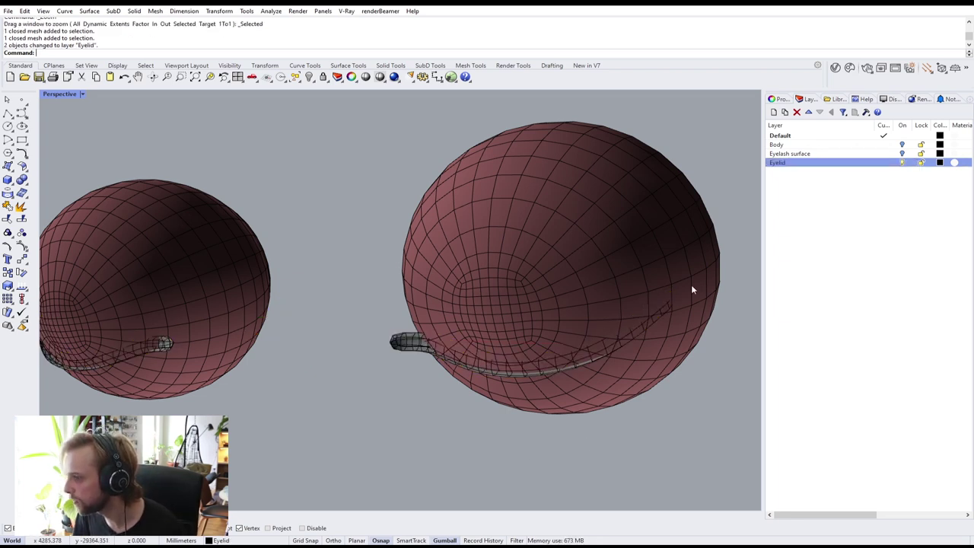
{"action": "left_click", "coordinate": [902, 163]}
- Examine the eyeball meshes from the open back and from the front to see how they are layered
{"action": "scroll", "coordinate": [452, 232], "scroll_direction": "down", "scroll_amount": 2}
{"action": "scroll", "coordinate": [366, 248], "scroll_direction": "up", "scroll_amount": 2}
{"action": "right_click_drag", "start_coordinate": [339, 254], "coordinate": [378, 359]}
{"action": "scroll", "coordinate": [459, 322], "scroll_direction": "down", "scroll_amount": 2}
{"action": "right_click_drag", "start_coordinate": [459, 322], "coordinate": [437, 389]}
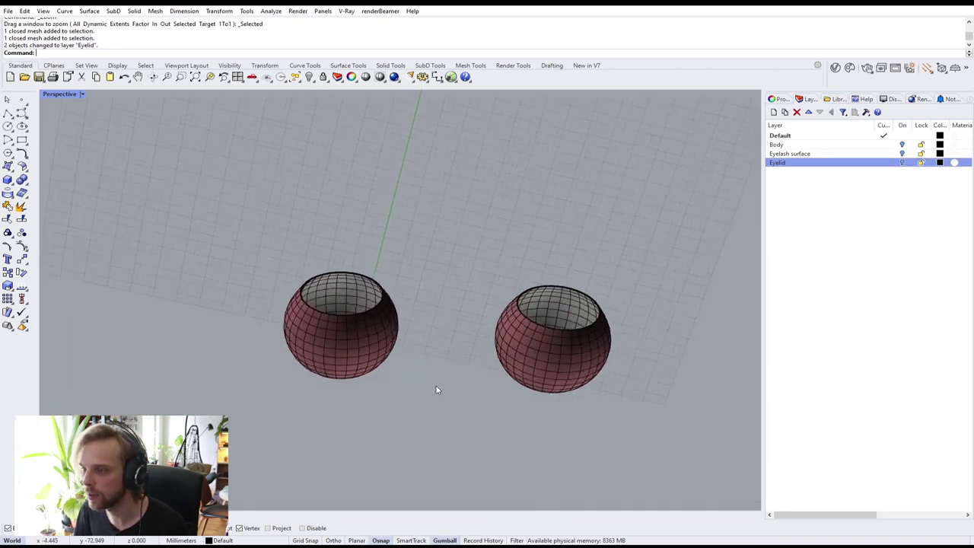
{"action": "scroll", "coordinate": [332, 300], "scroll_direction": "up", "scroll_amount": 3}
{"action": "right_click_drag", "start_coordinate": [333, 300], "coordinate": [61, 153]}
{"action": "scroll", "coordinate": [381, 265], "scroll_direction": "up", "scroll_amount": 4}
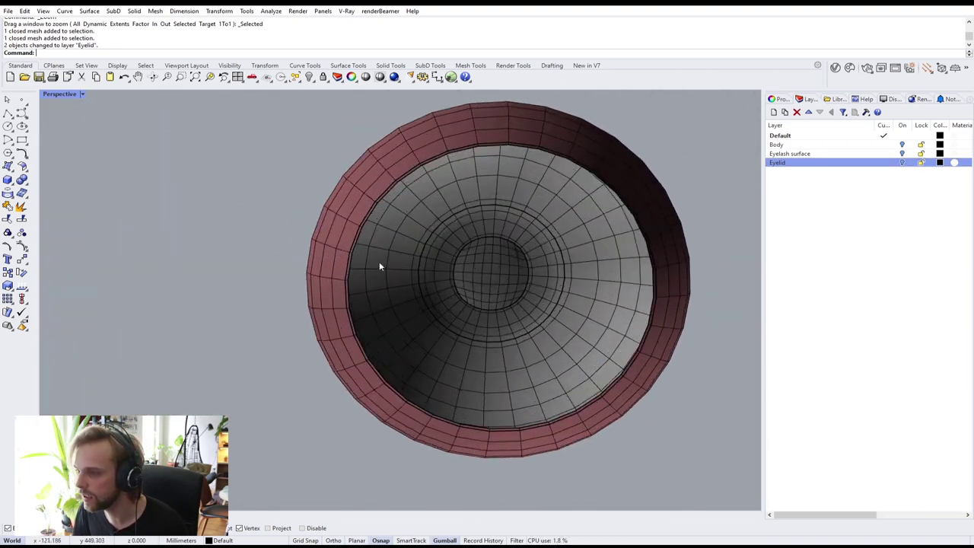
{"action": "right_click_drag", "start_coordinate": [374, 241], "coordinate": [653, 251]}
{"action": "scroll", "coordinate": [653, 251], "scroll_direction": "down", "scroll_amount": 5}
{"action": "scroll", "coordinate": [503, 295], "scroll_direction": "up", "scroll_amount": 2}
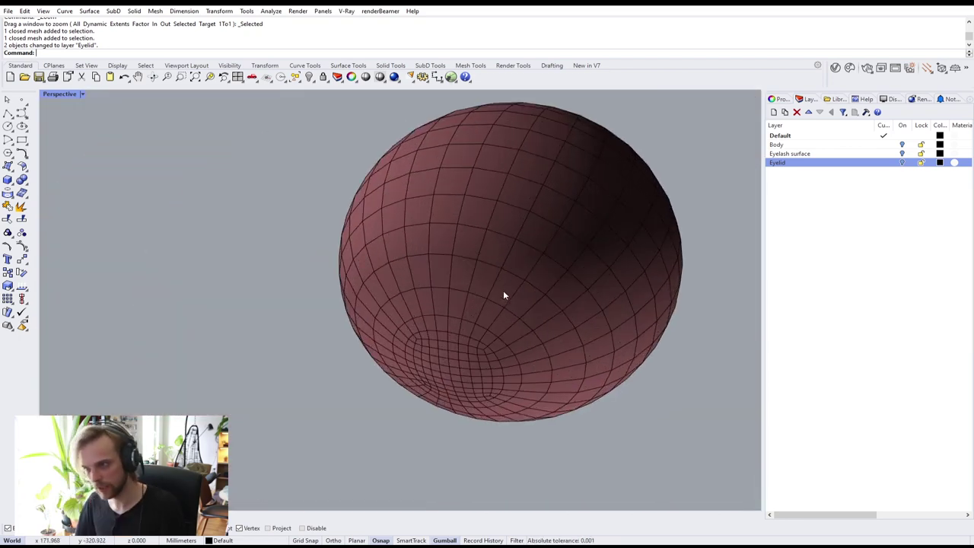
{"action": "scroll", "coordinate": [493, 284], "scroll_direction": "down", "scroll_amount": 1}
{"action": "right_click_drag", "start_coordinate": [493, 283], "coordinate": [471, 297]}
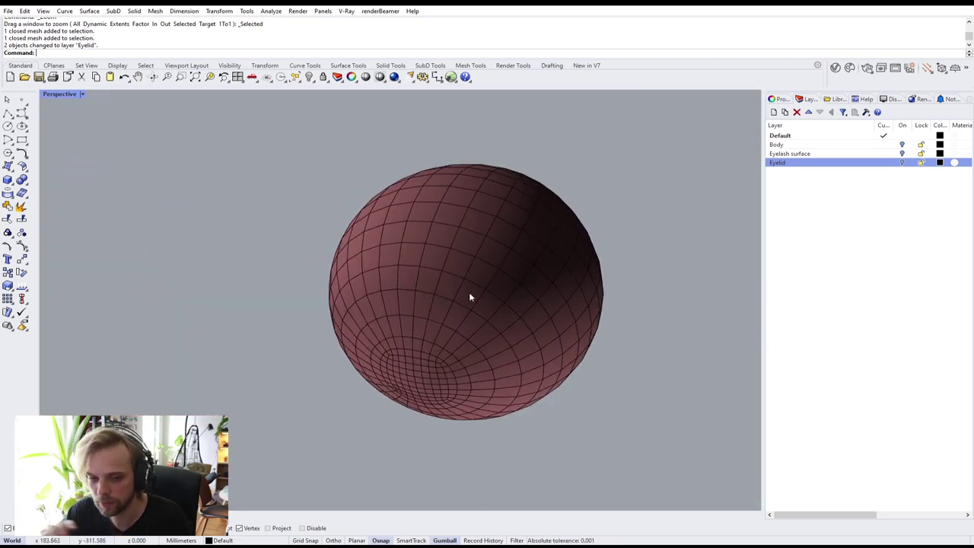
- Pull the two large outer shells of one eyeball sideways to expose its inner meshes
{"action": "left_click", "coordinate": [470, 298]}
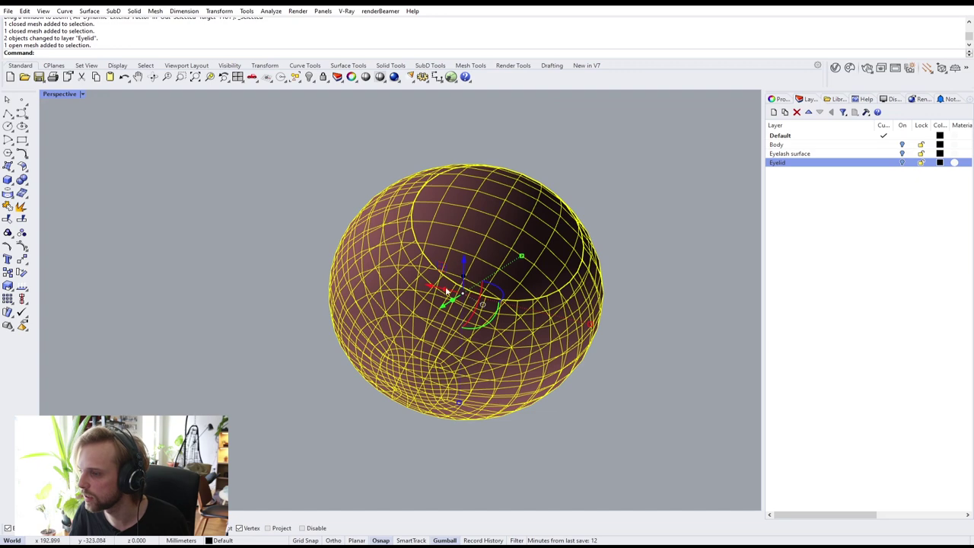
{"action": "left_click_drag", "start_coordinate": [431, 287], "coordinate": [110, 216]}
{"action": "left_click", "coordinate": [308, 341]}
{"action": "right_click_drag", "start_coordinate": [308, 341], "coordinate": [423, 301]}
{"action": "scroll", "coordinate": [334, 306], "scroll_direction": "down", "scroll_amount": 4}
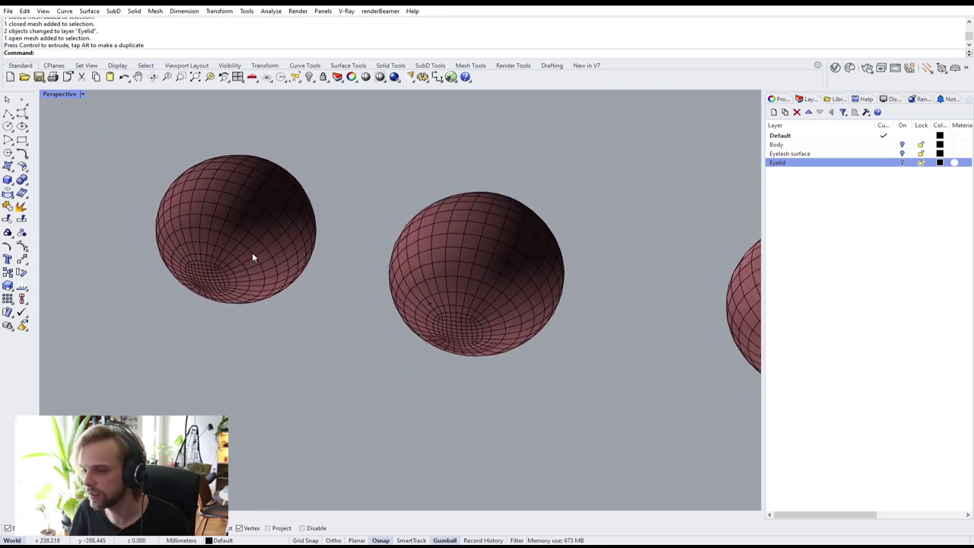
{"action": "left_click", "coordinate": [427, 278]}
{"action": "left_click_drag", "start_coordinate": [439, 269], "coordinate": [344, 249]}
{"action": "key", "text": "Escape"}
{"action": "scroll", "coordinate": [463, 324], "scroll_direction": "up", "scroll_amount": 4}
- Move the iris ring away from the small pupil disc and select the disc
{"action": "left_click", "coordinate": [491, 319]}
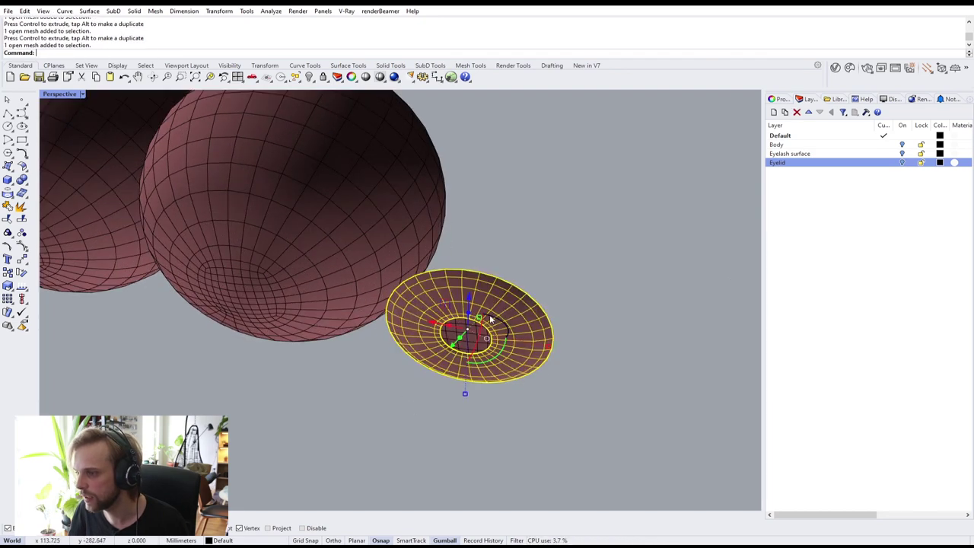
{"action": "left_click_drag", "start_coordinate": [438, 326], "coordinate": [618, 363]}
{"action": "key", "text": "Escape"}
{"action": "scroll", "coordinate": [460, 328], "scroll_direction": "up", "scroll_amount": 3}
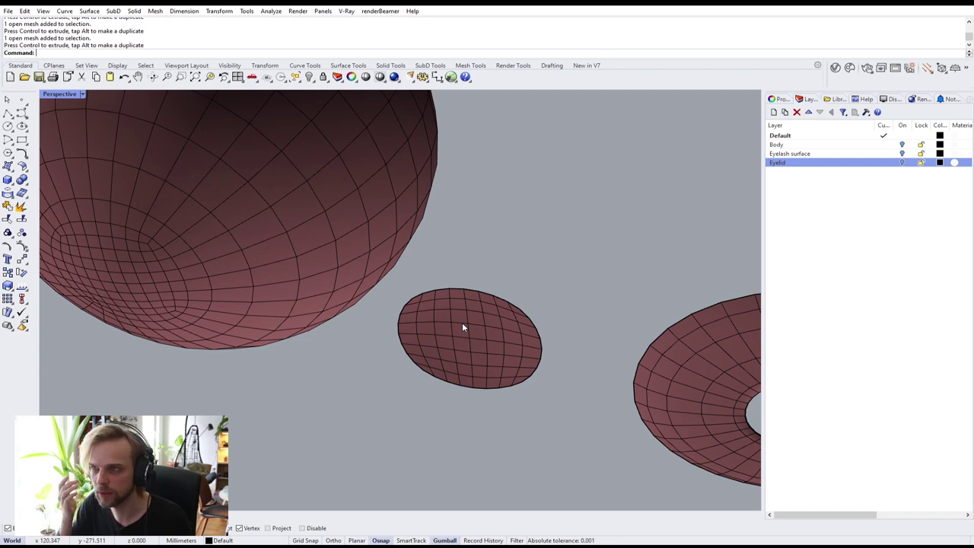
{"action": "right_click_drag", "start_coordinate": [606, 373], "coordinate": [464, 341], "text": "shift"}
{"action": "left_click", "coordinate": [548, 321]}
{"action": "left_click", "coordinate": [360, 309]}
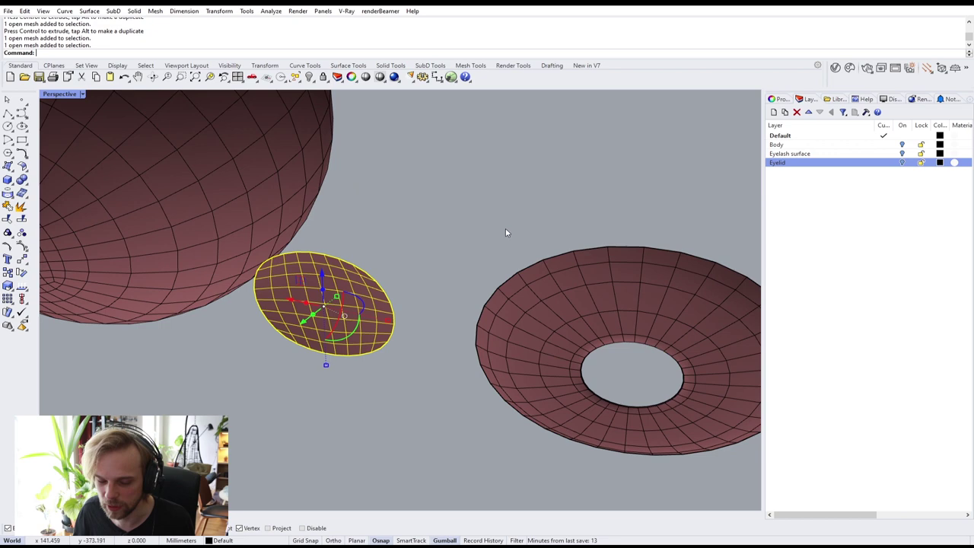
{"action": "scroll", "coordinate": [516, 223], "scroll_direction": "down", "scroll_amount": 5}
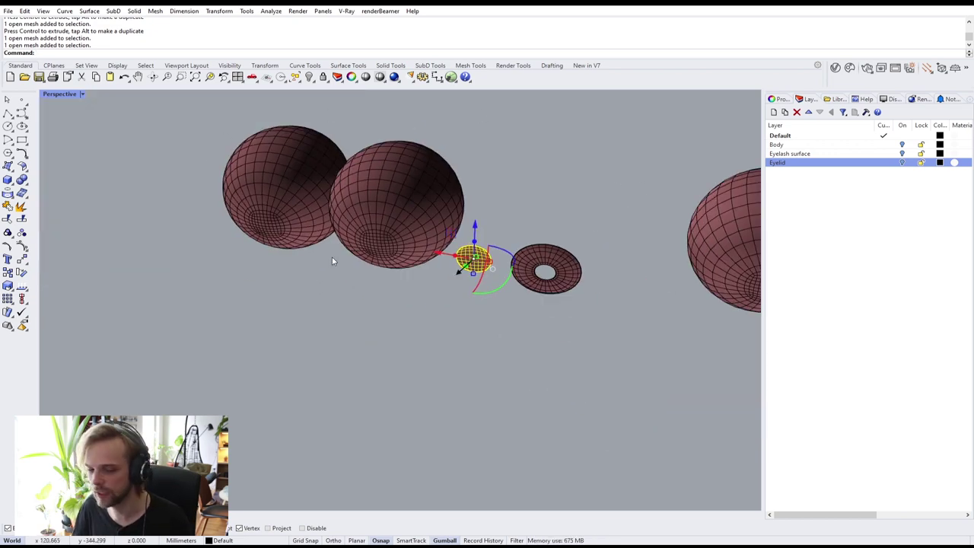
{"action": "right_click_drag", "start_coordinate": [573, 146], "coordinate": [495, 174]}
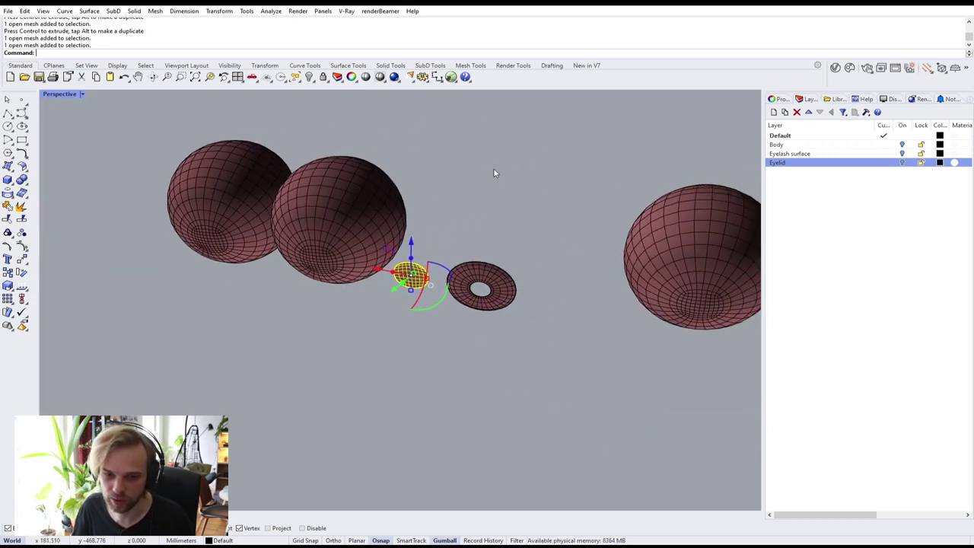
- Undo the three moves that pulled the eyeball's parts apart and clear the selection
{"action": "key", "text": "ctrl+z"}
{"action": "key", "text": "ctrl+z"}
{"action": "key", "text": "ctrl+z"}
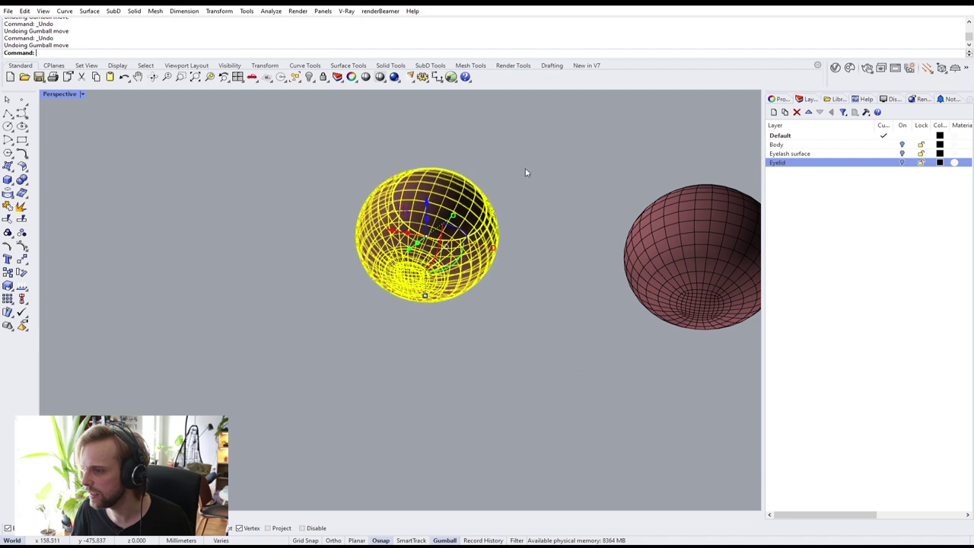
{"action": "key", "text": "Escape"}
- Delete the iris ring and pupil disc meshes inside both eyeballs
{"action": "left_click_drag", "start_coordinate": [276, 183], "coordinate": [524, 389]}
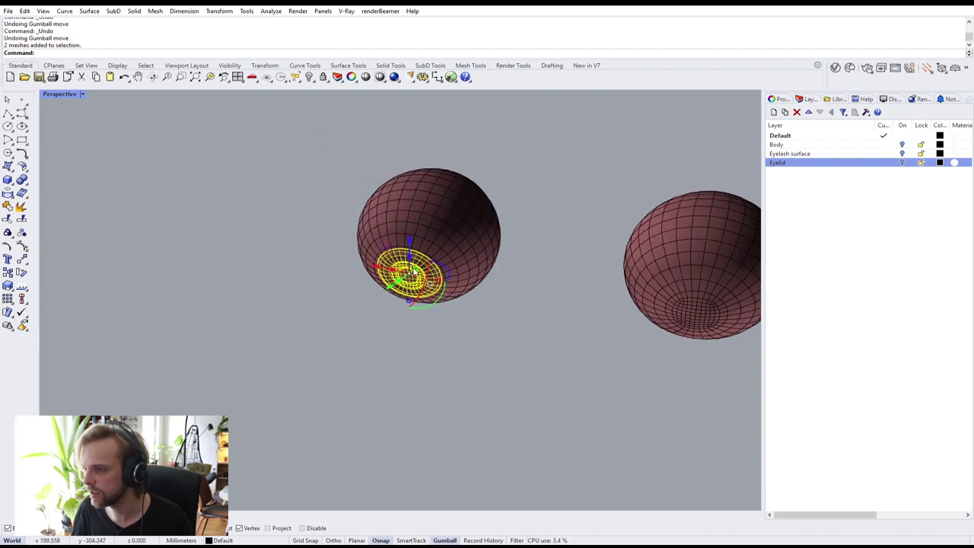
{"action": "key", "text": "Delete"}
{"action": "right_click_drag", "start_coordinate": [610, 329], "coordinate": [289, 205]}
{"action": "left_click_drag", "start_coordinate": [297, 202], "coordinate": [528, 400]}
{"action": "scroll", "coordinate": [397, 273], "scroll_direction": "up", "scroll_amount": 2}
{"action": "key", "text": "Delete"}
{"action": "right_click_drag", "start_coordinate": [322, 236], "coordinate": [375, 217]}
{"action": "scroll", "coordinate": [375, 217], "scroll_direction": "up", "scroll_amount": 4}
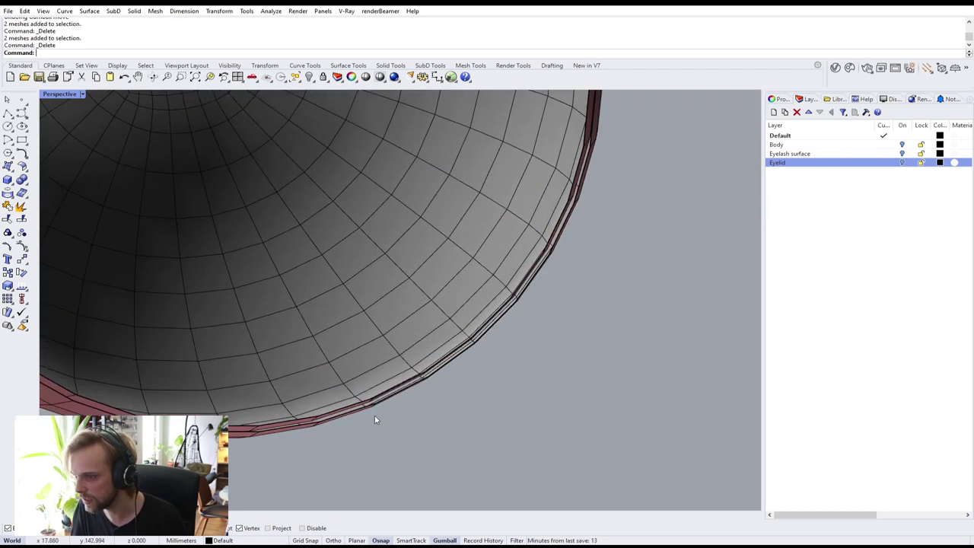
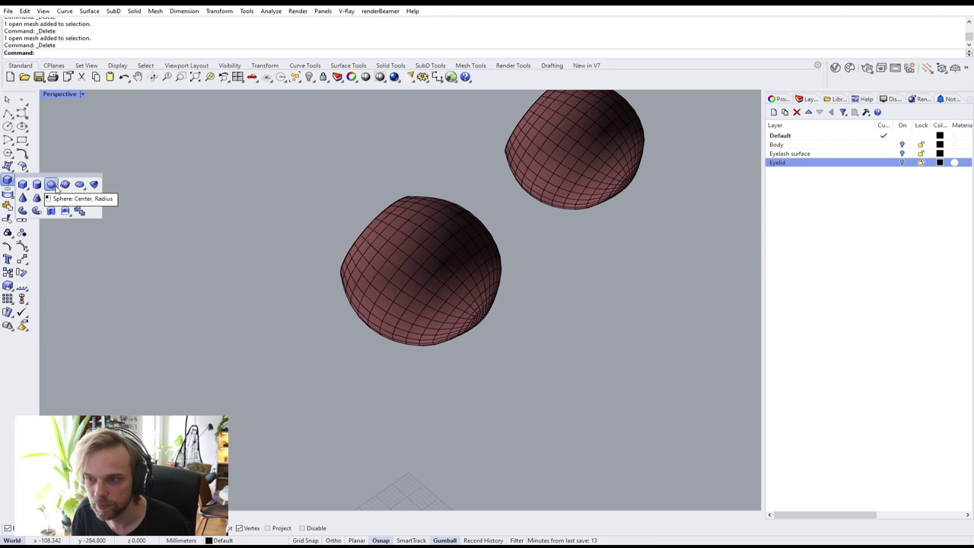
- Create a sphere over the first eyeball with the 4Point option, snapping to four vertices spread around its mesh
{"action": "left_click", "coordinate": [55, 187]}
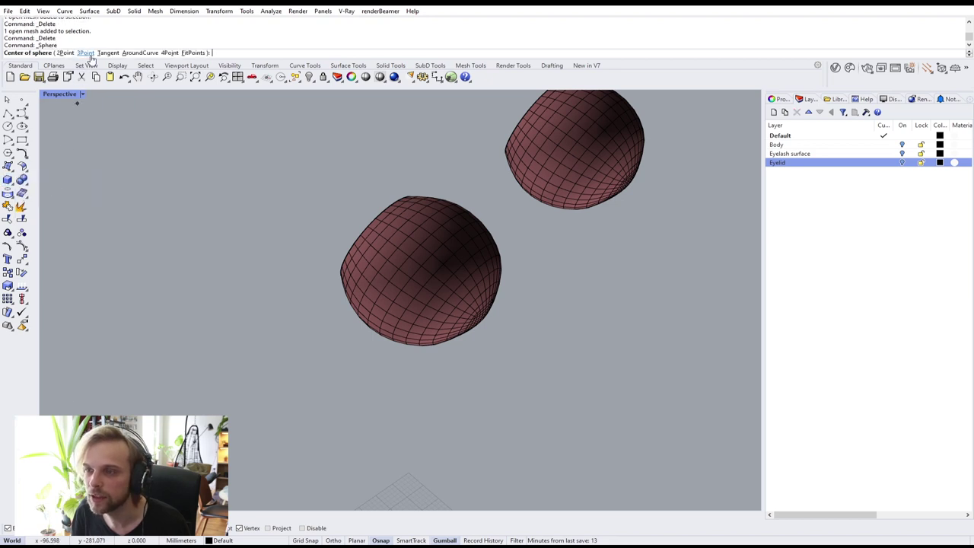
{"action": "left_click", "coordinate": [171, 58]}
{"action": "right_click_drag", "start_coordinate": [416, 318], "coordinate": [394, 262]}
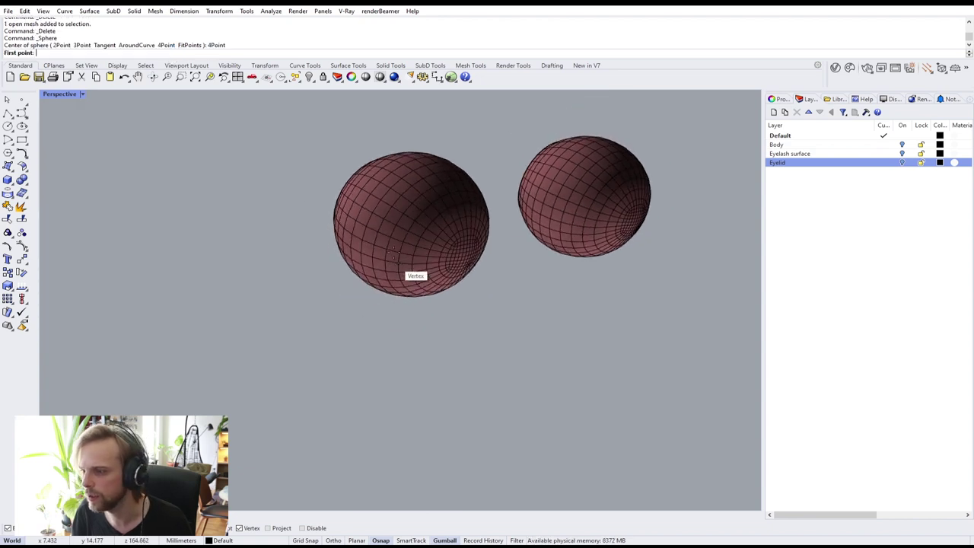
{"action": "scroll", "coordinate": [393, 252], "scroll_direction": "up", "scroll_amount": 4}
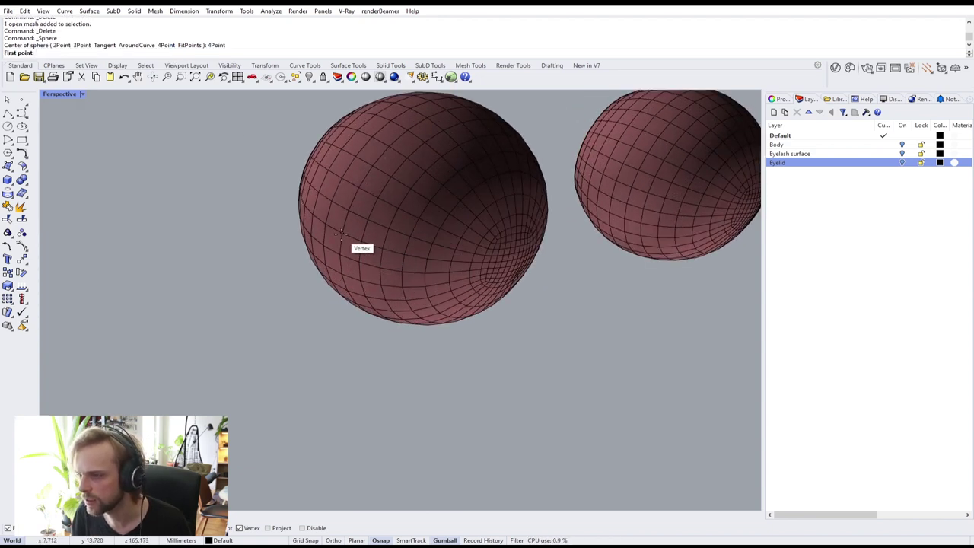
{"action": "right_click_drag", "start_coordinate": [354, 236], "coordinate": [457, 250]}
{"action": "scroll", "coordinate": [388, 228], "scroll_direction": "up", "scroll_amount": 4}
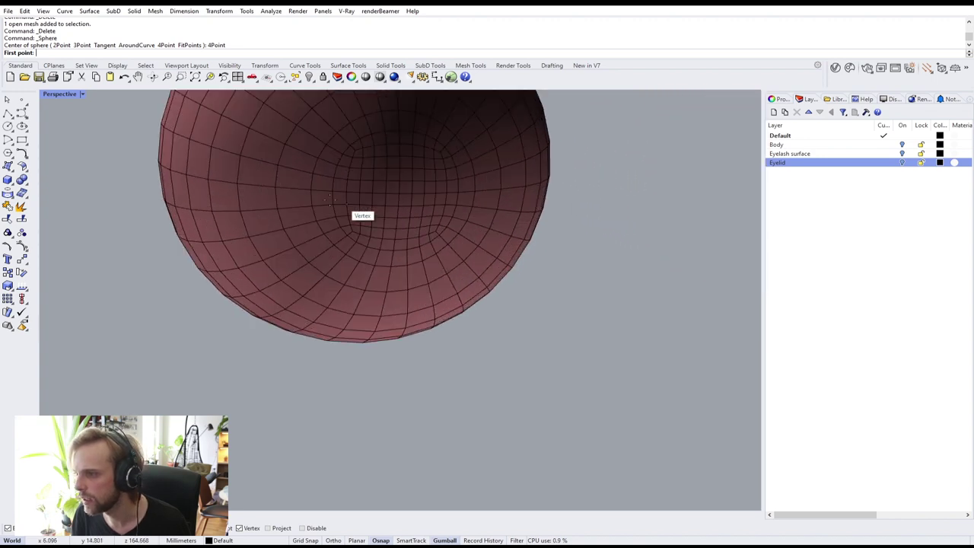
{"action": "right_click_drag", "start_coordinate": [465, 195], "coordinate": [343, 228]}
{"action": "left_click", "coordinate": [385, 188]}
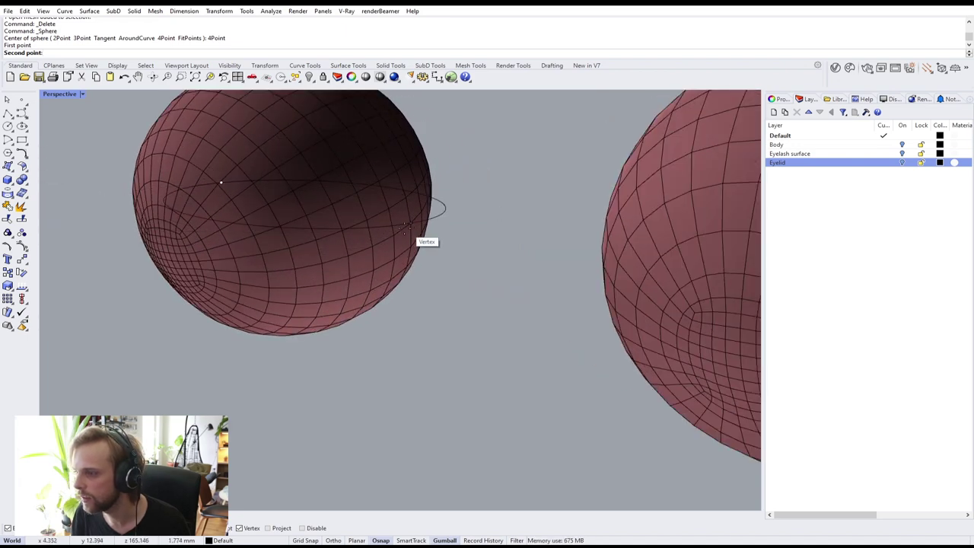
{"action": "left_click", "coordinate": [392, 232]}
{"action": "right_click_drag", "start_coordinate": [199, 257], "coordinate": [321, 244]}
{"action": "scroll", "coordinate": [329, 244], "scroll_direction": "up", "scroll_amount": 5}
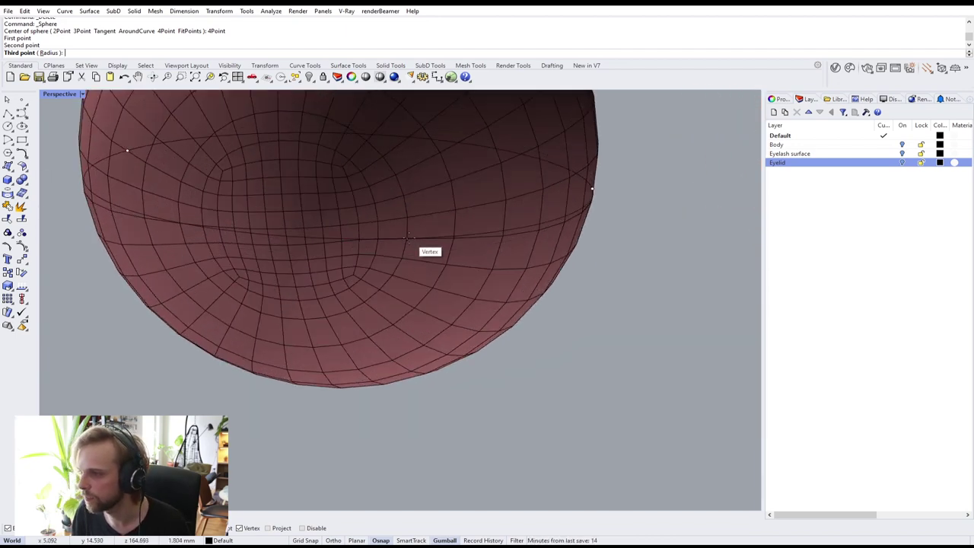
{"action": "left_click", "coordinate": [409, 236]}
{"action": "scroll", "coordinate": [407, 232], "scroll_direction": "down", "scroll_amount": 2}
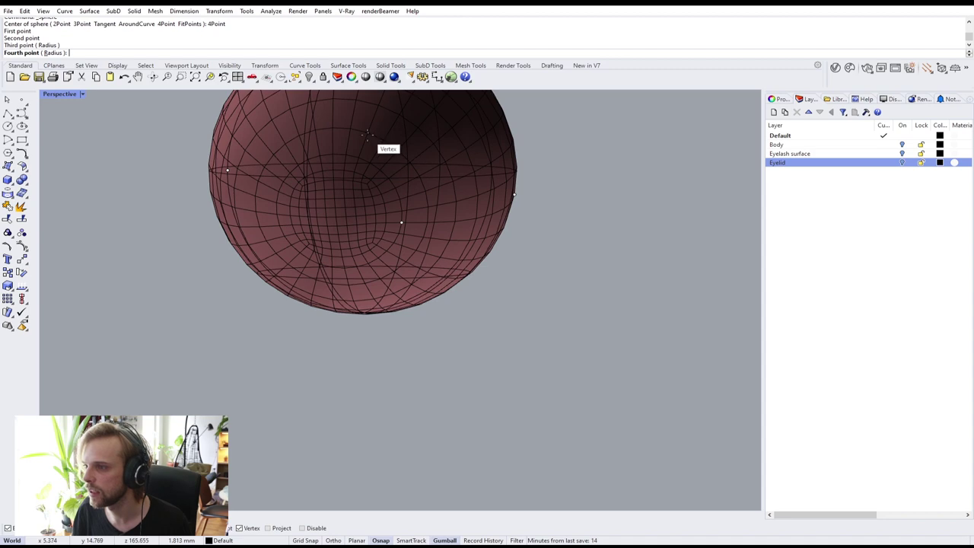
{"action": "left_click", "coordinate": [368, 135]}
- Create a sphere over the other eyeball with the 4Point option, snapping to four vertices spread around its mesh
{"action": "right_click_drag", "start_coordinate": [365, 135], "coordinate": [360, 182]}
{"action": "right_click_drag", "start_coordinate": [327, 213], "coordinate": [478, 204]}
{"action": "scroll", "coordinate": [477, 204], "scroll_direction": "up", "scroll_amount": 5}
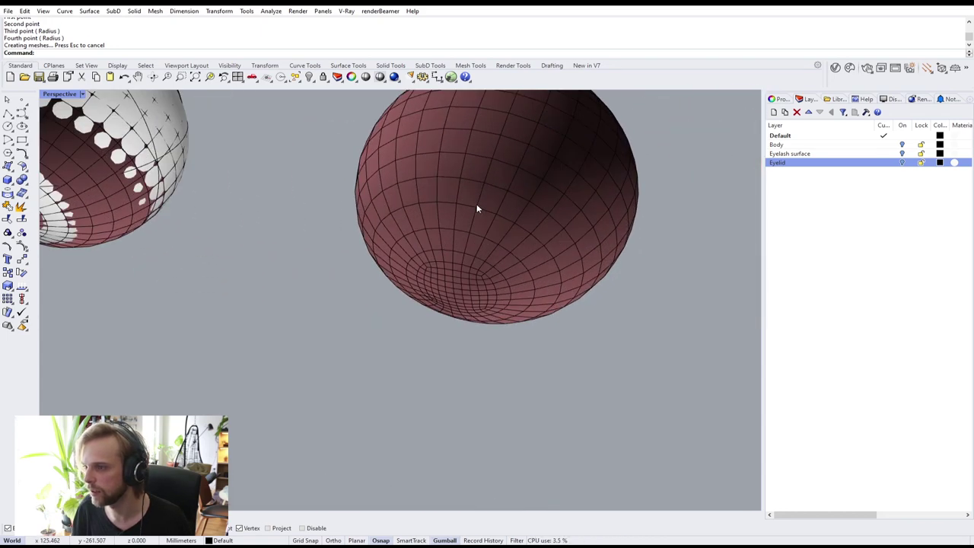
{"action": "right_click", "coordinate": [477, 204]}
{"action": "left_click", "coordinate": [169, 53]}
{"action": "right_click_drag", "start_coordinate": [404, 152], "coordinate": [396, 221]}
{"action": "scroll", "coordinate": [388, 209], "scroll_direction": "up", "scroll_amount": 3}
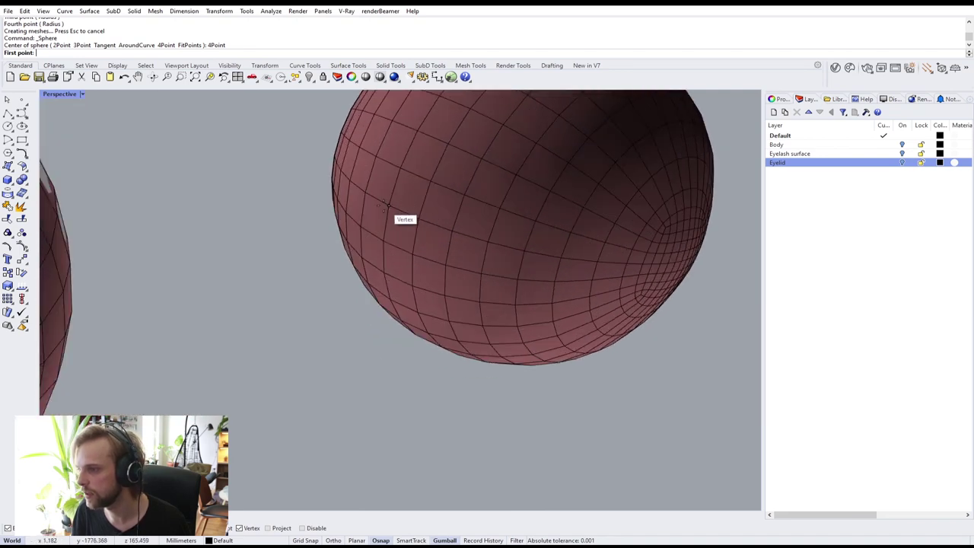
{"action": "left_click", "coordinate": [387, 206]}
{"action": "scroll", "coordinate": [408, 211], "scroll_direction": "down", "scroll_amount": 3}
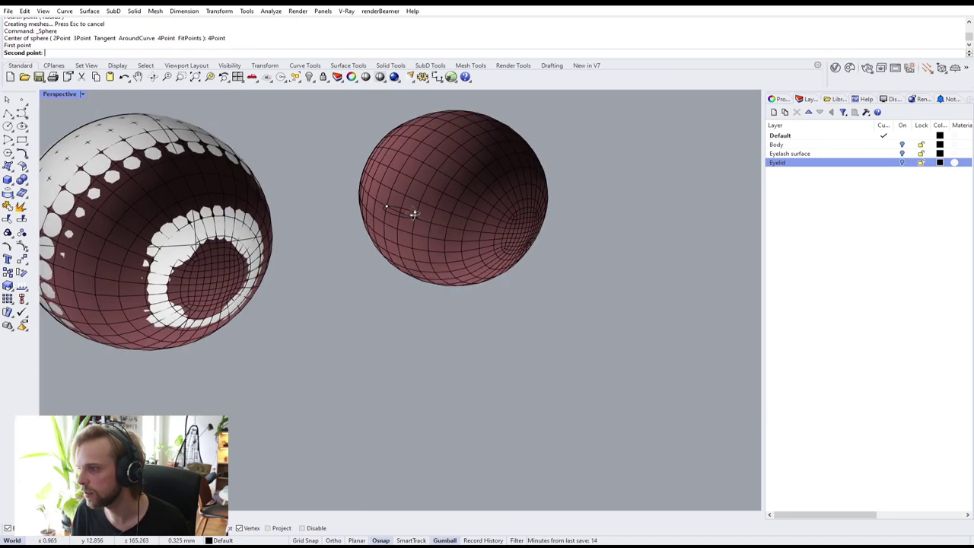
{"action": "right_click_drag", "start_coordinate": [408, 211], "coordinate": [308, 163]}
{"action": "scroll", "coordinate": [304, 200], "scroll_direction": "up", "scroll_amount": 4}
{"action": "left_click", "coordinate": [438, 206]}
{"action": "scroll", "coordinate": [438, 205], "scroll_direction": "down", "scroll_amount": 3}
{"action": "right_click_drag", "start_coordinate": [363, 218], "coordinate": [367, 269]}
{"action": "scroll", "coordinate": [363, 235], "scroll_direction": "up", "scroll_amount": 4}
{"action": "left_click", "coordinate": [363, 236]}
{"action": "scroll", "coordinate": [364, 236], "scroll_direction": "down", "scroll_amount": 3}
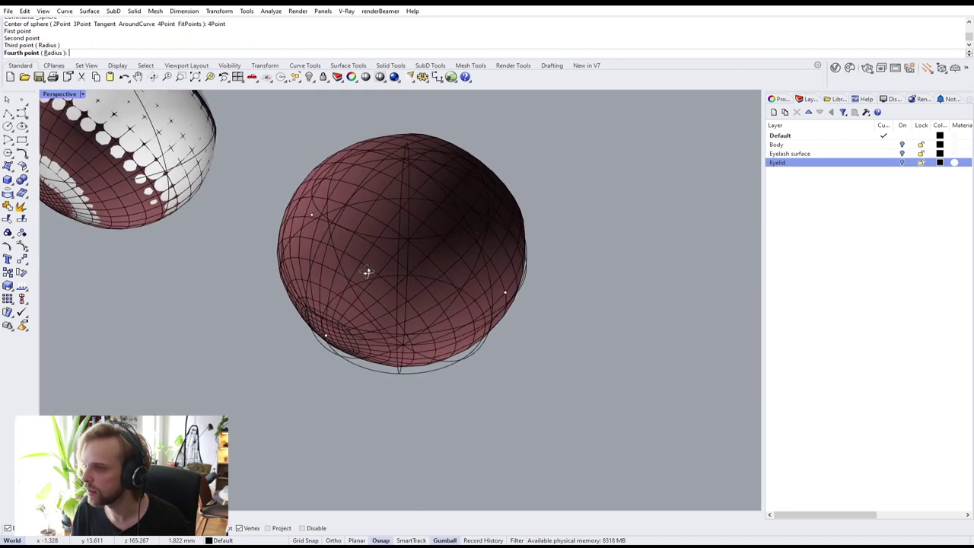
{"action": "left_click", "coordinate": [374, 173]}
{"action": "scroll", "coordinate": [374, 173], "scroll_direction": "down", "scroll_amount": 3}
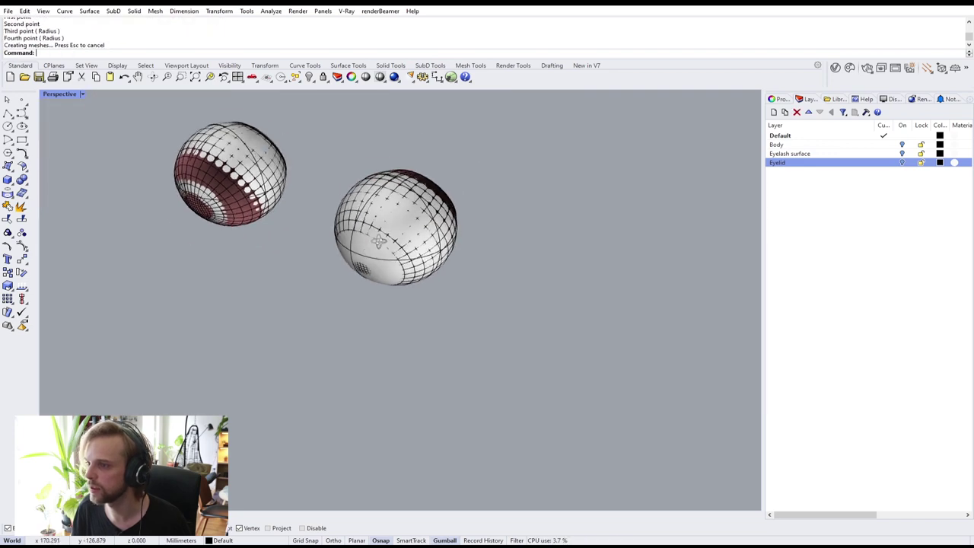
- Examine from several sides how both new spheres fit their eyeball meshes, including the open backs
{"action": "right_click_drag", "start_coordinate": [396, 228], "coordinate": [438, 215]}
{"action": "scroll", "coordinate": [366, 229], "scroll_direction": "up", "scroll_amount": 5}
{"action": "scroll", "coordinate": [365, 207], "scroll_direction": "down", "scroll_amount": 5}
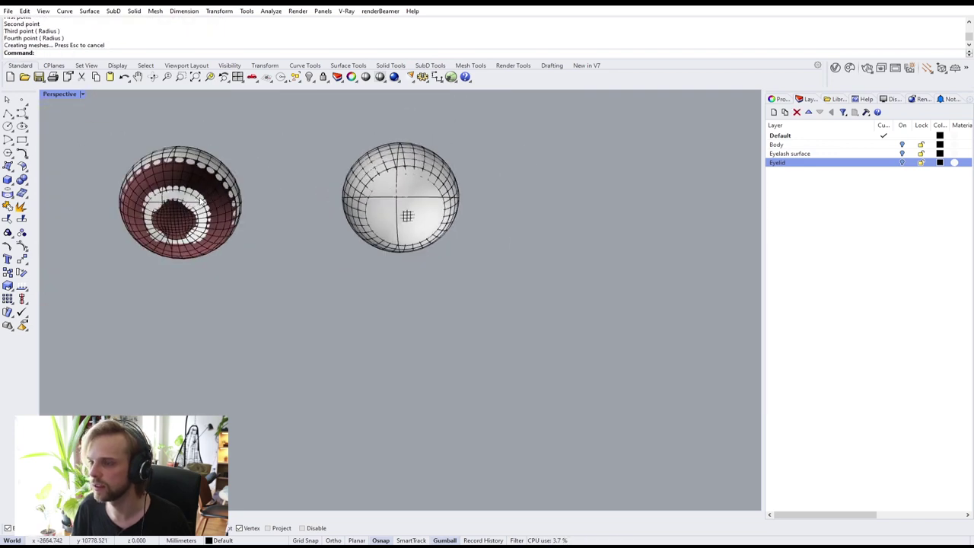
{"action": "scroll", "coordinate": [199, 200], "scroll_direction": "up", "scroll_amount": 2}
{"action": "right_click_drag", "start_coordinate": [198, 199], "coordinate": [187, 276]}
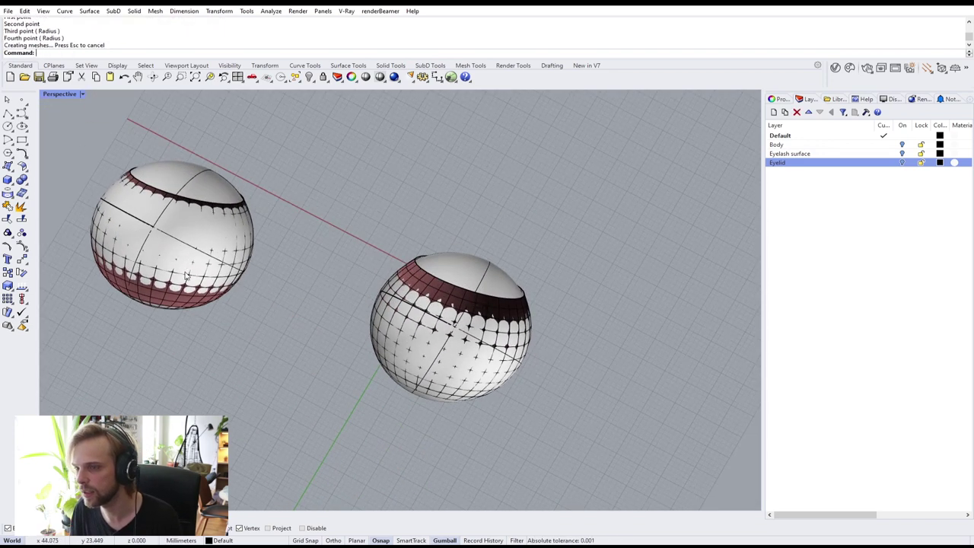
{"action": "scroll", "coordinate": [408, 281], "scroll_direction": "up", "scroll_amount": 3}
{"action": "left_click", "coordinate": [423, 263]}
{"action": "right_click_drag", "start_coordinate": [374, 256], "coordinate": [292, 193]}
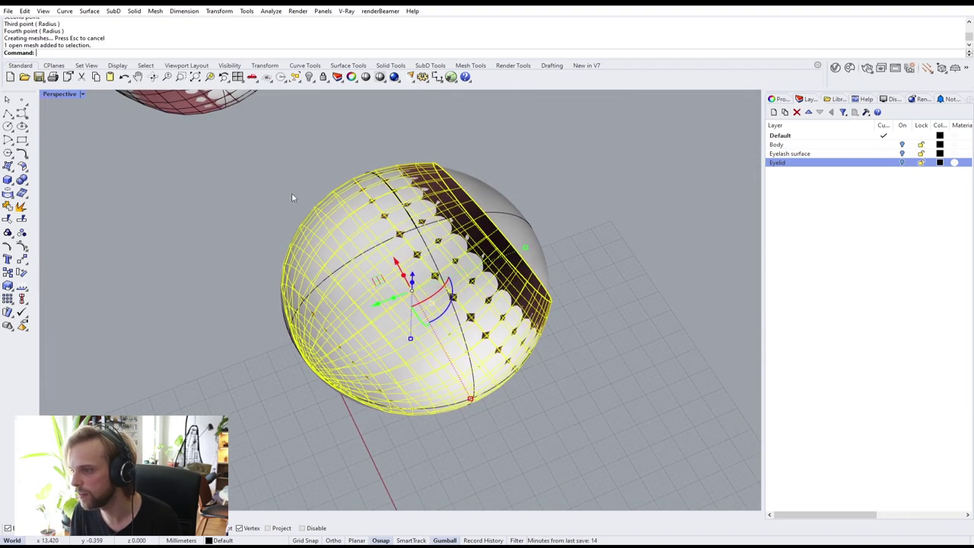
{"action": "left_click", "coordinate": [291, 193]}
{"action": "right_click_drag", "start_coordinate": [480, 170], "coordinate": [503, 159]}
{"action": "scroll", "coordinate": [463, 157], "scroll_direction": "down", "scroll_amount": 6}
{"action": "right_click_drag", "start_coordinate": [503, 158], "coordinate": [525, 306], "text": "shift"}
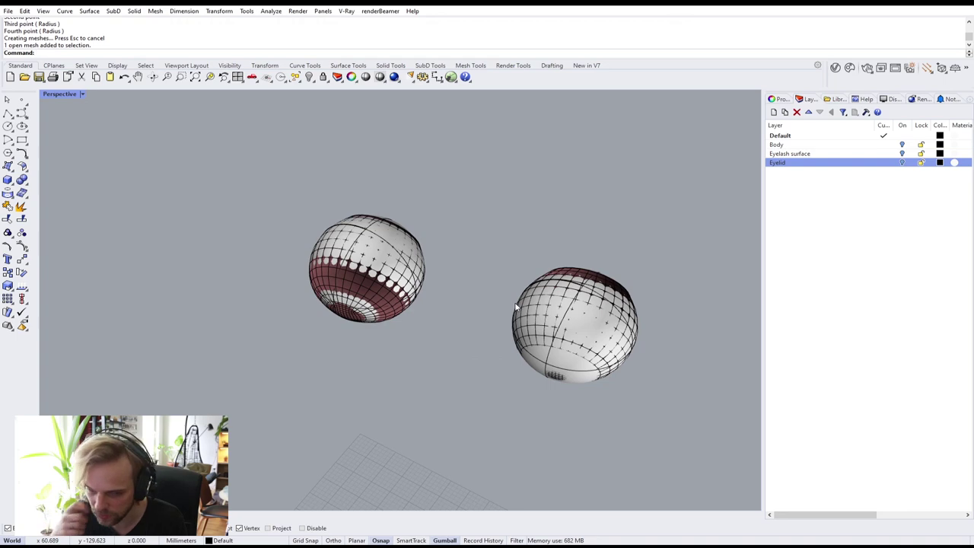
- Delete the original meshes of both eyeballs, keeping only the two spheres
{"action": "scroll", "coordinate": [582, 270], "scroll_direction": "up", "scroll_amount": 3}
{"action": "left_click", "coordinate": [583, 276]}
{"action": "key", "text": "Delete"}
{"action": "right_click_drag", "start_coordinate": [272, 241], "coordinate": [522, 275]}
{"action": "scroll", "coordinate": [364, 310], "scroll_direction": "up", "scroll_amount": 5}
{"action": "left_click", "coordinate": [364, 310]}
{"action": "key", "text": "Delete"}
{"action": "scroll", "coordinate": [363, 312], "scroll_direction": "down", "scroll_amount": 9}
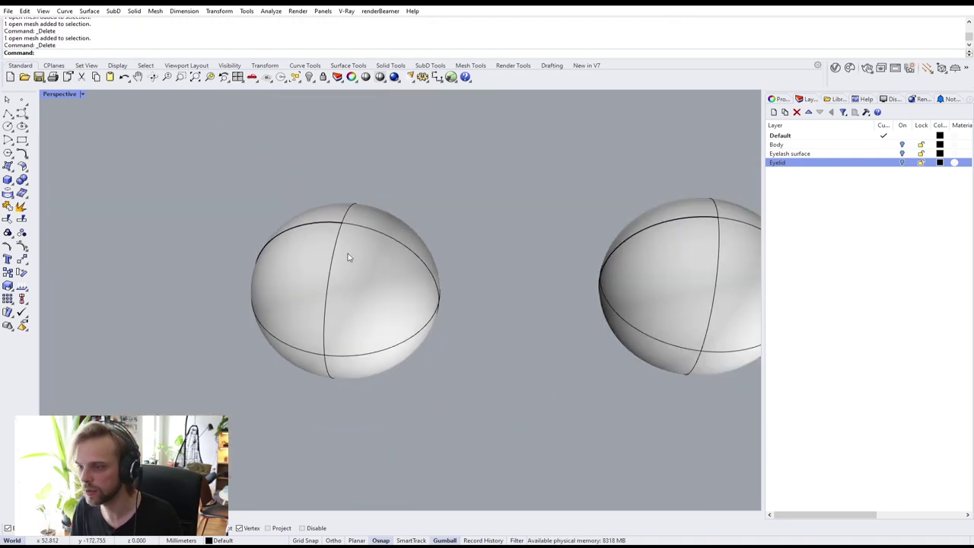
{"action": "scroll", "coordinate": [369, 256], "scroll_direction": "down", "scroll_amount": 4}
{"action": "right_click_drag", "start_coordinate": [392, 279], "coordinate": [545, 212]}
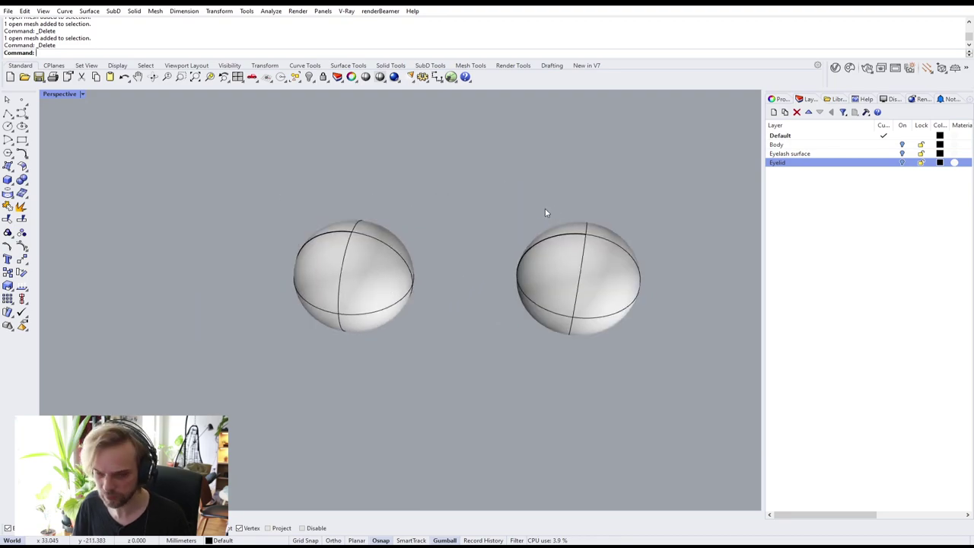
- Turn on the Body, Eyelash surface and Eyelid layers and check how the sphere eyes sit in the head
{"action": "left_click", "coordinate": [903, 145]}
{"action": "left_click", "coordinate": [903, 154]}
{"action": "left_click", "coordinate": [902, 163]}
{"action": "right_click_drag", "start_coordinate": [514, 266], "coordinate": [380, 285]}
{"action": "scroll", "coordinate": [447, 246], "scroll_direction": "down", "scroll_amount": 4}
{"action": "scroll", "coordinate": [430, 301], "scroll_direction": "up", "scroll_amount": 4}
{"action": "scroll", "coordinate": [407, 242], "scroll_direction": "up", "scroll_amount": 5}
{"action": "scroll", "coordinate": [472, 225], "scroll_direction": "down", "scroll_amount": 6}
{"action": "scroll", "coordinate": [483, 252], "scroll_direction": "down", "scroll_amount": 6}
{"action": "right_click_drag", "start_coordinate": [486, 274], "coordinate": [438, 272], "text": "shift"}
{"action": "scroll", "coordinate": [378, 298], "scroll_direction": "up", "scroll_amount": 3}
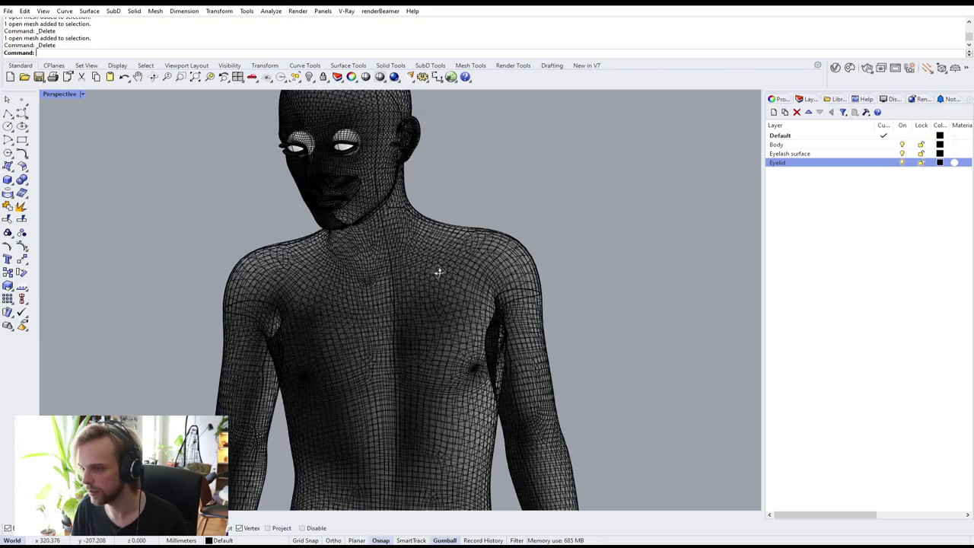
- Flip the face direction of the body mesh and clear the selection
{"action": "scroll", "coordinate": [492, 275], "scroll_direction": "down", "scroll_amount": 2}
{"action": "scroll", "coordinate": [351, 332], "scroll_direction": "down", "scroll_amount": 2}
{"action": "right_click_drag", "start_coordinate": [350, 332], "coordinate": [311, 337]}
{"action": "scroll", "coordinate": [311, 337], "scroll_direction": "up", "scroll_amount": 3}
{"action": "left_click", "coordinate": [401, 323]}
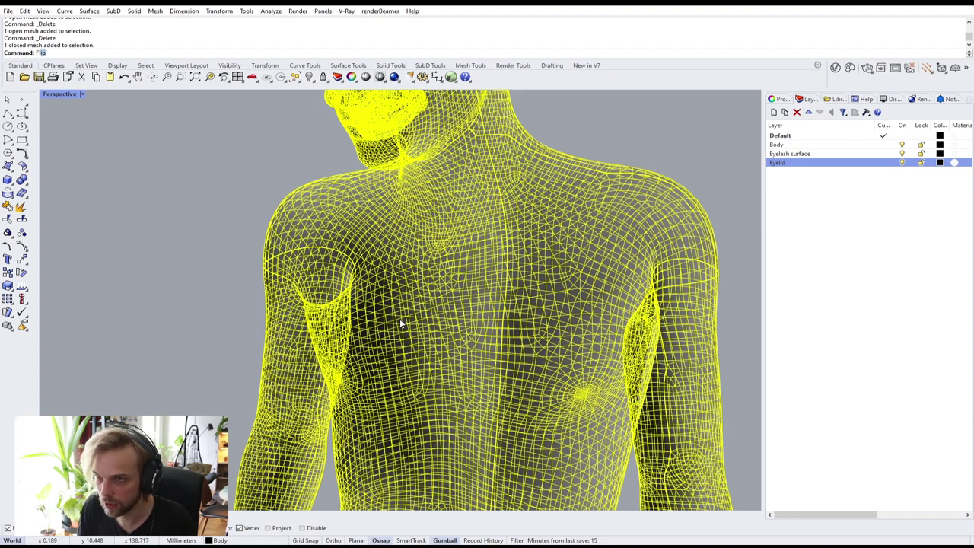
{"action": "key", "text": "Return"}
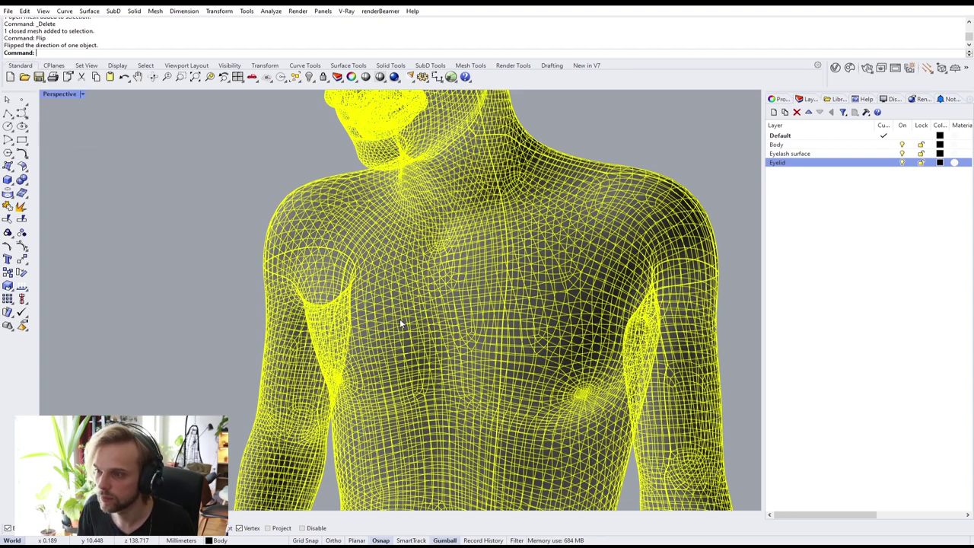
{"action": "left_click", "coordinate": [245, 166]}
- Set the perspective view to Arctic display mode and inspect the shading on the head and torso
{"action": "scroll", "coordinate": [442, 242], "scroll_direction": "down", "scroll_amount": 5}
{"action": "scroll", "coordinate": [425, 207], "scroll_direction": "up", "scroll_amount": 2}
{"action": "left_click", "coordinate": [59, 94]}
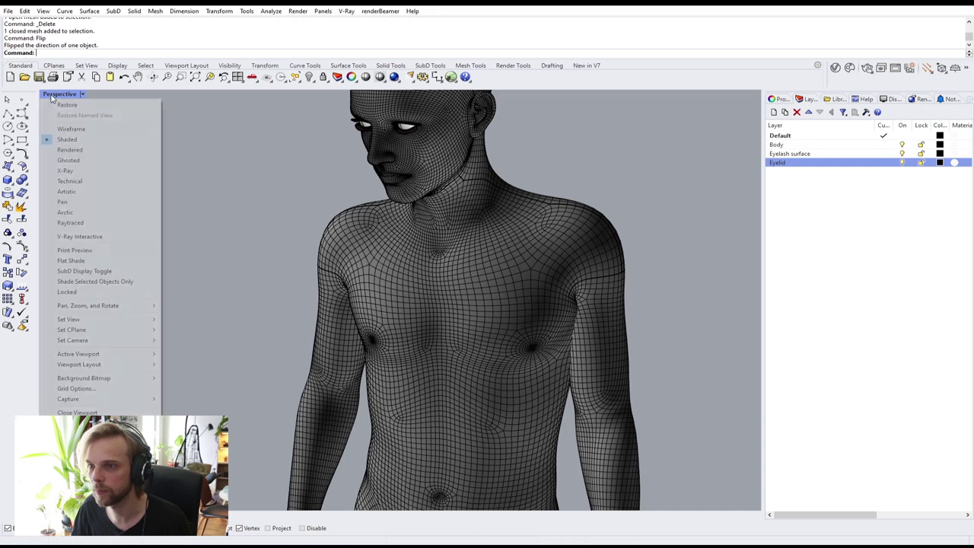
{"action": "left_click", "coordinate": [102, 213]}
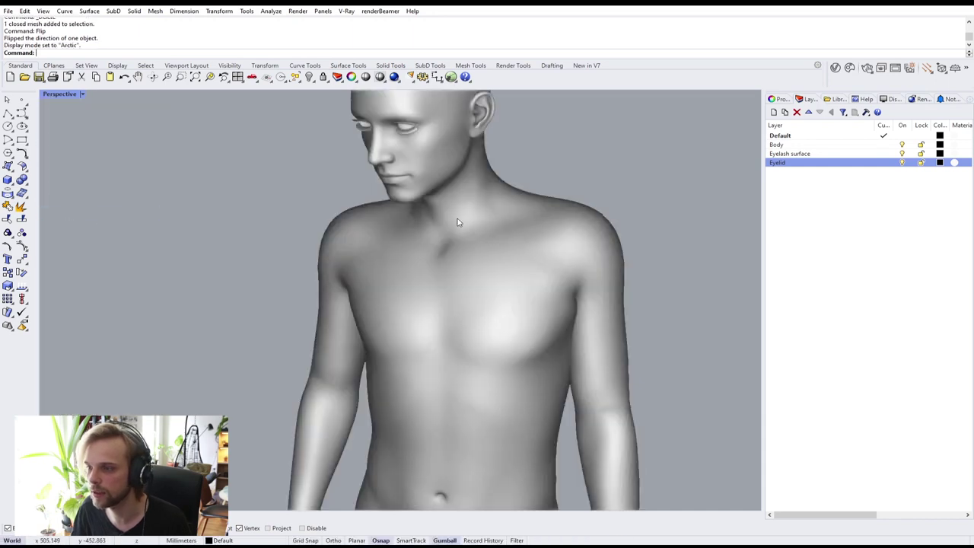
{"action": "right_click_drag", "start_coordinate": [458, 217], "coordinate": [383, 193]}
{"action": "scroll", "coordinate": [382, 192], "scroll_direction": "up", "scroll_amount": 3}
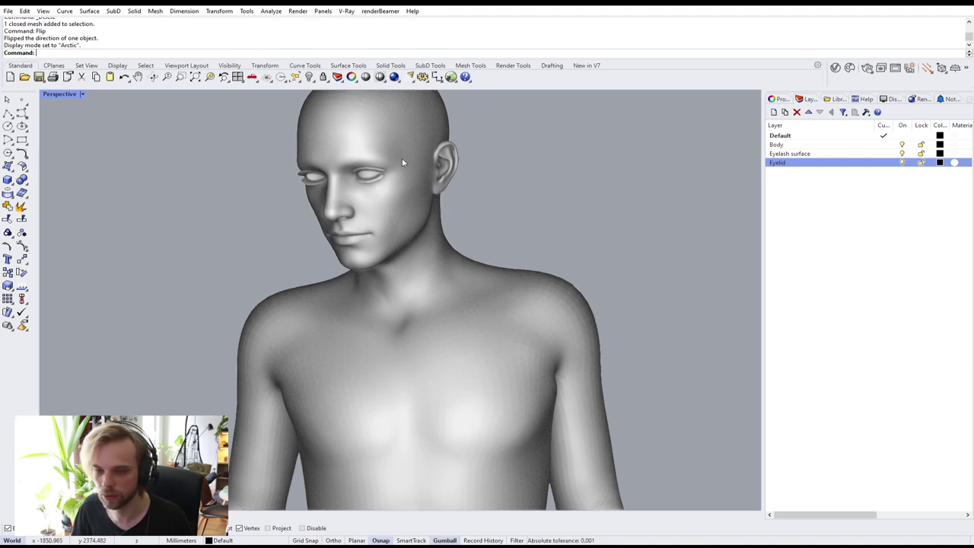
{"action": "scroll", "coordinate": [402, 162], "scroll_direction": "down", "scroll_amount": 4}
{"action": "scroll", "coordinate": [354, 282], "scroll_direction": "up", "scroll_amount": 6}
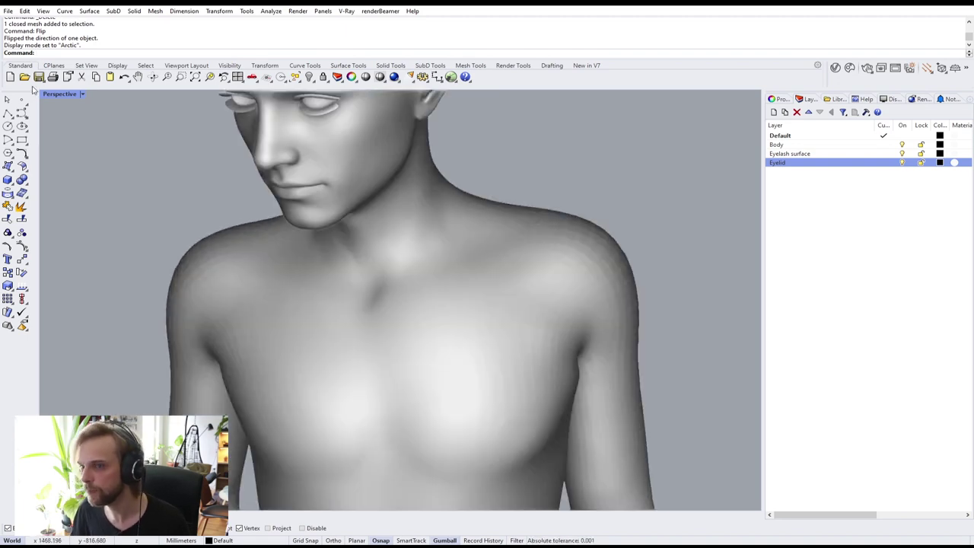
- Set the view back to Shaded display mode and examine the mesh edges around the shoulder
{"action": "left_click", "coordinate": [60, 93]}
{"action": "left_click", "coordinate": [69, 139]}
{"action": "scroll", "coordinate": [255, 236], "scroll_direction": "up", "scroll_amount": 4}
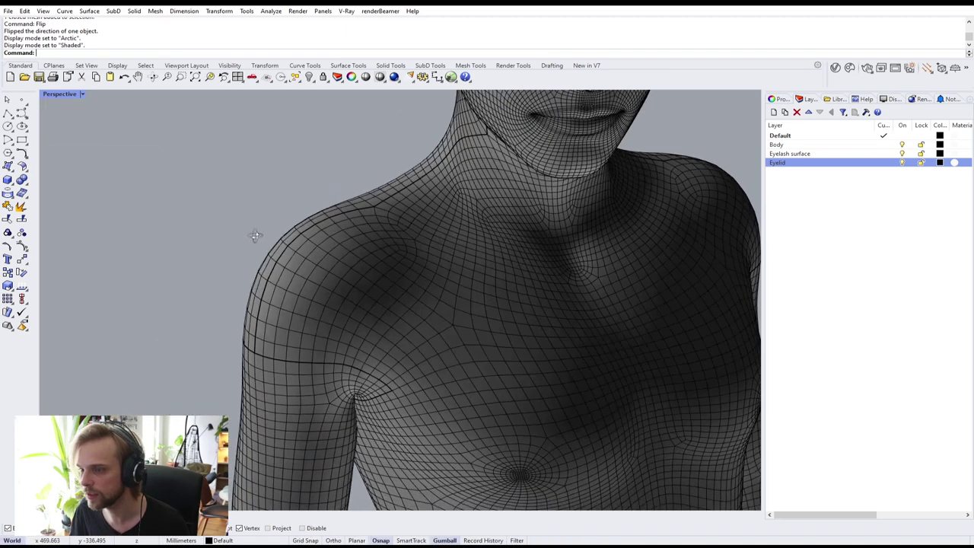
{"action": "right_click_drag", "start_coordinate": [255, 236], "coordinate": [436, 227]}
{"action": "scroll", "coordinate": [435, 227], "scroll_direction": "up", "scroll_amount": 2}
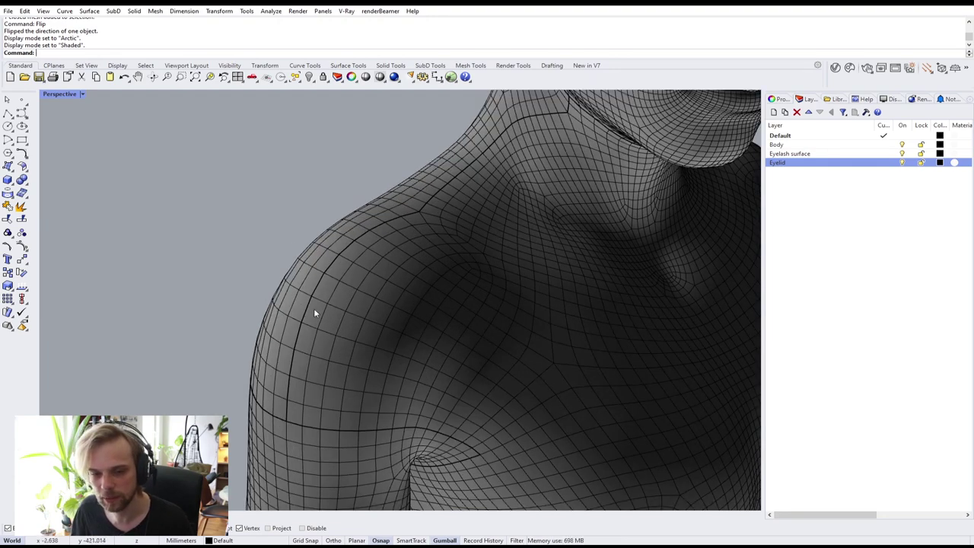
{"action": "scroll", "coordinate": [335, 320], "scroll_direction": "down", "scroll_amount": 3}
{"action": "scroll", "coordinate": [304, 296], "scroll_direction": "up", "scroll_amount": 2}
- Weld the body mesh with an angle tolerance of 180
{"action": "left_click", "coordinate": [305, 289]}
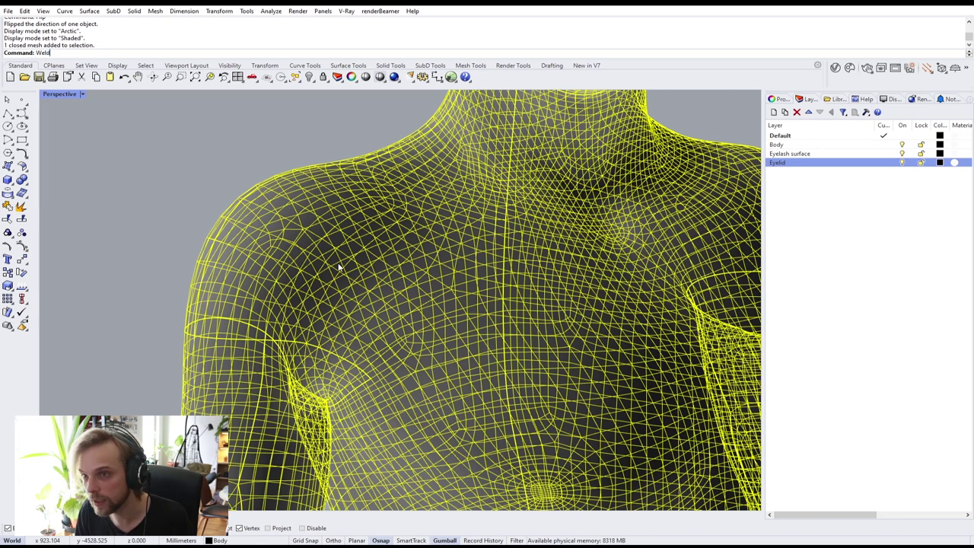
{"action": "key", "text": "Return"}
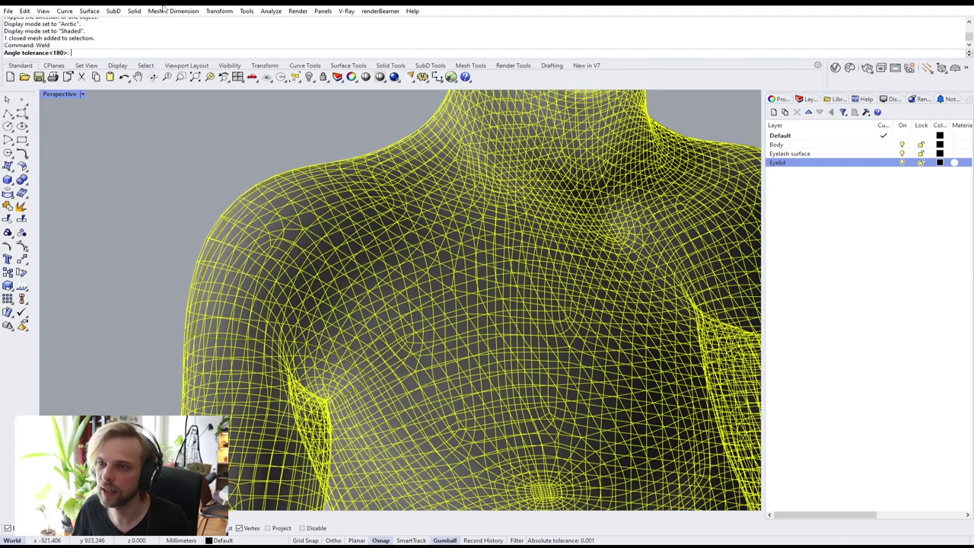
{"action": "key", "text": "Return"}
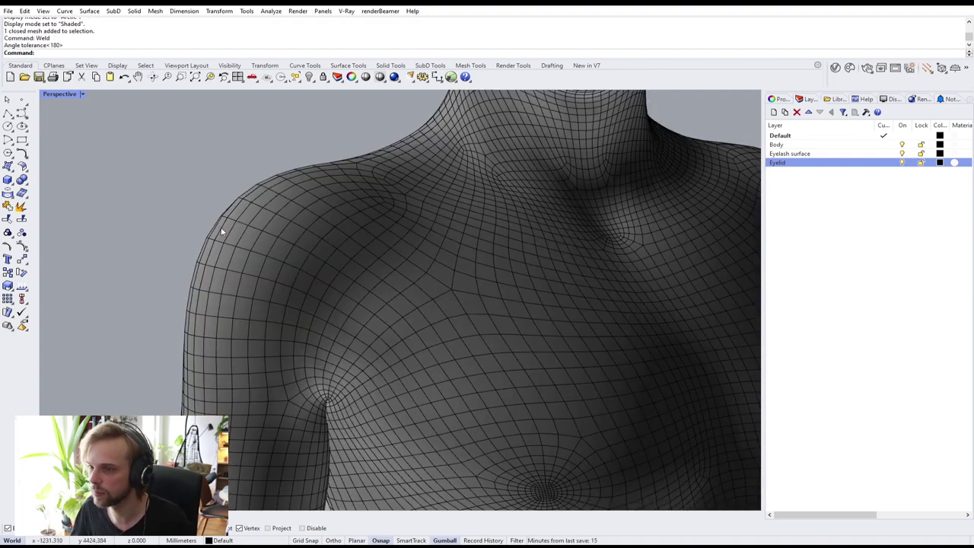
- Toggle the SubD display to flat and back to smooth while viewing the full figure
{"action": "scroll", "coordinate": [408, 210], "scroll_direction": "down", "scroll_amount": 10}
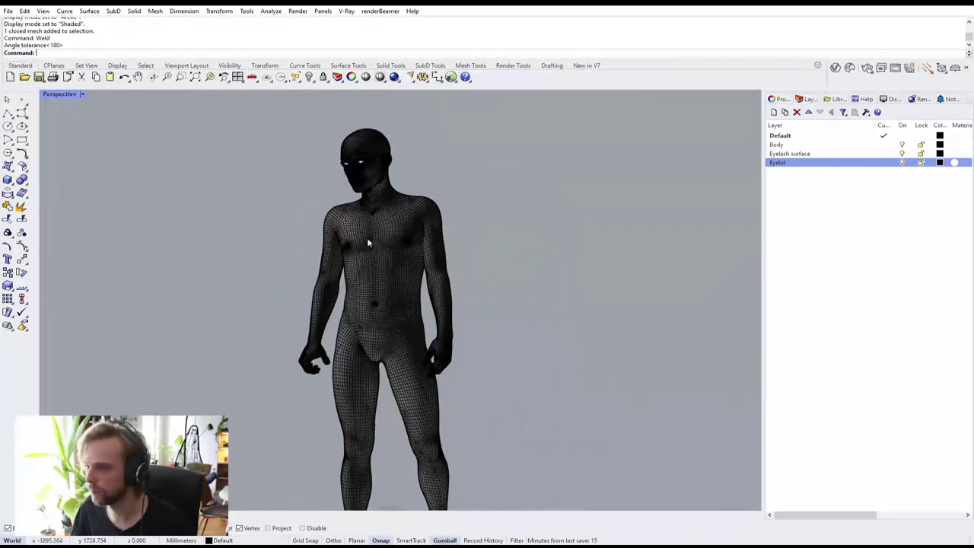
{"action": "right_click_drag", "start_coordinate": [367, 239], "coordinate": [357, 202], "text": "shift"}
{"action": "scroll", "coordinate": [346, 201], "scroll_direction": "up", "scroll_amount": 5}
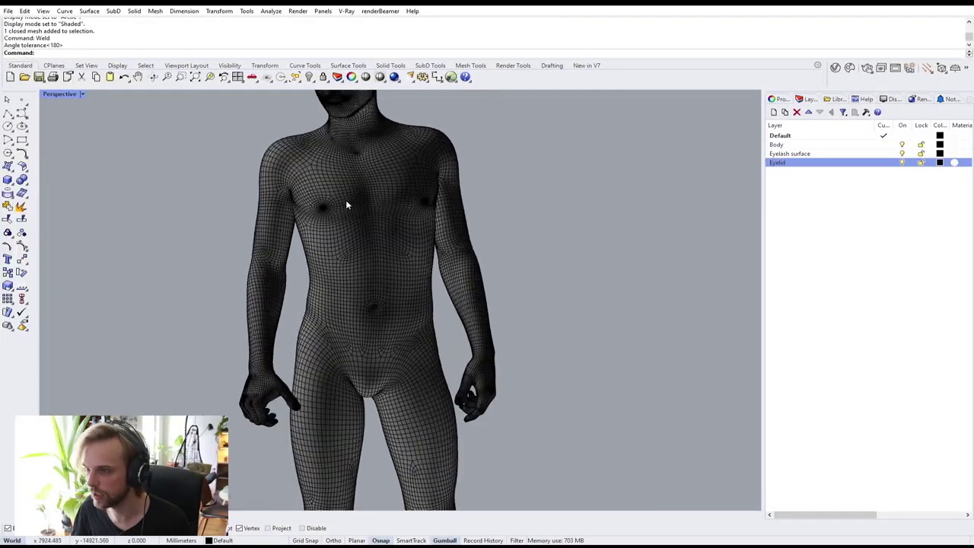
{"action": "scroll", "coordinate": [350, 203], "scroll_direction": "down", "scroll_amount": 2}
{"action": "key", "text": "Tab"}
{"action": "scroll", "coordinate": [346, 211], "scroll_direction": "down", "scroll_amount": 4}
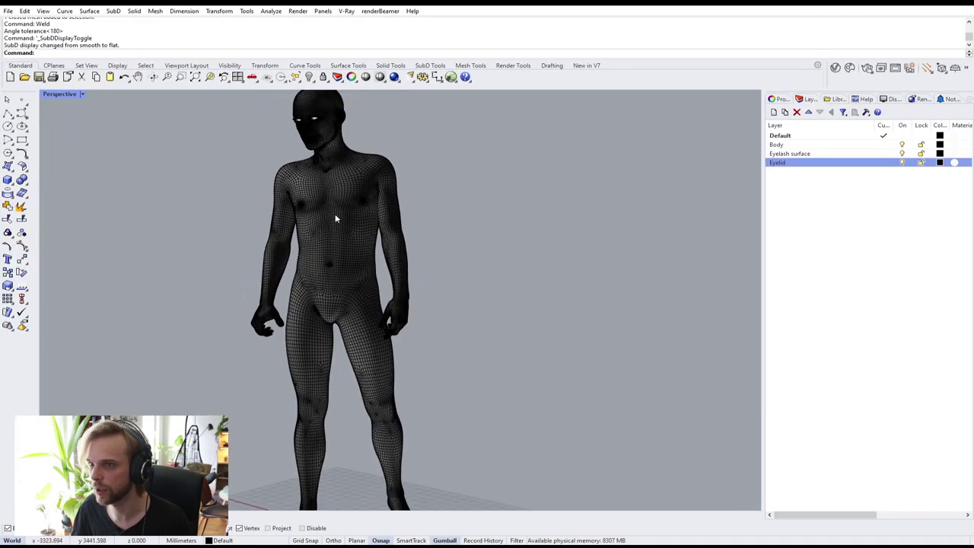
{"action": "scroll", "coordinate": [350, 205], "scroll_direction": "down", "scroll_amount": 2}
{"action": "key", "text": "Tab"}
{"action": "right_click_drag", "start_coordinate": [302, 211], "coordinate": [320, 200]}
{"action": "scroll", "coordinate": [320, 201], "scroll_direction": "down", "scroll_amount": 2}
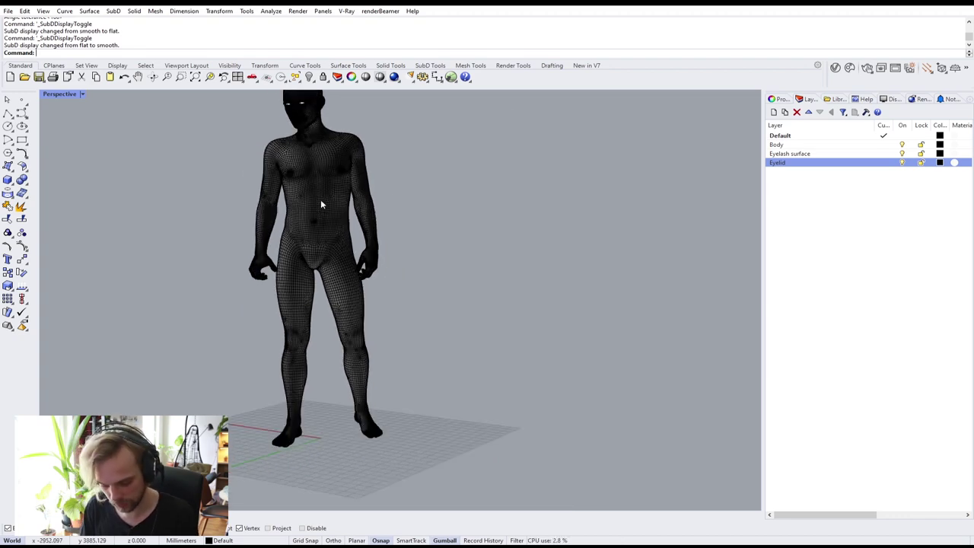
- Maximize the Front view and frame the figure from head to feet
{"action": "double_click", "coordinate": [62, 95]}
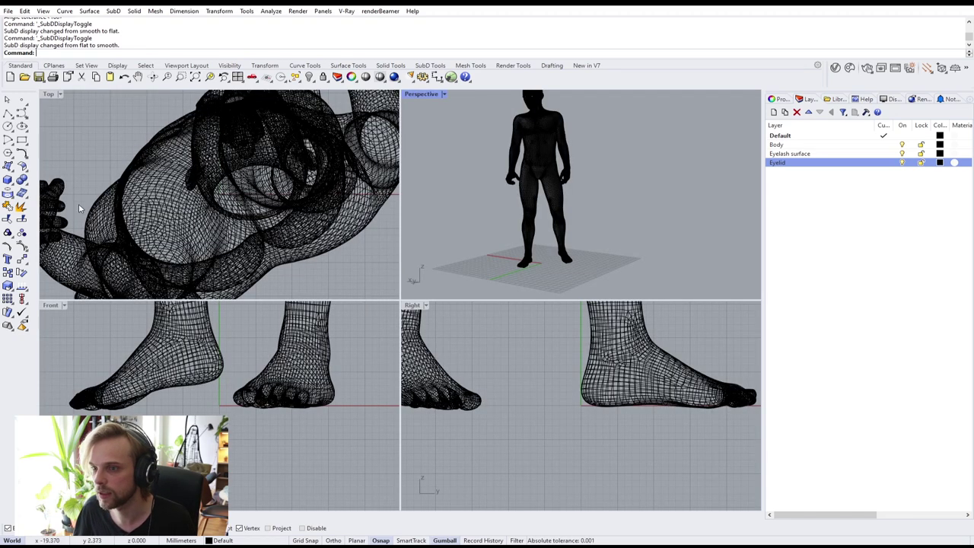
{"action": "double_click", "coordinate": [58, 306]}
{"action": "scroll", "coordinate": [239, 288], "scroll_direction": "down", "scroll_amount": 3}
{"action": "scroll", "coordinate": [239, 288], "scroll_direction": "up", "scroll_amount": 4}
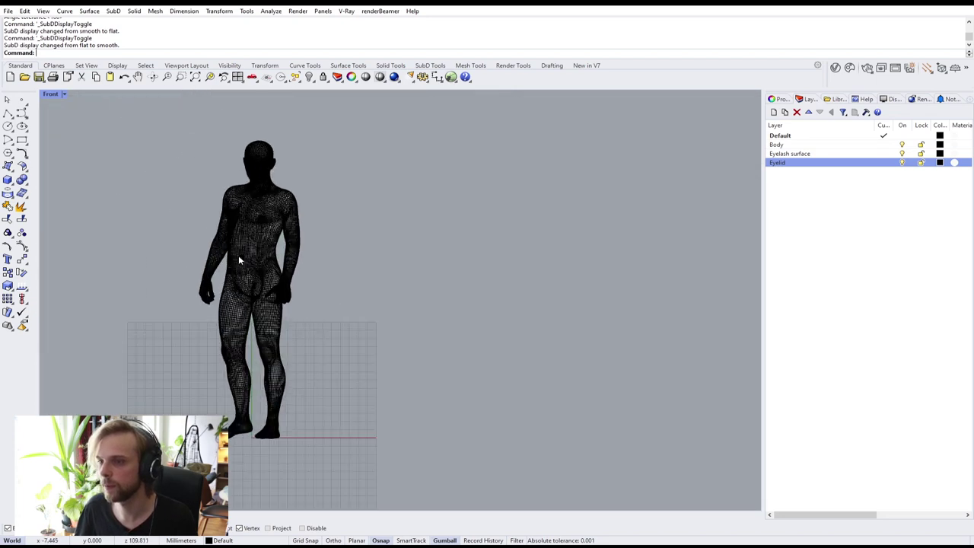
{"action": "right_click_drag", "start_coordinate": [239, 288], "coordinate": [252, 257]}
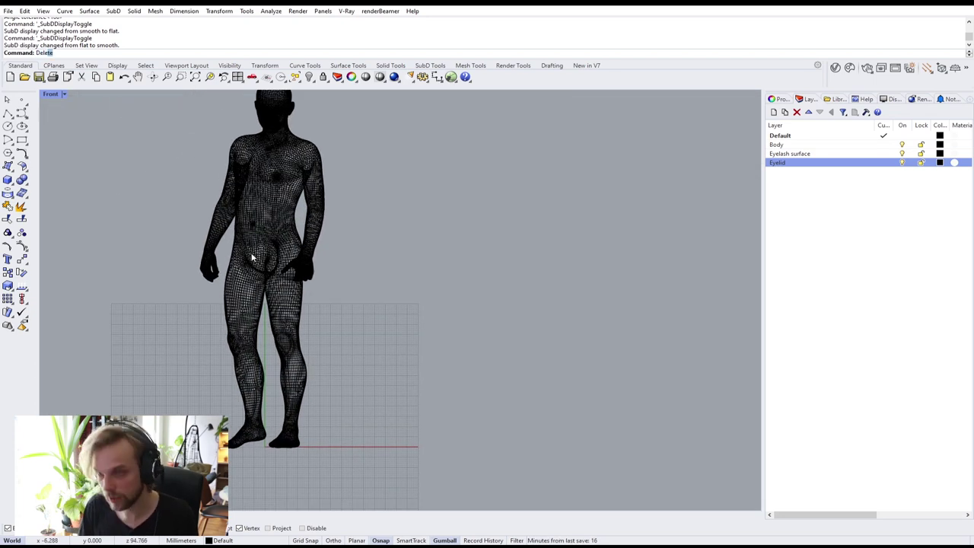
- Delete all body mesh faces below the chest with DeleteFaces in the Front view, keeping the head, shoulders and upper arms
{"action": "type", "text": "DeleteMes"}
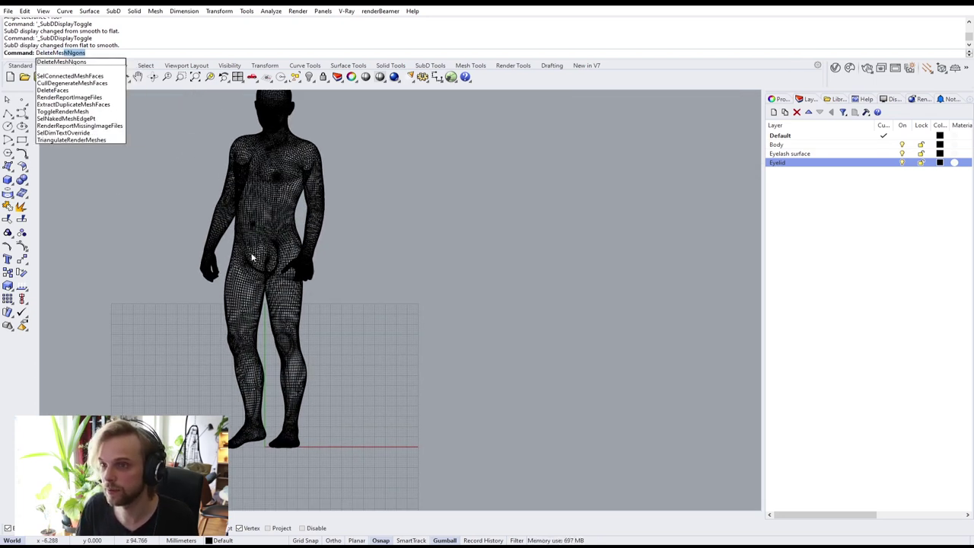
{"action": "type", "text": "hfa"}
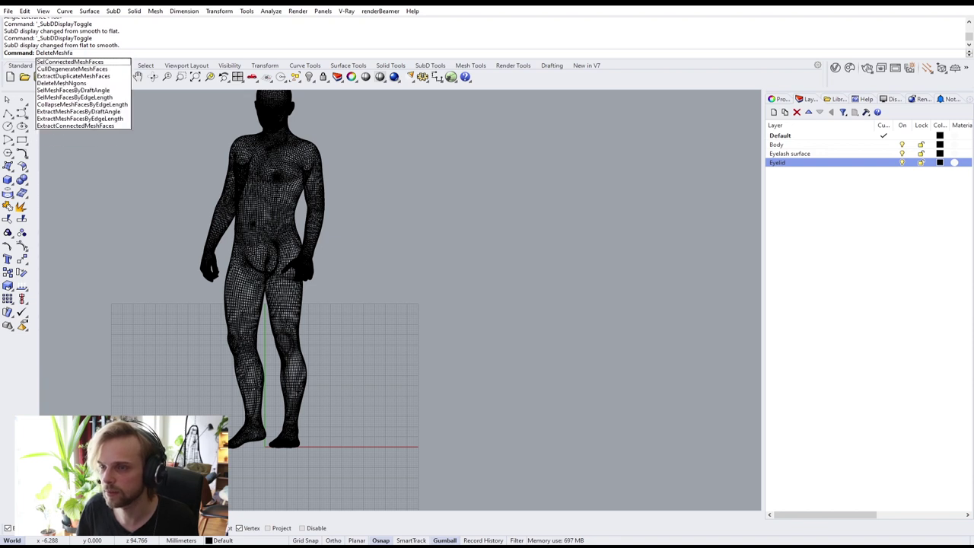
{"action": "key", "text": "BackSpace"}
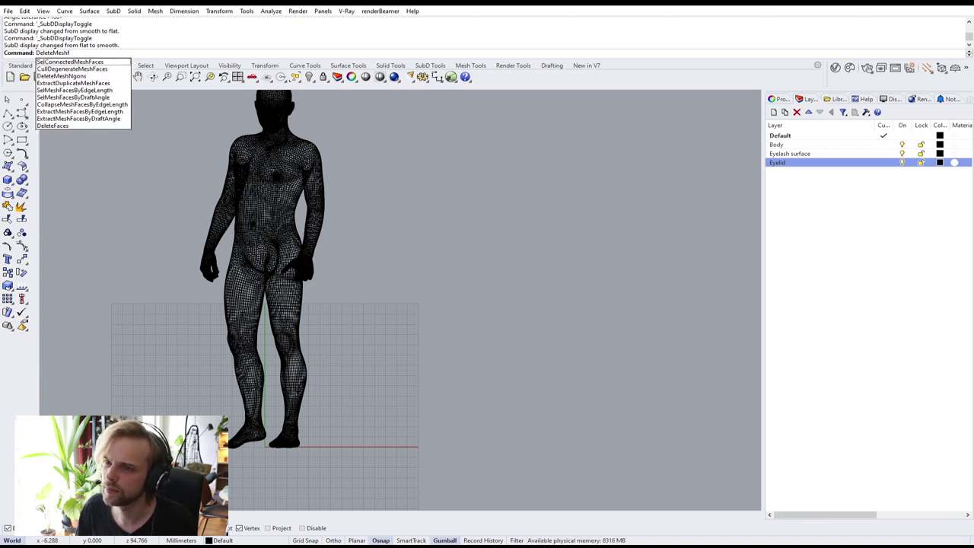
{"action": "key", "text": "BackSpace"}
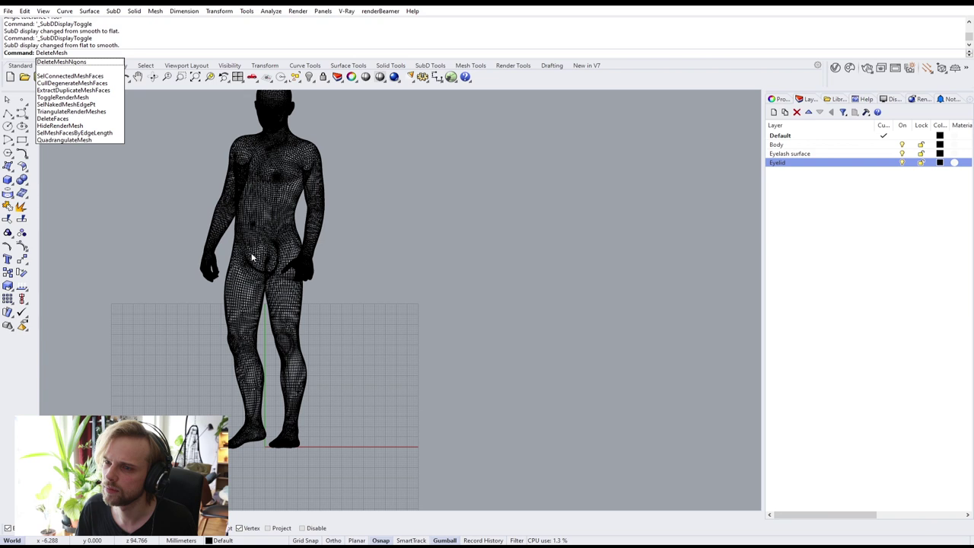
{"action": "left_click", "coordinate": [90, 119]}
{"action": "left_click_drag", "start_coordinate": [459, 484], "coordinate": [104, 197]}
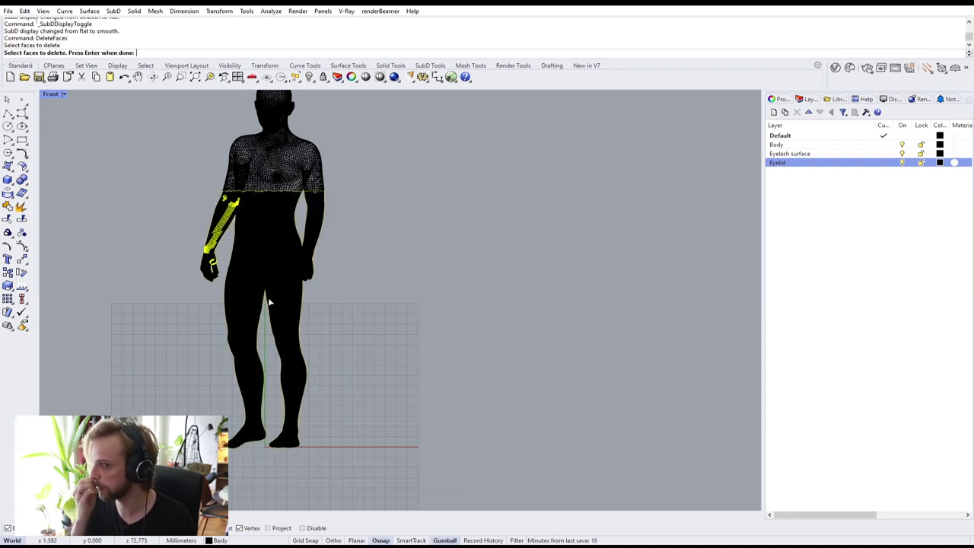
{"action": "key", "text": "Return"}
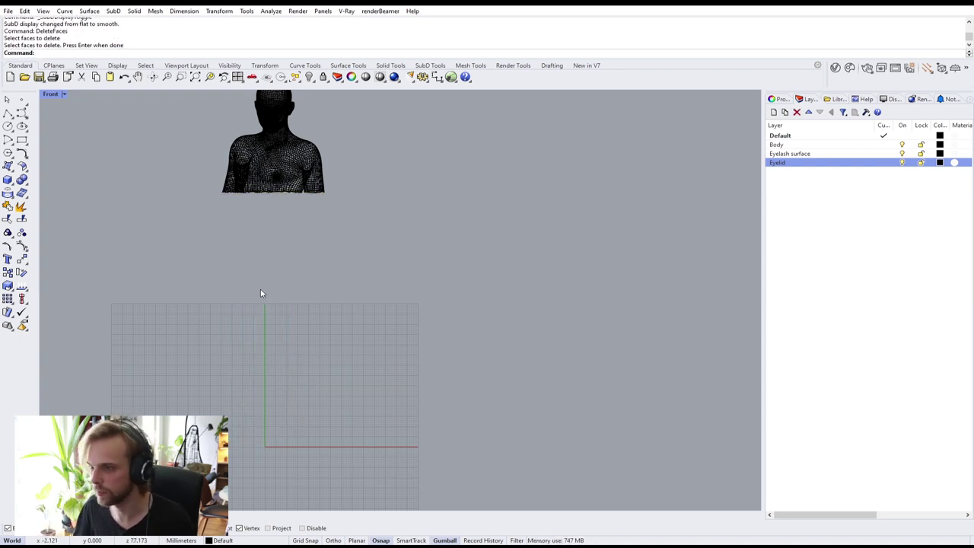
- Maximize the Perspective view and move the whole bust, including eyes and lashes, straight down to the construction plane grid
{"action": "scroll", "coordinate": [251, 153], "scroll_direction": "up", "scroll_amount": 2}
{"action": "scroll", "coordinate": [251, 153], "scroll_direction": "down", "scroll_amount": 4}
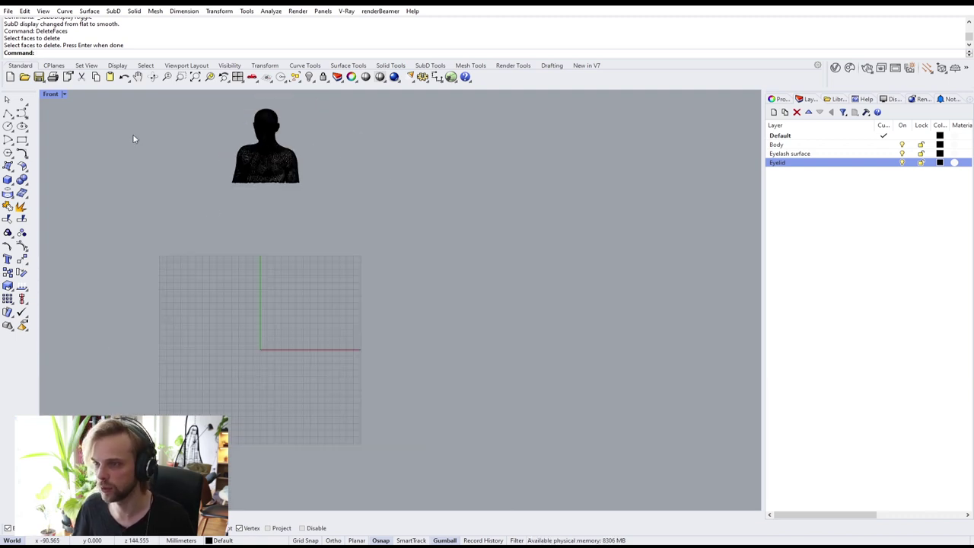
{"action": "double_click", "coordinate": [52, 94]}
{"action": "double_click", "coordinate": [427, 93]}
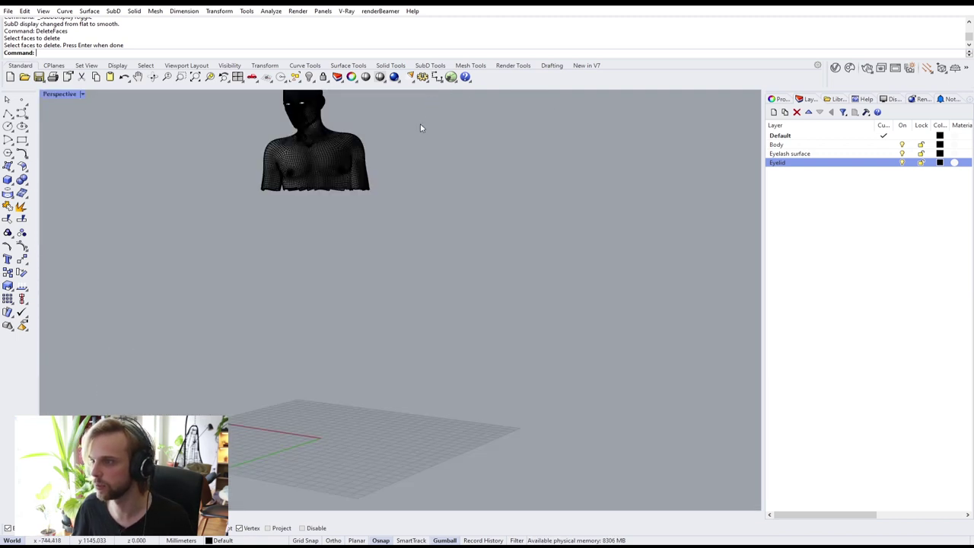
{"action": "scroll", "coordinate": [421, 129], "scroll_direction": "down", "scroll_amount": 3}
{"action": "left_click_drag", "start_coordinate": [507, 284], "coordinate": [286, 105]}
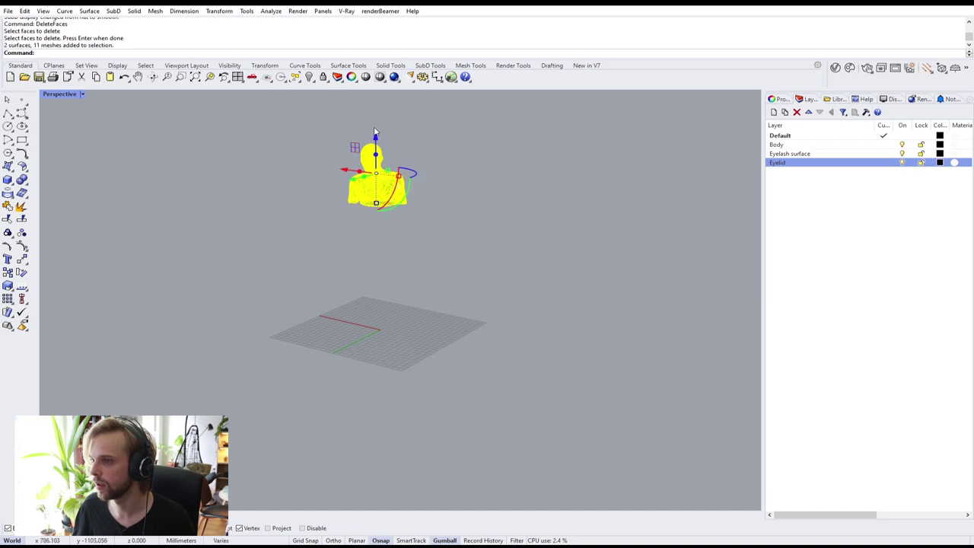
{"action": "left_click_drag", "start_coordinate": [375, 140], "coordinate": [377, 268]}
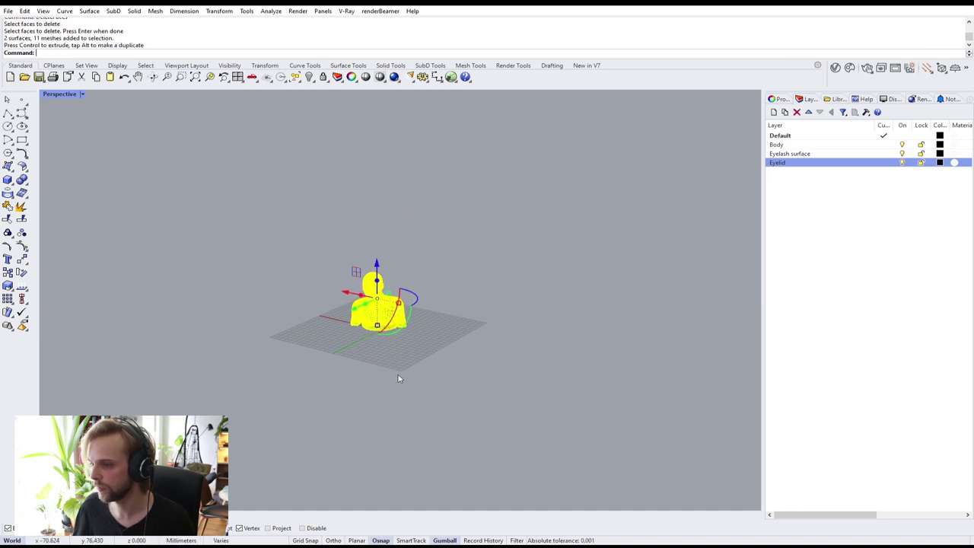
- Zoom to the selected bust, deselect it, and examine the mesh around the head and shoulders
{"action": "type", "text": "zs"}
{"action": "key", "text": "Return"}
{"action": "key", "text": "Escape"}
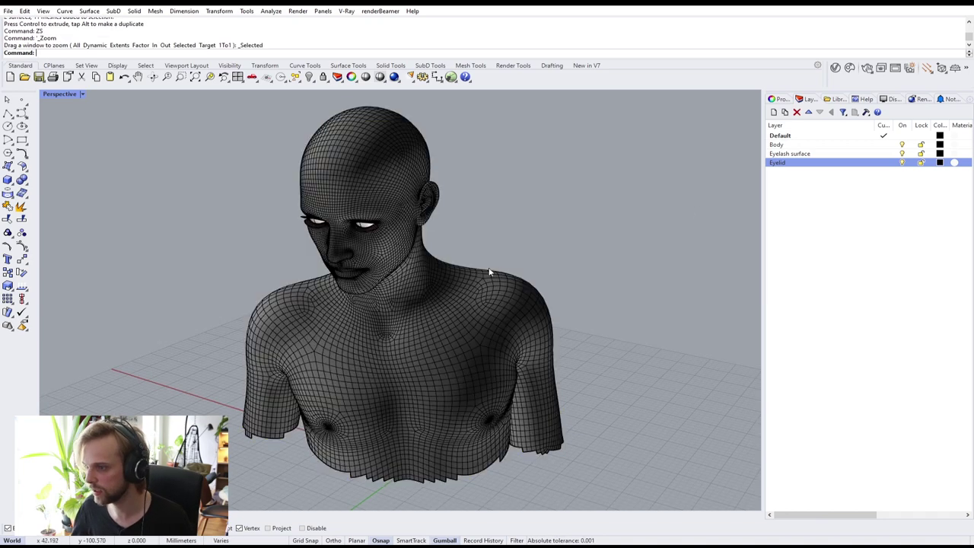
{"action": "right_click_drag", "start_coordinate": [492, 273], "coordinate": [482, 238]}
{"action": "scroll", "coordinate": [398, 174], "scroll_direction": "up", "scroll_amount": 4}
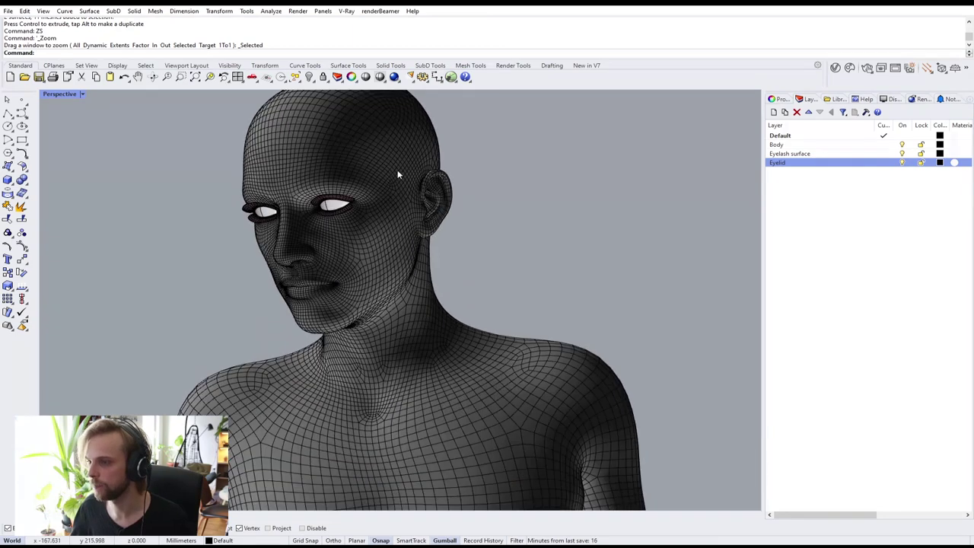
{"action": "right_click_drag", "start_coordinate": [398, 174], "coordinate": [447, 258]}
{"action": "scroll", "coordinate": [370, 193], "scroll_direction": "up", "scroll_amount": 2}
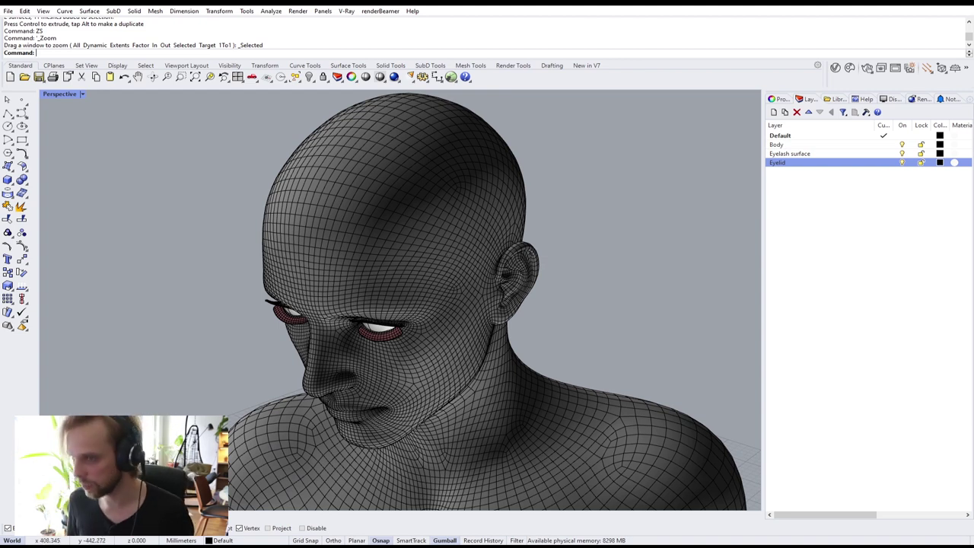
- Open Grasshopper, place its window beside the Rhino viewport, and add a Brep parameter to the canvas
{"action": "key", "text": "Return"}
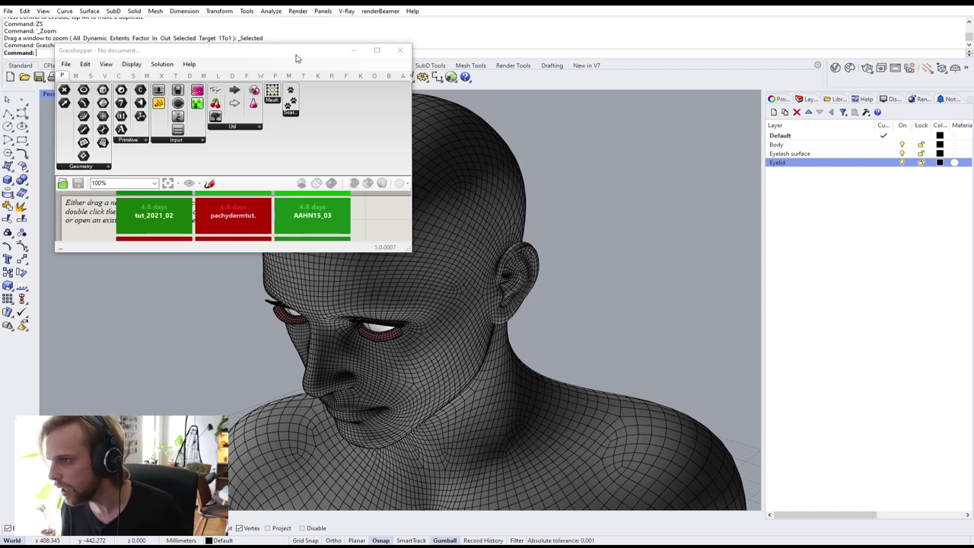
{"action": "left_click_drag", "start_coordinate": [297, 59], "coordinate": [973, 261]}
{"action": "double_click", "coordinate": [694, 238]}
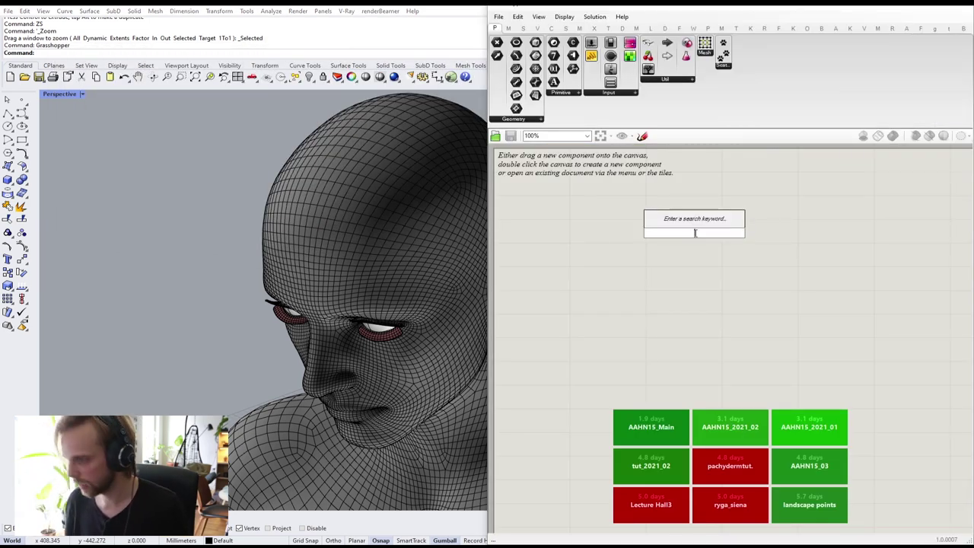
{"action": "type", "text": "brep"}
{"action": "key", "text": "Return"}
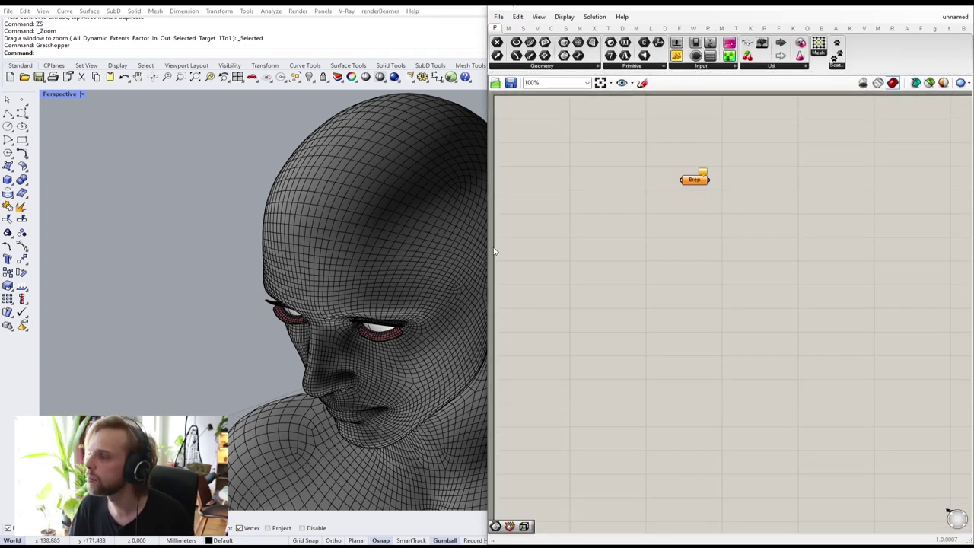
- Draw a rectangle on the construction plane in front of the bust, across the green axis
{"action": "scroll", "coordinate": [250, 342], "scroll_direction": "down", "scroll_amount": 5}
{"action": "right_click_drag", "start_coordinate": [250, 343], "coordinate": [314, 231], "text": "shift"}
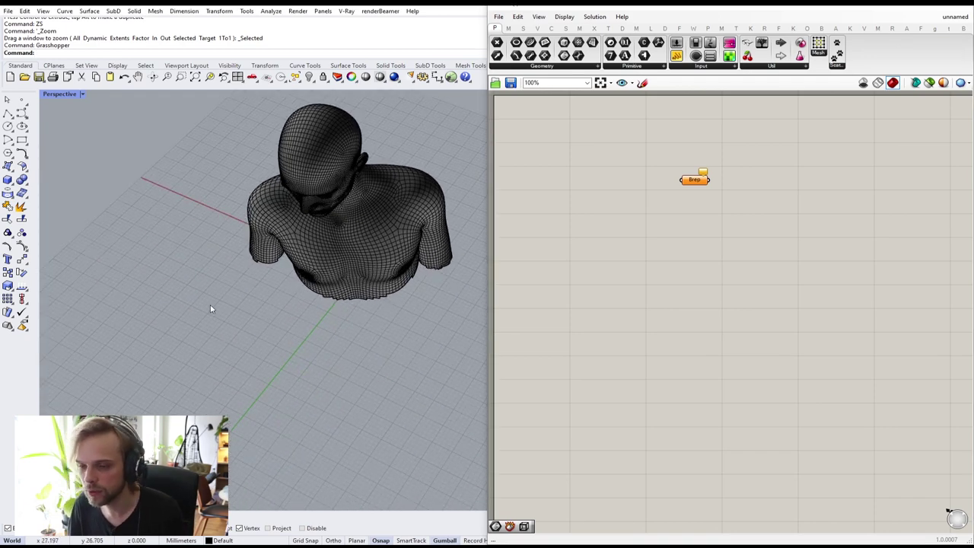
{"action": "left_click", "coordinate": [21, 140]}
{"action": "left_click", "coordinate": [204, 383]}
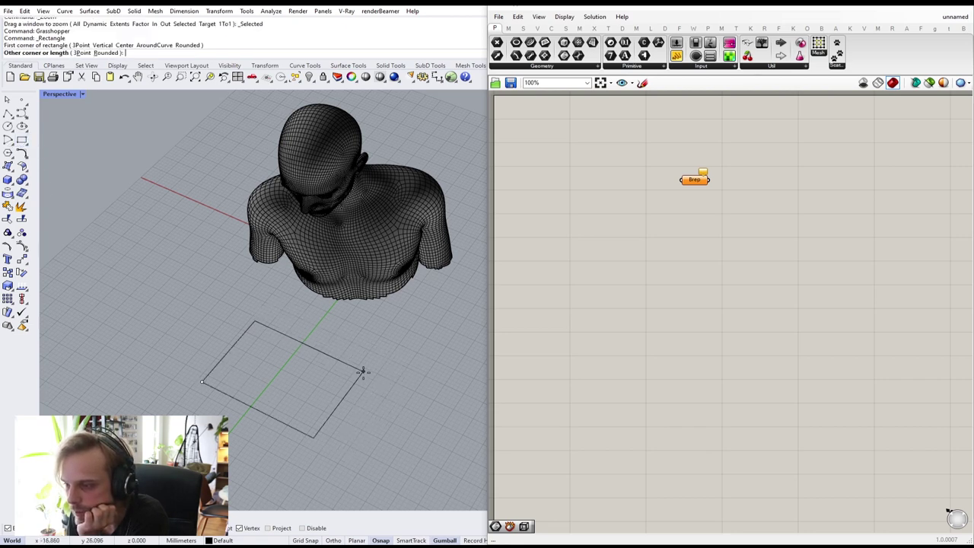
{"action": "left_click", "coordinate": [373, 389]}
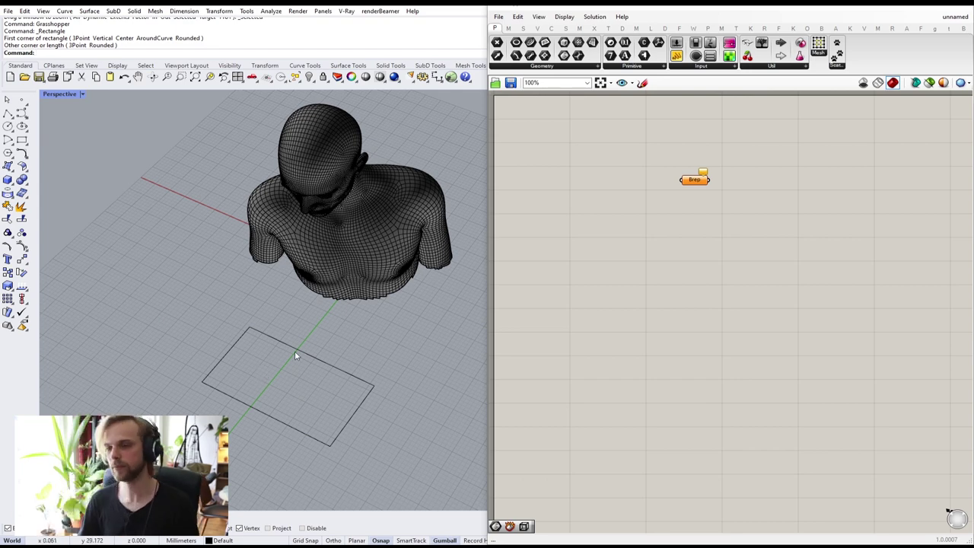
{"action": "scroll", "coordinate": [190, 375], "scroll_direction": "up", "scroll_amount": 3}
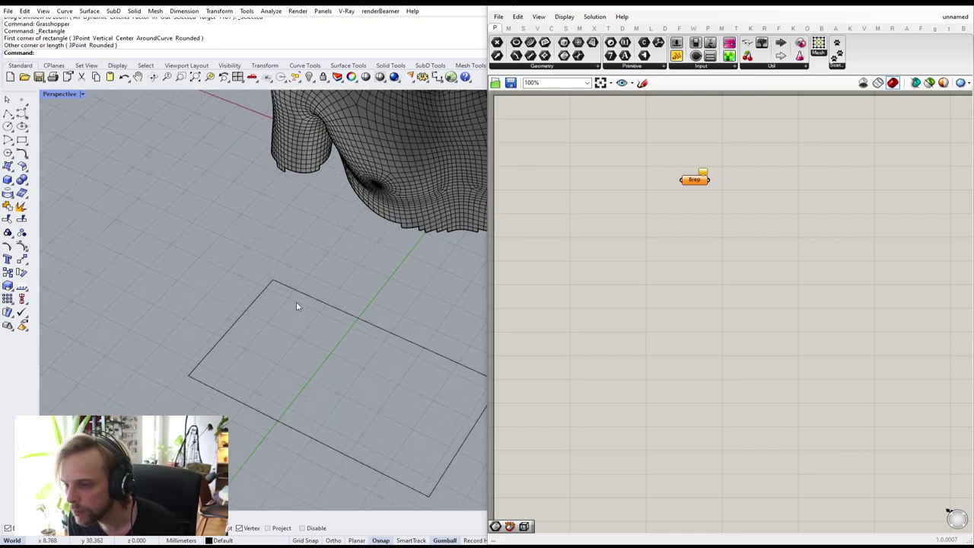
{"action": "scroll", "coordinate": [353, 403], "scroll_direction": "down", "scroll_amount": 2}
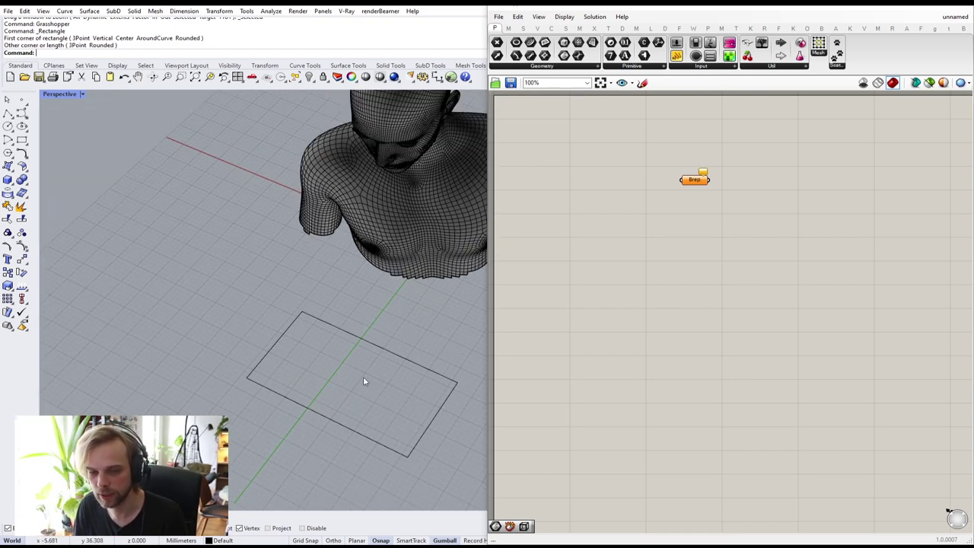
- Minimize the Grasshopper window and turn off the Eyelash surface, Body and Eyelid layers in Rhino
{"action": "right_click_drag", "start_coordinate": [364, 378], "coordinate": [226, 388], "text": "shift"}
{"action": "scroll", "coordinate": [226, 388], "scroll_direction": "down", "scroll_amount": 2}
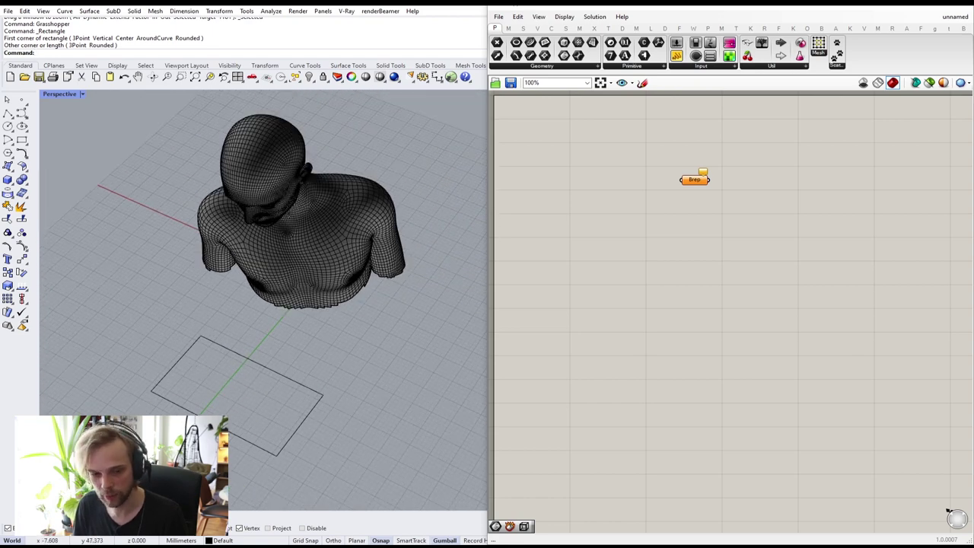
{"action": "right_click_drag", "start_coordinate": [246, 427], "coordinate": [254, 342]}
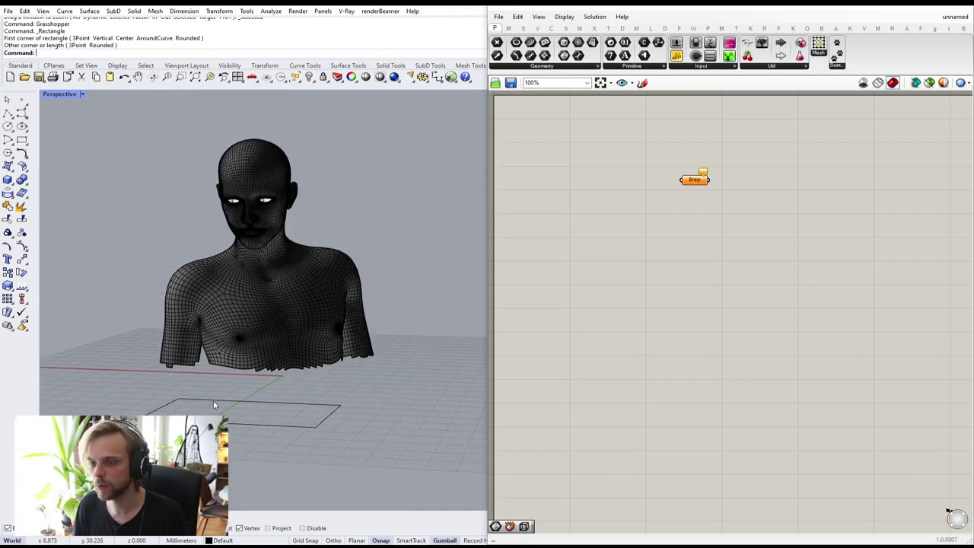
{"action": "scroll", "coordinate": [183, 184], "scroll_direction": "up", "scroll_amount": 5}
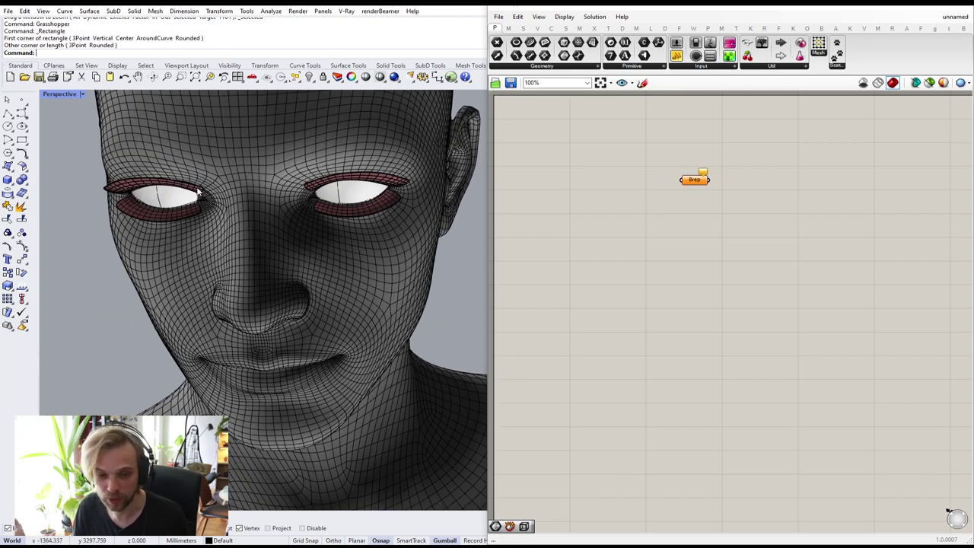
{"action": "left_click", "coordinate": [921, 13]}
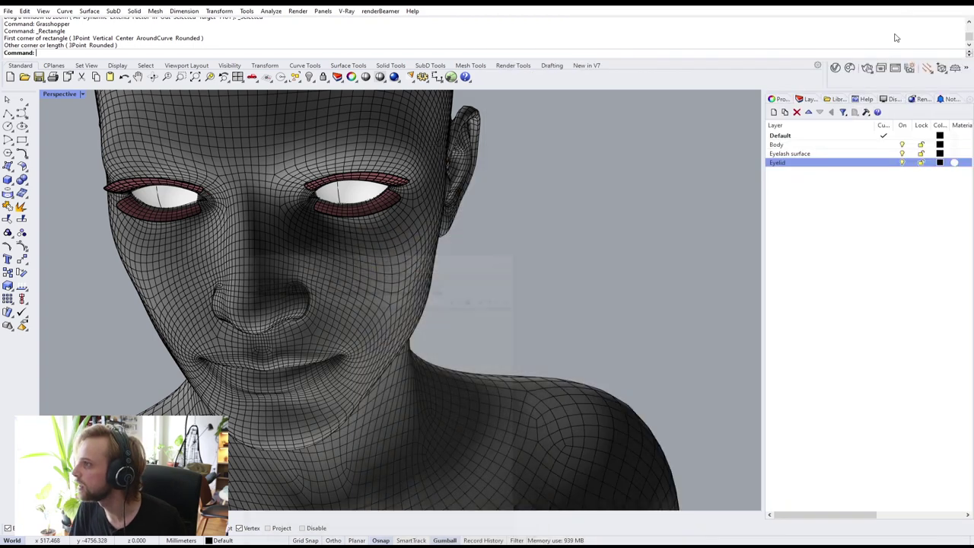
{"action": "left_click", "coordinate": [902, 154]}
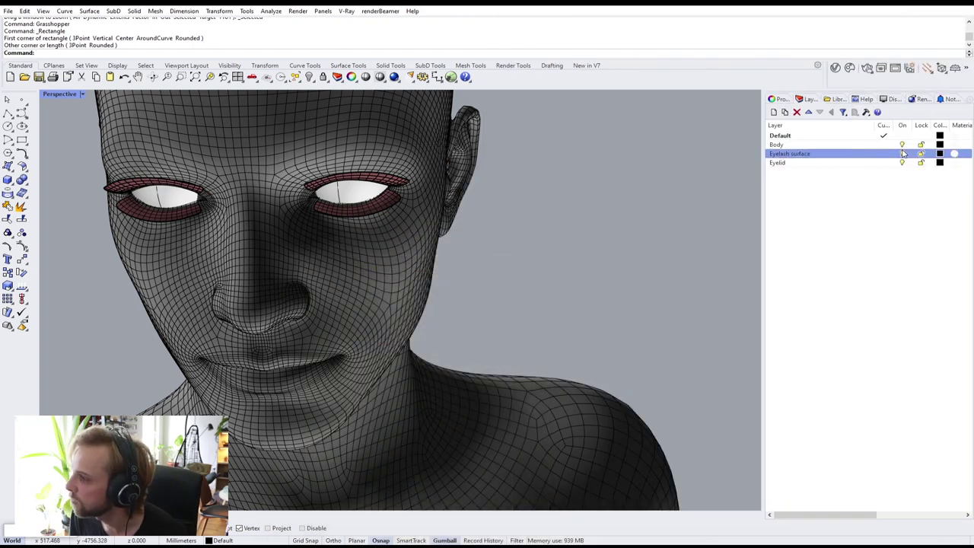
{"action": "left_click", "coordinate": [902, 145]}
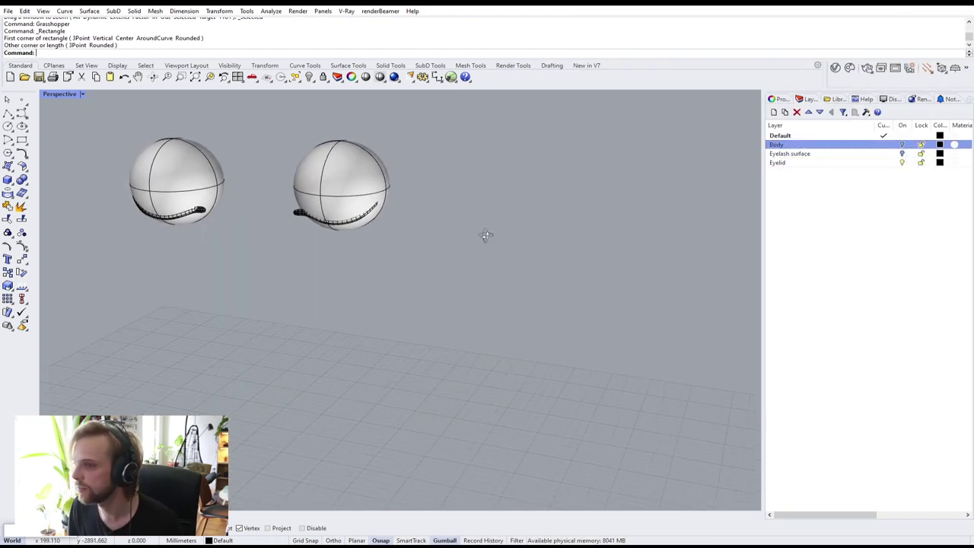
{"action": "left_click", "coordinate": [902, 163]}
{"action": "scroll", "coordinate": [396, 258], "scroll_direction": "down", "scroll_amount": 8}
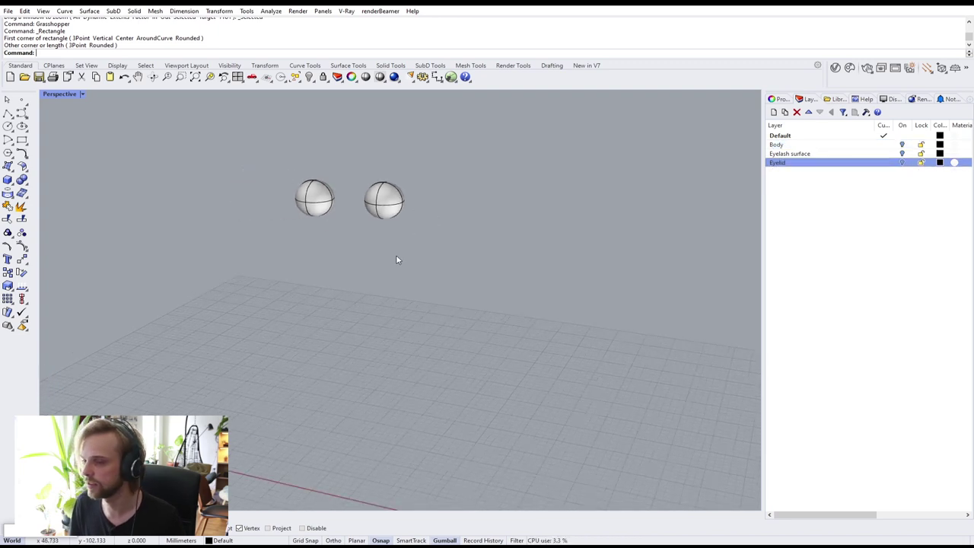
- Move one eyeball sphere straight down to the construction plane, near the rectangle and the origin
{"action": "scroll", "coordinate": [416, 360], "scroll_direction": "up", "scroll_amount": 2}
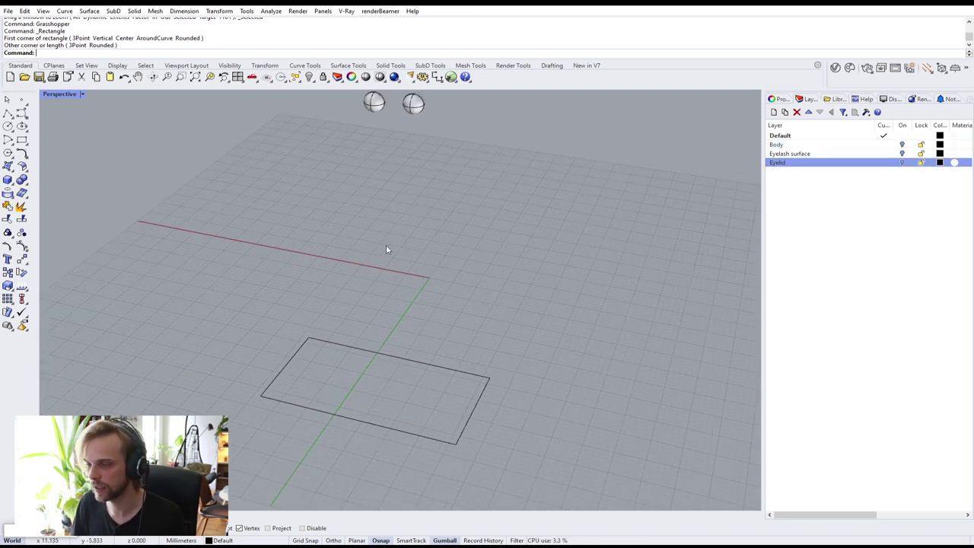
{"action": "scroll", "coordinate": [363, 209], "scroll_direction": "down", "scroll_amount": 3}
{"action": "left_click", "coordinate": [386, 166]}
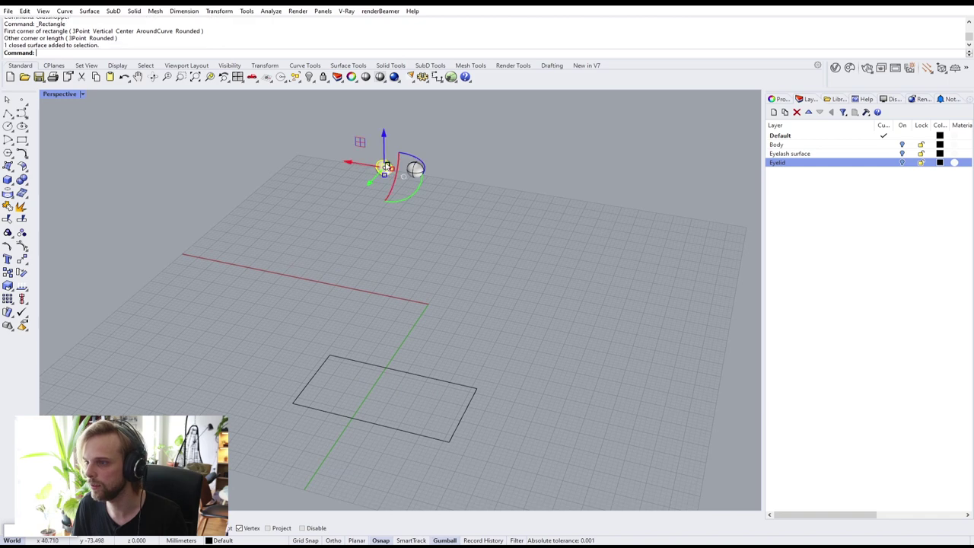
{"action": "right_click_drag", "start_coordinate": [387, 166], "coordinate": [386, 131]}
{"action": "left_click_drag", "start_coordinate": [386, 130], "coordinate": [399, 306]}
{"action": "scroll", "coordinate": [370, 347], "scroll_direction": "up", "scroll_amount": 8}
{"action": "left_click", "coordinate": [451, 354]}
{"action": "scroll", "coordinate": [508, 354], "scroll_direction": "up", "scroll_amount": 3}
{"action": "scroll", "coordinate": [427, 344], "scroll_direction": "up", "scroll_amount": 2}
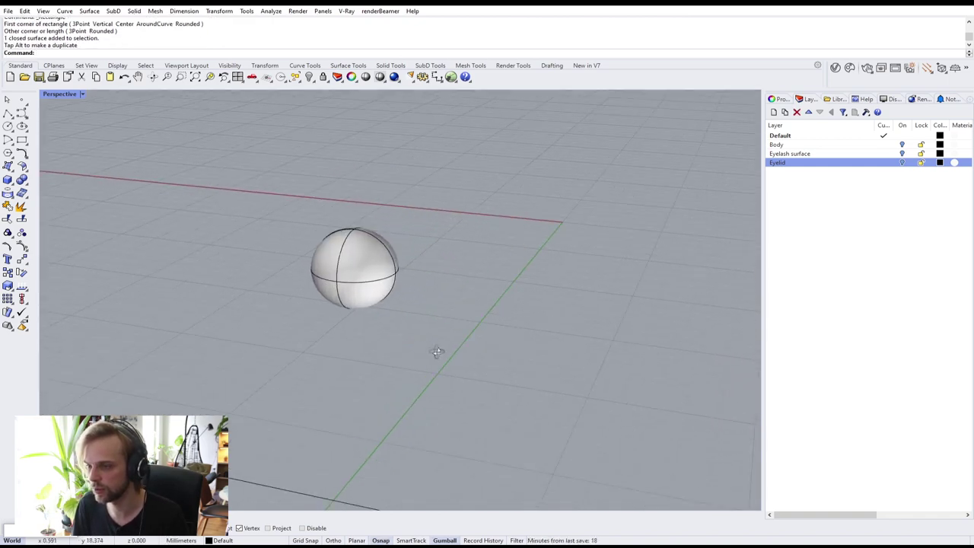
{"action": "scroll", "coordinate": [343, 326], "scroll_direction": "down", "scroll_amount": 5}
{"action": "right_click_drag", "start_coordinate": [436, 352], "coordinate": [411, 405]}
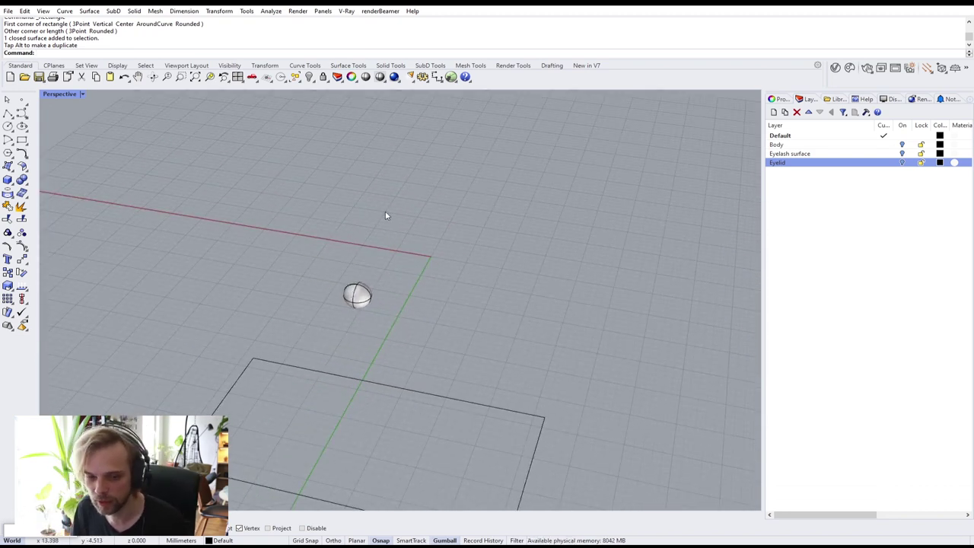
- Add a Curve parameter to the Grasshopper canvas and reference the rectangle drawn on the construction plane in it
{"action": "double_click", "coordinate": [719, 2]}
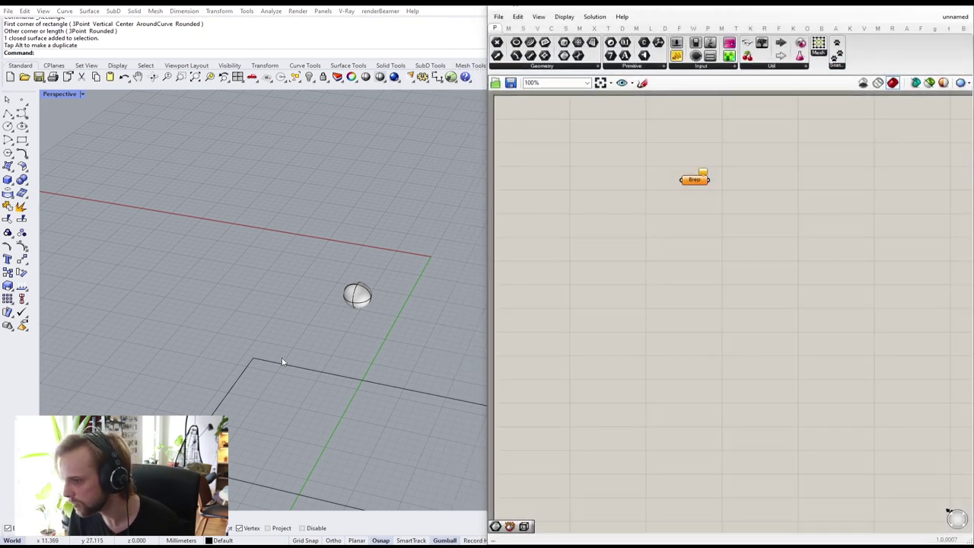
{"action": "double_click", "coordinate": [597, 315]}
{"action": "type", "text": "curve"}
{"action": "key", "text": "Return"}
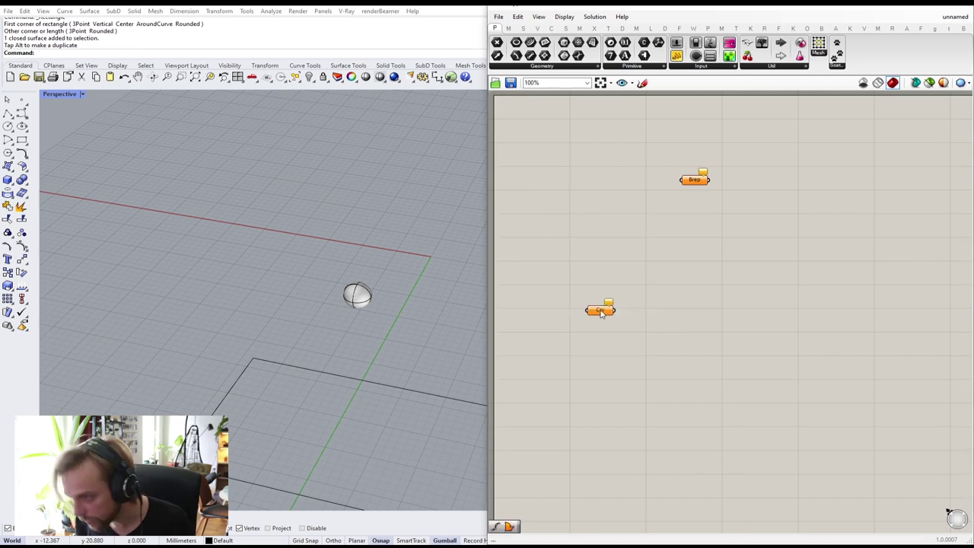
{"action": "right_click", "coordinate": [600, 312]}
{"action": "left_click", "coordinate": [663, 443]}
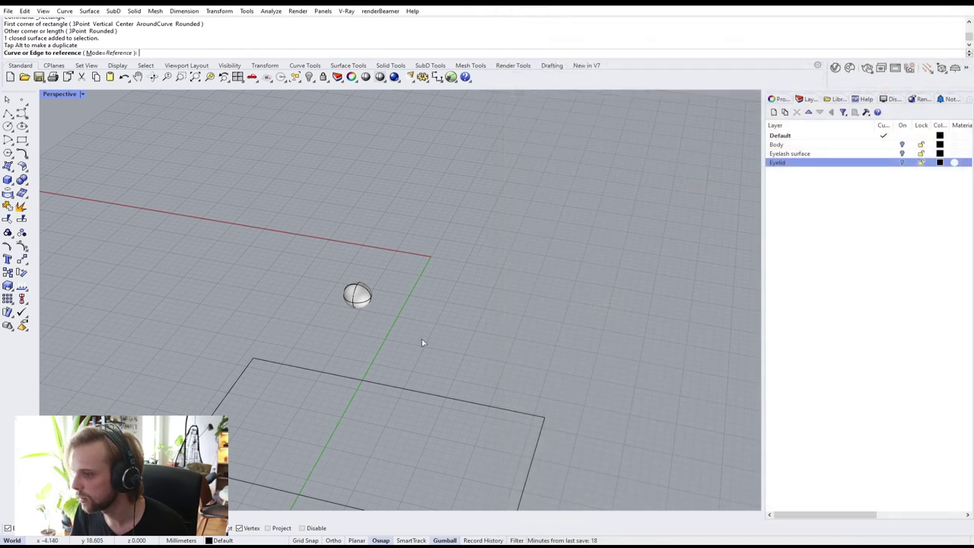
{"action": "left_click", "coordinate": [426, 387]}
{"action": "left_click", "coordinate": [608, 211]}
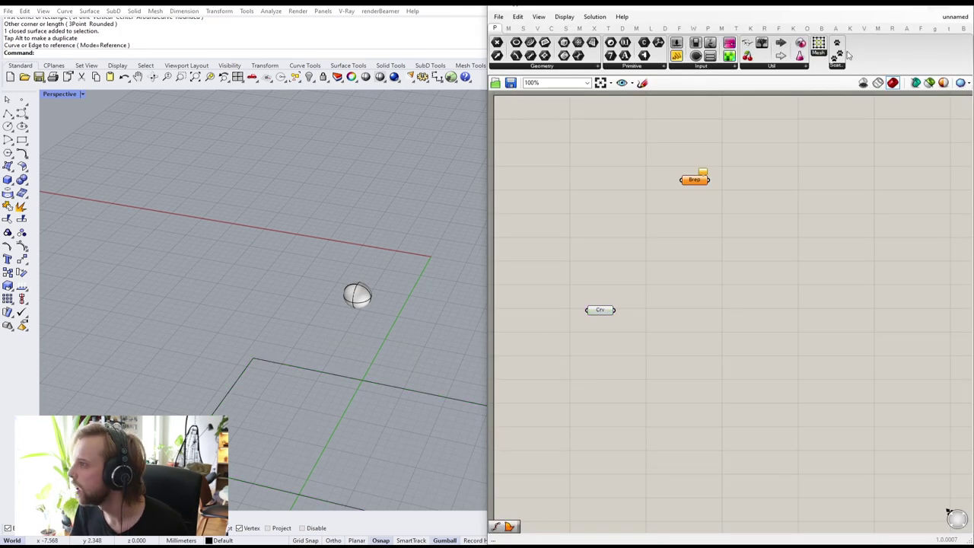
- Add the Bifocals component for name labels, park it in the canvas corner, and nudge the Curve parameter
{"action": "left_click", "coordinate": [772, 67]}
{"action": "left_click", "coordinate": [775, 86]}
{"action": "left_click", "coordinate": [557, 170]}
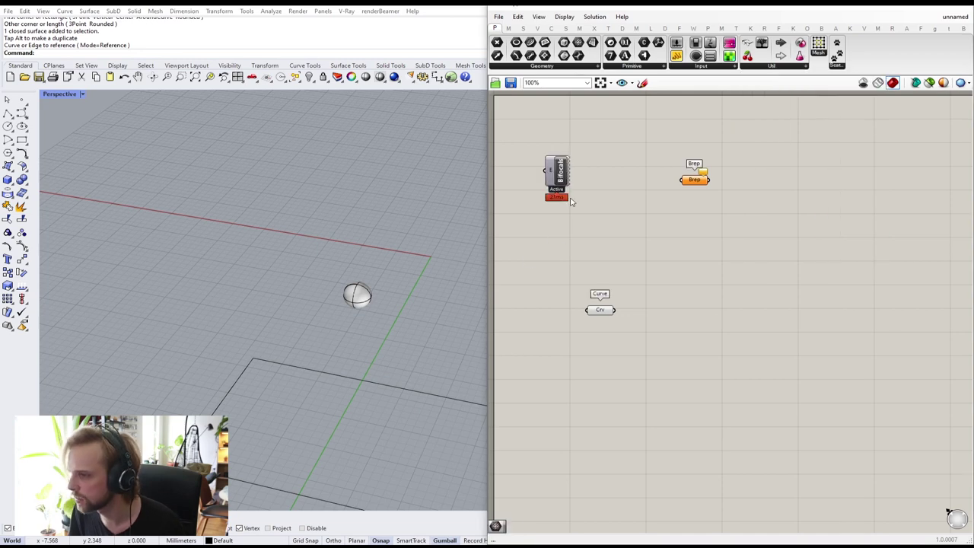
{"action": "left_click_drag", "start_coordinate": [559, 170], "coordinate": [520, 122]}
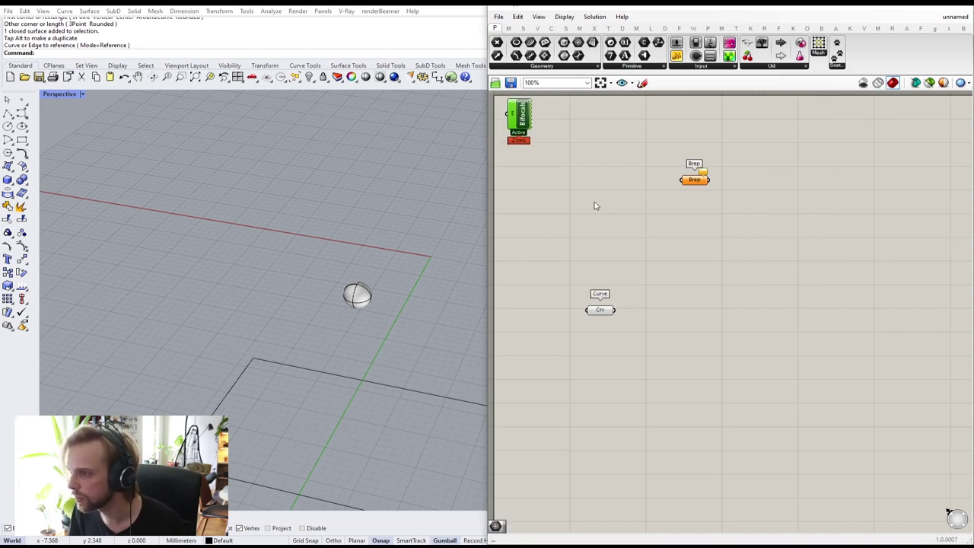
{"action": "right_click_drag", "start_coordinate": [570, 260], "coordinate": [595, 204]}
{"action": "scroll", "coordinate": [617, 272], "scroll_direction": "up", "scroll_amount": 4}
{"action": "scroll", "coordinate": [617, 274], "scroll_direction": "up", "scroll_amount": 4}
{"action": "mouse_move", "coordinate": [617, 274]}
{"action": "left_mouse_down"}
{"action": "mouse_move", "coordinate": [629, 315]}
{"action": "mouse_move", "coordinate": [647, 292]}
{"action": "left_mouse_up"}
{"action": "left_click", "coordinate": [723, 228]}
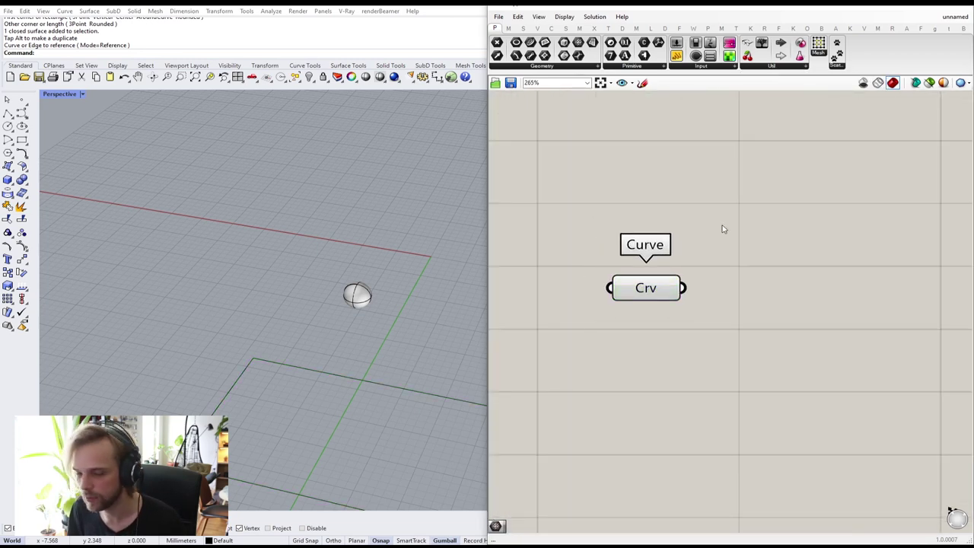
{"action": "left_click_drag", "start_coordinate": [342, 438], "coordinate": [204, 375]}
{"action": "left_click", "coordinate": [338, 455]}
{"action": "left_click_drag", "start_coordinate": [264, 436], "coordinate": [168, 386]}
{"action": "left_click", "coordinate": [305, 440]}
{"action": "left_click_drag", "start_coordinate": [303, 440], "coordinate": [209, 390]}
{"action": "left_click", "coordinate": [301, 421]}
- Add a Surface parameter beside the Curve parameter, feed it from Curve, and align the two in a row
{"action": "scroll", "coordinate": [372, 396], "scroll_direction": "down", "scroll_amount": 1}
{"action": "right_click_drag", "start_coordinate": [775, 351], "coordinate": [741, 306]}
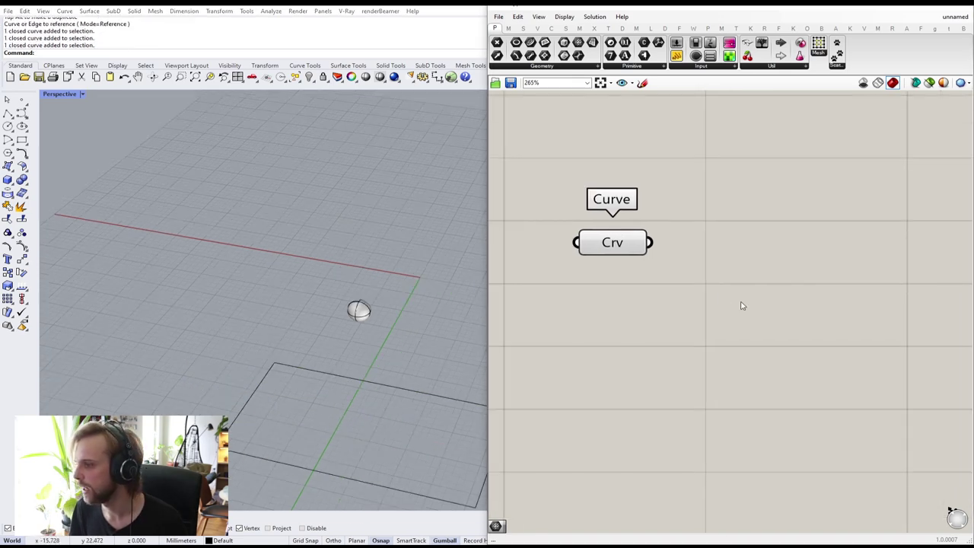
{"action": "double_click", "coordinate": [741, 304]}
{"action": "type", "text": "srf"}
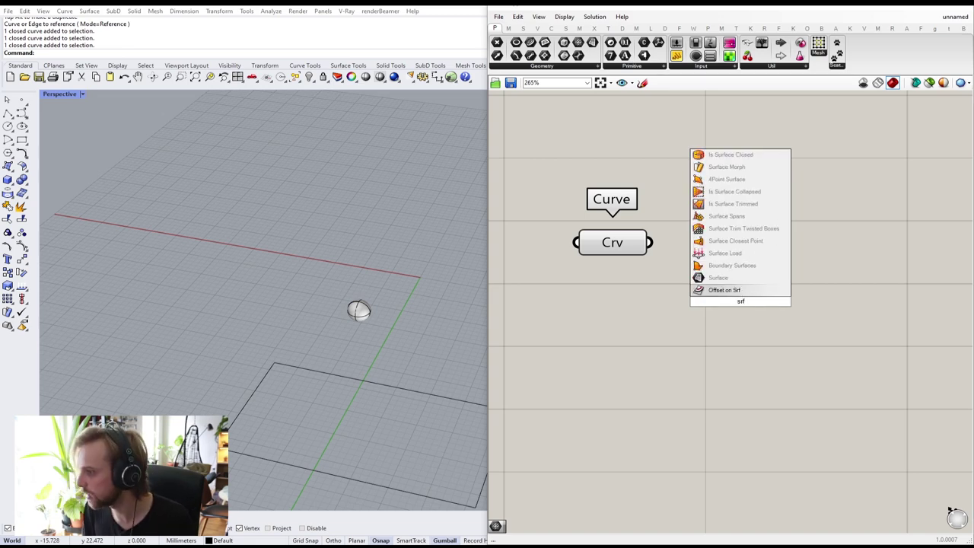
{"action": "left_click", "coordinate": [719, 277]}
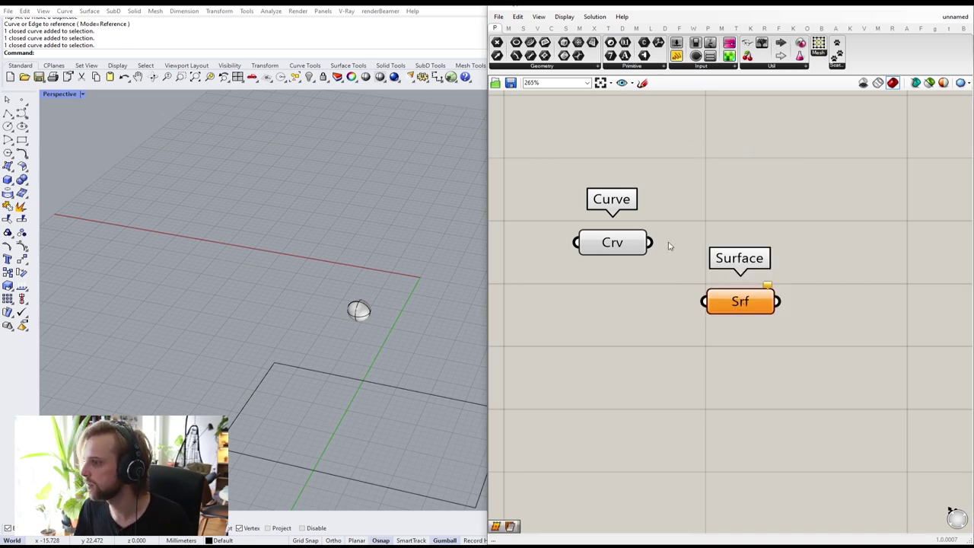
{"action": "left_click_drag", "start_coordinate": [650, 242], "coordinate": [719, 244]}
{"action": "left_click", "coordinate": [783, 313]}
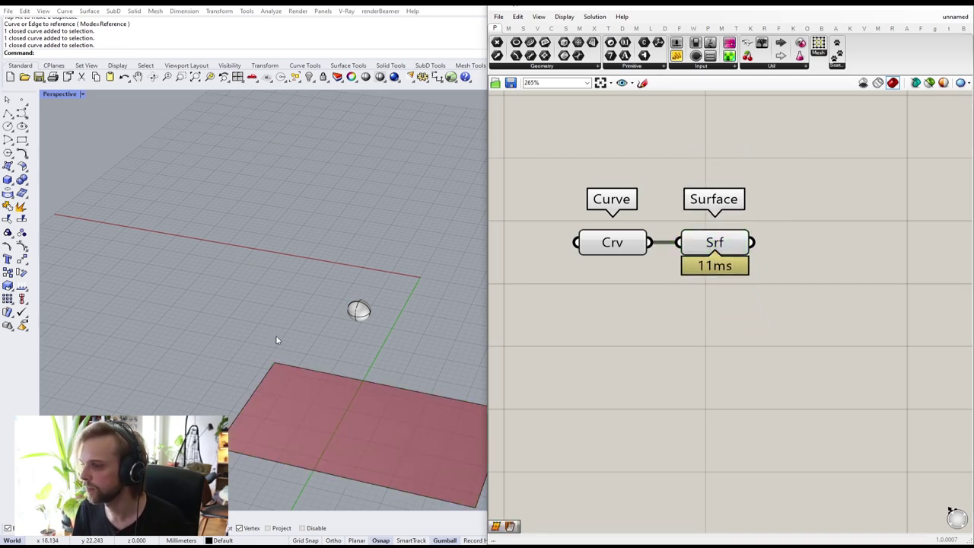
- Add an Evaluate Surface component beside the Surface parameter and connect Surface to its S input
{"action": "scroll", "coordinate": [276, 339], "scroll_direction": "down", "scroll_amount": 2}
{"action": "right_click_drag", "start_coordinate": [297, 366], "coordinate": [247, 309], "text": "shift"}
{"action": "double_click", "coordinate": [733, 340]}
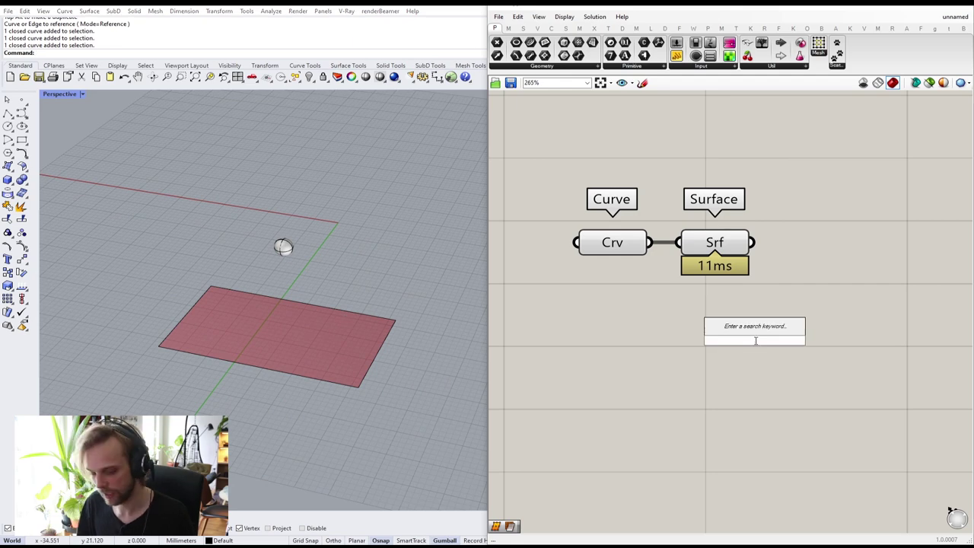
{"action": "type", "text": "evaluate"}
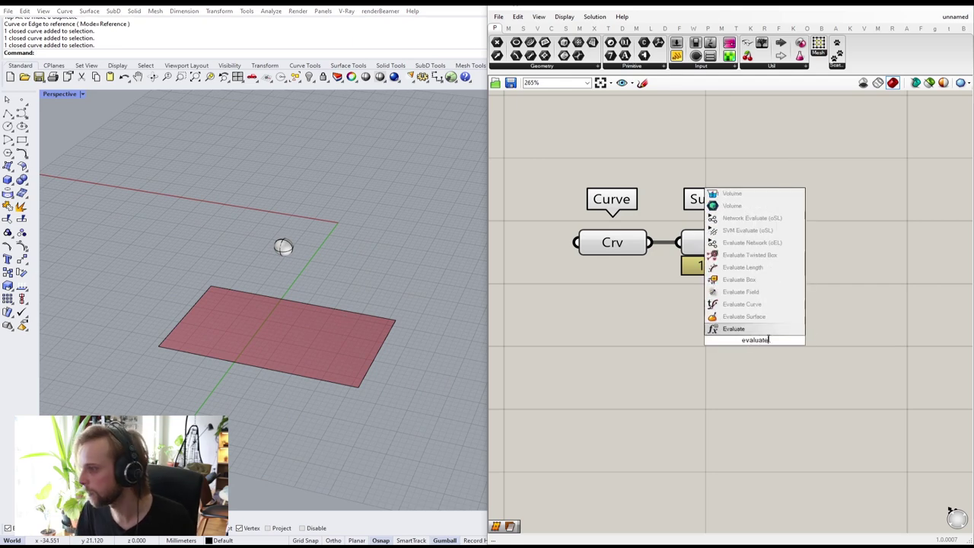
{"action": "left_click", "coordinate": [785, 318]}
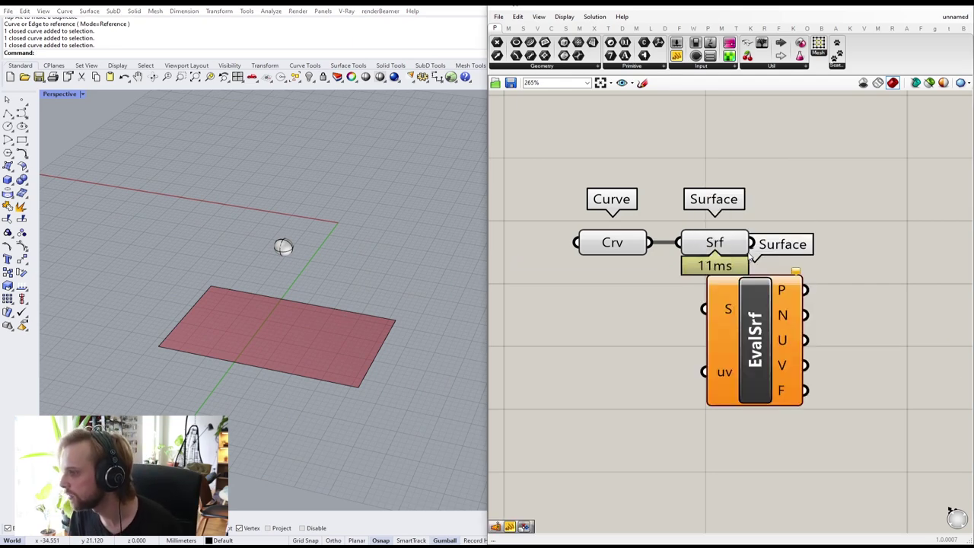
{"action": "left_click_drag", "start_coordinate": [751, 245], "coordinate": [702, 306]}
{"action": "left_click_drag", "start_coordinate": [750, 354], "coordinate": [829, 286]}
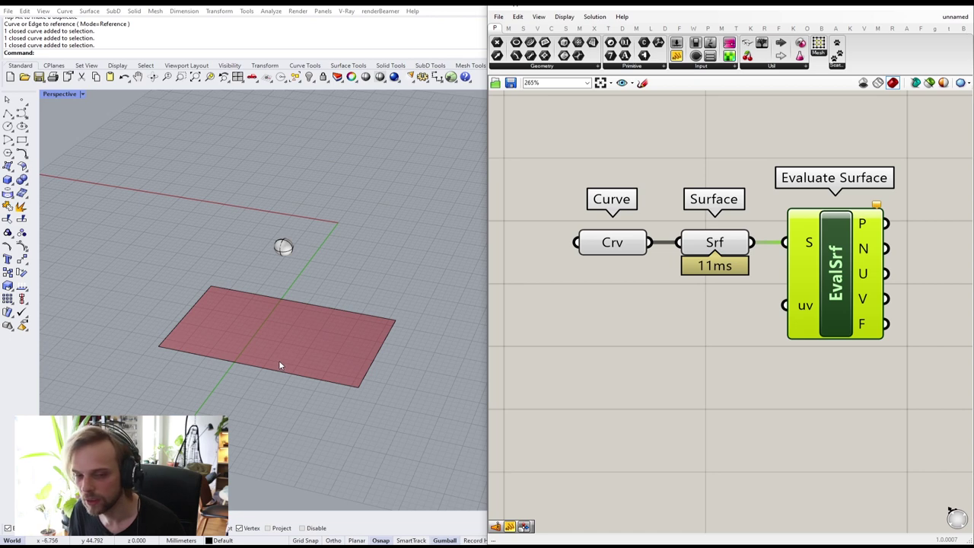
- Place an MD Slider below the Curve parameter and connect it to the uv input of Evaluate Surface
{"action": "double_click", "coordinate": [616, 383]}
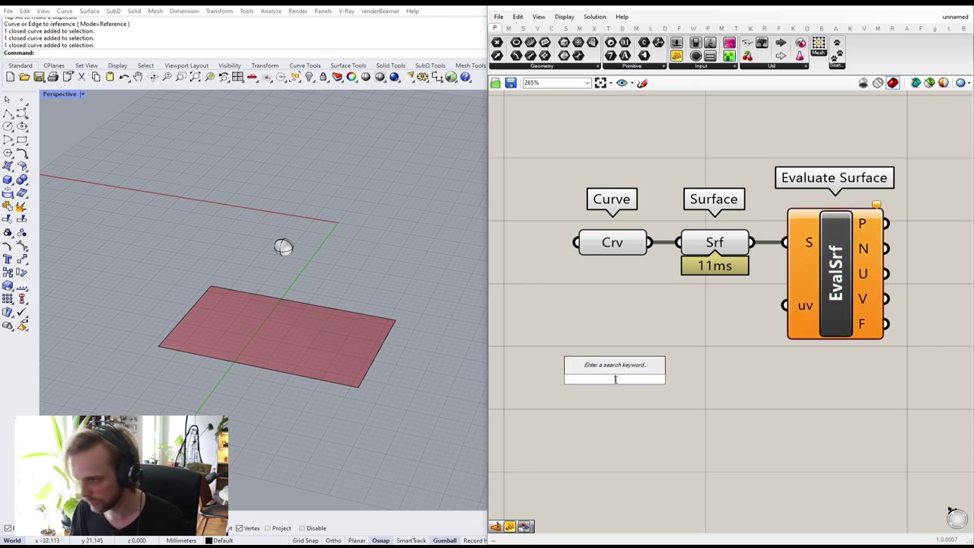
{"action": "type", "text": "multi"}
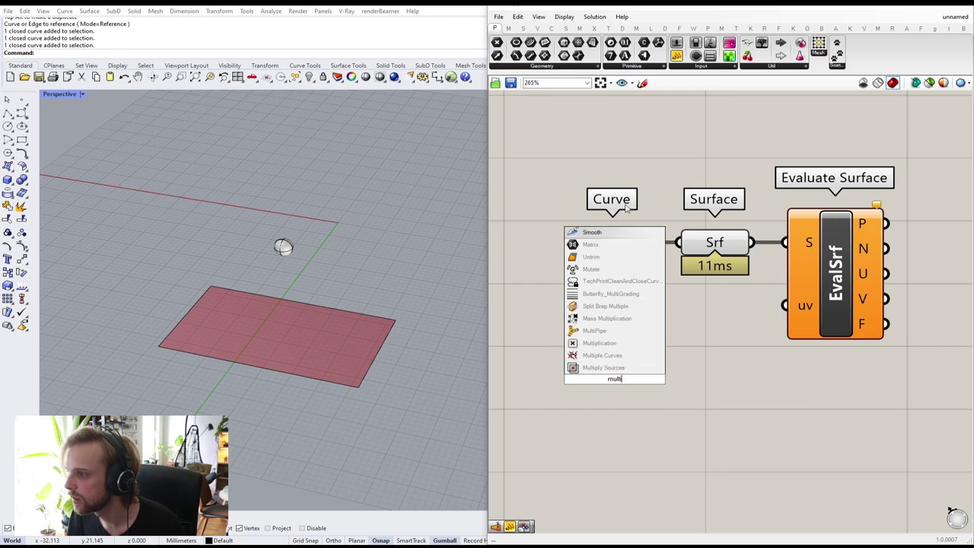
{"action": "left_click", "coordinate": [700, 67]}
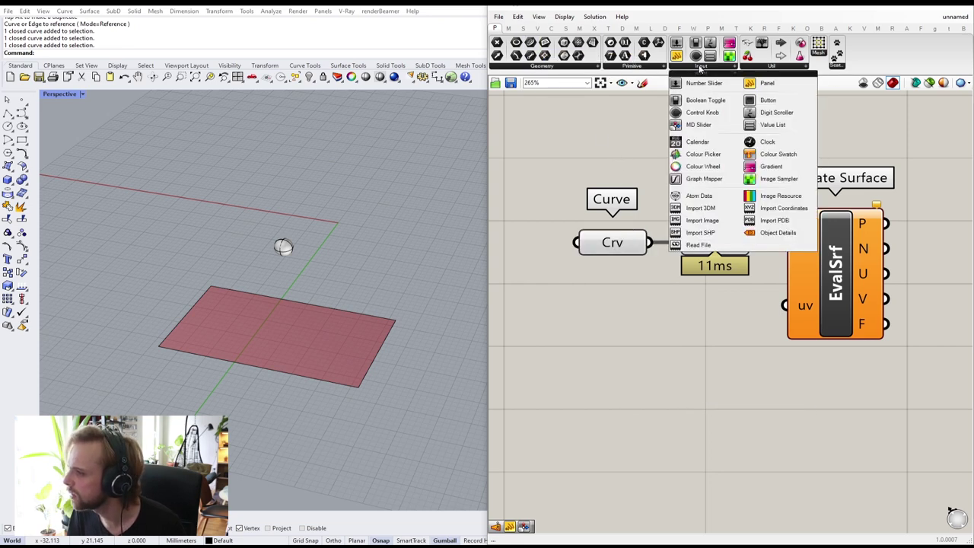
{"action": "left_click", "coordinate": [703, 129]}
{"action": "left_click", "coordinate": [599, 369]}
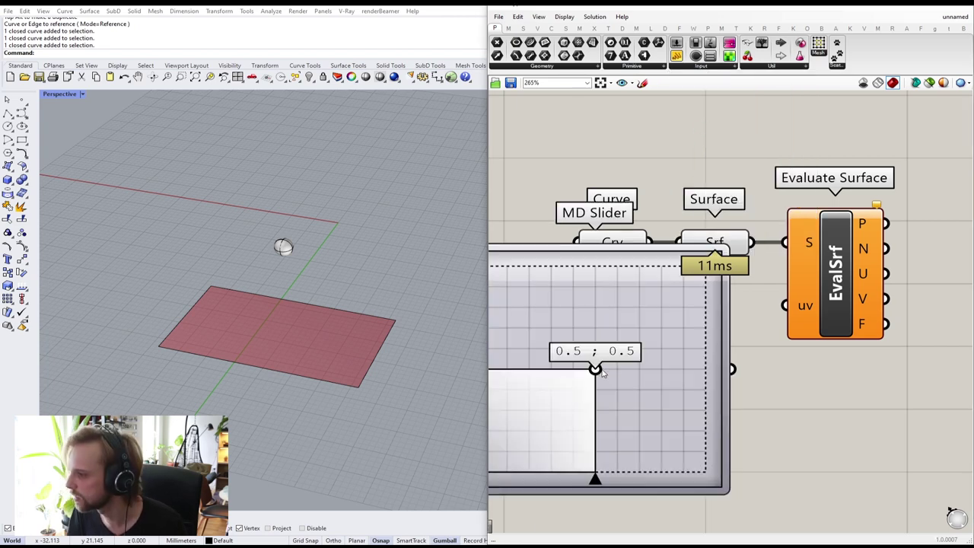
{"action": "right_click_drag", "start_coordinate": [680, 358], "coordinate": [760, 256]}
{"action": "scroll", "coordinate": [758, 256], "scroll_direction": "down", "scroll_amount": 3}
{"action": "left_click_drag", "start_coordinate": [751, 257], "coordinate": [778, 211]}
{"action": "left_click", "coordinate": [802, 287]}
{"action": "scroll", "coordinate": [787, 274], "scroll_direction": "up", "scroll_amount": 3}
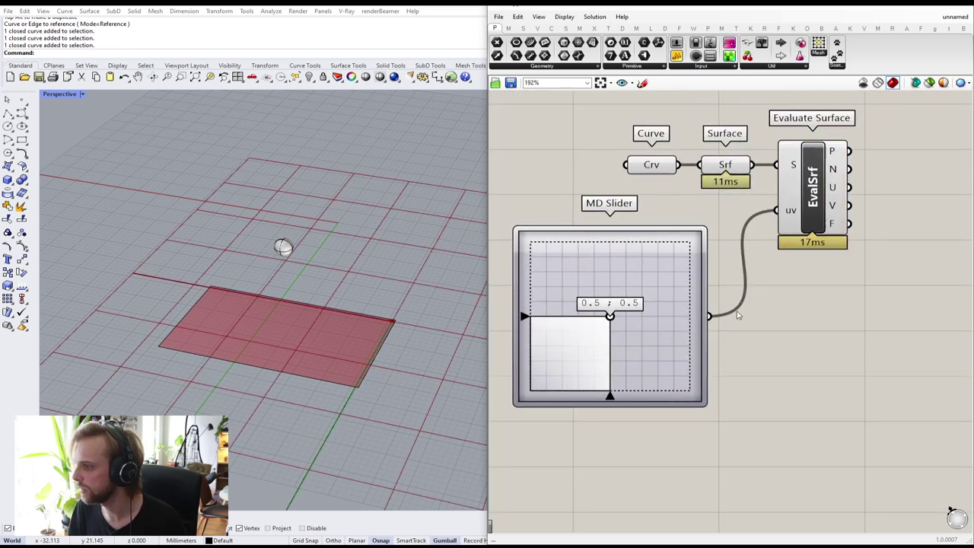
- Set the MD Slider to 0.4 ; 0.62 and examine the evaluated point near the rectangle's corner
{"action": "left_click_drag", "start_coordinate": [677, 303], "coordinate": [691, 297]}
{"action": "right_click_drag", "start_coordinate": [777, 293], "coordinate": [805, 266]}
{"action": "left_click", "coordinate": [799, 295]}
{"action": "scroll", "coordinate": [644, 291], "scroll_direction": "up", "scroll_amount": 3}
{"action": "left_click_drag", "start_coordinate": [656, 280], "coordinate": [627, 248]}
{"action": "scroll", "coordinate": [401, 309], "scroll_direction": "up", "scroll_amount": 5}
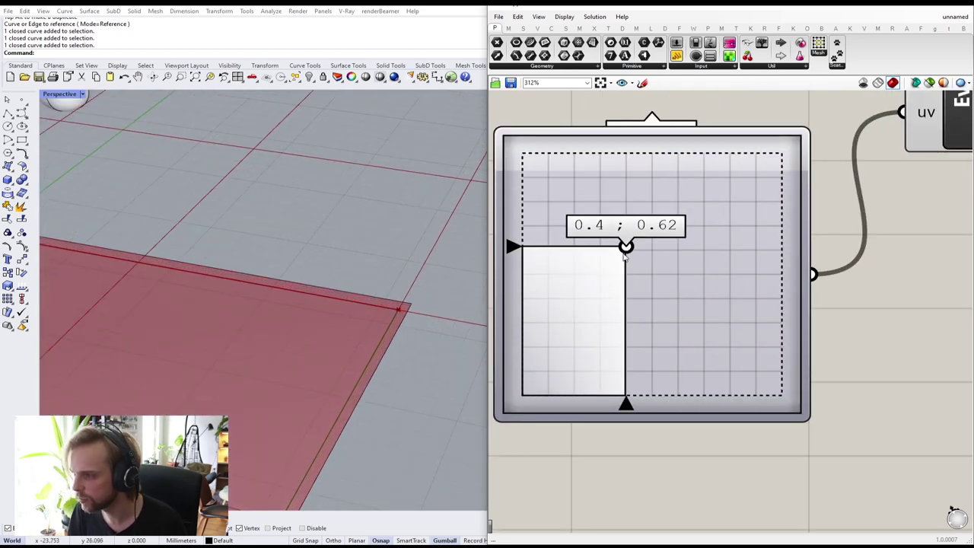
- Try the MD Slider at 0.49 ; 0.53 and 0.56 ; 0.63, checking the evaluated frame against the whole rectangle
{"action": "left_click_drag", "start_coordinate": [625, 256], "coordinate": [649, 267]}
{"action": "scroll", "coordinate": [303, 249], "scroll_direction": "down", "scroll_amount": 12}
{"action": "right_click_drag", "start_coordinate": [304, 247], "coordinate": [274, 260]}
{"action": "scroll", "coordinate": [150, 272], "scroll_direction": "up", "scroll_amount": 2}
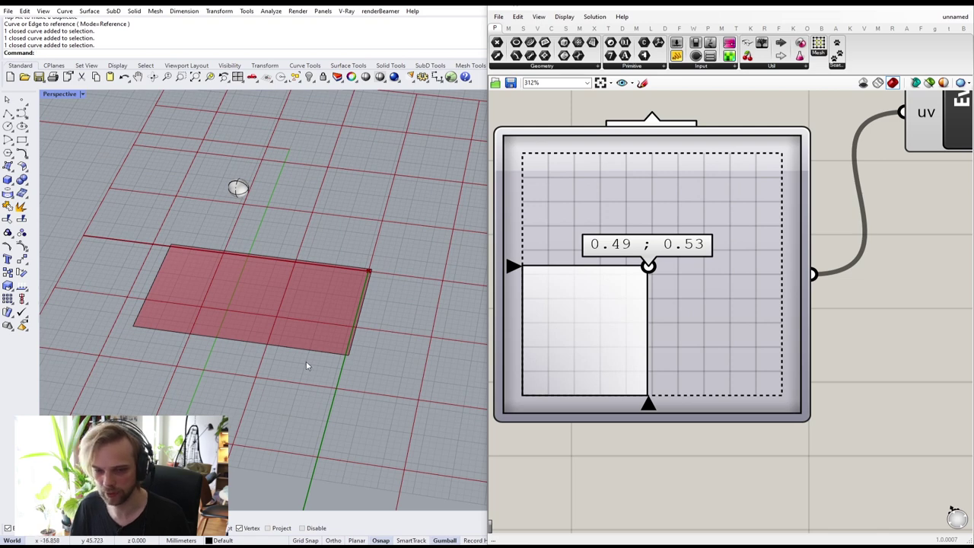
{"action": "scroll", "coordinate": [351, 271], "scroll_direction": "up", "scroll_amount": 4}
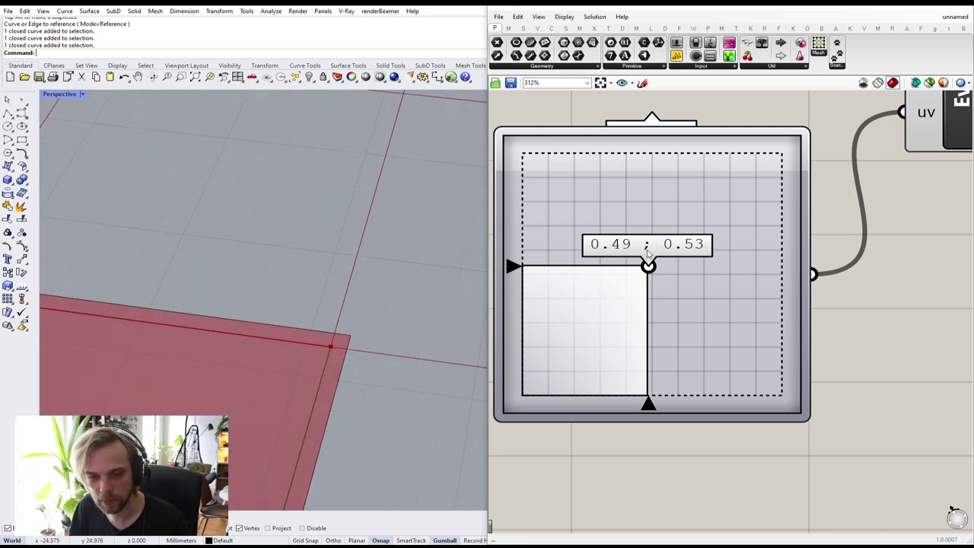
{"action": "left_click_drag", "start_coordinate": [648, 268], "coordinate": [667, 242]}
{"action": "scroll", "coordinate": [360, 341], "scroll_direction": "down", "scroll_amount": 5}
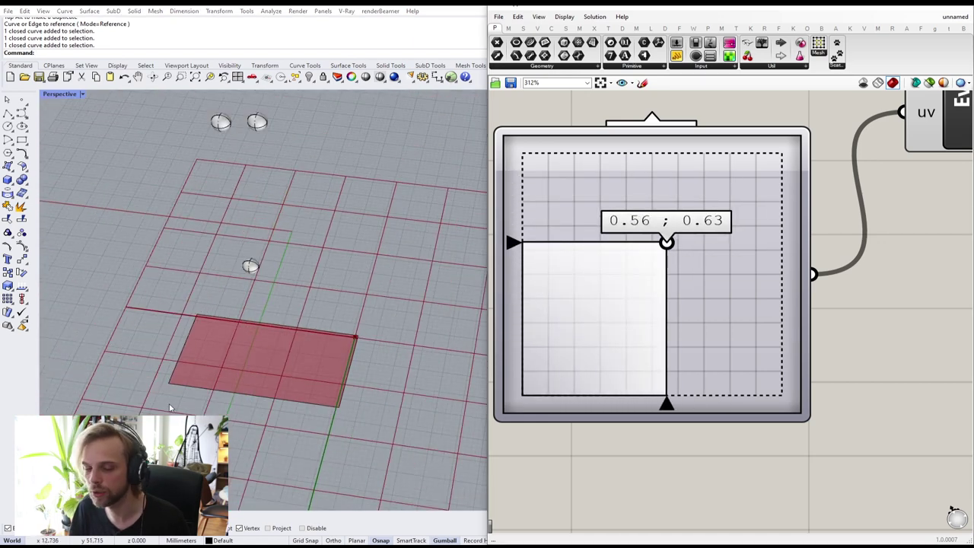
- Reparameterize the Surface parameter that feeds Evaluate Surface
{"action": "scroll", "coordinate": [715, 298], "scroll_direction": "down", "scroll_amount": 4}
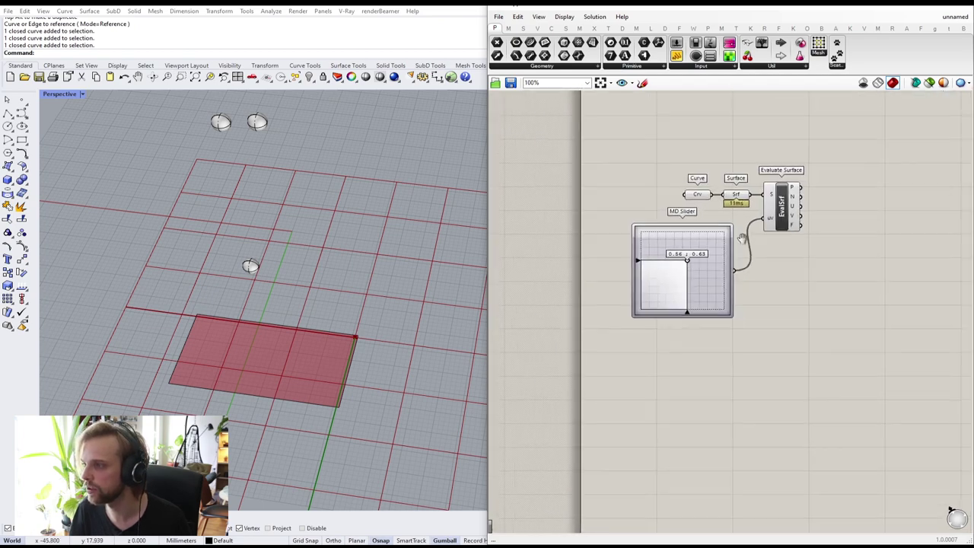
{"action": "scroll", "coordinate": [702, 251], "scroll_direction": "up", "scroll_amount": 5}
{"action": "scroll", "coordinate": [688, 178], "scroll_direction": "up", "scroll_amount": 3}
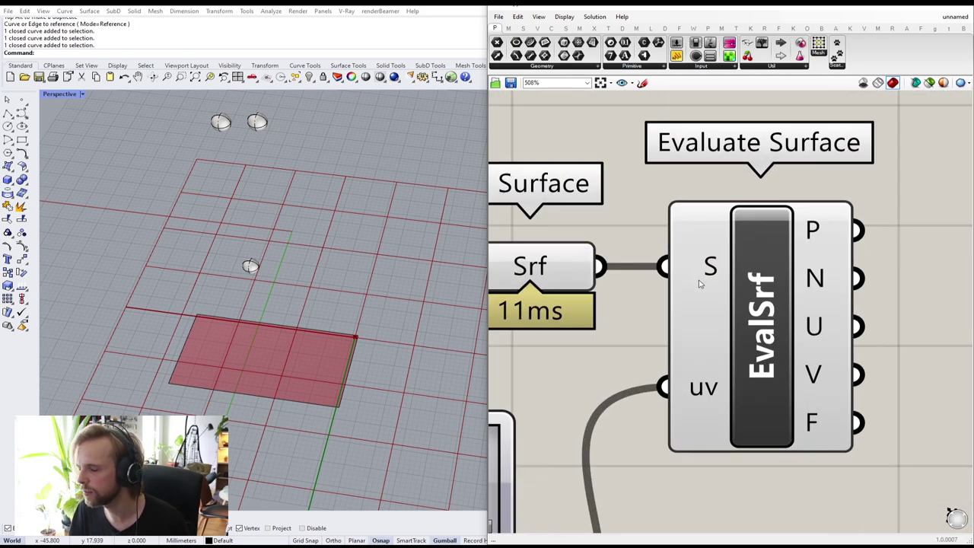
{"action": "right_click_drag", "start_coordinate": [580, 272], "coordinate": [643, 276]}
{"action": "left_click", "coordinate": [568, 277]}
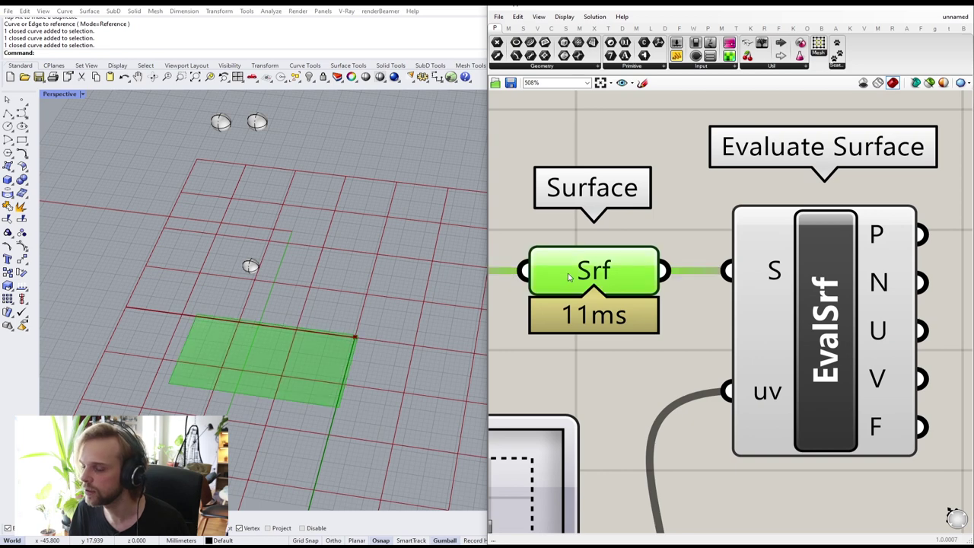
{"action": "right_click", "coordinate": [575, 282]}
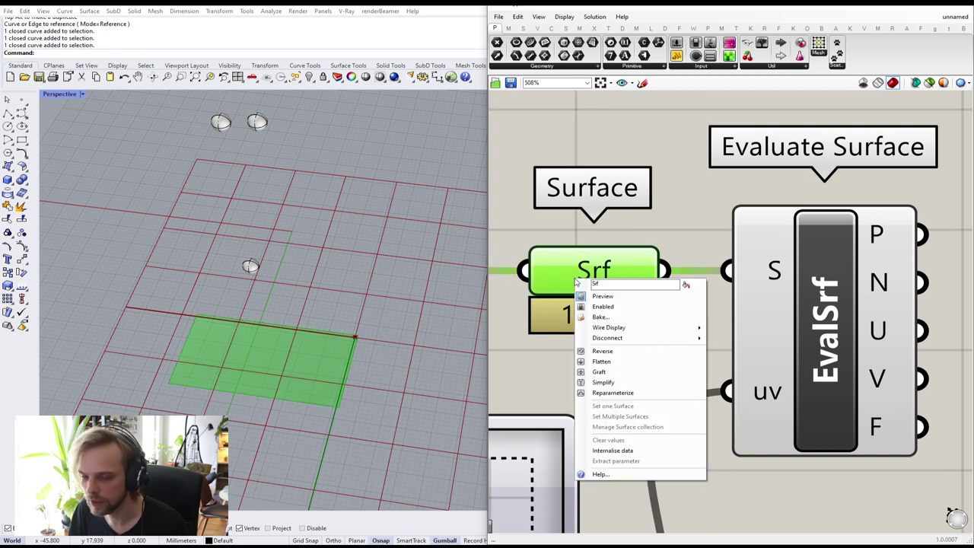
{"action": "left_click", "coordinate": [613, 392]}
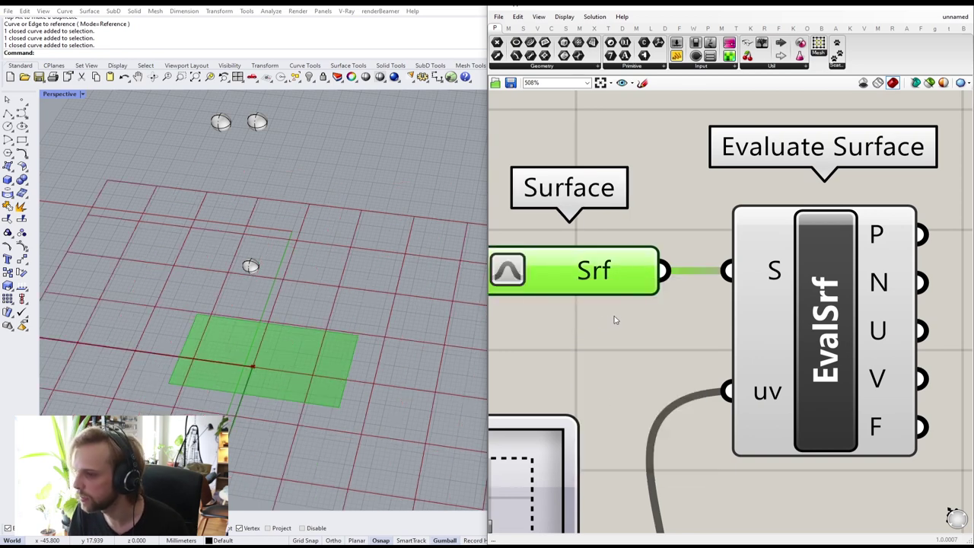
{"action": "right_click", "coordinate": [561, 276]}
{"action": "left_click", "coordinate": [524, 339]}
- Align the Curve parameter above the MD Slider and set the slider to 0.59 ; 0.39
{"action": "scroll", "coordinate": [523, 340], "scroll_direction": "down", "scroll_amount": 2}
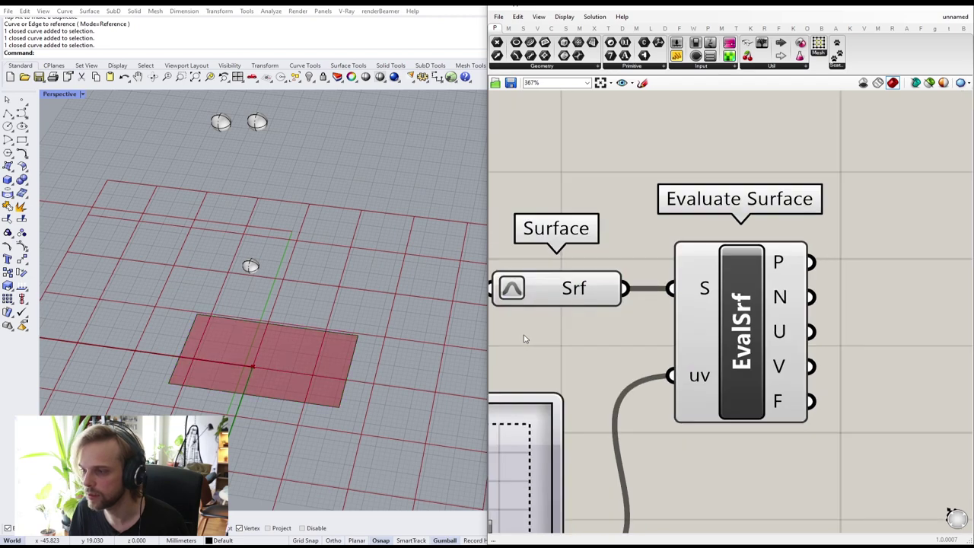
{"action": "scroll", "coordinate": [524, 339], "scroll_direction": "down", "scroll_amount": 1}
{"action": "right_click_drag", "start_coordinate": [523, 339], "coordinate": [767, 216]}
{"action": "left_click_drag", "start_coordinate": [656, 382], "coordinate": [649, 353]}
{"action": "left_click_drag", "start_coordinate": [686, 175], "coordinate": [639, 177]}
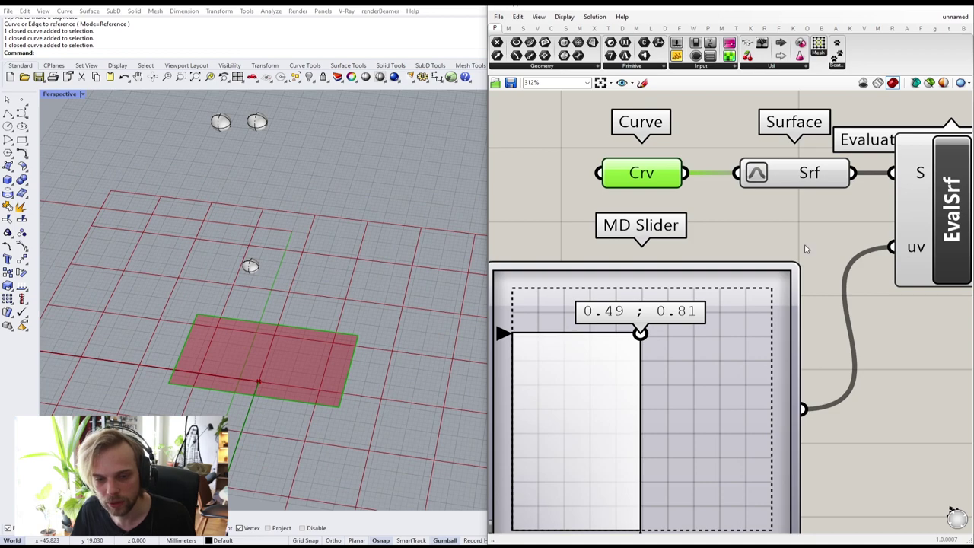
{"action": "scroll", "coordinate": [784, 239], "scroll_direction": "down", "scroll_amount": 4}
{"action": "left_click_drag", "start_coordinate": [683, 230], "coordinate": [698, 275]}
- Place a copy of the MD Slider directly below the original
{"action": "right_click_drag", "start_coordinate": [825, 279], "coordinate": [769, 277]}
{"action": "left_click", "coordinate": [796, 296]}
{"action": "left_click", "coordinate": [611, 221]}
{"action": "left_click_drag", "start_coordinate": [608, 223], "coordinate": [608, 388], "text": "alt"}
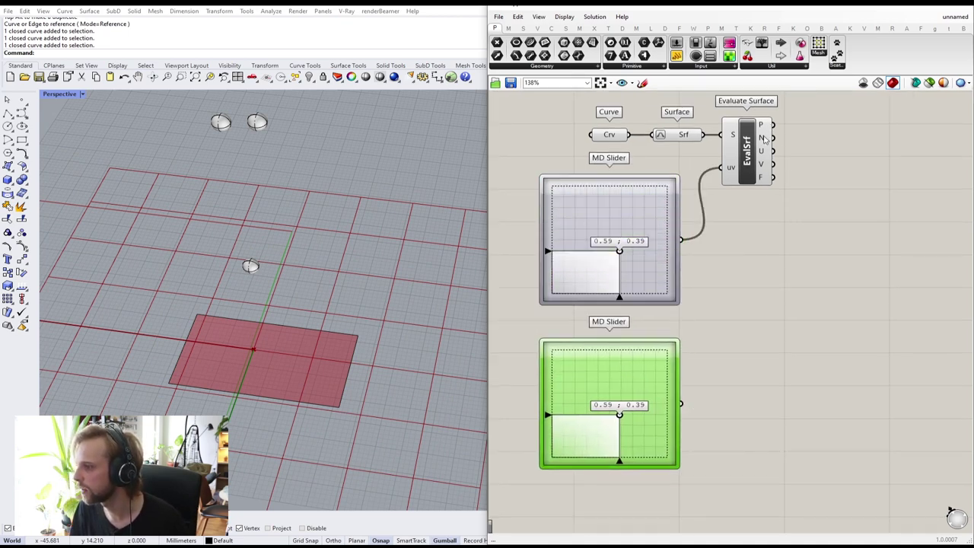
- Try a duplicate Evaluate Surface component with the second MD Slider wired to its uv input, and delete the duplicate
{"action": "left_click_drag", "start_coordinate": [749, 155], "coordinate": [823, 263]}
{"action": "left_click", "coordinate": [873, 218]}
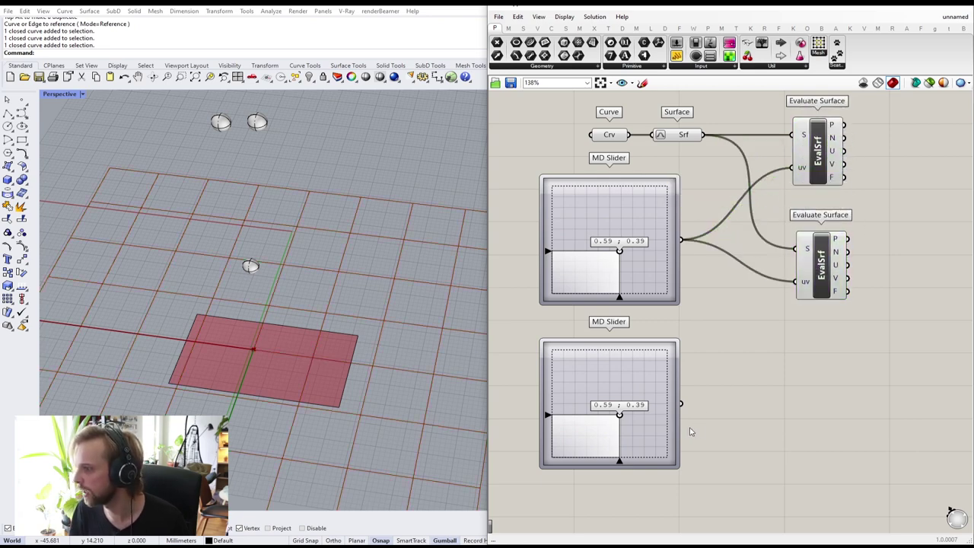
{"action": "left_click_drag", "start_coordinate": [682, 404], "coordinate": [835, 261]}
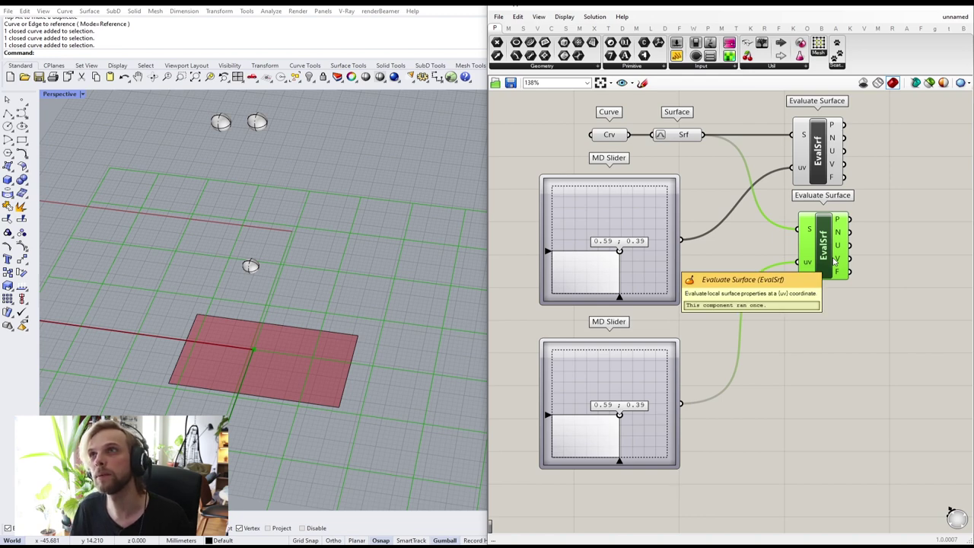
{"action": "right_click_drag", "start_coordinate": [834, 261], "coordinate": [767, 300]}
{"action": "key", "text": "Delete"}
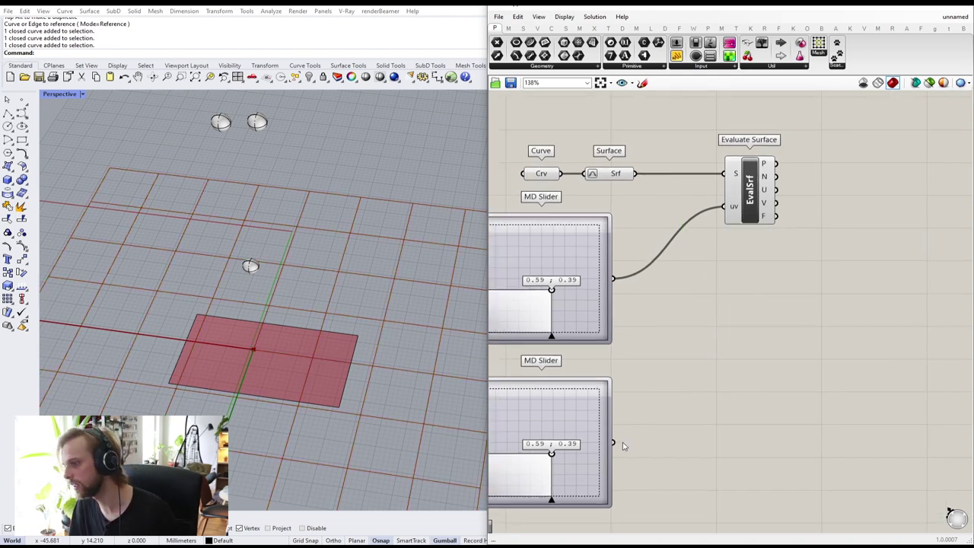
- Wire the second MD Slider into Evaluate Surface's uv input alongside the first, and set the second slider to 0.3 ; 0.68
{"action": "left_click_drag", "start_coordinate": [613, 444], "coordinate": [735, 212], "text": "shift"}
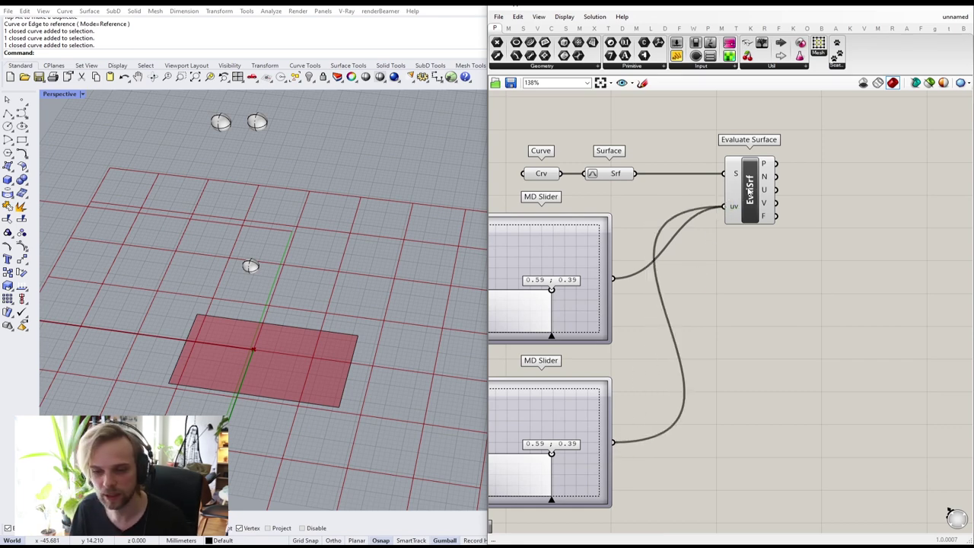
{"action": "left_click", "coordinate": [751, 194]}
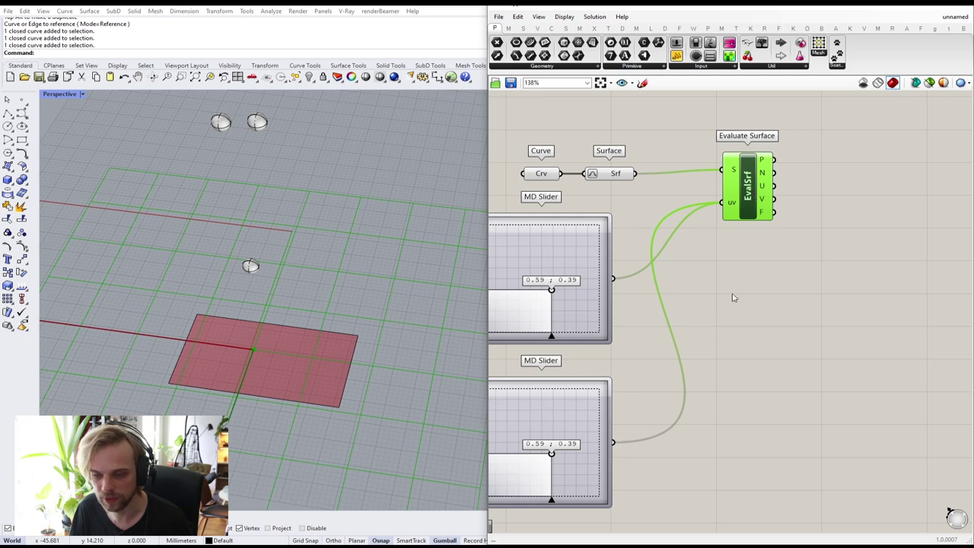
{"action": "right_click_drag", "start_coordinate": [733, 298], "coordinate": [834, 200]}
{"action": "left_click_drag", "start_coordinate": [652, 355], "coordinate": [617, 326]}
{"action": "left_click", "coordinate": [884, 233]}
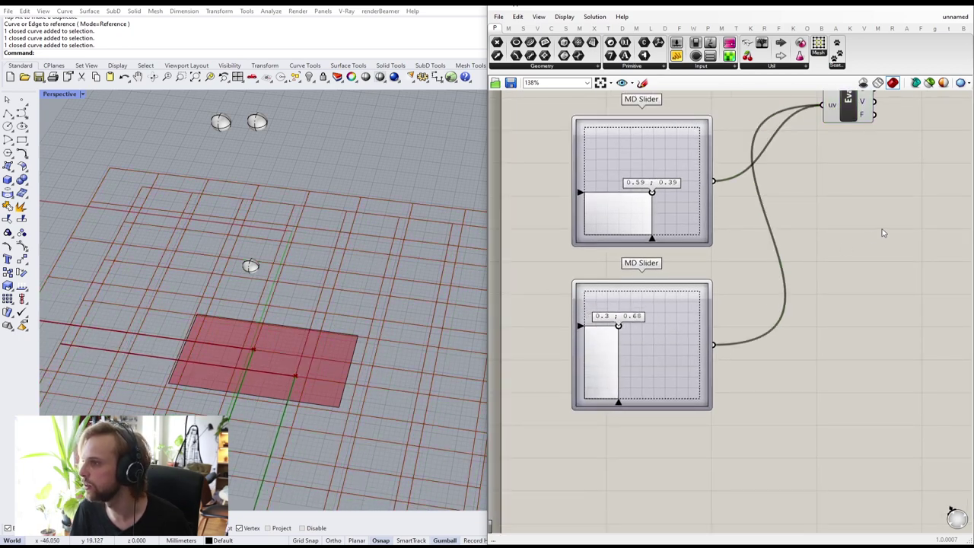
- Set the Grasshopper preview plane size to 8
{"action": "left_click", "coordinate": [564, 16]}
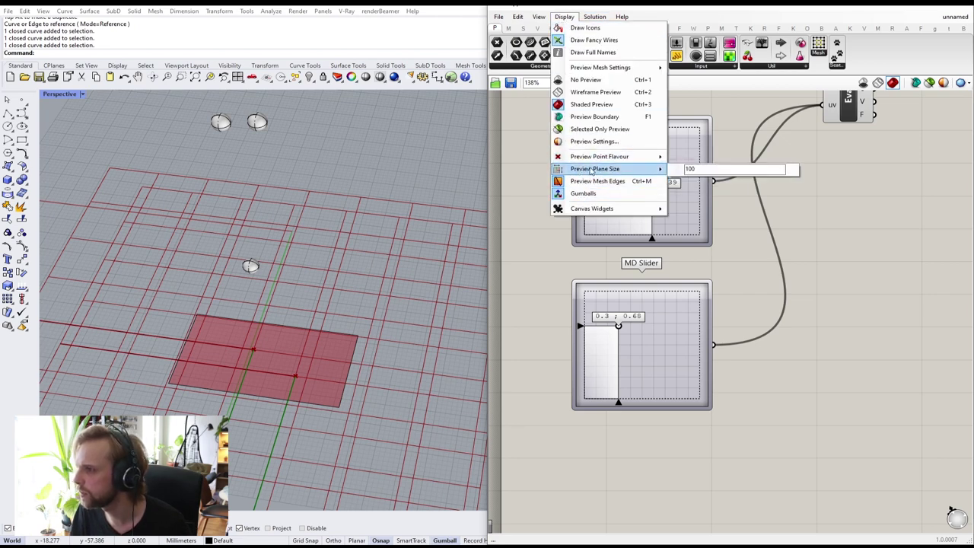
{"action": "left_click_drag", "start_coordinate": [697, 169], "coordinate": [668, 169]}
{"action": "type", "text": "8"}
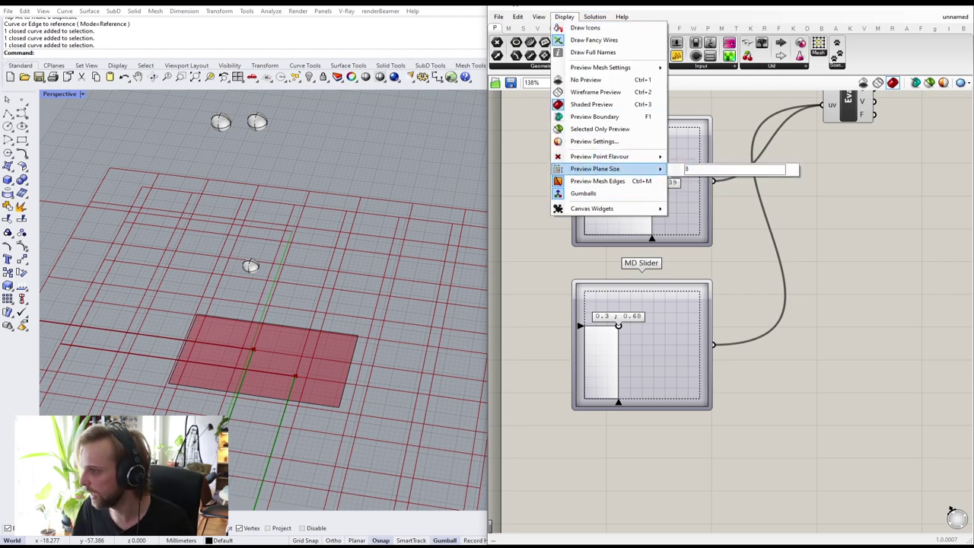
{"action": "left_click", "coordinate": [812, 244]}
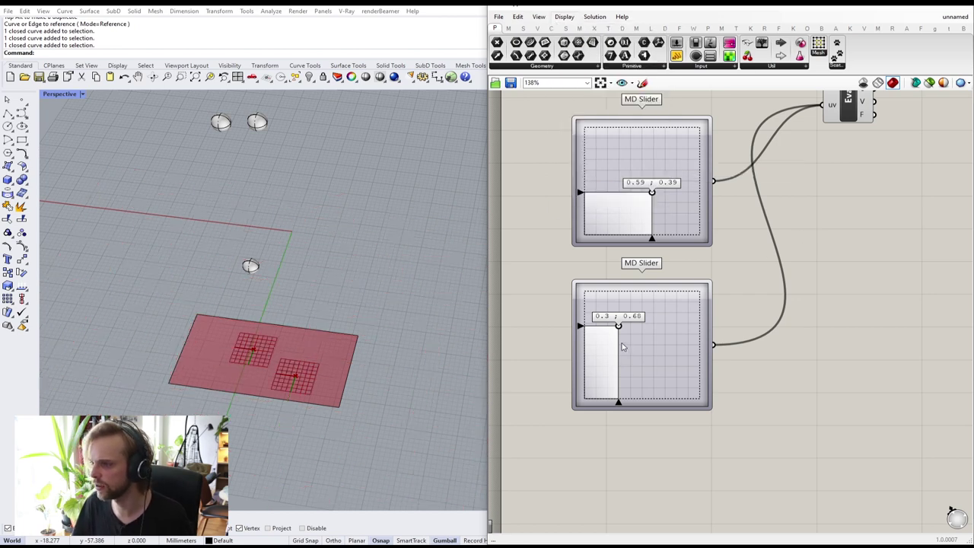
- Set the second MD Slider to 0.6 ; 0.6 and the first to 0.31 ; 0.25, and highlight Evaluate Surface's two preview planes
{"action": "left_click_drag", "start_coordinate": [619, 325], "coordinate": [653, 334]}
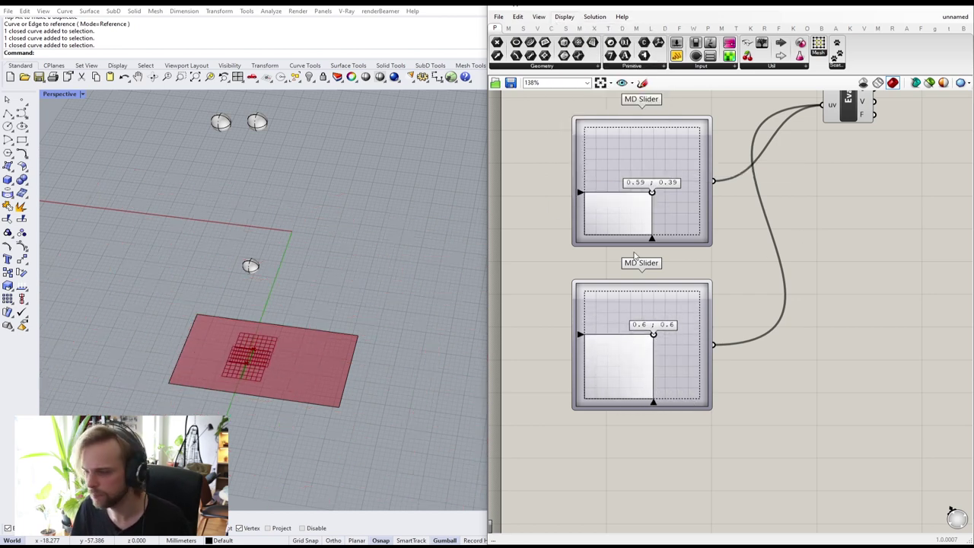
{"action": "left_click_drag", "start_coordinate": [652, 194], "coordinate": [620, 207]}
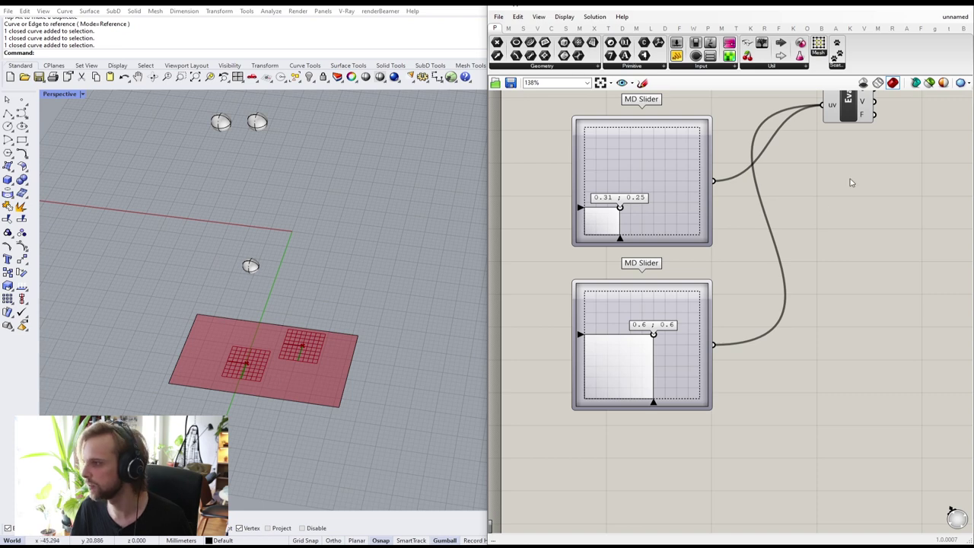
{"action": "scroll", "coordinate": [851, 182], "scroll_direction": "down", "scroll_amount": 3}
{"action": "right_click_drag", "start_coordinate": [814, 222], "coordinate": [670, 377]}
{"action": "scroll", "coordinate": [732, 287], "scroll_direction": "up", "scroll_amount": 4}
{"action": "left_click_drag", "start_coordinate": [666, 280], "coordinate": [654, 283]}
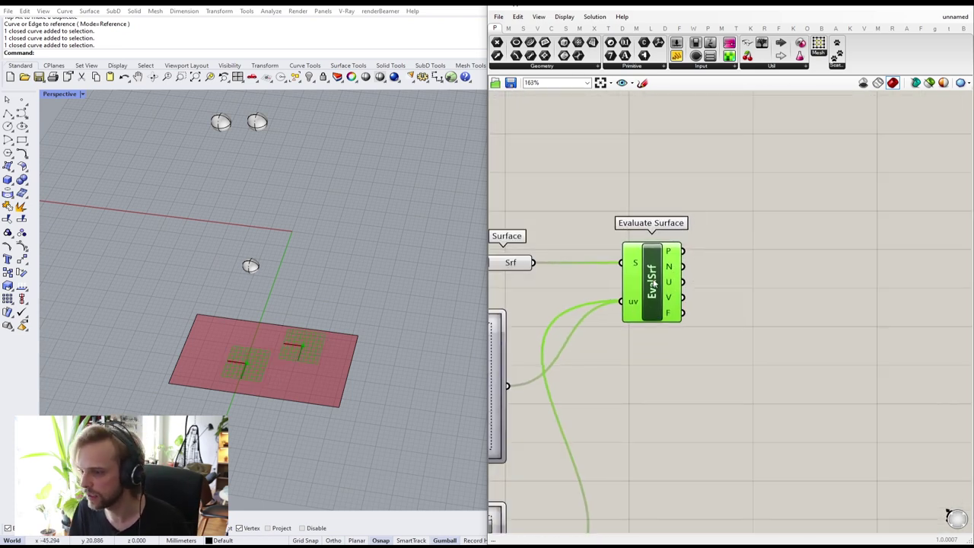
{"action": "scroll", "coordinate": [255, 340], "scroll_direction": "up", "scroll_amount": 3}
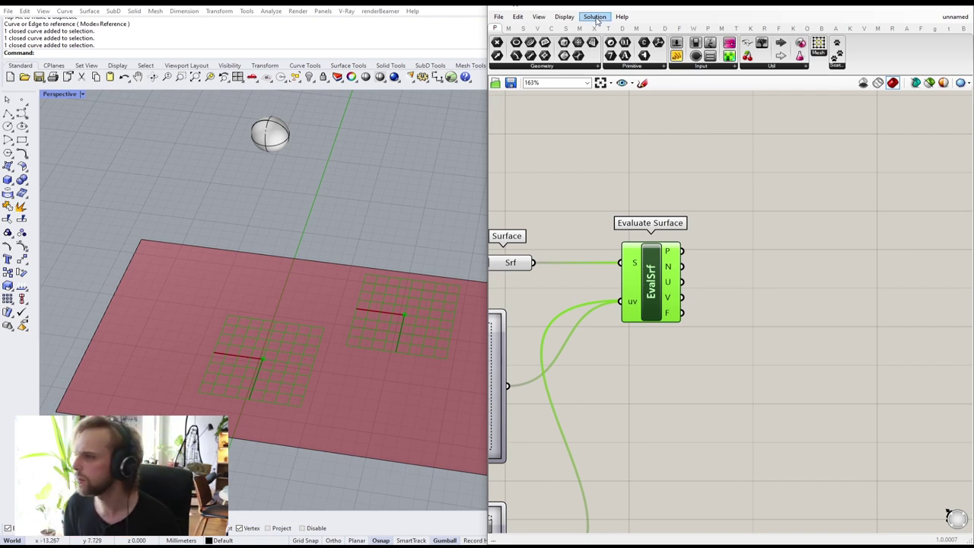
- Find the MetaBall component in the mesh triangulation group and place it above and to the right of Evaluate Surface
{"action": "left_click", "coordinate": [622, 28]}
{"action": "left_click", "coordinate": [552, 29]}
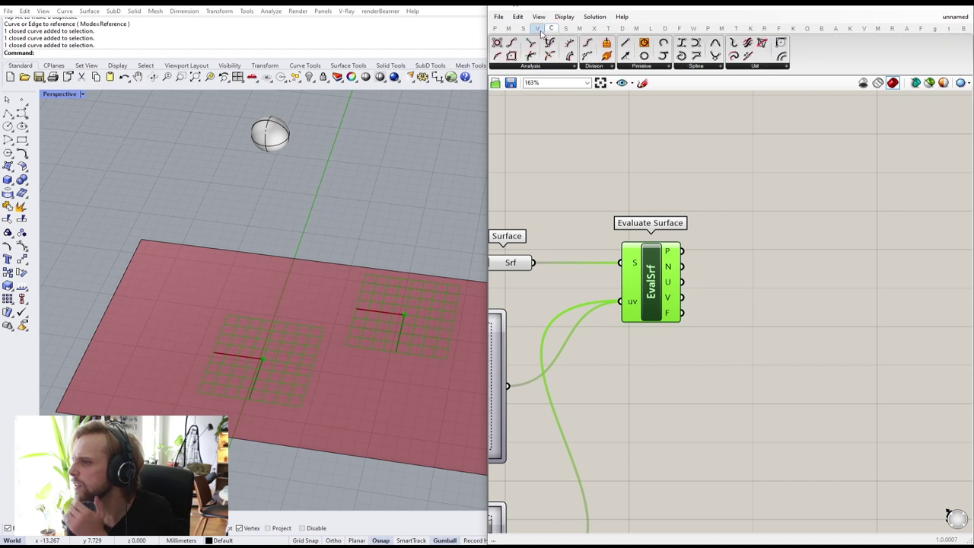
{"action": "left_click", "coordinate": [537, 29]}
{"action": "left_click", "coordinate": [523, 29]}
{"action": "left_click", "coordinate": [508, 29]}
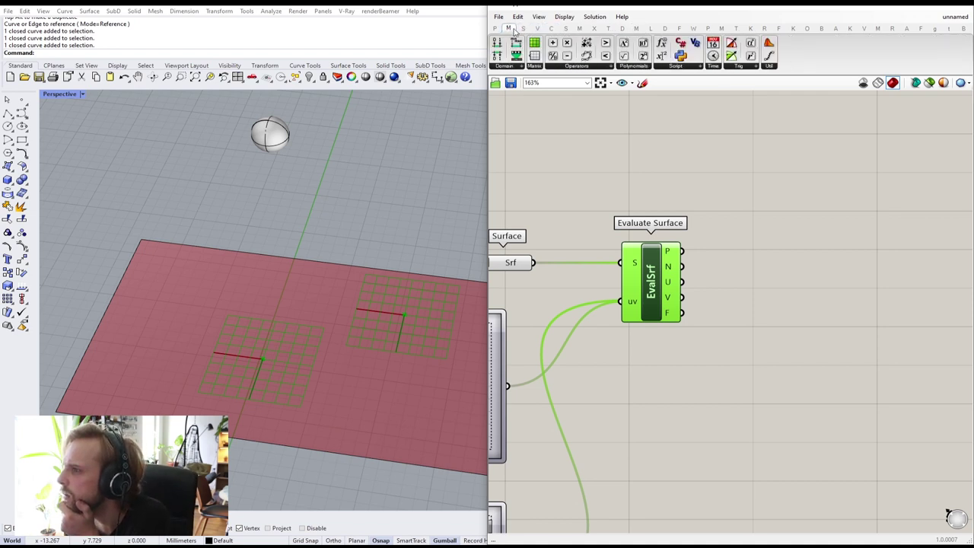
{"action": "left_click", "coordinate": [538, 28]}
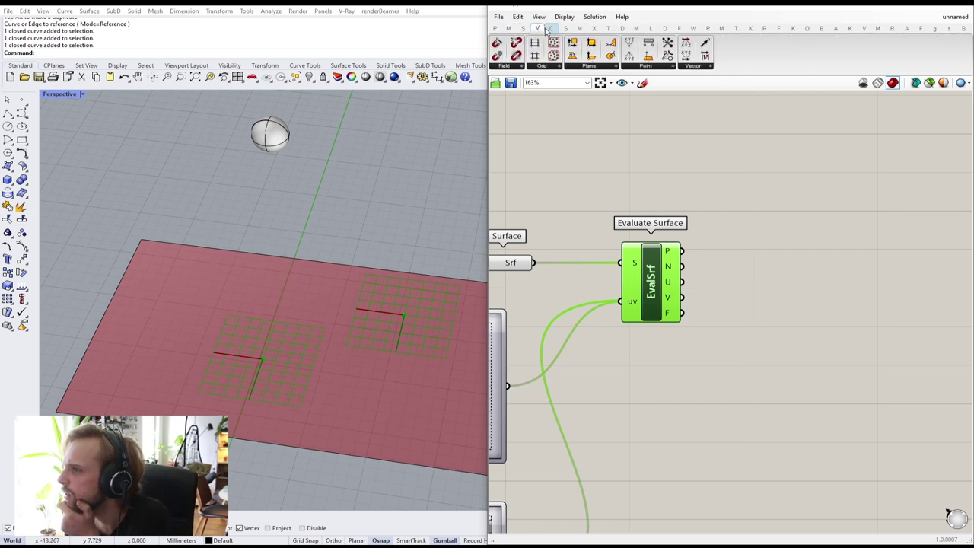
{"action": "left_click", "coordinate": [555, 29]}
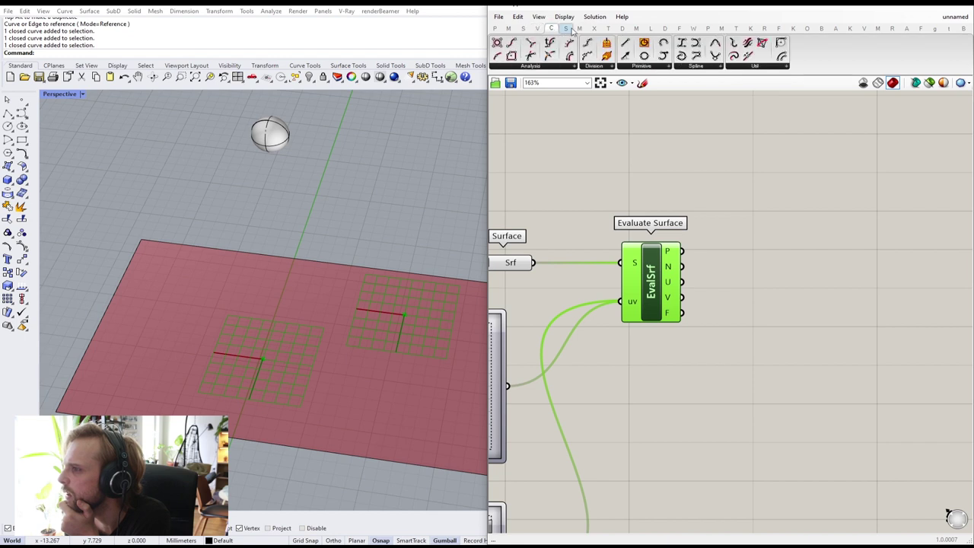
{"action": "left_click", "coordinate": [567, 29]}
{"action": "left_click", "coordinate": [579, 28]}
{"action": "left_click", "coordinate": [770, 68]}
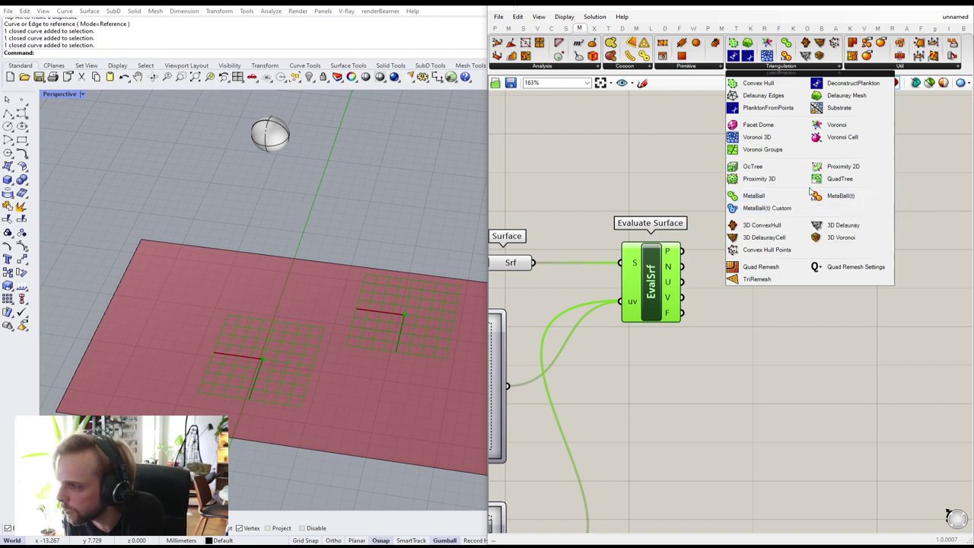
{"action": "left_click_drag", "start_coordinate": [757, 196], "coordinate": [790, 159]}
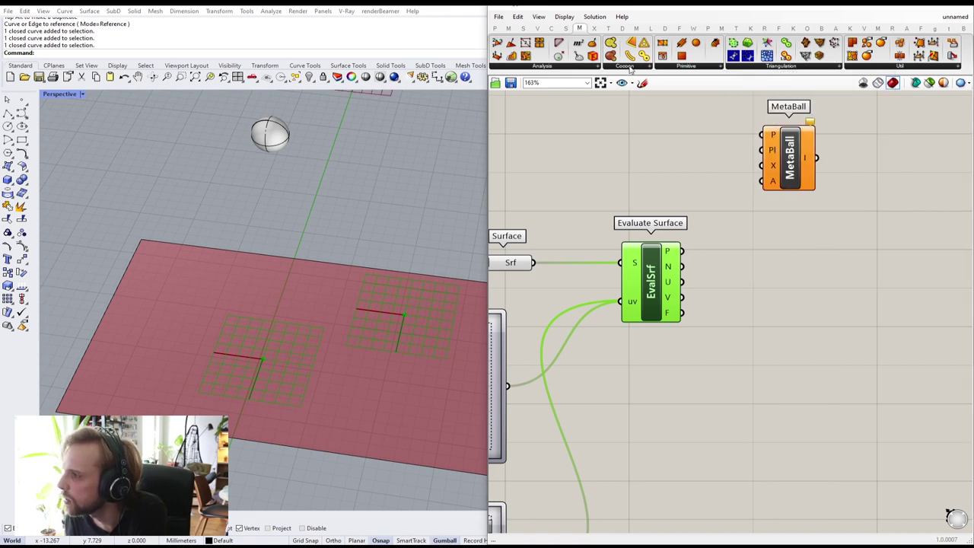
- Place a MetaBall(t) Custom component and a MetaBall(t) component below the MetaBall component
{"action": "left_click", "coordinate": [761, 68]}
{"action": "left_click_drag", "start_coordinate": [760, 221], "coordinate": [831, 253]}
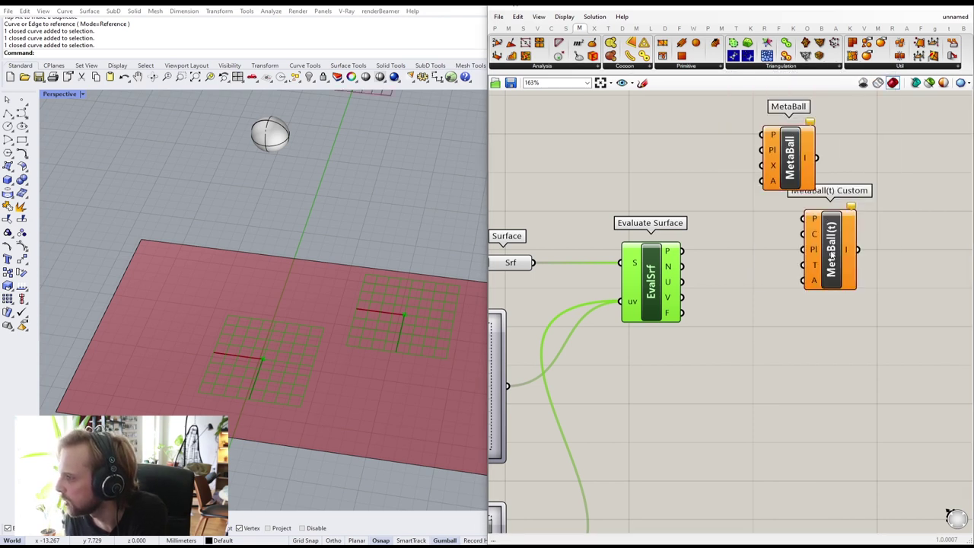
{"action": "left_click", "coordinate": [630, 68]}
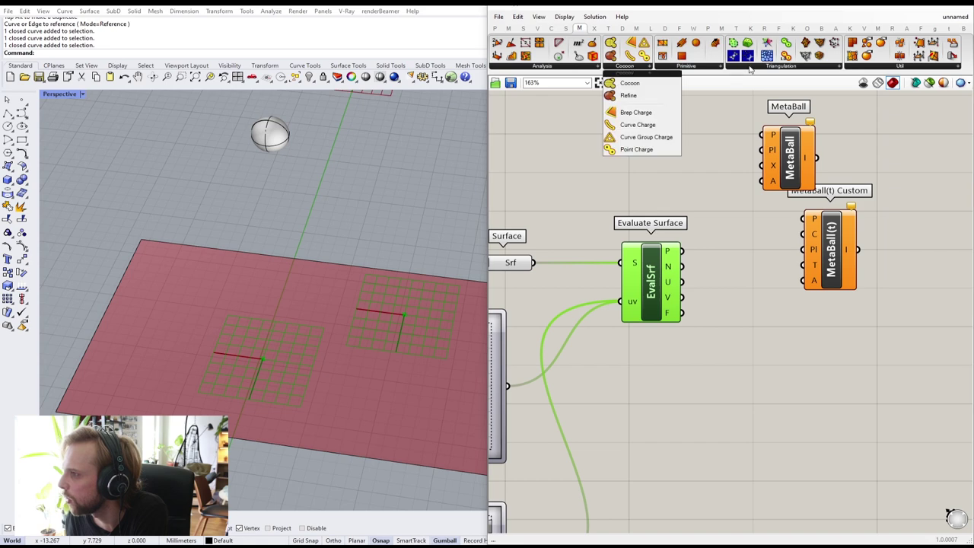
{"action": "left_click", "coordinate": [761, 68]}
{"action": "left_click_drag", "start_coordinate": [840, 198], "coordinate": [837, 384]}
{"action": "left_click", "coordinate": [861, 385]}
- Arrange the MetaBall, MetaBall(t) Custom and MetaBall(t) components in a rough vertical column beside Evaluate Surface
{"action": "right_click_drag", "start_coordinate": [837, 381], "coordinate": [708, 362]}
{"action": "left_click", "coordinate": [694, 253]}
{"action": "left_click_drag", "start_coordinate": [694, 254], "coordinate": [723, 257]}
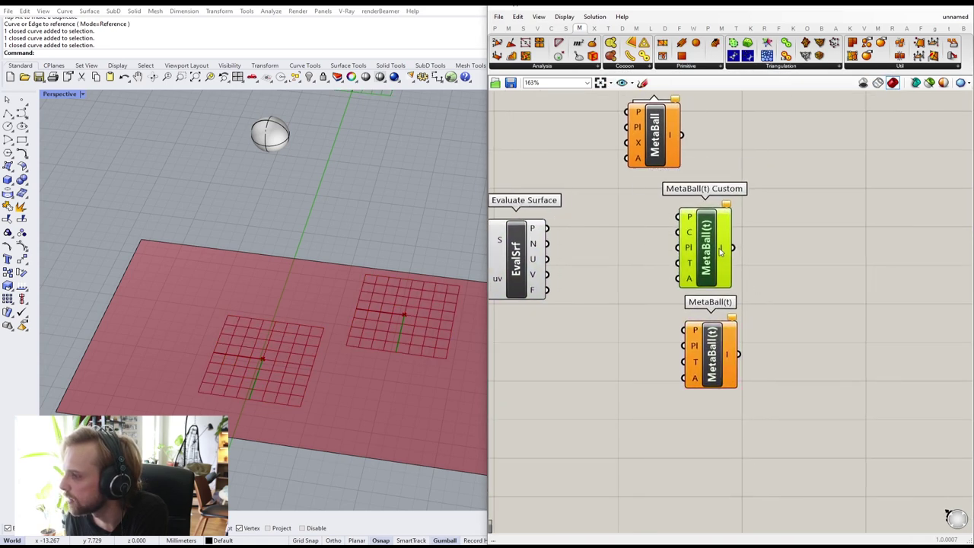
{"action": "left_click_drag", "start_coordinate": [658, 140], "coordinate": [706, 143]}
{"action": "left_click", "coordinate": [794, 160]}
{"action": "right_click_drag", "start_coordinate": [759, 123], "coordinate": [772, 186]}
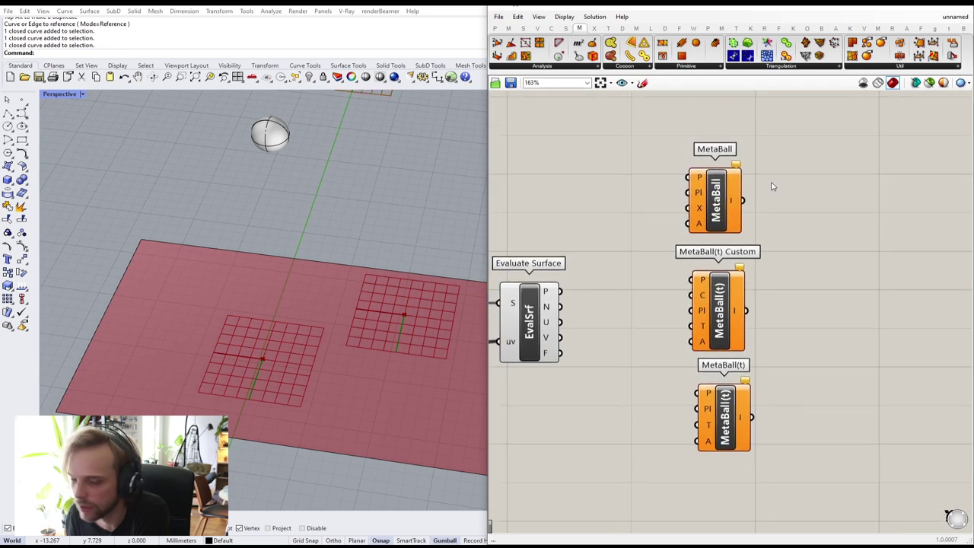
- Read the descriptions of the MetaBall component's P, Pl, X and A inputs, and delete the component
{"action": "scroll", "coordinate": [689, 175], "scroll_direction": "up", "scroll_amount": 3}
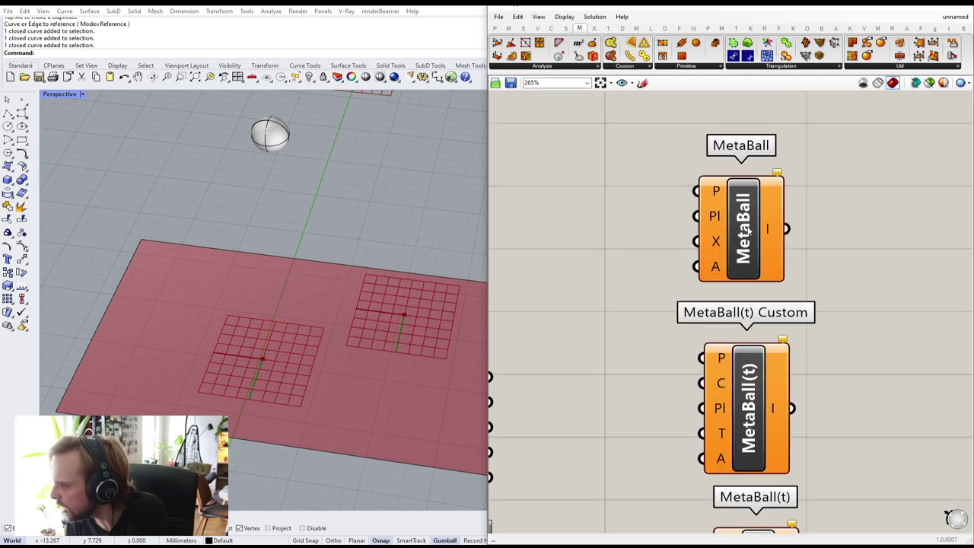
{"action": "left_click", "coordinate": [736, 196]}
{"action": "mouse_move", "coordinate": [706, 178]}
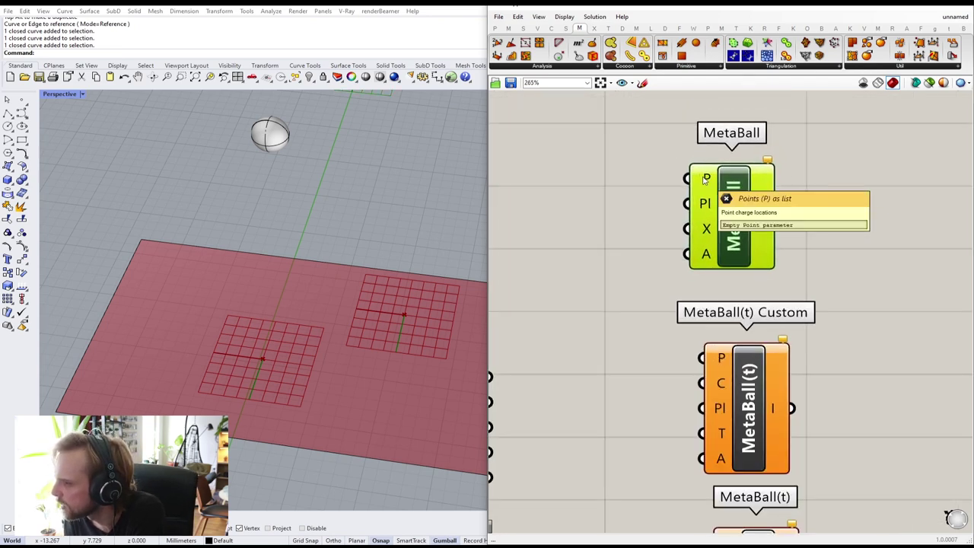
{"action": "mouse_move", "coordinate": [703, 207]}
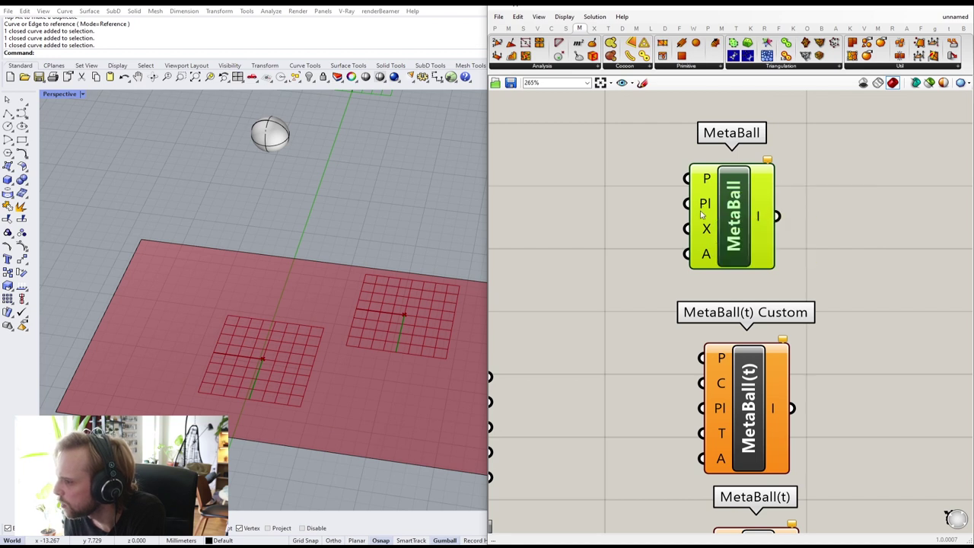
{"action": "mouse_move", "coordinate": [703, 235]}
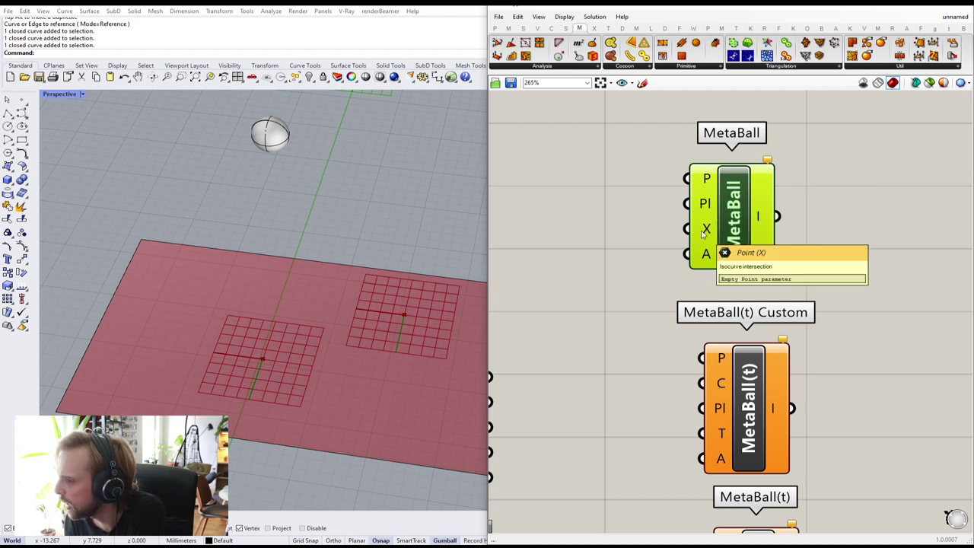
{"action": "mouse_move", "coordinate": [708, 257]}
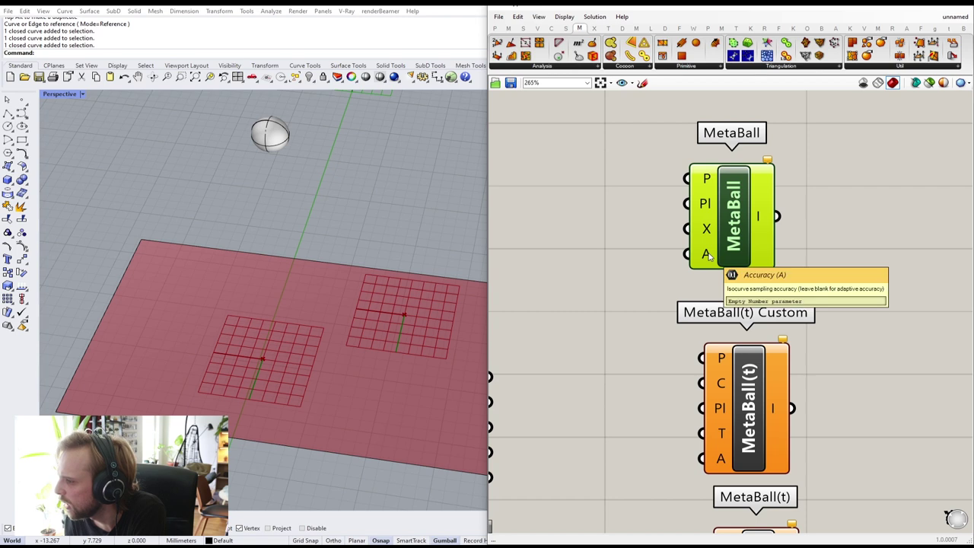
{"action": "key", "text": "Delete"}
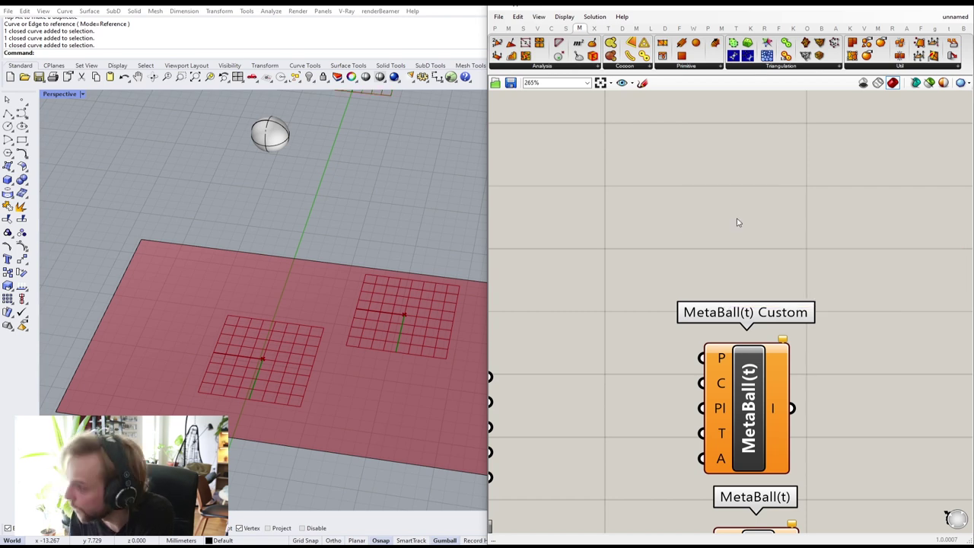
- Move the MetaBall(t) Custom component upward and examine its P, C, Pl, T and A inputs
{"action": "left_click_drag", "start_coordinate": [767, 372], "coordinate": [757, 284]}
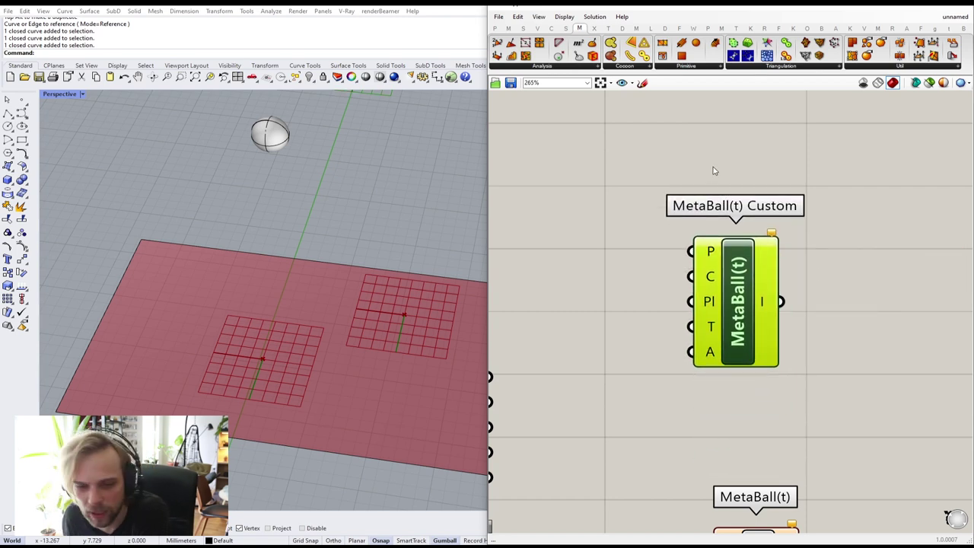
{"action": "right_click_drag", "start_coordinate": [705, 252], "coordinate": [764, 171]}
{"action": "scroll", "coordinate": [764, 171], "scroll_direction": "down", "scroll_amount": 2}
{"action": "scroll", "coordinate": [764, 171], "scroll_direction": "up", "scroll_amount": 2}
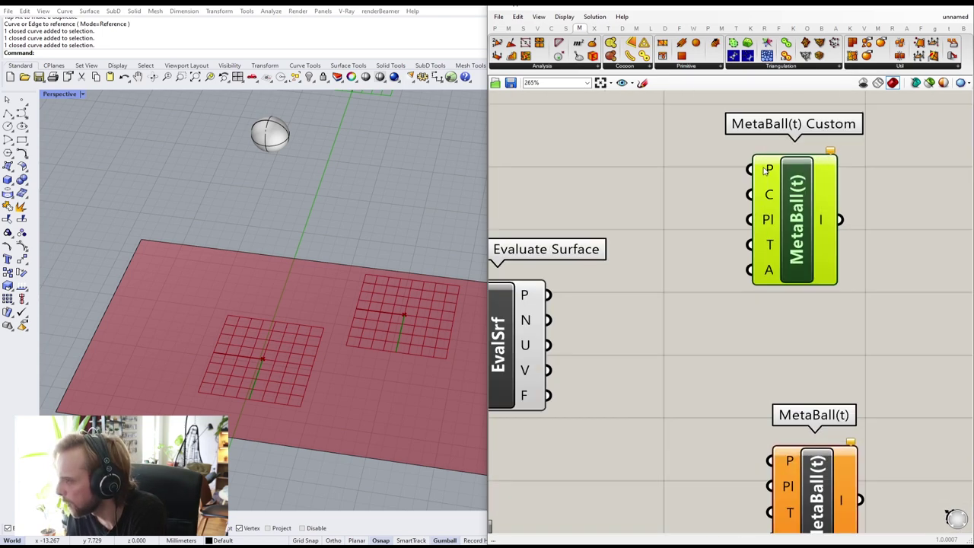
{"action": "right_click_drag", "start_coordinate": [565, 285], "coordinate": [690, 244]}
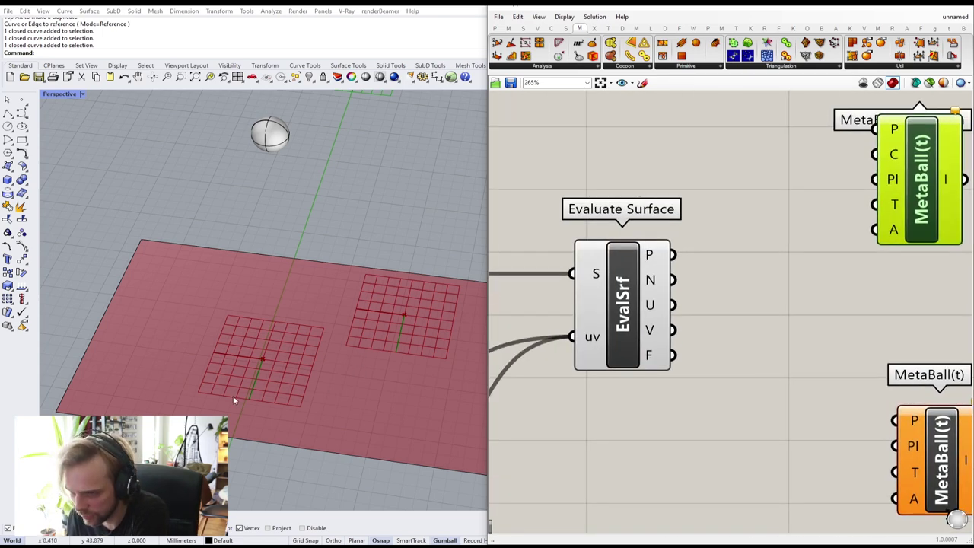
{"action": "right_click_drag", "start_coordinate": [836, 267], "coordinate": [743, 306]}
{"action": "scroll", "coordinate": [790, 173], "scroll_direction": "up", "scroll_amount": 1}
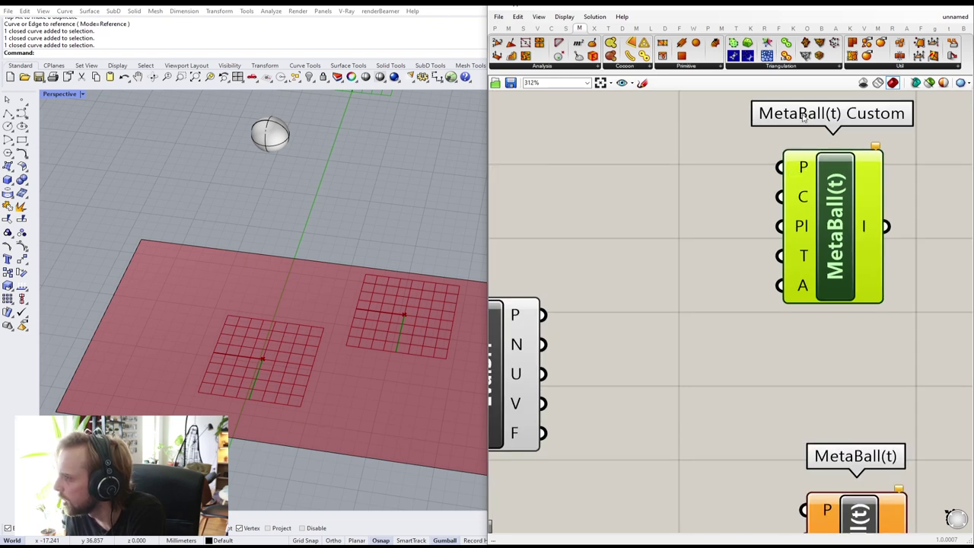
{"action": "mouse_move", "coordinate": [802, 169]}
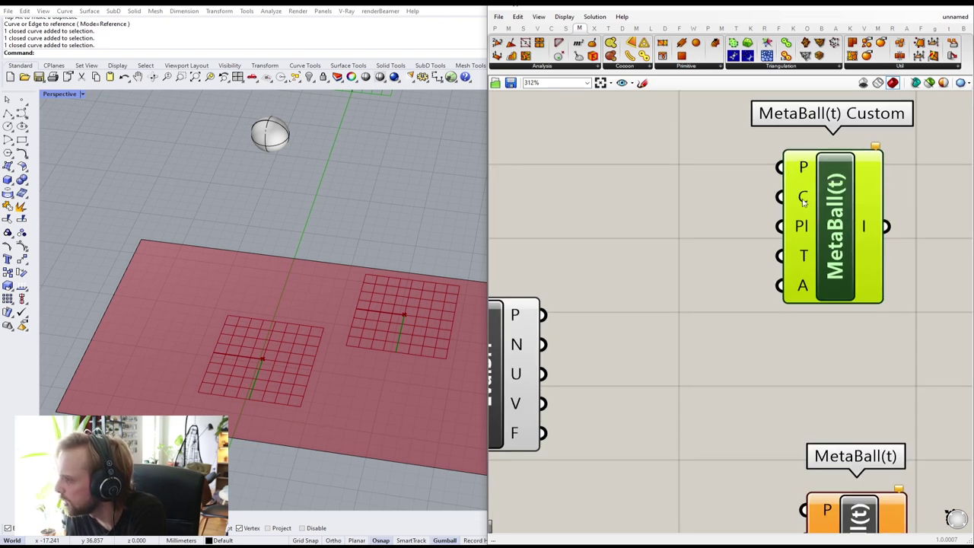
{"action": "mouse_move", "coordinate": [804, 201]}
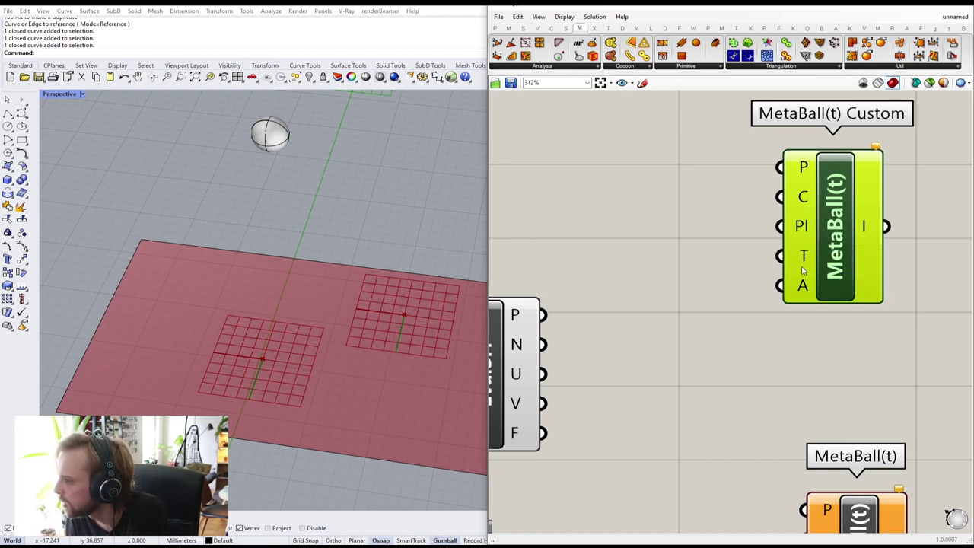
{"action": "mouse_move", "coordinate": [798, 287]}
- Align MetaBall(t) Custom above MetaBall(t), check the threshold input of MetaBall(t), and nudge that component slightly down and to the left
{"action": "right_click_drag", "start_coordinate": [790, 308], "coordinate": [705, 138]}
{"action": "scroll", "coordinate": [715, 178], "scroll_direction": "down", "scroll_amount": 2}
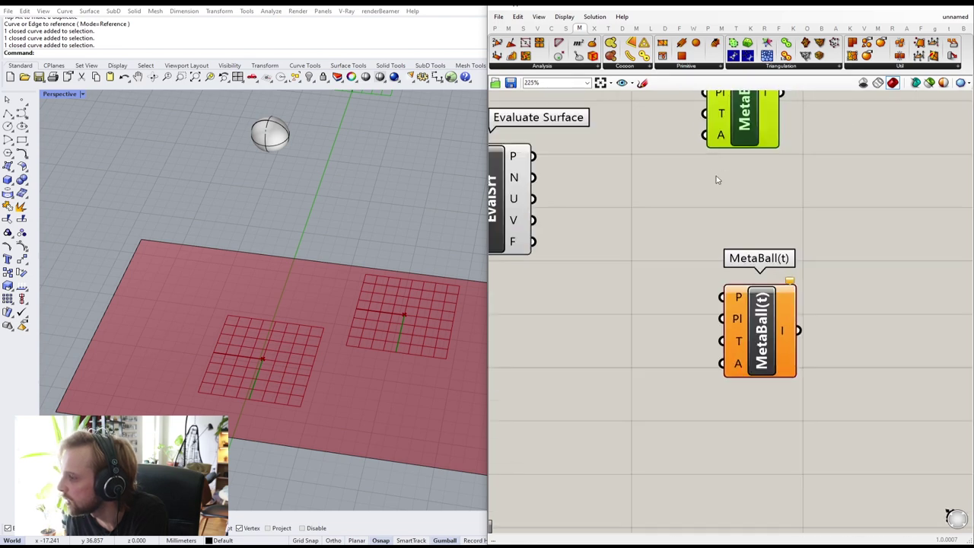
{"action": "left_click_drag", "start_coordinate": [723, 143], "coordinate": [741, 185]}
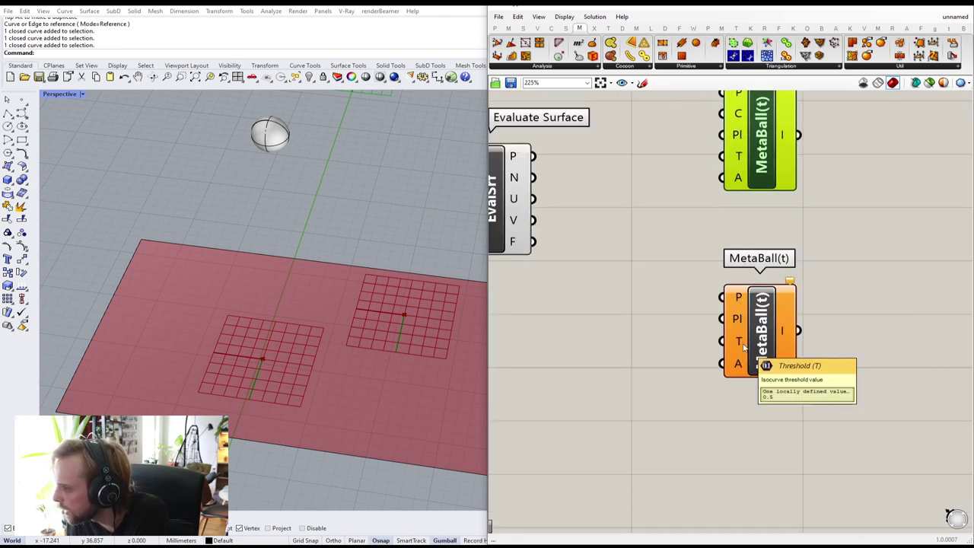
{"action": "left_click_drag", "start_coordinate": [764, 345], "coordinate": [756, 352]}
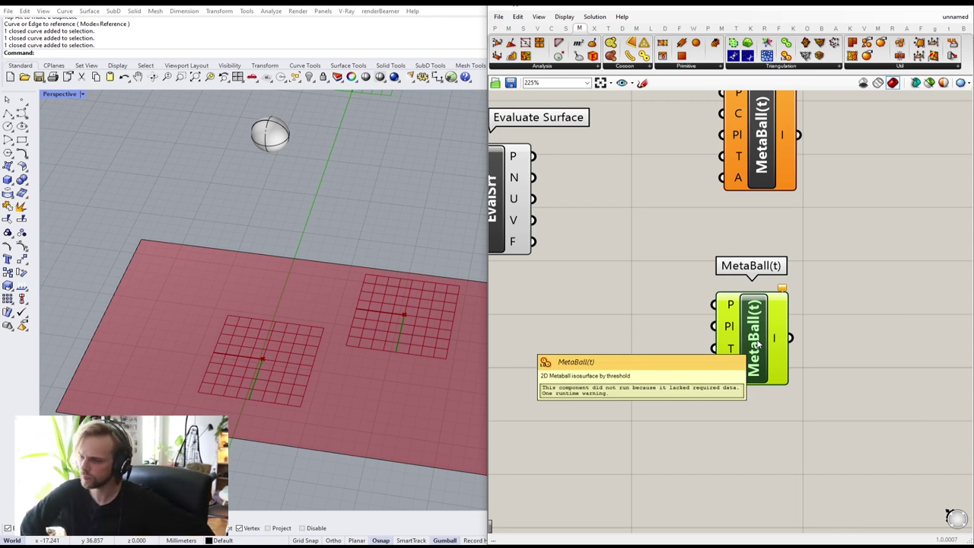
- Delete the MetaBall(t) component and place MetaBall(t) Custom beside Evaluate Surface
{"action": "right_click_drag", "start_coordinate": [735, 196], "coordinate": [719, 285]}
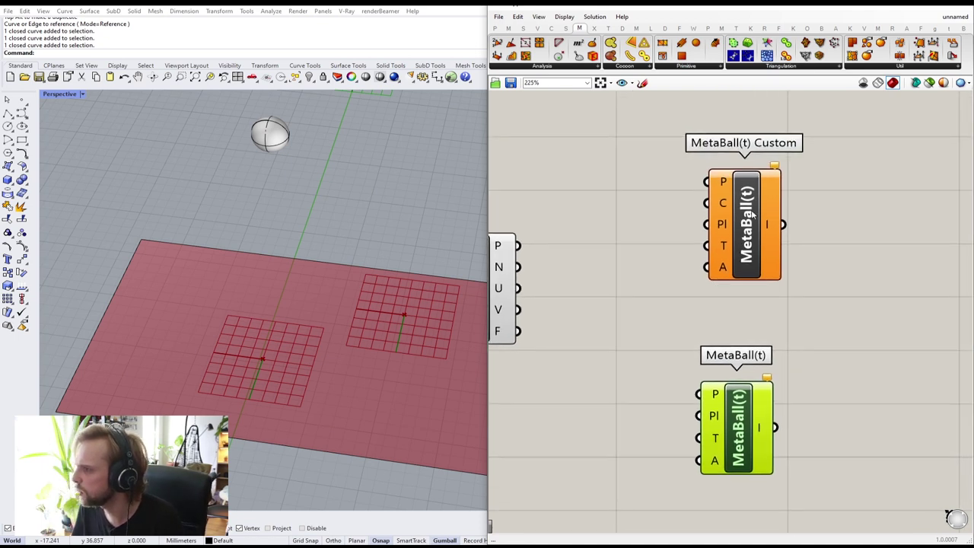
{"action": "key", "text": "Delete"}
{"action": "left_click_drag", "start_coordinate": [728, 248], "coordinate": [706, 302]}
{"action": "right_click_drag", "start_coordinate": [603, 290], "coordinate": [722, 248]}
{"action": "left_click", "coordinate": [707, 245]}
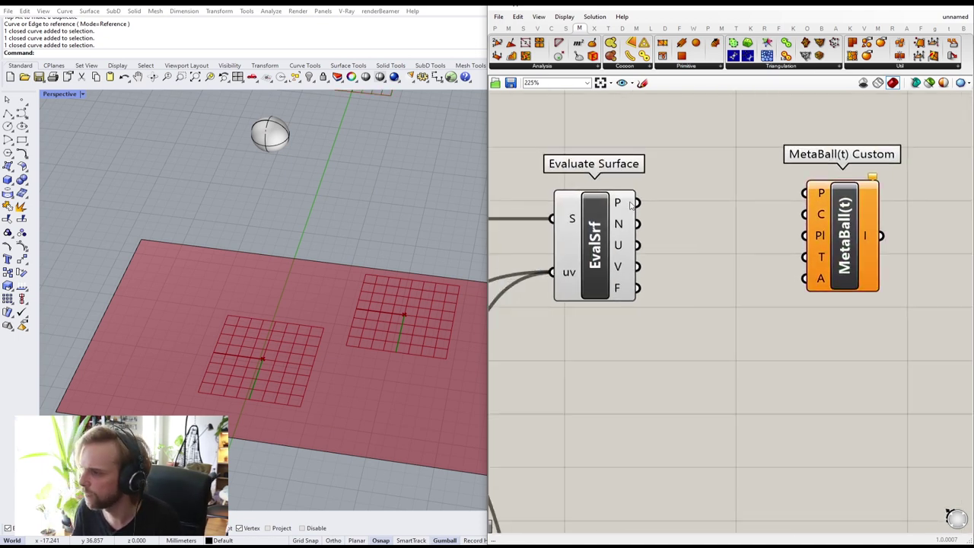
- Connect Evaluate Surface's P output to the P input of MetaBall(t) Custom and check the description of its C input
{"action": "left_click_drag", "start_coordinate": [818, 199], "coordinate": [825, 201]}
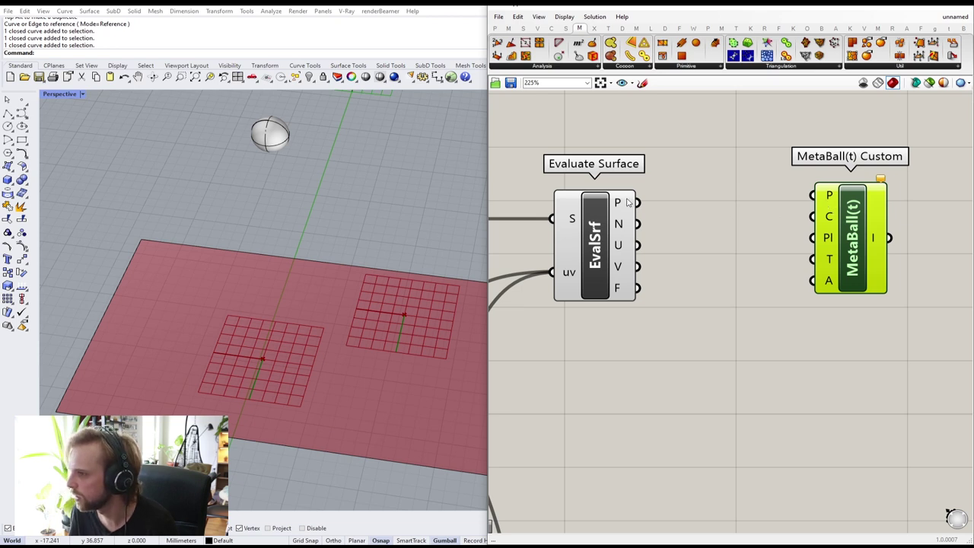
{"action": "left_click_drag", "start_coordinate": [636, 202], "coordinate": [853, 216]}
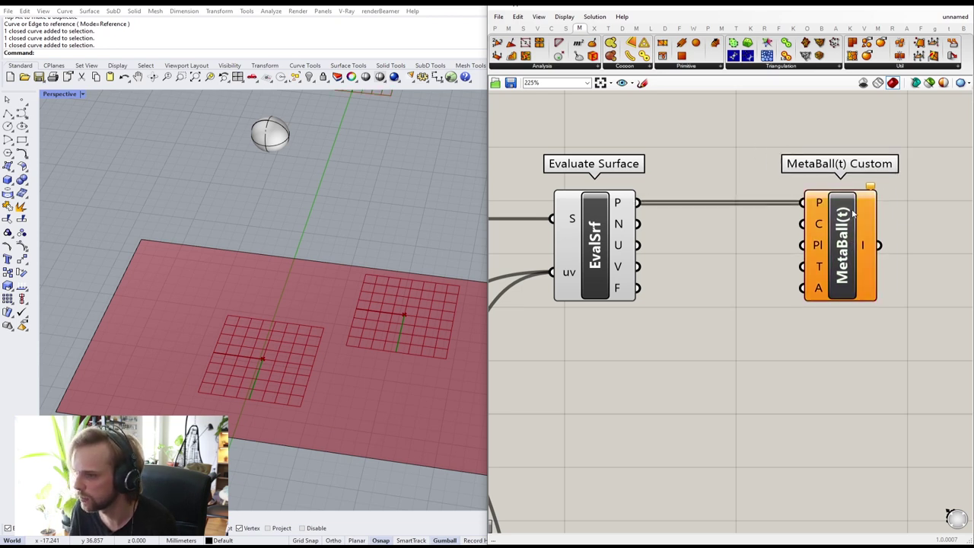
{"action": "scroll", "coordinate": [853, 216], "scroll_direction": "up", "scroll_amount": 2}
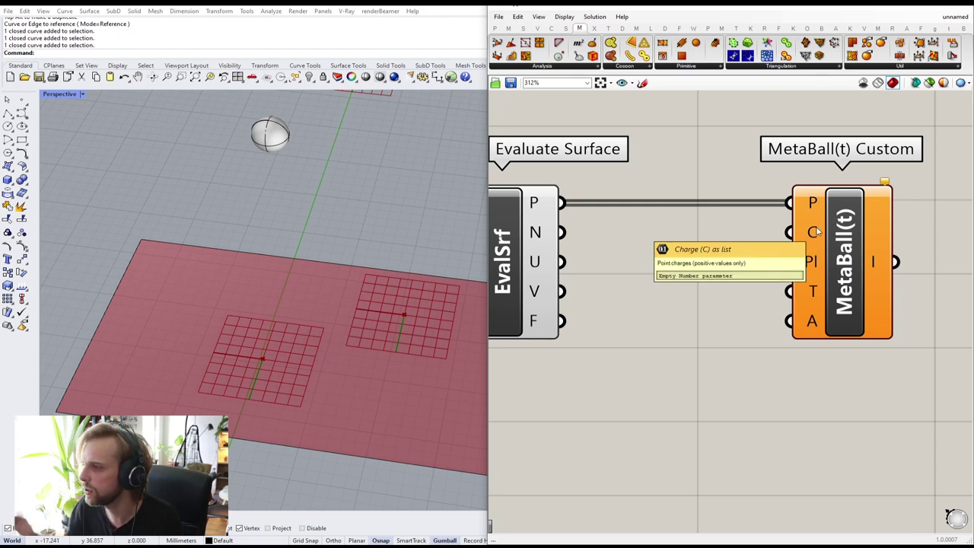
- Add a number slider with the value 0.500 below Evaluate Surface and connect it to the C input of MetaBall(t) Custom
{"action": "scroll", "coordinate": [817, 231], "scroll_direction": "down", "scroll_amount": 4}
{"action": "right_click_drag", "start_coordinate": [817, 231], "coordinate": [711, 209]}
{"action": "double_click", "coordinate": [604, 313]}
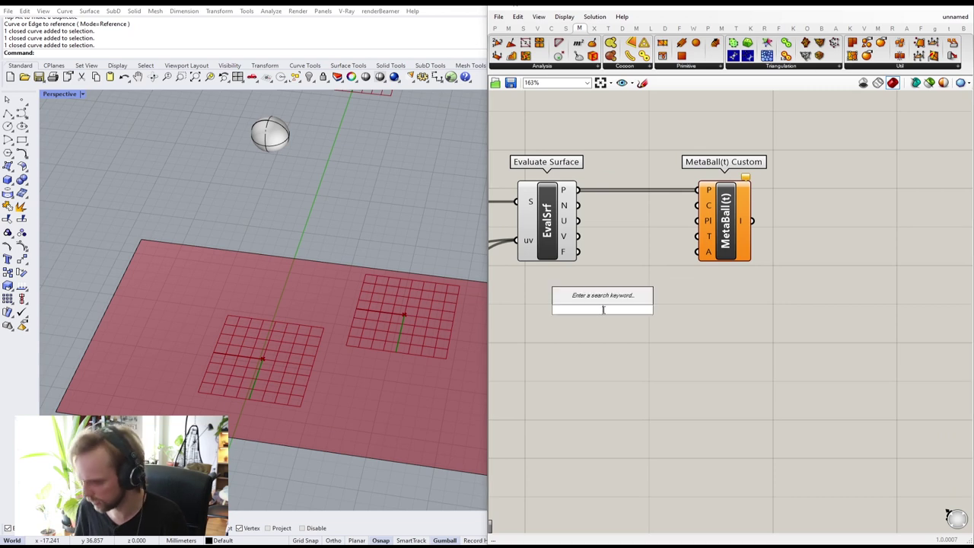
{"action": "type", "text": "1/"}
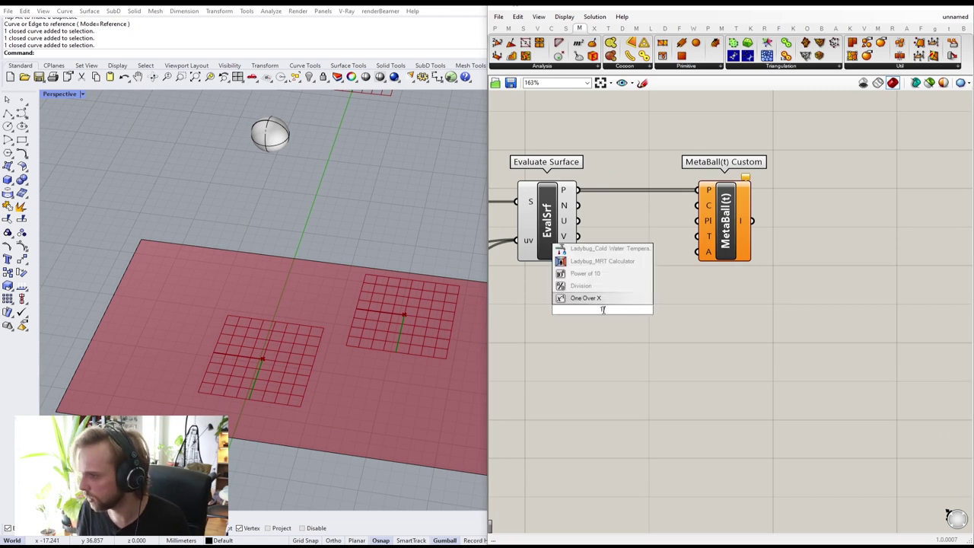
{"action": "key", "text": "BackSpace"}
{"action": "key", "text": "BackSpace"}
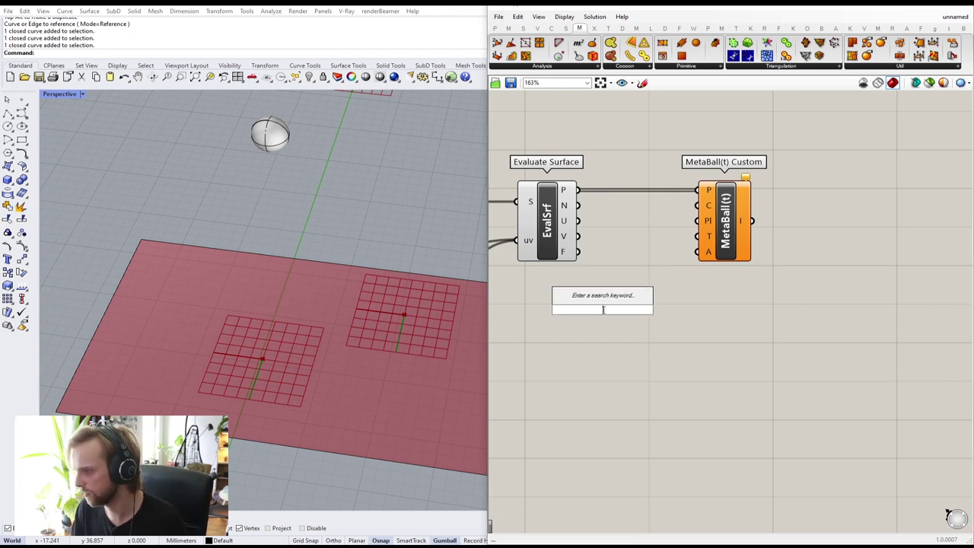
{"action": "type", "text": "0.500"}
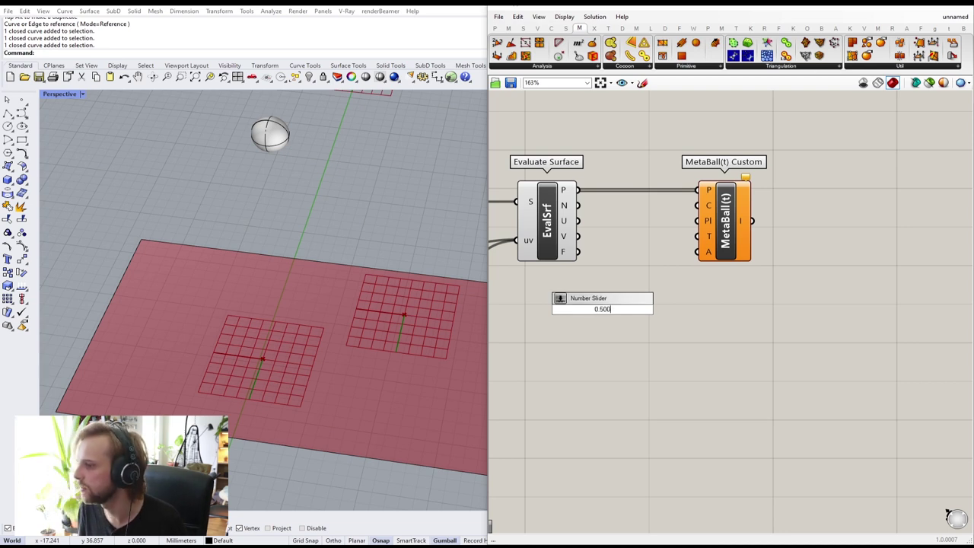
{"action": "key", "text": "Return"}
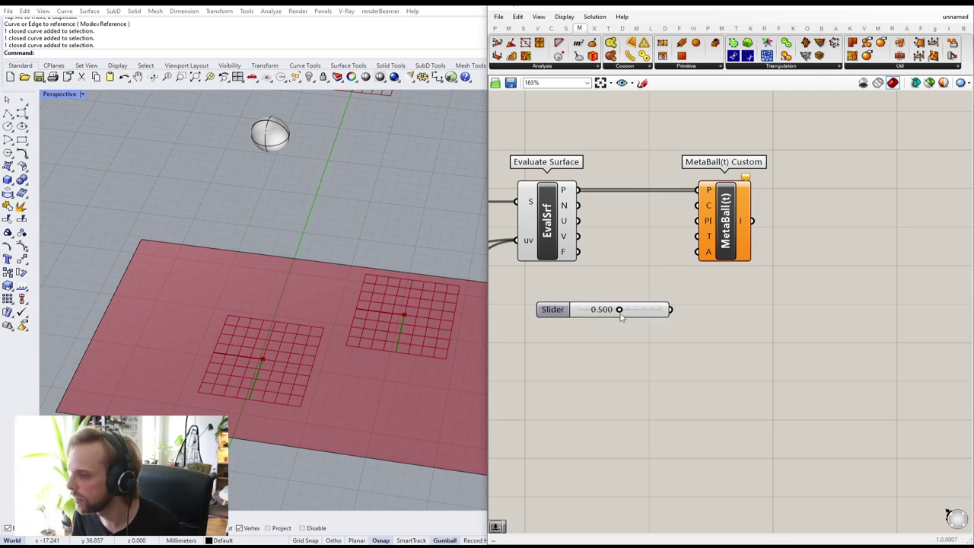
{"action": "left_click_drag", "start_coordinate": [664, 312], "coordinate": [698, 206]}
- Move MetaBall(t) Custom farther away from Evaluate Surface and read its error message
{"action": "left_click_drag", "start_coordinate": [746, 180], "coordinate": [824, 183]}
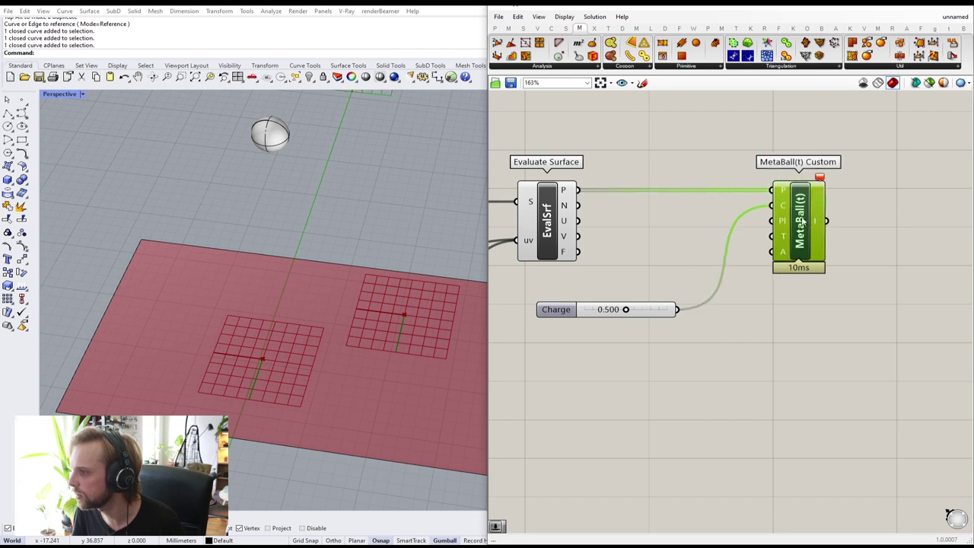
{"action": "left_click_drag", "start_coordinate": [808, 217], "coordinate": [837, 217]}
{"action": "mouse_move", "coordinate": [853, 182]}
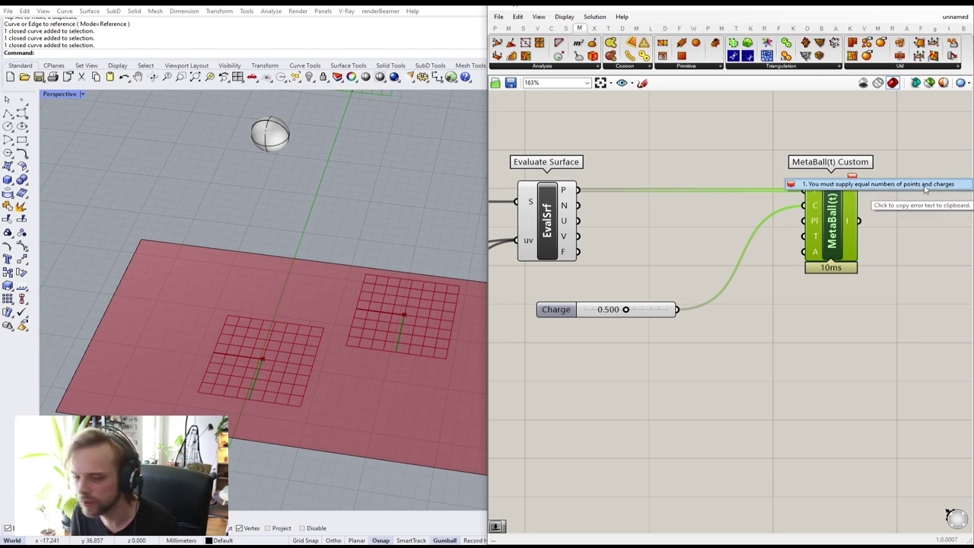
{"action": "left_click", "coordinate": [895, 297]}
{"action": "right_click_drag", "start_coordinate": [659, 261], "coordinate": [749, 215]}
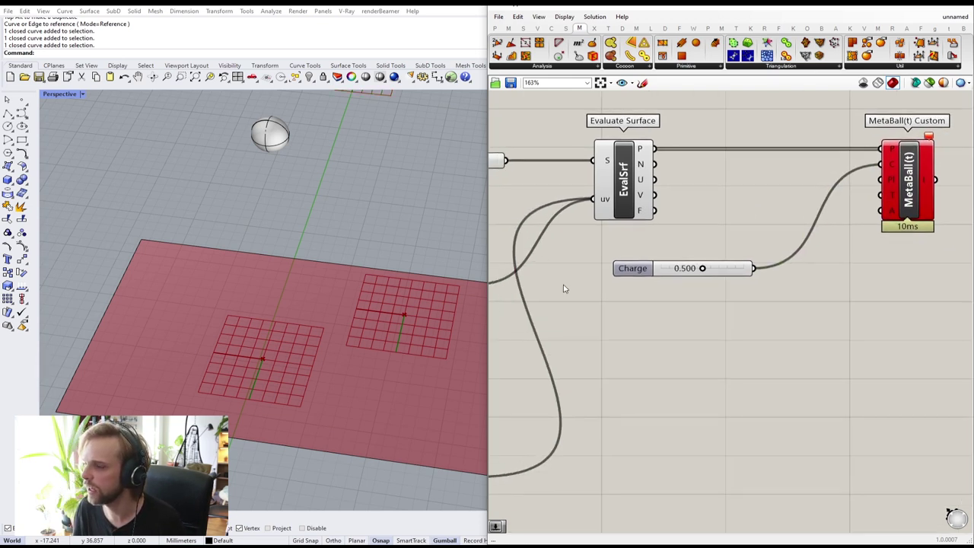
- Duplicate the Charge slider, add the copy to MetaBall(t) Custom's C input, and align it directly beneath the original
{"action": "left_click", "coordinate": [726, 268]}
{"action": "left_click_drag", "start_coordinate": [726, 269], "coordinate": [832, 205]}
{"action": "key", "text": "ctrl+c"}
{"action": "key", "text": "ctrl+v"}
{"action": "left_click_drag", "start_coordinate": [752, 279], "coordinate": [875, 168]}
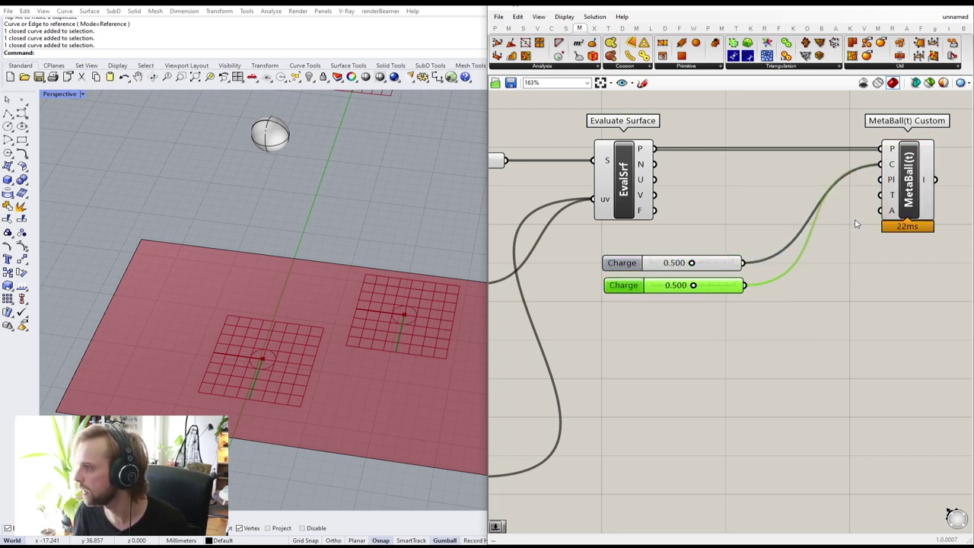
{"action": "left_click_drag", "start_coordinate": [713, 289], "coordinate": [710, 283]}
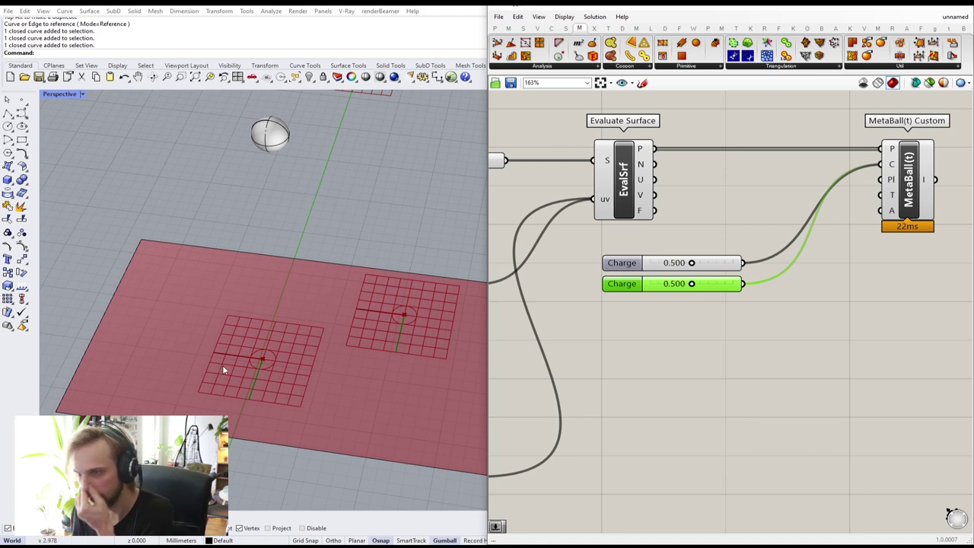
- Set the lower MD Slider's point to 0.32 ; 0.38 and inspect the metaball curves around the two surface points
{"action": "scroll", "coordinate": [270, 357], "scroll_direction": "up", "scroll_amount": 5}
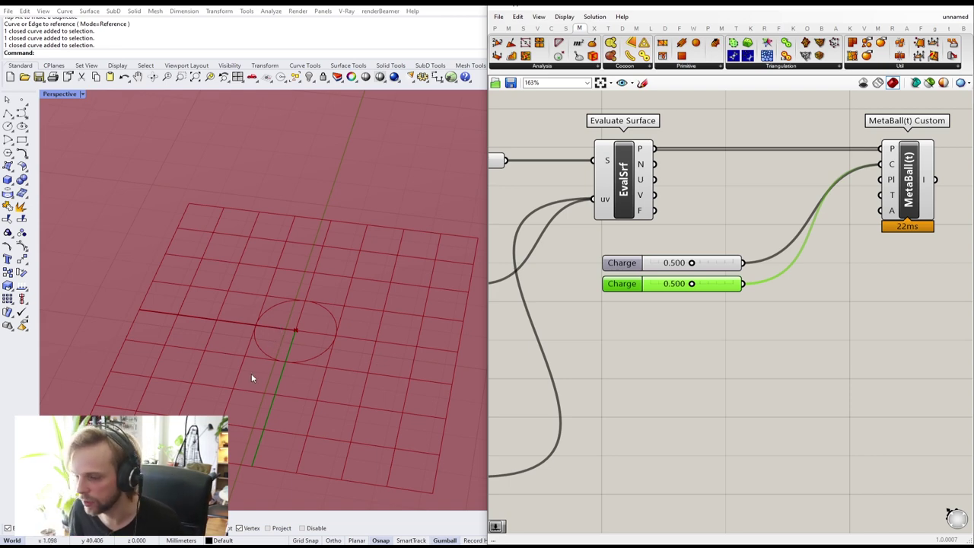
{"action": "scroll", "coordinate": [311, 294], "scroll_direction": "down", "scroll_amount": 12}
{"action": "right_click_drag", "start_coordinate": [328, 289], "coordinate": [325, 306]}
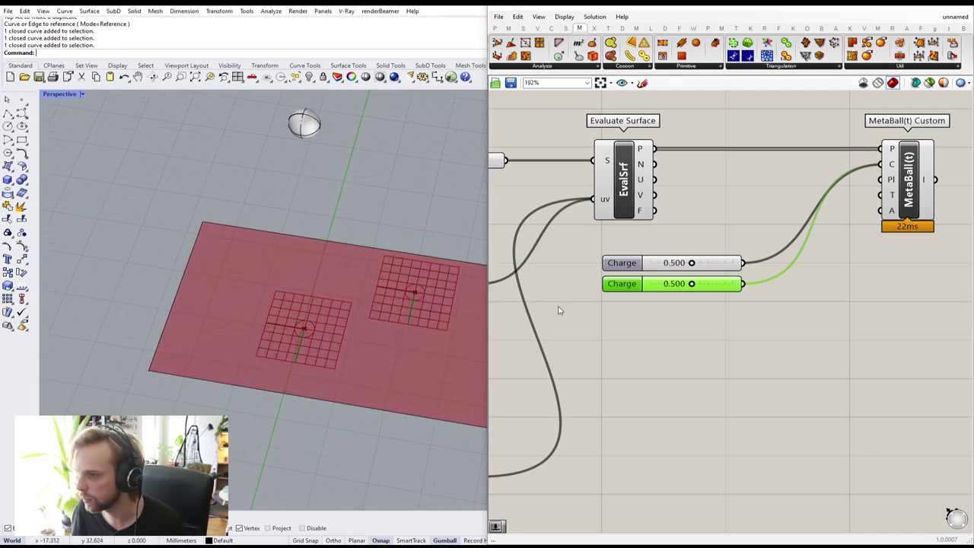
{"action": "scroll", "coordinate": [633, 337], "scroll_direction": "up", "scroll_amount": 1}
{"action": "right_click_drag", "start_coordinate": [632, 337], "coordinate": [860, 238]}
{"action": "scroll", "coordinate": [860, 238], "scroll_direction": "down", "scroll_amount": 3}
{"action": "scroll", "coordinate": [692, 352], "scroll_direction": "up", "scroll_amount": 4}
{"action": "right_click_drag", "start_coordinate": [700, 321], "coordinate": [721, 288]}
{"action": "scroll", "coordinate": [581, 233], "scroll_direction": "up", "scroll_amount": 2}
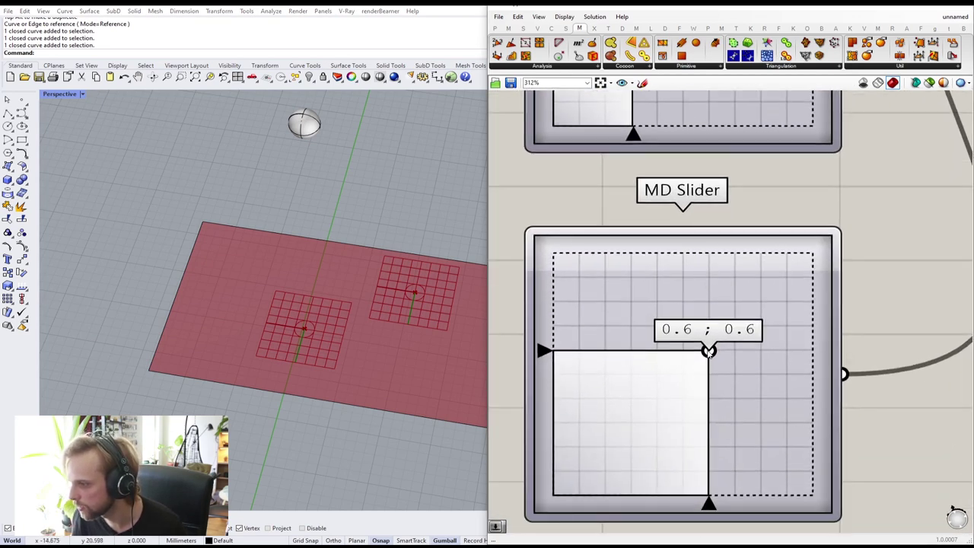
{"action": "left_click_drag", "start_coordinate": [709, 351], "coordinate": [636, 402]}
{"action": "scroll", "coordinate": [450, 320], "scroll_direction": "up", "scroll_amount": 5}
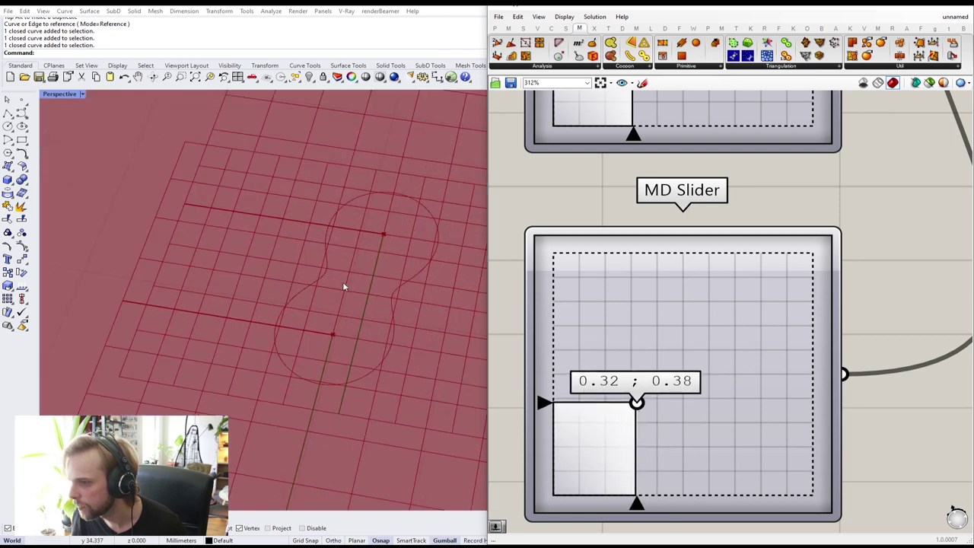
{"action": "scroll", "coordinate": [343, 286], "scroll_direction": "up", "scroll_amount": 5}
{"action": "scroll", "coordinate": [330, 304], "scroll_direction": "down", "scroll_amount": 5}
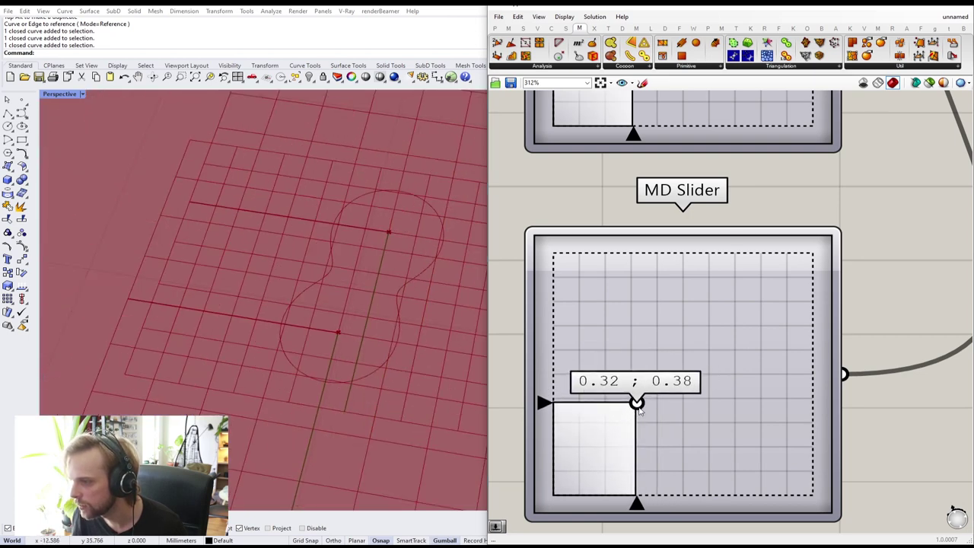
- Set the lower MD Slider's point to 0.54 ; 0.62 and check the metaball curves on the rectangle
{"action": "left_click_drag", "start_coordinate": [638, 408], "coordinate": [689, 342]}
{"action": "scroll", "coordinate": [688, 339], "scroll_direction": "down", "scroll_amount": 6}
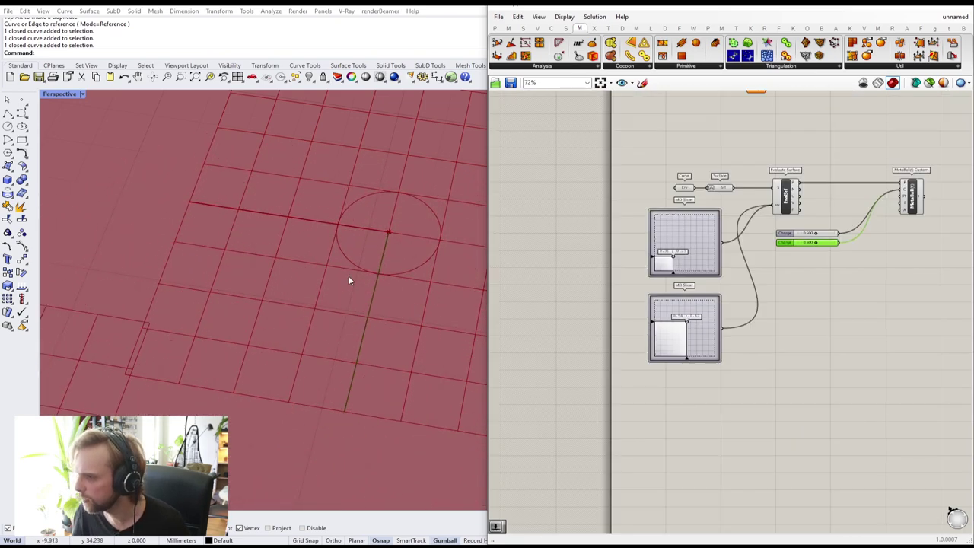
{"action": "scroll", "coordinate": [350, 280], "scroll_direction": "down", "scroll_amount": 12}
{"action": "scroll", "coordinate": [310, 279], "scroll_direction": "up", "scroll_amount": 7}
{"action": "right_click_drag", "start_coordinate": [320, 289], "coordinate": [336, 308]}
- Set both Charge sliders to 1.000
{"action": "right_click_drag", "start_coordinate": [804, 245], "coordinate": [693, 288]}
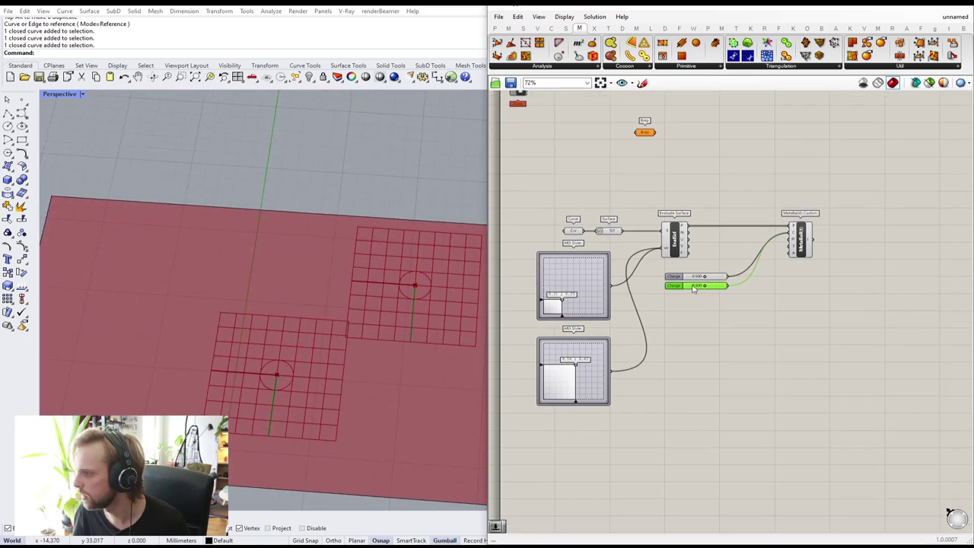
{"action": "scroll", "coordinate": [692, 287], "scroll_direction": "up", "scroll_amount": 6}
{"action": "left_click_drag", "start_coordinate": [707, 290], "coordinate": [858, 287]}
{"action": "left_click_drag", "start_coordinate": [711, 329], "coordinate": [815, 390]}
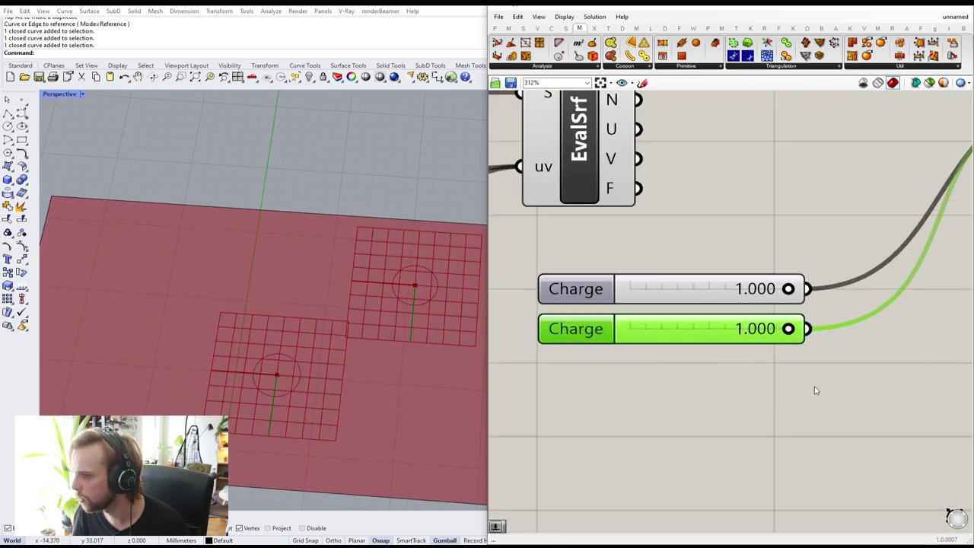
{"action": "scroll", "coordinate": [753, 297], "scroll_direction": "down", "scroll_amount": 5}
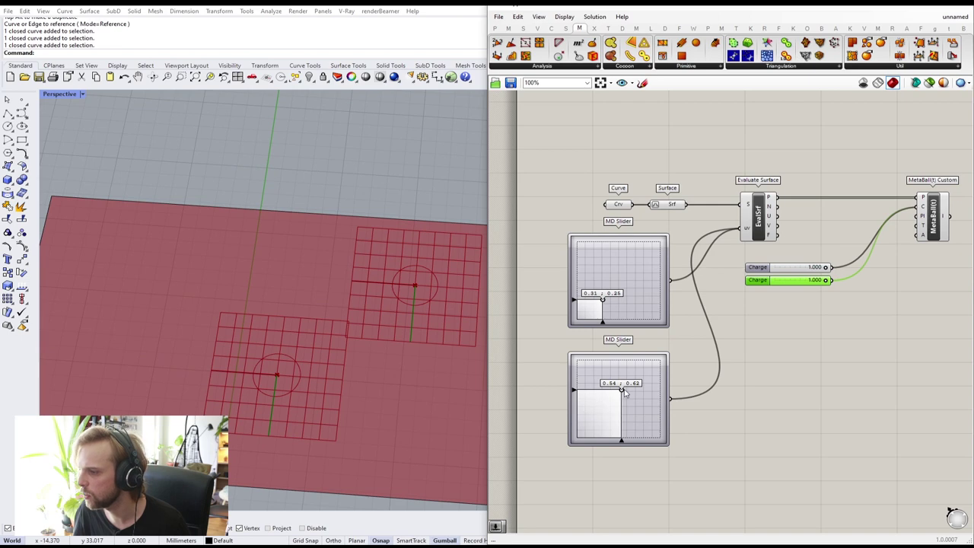
- Move the eye geometry in the Rhino viewport closer to the edge of the rectangle surface
{"action": "scroll", "coordinate": [341, 141], "scroll_direction": "down", "scroll_amount": 10}
{"action": "right_click_drag", "start_coordinate": [342, 141], "coordinate": [333, 276], "text": "shift"}
{"action": "scroll", "coordinate": [297, 230], "scroll_direction": "up", "scroll_amount": 5}
{"action": "right_click_drag", "start_coordinate": [297, 231], "coordinate": [280, 221]}
{"action": "scroll", "coordinate": [272, 210], "scroll_direction": "up", "scroll_amount": 2}
{"action": "left_click", "coordinate": [275, 204]}
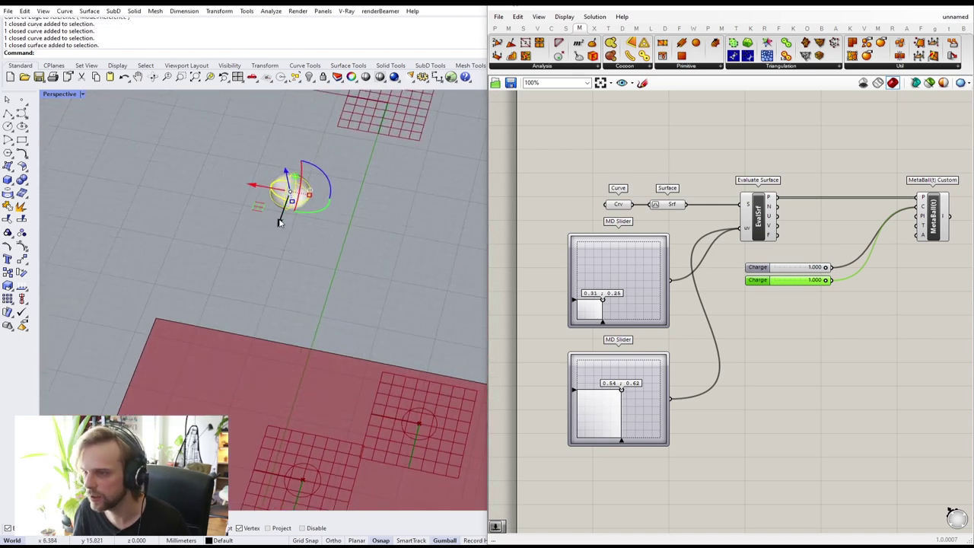
{"action": "left_click_drag", "start_coordinate": [279, 222], "coordinate": [324, 346]}
{"action": "left_click", "coordinate": [402, 339]}
{"action": "right_click_drag", "start_coordinate": [402, 340], "coordinate": [278, 312]}
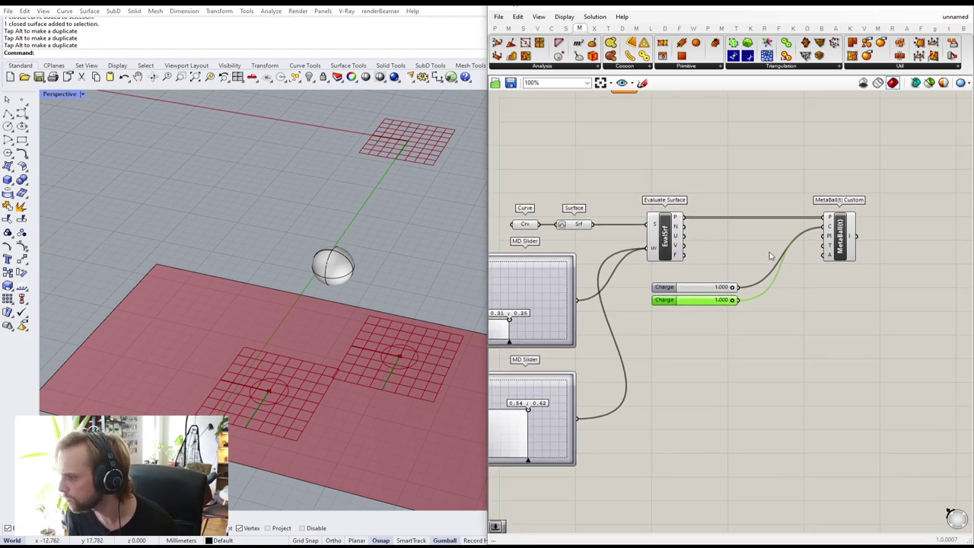
- Nudge MetaBall(t) Custom into line with Evaluate Surface's P output and read the descriptions of its remaining inputs
{"action": "left_click", "coordinate": [831, 256]}
{"action": "scroll", "coordinate": [831, 256], "scroll_direction": "up", "scroll_amount": 3}
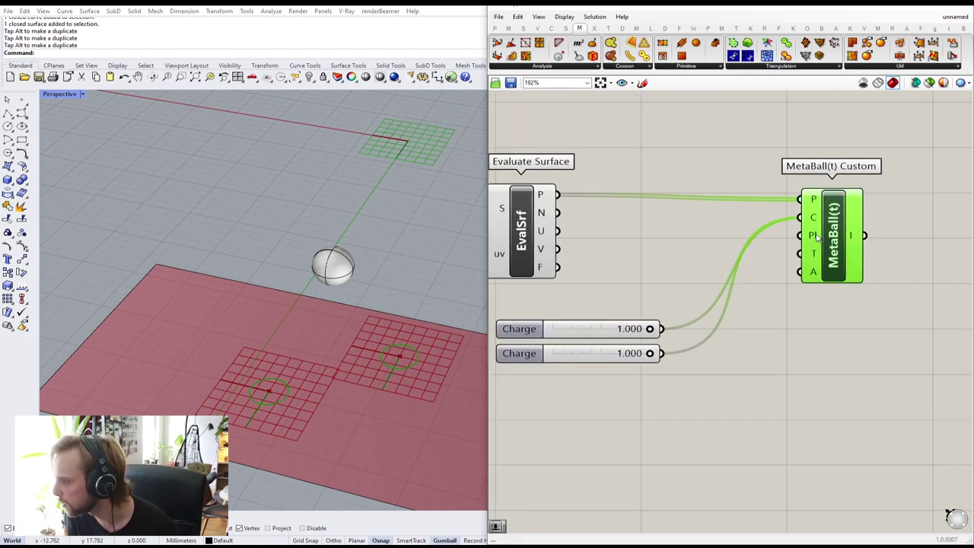
{"action": "left_click_drag", "start_coordinate": [817, 238], "coordinate": [822, 234]}
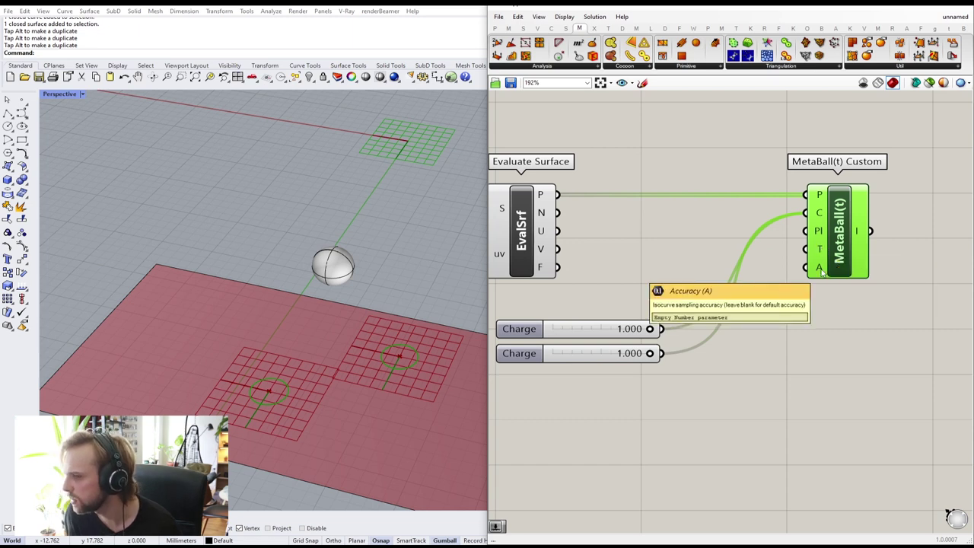
- Move the two Charge sliders together into the gap between Evaluate Surface and MetaBall(t) Custom
{"action": "left_click_drag", "start_coordinate": [620, 382], "coordinate": [674, 248]}
{"action": "left_click_drag", "start_coordinate": [591, 398], "coordinate": [575, 304]}
{"action": "left_click_drag", "start_coordinate": [580, 328], "coordinate": [667, 220]}
{"action": "left_click", "coordinate": [685, 295]}
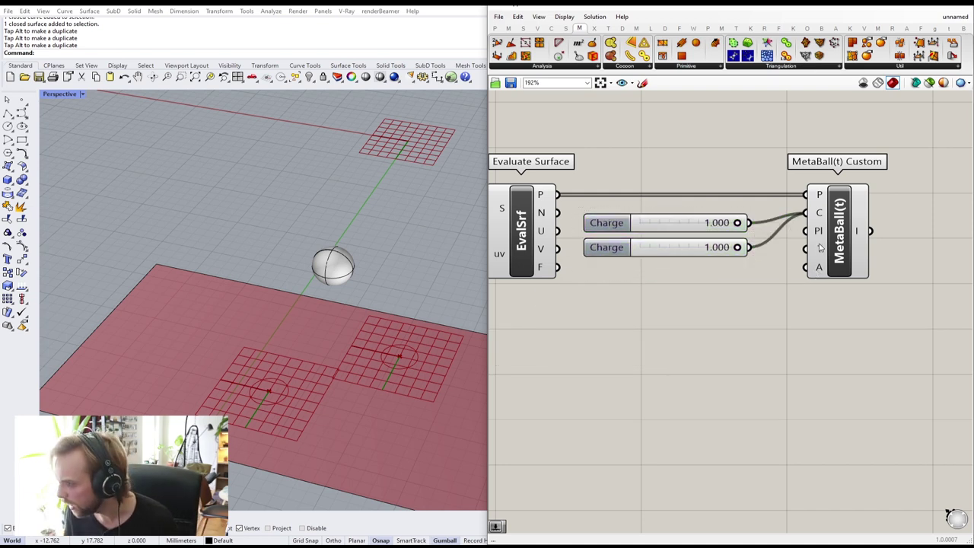
- Look through the transform components and place a Splop component on the canvas beyond MetaBall(t) Custom
{"action": "right_click_drag", "start_coordinate": [880, 228], "coordinate": [712, 239]}
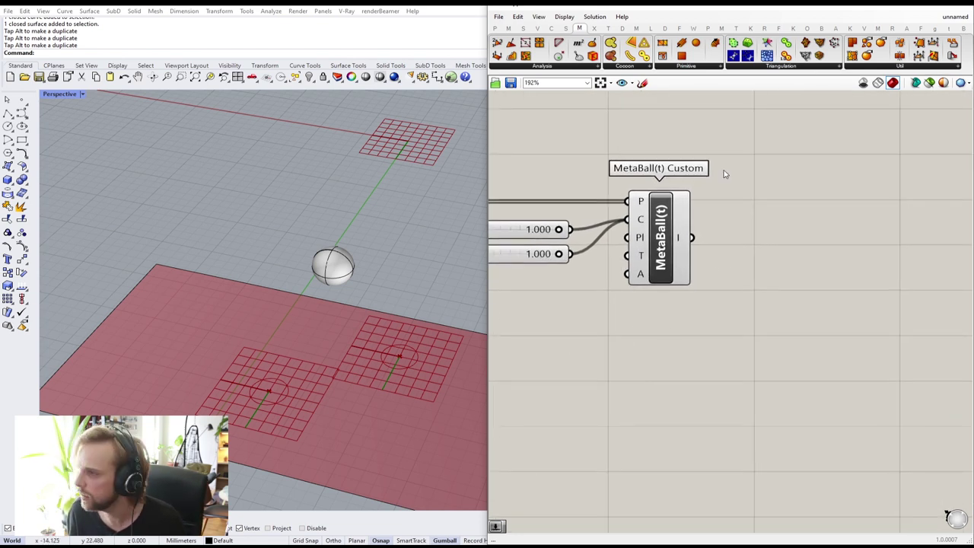
{"action": "left_click", "coordinate": [608, 28]}
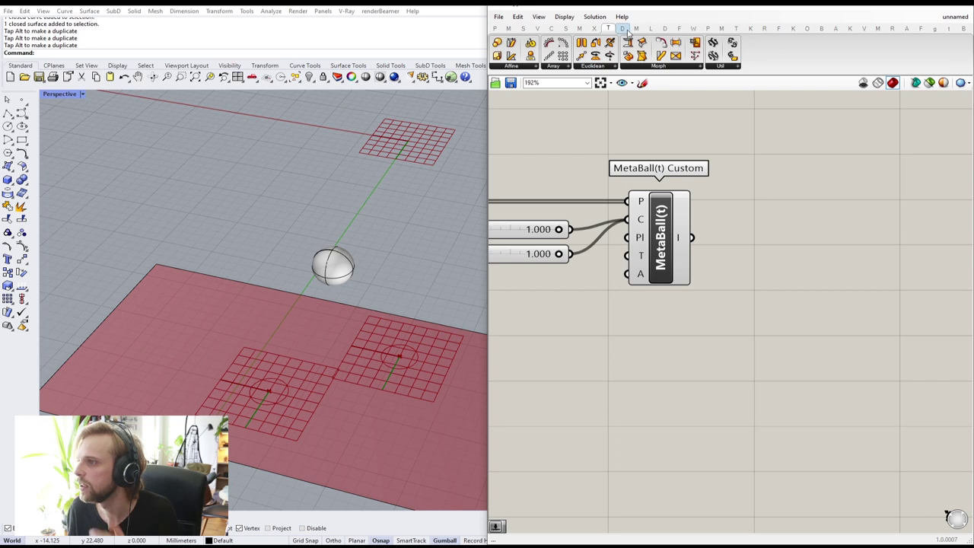
{"action": "left_click", "coordinate": [511, 67]}
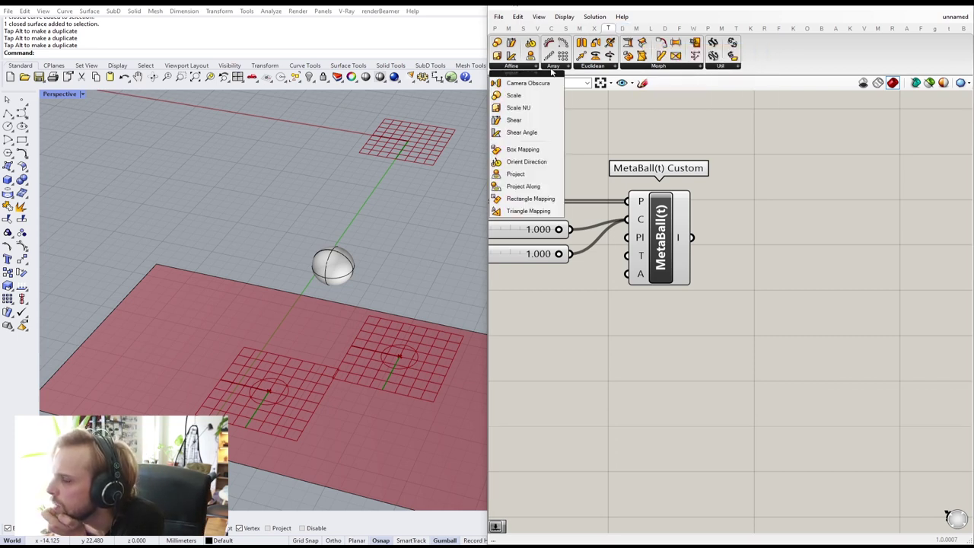
{"action": "left_click", "coordinate": [562, 66]}
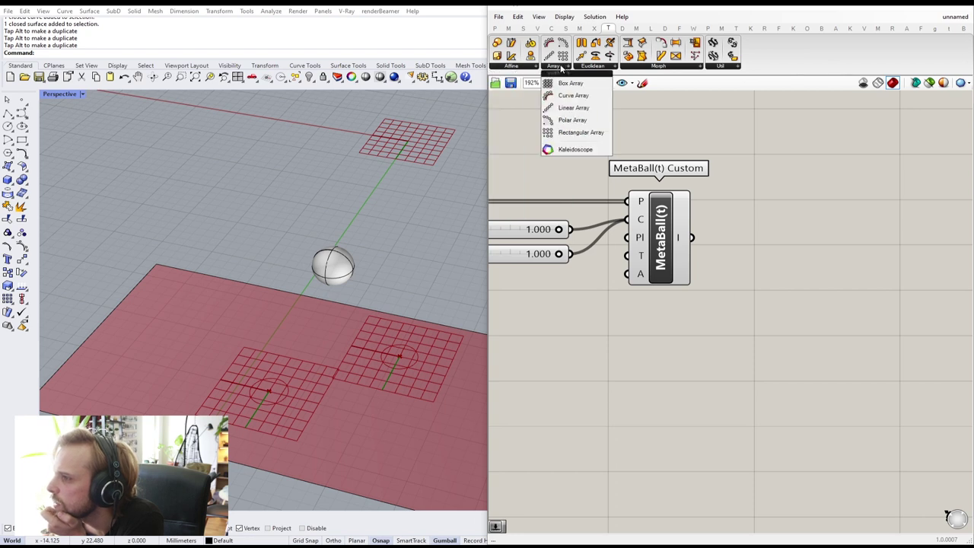
{"action": "left_click", "coordinate": [592, 67]}
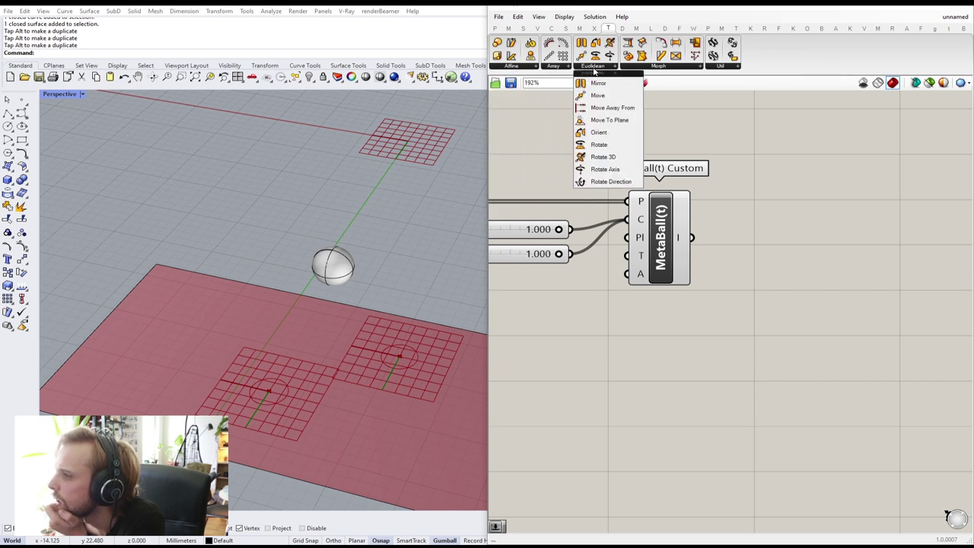
{"action": "left_click", "coordinate": [638, 68]}
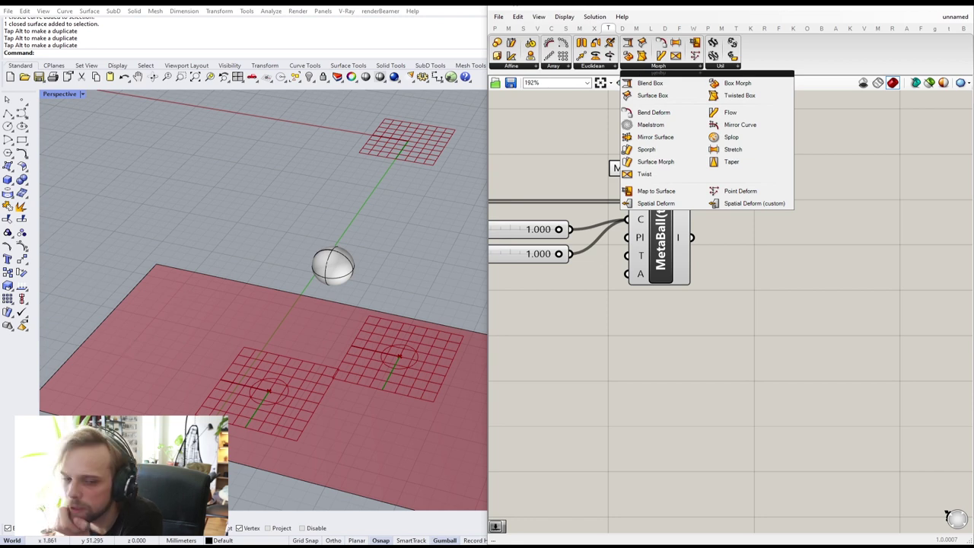
{"action": "left_click", "coordinate": [344, 254]}
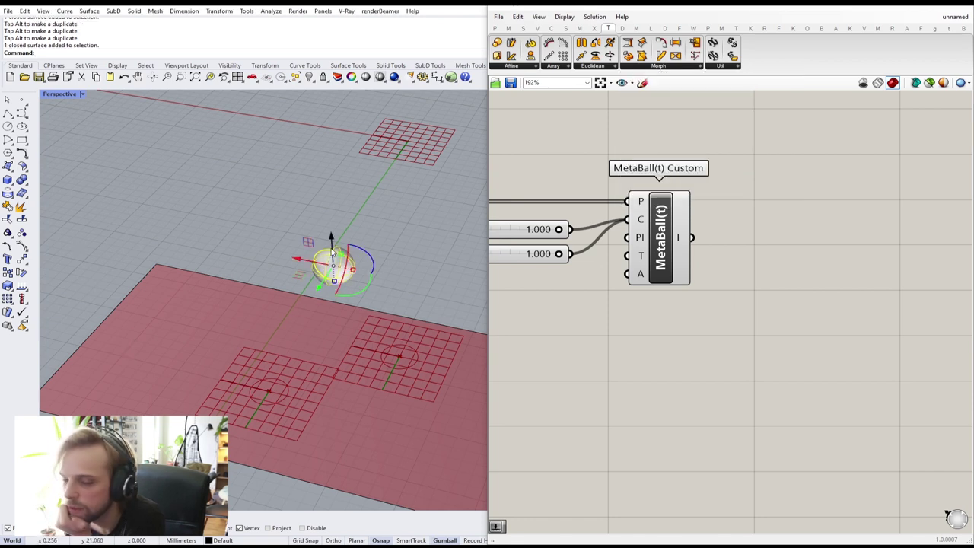
{"action": "left_click", "coordinate": [653, 67]}
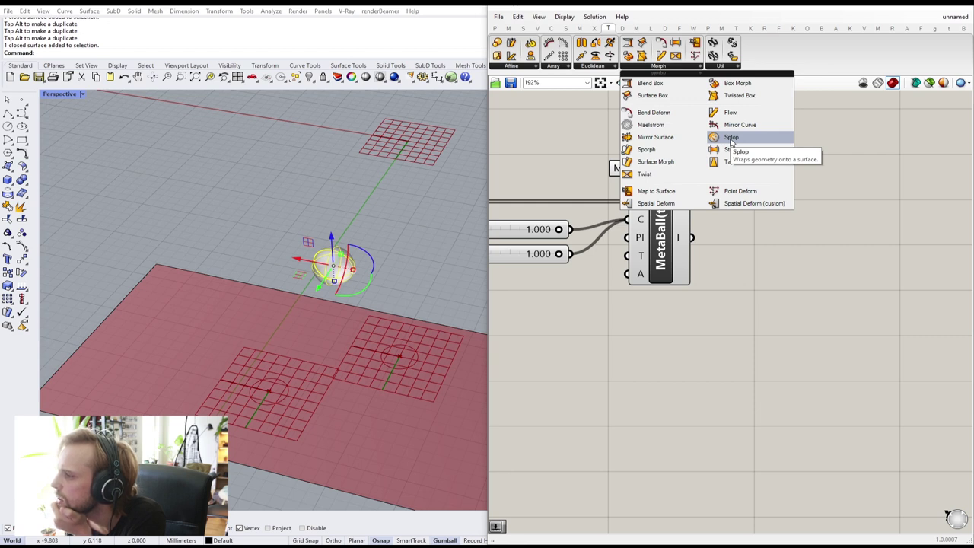
{"action": "left_click", "coordinate": [743, 139]}
{"action": "left_click", "coordinate": [806, 160]}
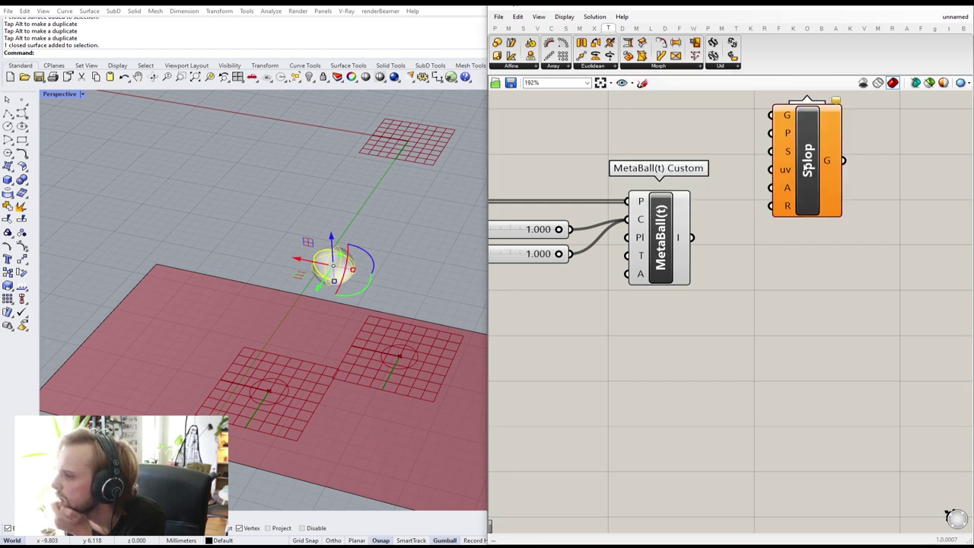
- Add a Sporph component and a Surface Morph component in a column below Splop
{"action": "left_click", "coordinate": [652, 70]}
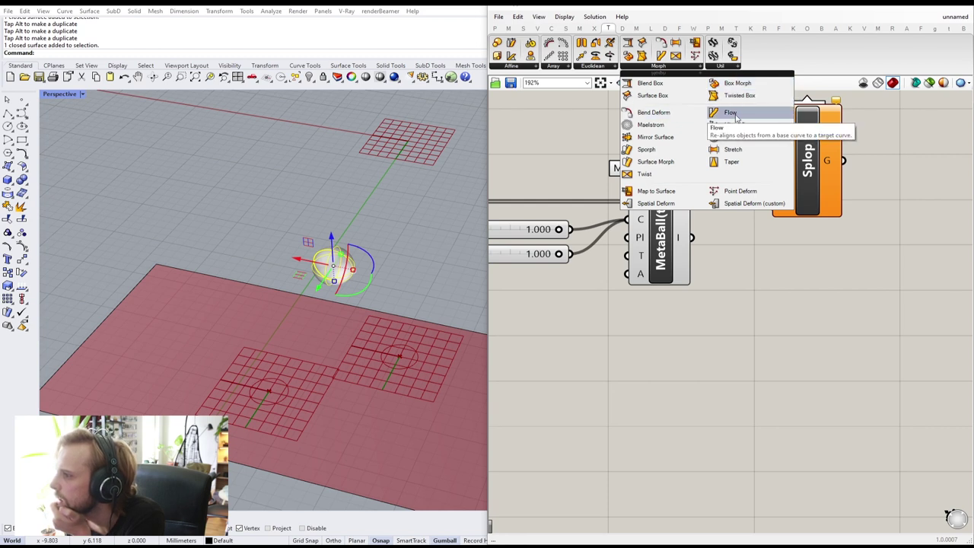
{"action": "left_click", "coordinate": [647, 149]}
{"action": "left_click", "coordinate": [681, 175]}
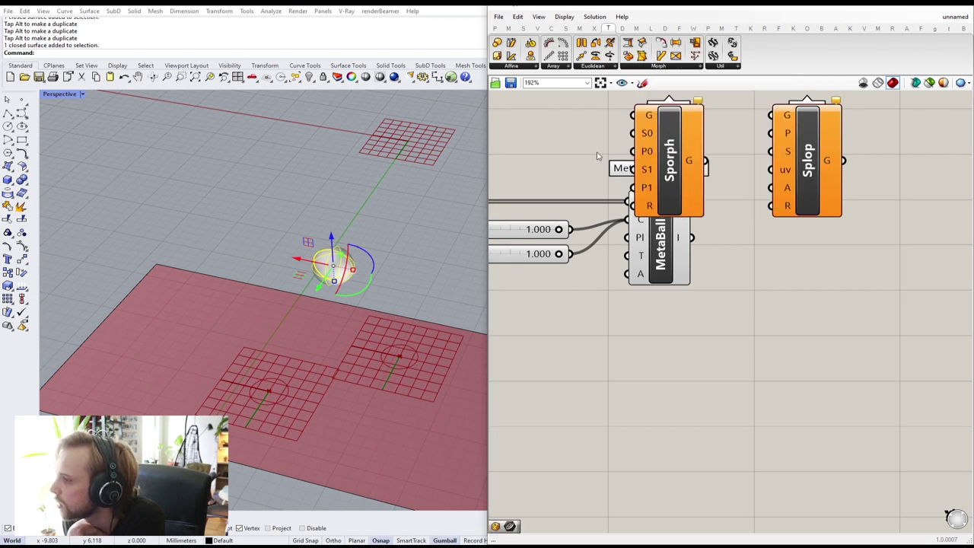
{"action": "left_click_drag", "start_coordinate": [691, 190], "coordinate": [799, 327]}
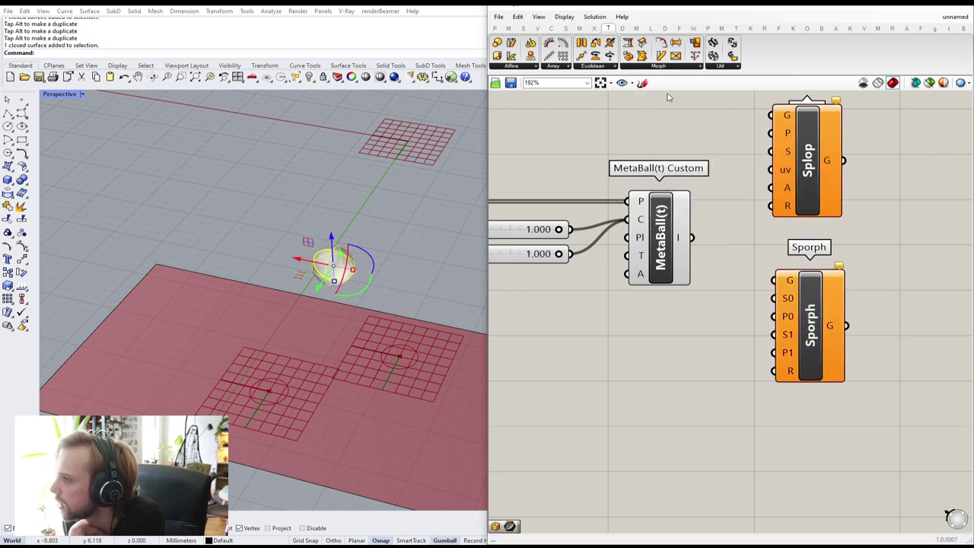
{"action": "left_click", "coordinate": [658, 66]}
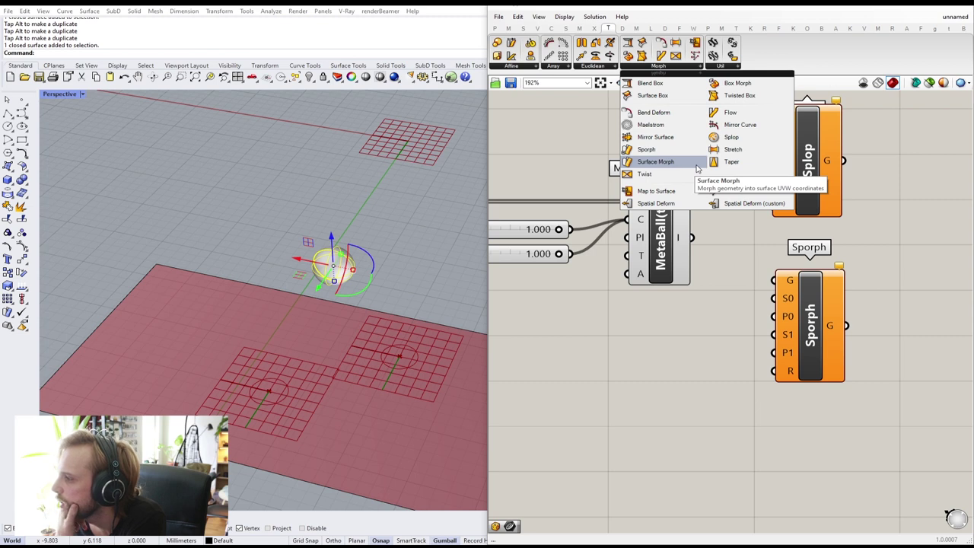
{"action": "left_click_drag", "start_coordinate": [697, 163], "coordinate": [795, 411]}
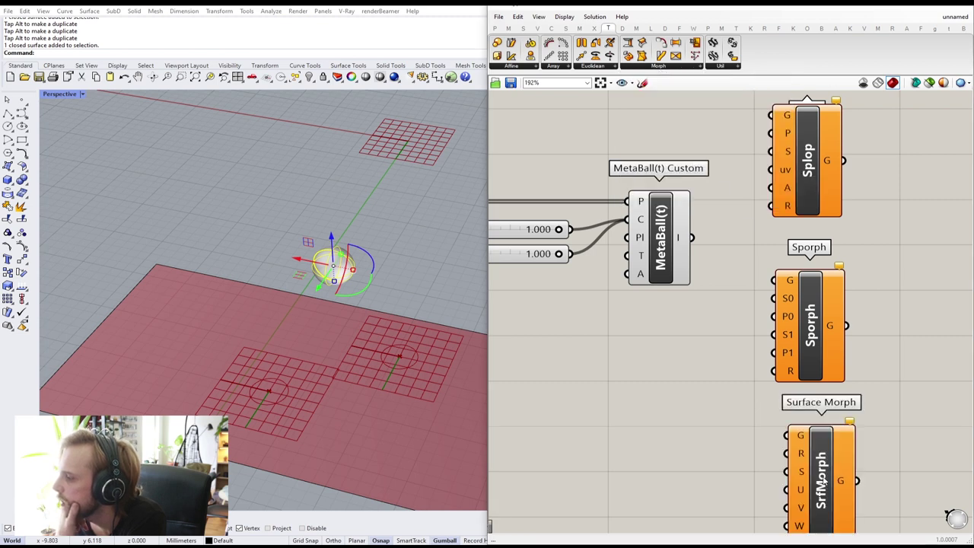
- Shift Splop, Sporph and Surface Morph together slightly farther from MetaBall(t) Custom
{"action": "left_click", "coordinate": [635, 69]}
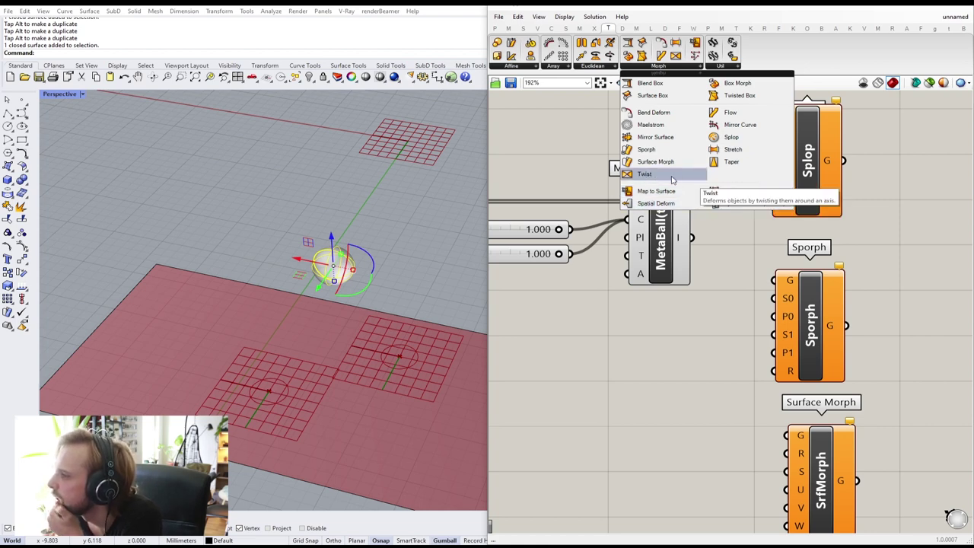
{"action": "scroll", "coordinate": [687, 282], "scroll_direction": "down", "scroll_amount": 5}
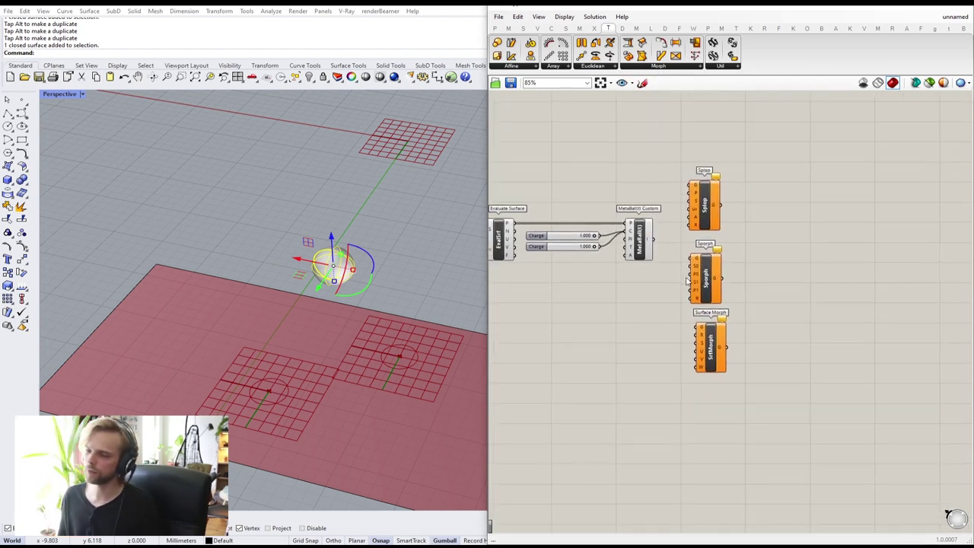
{"action": "left_click_drag", "start_coordinate": [843, 377], "coordinate": [725, 194]}
{"action": "left_click", "coordinate": [821, 175]}
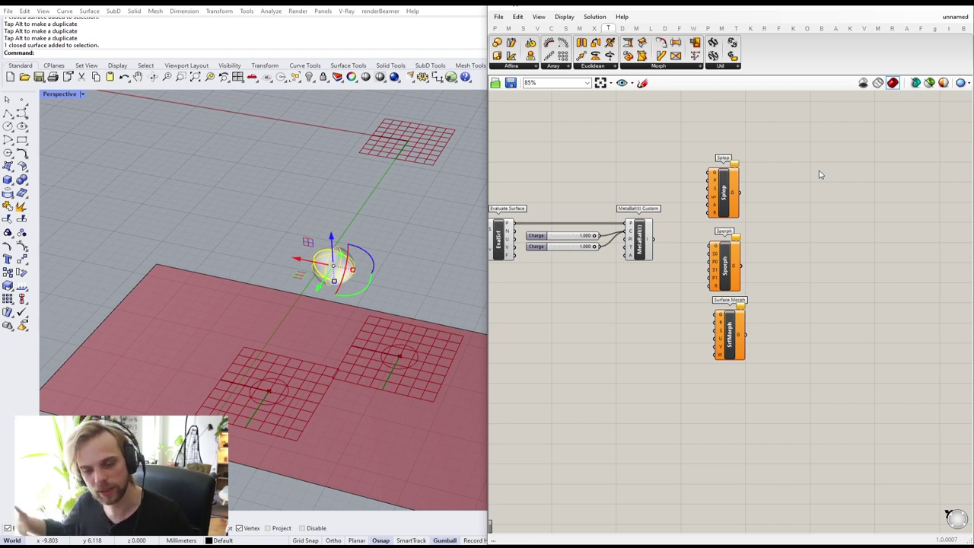
- Connect MetaBall(t) Custom's I output to Splop's G input and nudge MetaBall(t) Custom slightly
{"action": "scroll", "coordinate": [731, 200], "scroll_direction": "up", "scroll_amount": 3}
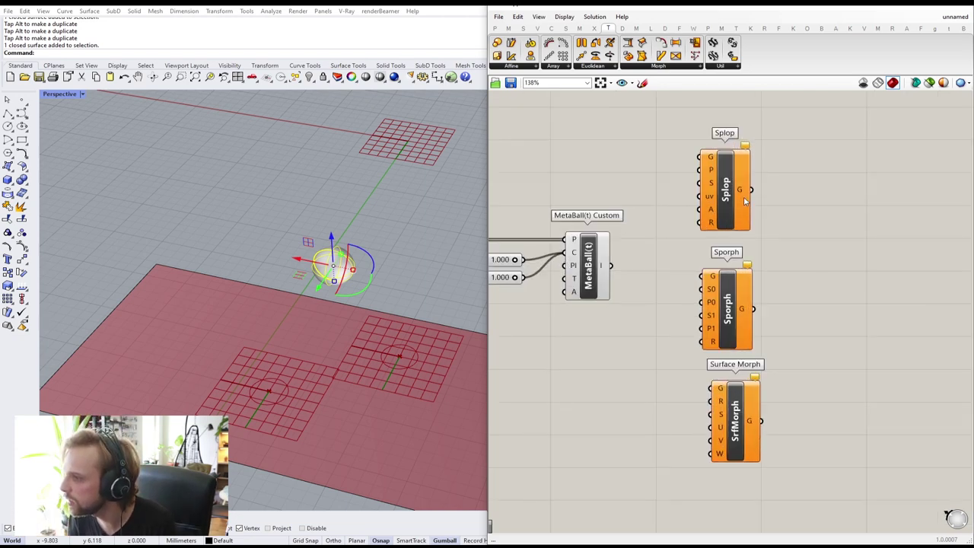
{"action": "right_click_drag", "start_coordinate": [704, 145], "coordinate": [642, 175]}
{"action": "scroll", "coordinate": [640, 171], "scroll_direction": "up", "scroll_amount": 2}
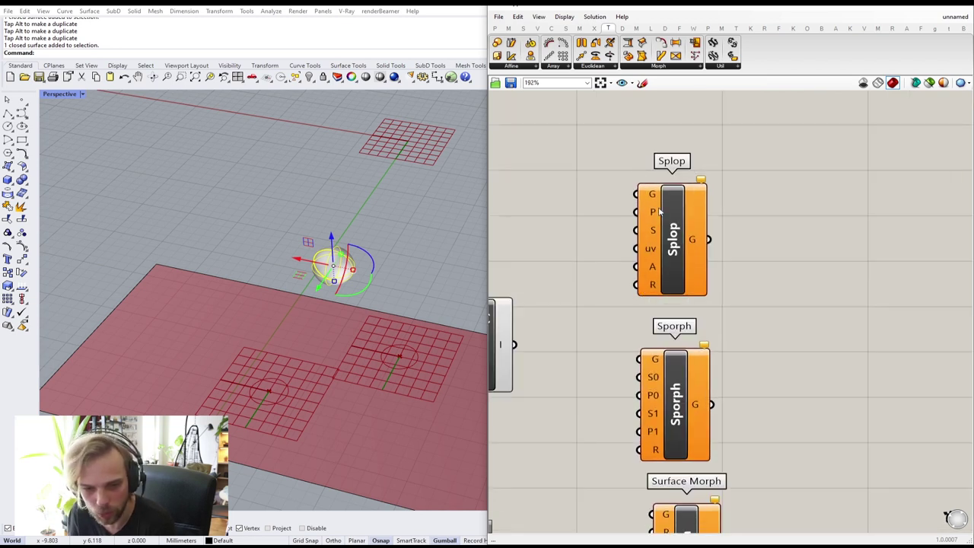
{"action": "mouse_move", "coordinate": [642, 196]}
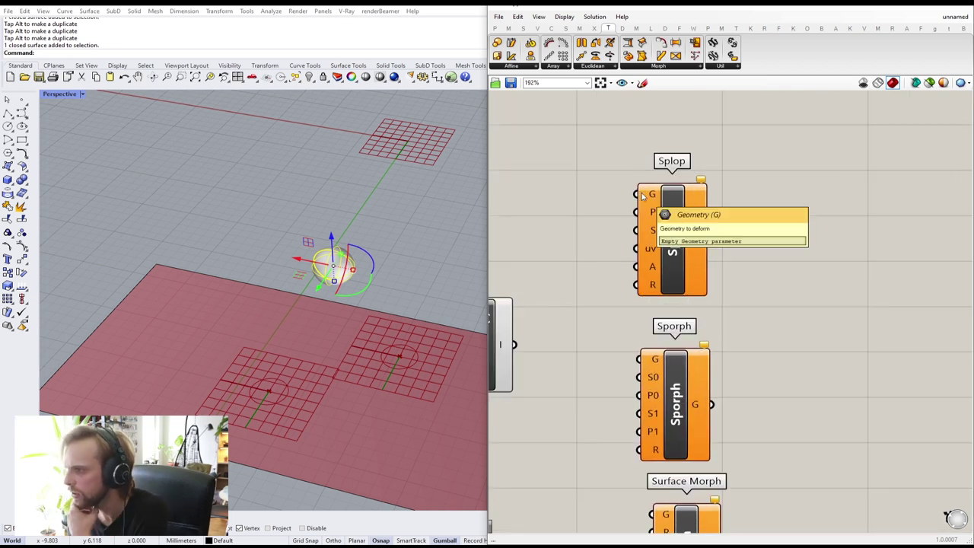
{"action": "right_click_drag", "start_coordinate": [609, 237], "coordinate": [668, 221]}
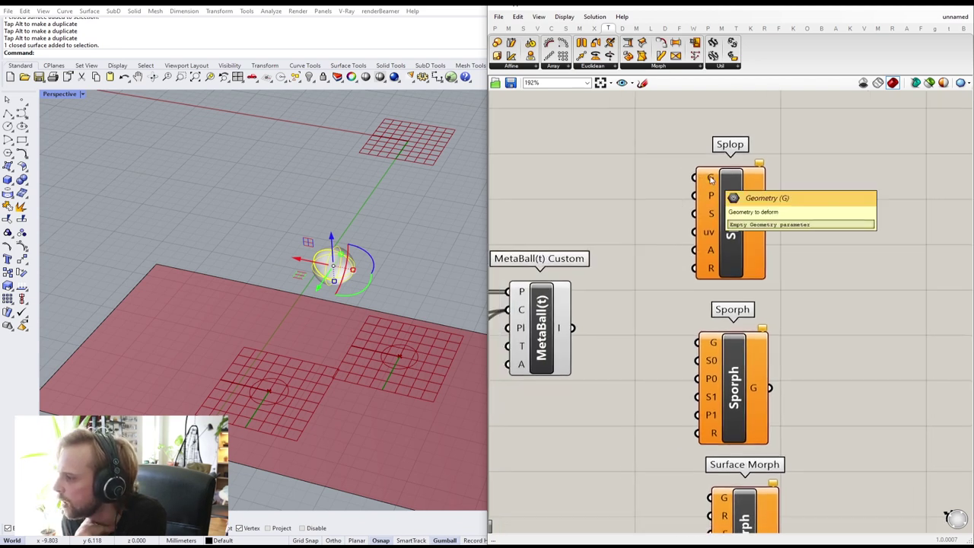
{"action": "left_click_drag", "start_coordinate": [574, 328], "coordinate": [691, 183]}
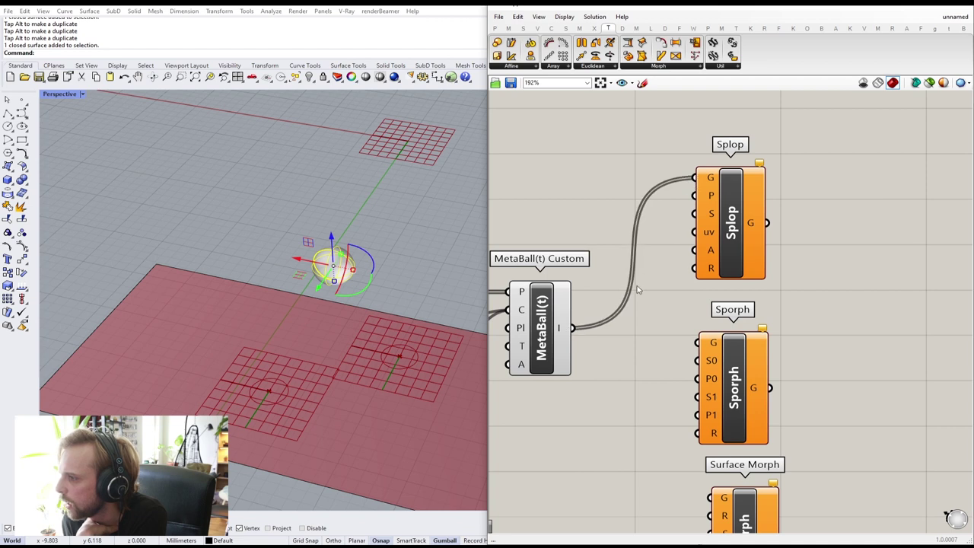
{"action": "left_click_drag", "start_coordinate": [541, 334], "coordinate": [534, 339]}
{"action": "left_click", "coordinate": [578, 204]}
- Add a Brep parameter near Splop and reference the selected eye sphere from Rhino as its single Brep
{"action": "mouse_move", "coordinate": [705, 198]}
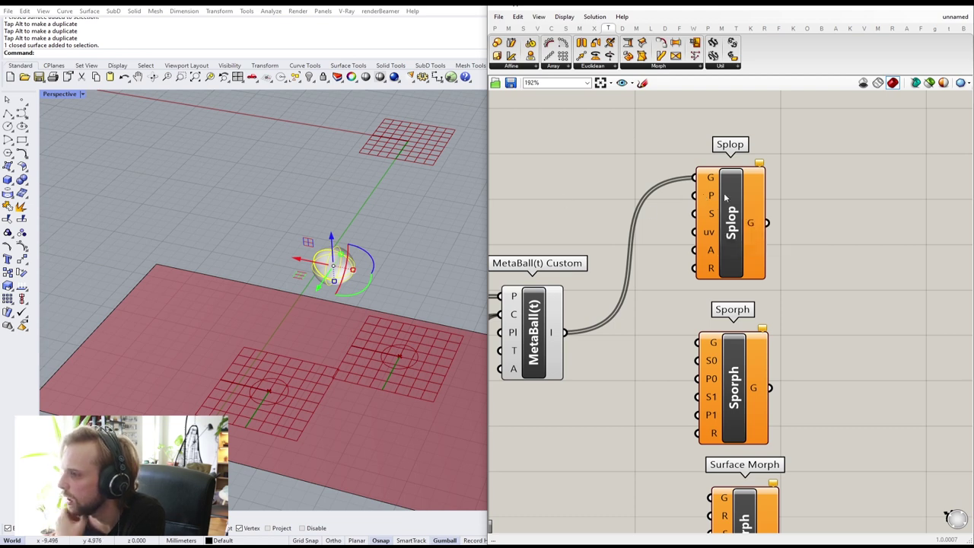
{"action": "mouse_move", "coordinate": [709, 217]}
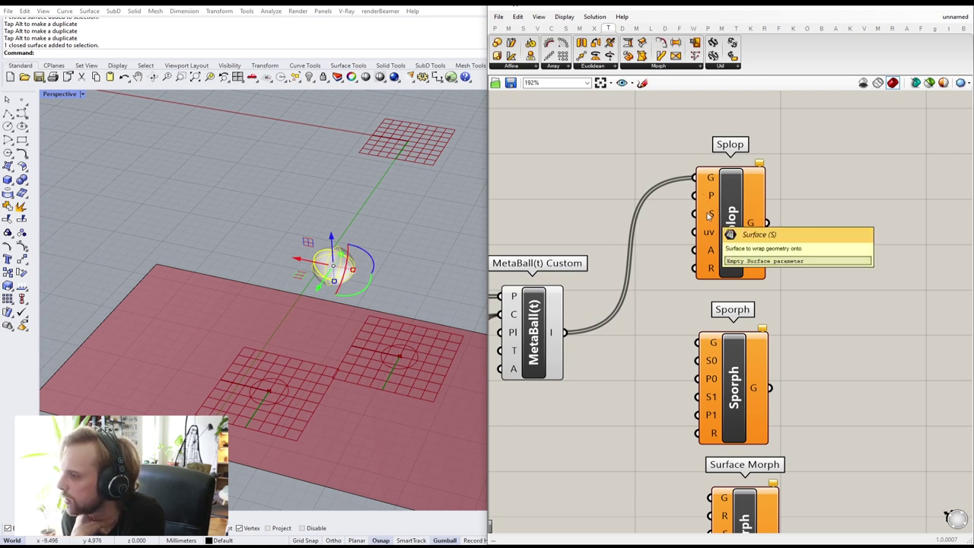
{"action": "scroll", "coordinate": [707, 217], "scroll_direction": "down", "scroll_amount": 2}
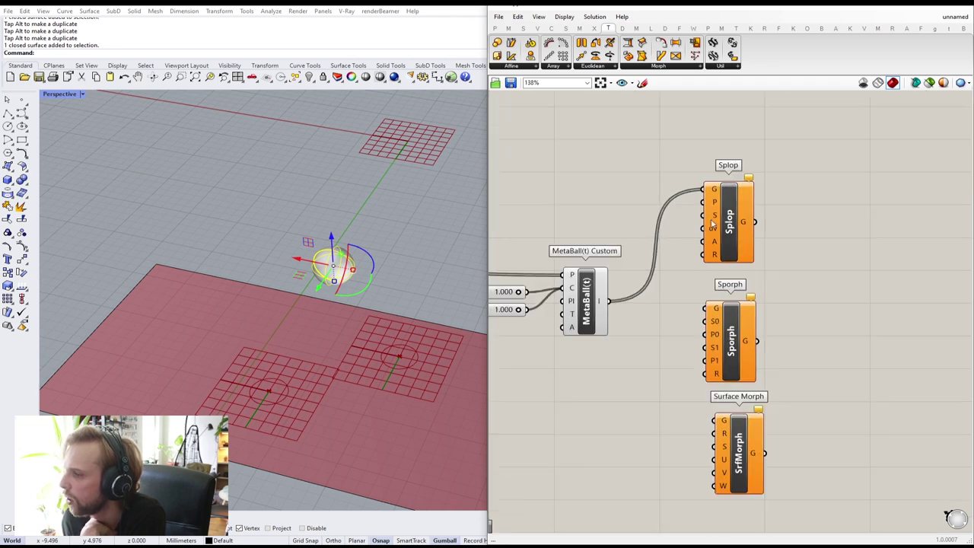
{"action": "double_click", "coordinate": [636, 201]}
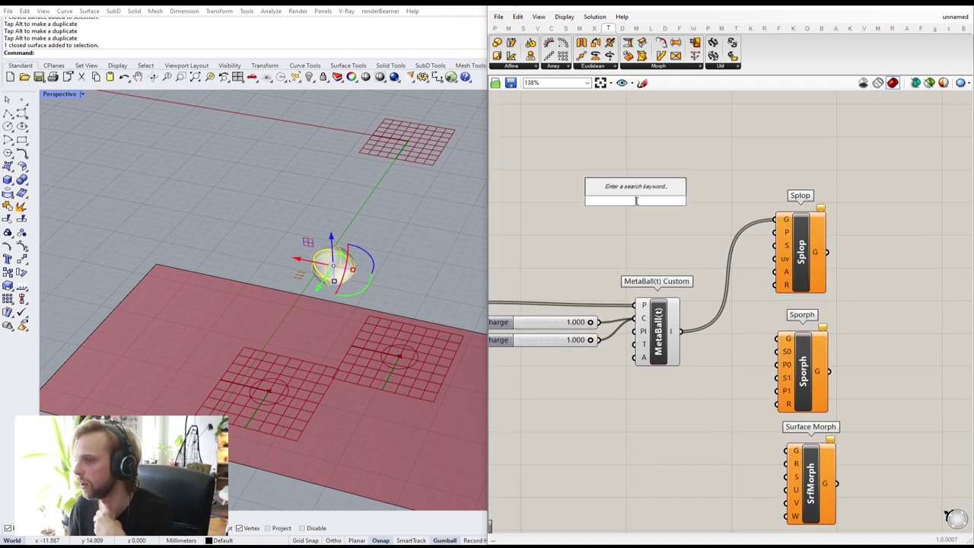
{"action": "type", "text": "spl"}
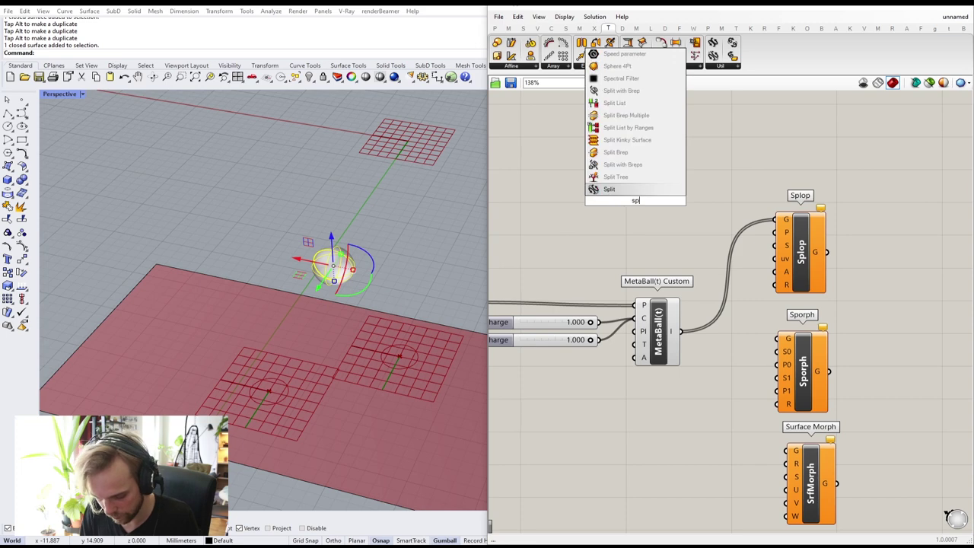
{"action": "key", "text": "BackSpace"}
{"action": "type", "text": "brep"}
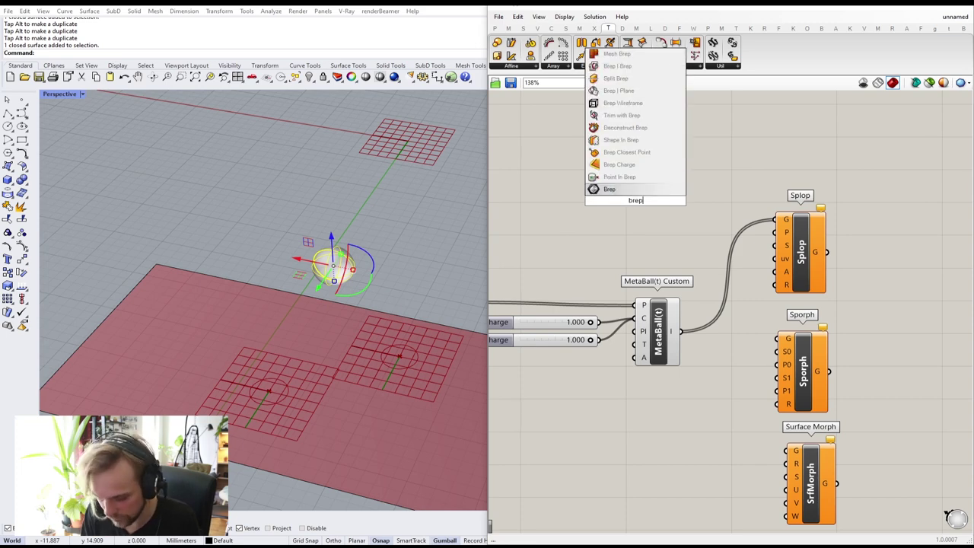
{"action": "key", "text": "Return"}
{"action": "right_click", "coordinate": [638, 202]}
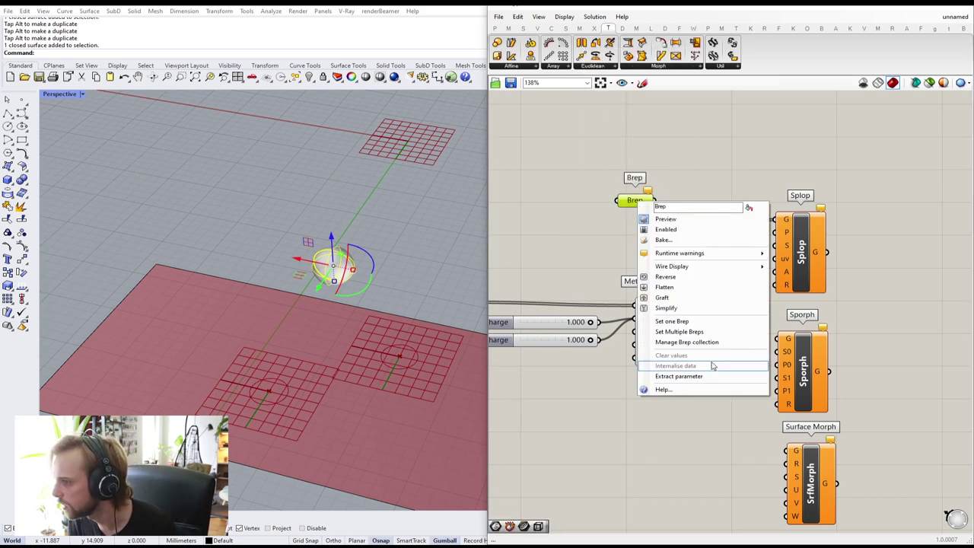
{"action": "left_click", "coordinate": [670, 320]}
- Hide the original eye sphere in the Rhino viewport
{"action": "scroll", "coordinate": [375, 215], "scroll_direction": "up", "scroll_amount": 3}
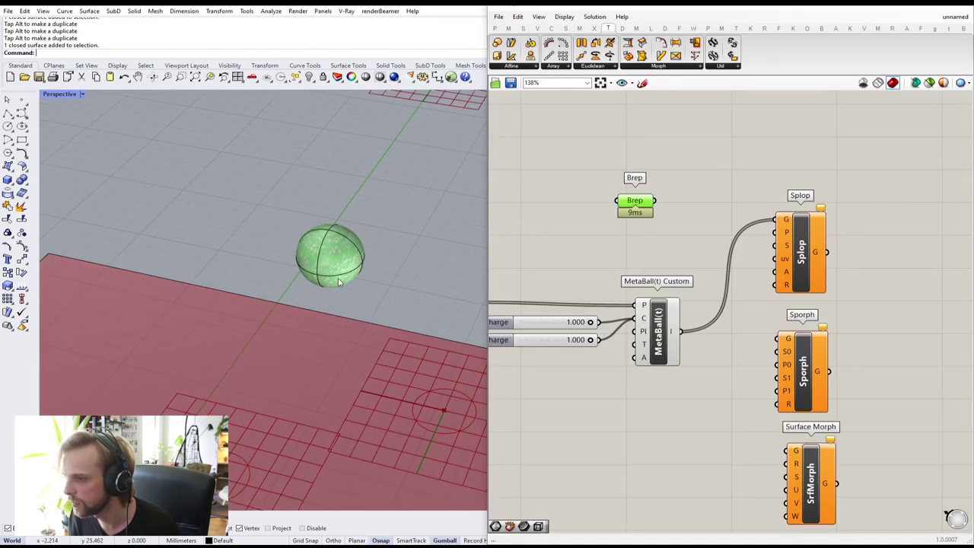
{"action": "left_click", "coordinate": [338, 257]}
{"action": "key", "text": "ctrl+h"}
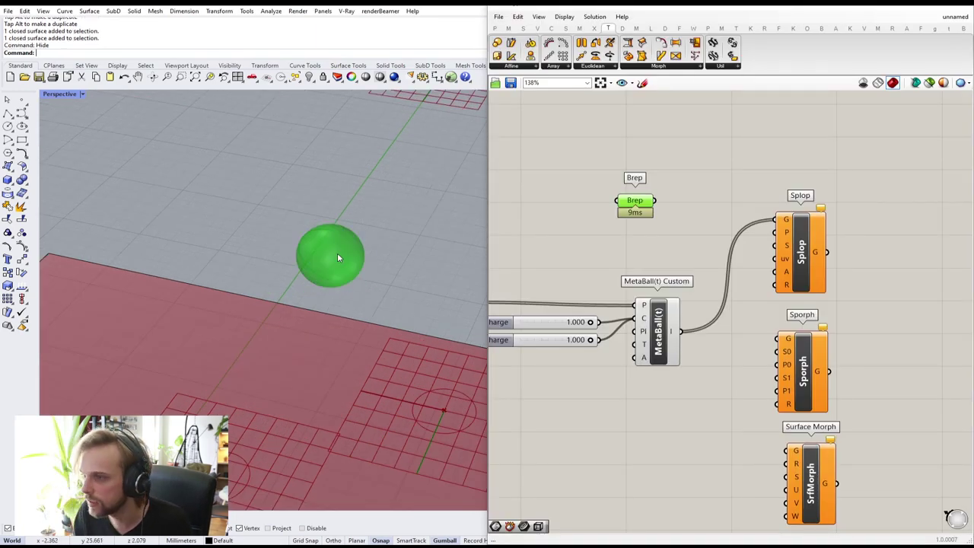
- Connect the Brep parameter to Splop's S input and move it above MetaBall(t) Custom, level with that input
{"action": "left_click_drag", "start_coordinate": [655, 200], "coordinate": [784, 245]}
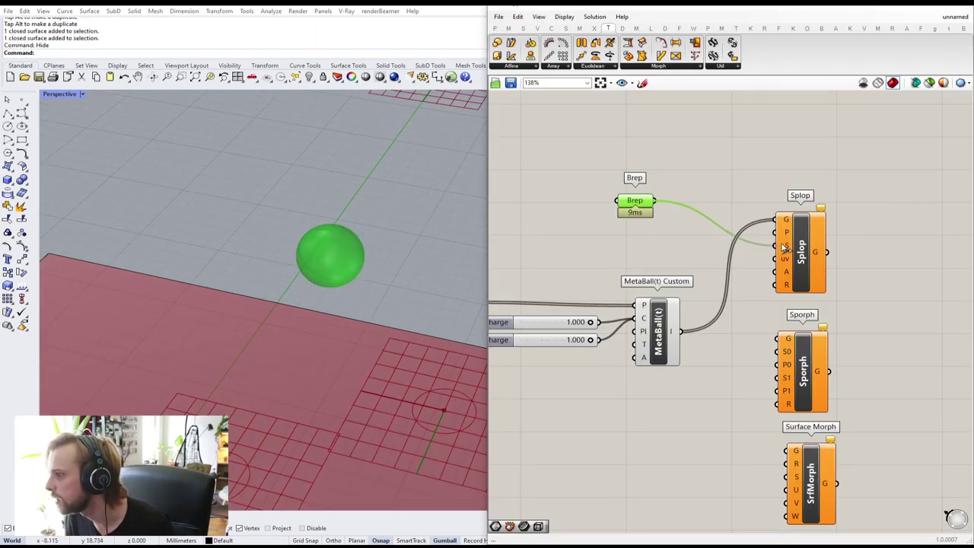
{"action": "left_click_drag", "start_coordinate": [635, 202], "coordinate": [661, 246]}
{"action": "left_click", "coordinate": [616, 220]}
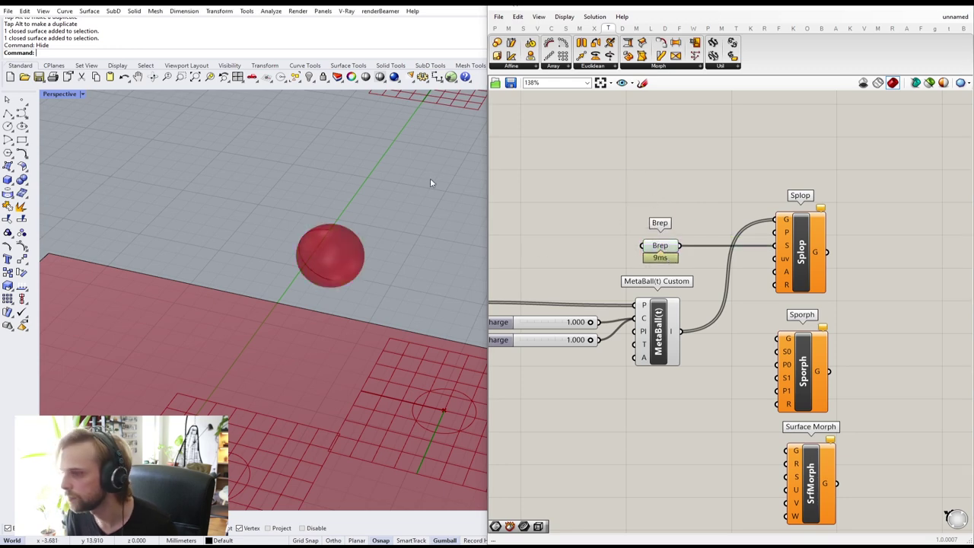
- Move the Splop component farther from its Brep and MetaBall(t) Custom sources to free space before its inputs
{"action": "right_click_drag", "start_coordinate": [969, 346], "coordinate": [872, 339]}
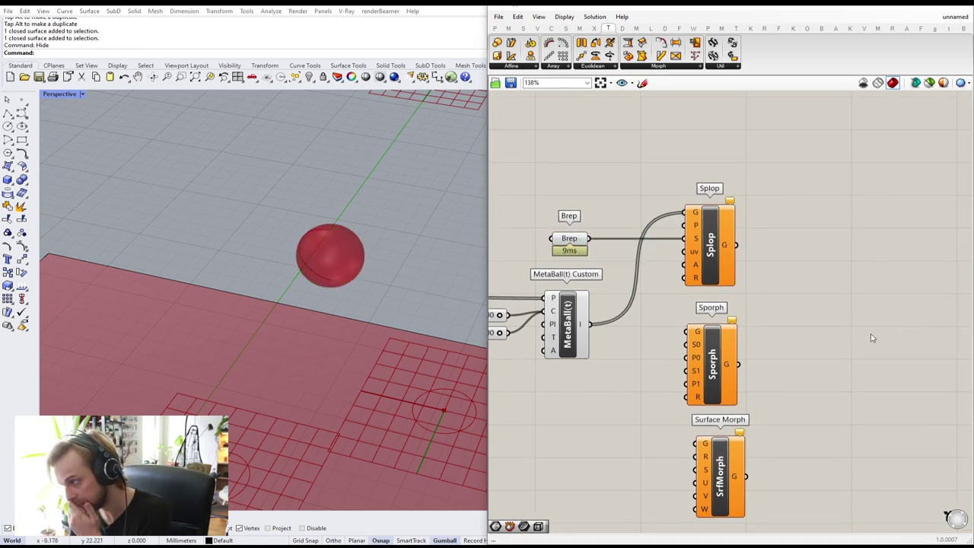
{"action": "scroll", "coordinate": [691, 256], "scroll_direction": "up", "scroll_amount": 2}
{"action": "mouse_move", "coordinate": [689, 257]}
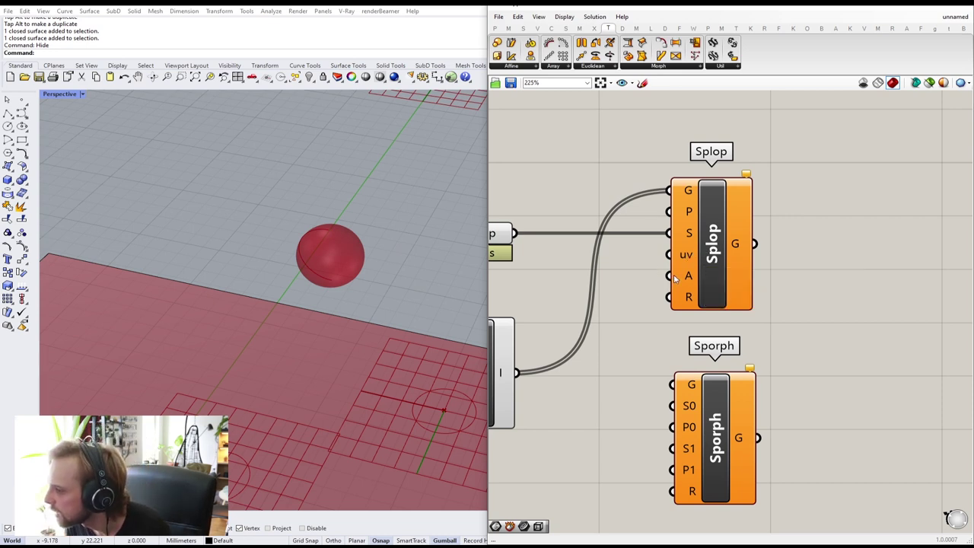
{"action": "left_click_drag", "start_coordinate": [703, 274], "coordinate": [858, 274]}
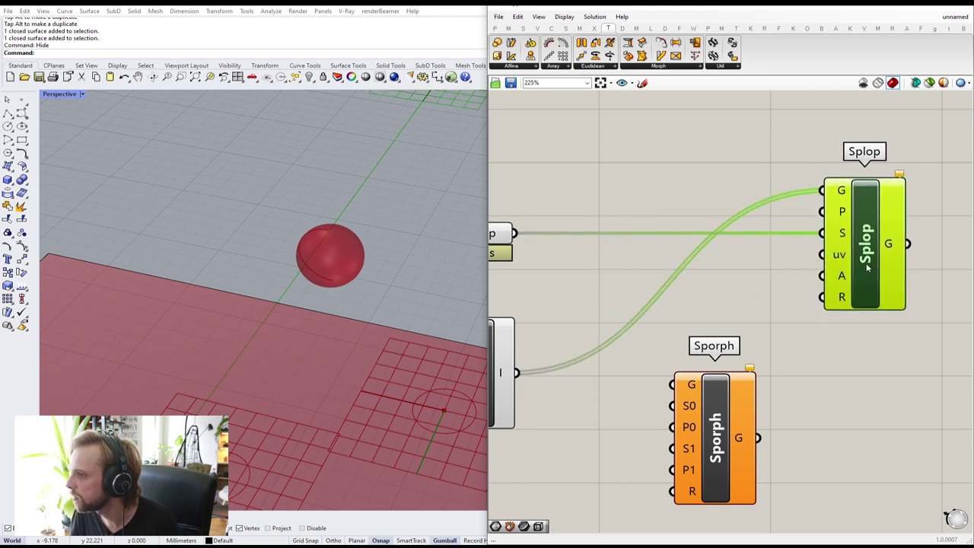
- Add a panel containing 0,0 in the free space beside Splop's inputs
{"action": "right_click_drag", "start_coordinate": [750, 304], "coordinate": [656, 292]}
{"action": "left_click", "coordinate": [657, 292]}
{"action": "double_click", "coordinate": [656, 291]}
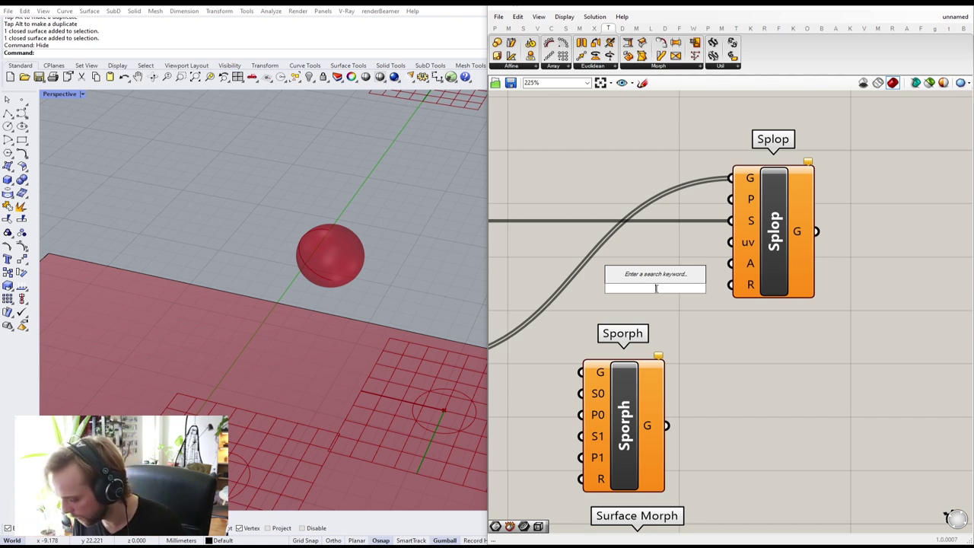
{"action": "type", "text": "//"}
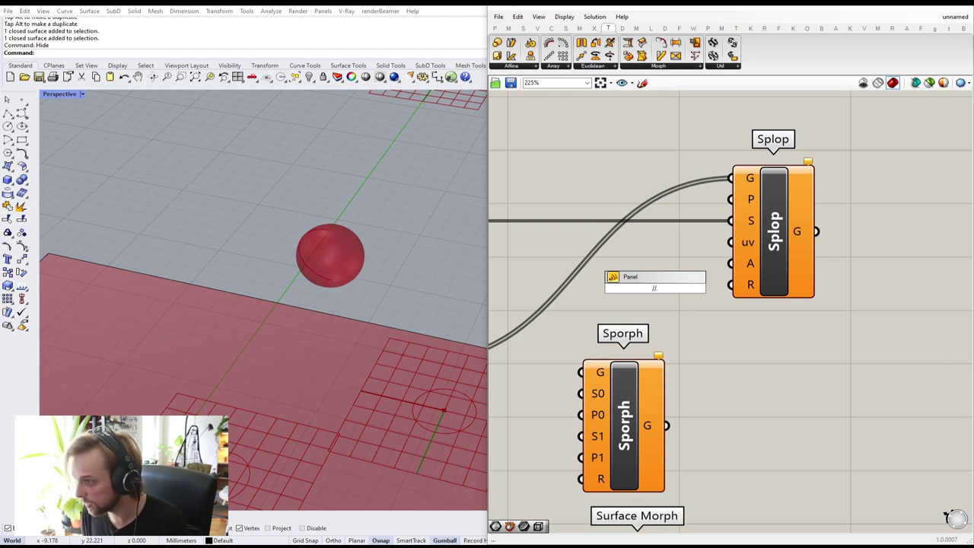
{"action": "type", "text": "0.0"}
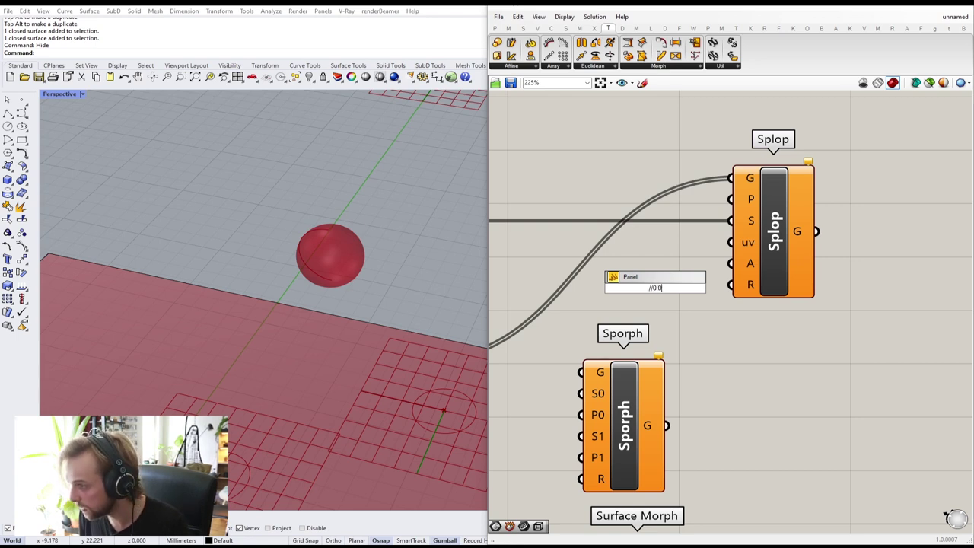
{"action": "key", "text": "Return"}
- Connect the 0,0 panel to Splop's uv input and place it level with that input
{"action": "left_click_drag", "start_coordinate": [682, 287], "coordinate": [729, 242]}
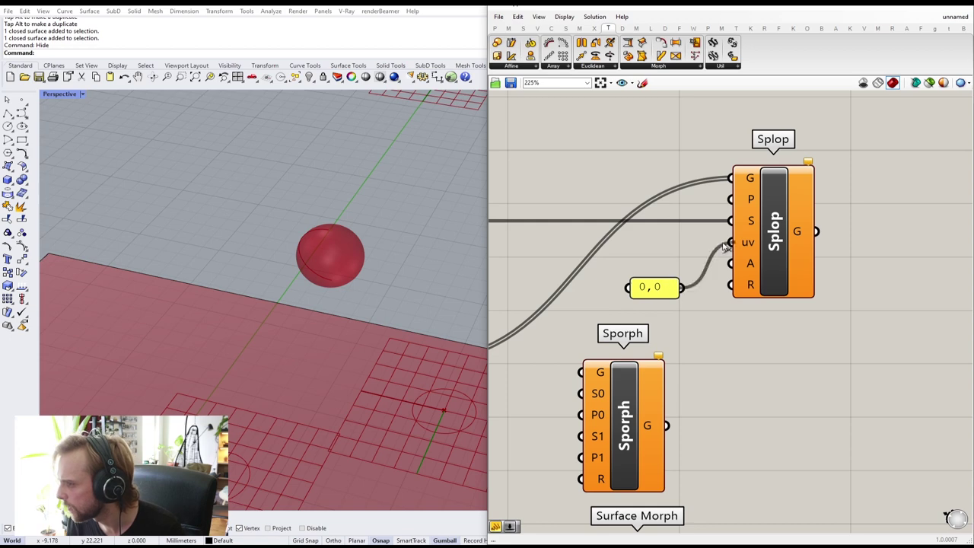
{"action": "left_click_drag", "start_coordinate": [662, 287], "coordinate": [685, 240]}
{"action": "left_click", "coordinate": [571, 293]}
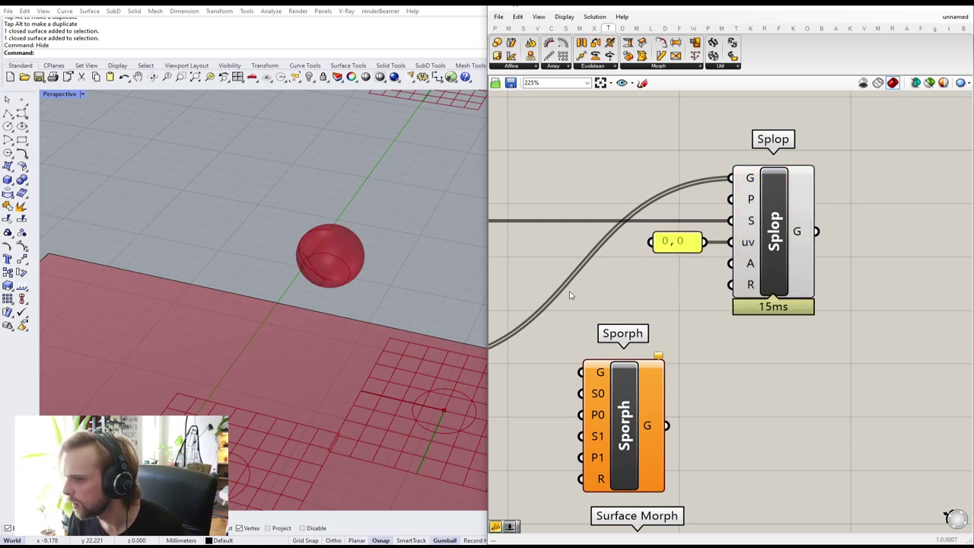
- Inspect the splopped curves on the eye sphere up close and try reparameterizing Splop's S input
{"action": "right_click_drag", "start_coordinate": [262, 244], "coordinate": [424, 211]}
{"action": "scroll", "coordinate": [416, 244], "scroll_direction": "up", "scroll_amount": 4}
{"action": "scroll", "coordinate": [433, 199], "scroll_direction": "up", "scroll_amount": 4}
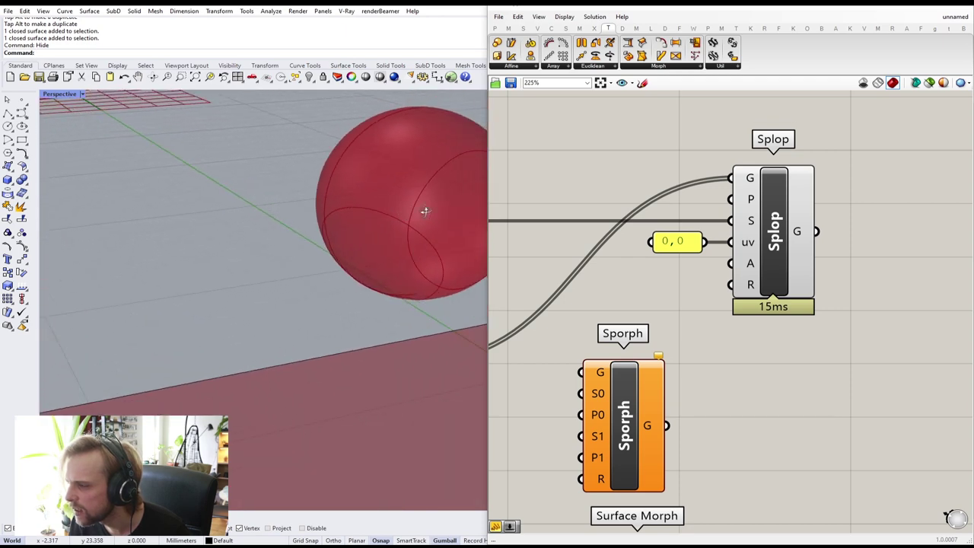
{"action": "right_click_drag", "start_coordinate": [645, 230], "coordinate": [607, 271]}
{"action": "scroll", "coordinate": [762, 276], "scroll_direction": "down", "scroll_amount": 3}
{"action": "scroll", "coordinate": [613, 272], "scroll_direction": "up", "scroll_amount": 3}
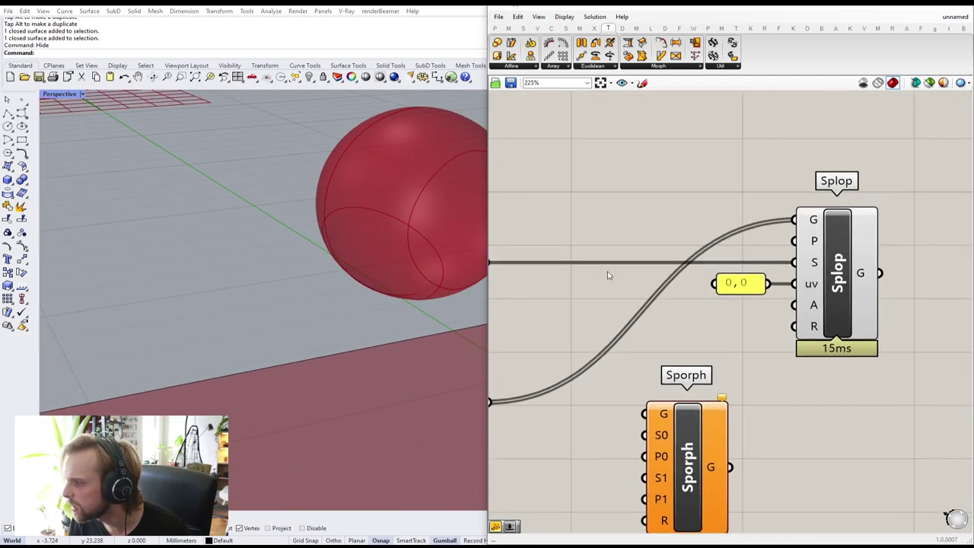
{"action": "right_click", "coordinate": [812, 265]}
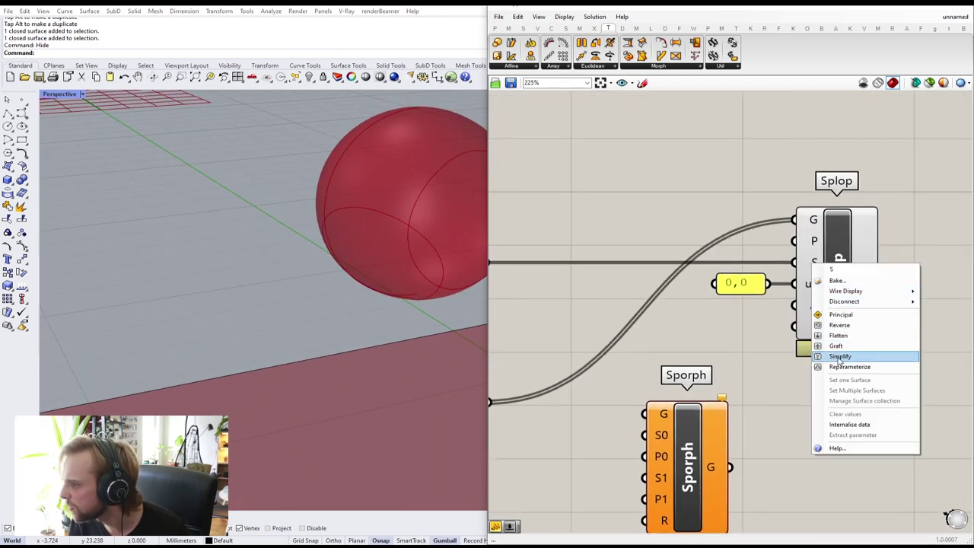
{"action": "left_click", "coordinate": [845, 368]}
- Check the sphere in Rhino from other angles and turn off Reparameterize on Splop's S input
{"action": "scroll", "coordinate": [378, 218], "scroll_direction": "down", "scroll_amount": 3}
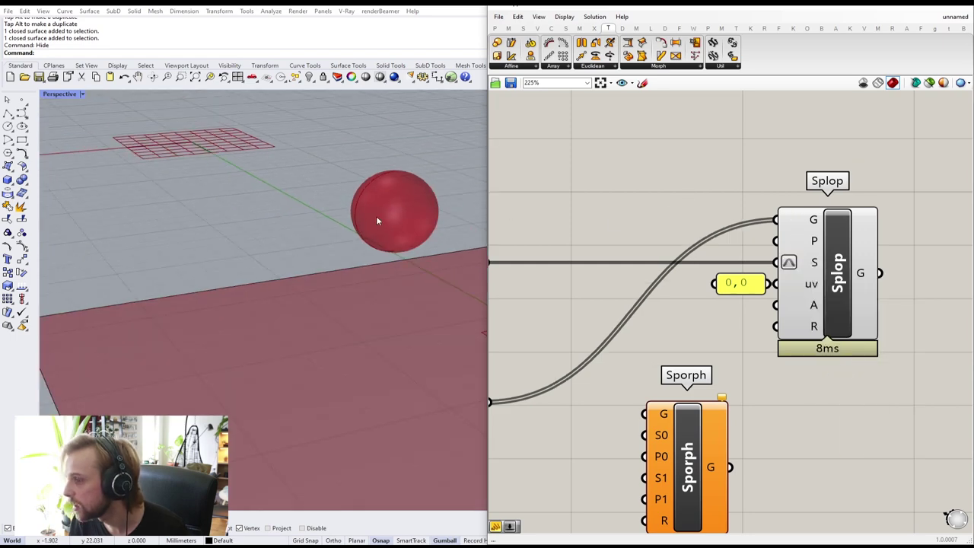
{"action": "right_click_drag", "start_coordinate": [379, 217], "coordinate": [408, 147]}
{"action": "right_click_drag", "start_coordinate": [381, 191], "coordinate": [292, 254]}
{"action": "scroll", "coordinate": [293, 255], "scroll_direction": "up", "scroll_amount": 3}
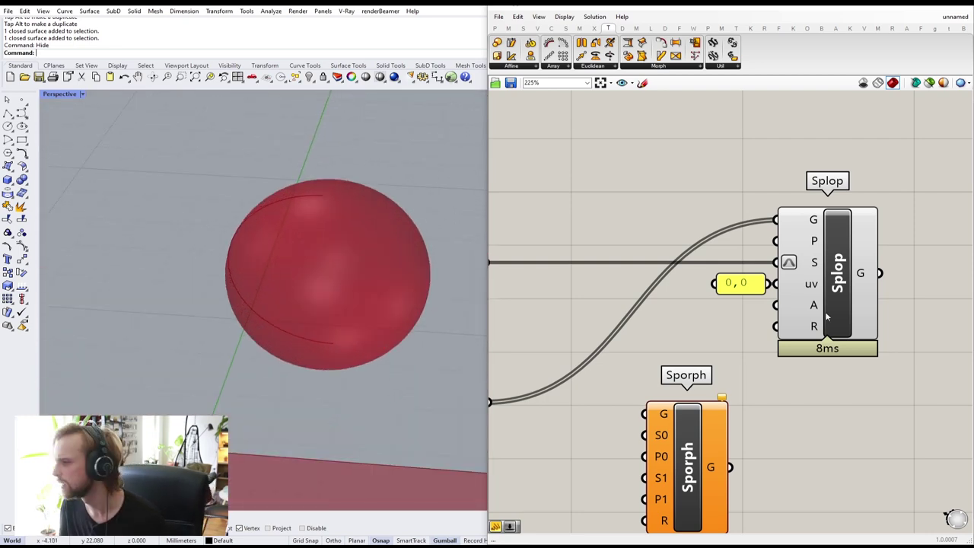
{"action": "right_click", "coordinate": [791, 264]}
{"action": "left_click", "coordinate": [830, 360]}
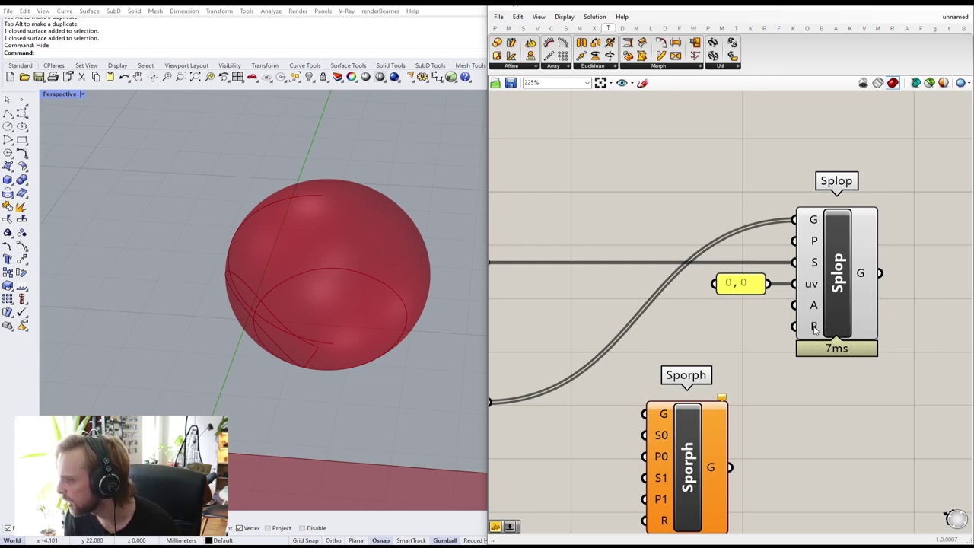
- Move Splop together with its 0,0 panel farther away from the Brep and MetaBall(t) Custom components
{"action": "scroll", "coordinate": [815, 329], "scroll_direction": "down", "scroll_amount": 4}
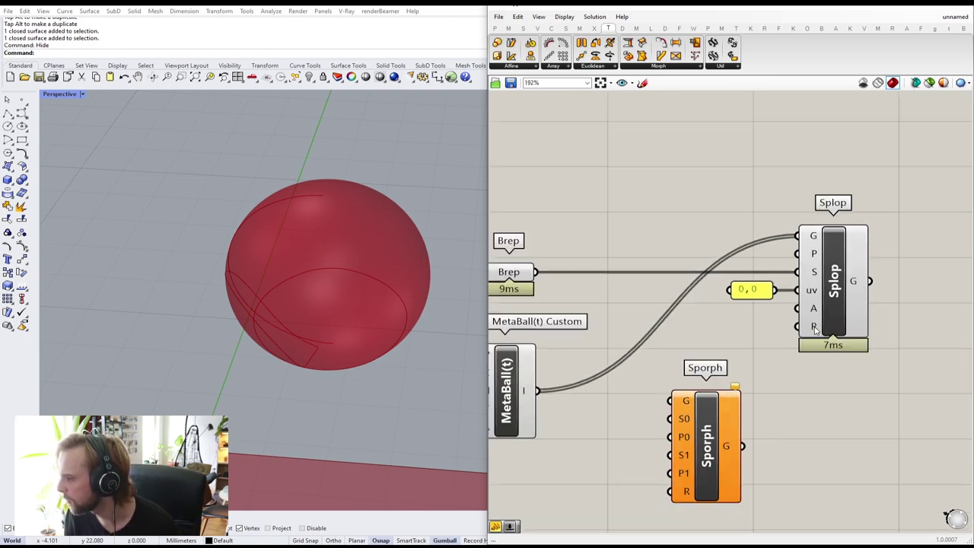
{"action": "left_click_drag", "start_coordinate": [898, 342], "coordinate": [787, 283]}
{"action": "left_click_drag", "start_coordinate": [907, 303], "coordinate": [958, 304]}
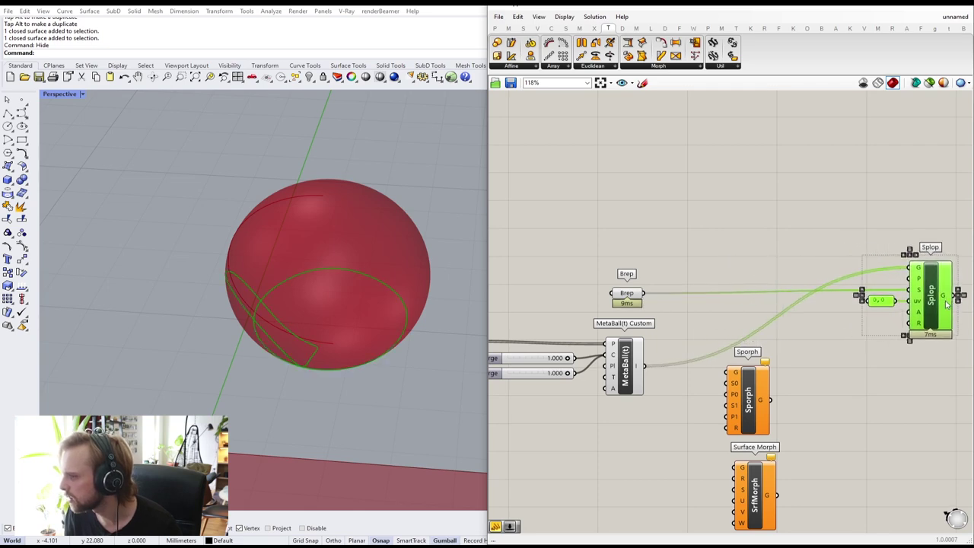
- Move the Sporph and Surface Morph components together so they sit below the Splop component
{"action": "left_click", "coordinate": [874, 233]}
{"action": "scroll", "coordinate": [913, 274], "scroll_direction": "up", "scroll_amount": 3}
{"action": "scroll", "coordinate": [830, 280], "scroll_direction": "up", "scroll_amount": 2}
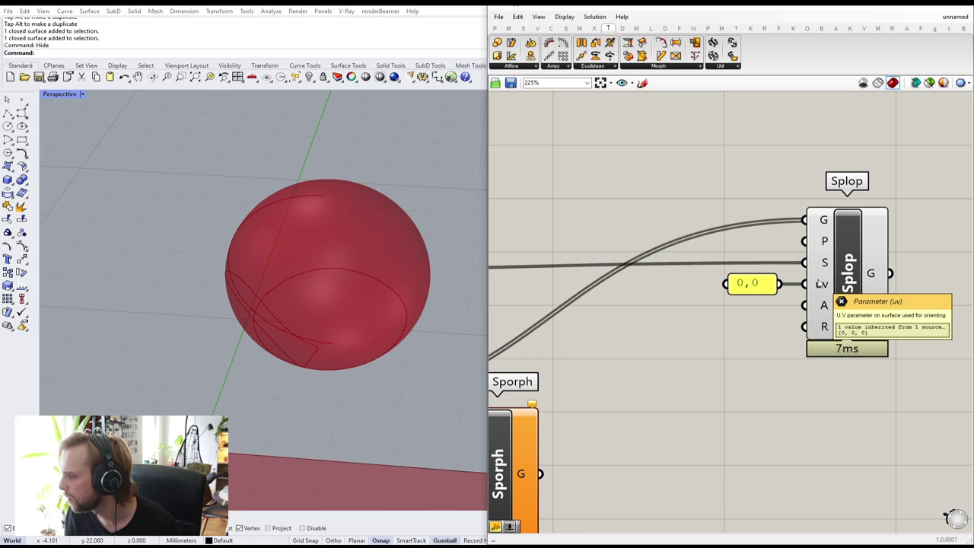
{"action": "scroll", "coordinate": [819, 283], "scroll_direction": "down", "scroll_amount": 4}
{"action": "right_click_drag", "start_coordinate": [687, 355], "coordinate": [750, 288]}
{"action": "left_click_drag", "start_coordinate": [793, 456], "coordinate": [697, 331]}
{"action": "left_click_drag", "start_coordinate": [711, 338], "coordinate": [830, 369]}
{"action": "left_click", "coordinate": [796, 263]}
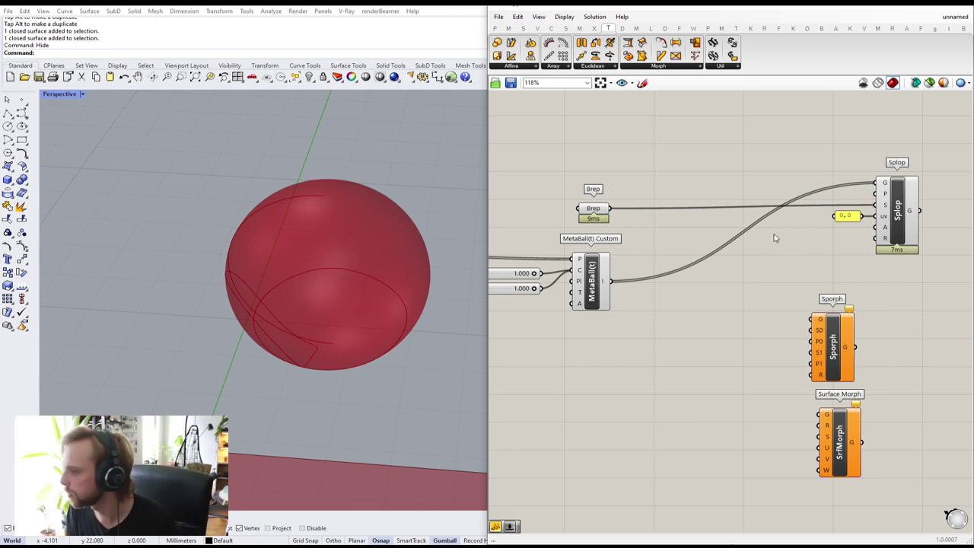
- Move the Sporph component away from Surface Morph, closer to the MetaBall(t) Custom component
{"action": "scroll", "coordinate": [791, 314], "scroll_direction": "up", "scroll_amount": 2}
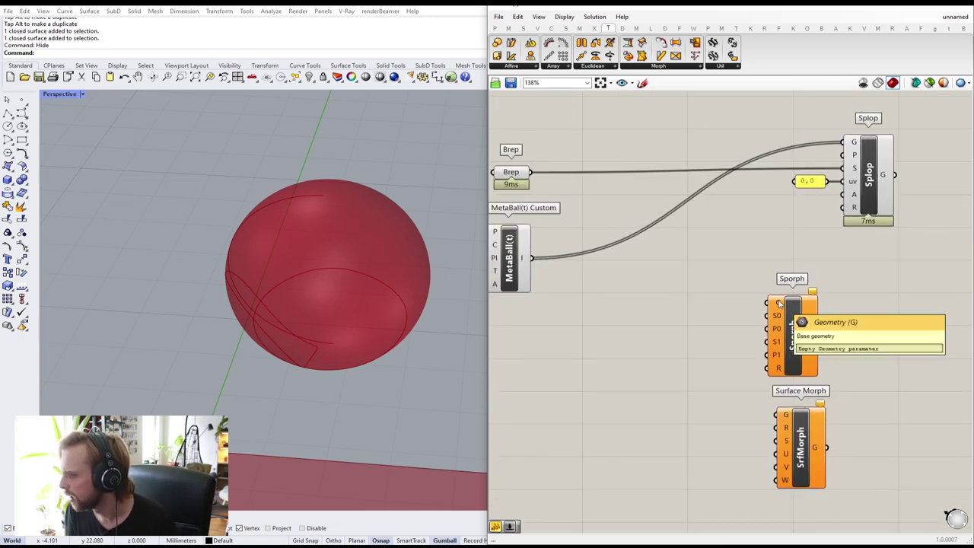
{"action": "right_click_drag", "start_coordinate": [569, 224], "coordinate": [707, 238]}
{"action": "right_click_drag", "start_coordinate": [921, 297], "coordinate": [775, 276]}
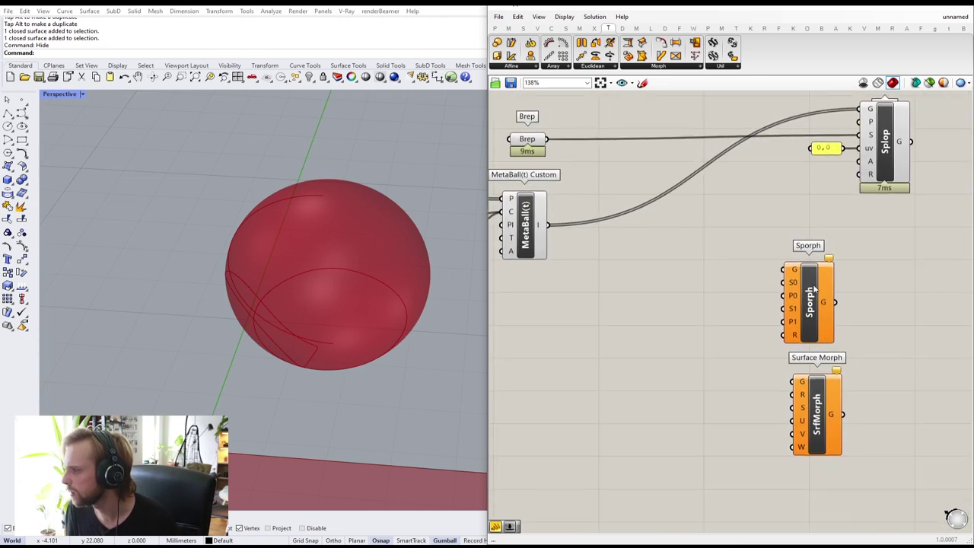
{"action": "left_click_drag", "start_coordinate": [812, 290], "coordinate": [693, 278]}
{"action": "left_click", "coordinate": [758, 226]}
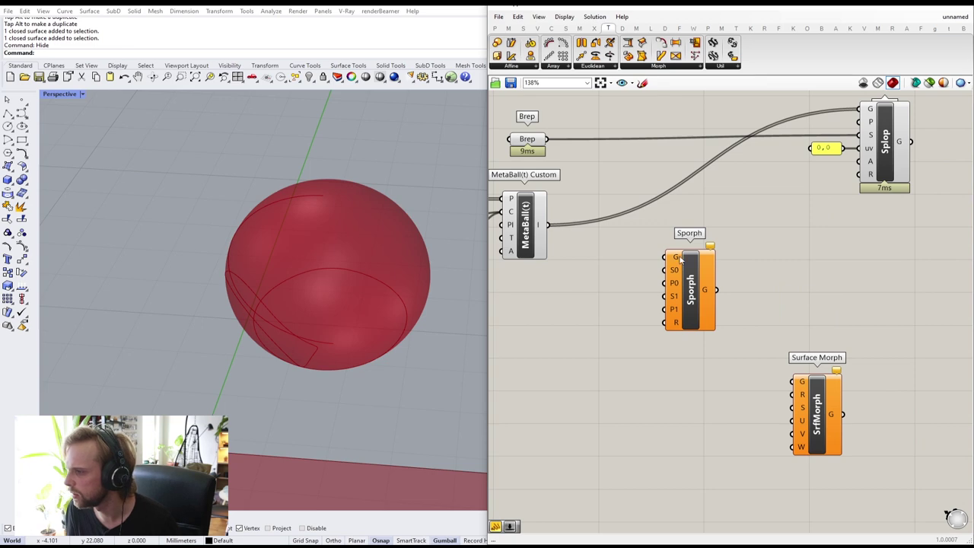
- Try wiring the Surface parameter into the geometry input G of Sporph
{"action": "right_click_drag", "start_coordinate": [685, 249], "coordinate": [840, 223]}
{"action": "scroll", "coordinate": [873, 236], "scroll_direction": "down", "scroll_amount": 2}
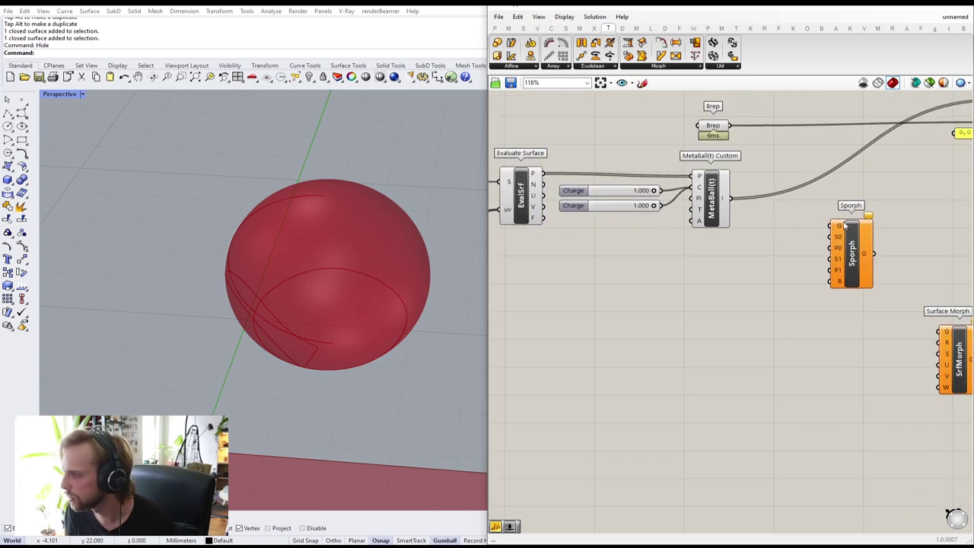
{"action": "scroll", "coordinate": [375, 275], "scroll_direction": "down", "scroll_amount": 5}
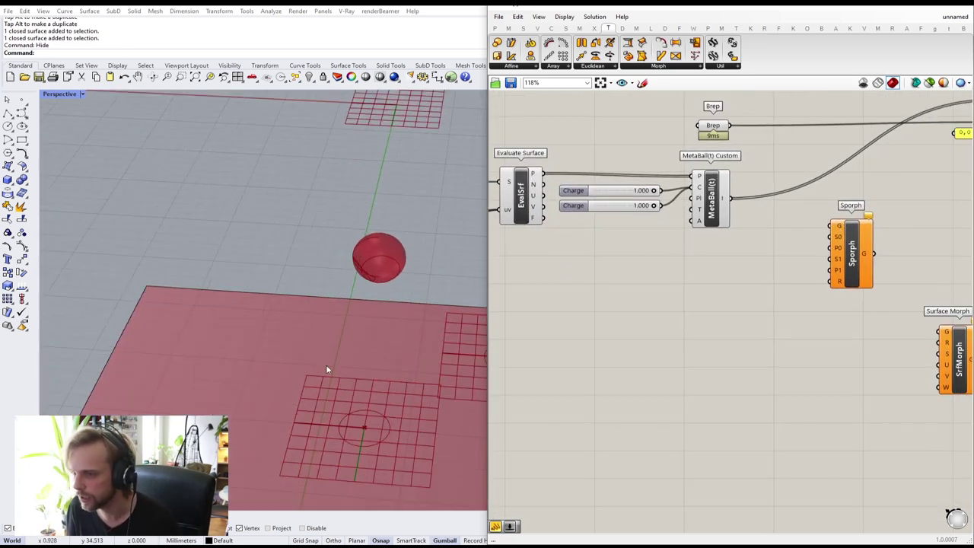
{"action": "scroll", "coordinate": [362, 369], "scroll_direction": "down", "scroll_amount": 4}
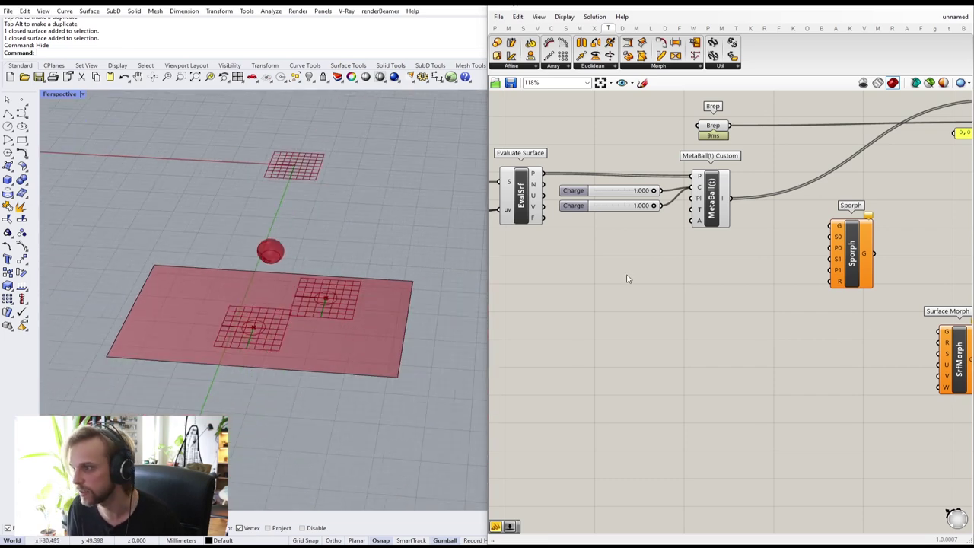
{"action": "scroll", "coordinate": [627, 278], "scroll_direction": "down", "scroll_amount": 3}
{"action": "right_click_drag", "start_coordinate": [615, 269], "coordinate": [730, 253]}
{"action": "scroll", "coordinate": [634, 210], "scroll_direction": "up", "scroll_amount": 2}
{"action": "right_click_drag", "start_coordinate": [649, 207], "coordinate": [557, 183]}
{"action": "left_click_drag", "start_coordinate": [539, 177], "coordinate": [892, 264]}
{"action": "left_click", "coordinate": [521, 181]}
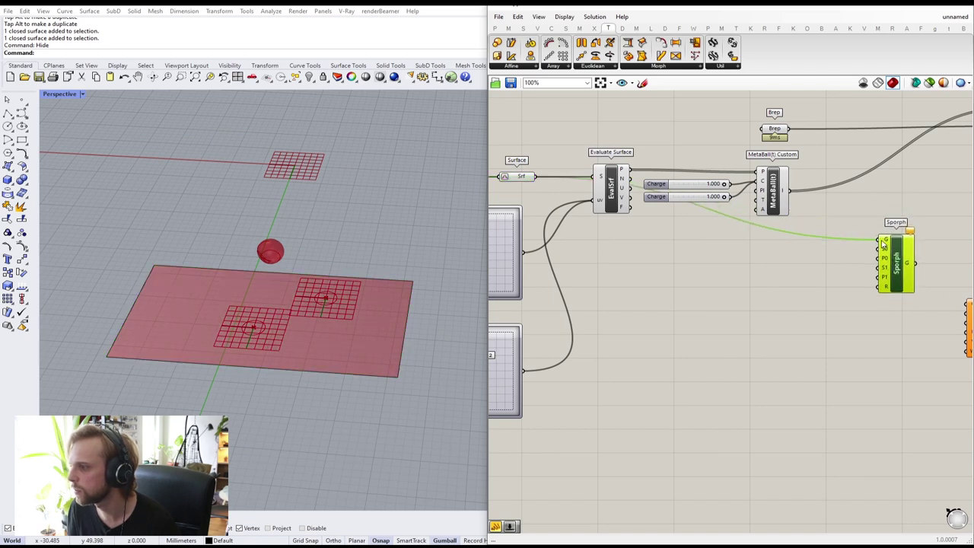
- Wire the MetaBall(t) Custom output I into Sporph's geometry input G, replacing the existing connection
{"action": "scroll", "coordinate": [882, 243], "scroll_direction": "up", "scroll_amount": 4}
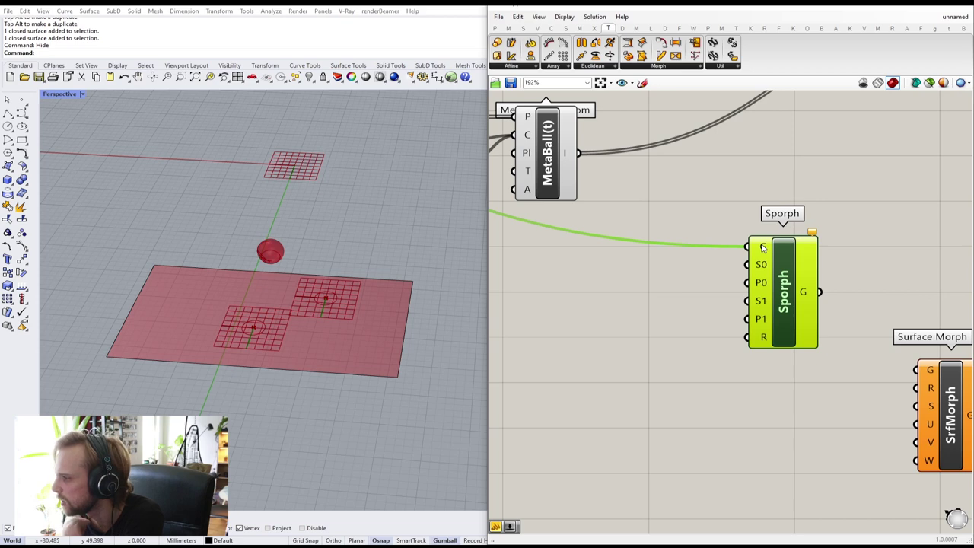
{"action": "right_click_drag", "start_coordinate": [611, 178], "coordinate": [704, 217]}
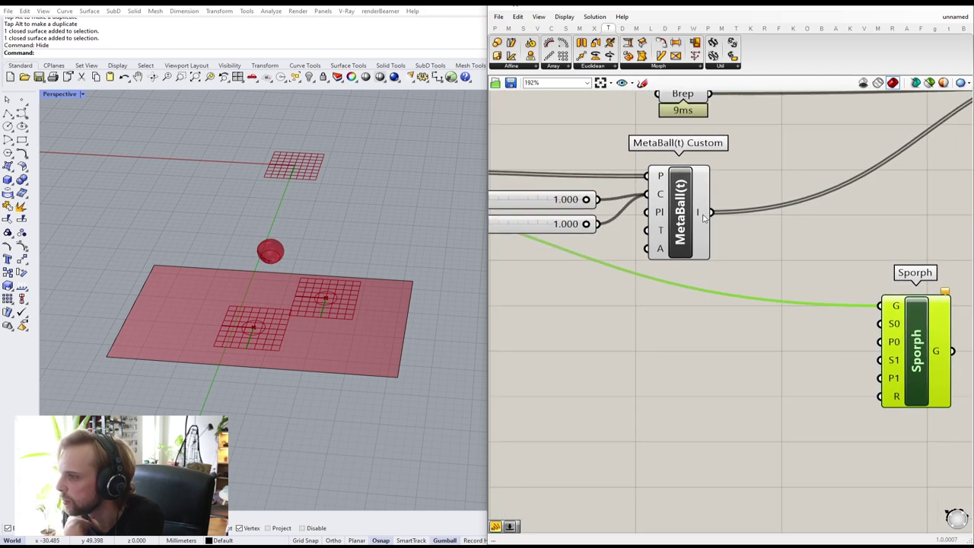
{"action": "left_click_drag", "start_coordinate": [714, 213], "coordinate": [880, 306]}
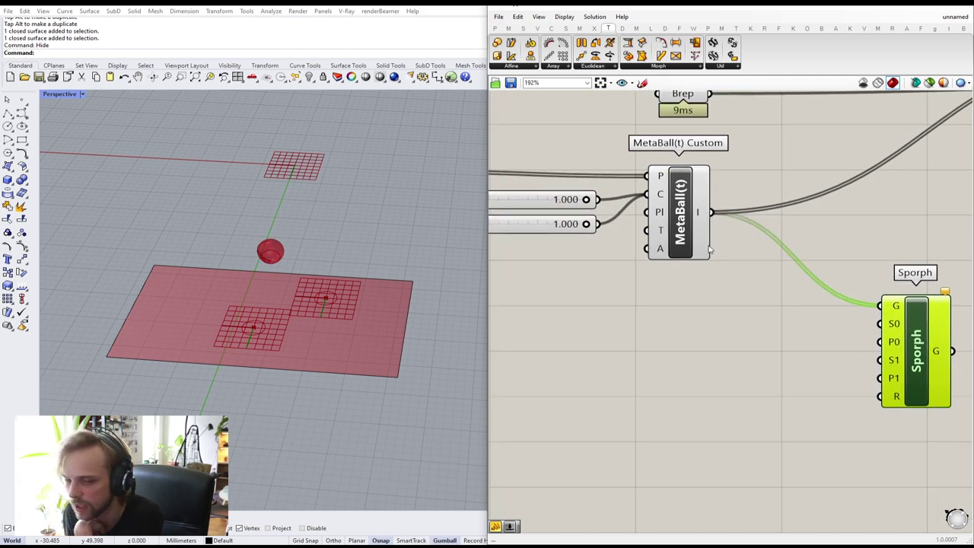
{"action": "scroll", "coordinate": [860, 229], "scroll_direction": "down", "scroll_amount": 3}
{"action": "scroll", "coordinate": [867, 283], "scroll_direction": "up", "scroll_amount": 2}
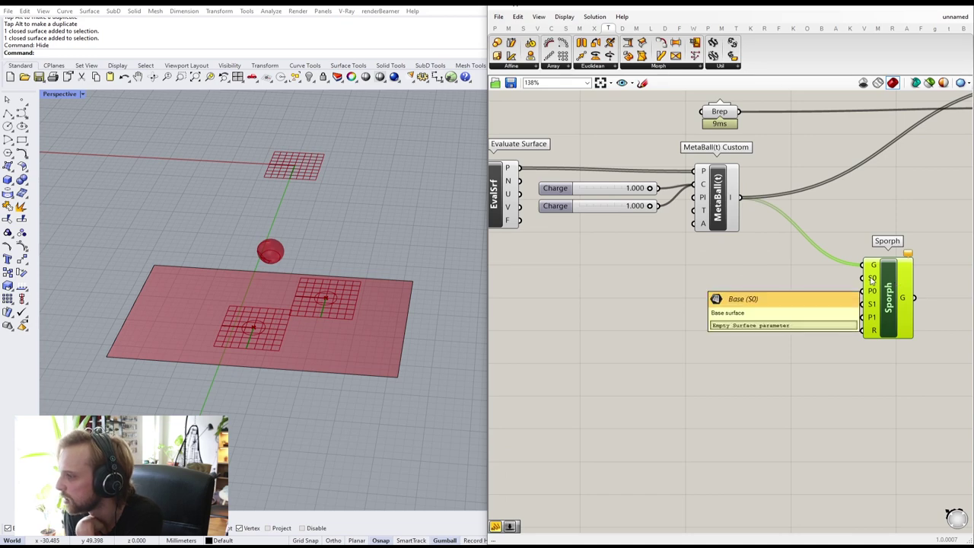
- Wire the Surface parameter into Sporph's base surface input S0, and highlight the metaball curves and the source surface to check them
{"action": "scroll", "coordinate": [872, 282], "scroll_direction": "down", "scroll_amount": 2}
{"action": "right_click_drag", "start_coordinate": [711, 238], "coordinate": [767, 220]}
{"action": "left_click_drag", "start_coordinate": [569, 188], "coordinate": [922, 265]}
{"action": "scroll", "coordinate": [922, 267], "scroll_direction": "up", "scroll_amount": 2}
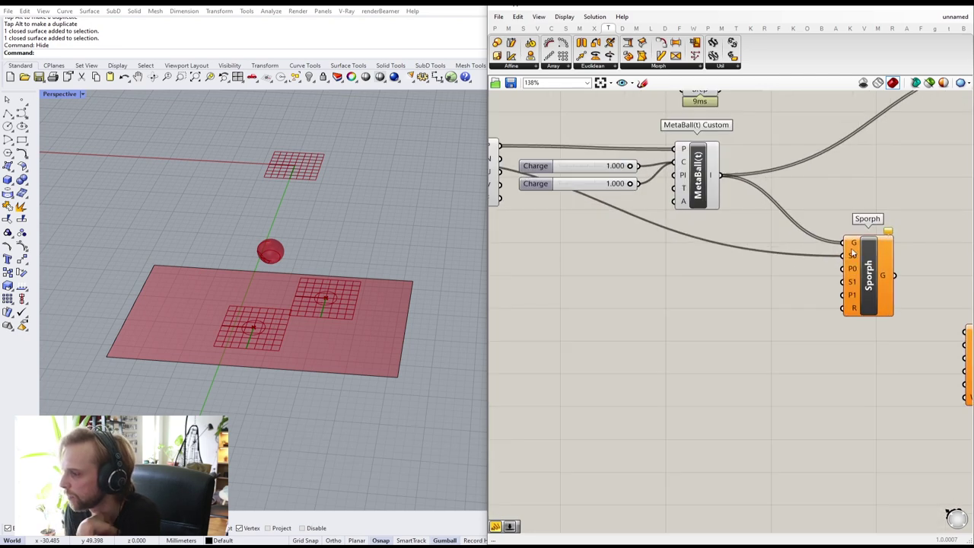
{"action": "left_click", "coordinate": [700, 177]}
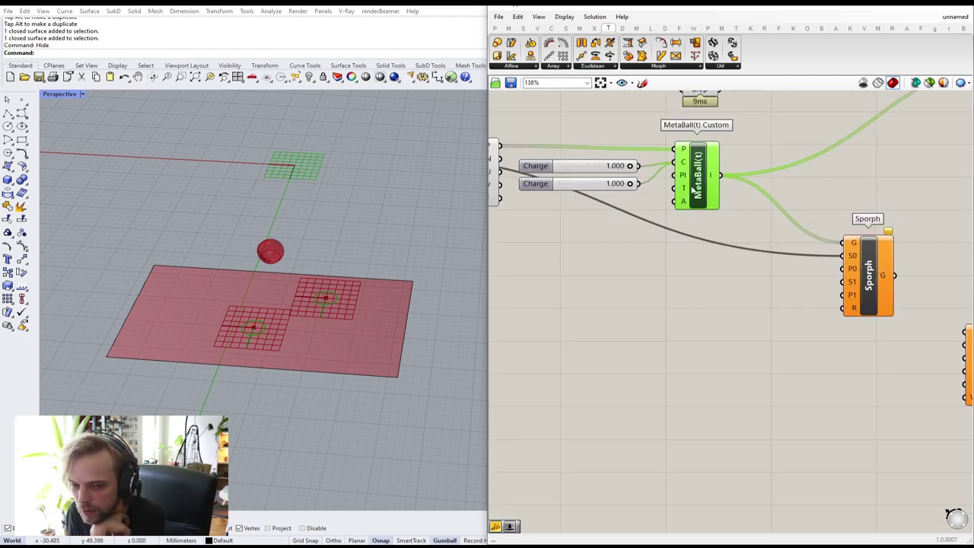
{"action": "right_click_drag", "start_coordinate": [545, 245], "coordinate": [752, 258]}
{"action": "left_click", "coordinate": [564, 172]}
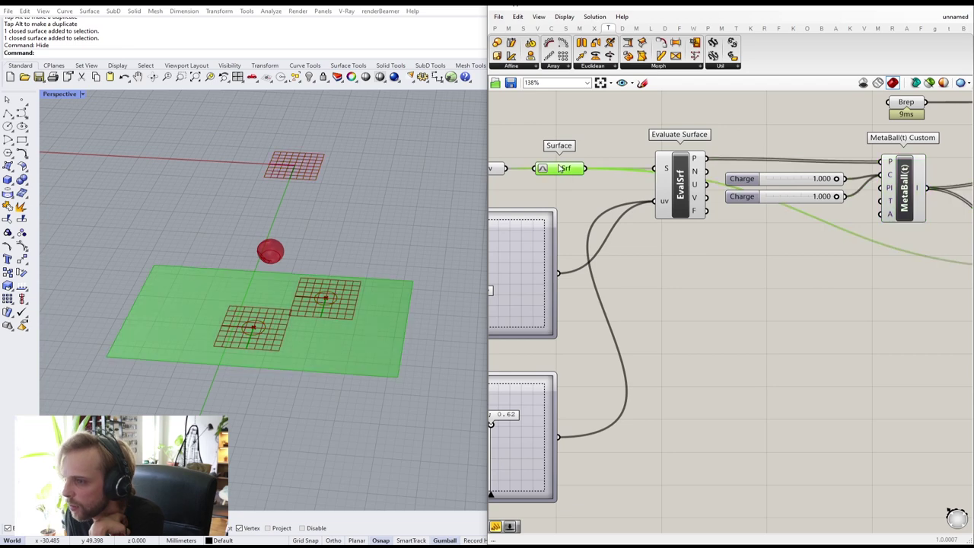
- Wire the 0,0 panel into Sporph's P0 input, and arrange Sporph below Splop with the panel farther from the components
{"action": "scroll", "coordinate": [796, 322], "scroll_direction": "down", "scroll_amount": 2}
{"action": "scroll", "coordinate": [613, 274], "scroll_direction": "down", "scroll_amount": 1}
{"action": "scroll", "coordinate": [736, 234], "scroll_direction": "up", "scroll_amount": 3}
{"action": "mouse_move", "coordinate": [735, 233]}
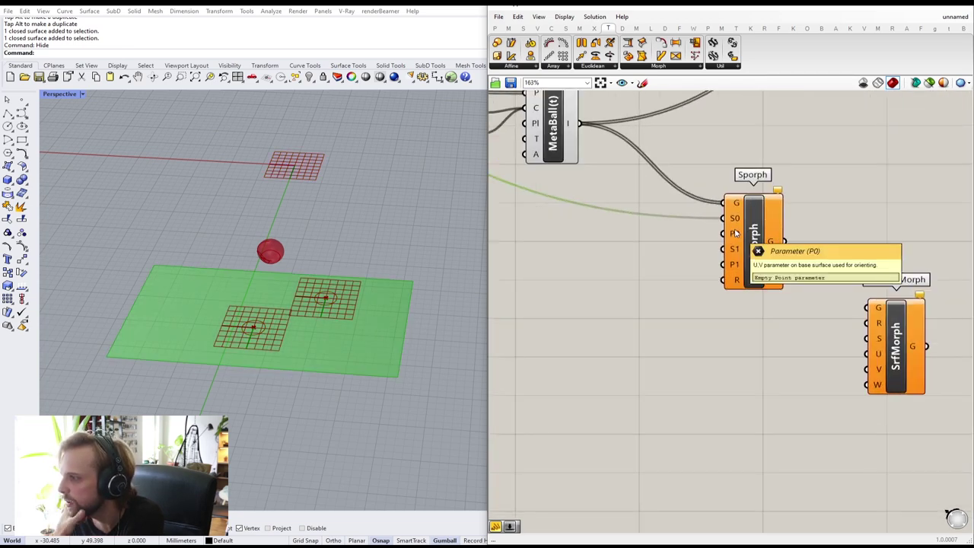
{"action": "scroll", "coordinate": [735, 233], "scroll_direction": "down", "scroll_amount": 2}
{"action": "right_click_drag", "start_coordinate": [777, 182], "coordinate": [772, 259]}
{"action": "scroll", "coordinate": [850, 192], "scroll_direction": "up", "scroll_amount": 2}
{"action": "left_click_drag", "start_coordinate": [846, 172], "coordinate": [586, 357]}
{"action": "left_click_drag", "start_coordinate": [847, 171], "coordinate": [899, 344]}
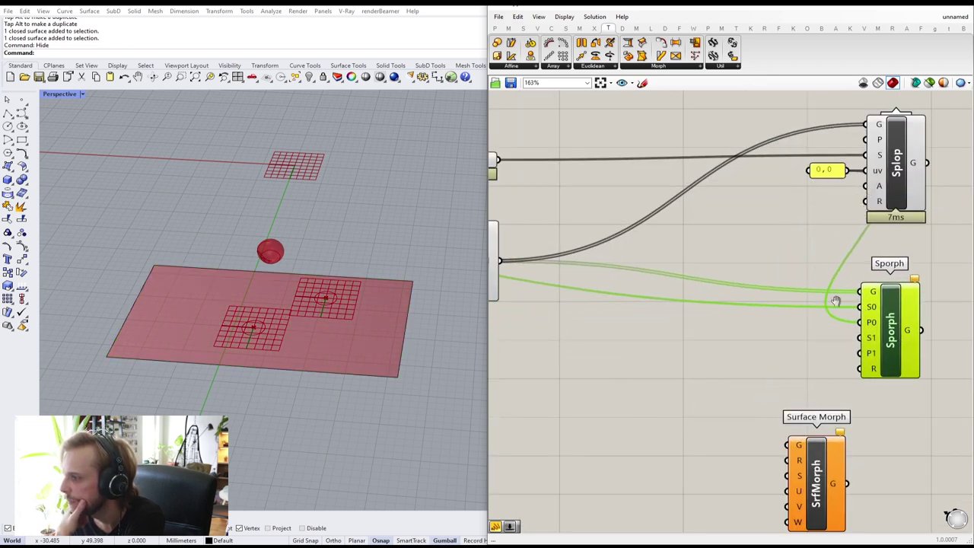
{"action": "scroll", "coordinate": [833, 300], "scroll_direction": "up", "scroll_amount": 3}
{"action": "left_click_drag", "start_coordinate": [738, 188], "coordinate": [637, 188]}
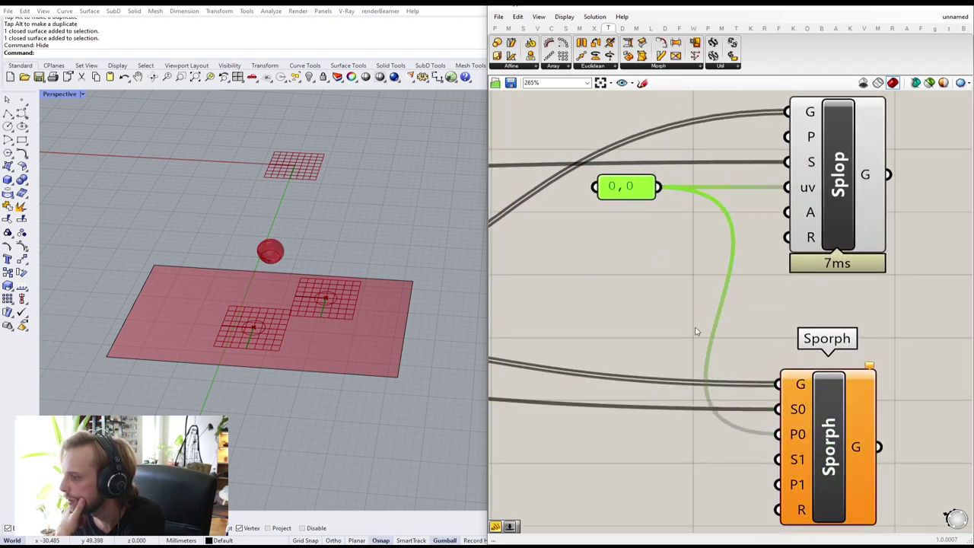
- Wire the Brep parameter holding the sphere into Sporph's target surface input S1
{"action": "right_click_drag", "start_coordinate": [803, 448], "coordinate": [833, 364]}
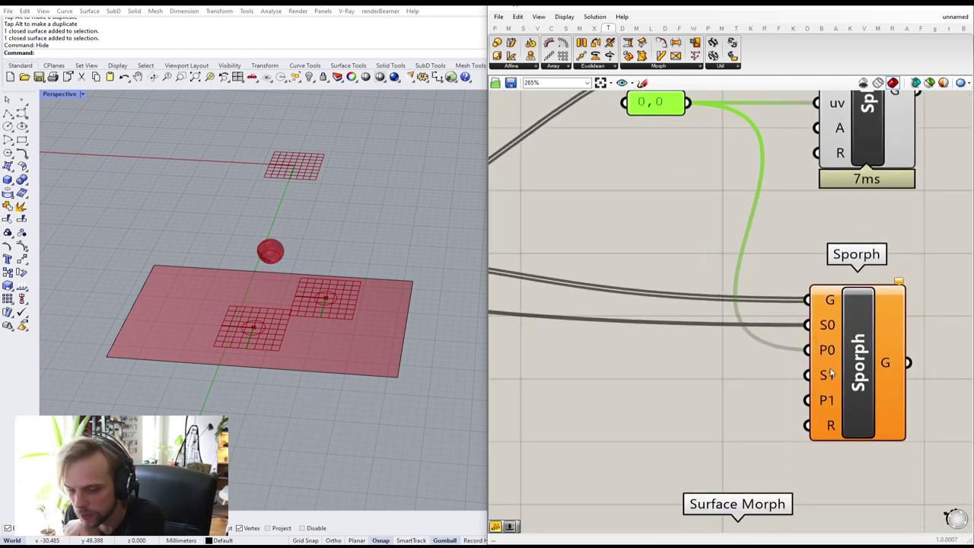
{"action": "scroll", "coordinate": [830, 385], "scroll_direction": "down", "scroll_amount": 4}
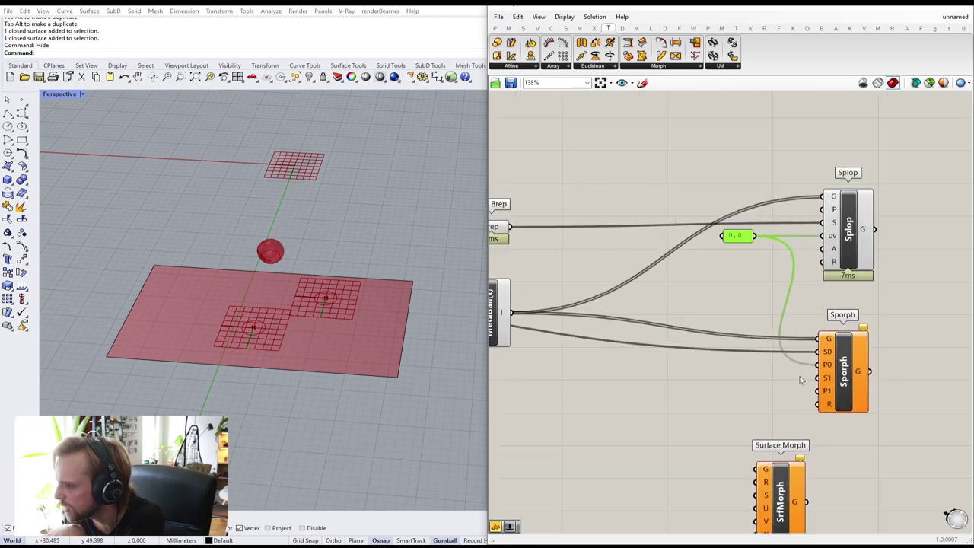
{"action": "right_click_drag", "start_coordinate": [691, 363], "coordinate": [830, 383]}
{"action": "right_click_drag", "start_coordinate": [689, 263], "coordinate": [573, 204]}
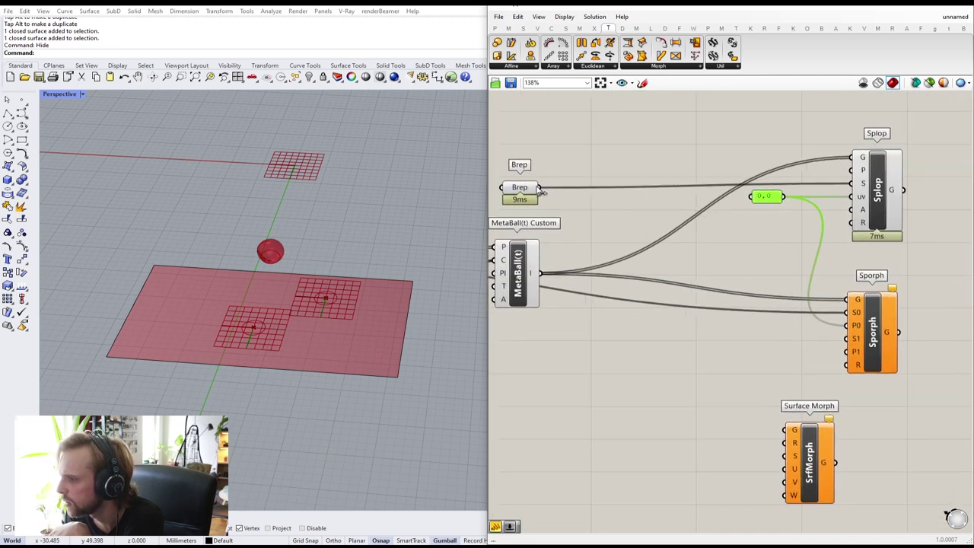
{"action": "left_click_drag", "start_coordinate": [539, 188], "coordinate": [854, 340]}
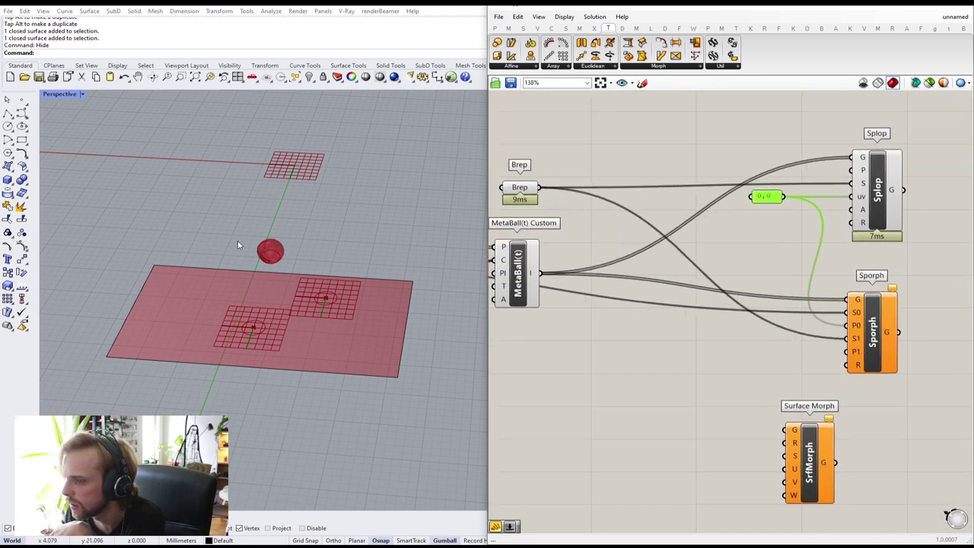
- Duplicate the 0,0 panel, wire the copy into Sporph's P1 input and place it beside that input
{"action": "mouse_move", "coordinate": [773, 314]}
{"action": "right_mouse_down"}
{"action": "mouse_move", "coordinate": [687, 305]}
{"action": "mouse_move", "coordinate": [762, 316]}
{"action": "right_mouse_up"}
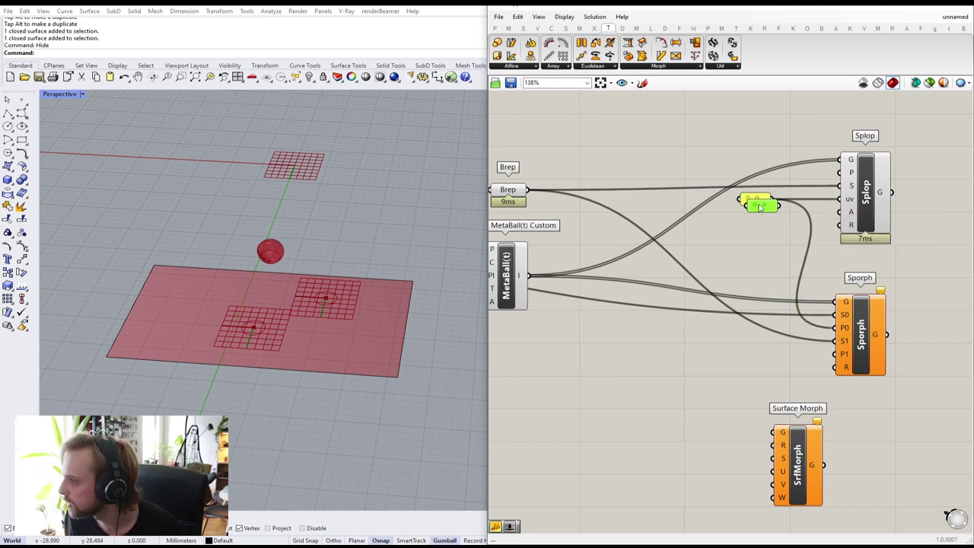
{"action": "left_click_drag", "start_coordinate": [758, 202], "coordinate": [856, 351], "text": "alt"}
{"action": "scroll", "coordinate": [778, 365], "scroll_direction": "up", "scroll_amount": 2}
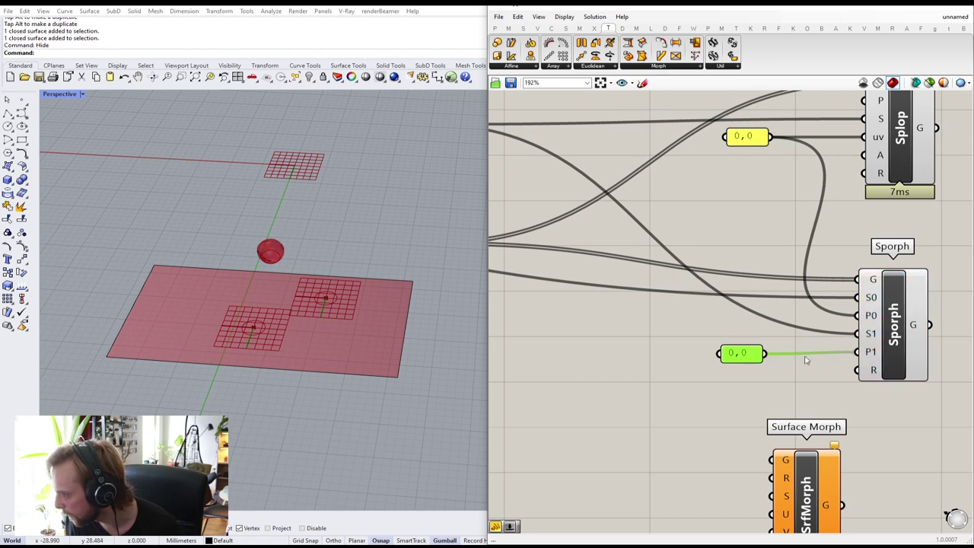
{"action": "left_click_drag", "start_coordinate": [740, 354], "coordinate": [779, 352]}
- Highlight Sporph's output and examine how the metaball curves are mapped onto the sphere in the Perspective viewport
{"action": "left_click", "coordinate": [895, 331]}
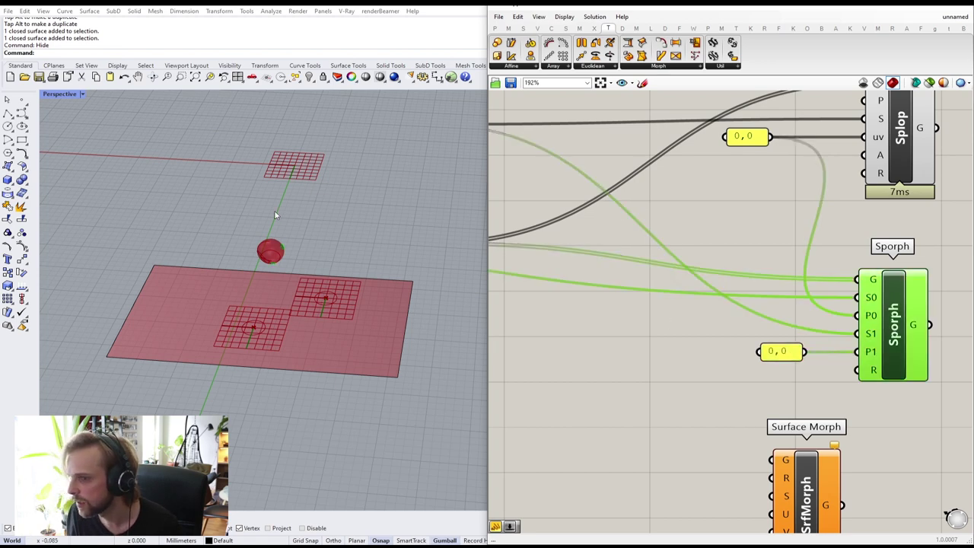
{"action": "scroll", "coordinate": [279, 263], "scroll_direction": "up", "scroll_amount": 8}
{"action": "right_click_drag", "start_coordinate": [279, 274], "coordinate": [214, 236]}
{"action": "scroll", "coordinate": [208, 186], "scroll_direction": "up", "scroll_amount": 4}
{"action": "right_click_drag", "start_coordinate": [207, 184], "coordinate": [272, 211]}
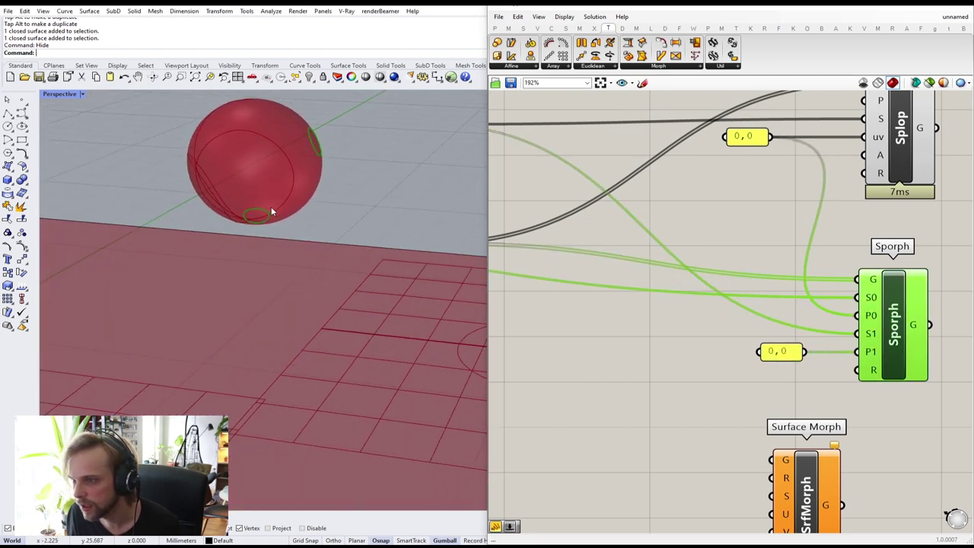
{"action": "right_click_drag", "start_coordinate": [801, 222], "coordinate": [745, 327]}
{"action": "scroll", "coordinate": [745, 327], "scroll_direction": "down", "scroll_amount": 1}
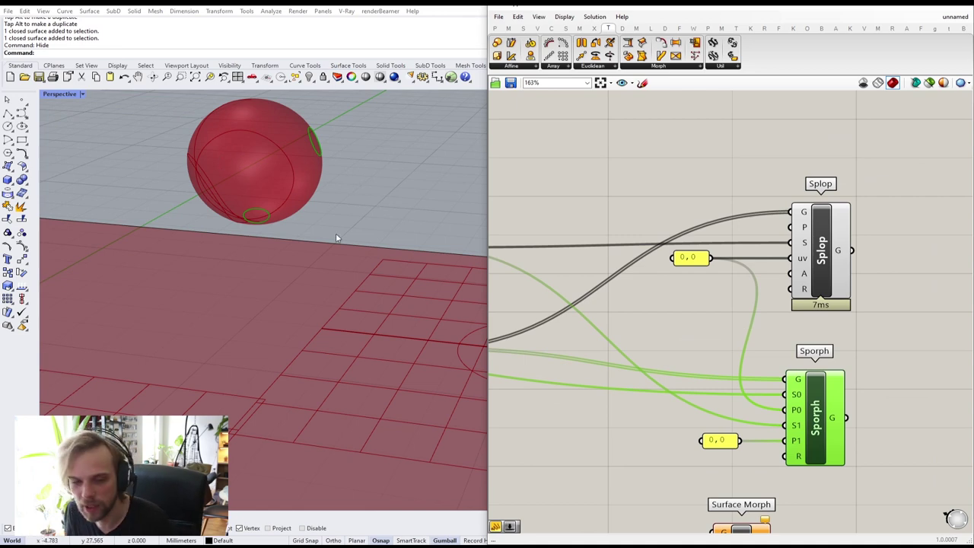
{"action": "scroll", "coordinate": [336, 237], "scroll_direction": "down", "scroll_amount": 5}
{"action": "scroll", "coordinate": [288, 216], "scroll_direction": "up", "scroll_amount": 3}
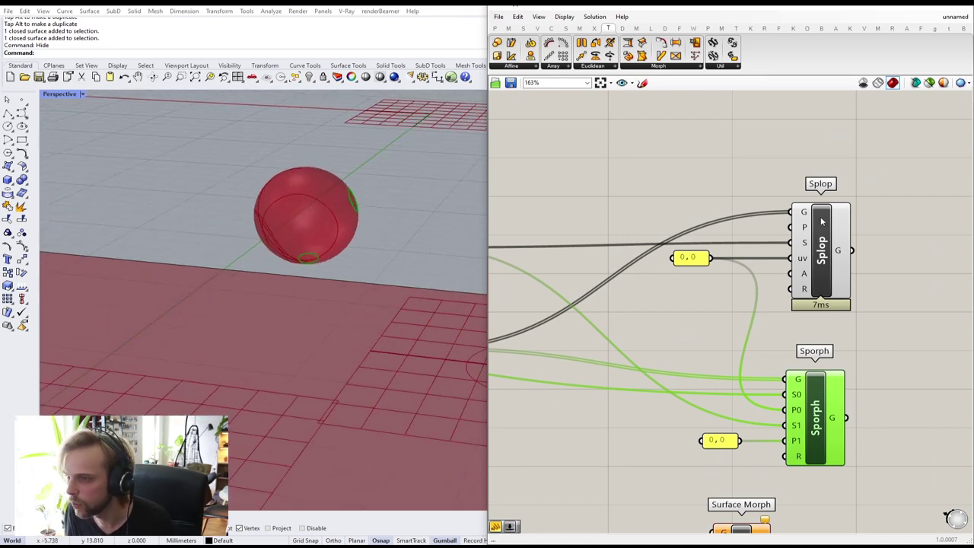
- Delete Splop together with its 0,0 panel, and wire the remaining 0,0 panel into Sporph's P0 input as well
{"action": "left_click_drag", "start_coordinate": [897, 326], "coordinate": [631, 172]}
{"action": "key", "text": "Delete"}
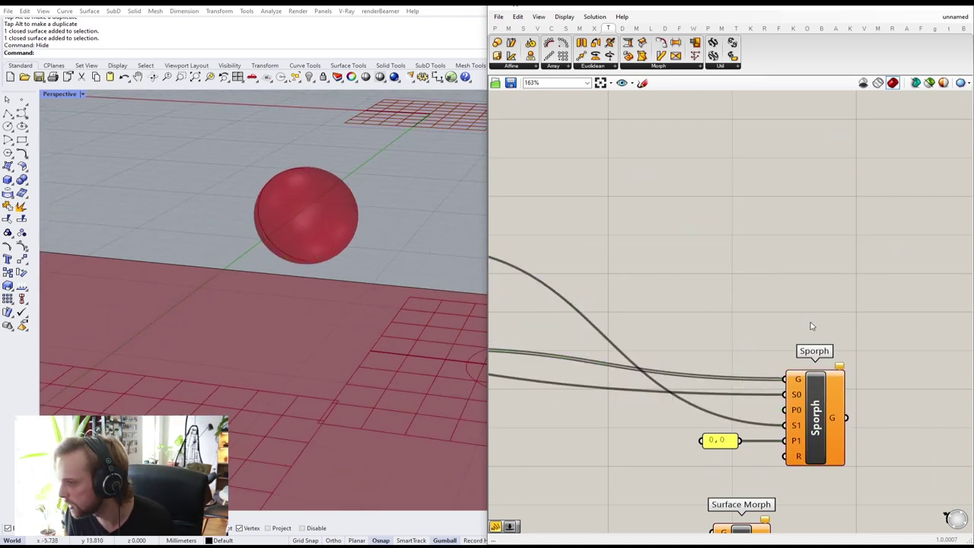
{"action": "scroll", "coordinate": [809, 326], "scroll_direction": "down", "scroll_amount": 3}
{"action": "scroll", "coordinate": [792, 339], "scroll_direction": "up", "scroll_amount": 4}
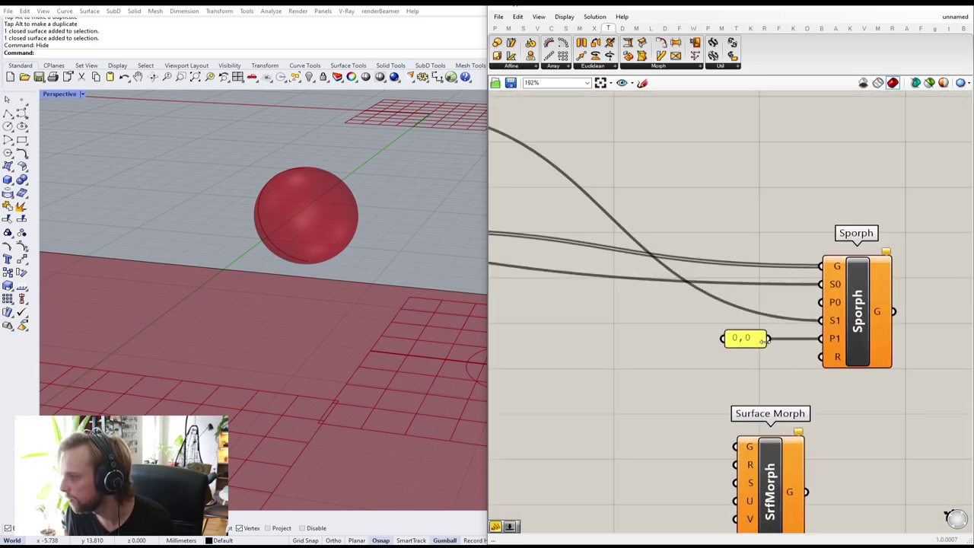
{"action": "left_click_drag", "start_coordinate": [763, 341], "coordinate": [744, 339]}
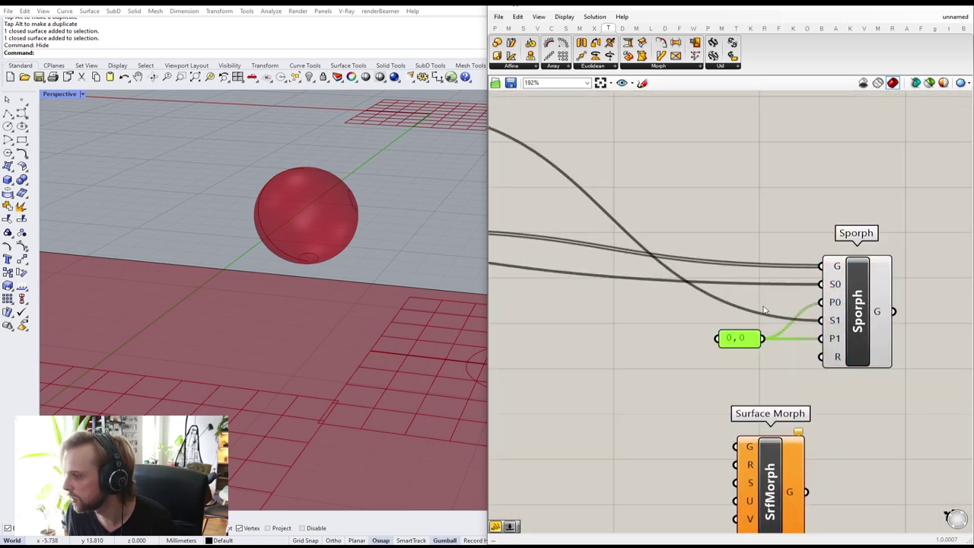
{"action": "left_click", "coordinate": [765, 310]}
- Delete the Surface Morph component, and move Sporph with its 0,0 panel closer to MetaBall(t) Custom
{"action": "scroll", "coordinate": [795, 209], "scroll_direction": "down", "scroll_amount": 3}
{"action": "left_click", "coordinate": [787, 399]}
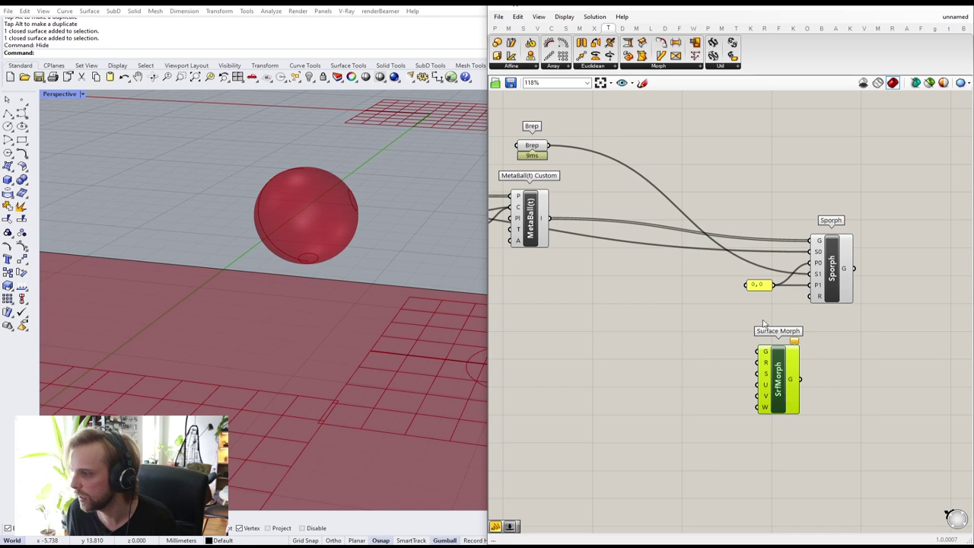
{"action": "key", "text": "Delete"}
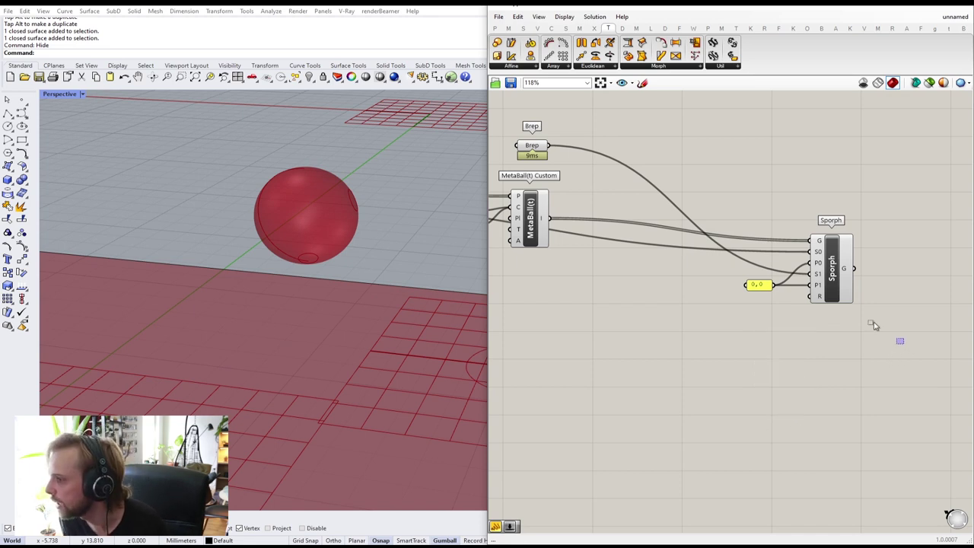
{"action": "left_click_drag", "start_coordinate": [904, 345], "coordinate": [697, 219]}
{"action": "left_click_drag", "start_coordinate": [844, 276], "coordinate": [731, 251]}
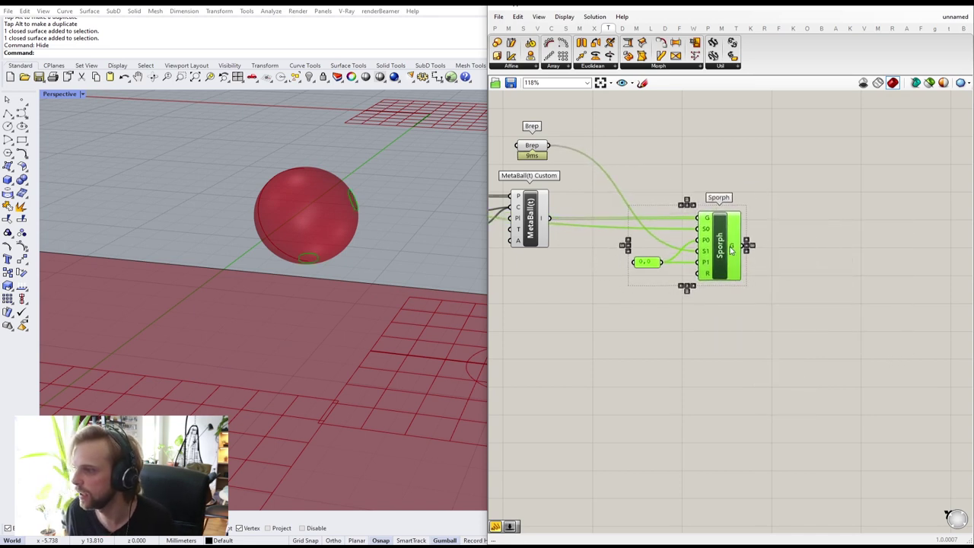
- Set the lower MD Slider to 0.41 ; 0.5 and examine where its metaball curve lies on the sphere
{"action": "left_click", "coordinate": [713, 160]}
{"action": "right_click_drag", "start_coordinate": [616, 273], "coordinate": [739, 228]}
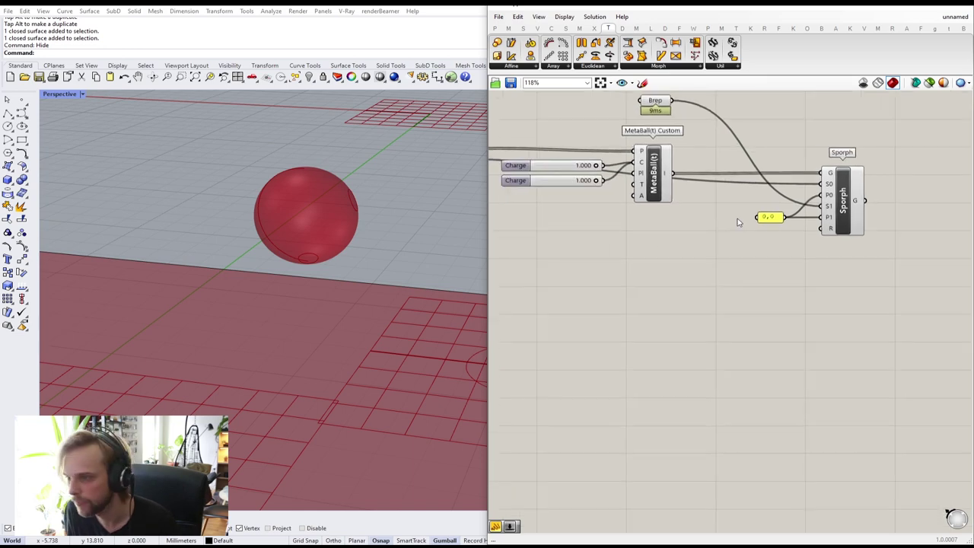
{"action": "right_click_drag", "start_coordinate": [335, 347], "coordinate": [293, 242]}
{"action": "scroll", "coordinate": [293, 242], "scroll_direction": "up", "scroll_amount": 2}
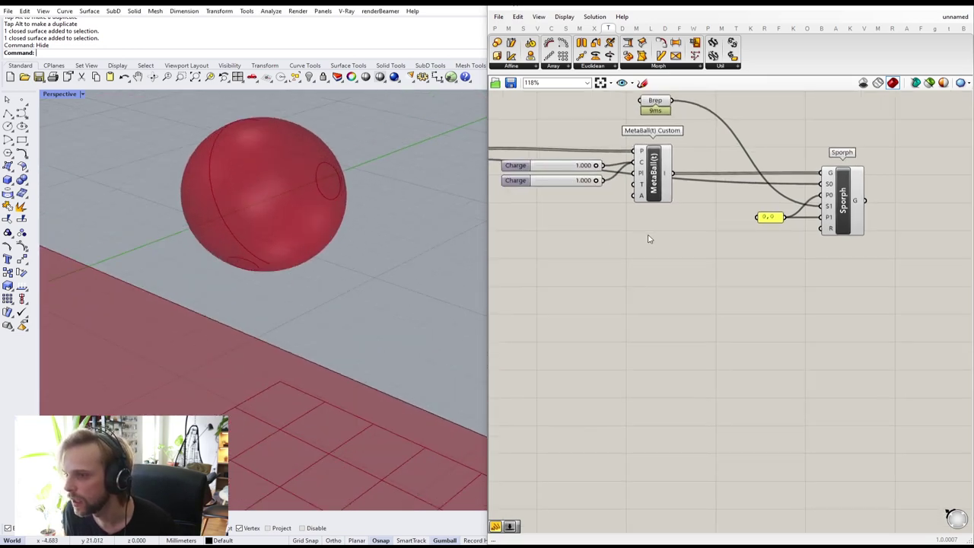
{"action": "scroll", "coordinate": [649, 238], "scroll_direction": "down", "scroll_amount": 3}
{"action": "right_click_drag", "start_coordinate": [561, 238], "coordinate": [733, 241]}
{"action": "scroll", "coordinate": [646, 255], "scroll_direction": "up", "scroll_amount": 3}
{"action": "scroll", "coordinate": [626, 280], "scroll_direction": "up", "scroll_amount": 3}
{"action": "right_click_drag", "start_coordinate": [704, 443], "coordinate": [698, 294]}
{"action": "left_click_drag", "start_coordinate": [658, 310], "coordinate": [633, 329]}
{"action": "right_click_drag", "start_coordinate": [290, 211], "coordinate": [296, 235]}
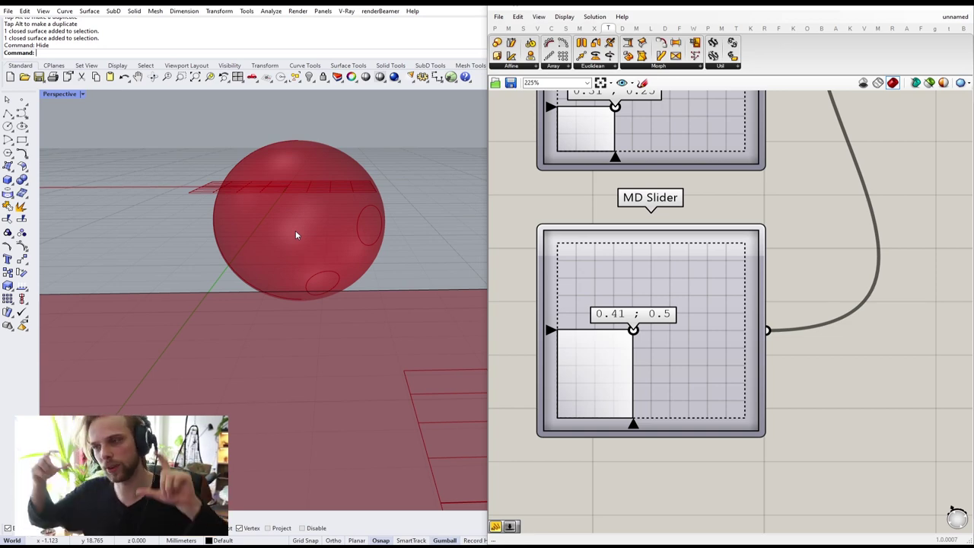
{"action": "right_click_drag", "start_coordinate": [428, 308], "coordinate": [382, 290]}
- Set the lower MD Slider to 0.39 ; 0.94 and examine the curve's distortion near the sphere's pole
{"action": "left_click_drag", "start_coordinate": [634, 329], "coordinate": [633, 257]}
{"action": "right_click_drag", "start_coordinate": [244, 185], "coordinate": [200, 228]}
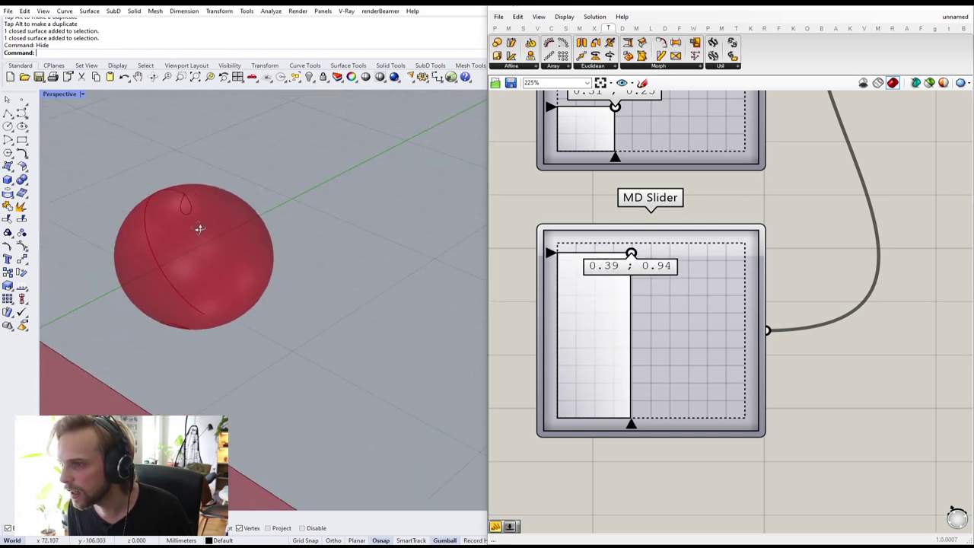
{"action": "scroll", "coordinate": [174, 195], "scroll_direction": "up", "scroll_amount": 5}
{"action": "right_click_drag", "start_coordinate": [174, 196], "coordinate": [216, 252]}
{"action": "scroll", "coordinate": [215, 252], "scroll_direction": "up", "scroll_amount": 3}
{"action": "scroll", "coordinate": [216, 251], "scroll_direction": "up", "scroll_amount": 2}
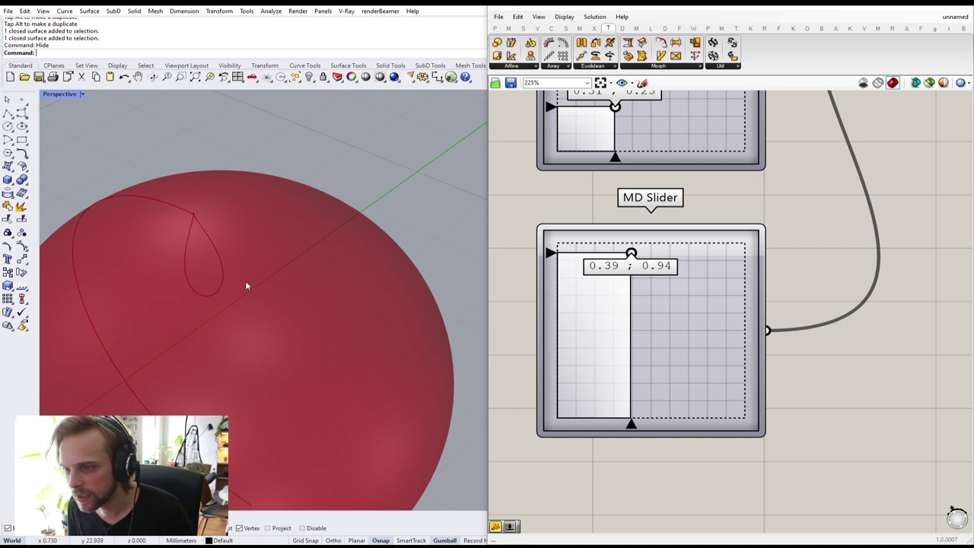
- Set the lower MD Slider to 0.34 ; 0.79 and examine the curve's shape away from the pole
{"action": "left_click_drag", "start_coordinate": [621, 257], "coordinate": [610, 284]}
{"action": "right_click_drag", "start_coordinate": [393, 333], "coordinate": [287, 228]}
{"action": "scroll", "coordinate": [324, 252], "scroll_direction": "down", "scroll_amount": 3}
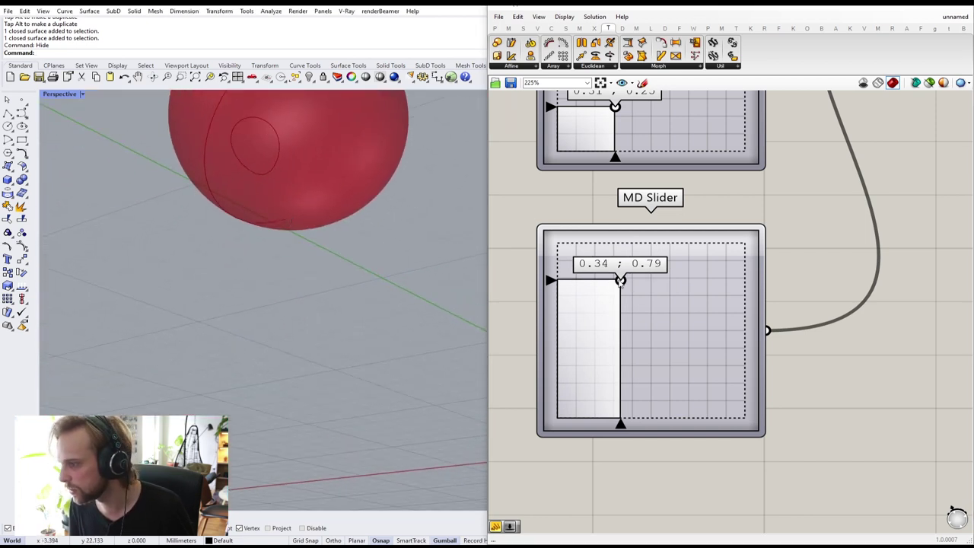
- Set the lower MD Slider to 0.47 ; 0.0 and examine the curve around the sphere's seam and pole
{"action": "left_click_drag", "start_coordinate": [620, 280], "coordinate": [644, 420]}
{"action": "right_click_drag", "start_coordinate": [302, 250], "coordinate": [373, 373]}
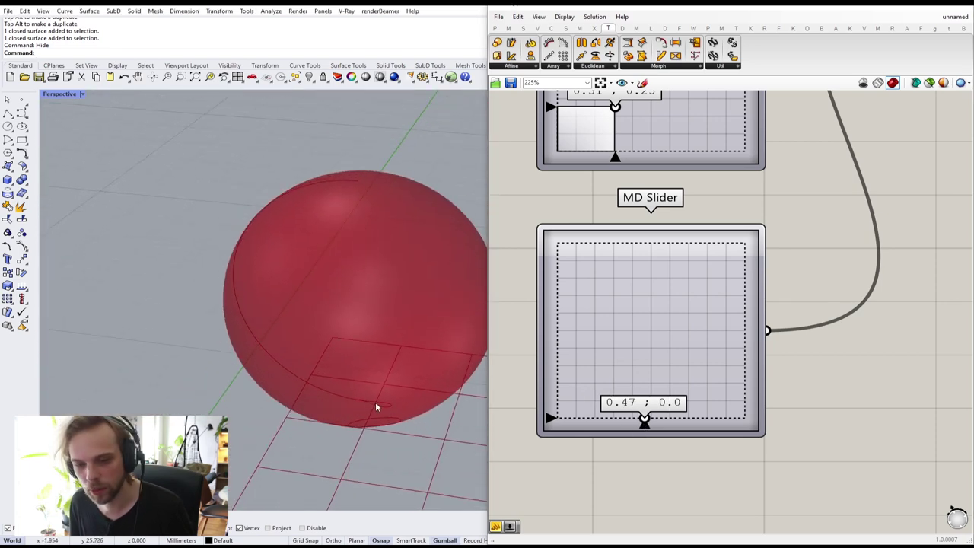
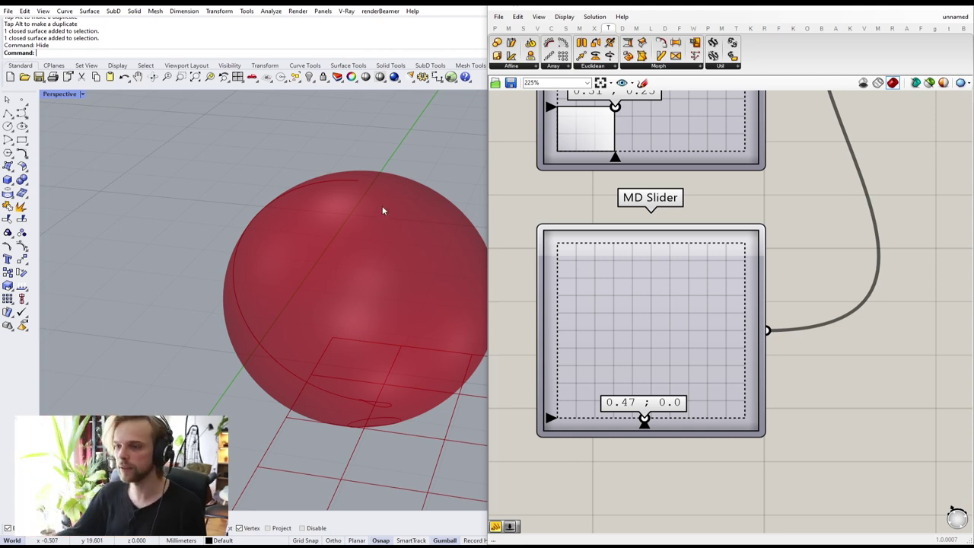
{"action": "right_click_drag", "start_coordinate": [356, 365], "coordinate": [292, 275]}
{"action": "scroll", "coordinate": [336, 286], "scroll_direction": "down", "scroll_amount": 4}
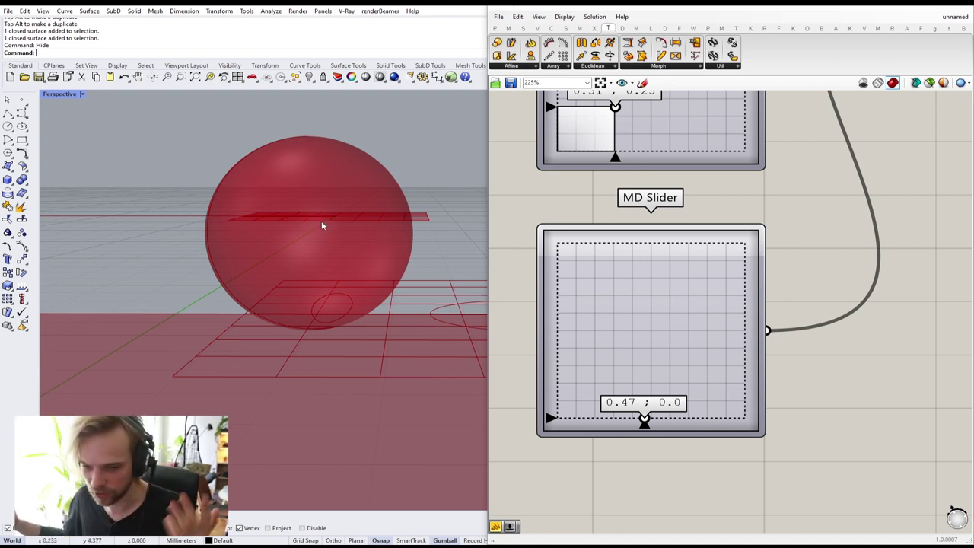
- Set the upper MD Slider to 0.34 ; 0.49 and the lower one to 0.25 ; 0.59 to merge the metaballs
{"action": "left_click_drag", "start_coordinate": [644, 420], "coordinate": [653, 366]}
{"action": "scroll", "coordinate": [651, 200], "scroll_direction": "down", "scroll_amount": 3}
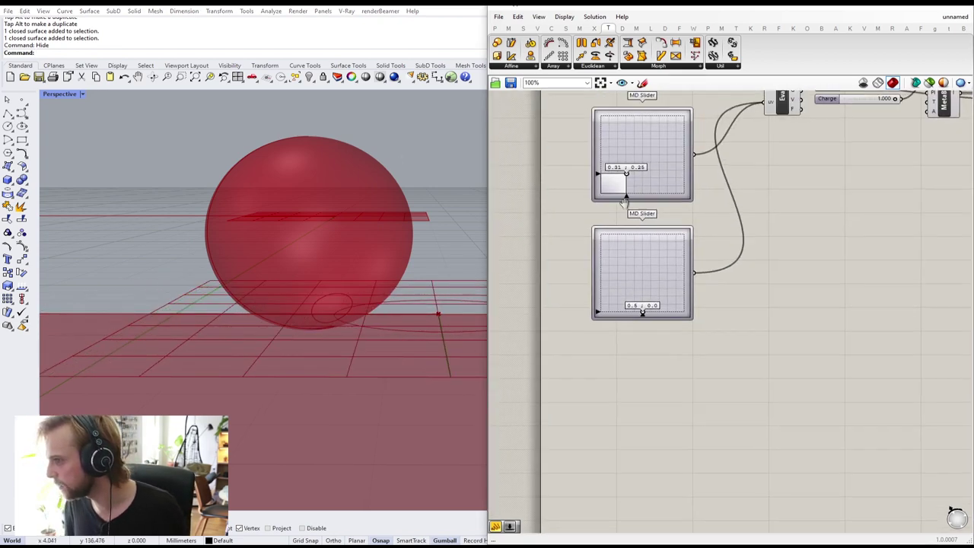
{"action": "scroll", "coordinate": [609, 207], "scroll_direction": "up", "scroll_amount": 2}
{"action": "left_click_drag", "start_coordinate": [608, 206], "coordinate": [617, 176]}
{"action": "left_click_drag", "start_coordinate": [639, 431], "coordinate": [606, 358]}
{"action": "right_click_drag", "start_coordinate": [323, 251], "coordinate": [316, 268]}
{"action": "right_click_drag", "start_coordinate": [281, 283], "coordinate": [285, 268]}
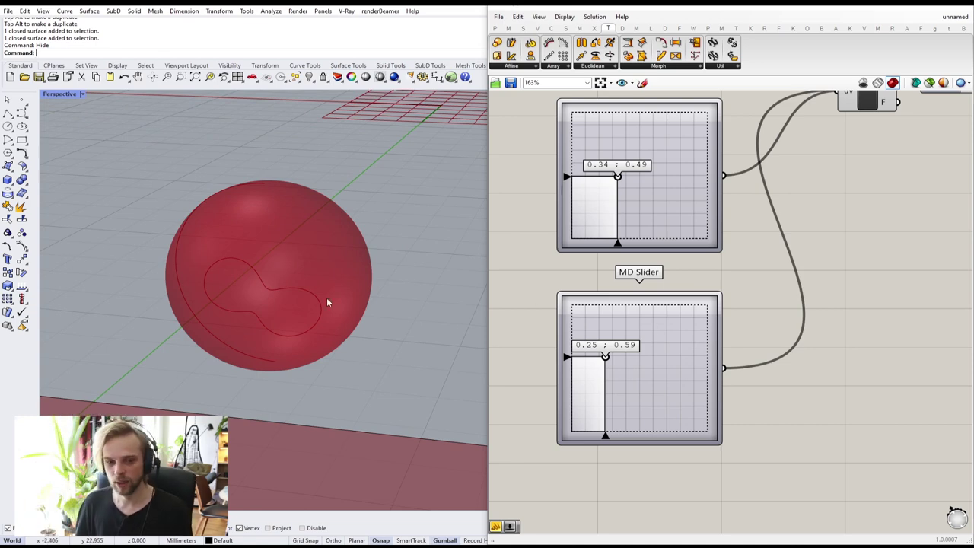
- Examine the component chain through Sporph and the merged metaball curve on the sphere
{"action": "scroll", "coordinate": [704, 300], "scroll_direction": "down", "scroll_amount": 7}
{"action": "scroll", "coordinate": [781, 285], "scroll_direction": "up", "scroll_amount": 4}
{"action": "right_click_drag", "start_coordinate": [715, 135], "coordinate": [672, 285]}
{"action": "right_click_drag", "start_coordinate": [730, 363], "coordinate": [678, 317]}
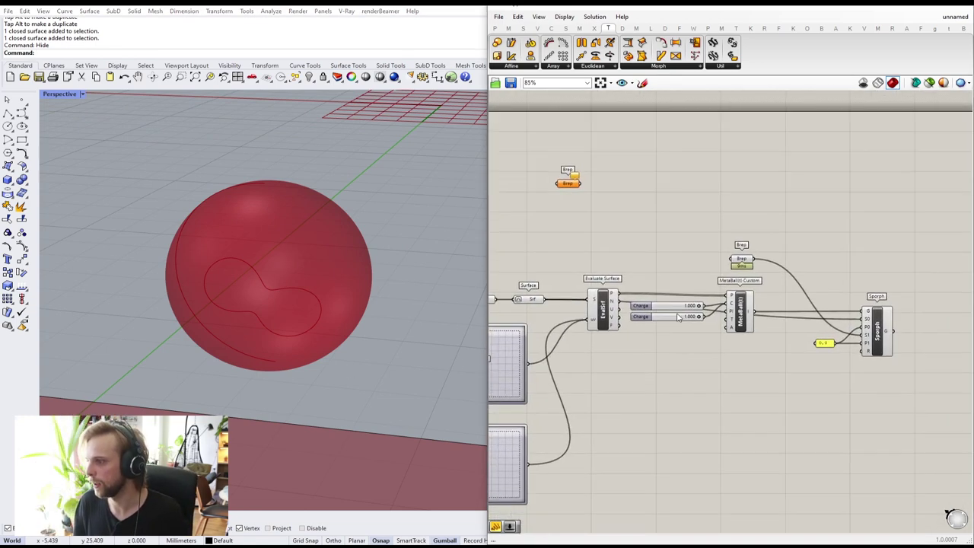
{"action": "scroll", "coordinate": [833, 207], "scroll_direction": "up", "scroll_amount": 3}
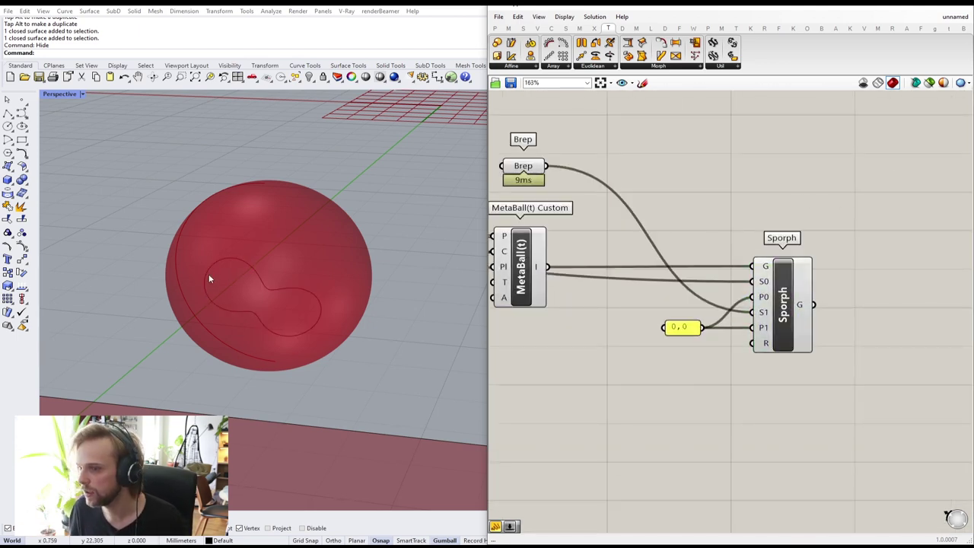
{"action": "scroll", "coordinate": [358, 228], "scroll_direction": "down", "scroll_amount": 6}
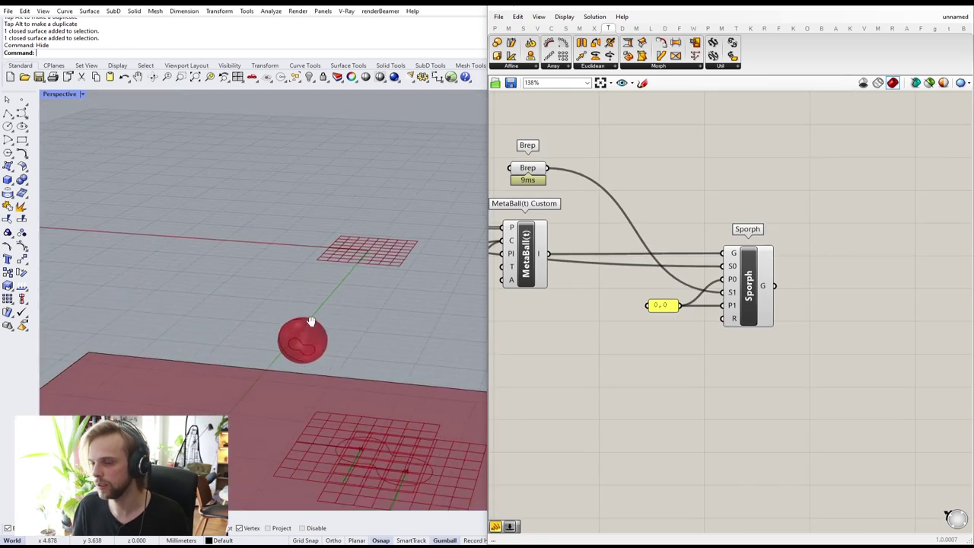
{"action": "scroll", "coordinate": [275, 156], "scroll_direction": "up", "scroll_amount": 3}
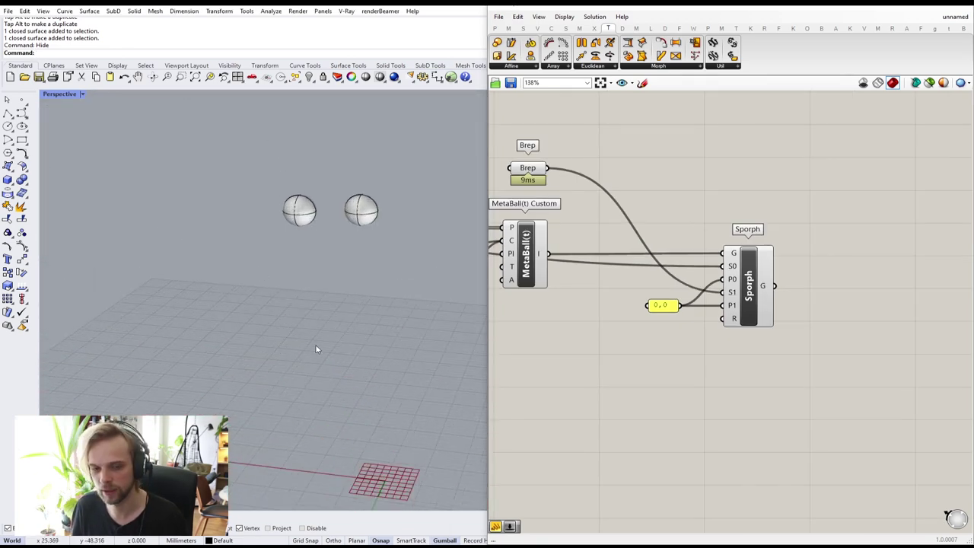
{"action": "right_click_drag", "start_coordinate": [306, 460], "coordinate": [282, 347], "text": "shift"}
{"action": "right_click_drag", "start_coordinate": [324, 404], "coordinate": [311, 319], "text": "shift"}
{"action": "scroll", "coordinate": [302, 321], "scroll_direction": "up", "scroll_amount": 8}
{"action": "right_click_drag", "start_coordinate": [347, 383], "coordinate": [344, 341]}
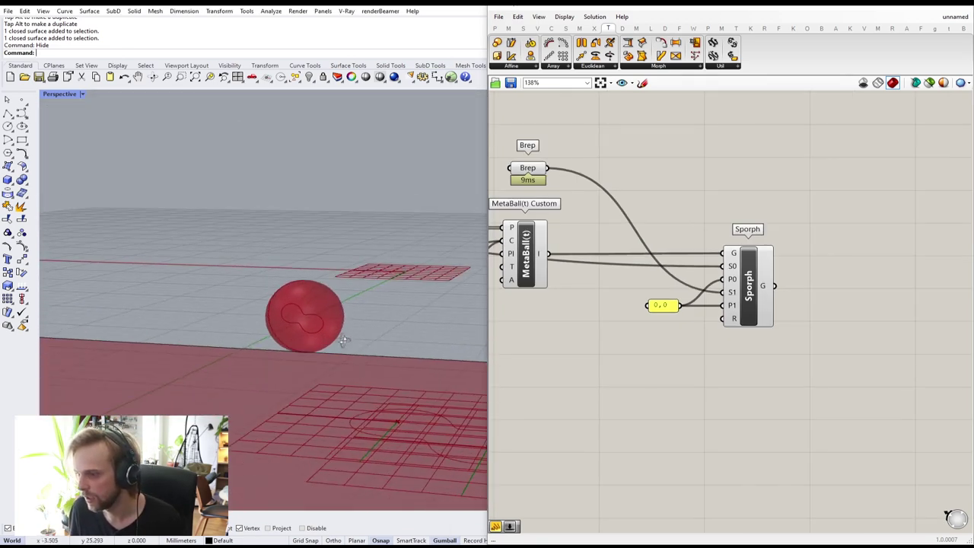
{"action": "right_click_drag", "start_coordinate": [658, 283], "coordinate": [742, 341]}
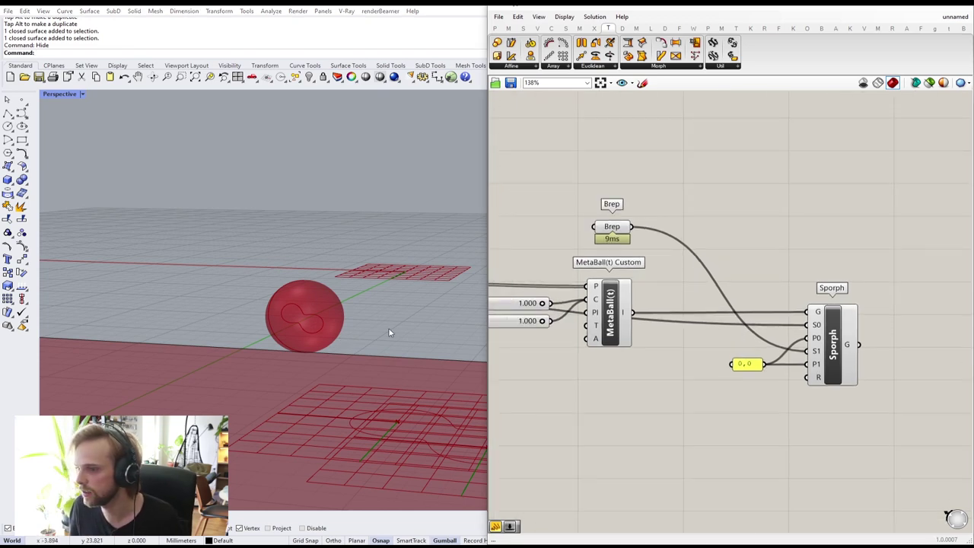
- Select the two white eyeball spheres in Rhino and assign both to the Brep parameter feeding Sporph
{"action": "scroll", "coordinate": [329, 265], "scroll_direction": "down", "scroll_amount": 8}
{"action": "right_click_drag", "start_coordinate": [343, 198], "coordinate": [335, 395]}
{"action": "scroll", "coordinate": [319, 320], "scroll_direction": "down", "scroll_amount": 2}
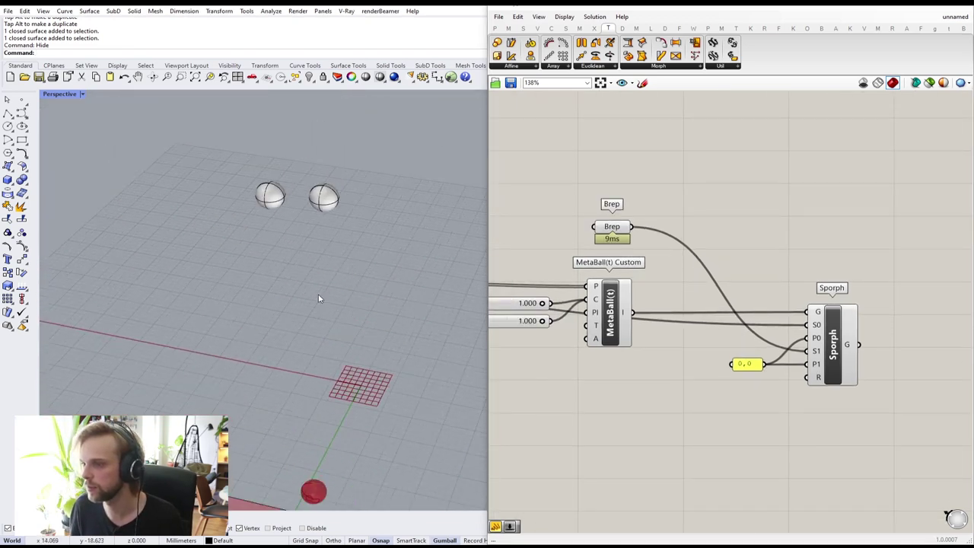
{"action": "left_click_drag", "start_coordinate": [384, 242], "coordinate": [182, 159]}
{"action": "left_click", "coordinate": [611, 231]}
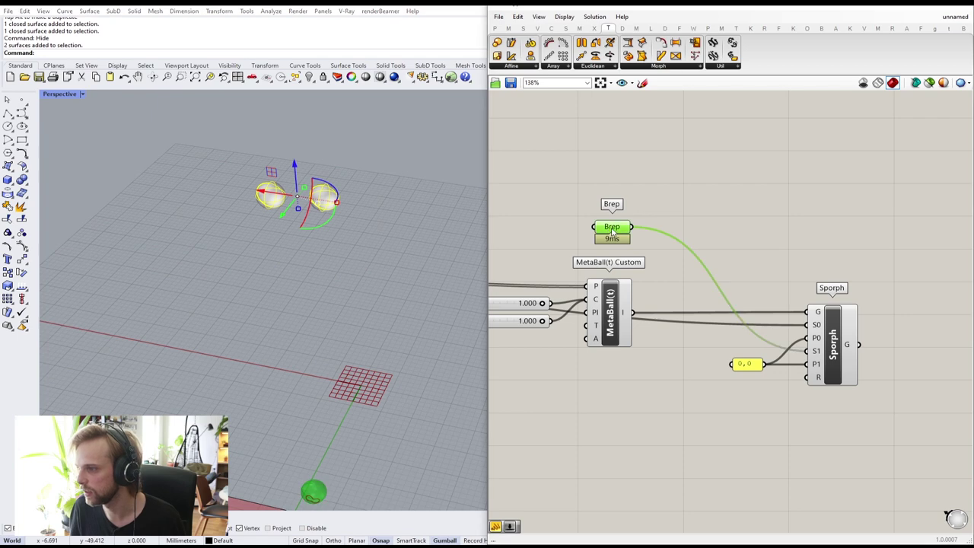
{"action": "right_click", "coordinate": [612, 228]}
{"action": "left_click", "coordinate": [670, 355]}
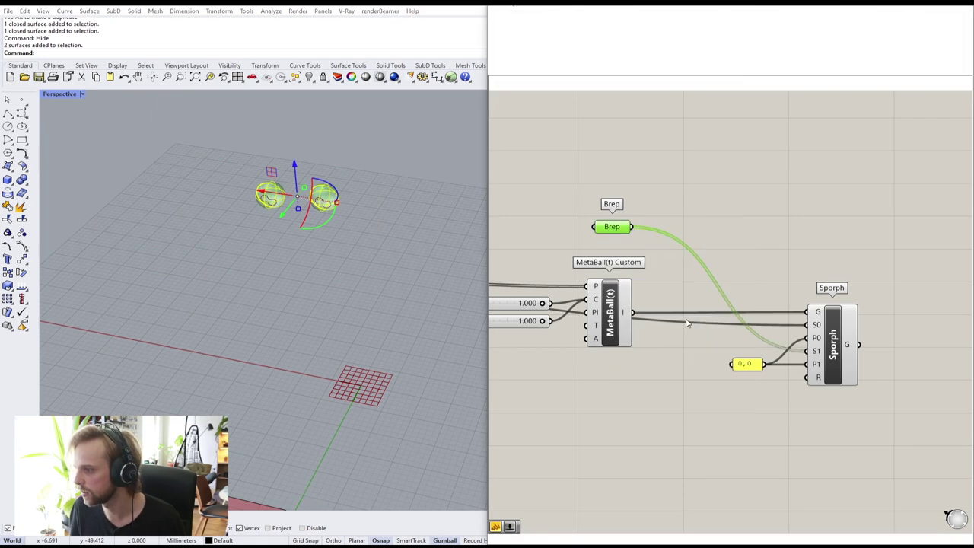
- Hide the two original eyeball spheres in Rhino with the Hide command
{"action": "left_click", "coordinate": [740, 220]}
{"action": "scroll", "coordinate": [307, 240], "scroll_direction": "up", "scroll_amount": 5}
{"action": "left_click", "coordinate": [293, 237]}
{"action": "scroll", "coordinate": [284, 163], "scroll_direction": "up", "scroll_amount": 6}
{"action": "left_click", "coordinate": [236, 164]}
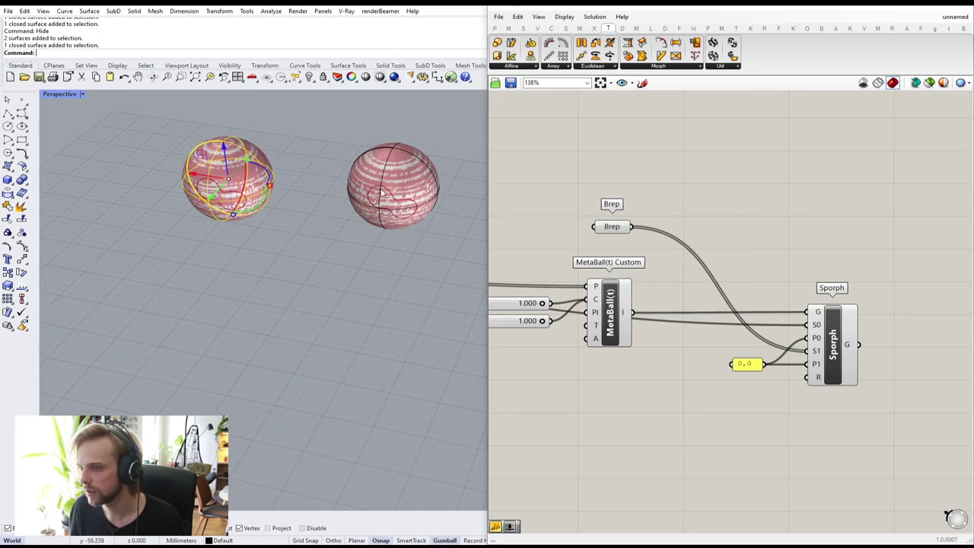
{"action": "left_click", "coordinate": [388, 175], "text": "shift"}
{"action": "type", "text": "Hide"}
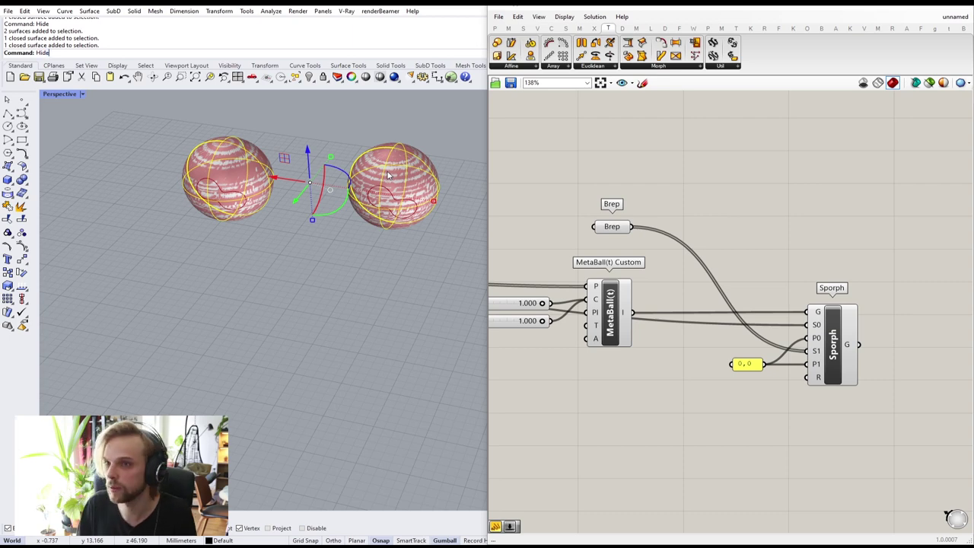
{"action": "key", "text": "Return"}
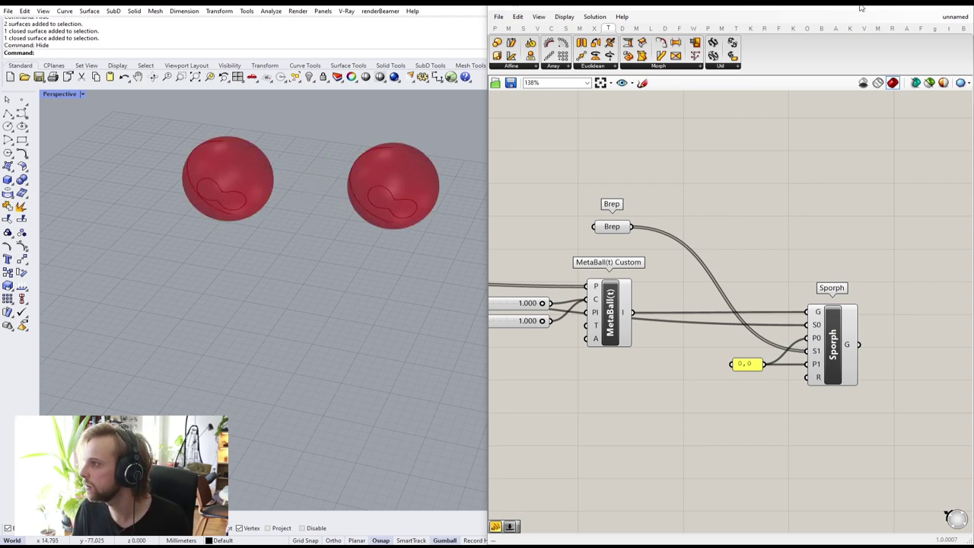
- Minimize the Grasshopper window, turn on the Body layer and set the Perspective viewport to Arctic display mode
{"action": "left_click", "coordinate": [913, 7]}
{"action": "left_click", "coordinate": [901, 145]}
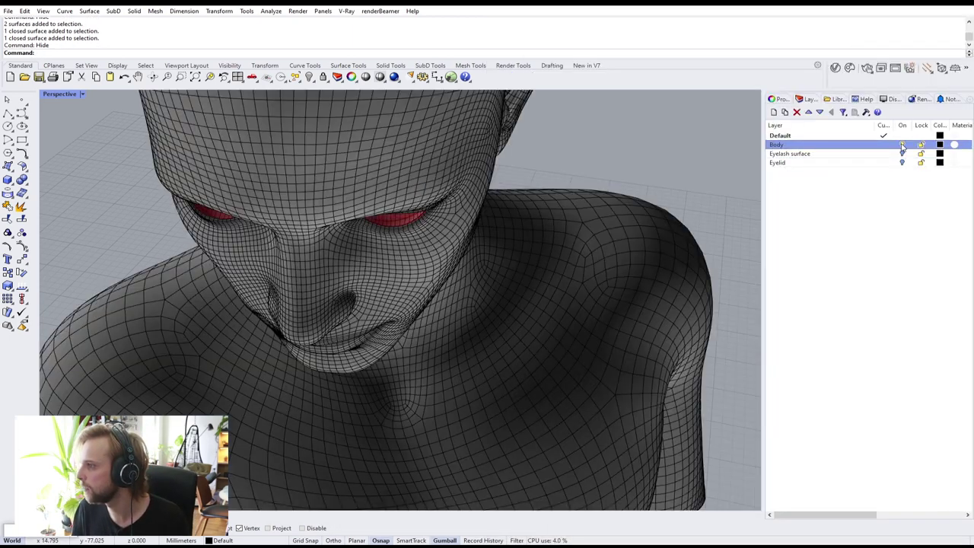
{"action": "right_click_drag", "start_coordinate": [473, 236], "coordinate": [366, 259], "text": "shift"}
{"action": "mouse_move", "coordinate": [367, 259]}
{"action": "right_mouse_down"}
{"action": "mouse_move", "coordinate": [387, 276]}
{"action": "mouse_move", "coordinate": [361, 263]}
{"action": "right_mouse_up"}
{"action": "left_click", "coordinate": [57, 96]}
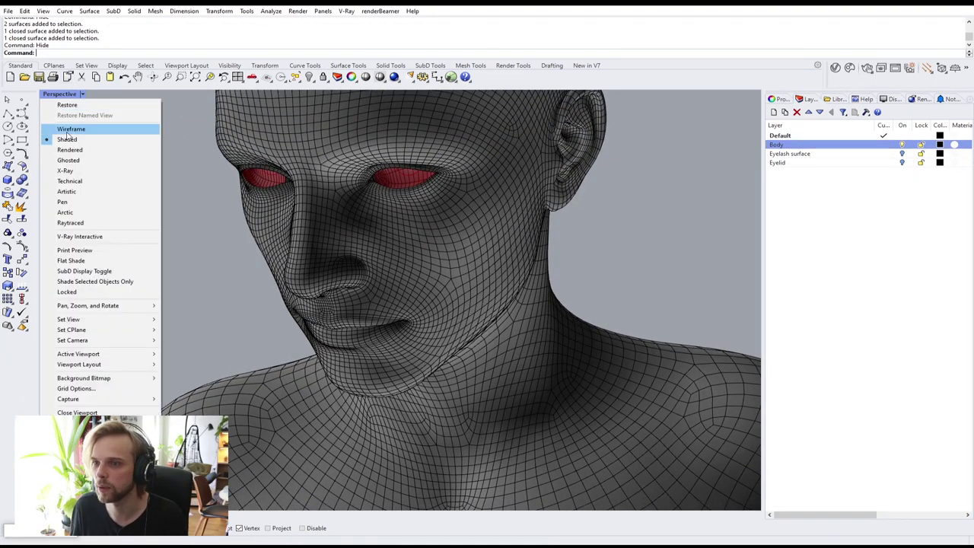
{"action": "left_click", "coordinate": [77, 213]}
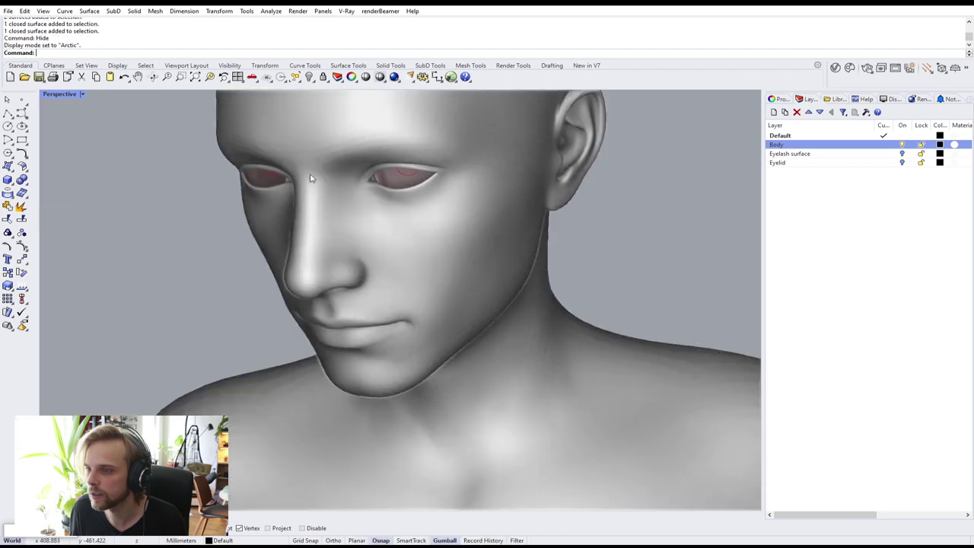
{"action": "scroll", "coordinate": [343, 197], "scroll_direction": "up", "scroll_amount": 3}
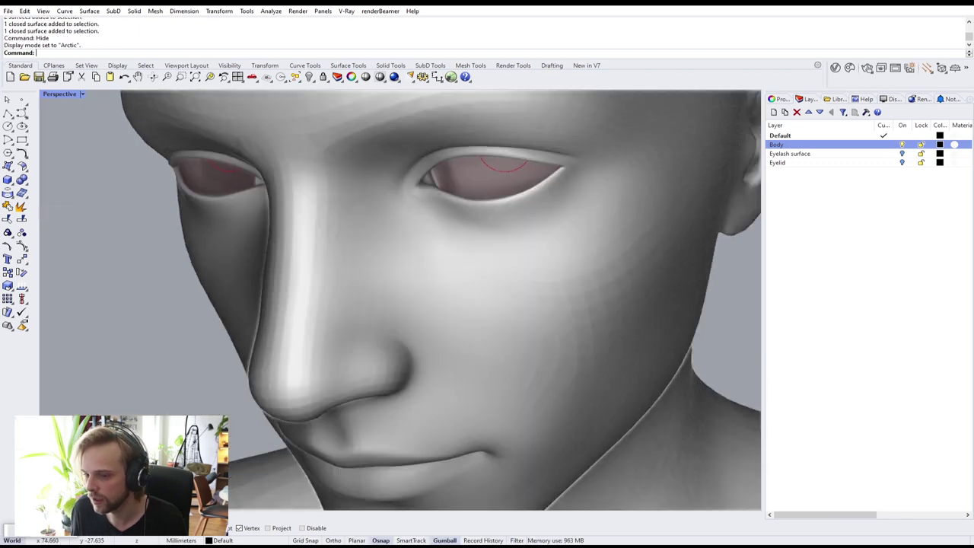
- Bring back Grasshopper, add a Custom Preview component above Sporph and wire the Brep parameter into its G input
{"action": "left_click", "coordinate": [168, 494]}
{"action": "right_click_drag", "start_coordinate": [665, 245], "coordinate": [695, 267]}
{"action": "double_click", "coordinate": [723, 177]}
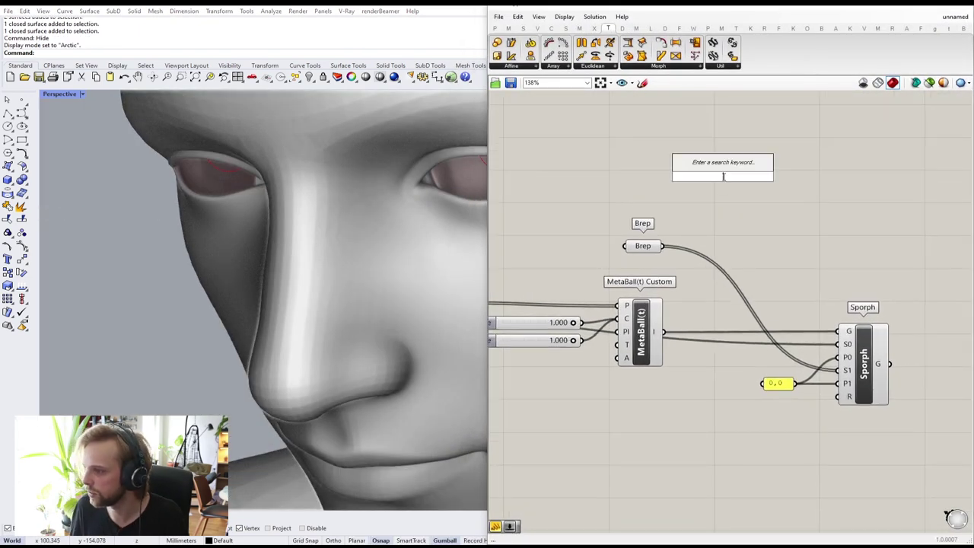
{"action": "type", "text": "cus"}
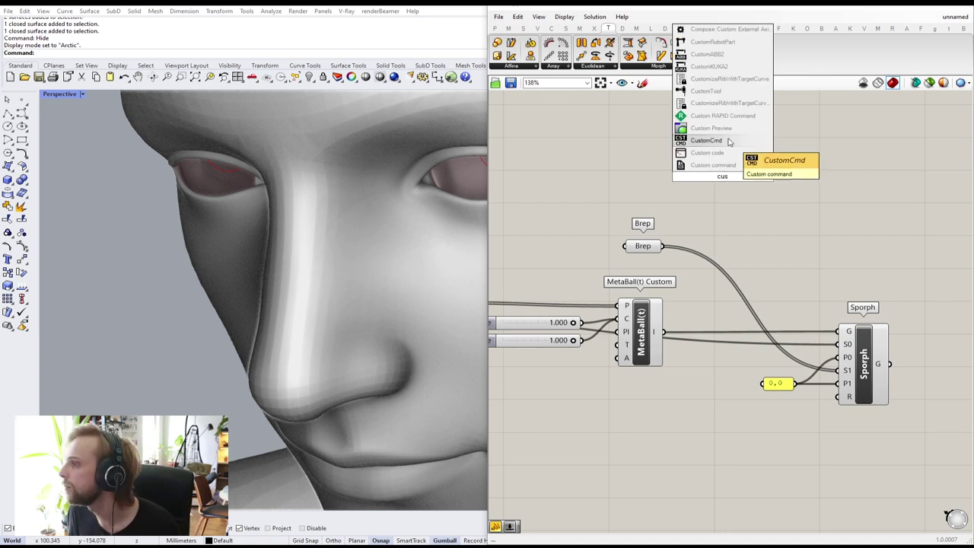
{"action": "left_click", "coordinate": [728, 128]}
{"action": "left_click_drag", "start_coordinate": [663, 246], "coordinate": [774, 165]}
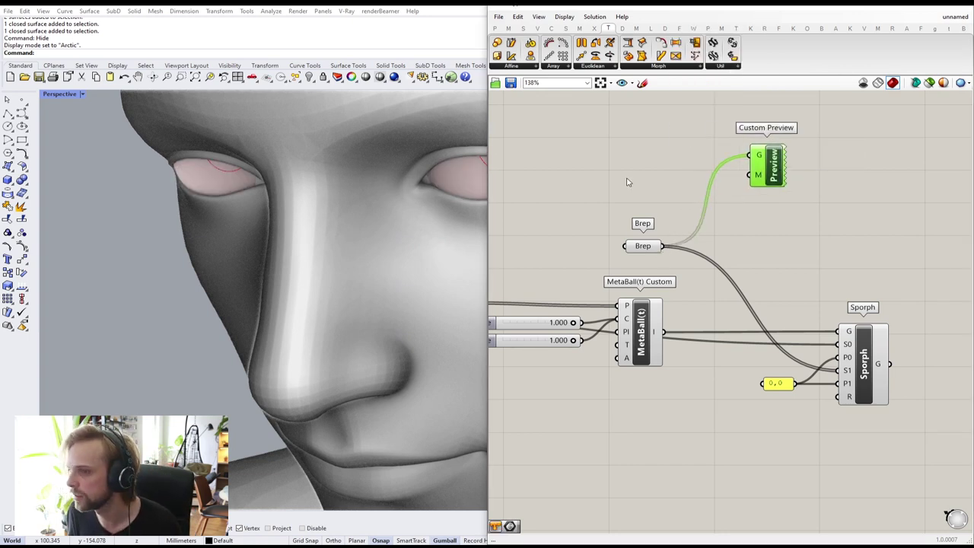
- Turn off the Brep parameter's own preview and check the eyeballs in the face
{"action": "left_click", "coordinate": [629, 183]}
{"action": "mouse_move", "coordinate": [862, 205]}
{"action": "right_mouse_down"}
{"action": "mouse_move", "coordinate": [722, 226]}
{"action": "mouse_move", "coordinate": [861, 208]}
{"action": "right_mouse_up"}
{"action": "left_click", "coordinate": [633, 250]}
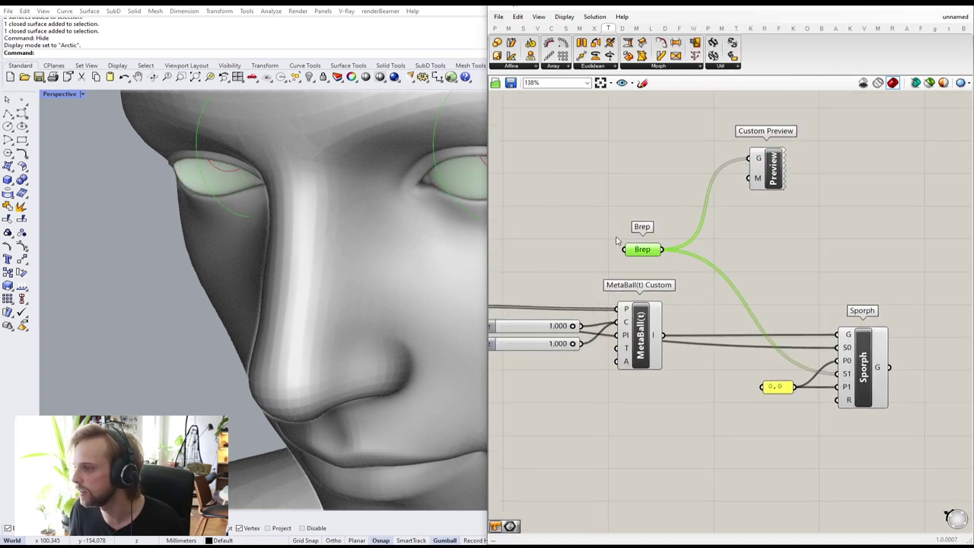
{"action": "middle_click", "coordinate": [616, 236]}
{"action": "left_click", "coordinate": [651, 206]}
{"action": "left_click", "coordinate": [686, 185]}
{"action": "scroll", "coordinate": [343, 197], "scroll_direction": "down", "scroll_amount": 3}
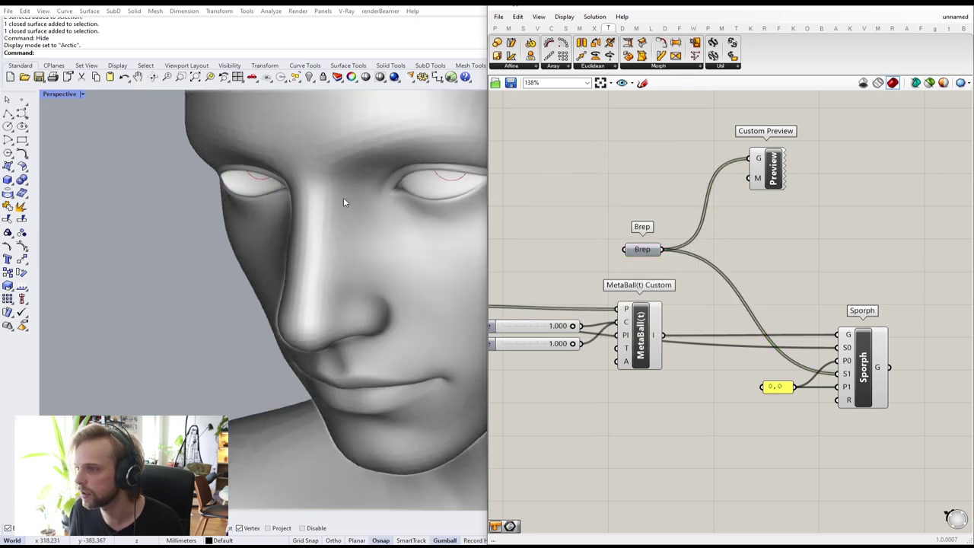
{"action": "right_click_drag", "start_coordinate": [344, 197], "coordinate": [297, 207]}
- Examine the metaball curves mapped onto both eyeballs within the face, with the Sporph component selected to highlight its output
{"action": "right_click_drag", "start_coordinate": [750, 269], "coordinate": [615, 217]}
{"action": "right_click_drag", "start_coordinate": [800, 303], "coordinate": [750, 272]}
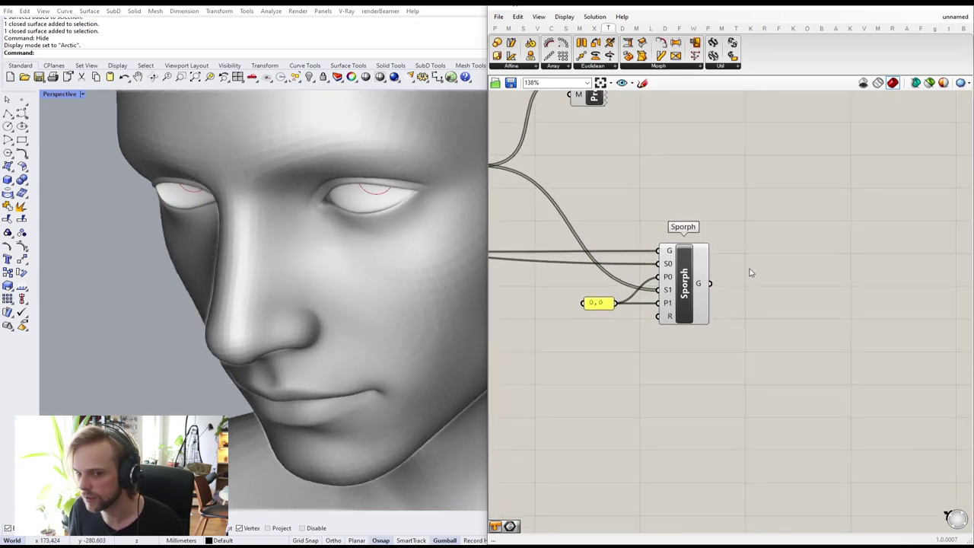
{"action": "scroll", "coordinate": [761, 281], "scroll_direction": "up", "scroll_amount": 1}
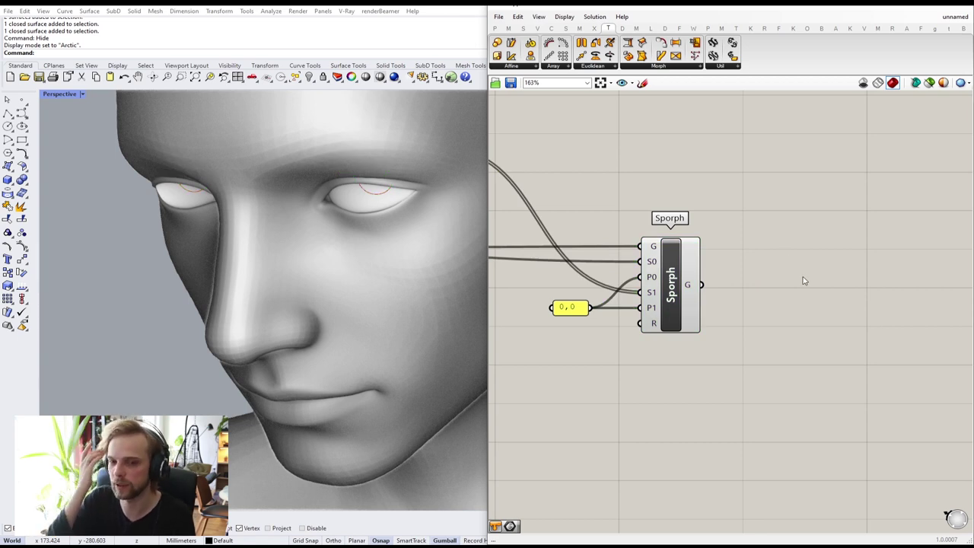
{"action": "double_click", "coordinate": [804, 281]}
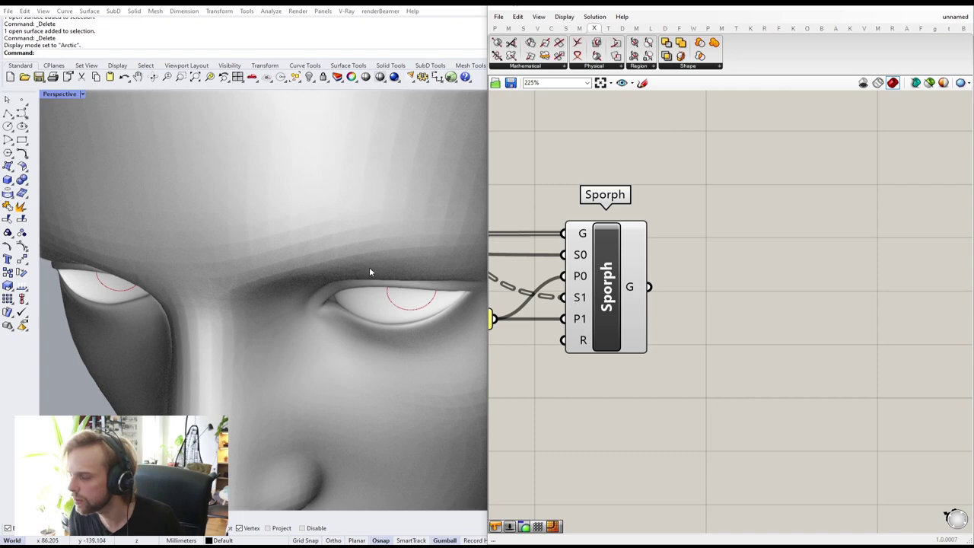
{"action": "scroll", "coordinate": [418, 308], "scroll_direction": "down", "scroll_amount": 8}
{"action": "right_click_drag", "start_coordinate": [412, 319], "coordinate": [399, 307]}
{"action": "right_click_drag", "start_coordinate": [315, 255], "coordinate": [368, 259]}
{"action": "scroll", "coordinate": [368, 259], "scroll_direction": "up", "scroll_amount": 2}
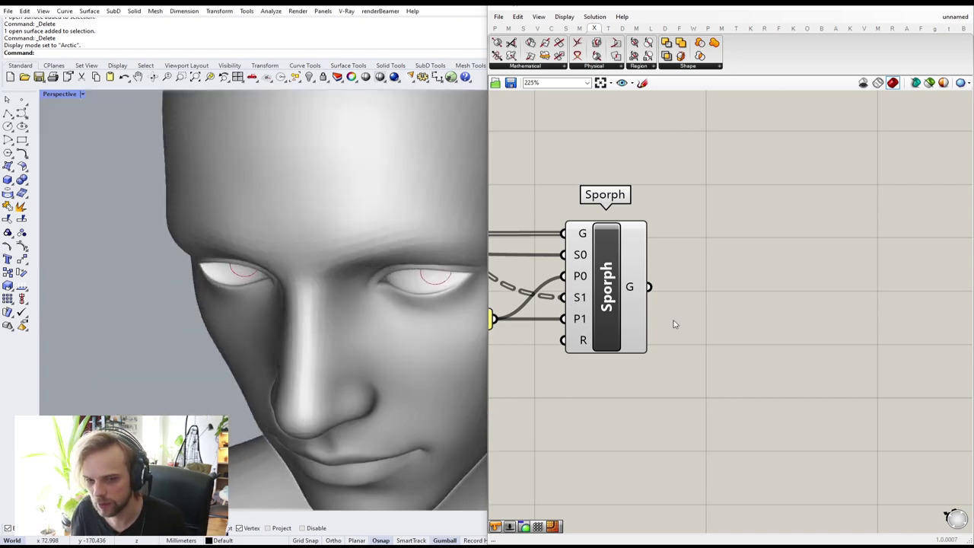
{"action": "scroll", "coordinate": [676, 324], "scroll_direction": "down", "scroll_amount": 2}
{"action": "right_click_drag", "start_coordinate": [676, 324], "coordinate": [767, 374]}
{"action": "scroll", "coordinate": [767, 374], "scroll_direction": "up", "scroll_amount": 2}
{"action": "left_click", "coordinate": [713, 364]}
{"action": "scroll", "coordinate": [716, 362], "scroll_direction": "down", "scroll_amount": 3}
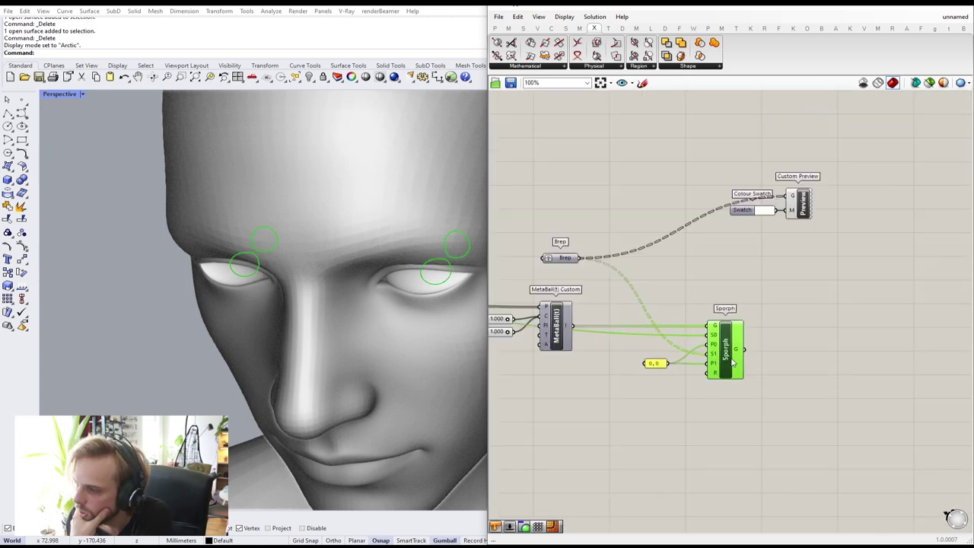
- Add a Surface Split component to the canvas beside Sporph
{"action": "scroll", "coordinate": [721, 354], "scroll_direction": "up", "scroll_amount": 2}
{"action": "right_click_drag", "start_coordinate": [725, 319], "coordinate": [739, 294]}
{"action": "double_click", "coordinate": [737, 292]}
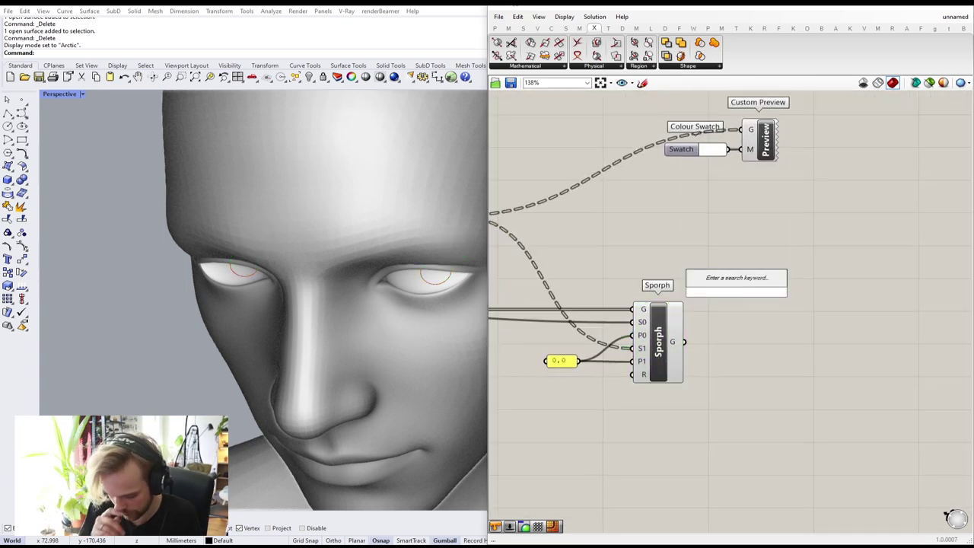
{"action": "type", "text": "surface split"}
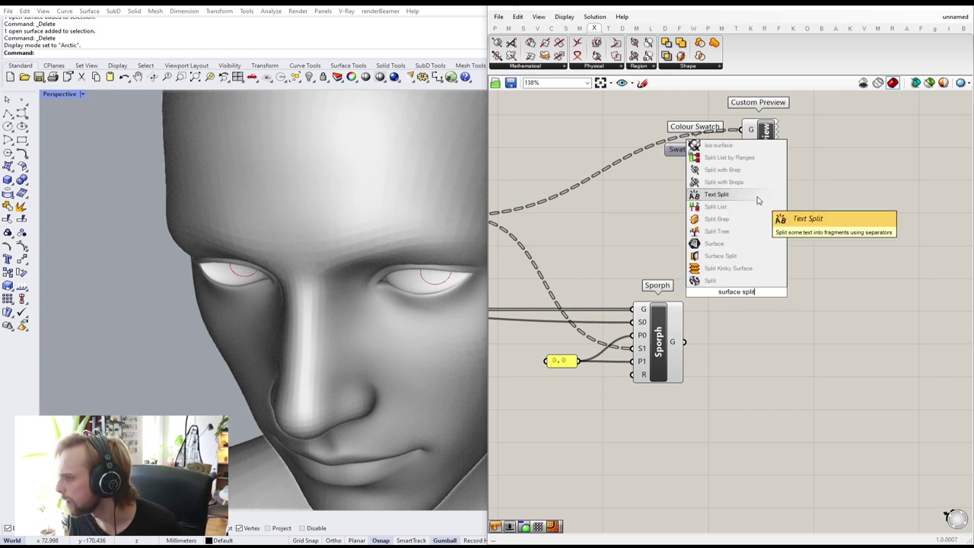
{"action": "left_click", "coordinate": [721, 255]}
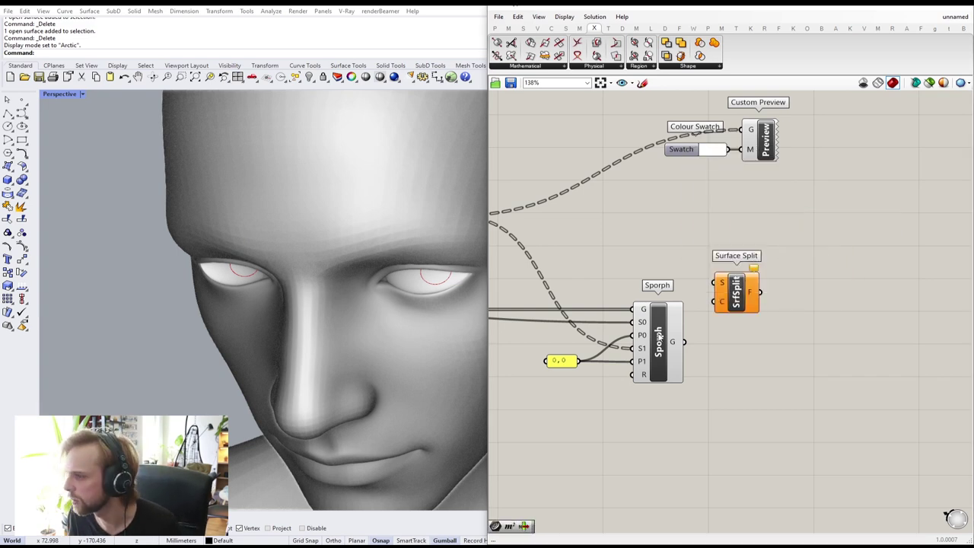
- Wire the Brep parameter into Surface Split's S input and Sporph's G output into its C input, positioning the component beside Sporph
{"action": "right_click_drag", "start_coordinate": [660, 338], "coordinate": [749, 306]}
{"action": "right_click_drag", "start_coordinate": [556, 287], "coordinate": [618, 242]}
{"action": "left_click_drag", "start_coordinate": [584, 176], "coordinate": [887, 177]}
{"action": "left_click_drag", "start_coordinate": [818, 296], "coordinate": [870, 191]}
{"action": "left_click", "coordinate": [892, 254]}
{"action": "right_click_drag", "start_coordinate": [893, 228], "coordinate": [790, 234]}
{"action": "scroll", "coordinate": [788, 221], "scroll_direction": "up", "scroll_amount": 2}
{"action": "left_click_drag", "start_coordinate": [761, 196], "coordinate": [761, 258]}
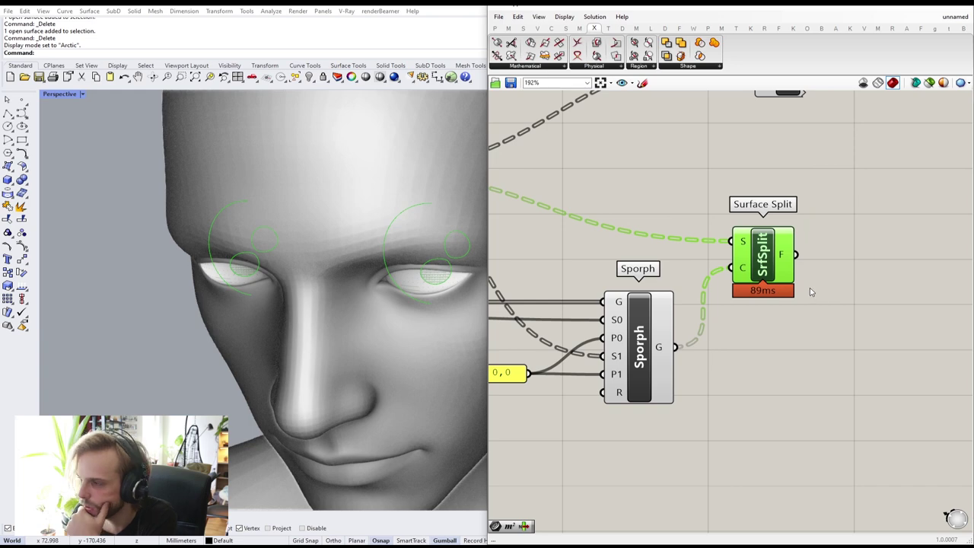
- Set the lower MD Slider to 0.22 ; 0.36 and the upper MD Slider to 0.33 ; 0.4
{"action": "scroll", "coordinate": [792, 283], "scroll_direction": "down", "scroll_amount": 5}
{"action": "right_click_drag", "start_coordinate": [609, 317], "coordinate": [791, 270]}
{"action": "scroll", "coordinate": [792, 271], "scroll_direction": "down", "scroll_amount": 4}
{"action": "right_click_drag", "start_coordinate": [668, 312], "coordinate": [784, 304]}
{"action": "scroll", "coordinate": [784, 303], "scroll_direction": "up", "scroll_amount": 4}
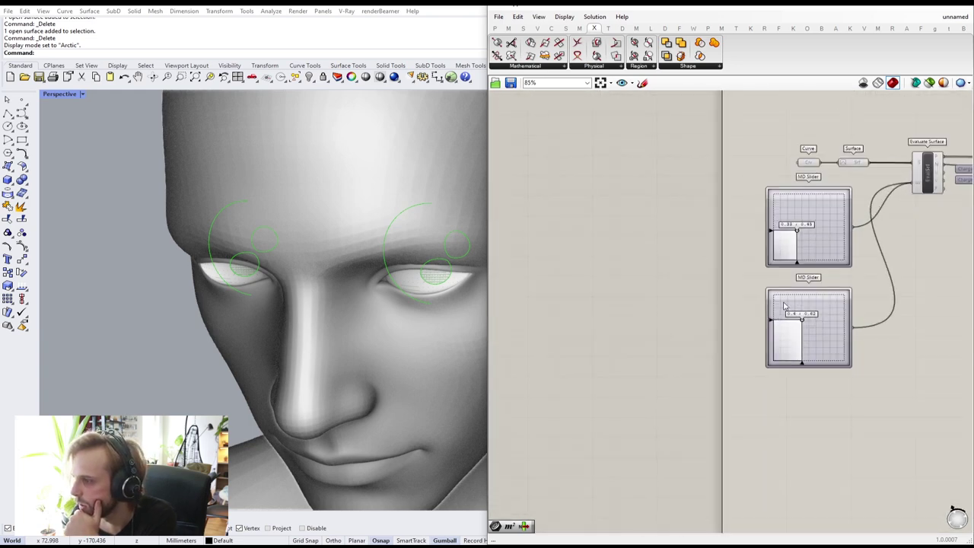
{"action": "scroll", "coordinate": [783, 305], "scroll_direction": "up", "scroll_amount": 4}
{"action": "left_click_drag", "start_coordinate": [653, 290], "coordinate": [599, 352]}
{"action": "scroll", "coordinate": [693, 312], "scroll_direction": "down", "scroll_amount": 4}
{"action": "scroll", "coordinate": [690, 313], "scroll_direction": "up", "scroll_amount": 2}
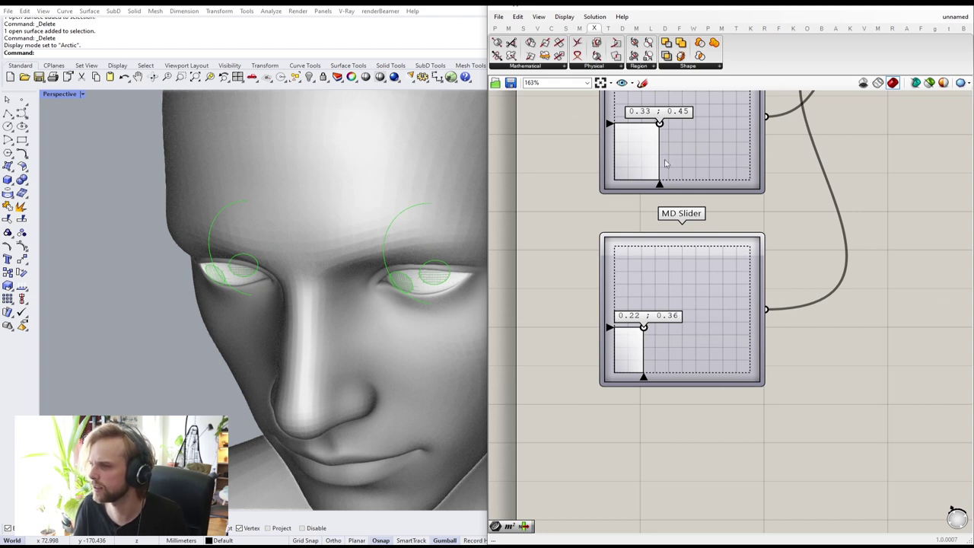
{"action": "right_click_drag", "start_coordinate": [666, 130], "coordinate": [654, 181]}
{"action": "mouse_move", "coordinate": [649, 177]}
{"action": "left_mouse_down"}
{"action": "mouse_move", "coordinate": [633, 190]}
{"action": "mouse_move", "coordinate": [648, 182]}
{"action": "mouse_move", "coordinate": [659, 196]}
{"action": "mouse_move", "coordinate": [646, 183]}
{"action": "left_mouse_up"}
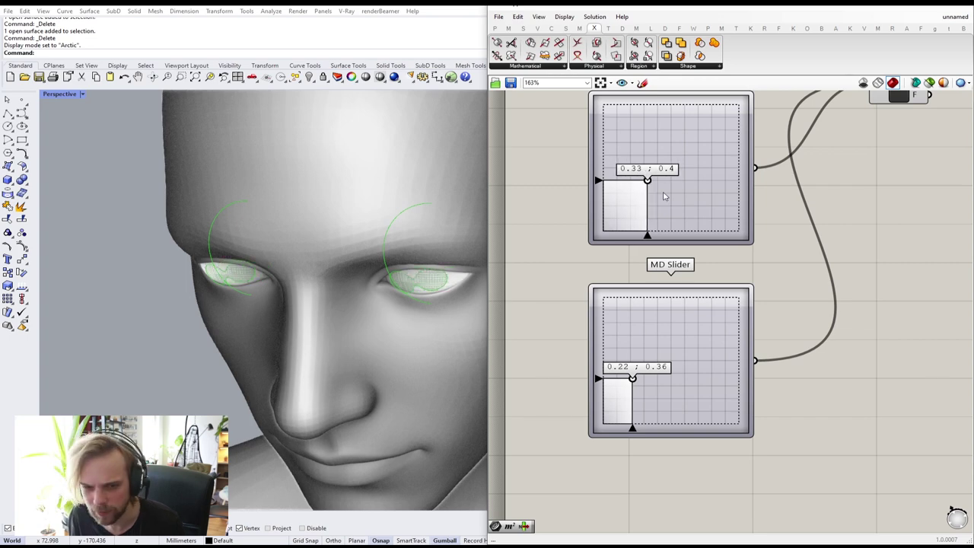
- Add an Area component after Surface Split and wire the F output into its G input
{"action": "scroll", "coordinate": [810, 250], "scroll_direction": "down", "scroll_amount": 5}
{"action": "right_click_drag", "start_coordinate": [833, 233], "coordinate": [682, 277]}
{"action": "right_click_drag", "start_coordinate": [838, 273], "coordinate": [687, 309]}
{"action": "right_click_drag", "start_coordinate": [864, 233], "coordinate": [711, 269]}
{"action": "scroll", "coordinate": [711, 270], "scroll_direction": "up", "scroll_amount": 5}
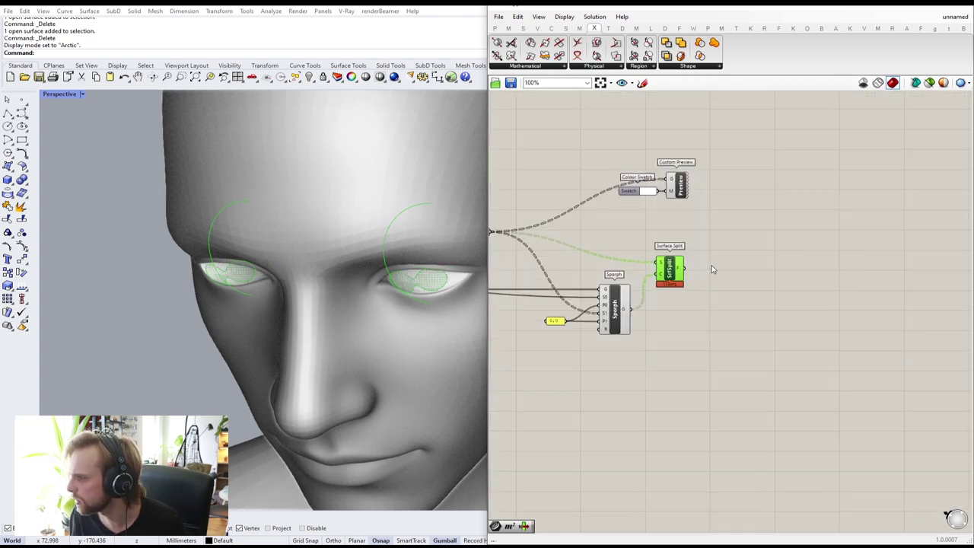
{"action": "double_click", "coordinate": [759, 275]}
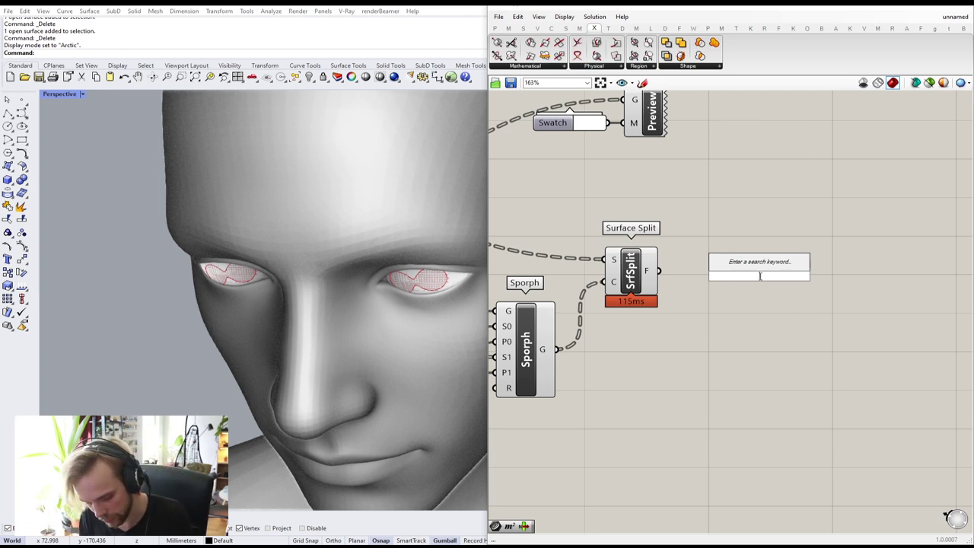
{"action": "type", "text": "area"}
{"action": "key", "text": "Return"}
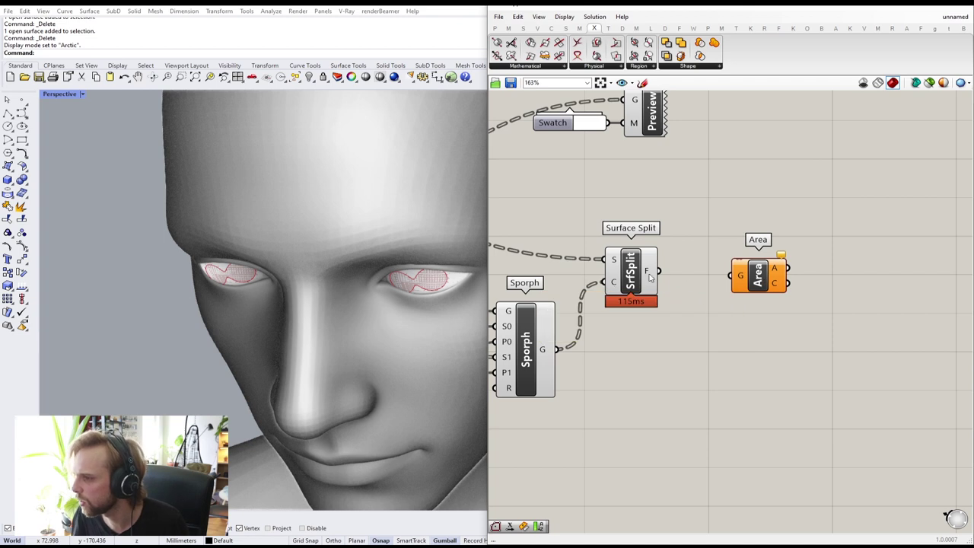
{"action": "left_click_drag", "start_coordinate": [645, 273], "coordinate": [745, 255]}
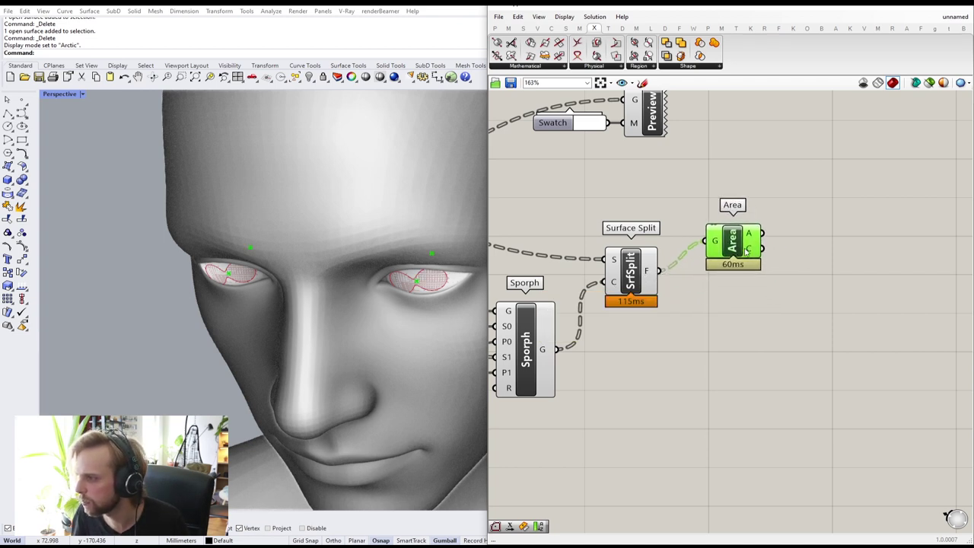
- Add a Panel wired to Area's A output and move it farther away from the Area component
{"action": "double_click", "coordinate": [834, 250]}
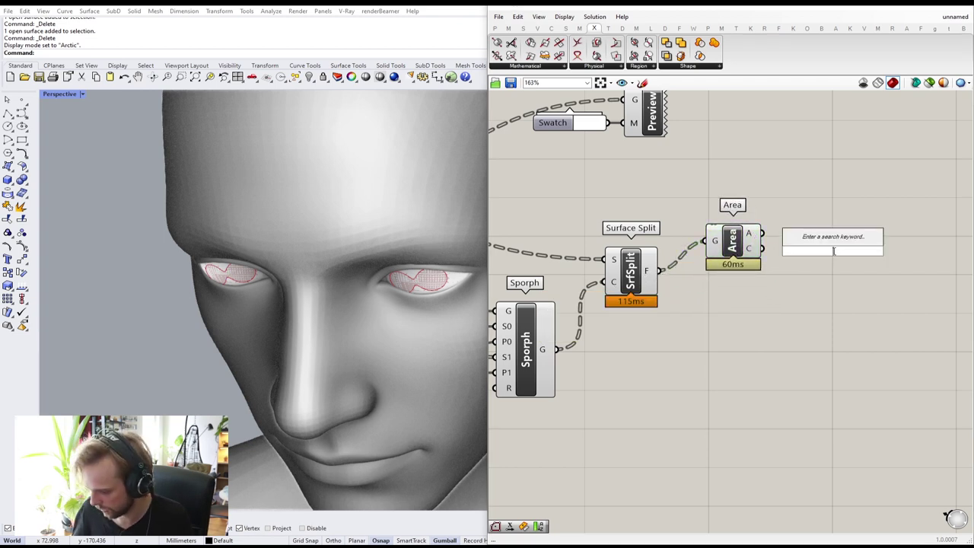
{"action": "type", "text": "panel"}
{"action": "key", "text": "Return"}
{"action": "left_click_drag", "start_coordinate": [761, 233], "coordinate": [800, 255]}
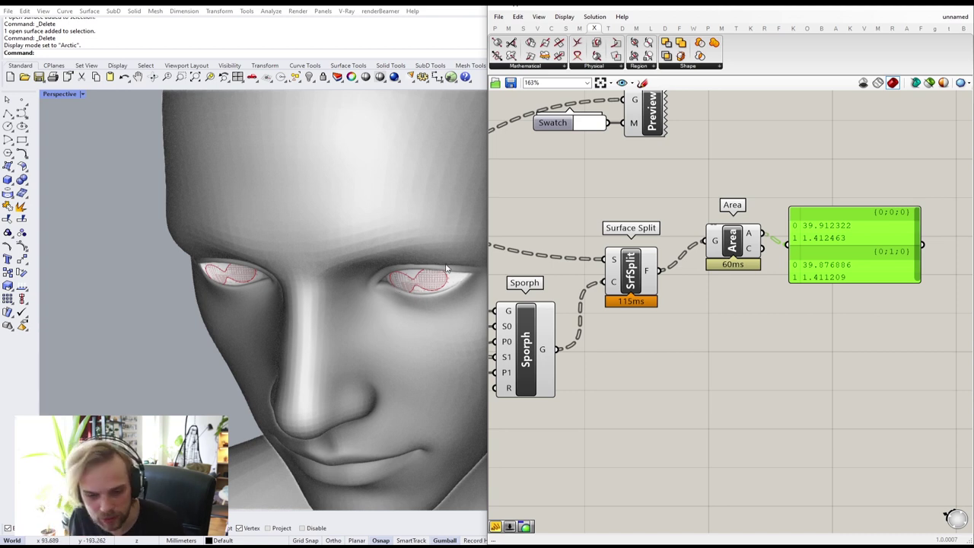
{"action": "right_click_drag", "start_coordinate": [751, 290], "coordinate": [623, 277]}
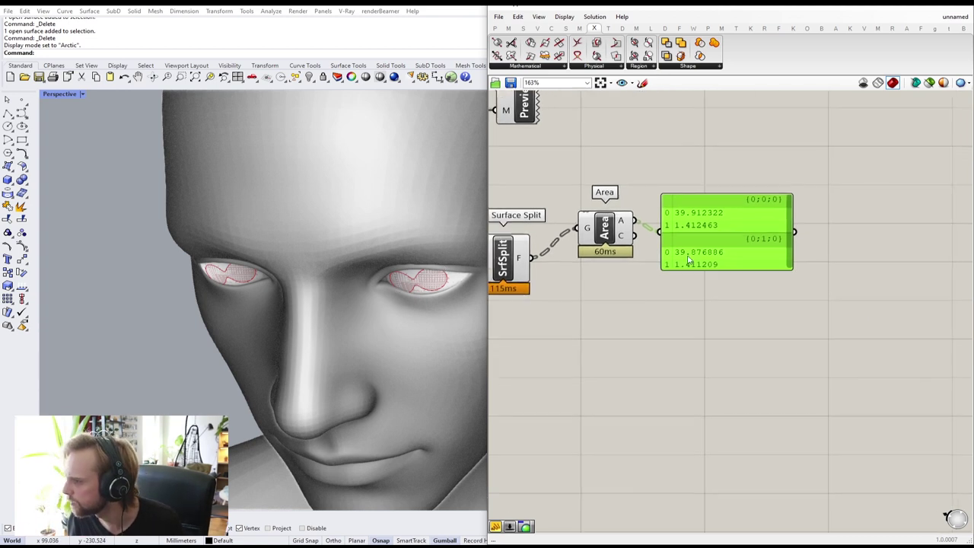
{"action": "left_click_drag", "start_coordinate": [713, 240], "coordinate": [820, 228]}
- Add a Sort List component, feed Area's A output into its K input and connect its K output to the Panel
{"action": "double_click", "coordinate": [703, 282]}
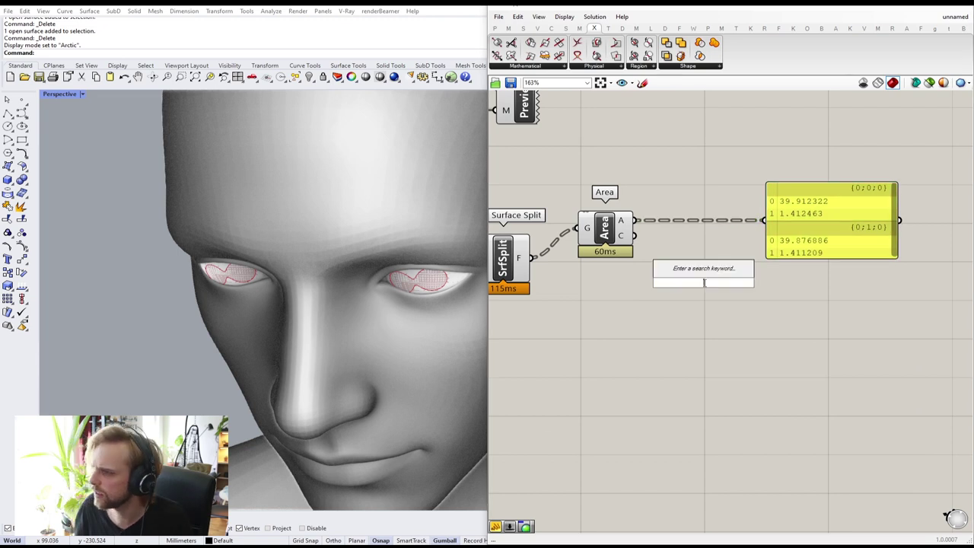
{"action": "type", "text": "sort"}
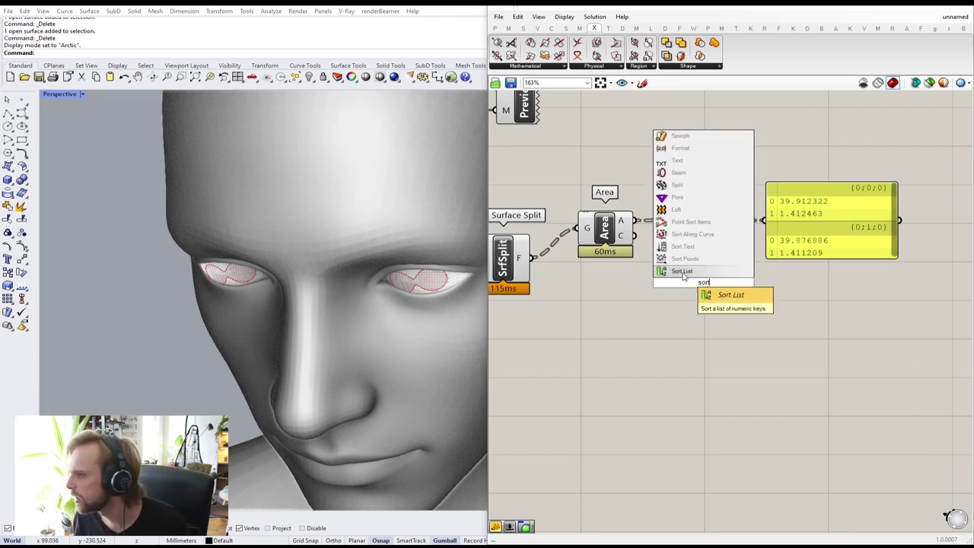
{"action": "key", "text": "Return"}
{"action": "mouse_move", "coordinate": [638, 227]}
{"action": "left_mouse_down"}
{"action": "mouse_move", "coordinate": [675, 275]}
{"action": "mouse_move", "coordinate": [683, 271]}
{"action": "left_mouse_up"}
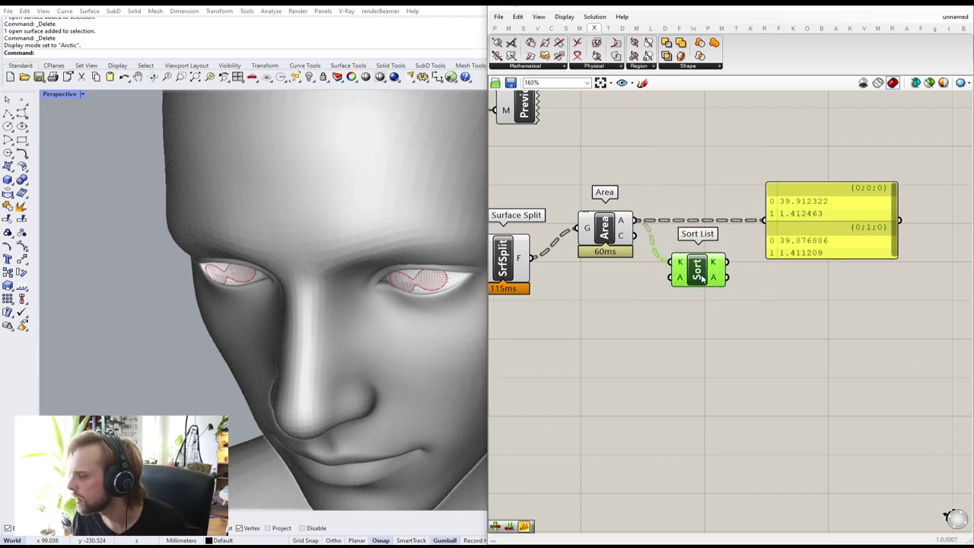
{"action": "left_click_drag", "start_coordinate": [607, 236], "coordinate": [606, 221]}
{"action": "left_click_drag", "start_coordinate": [726, 261], "coordinate": [764, 221]}
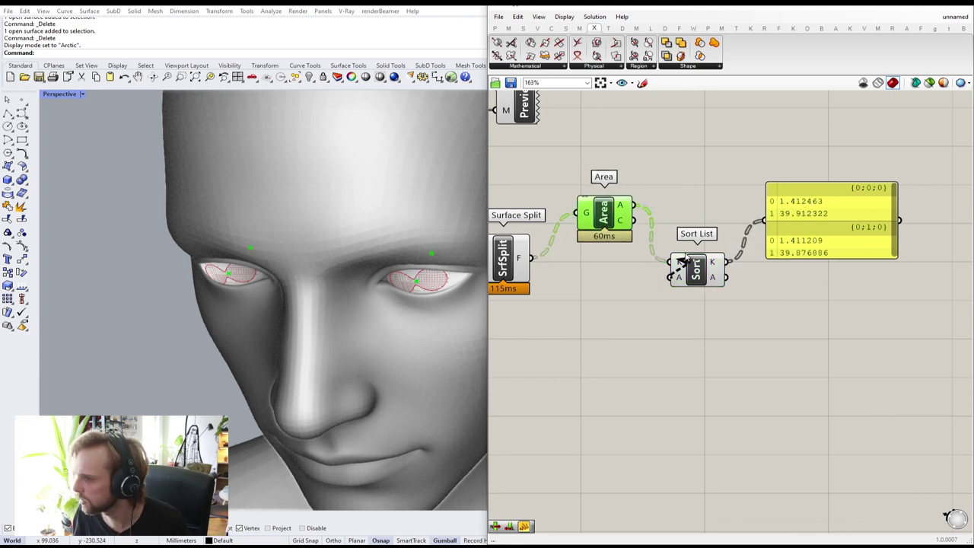
- Wire Surface Split's F output into Sort List's A input and tidy the positions of Area and Sort List
{"action": "left_click_drag", "start_coordinate": [617, 220], "coordinate": [606, 209]}
{"action": "left_click_drag", "start_coordinate": [696, 270], "coordinate": [688, 250]}
{"action": "left_click_drag", "start_coordinate": [531, 259], "coordinate": [678, 254]}
{"action": "left_click", "coordinate": [693, 191]}
{"action": "right_click_drag", "start_coordinate": [691, 225], "coordinate": [634, 236]}
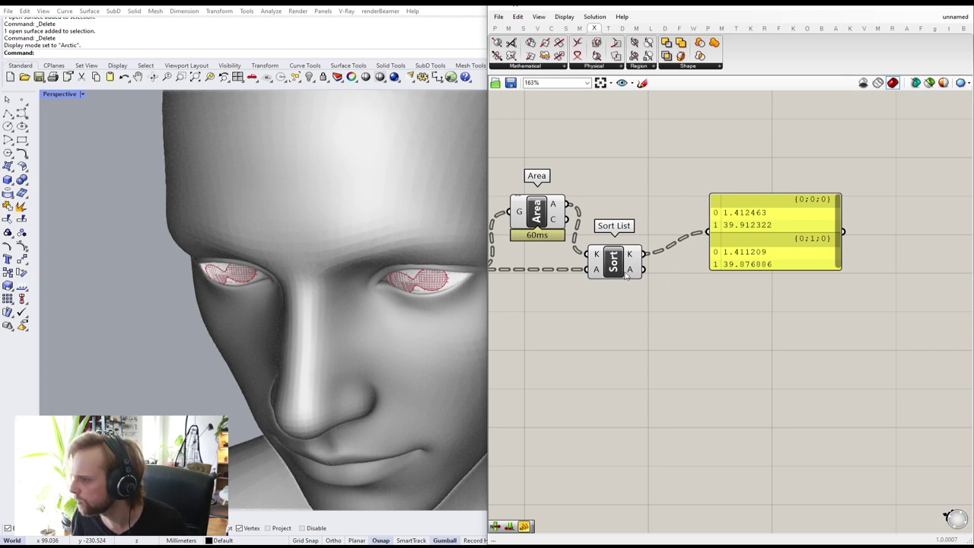
- Connect Sort List's A output to the Panel in place of the K output and set that A output to Reverse
{"action": "left_click_drag", "start_coordinate": [643, 270], "coordinate": [868, 301]}
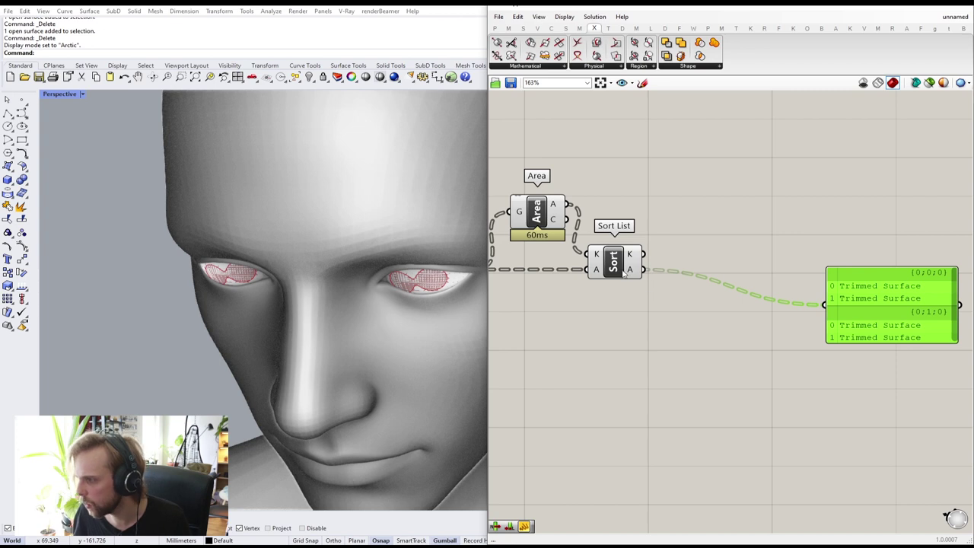
{"action": "mouse_move", "coordinate": [631, 275]}
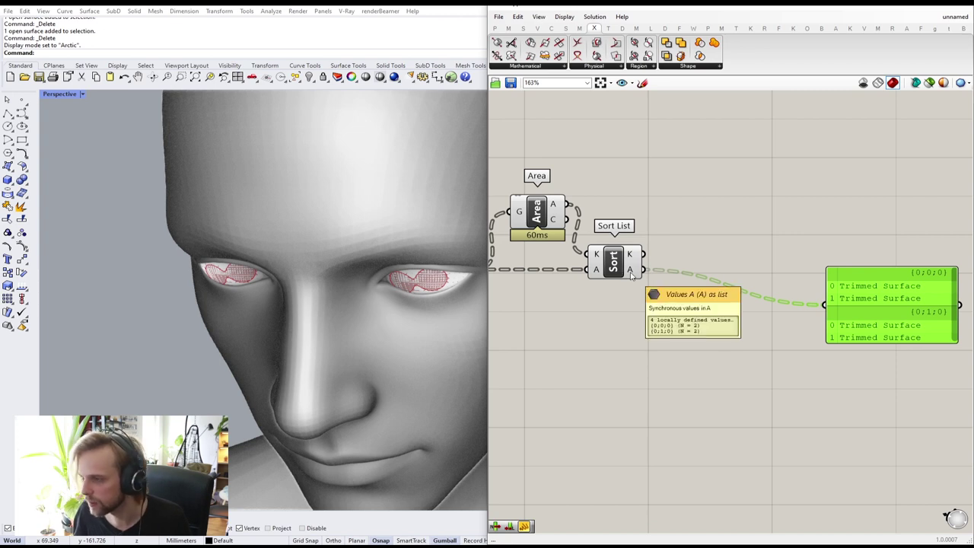
{"action": "right_click", "coordinate": [631, 275]}
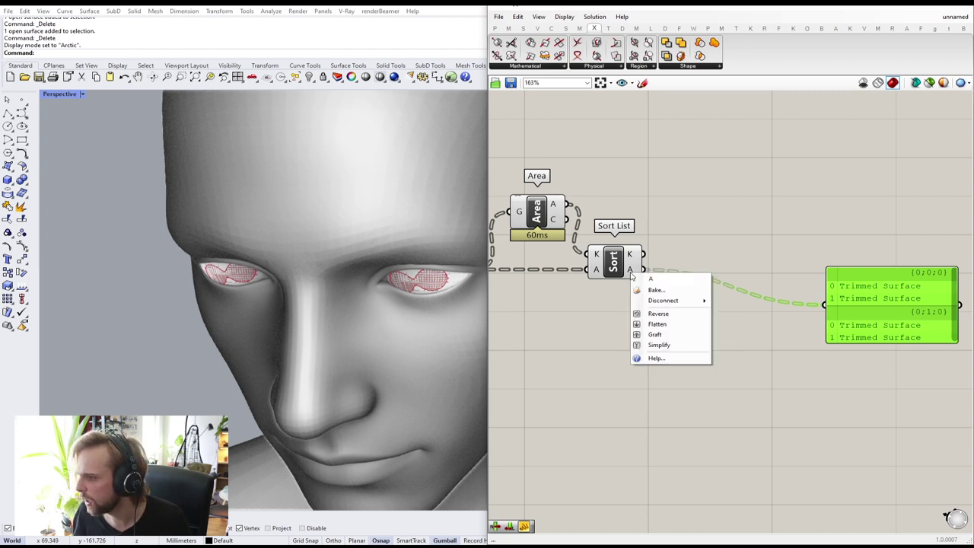
{"action": "left_click", "coordinate": [674, 318]}
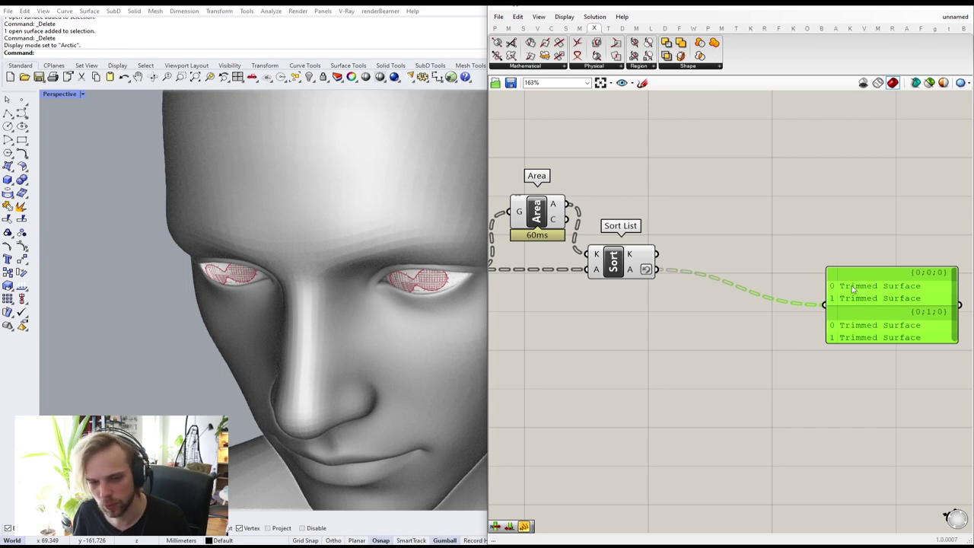
- Minimize Grasshopper, turn off the Body layer to inspect the split eyeballs on their own, and bring Grasshopper back
{"action": "left_click", "coordinate": [459, 279]}
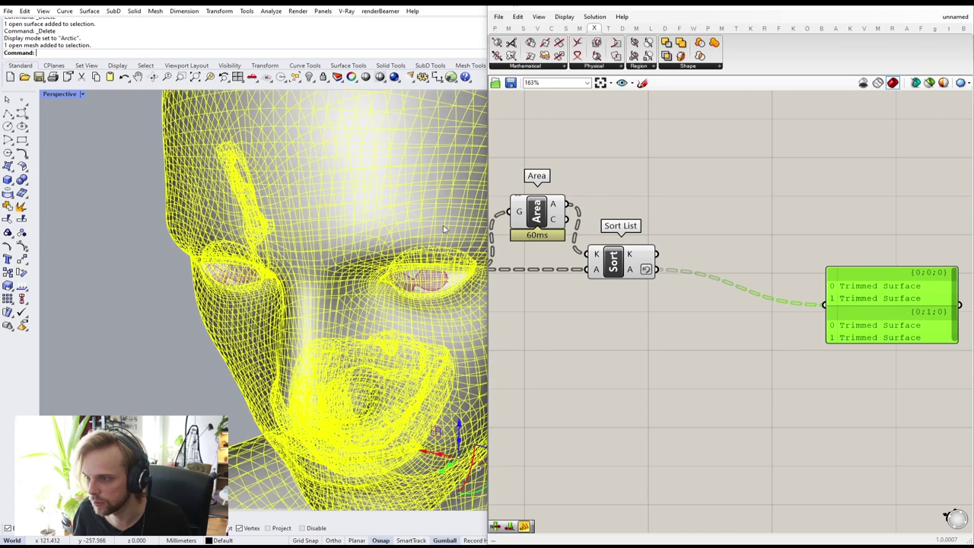
{"action": "left_click", "coordinate": [127, 173]}
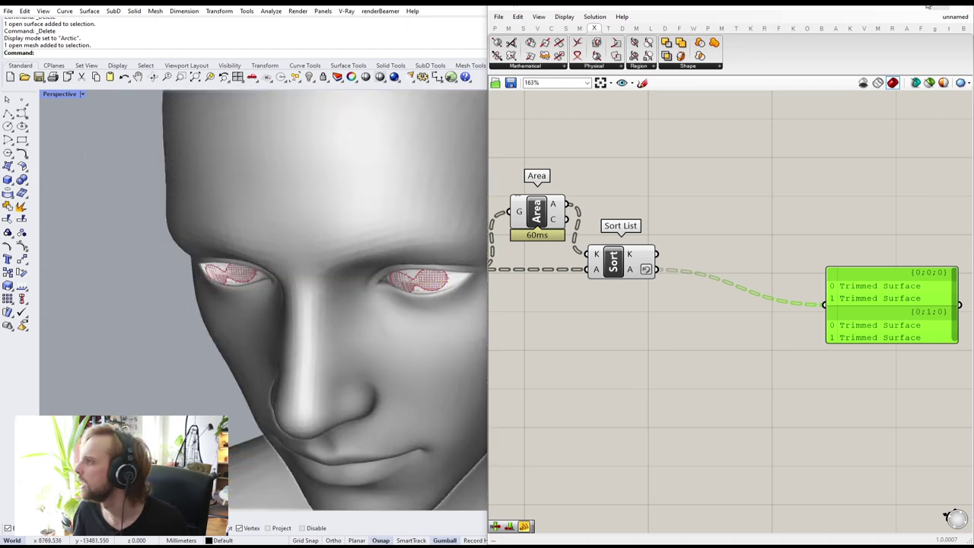
{"action": "left_click", "coordinate": [915, 7]}
{"action": "left_click", "coordinate": [903, 146]}
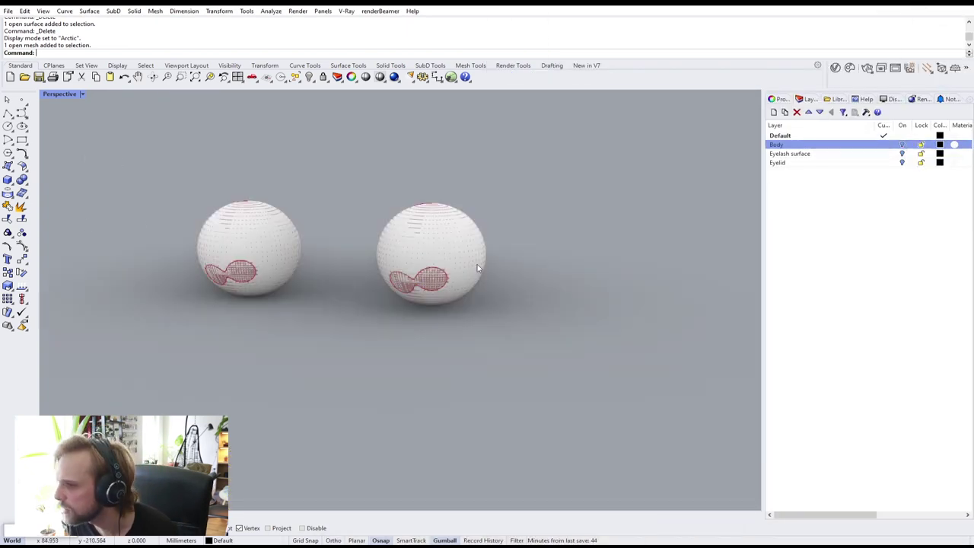
{"action": "right_click_drag", "start_coordinate": [373, 271], "coordinate": [300, 289]}
{"action": "scroll", "coordinate": [300, 290], "scroll_direction": "up", "scroll_amount": 8}
{"action": "scroll", "coordinate": [365, 281], "scroll_direction": "down", "scroll_amount": 3}
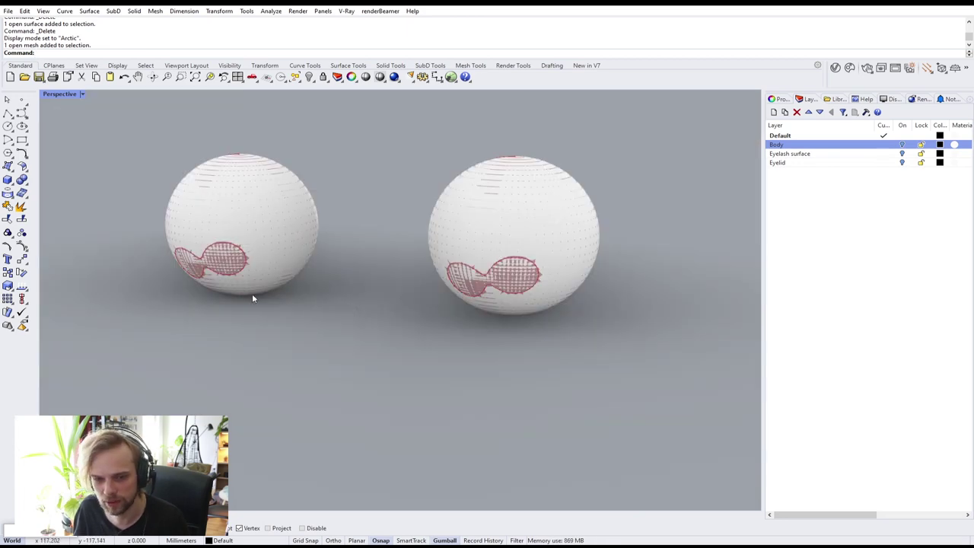
{"action": "double_click", "coordinate": [69, 532]}
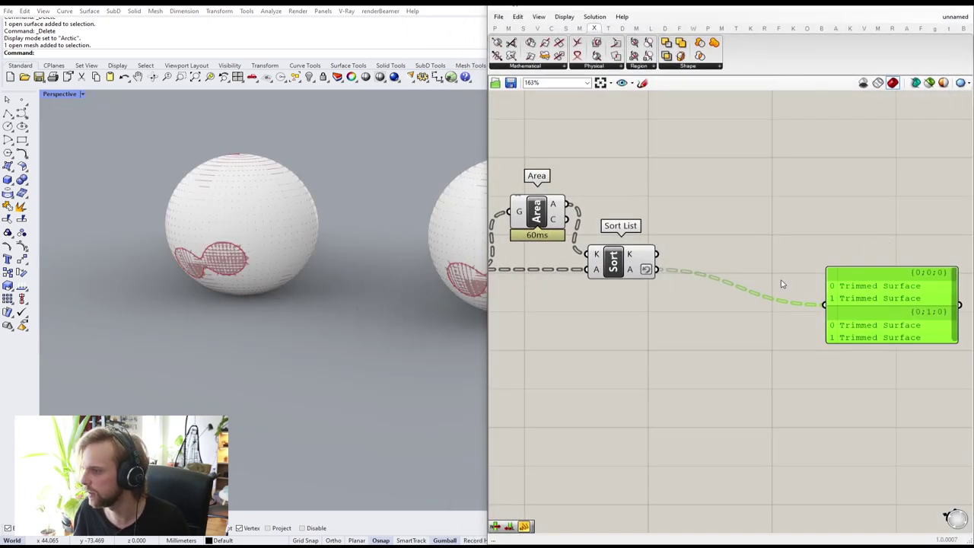
- Add a List Item component beside Sort List and feed Sort List's A output into its L input
{"action": "double_click", "coordinate": [728, 163]}
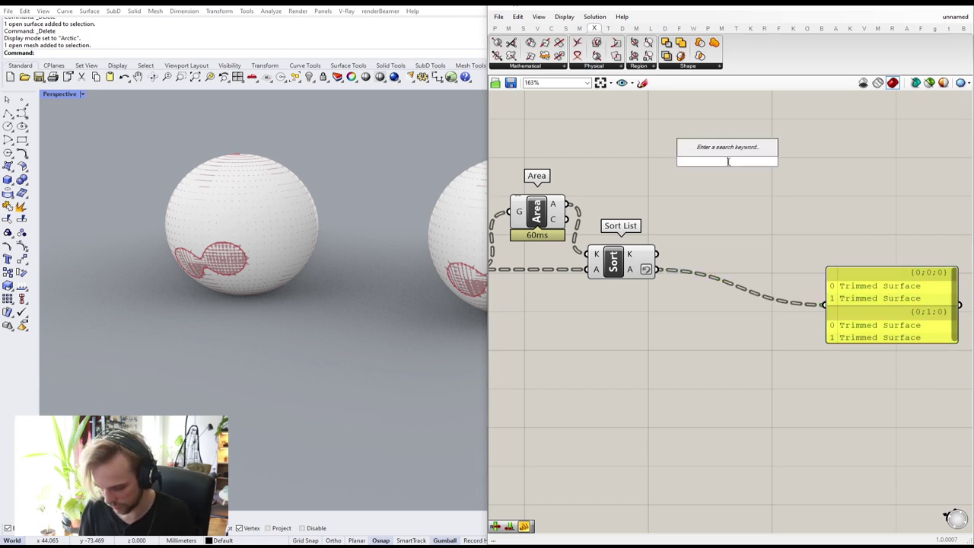
{"action": "type", "text": "list"}
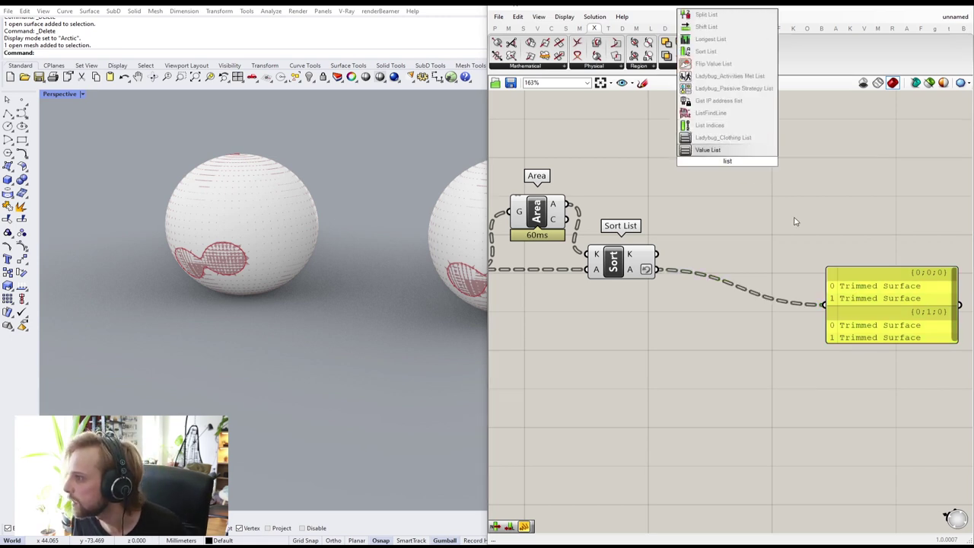
{"action": "type", "text": " item"}
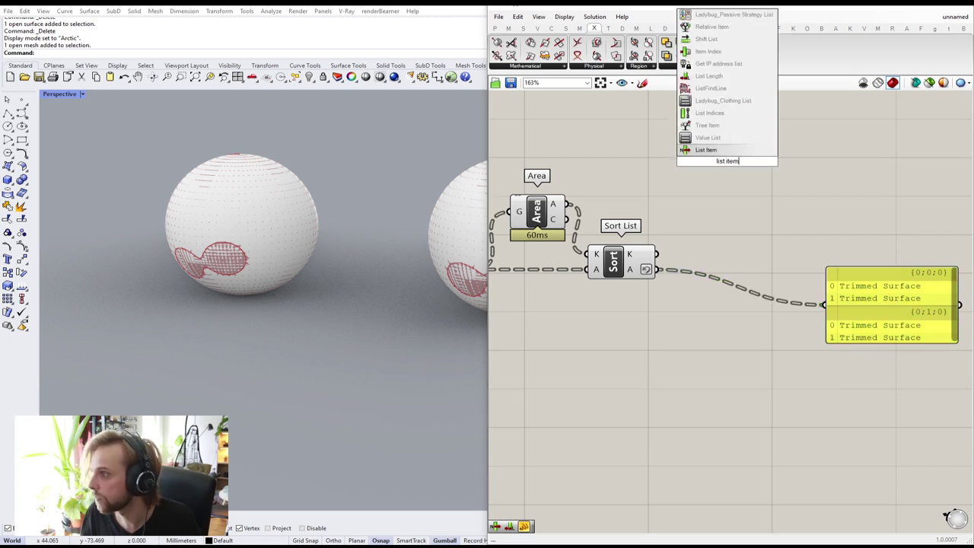
{"action": "key", "text": "Return"}
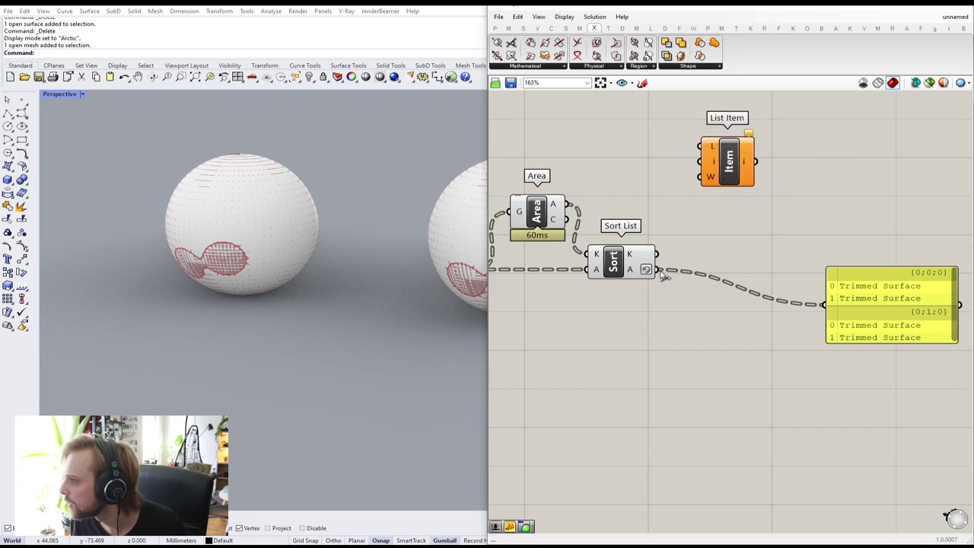
{"action": "left_click_drag", "start_coordinate": [663, 275], "coordinate": [700, 146]}
{"action": "scroll", "coordinate": [757, 225], "scroll_direction": "up", "scroll_amount": 3}
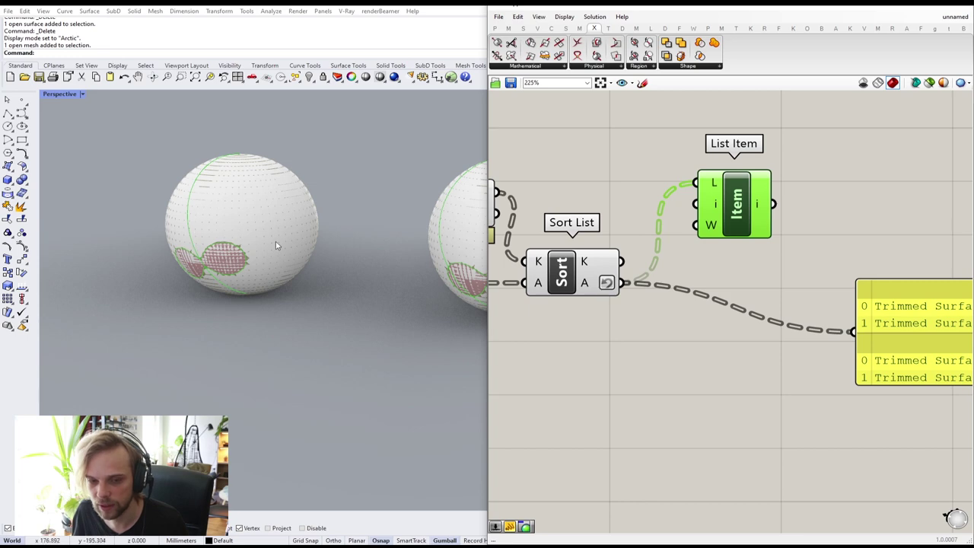
{"action": "left_click_drag", "start_coordinate": [738, 215], "coordinate": [724, 230]}
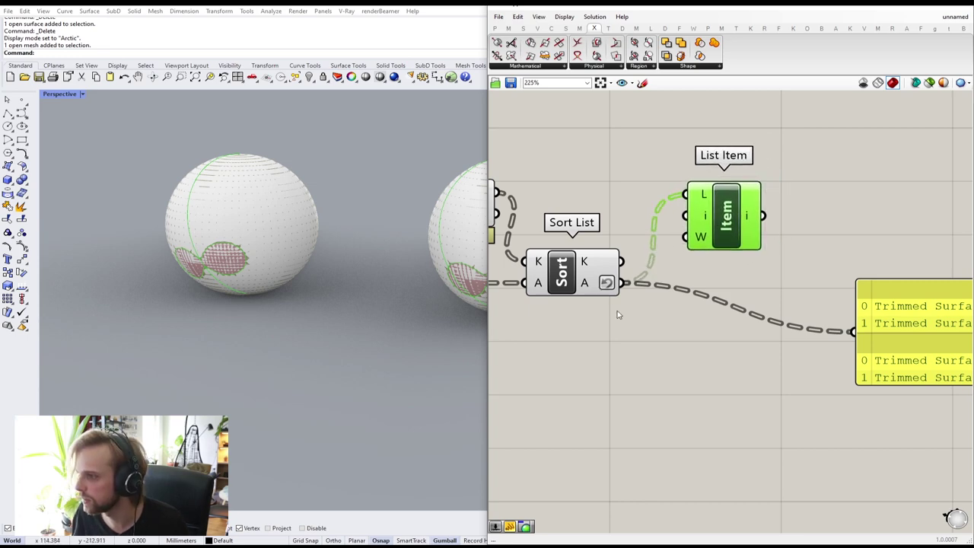
- Turn off the preview of the components upstream of List Item, including Sporph, Surface Split, Area and Sort List
{"action": "scroll", "coordinate": [761, 311], "scroll_direction": "down", "scroll_amount": 4}
{"action": "left_click_drag", "start_coordinate": [761, 340], "coordinate": [488, 160]}
{"action": "middle_click", "coordinate": [615, 160]}
{"action": "left_click", "coordinate": [636, 132]}
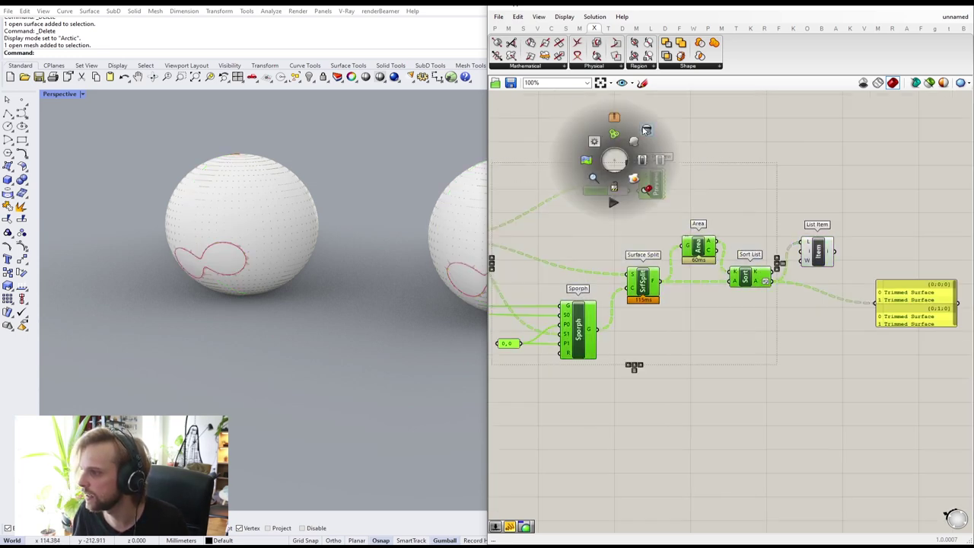
{"action": "left_click", "coordinate": [682, 128]}
- Delete the Custom Preview and Colour Swatch components and inspect List Item's output on the eyeballs
{"action": "right_click_drag", "start_coordinate": [632, 257], "coordinate": [790, 249]}
{"action": "scroll", "coordinate": [815, 195], "scroll_direction": "up", "scroll_amount": 1}
{"action": "left_click_drag", "start_coordinate": [818, 198], "coordinate": [682, 146]}
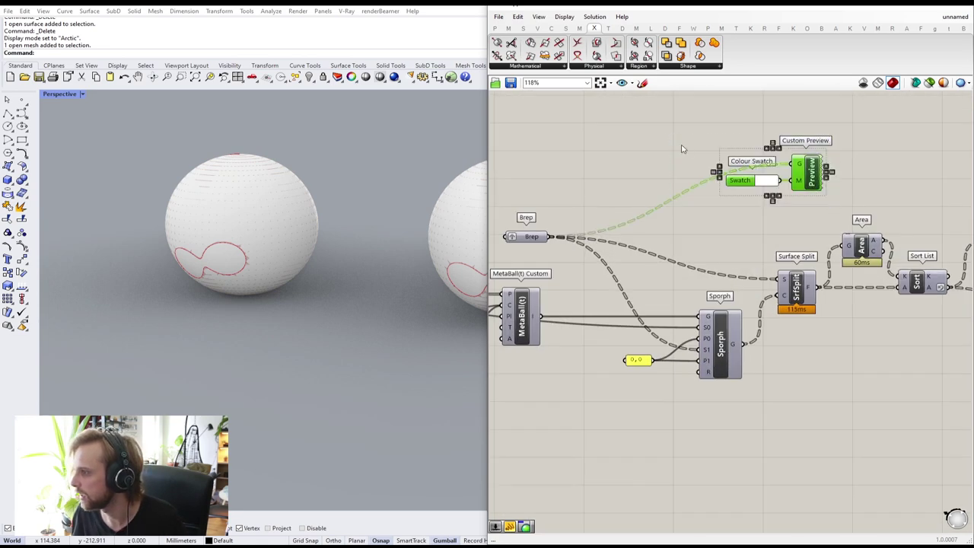
{"action": "key", "text": "Delete"}
{"action": "right_click_drag", "start_coordinate": [756, 210], "coordinate": [551, 200]}
{"action": "scroll", "coordinate": [748, 224], "scroll_direction": "up", "scroll_amount": 3}
{"action": "left_click", "coordinate": [852, 264]}
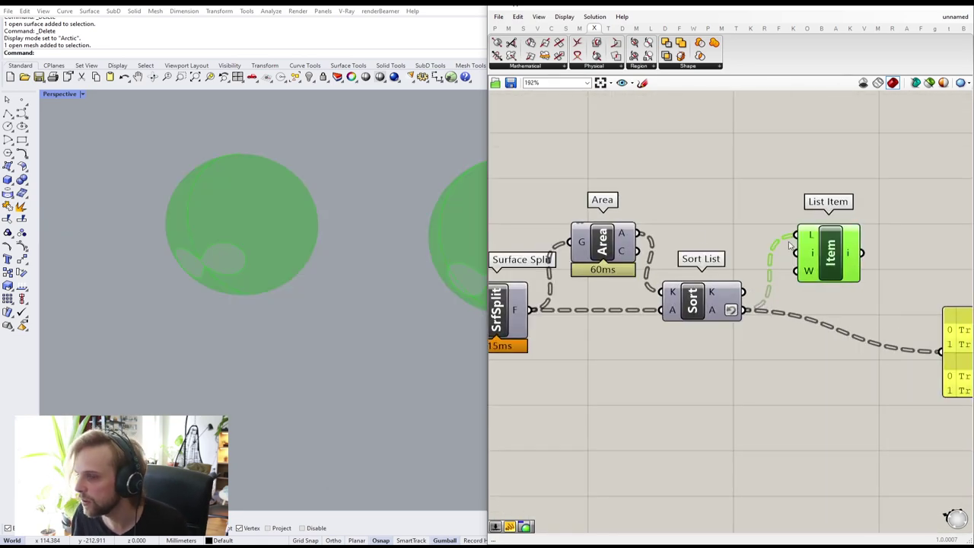
{"action": "left_click", "coordinate": [682, 172]}
{"action": "right_click_drag", "start_coordinate": [308, 262], "coordinate": [277, 245]}
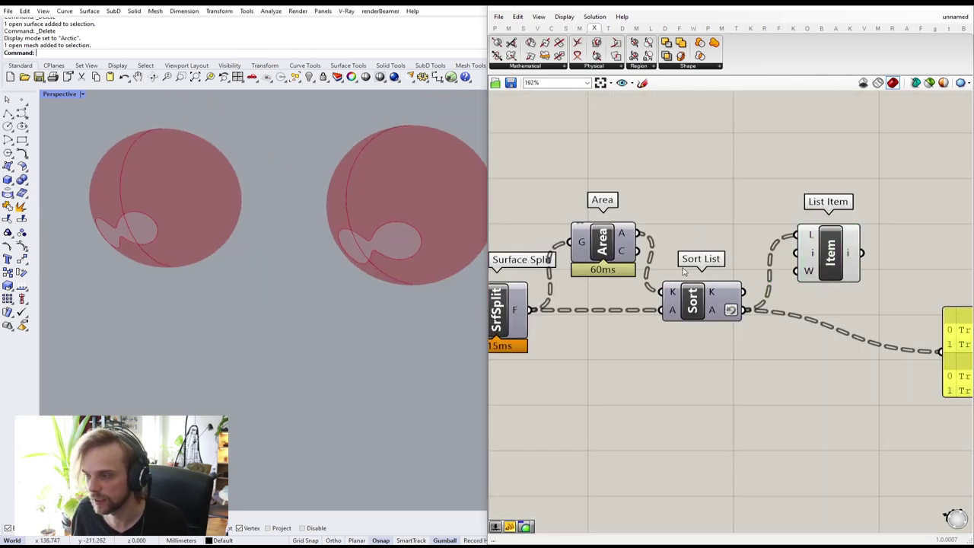
- Set the lower MD Slider feeding Evaluate Surface to 0.24 ; 0.44
{"action": "scroll", "coordinate": [683, 272], "scroll_direction": "down", "scroll_amount": 8}
{"action": "right_click_drag", "start_coordinate": [655, 303], "coordinate": [970, 302]}
{"action": "scroll", "coordinate": [709, 359], "scroll_direction": "up", "scroll_amount": 5}
{"action": "right_click_drag", "start_coordinate": [703, 418], "coordinate": [700, 345]}
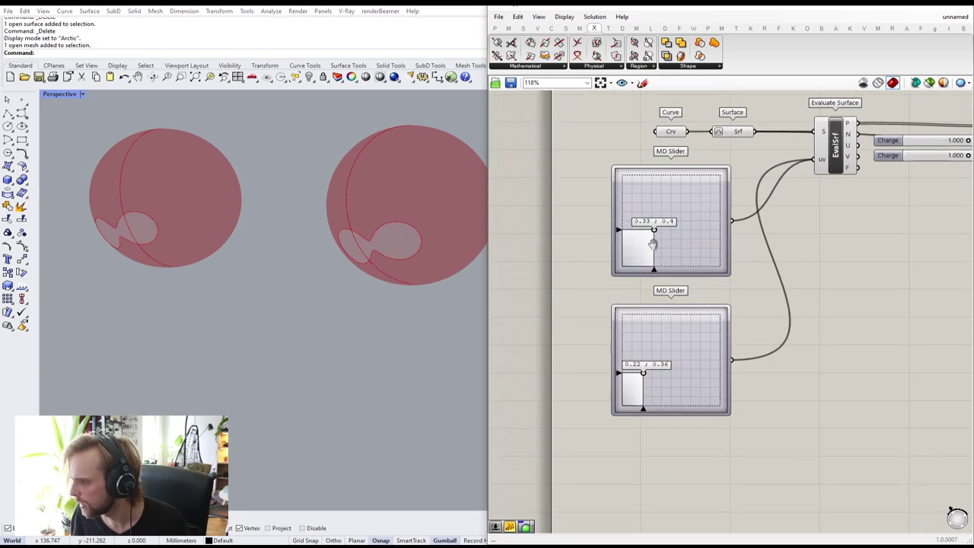
{"action": "right_click_drag", "start_coordinate": [653, 244], "coordinate": [638, 290]}
{"action": "scroll", "coordinate": [638, 290], "scroll_direction": "up", "scroll_amount": 3}
{"action": "right_click_drag", "start_coordinate": [627, 489], "coordinate": [609, 427]}
{"action": "mouse_move", "coordinate": [601, 444]}
{"action": "left_mouse_down"}
{"action": "mouse_move", "coordinate": [609, 440]}
{"action": "mouse_move", "coordinate": [580, 433]}
{"action": "mouse_move", "coordinate": [642, 423]}
{"action": "mouse_move", "coordinate": [630, 435]}
{"action": "mouse_move", "coordinate": [587, 432]}
{"action": "mouse_move", "coordinate": [616, 432]}
{"action": "mouse_move", "coordinate": [605, 432]}
{"action": "left_mouse_up"}
- Add a Cull Index component above List Item and feed Sort List's A output into its L input
{"action": "scroll", "coordinate": [761, 286], "scroll_direction": "down", "scroll_amount": 5}
{"action": "right_click_drag", "start_coordinate": [762, 288], "coordinate": [530, 376]}
{"action": "right_click_drag", "start_coordinate": [883, 284], "coordinate": [730, 295]}
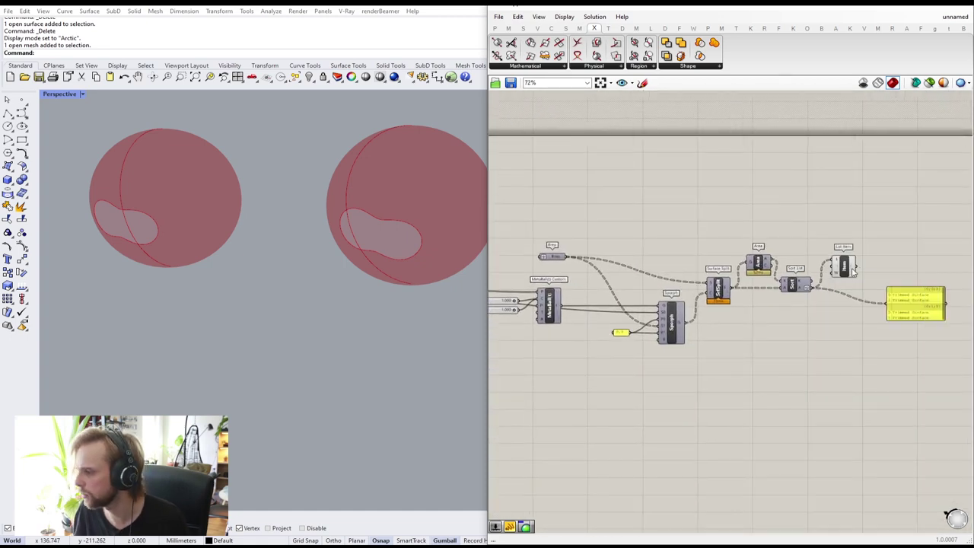
{"action": "right_click_drag", "start_coordinate": [907, 308], "coordinate": [709, 299]}
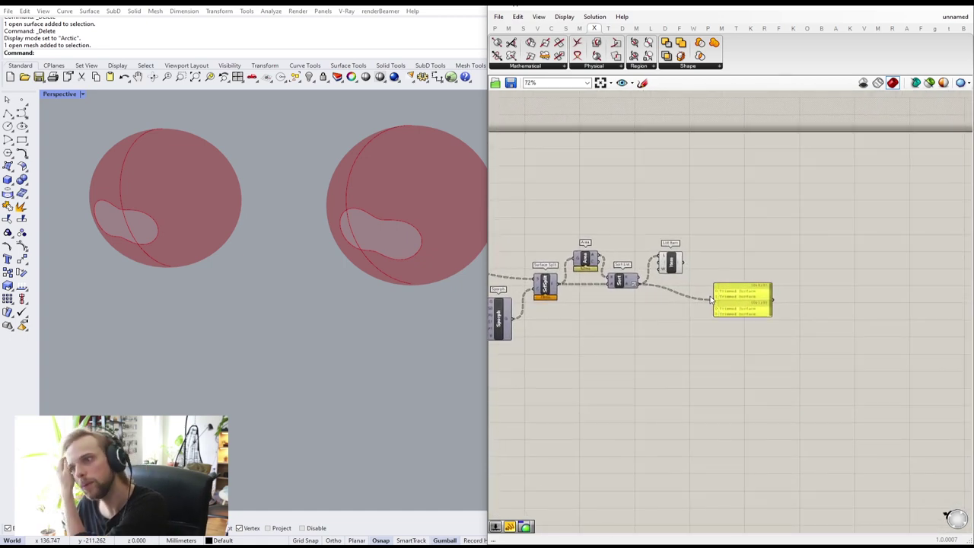
{"action": "scroll", "coordinate": [682, 267], "scroll_direction": "up", "scroll_amount": 4}
{"action": "left_click", "coordinate": [628, 236]}
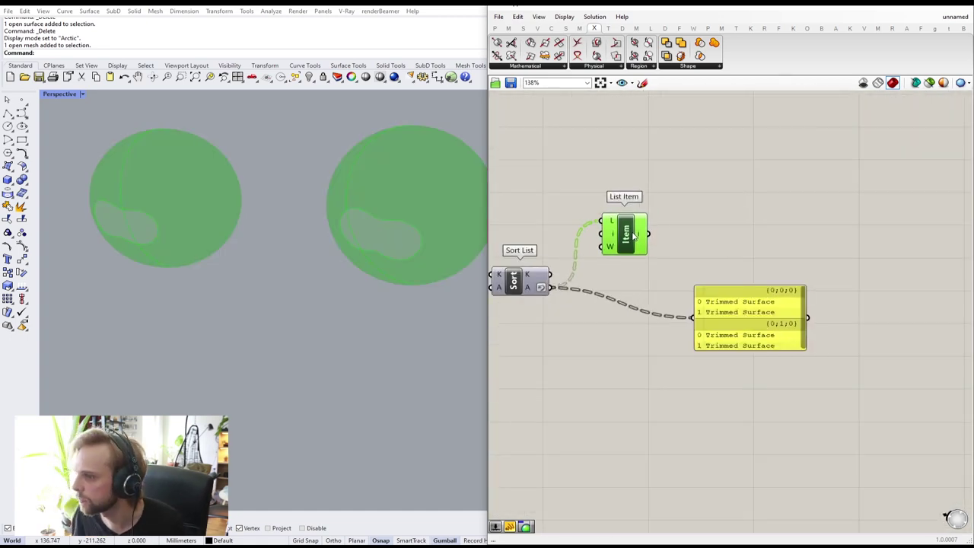
{"action": "double_click", "coordinate": [626, 150]}
{"action": "type", "text": "cull"}
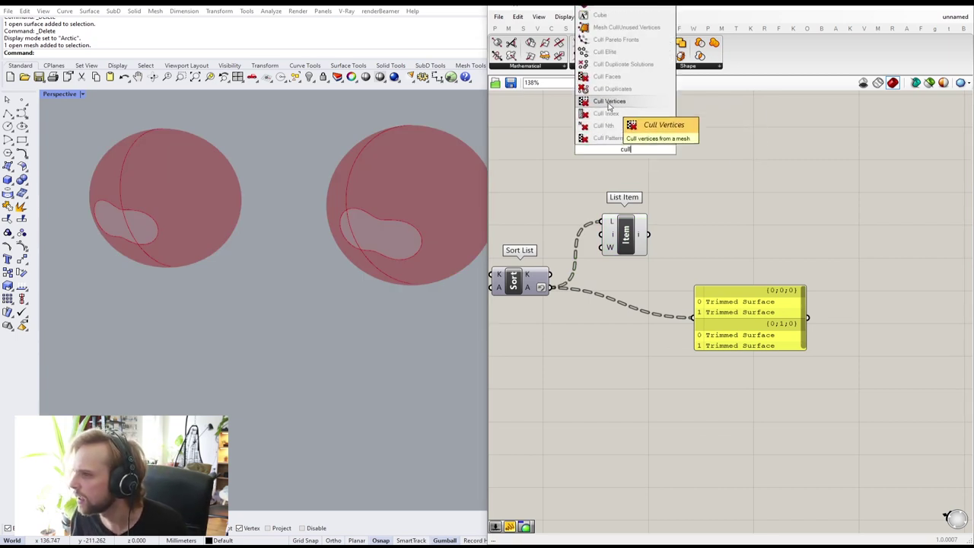
{"action": "left_click", "coordinate": [620, 113]}
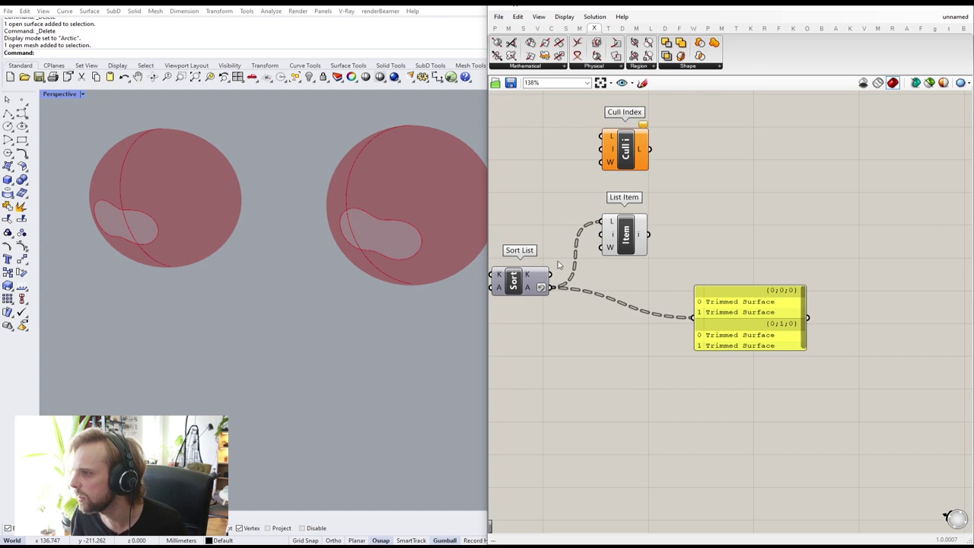
{"action": "left_click_drag", "start_coordinate": [550, 288], "coordinate": [602, 137]}
{"action": "left_click_drag", "start_coordinate": [625, 147], "coordinate": [633, 165]}
- Add a Panel near Cull Index and set its content to 0
{"action": "double_click", "coordinate": [561, 175]}
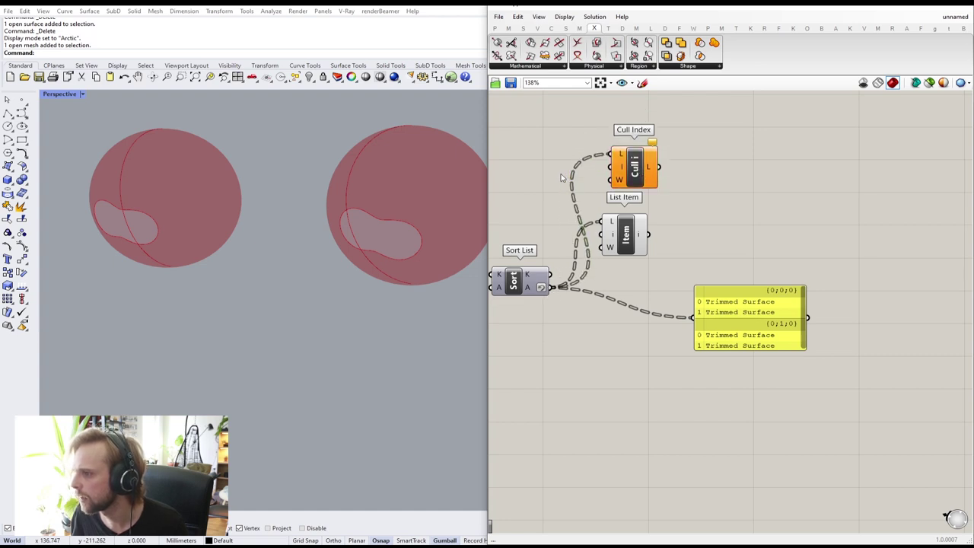
{"action": "type", "text": "panel"}
{"action": "key", "text": "Return"}
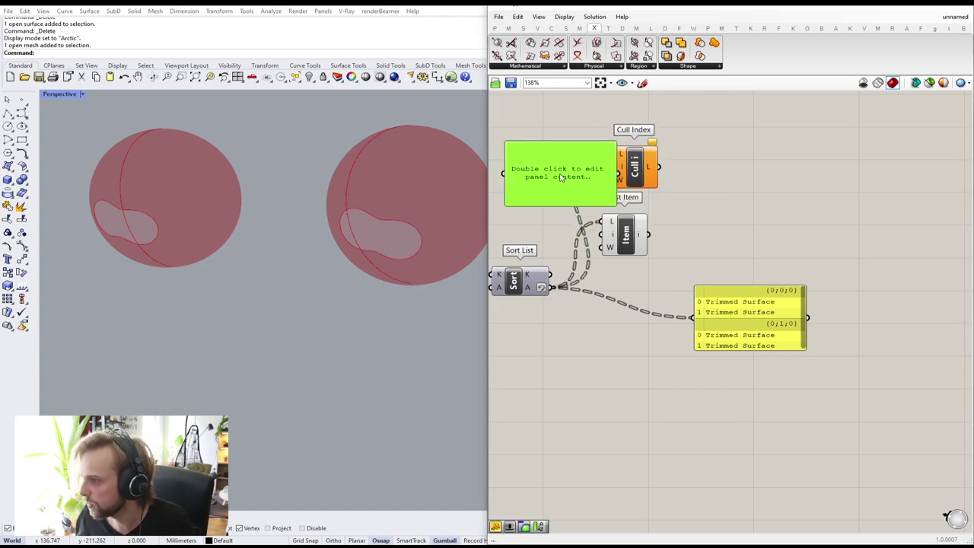
{"action": "double_click", "coordinate": [539, 181]}
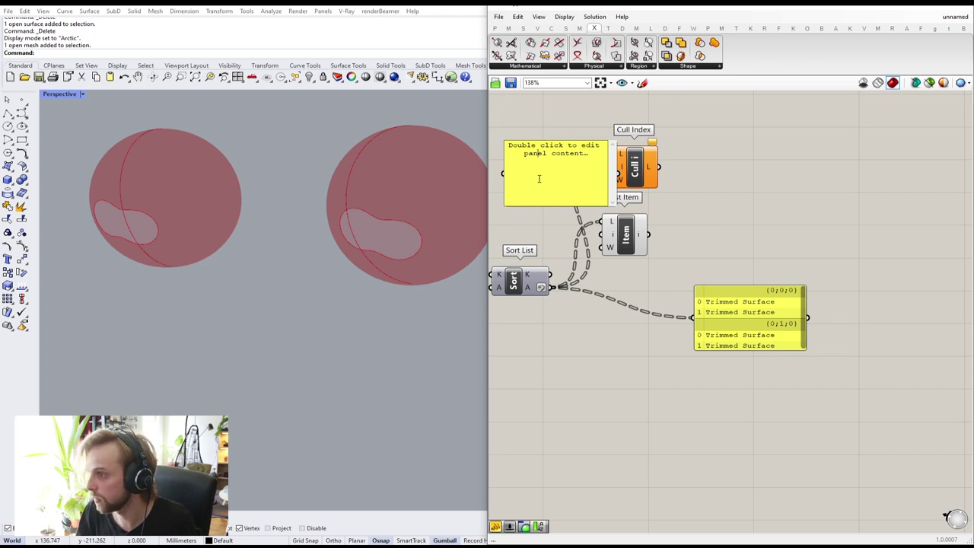
{"action": "key", "text": "ctrl+a"}
{"action": "type", "text": "0"}
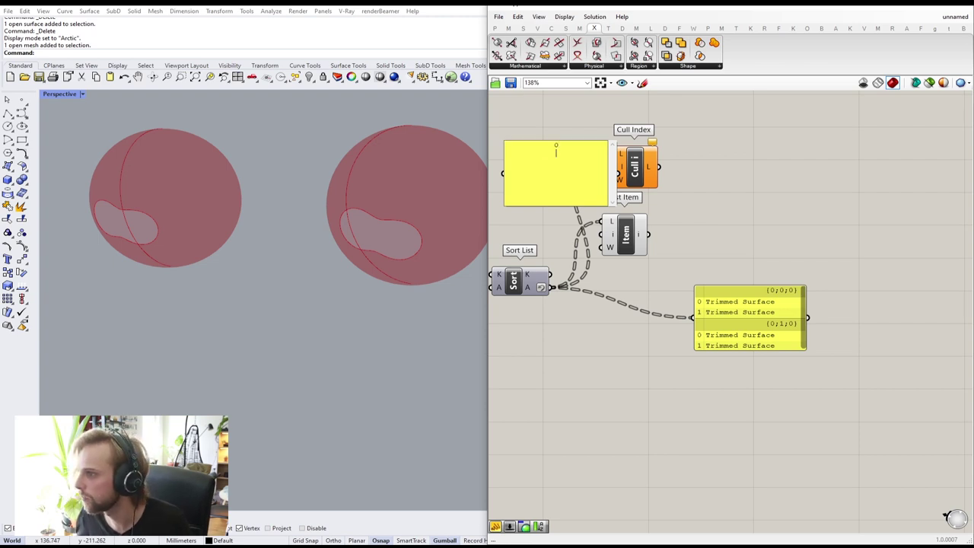
{"action": "left_click", "coordinate": [558, 137]}
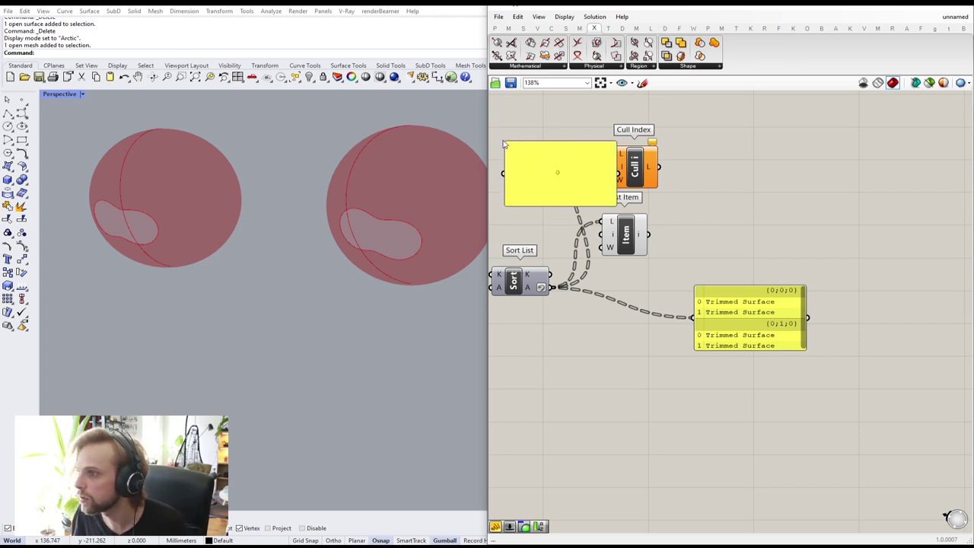
- Shrink the 0 Panel to a single line, wire it into Cull Index's I input and place it beside that input
{"action": "left_click_drag", "start_coordinate": [506, 143], "coordinate": [588, 230]}
{"action": "double_click", "coordinate": [599, 201]}
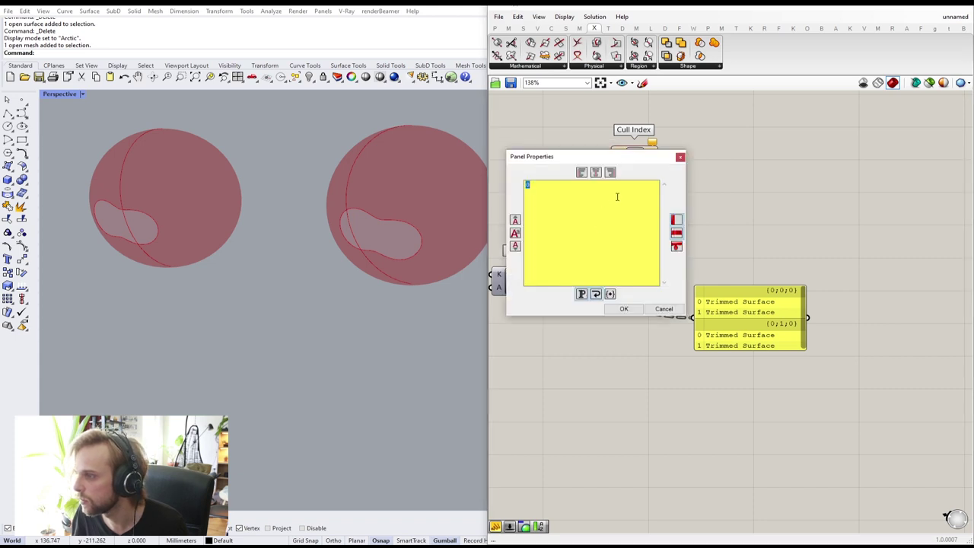
{"action": "left_click", "coordinate": [662, 309]}
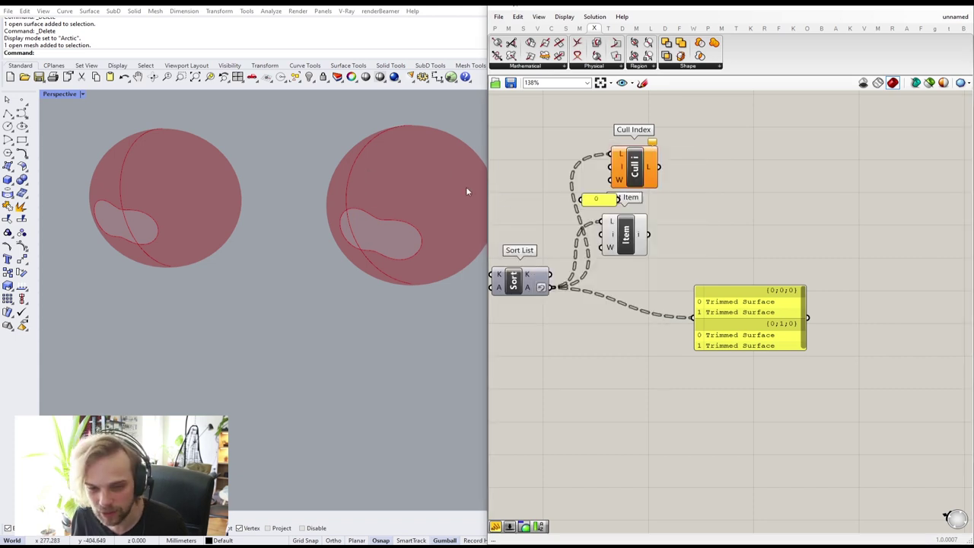
{"action": "scroll", "coordinate": [688, 164], "scroll_direction": "up", "scroll_amount": 2}
{"action": "left_click_drag", "start_coordinate": [589, 212], "coordinate": [578, 168]}
{"action": "left_click_drag", "start_coordinate": [560, 216], "coordinate": [535, 169]}
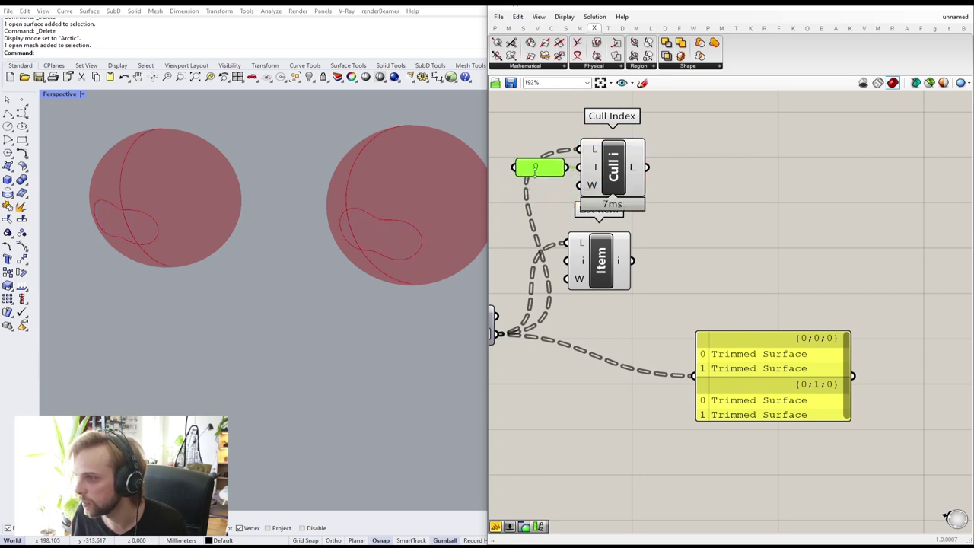
- Delete the List Item component and move Cull Index with its Panel down next to Sort List
{"action": "left_click", "coordinate": [596, 279]}
{"action": "key", "text": "Delete"}
{"action": "left_click_drag", "start_coordinate": [654, 216], "coordinate": [515, 135]}
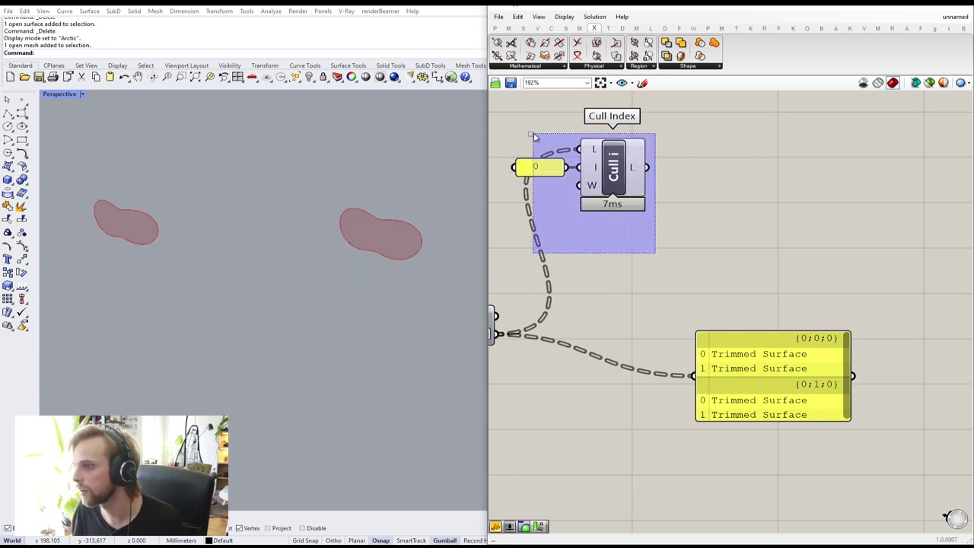
{"action": "left_click_drag", "start_coordinate": [620, 156], "coordinate": [639, 271]}
{"action": "right_click_drag", "start_coordinate": [605, 178], "coordinate": [673, 126]}
{"action": "left_click", "coordinate": [673, 126]}
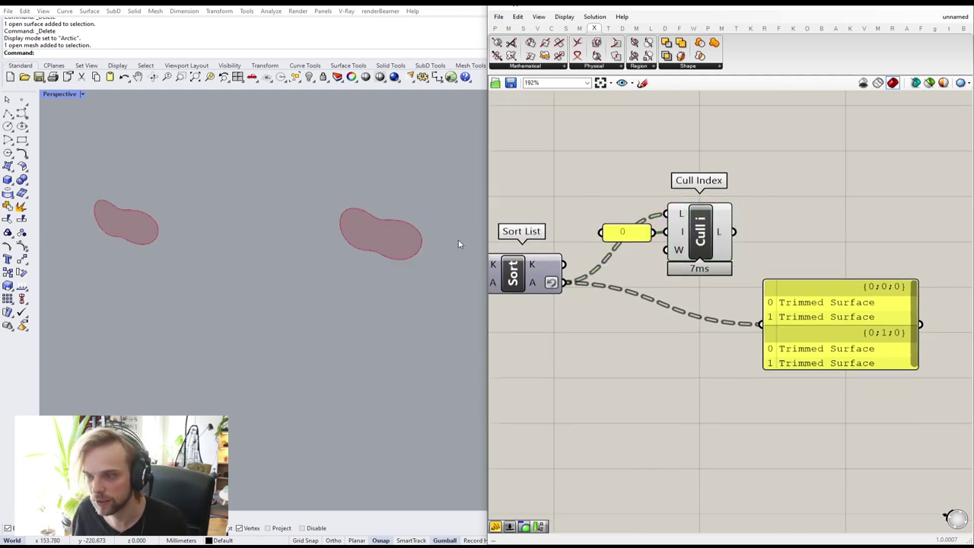
- Set the lower MD Slider feeding Evaluate Surface to 1.0 ; 0.55 to move the second metaball point
{"action": "scroll", "coordinate": [594, 272], "scroll_direction": "down", "scroll_amount": 5}
{"action": "right_click_drag", "start_coordinate": [556, 292], "coordinate": [862, 281]}
{"action": "scroll", "coordinate": [529, 312], "scroll_direction": "up", "scroll_amount": 3}
{"action": "right_click_drag", "start_coordinate": [542, 308], "coordinate": [752, 281]}
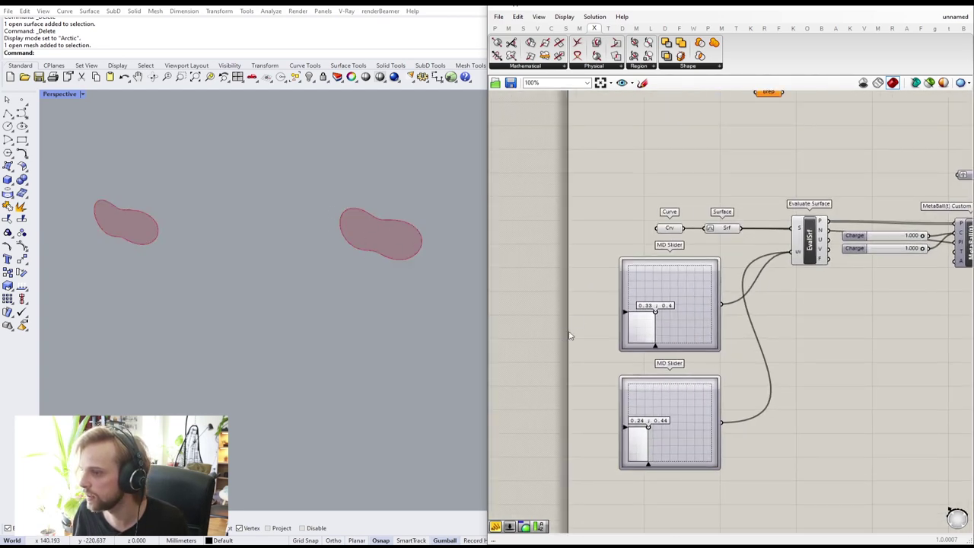
{"action": "right_click_drag", "start_coordinate": [569, 336], "coordinate": [656, 305]}
{"action": "right_click_drag", "start_coordinate": [356, 233], "coordinate": [356, 245]}
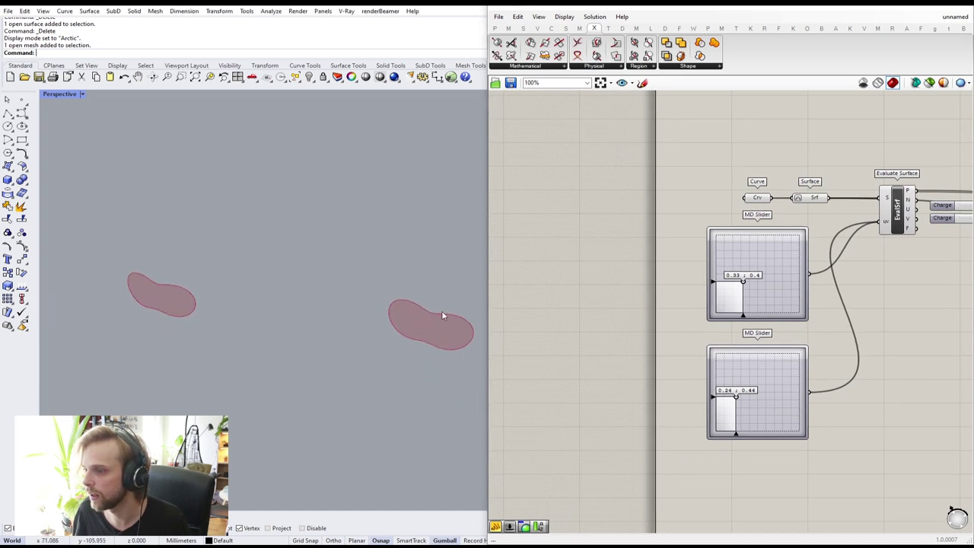
{"action": "right_click_drag", "start_coordinate": [769, 290], "coordinate": [705, 244]}
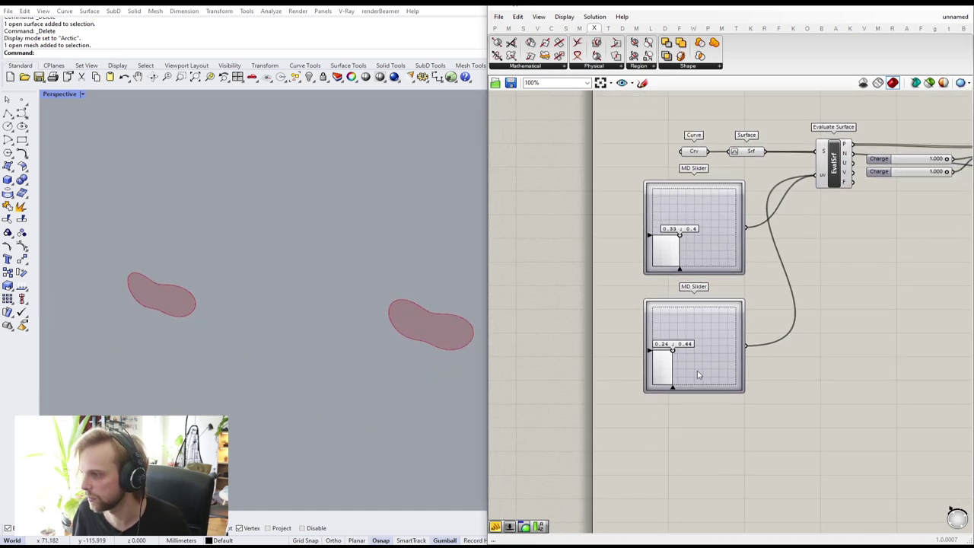
{"action": "scroll", "coordinate": [701, 378], "scroll_direction": "up", "scroll_amount": 3}
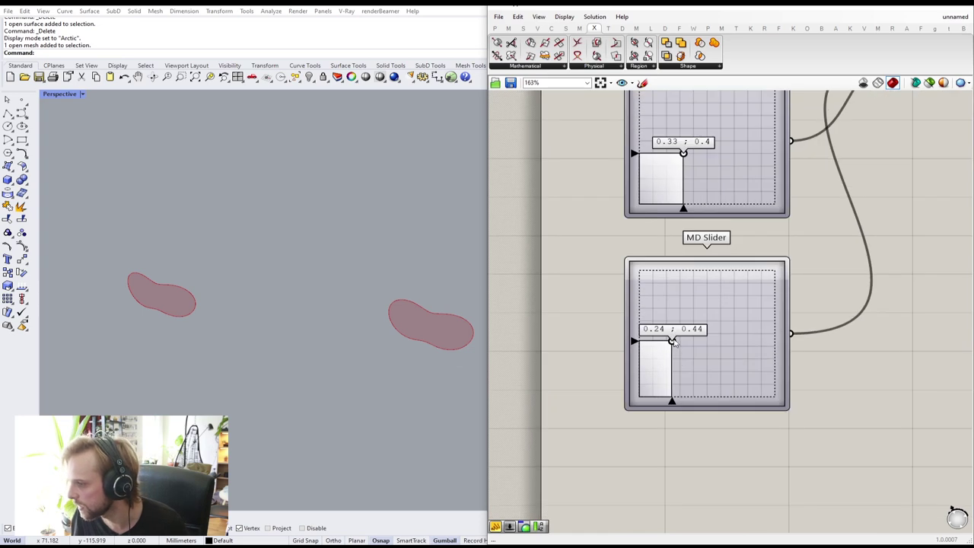
{"action": "left_click_drag", "start_coordinate": [674, 341], "coordinate": [793, 329]}
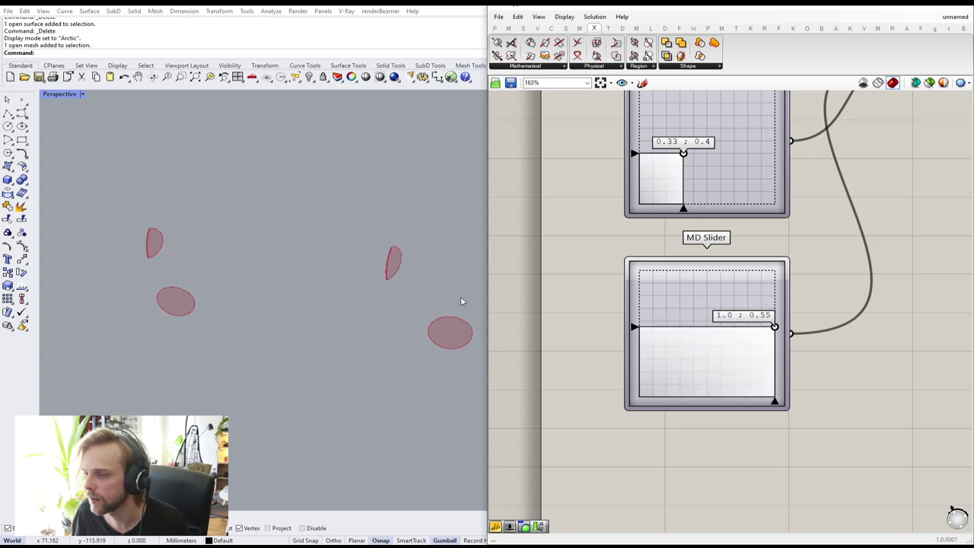
- Examine the remaining faces of both eyeballs from different sides in the Perspective viewport
{"action": "right_click_drag", "start_coordinate": [460, 301], "coordinate": [248, 264]}
{"action": "scroll", "coordinate": [428, 266], "scroll_direction": "up", "scroll_amount": 5}
{"action": "scroll", "coordinate": [427, 265], "scroll_direction": "down", "scroll_amount": 9}
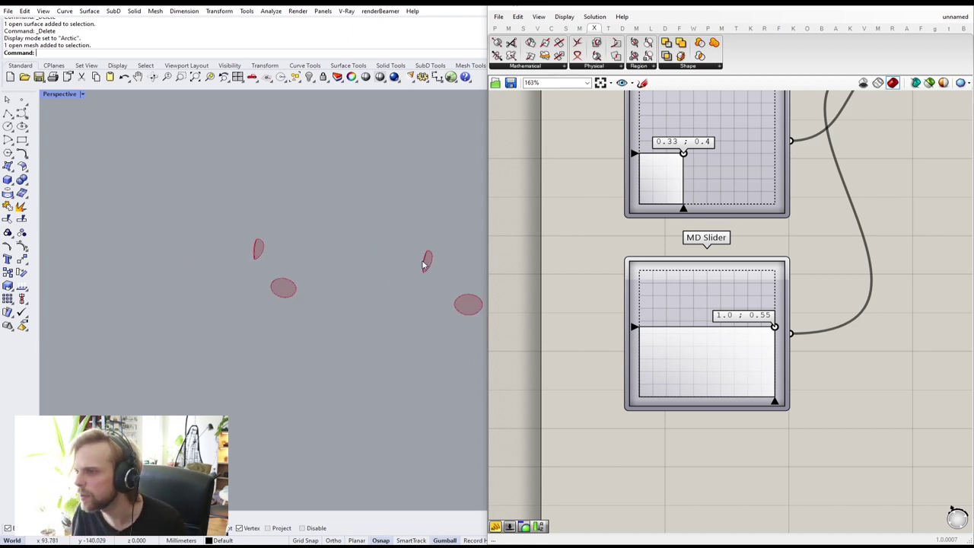
{"action": "right_click_drag", "start_coordinate": [424, 265], "coordinate": [287, 252]}
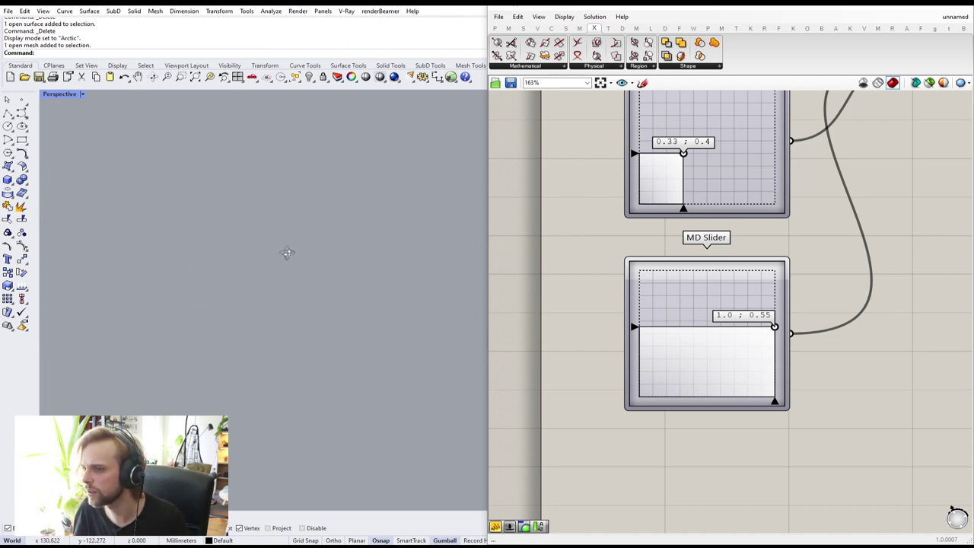
{"action": "right_click_drag", "start_coordinate": [426, 261], "coordinate": [306, 273]}
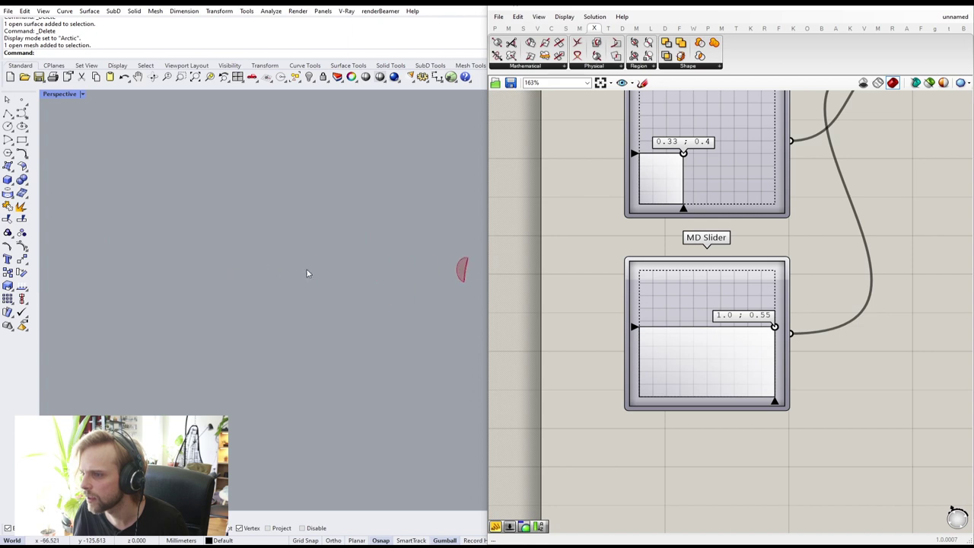
{"action": "scroll", "coordinate": [459, 274], "scroll_direction": "up", "scroll_amount": 6}
{"action": "scroll", "coordinate": [459, 274], "scroll_direction": "down", "scroll_amount": 8}
{"action": "right_click_drag", "start_coordinate": [459, 274], "coordinate": [201, 254]}
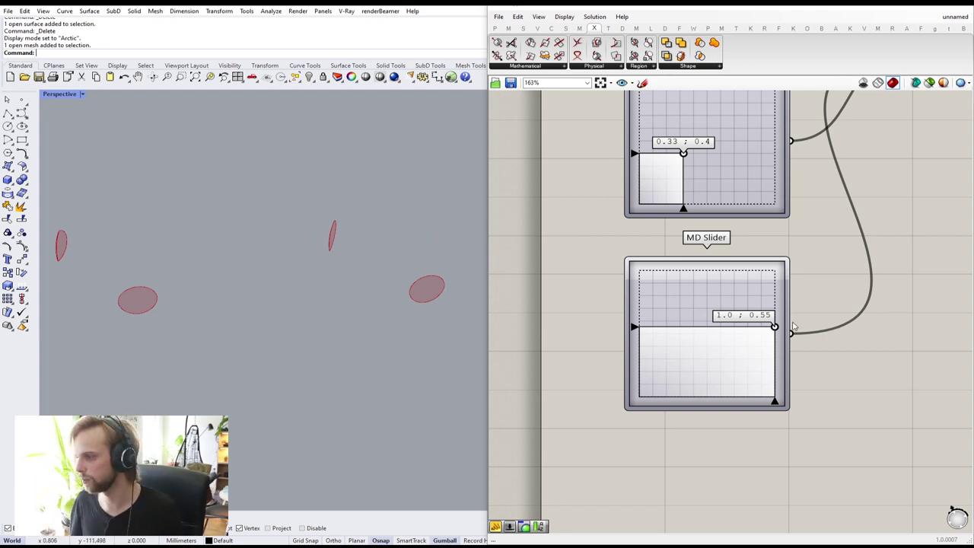
- Set the lower MD Slider to 0.24 ; 0.46 to bring the second metaball point close to the first
{"action": "left_click_drag", "start_coordinate": [775, 327], "coordinate": [672, 344]}
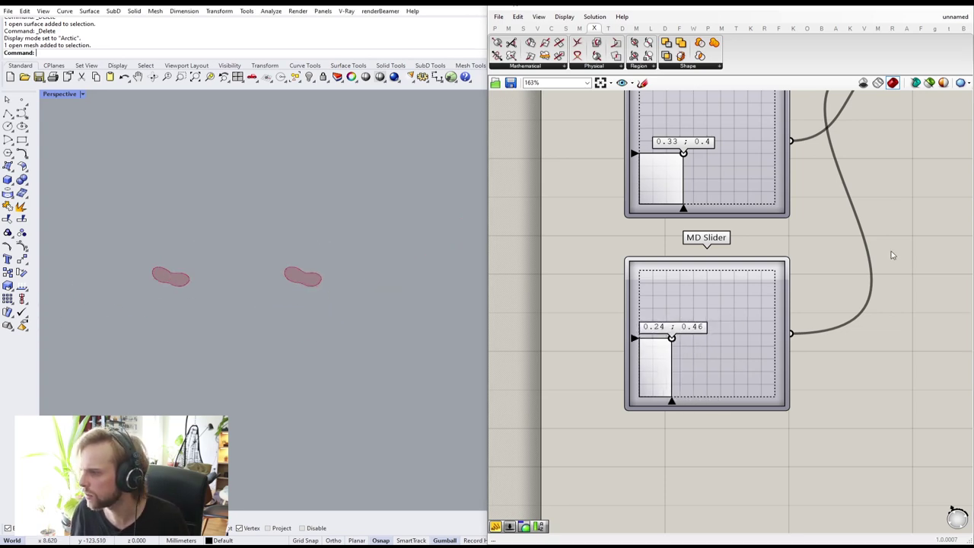
{"action": "scroll", "coordinate": [893, 254], "scroll_direction": "down", "scroll_amount": 5}
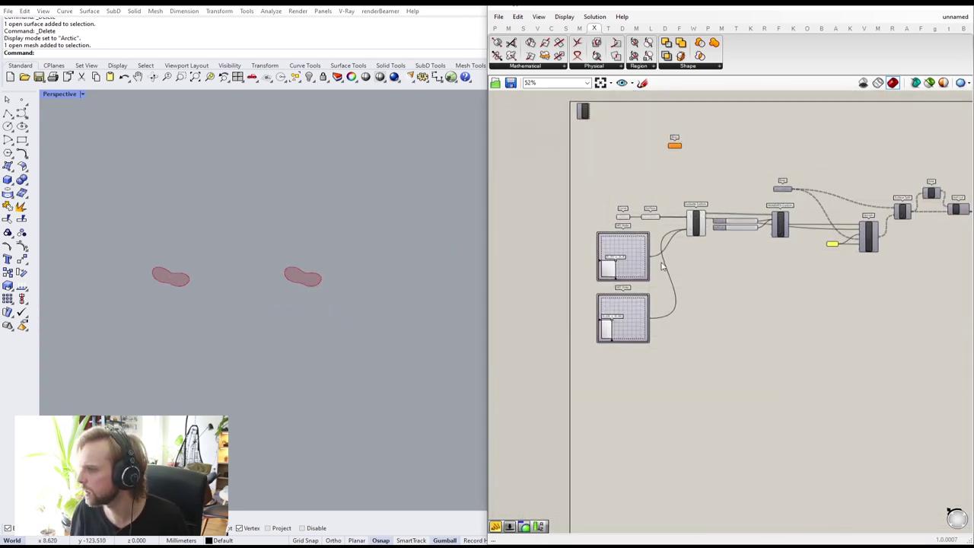
- Switch to Rhino, turn on the Body layer, frame the body mesh and examine the pupil shapes within the eyes
{"action": "left_click", "coordinate": [917, 10]}
{"action": "left_click", "coordinate": [902, 145]}
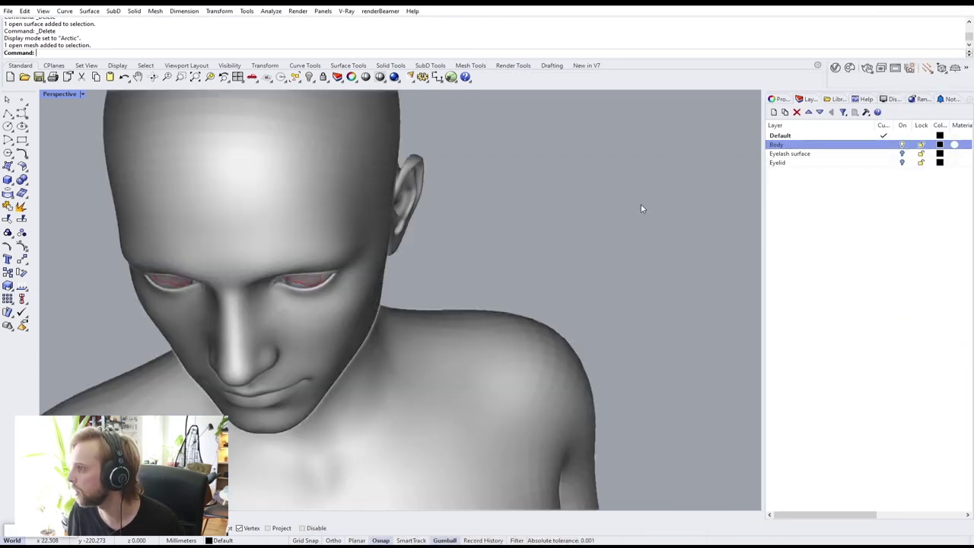
{"action": "left_click", "coordinate": [143, 200]}
{"action": "type", "text": "zs"}
{"action": "key", "text": "Return"}
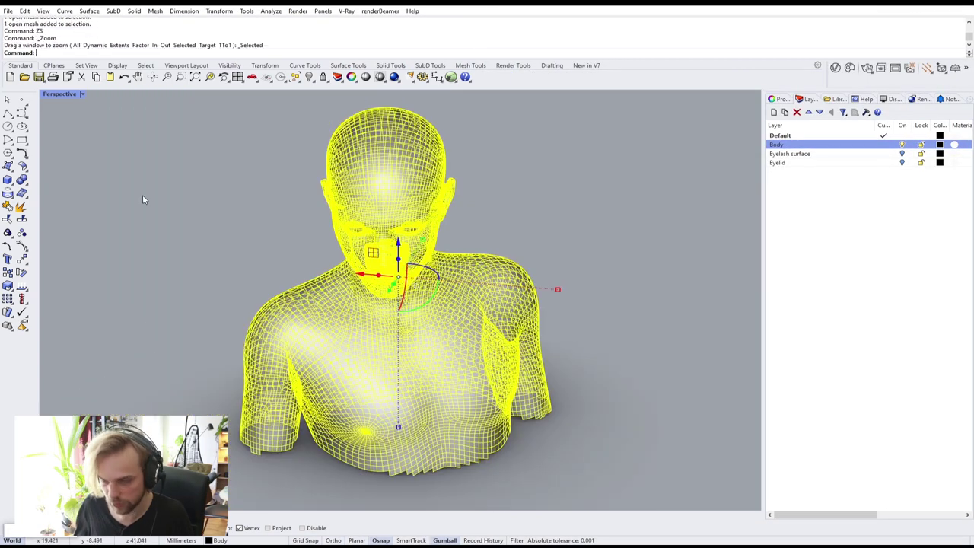
{"action": "left_click", "coordinate": [200, 251]}
{"action": "right_click_drag", "start_coordinate": [415, 245], "coordinate": [435, 239]}
{"action": "scroll", "coordinate": [375, 238], "scroll_direction": "up", "scroll_amount": 10}
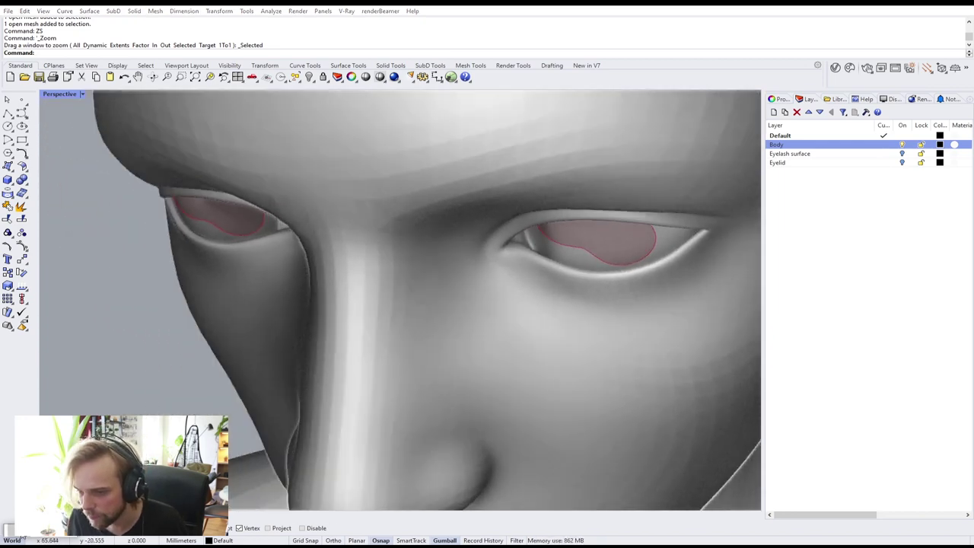
- Return to Grasshopper and move the Trimmed Surface Panel further down to free the space beside Cull Index
{"action": "double_click", "coordinate": [10, 530]}
{"action": "scroll", "coordinate": [685, 280], "scroll_direction": "down", "scroll_amount": 5}
{"action": "right_click_drag", "start_coordinate": [839, 235], "coordinate": [716, 260]}
{"action": "scroll", "coordinate": [716, 261], "scroll_direction": "up", "scroll_amount": 5}
{"action": "scroll", "coordinate": [716, 260], "scroll_direction": "up", "scroll_amount": 3}
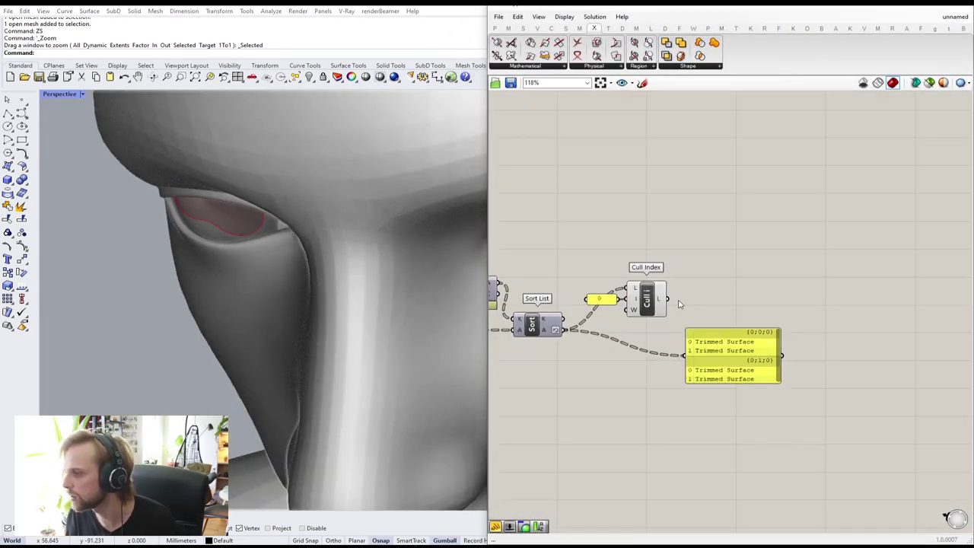
{"action": "left_click", "coordinate": [653, 304]}
{"action": "left_click", "coordinate": [699, 258]}
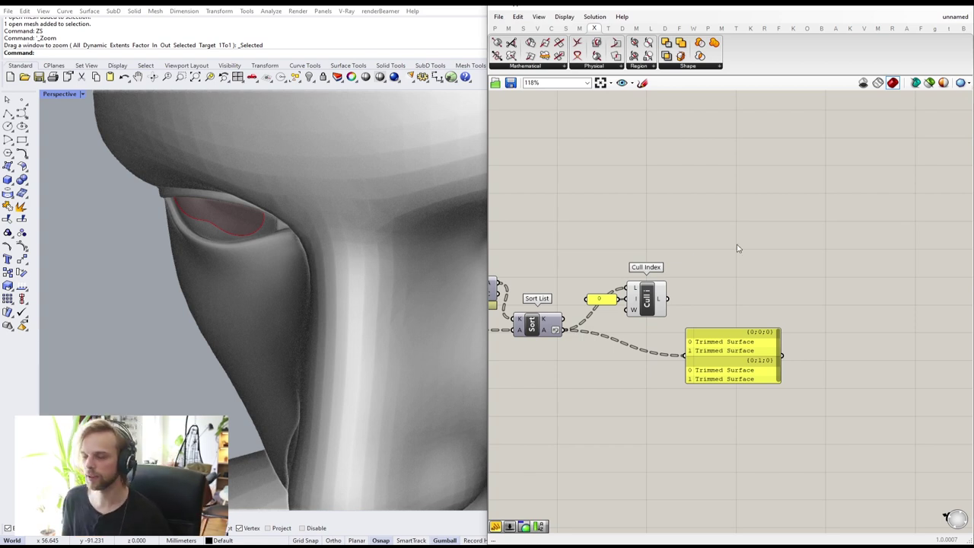
{"action": "left_click_drag", "start_coordinate": [714, 371], "coordinate": [729, 445]}
{"action": "left_click", "coordinate": [735, 293]}
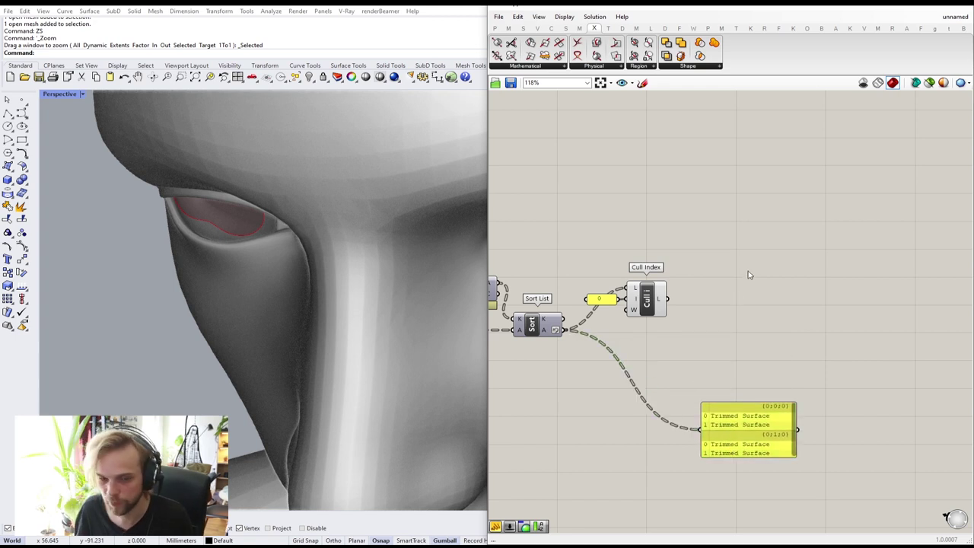
- Find the TriRemesh component among the mesh triangulation tools and place it beyond Cull Index
{"action": "double_click", "coordinate": [749, 275]}
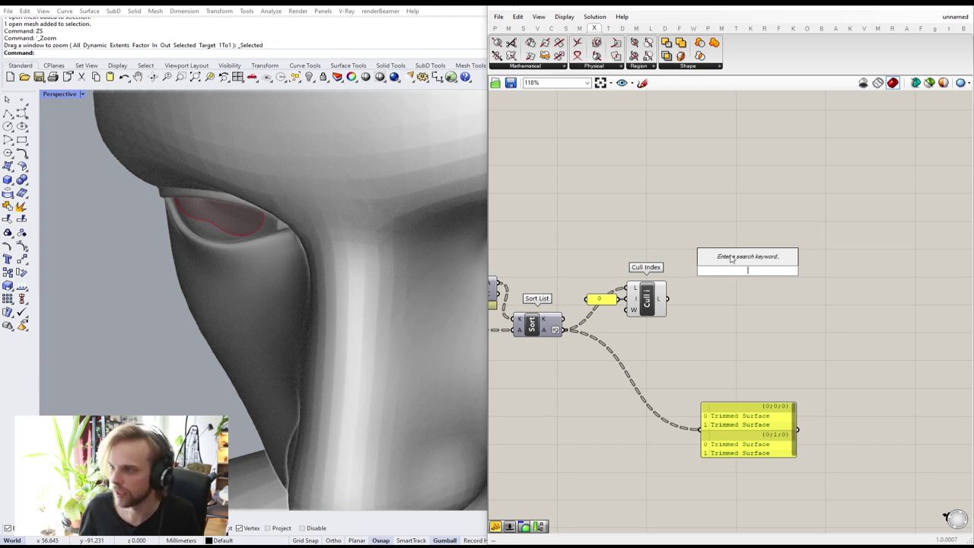
{"action": "left_click", "coordinate": [682, 28]}
{"action": "left_click", "coordinate": [665, 30]}
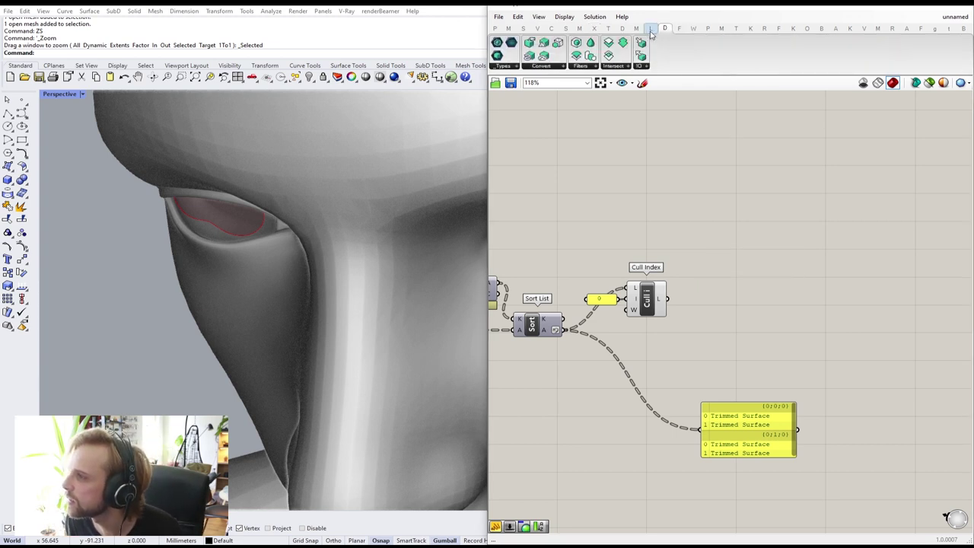
{"action": "left_click", "coordinate": [652, 30]}
{"action": "left_click", "coordinate": [691, 30]}
{"action": "scroll", "coordinate": [660, 29], "scroll_direction": "up", "scroll_amount": 8}
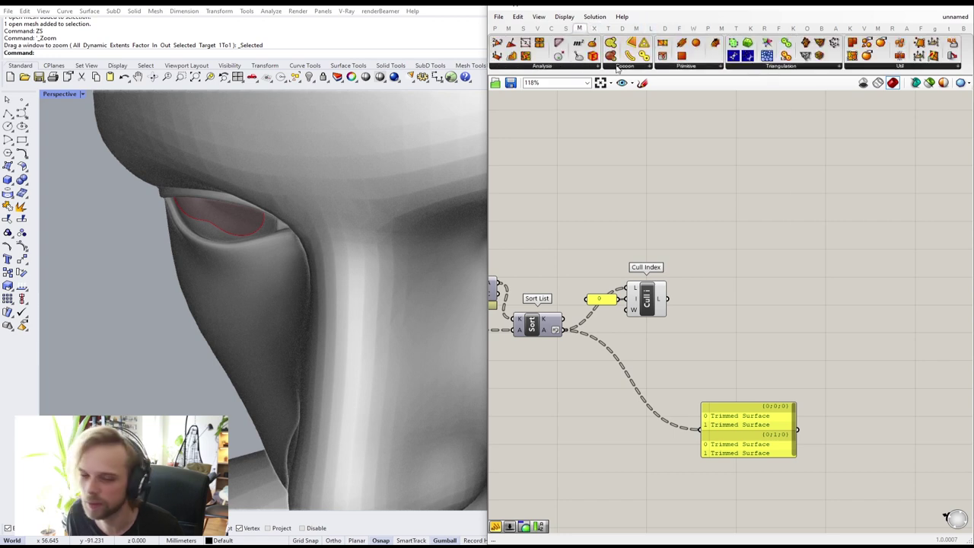
{"action": "left_click", "coordinate": [618, 67]}
{"action": "left_click", "coordinate": [670, 68]}
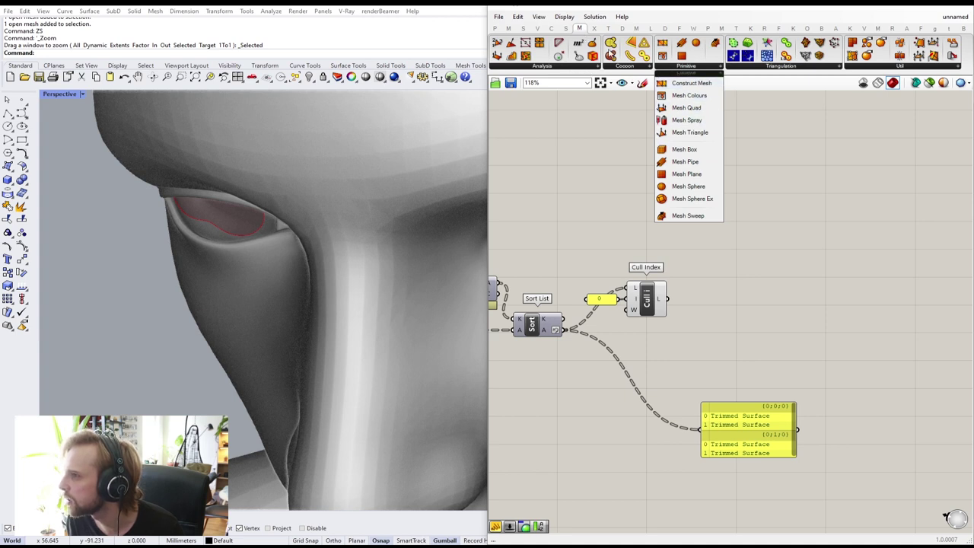
{"action": "left_click", "coordinate": [757, 67]}
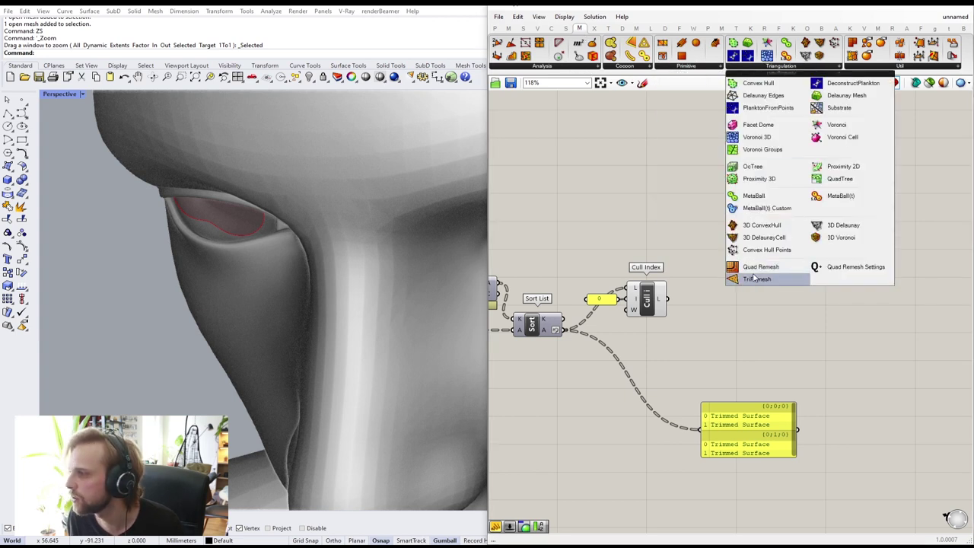
{"action": "left_click_drag", "start_coordinate": [742, 273], "coordinate": [724, 242]}
- Try feeding Cull Index's L output directly into TriRemesh's Geometry and Target inputs, spacing the components further apart
{"action": "scroll", "coordinate": [670, 293], "scroll_direction": "up", "scroll_amount": 3}
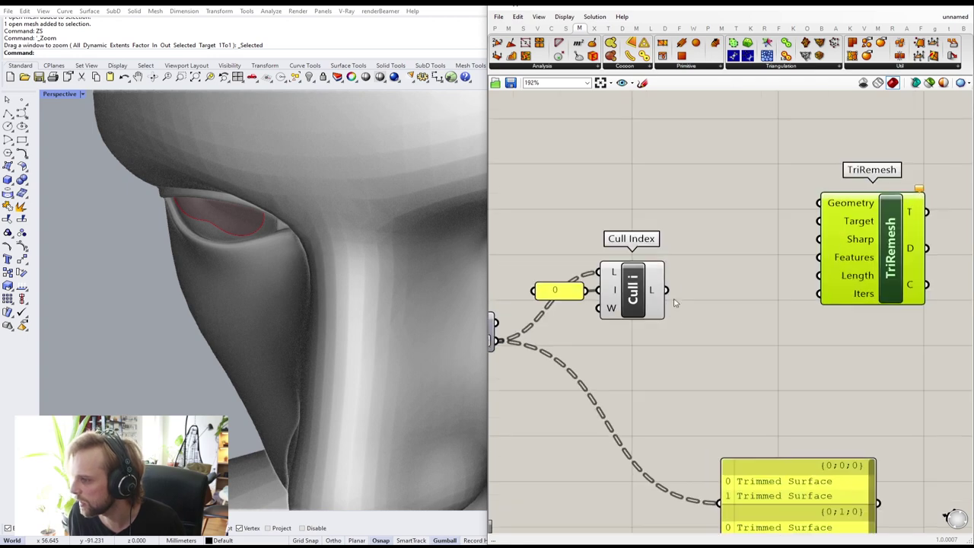
{"action": "left_click_drag", "start_coordinate": [667, 289], "coordinate": [818, 203]}
{"action": "right_click_drag", "start_coordinate": [734, 279], "coordinate": [644, 253]}
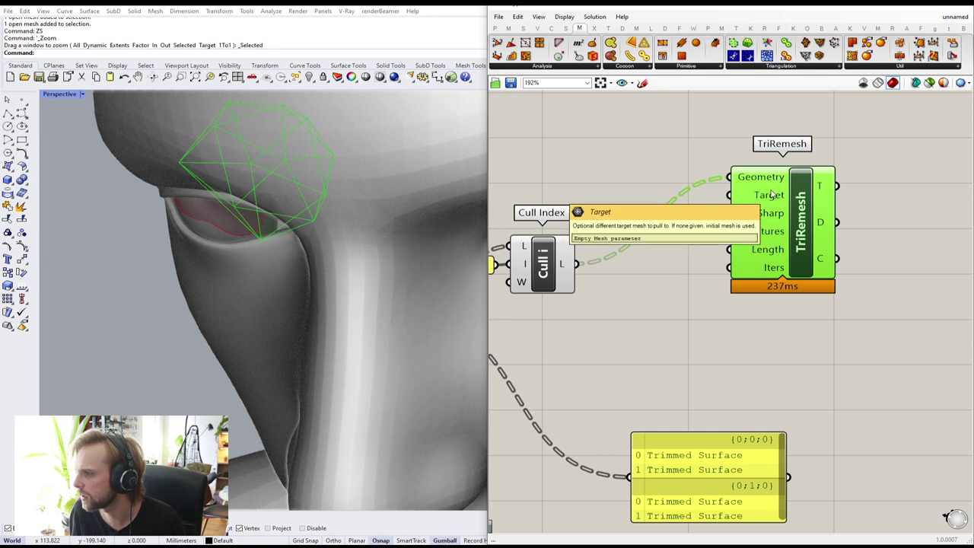
{"action": "left_click_drag", "start_coordinate": [578, 264], "coordinate": [730, 195]}
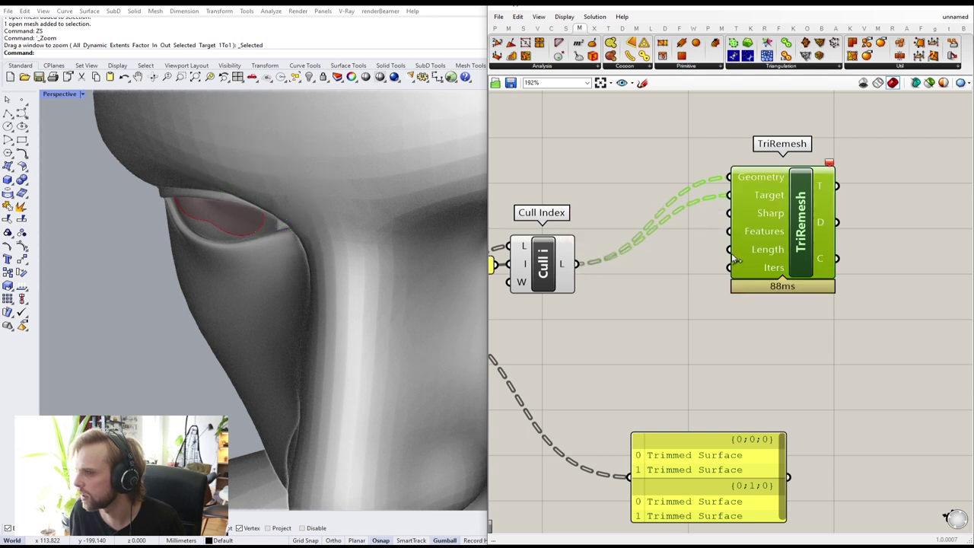
{"action": "left_click_drag", "start_coordinate": [769, 245], "coordinate": [775, 265]}
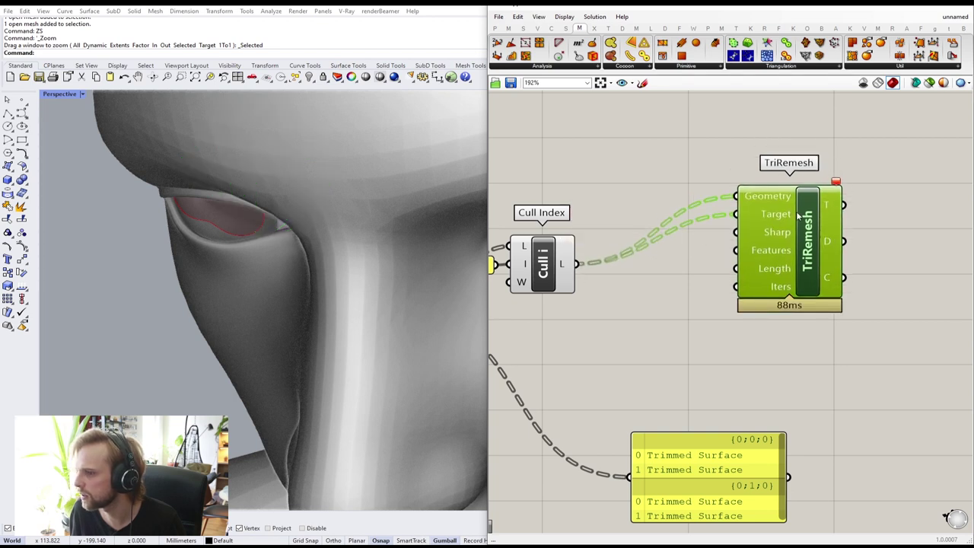
{"action": "mouse_move", "coordinate": [564, 265]}
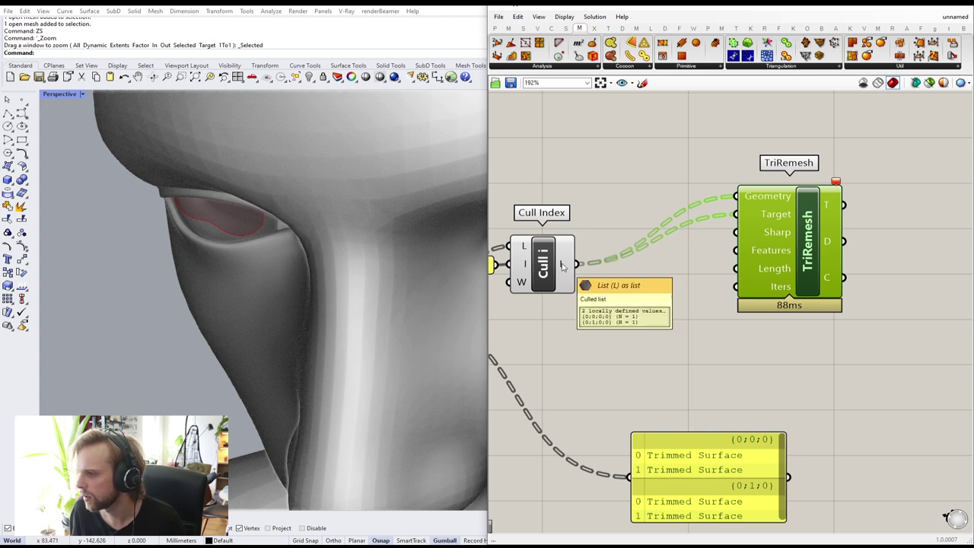
{"action": "left_click_drag", "start_coordinate": [804, 266], "coordinate": [895, 350]}
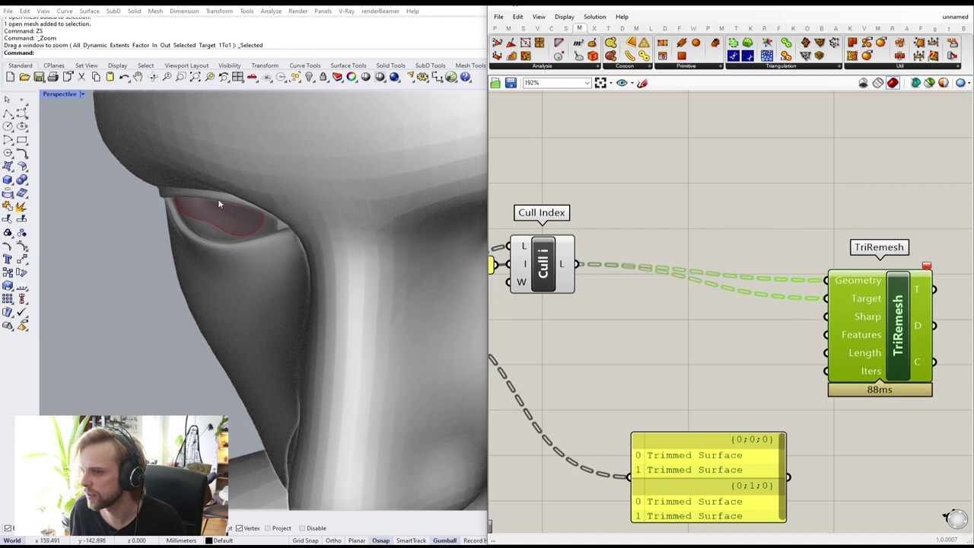
- Insert a Mesh parameter after Cull Index, wire it into TriRemesh's Geometry and Target inputs and move TriRemesh beside it
{"action": "double_click", "coordinate": [648, 177]}
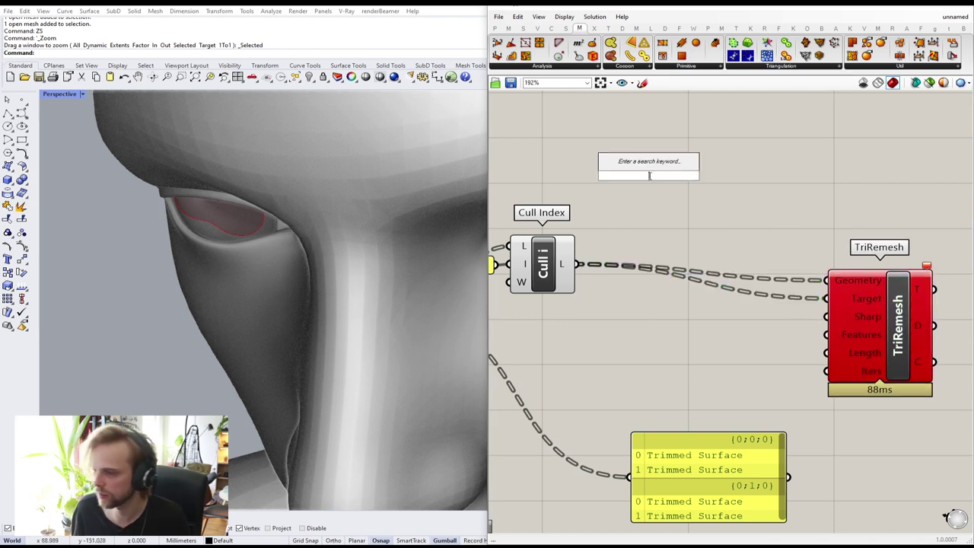
{"action": "type", "text": "m"}
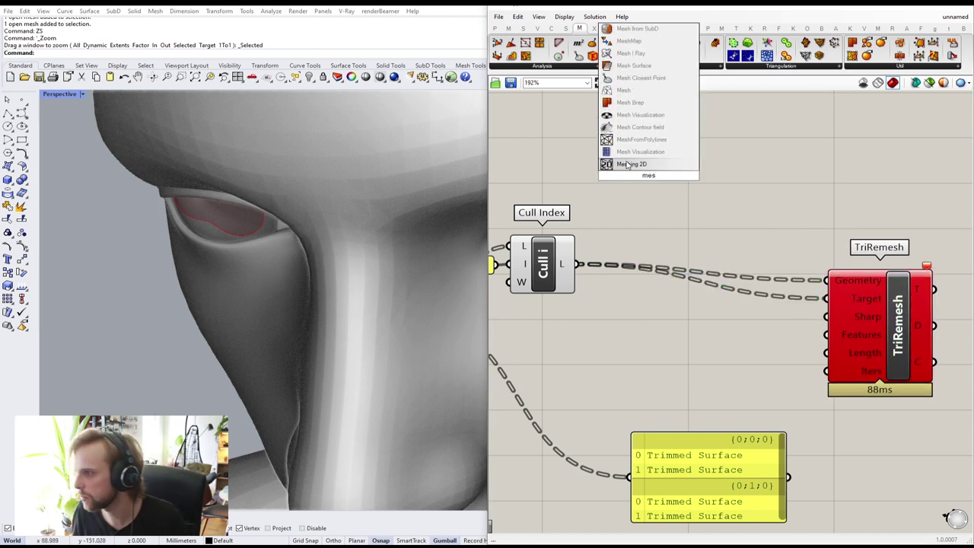
{"action": "type", "text": "esh"}
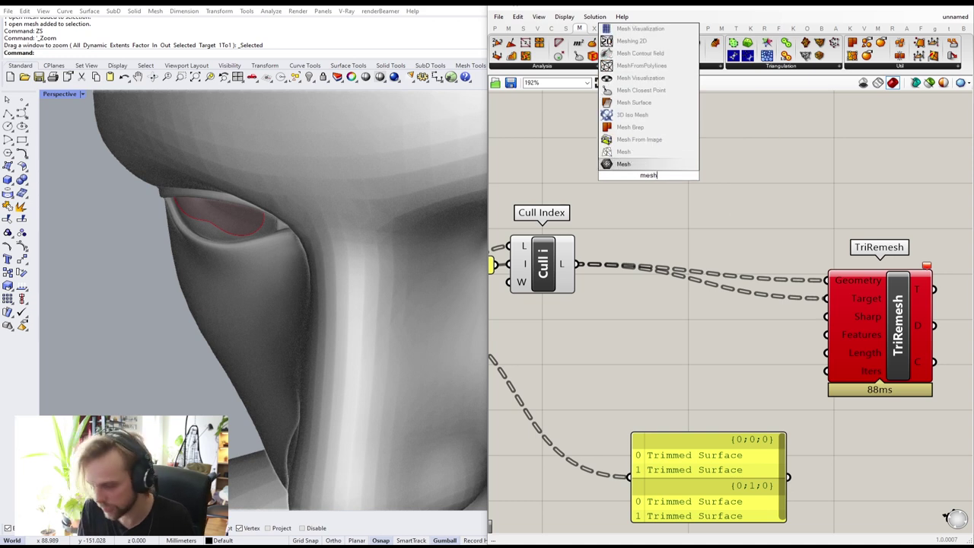
{"action": "key", "text": "Return"}
{"action": "left_click_drag", "start_coordinate": [576, 264], "coordinate": [830, 287]}
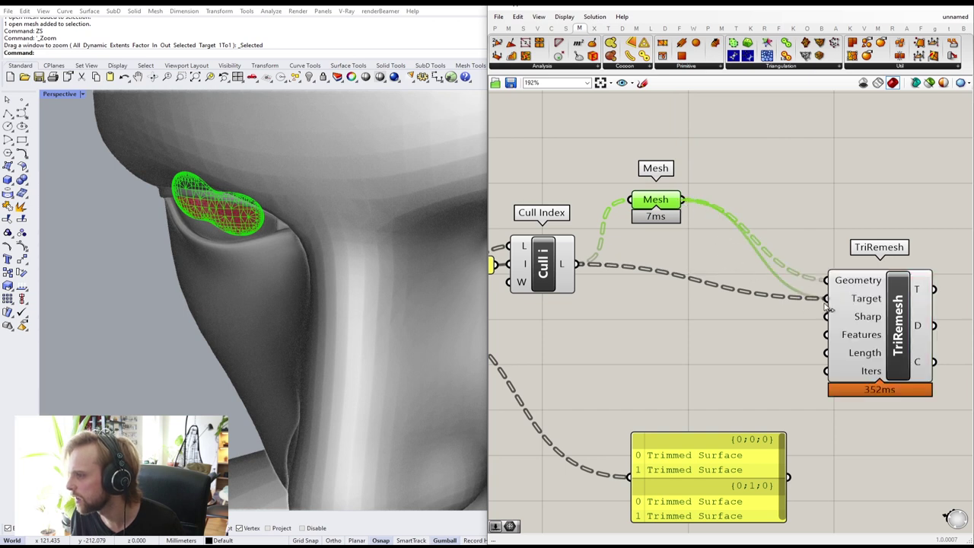
{"action": "left_click_drag", "start_coordinate": [877, 329], "coordinate": [820, 251]}
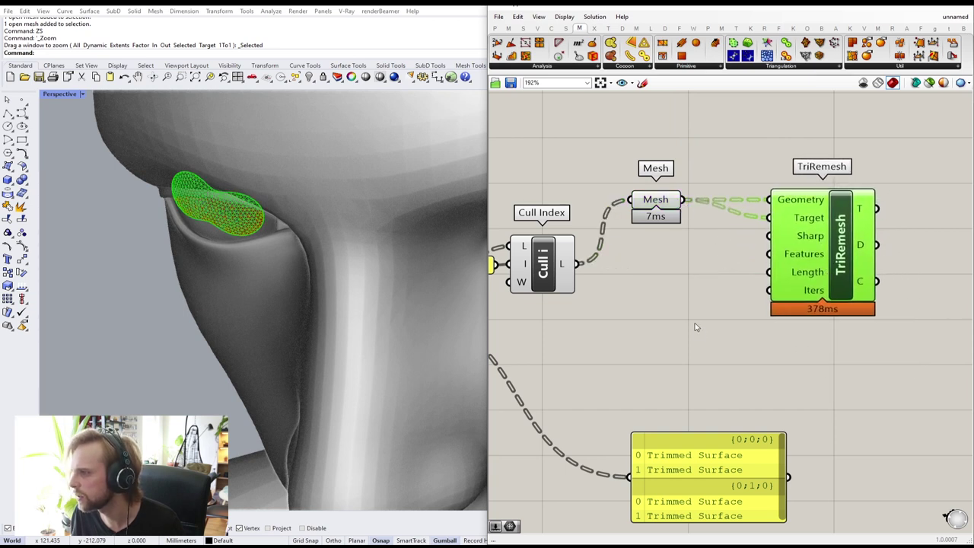
- Turn off the preview of Cull Index and Mesh and inspect the remeshed pupil up close in the Perspective viewport
{"action": "left_click_drag", "start_coordinate": [707, 329], "coordinate": [522, 165]}
{"action": "middle_click", "coordinate": [557, 148]}
{"action": "left_click", "coordinate": [590, 119]}
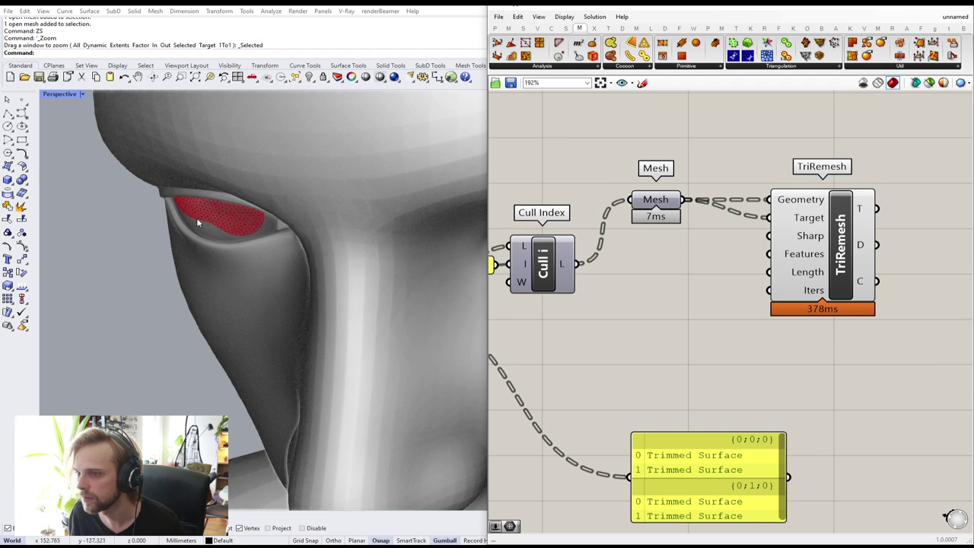
{"action": "scroll", "coordinate": [199, 205], "scroll_direction": "up", "scroll_amount": 5}
{"action": "scroll", "coordinate": [201, 208], "scroll_direction": "down", "scroll_amount": 2}
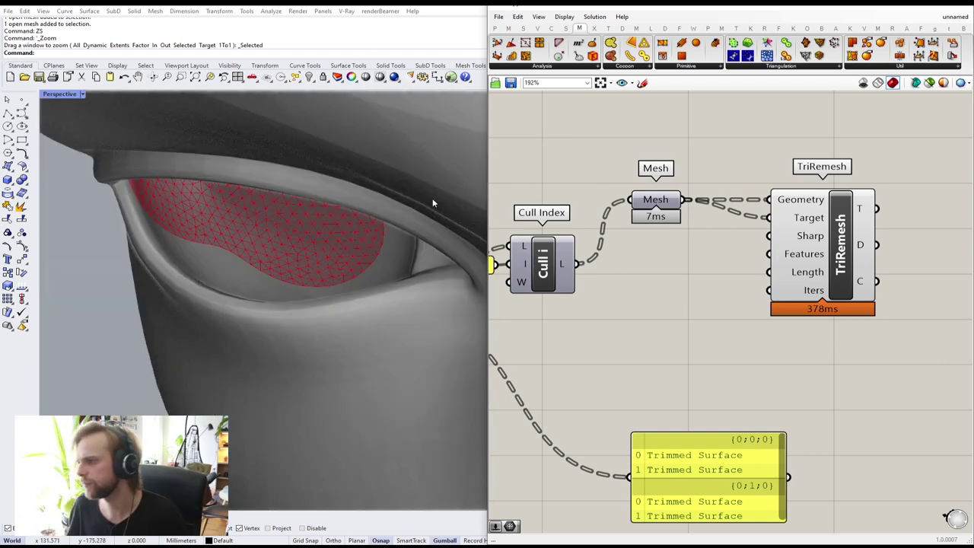
- Add a Weaverbird's Mesh Thicken component after TriRemesh and wire TriRemesh's T output into its M input
{"action": "right_click_drag", "start_coordinate": [765, 262], "coordinate": [666, 235]}
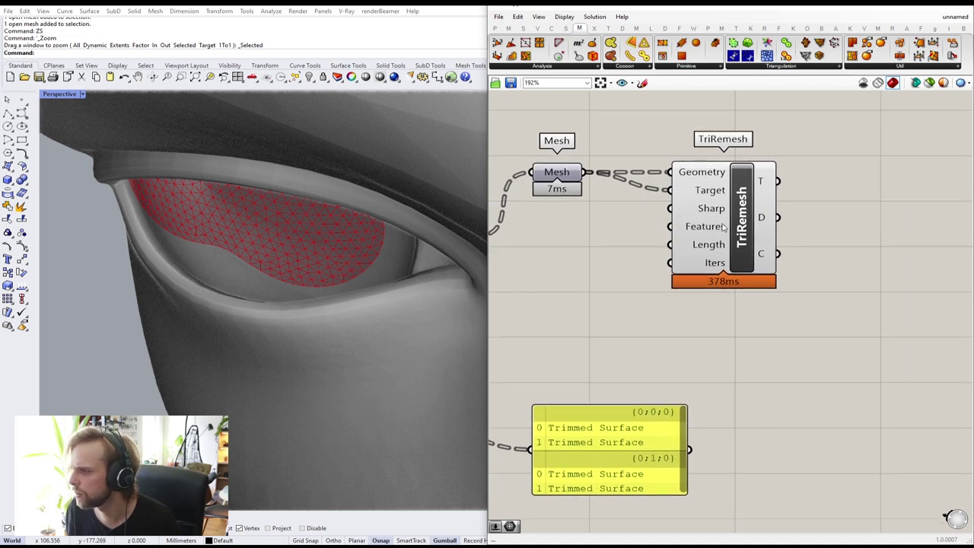
{"action": "left_click_drag", "start_coordinate": [735, 240], "coordinate": [681, 242]}
{"action": "double_click", "coordinate": [767, 246]}
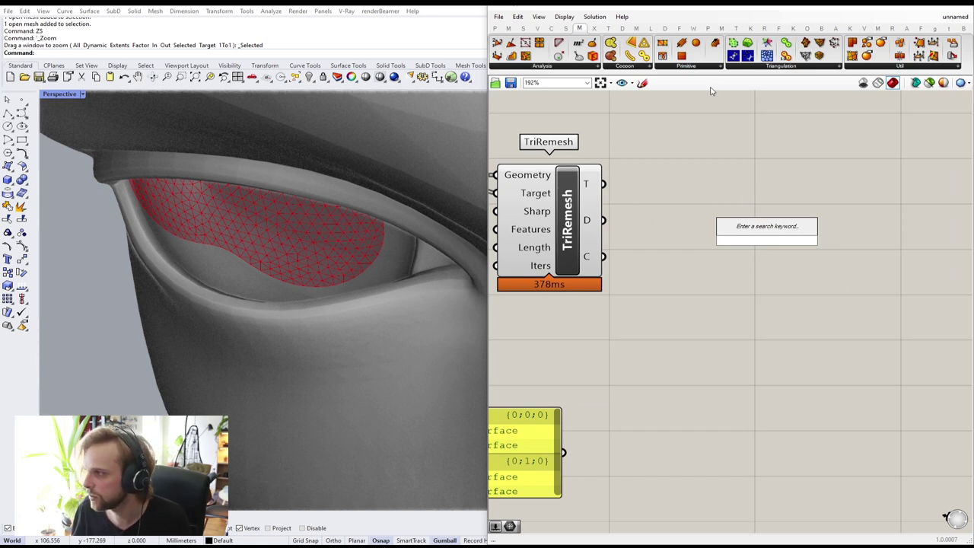
{"action": "type", "text": "wb ti"}
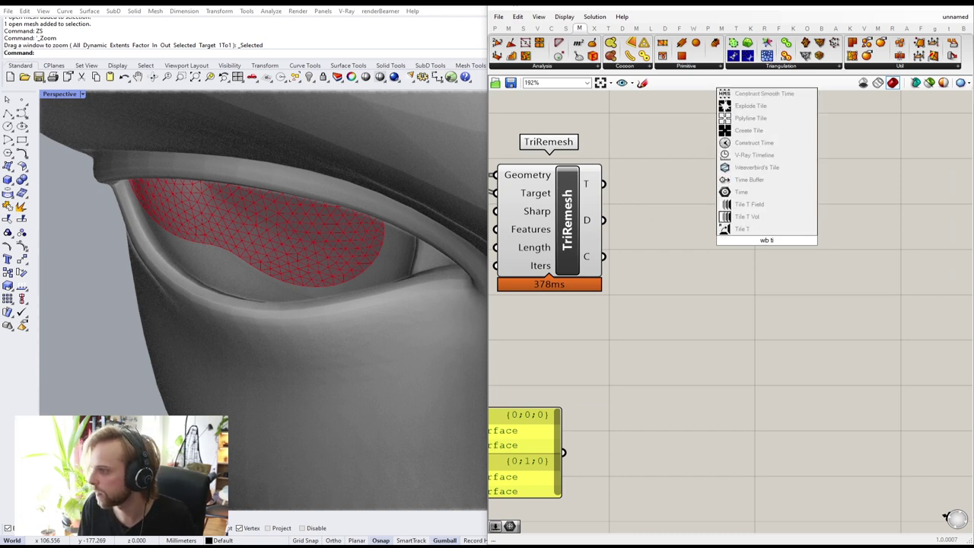
{"action": "key", "text": "BackSpace"}
{"action": "type", "text": "hicken"}
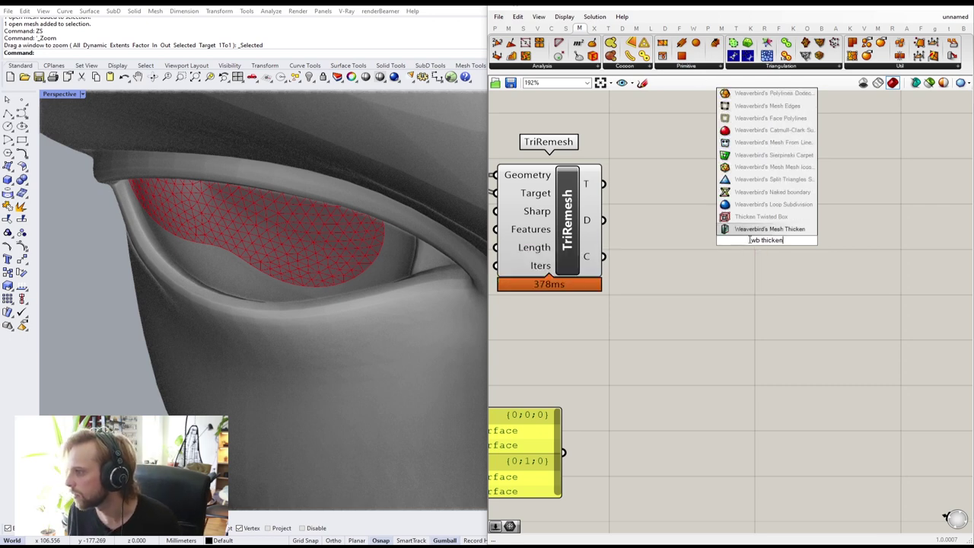
{"action": "key", "text": "Return"}
{"action": "left_click_drag", "start_coordinate": [603, 185], "coordinate": [787, 188]}
- Create a 0.01 number slider, wire it into Mesh Thicken's D input and check the mesh thickness up close
{"action": "left_click", "coordinate": [713, 281]}
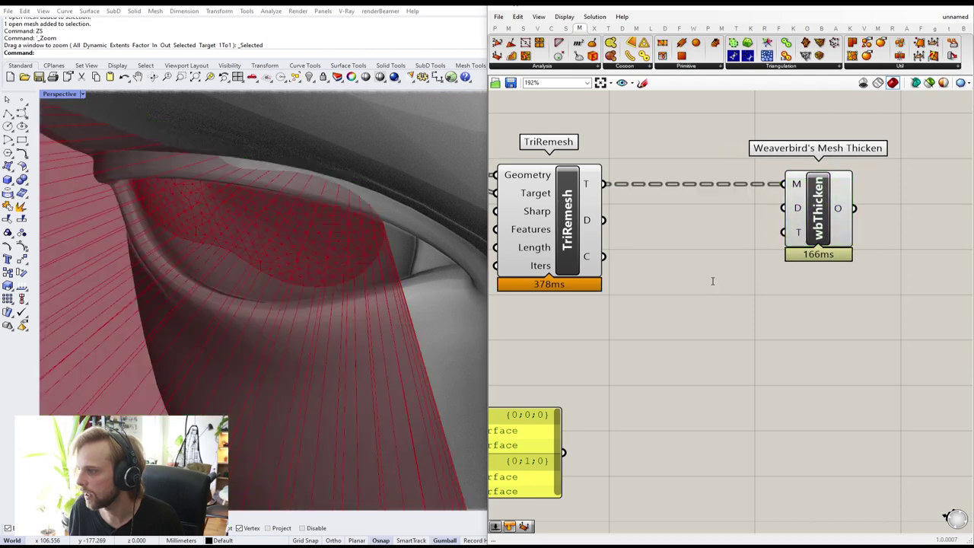
{"action": "double_click", "coordinate": [713, 281]}
{"action": "type", "text": "0.01"}
{"action": "key", "text": "Return"}
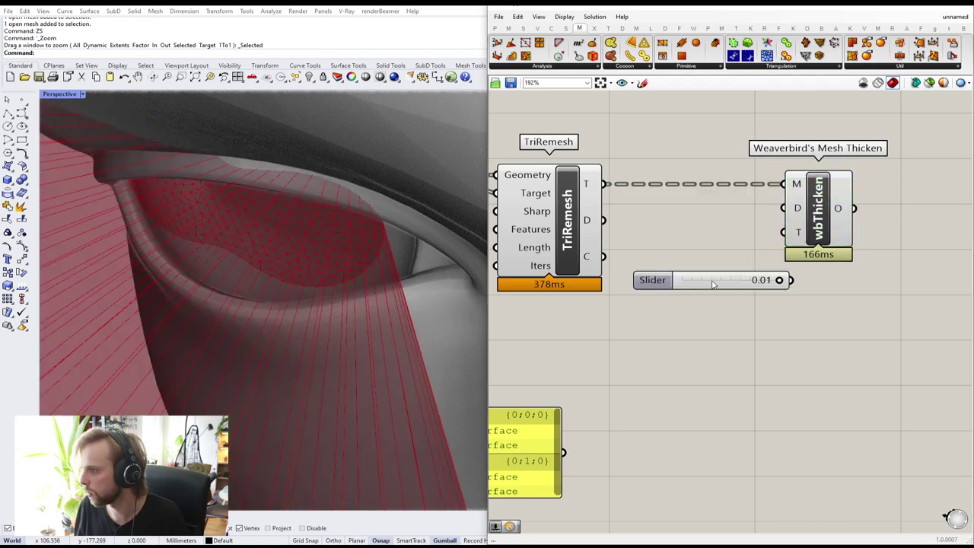
{"action": "left_click_drag", "start_coordinate": [646, 278], "coordinate": [522, 342]}
{"action": "left_click_drag", "start_coordinate": [663, 341], "coordinate": [784, 209]}
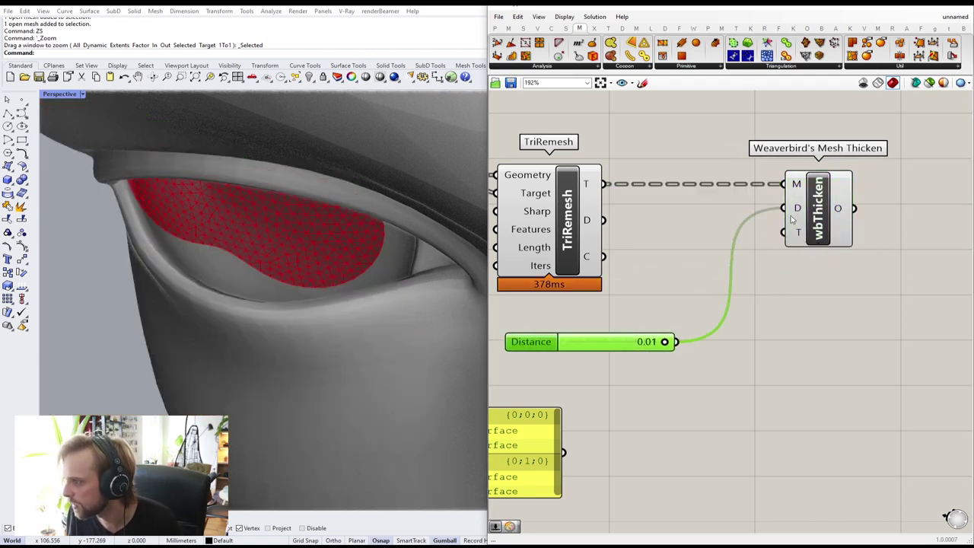
{"action": "scroll", "coordinate": [149, 228], "scroll_direction": "up", "scroll_amount": 3}
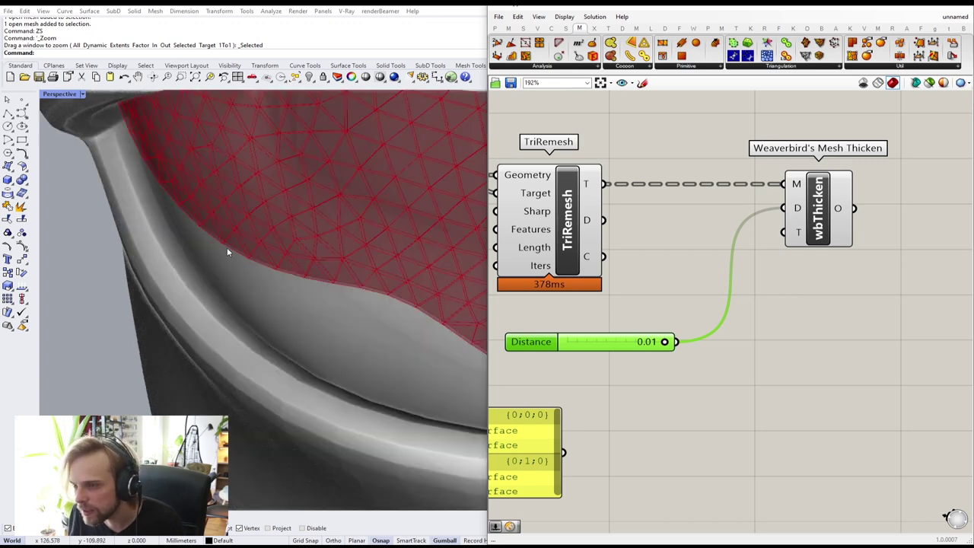
- Replace the Mesh Thicken distance slider with a new 0.015 slider wired into D, and delete the 0.01 slider
{"action": "double_click", "coordinate": [670, 285]}
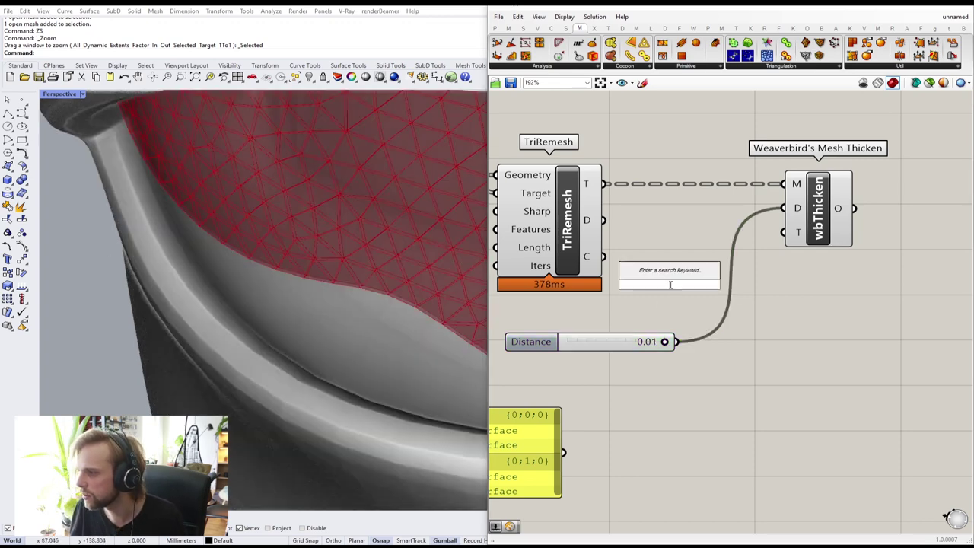
{"action": "type", "text": "0.015"}
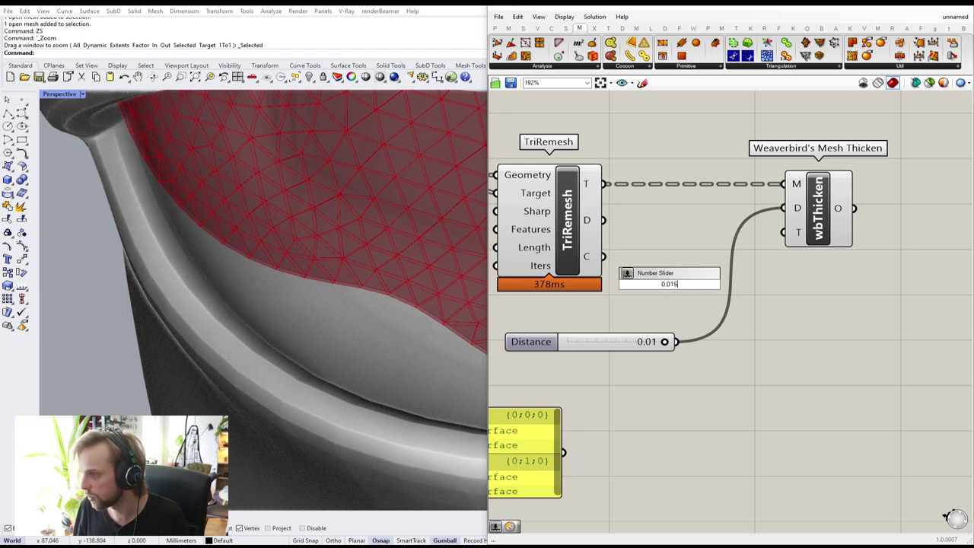
{"action": "key", "text": "Return"}
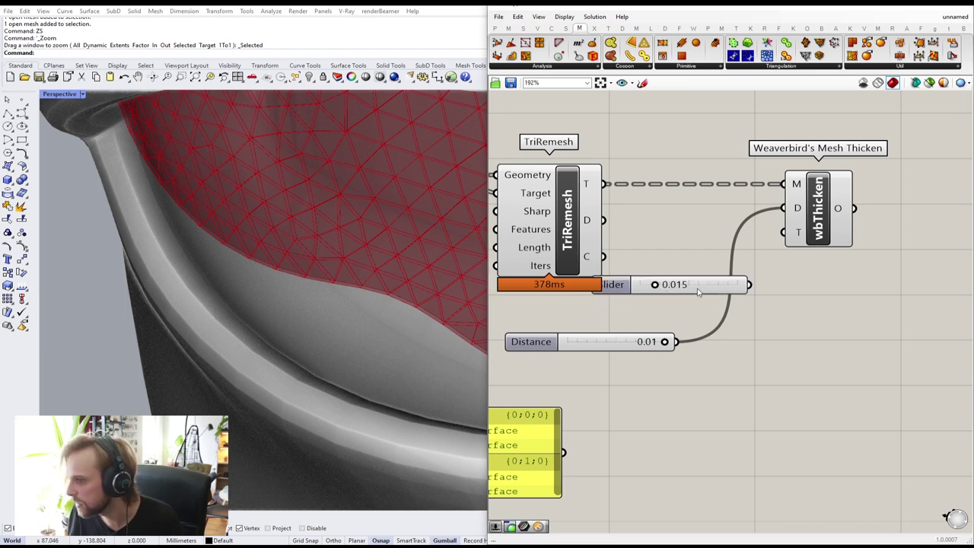
{"action": "left_click_drag", "start_coordinate": [690, 292], "coordinate": [598, 326]}
{"action": "left_click_drag", "start_coordinate": [661, 319], "coordinate": [793, 210]}
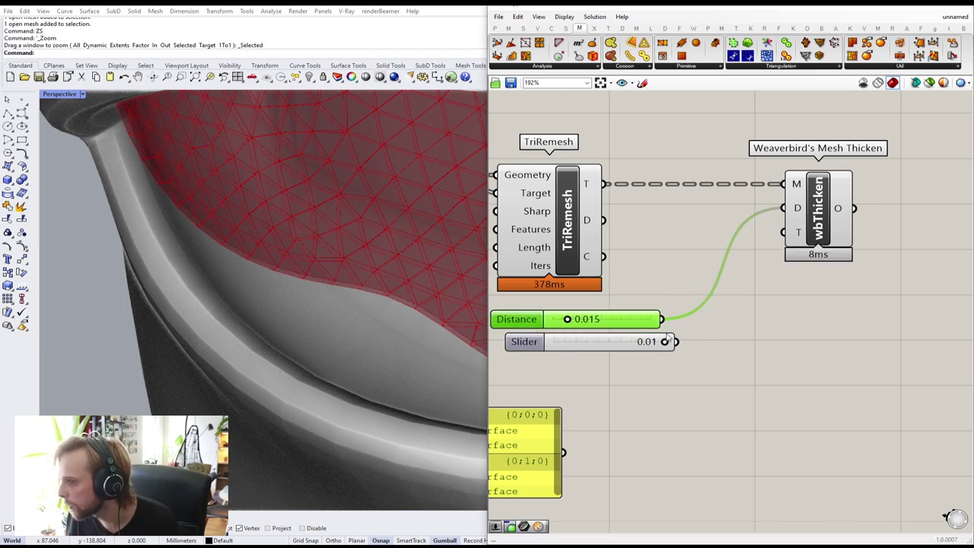
{"action": "left_click", "coordinate": [642, 344]}
{"action": "key", "text": "Delete"}
- Move Weaverbird's Mesh Thicken slightly closer to TriRemesh and turn off TriRemesh's preview
{"action": "left_click_drag", "start_coordinate": [807, 244], "coordinate": [789, 247]}
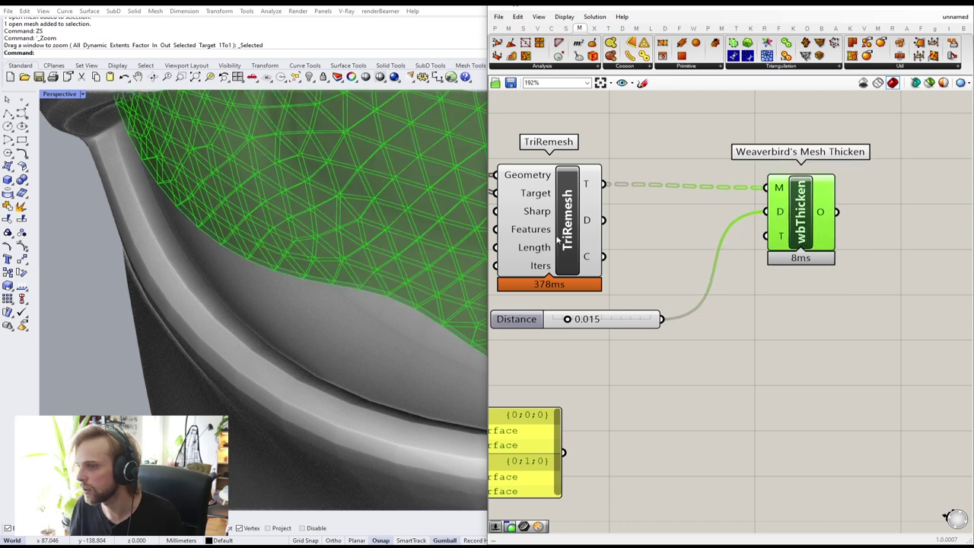
{"action": "left_click", "coordinate": [551, 236]}
{"action": "middle_click", "coordinate": [550, 235]}
{"action": "left_click", "coordinate": [582, 204]}
- Add a Weaverbird's Catmull-Clark Subdivision component and wire Mesh Thicken's O output into its M input
{"action": "right_click_drag", "start_coordinate": [815, 279], "coordinate": [610, 298]}
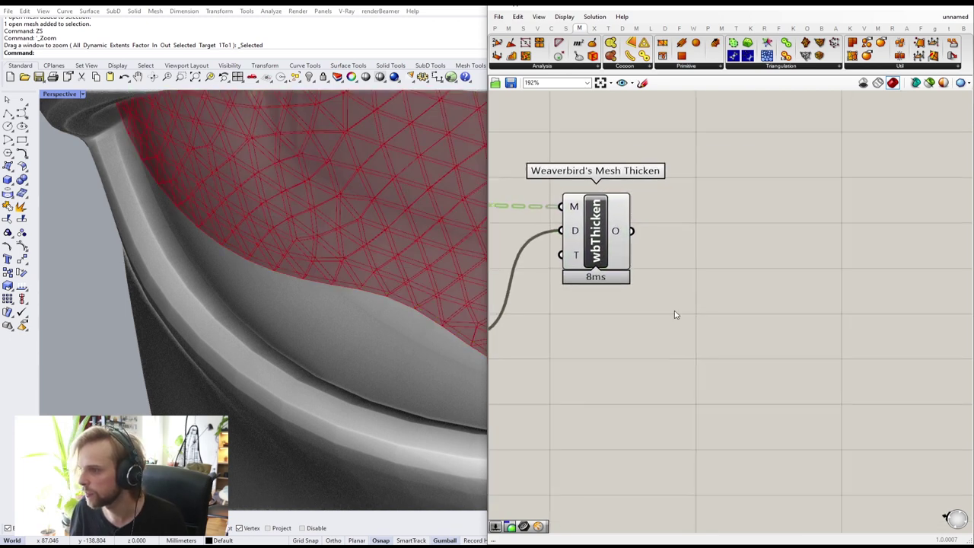
{"action": "double_click", "coordinate": [746, 303]}
{"action": "type", "text": "ca"}
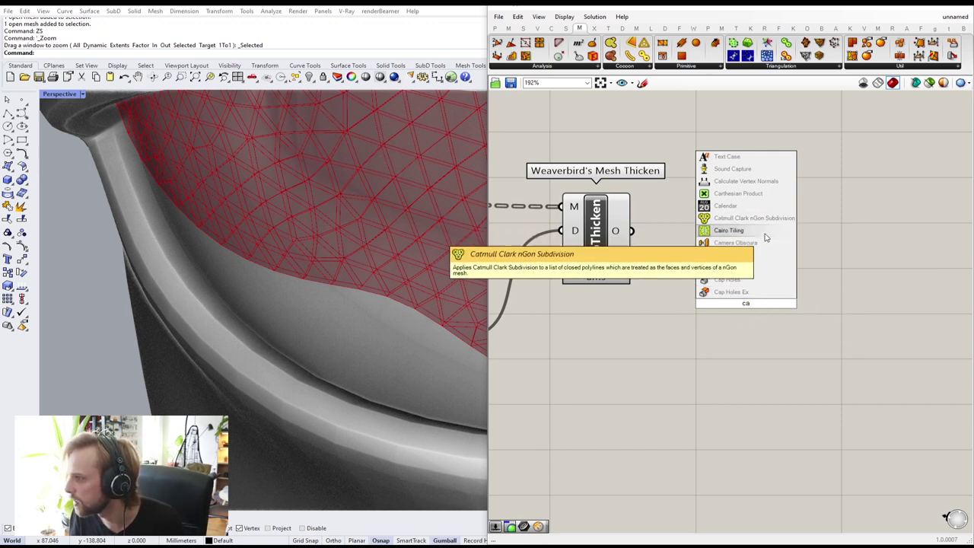
{"action": "type", "text": "tmul"}
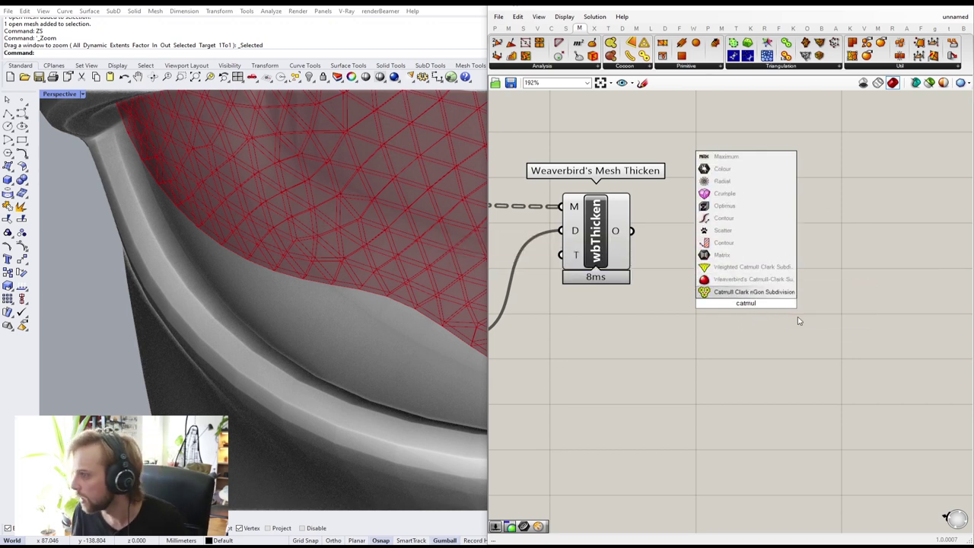
{"action": "left_click", "coordinate": [747, 279]}
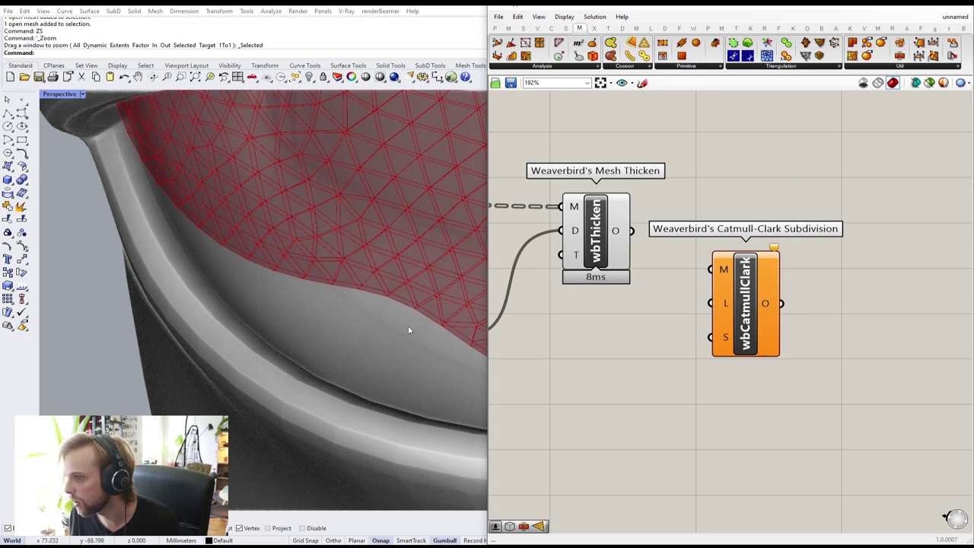
{"action": "left_click_drag", "start_coordinate": [631, 230], "coordinate": [714, 259]}
- Turn off the preview of Mesh Thicken and inspect the subdivided pupil in the Perspective viewport
{"action": "left_click", "coordinate": [597, 232]}
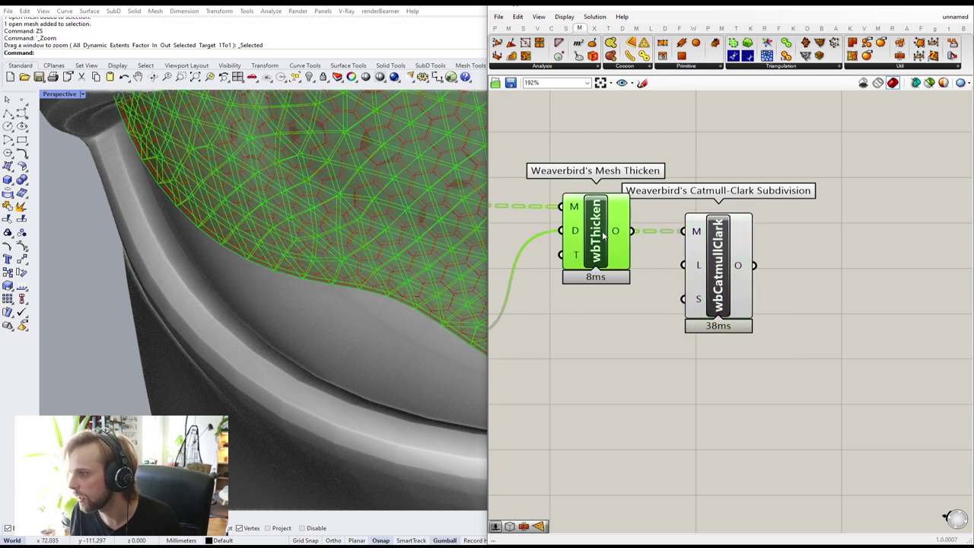
{"action": "middle_click", "coordinate": [599, 232]}
{"action": "left_click", "coordinate": [633, 204]}
{"action": "left_click", "coordinate": [744, 154]}
{"action": "scroll", "coordinate": [307, 241], "scroll_direction": "down", "scroll_amount": 12}
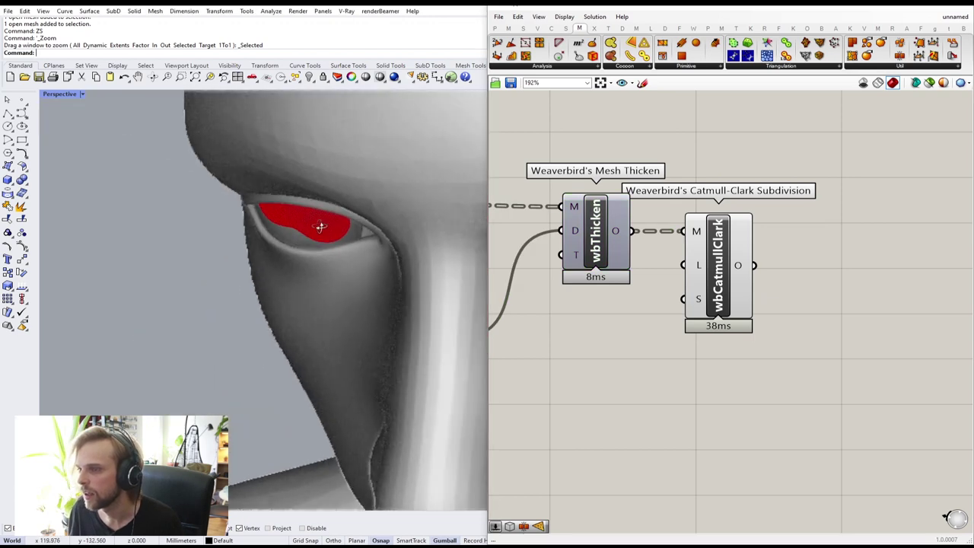
{"action": "right_click_drag", "start_coordinate": [320, 226], "coordinate": [299, 190]}
{"action": "scroll", "coordinate": [298, 191], "scroll_direction": "up", "scroll_amount": 2}
- Add a Custom Preview component and wire the Catmull-Clark O output into its G input
{"action": "double_click", "coordinate": [863, 329]}
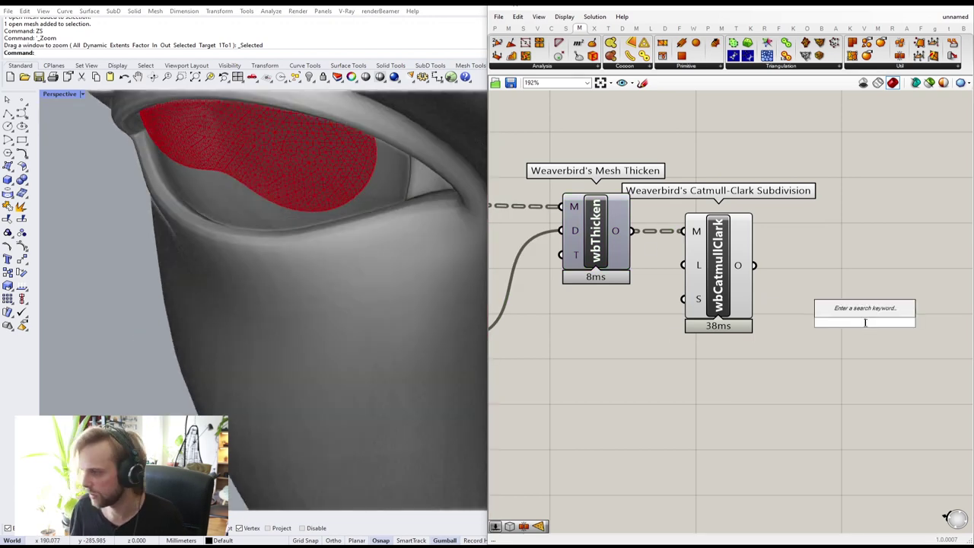
{"action": "type", "text": "cus"}
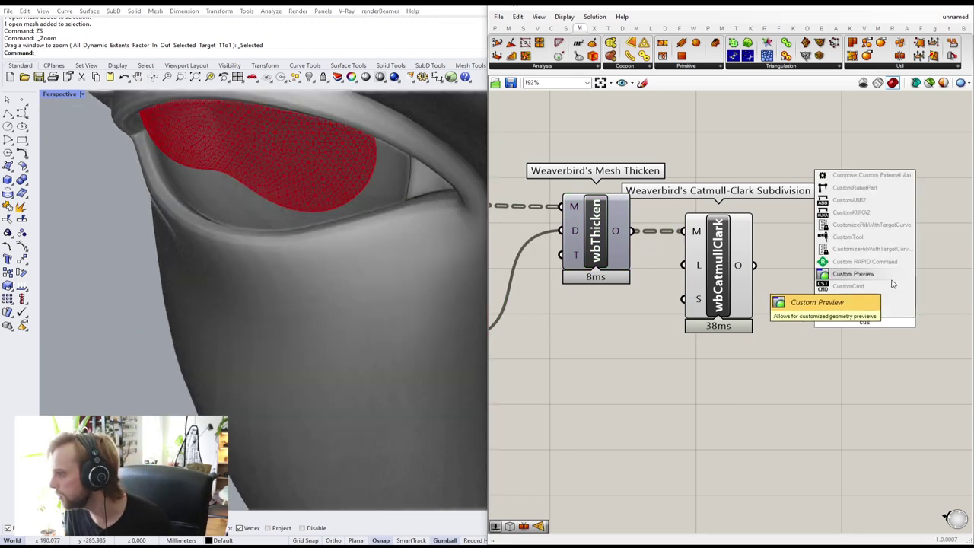
{"action": "left_click", "coordinate": [859, 300]}
{"action": "left_click_drag", "start_coordinate": [754, 264], "coordinate": [840, 308]}
- Add a Colour Swatch, wire it into Custom Preview's M input and set its colour to black
{"action": "double_click", "coordinate": [743, 393]}
{"action": "type", "text": "swa"}
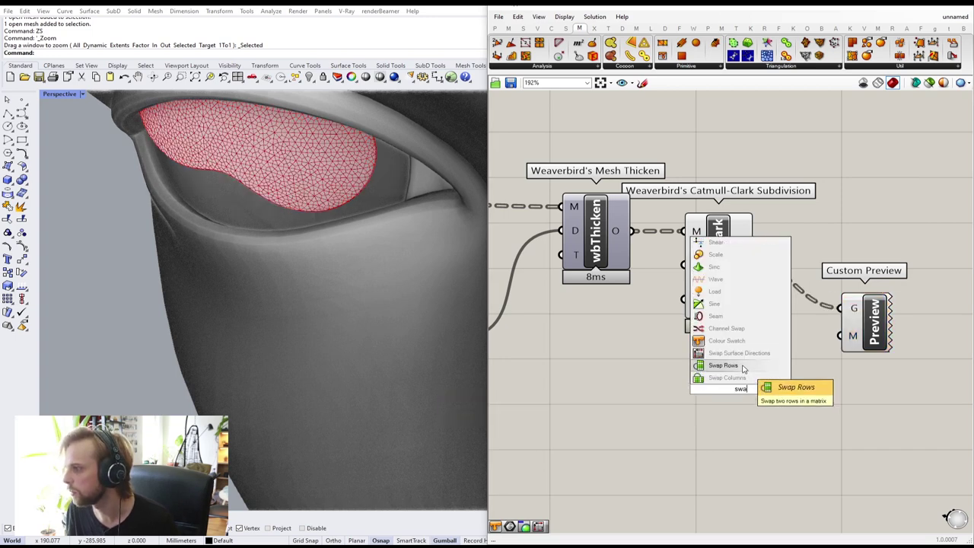
{"action": "left_click", "coordinate": [740, 343]}
{"action": "left_click_drag", "start_coordinate": [784, 390], "coordinate": [849, 334]}
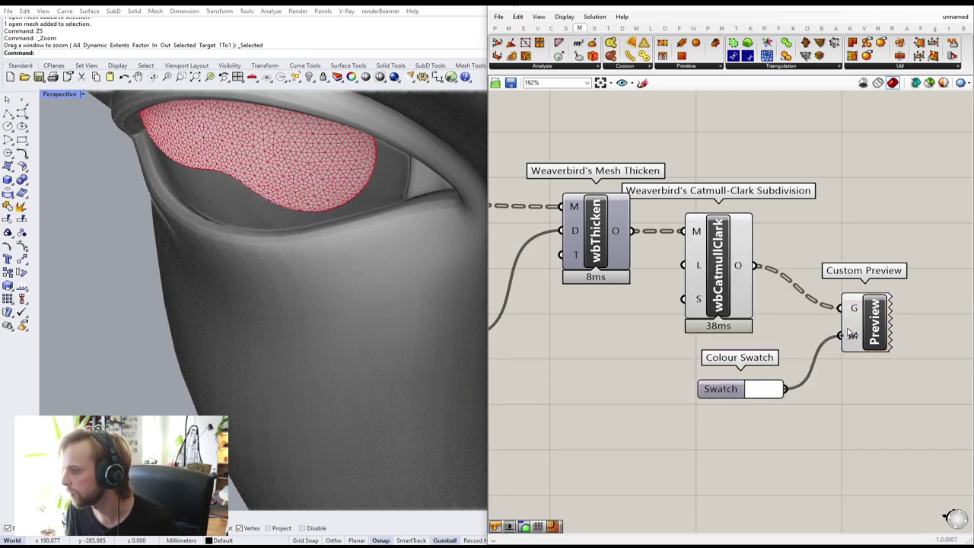
{"action": "left_click", "coordinate": [763, 388]}
{"action": "left_click", "coordinate": [831, 416]}
- Turn off the previews of the Mesh Thicken and Catmull-Clark Subdivision components
{"action": "scroll", "coordinate": [766, 318], "scroll_direction": "down", "scroll_amount": 8}
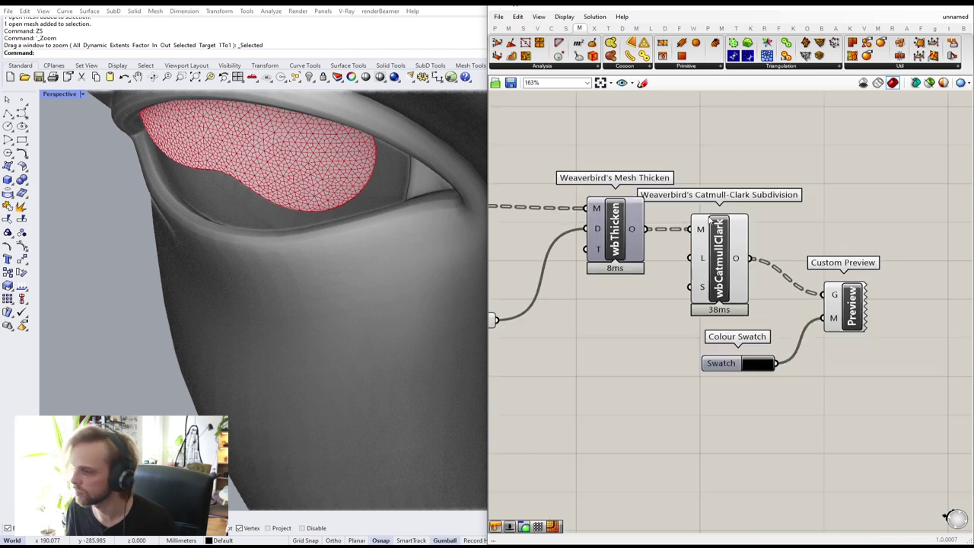
{"action": "right_click_drag", "start_coordinate": [766, 318], "coordinate": [664, 318]}
{"action": "scroll", "coordinate": [665, 318], "scroll_direction": "up", "scroll_amount": 3}
{"action": "left_click_drag", "start_coordinate": [773, 257], "coordinate": [696, 302]}
{"action": "middle_click", "coordinate": [695, 302]}
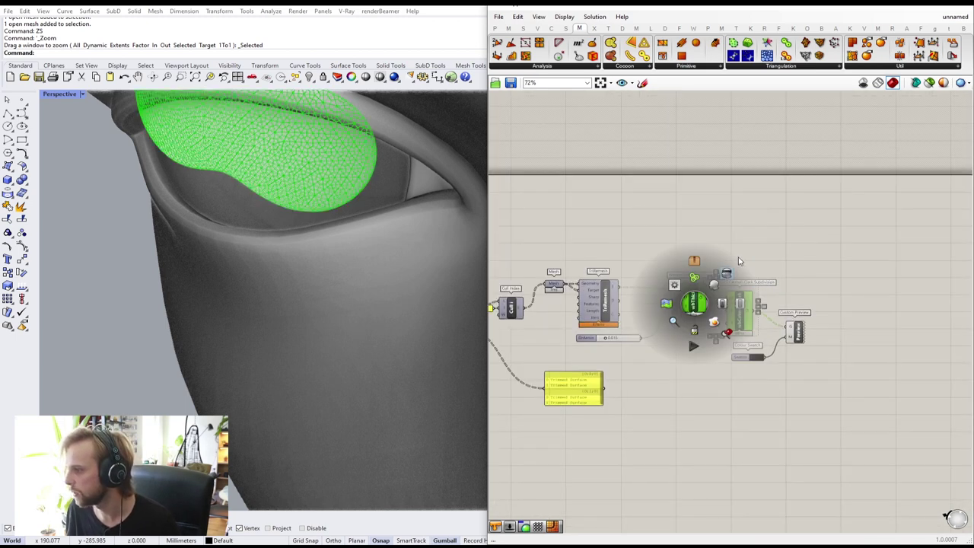
{"action": "left_click", "coordinate": [727, 274]}
{"action": "left_click", "coordinate": [669, 248]}
- Look over the finished definition and examine the previewed pupil on the face from near and far
{"action": "scroll", "coordinate": [670, 248], "scroll_direction": "down", "scroll_amount": 2}
{"action": "right_click_drag", "start_coordinate": [591, 244], "coordinate": [757, 302]}
{"action": "scroll", "coordinate": [759, 305], "scroll_direction": "down", "scroll_amount": 3}
{"action": "scroll", "coordinate": [863, 351], "scroll_direction": "up", "scroll_amount": 5}
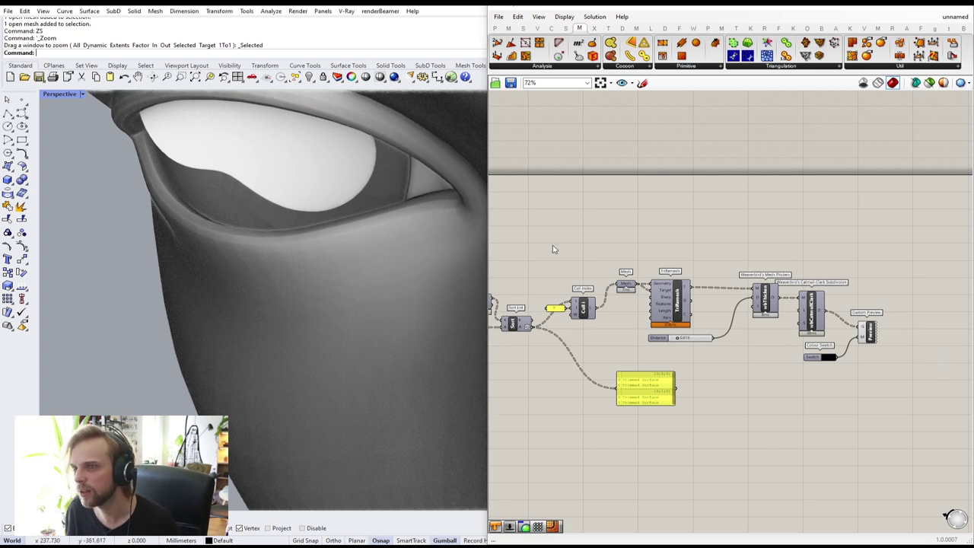
{"action": "scroll", "coordinate": [851, 368], "scroll_direction": "up", "scroll_amount": 1}
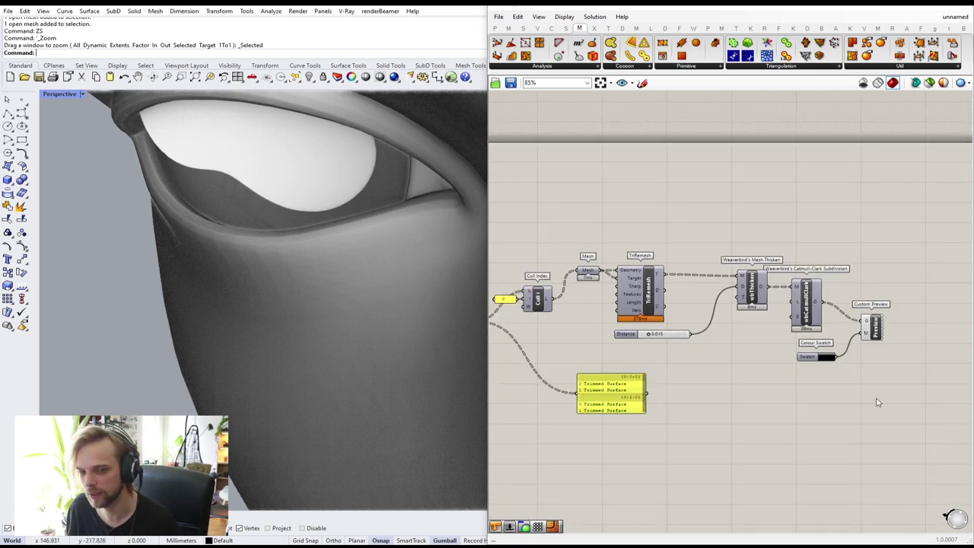
{"action": "scroll", "coordinate": [876, 402], "scroll_direction": "up", "scroll_amount": 3}
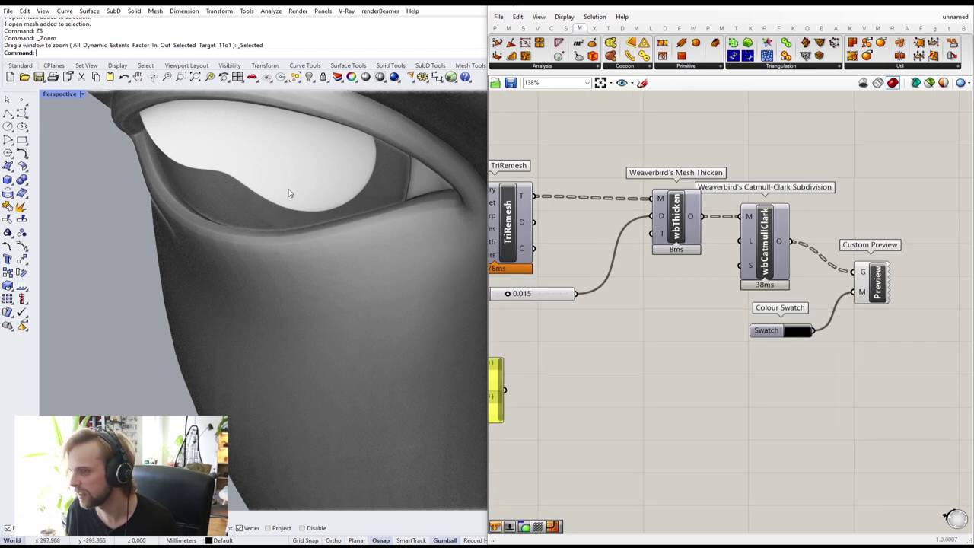
{"action": "scroll", "coordinate": [290, 193], "scroll_direction": "down", "scroll_amount": 6}
{"action": "scroll", "coordinate": [263, 188], "scroll_direction": "up", "scroll_amount": 3}
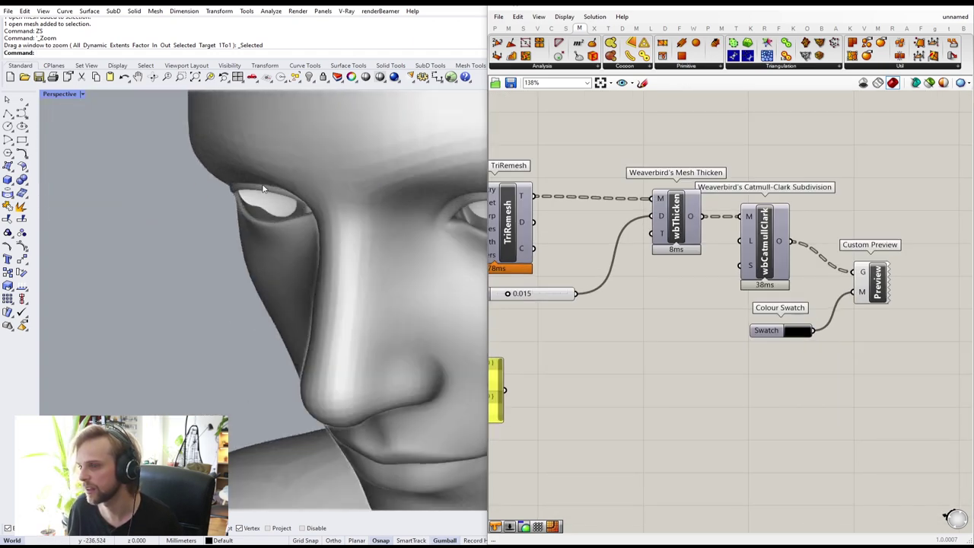
{"action": "scroll", "coordinate": [262, 188], "scroll_direction": "up", "scroll_amount": 3}
- Duplicate the Custom Preview and its Colour Swatch and place the copies above Cull Index
{"action": "left_click_drag", "start_coordinate": [909, 388], "coordinate": [804, 250]}
{"action": "scroll", "coordinate": [936, 399], "scroll_direction": "down", "scroll_amount": 3}
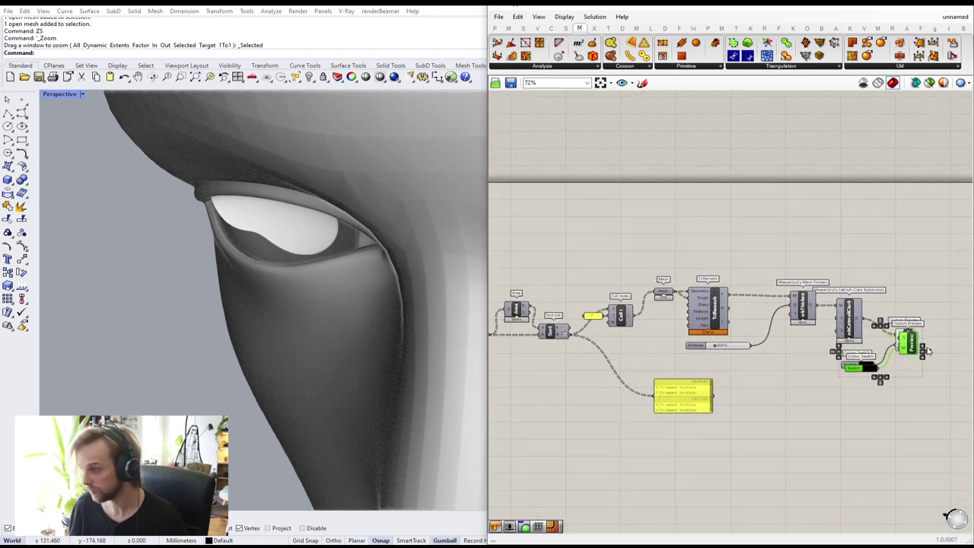
{"action": "left_click_drag", "start_coordinate": [905, 346], "coordinate": [658, 258], "text": "alt"}
{"action": "left_click", "coordinate": [573, 273]}
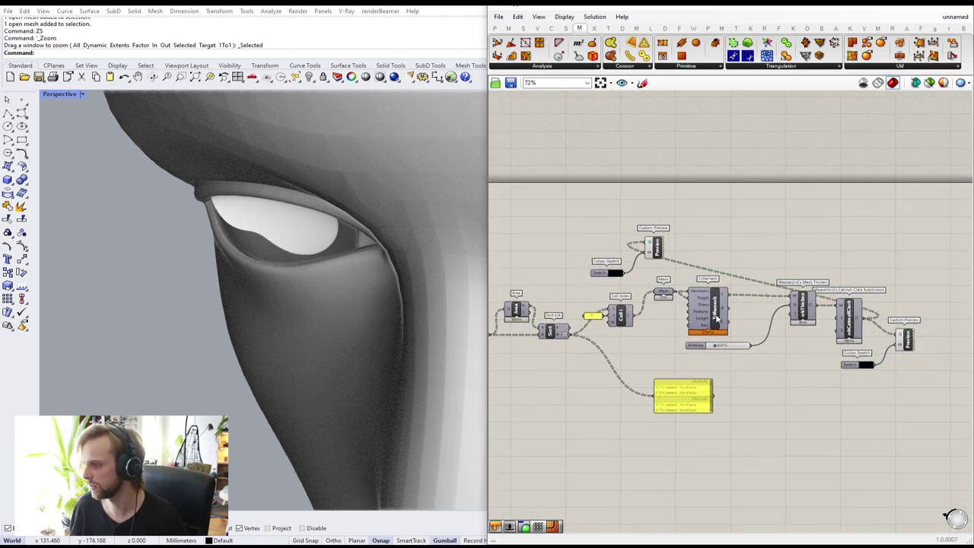
- Wire the eyeball geometry parameter at the start of the definition into the copied Custom Preview's G input
{"action": "scroll", "coordinate": [717, 316], "scroll_direction": "up", "scroll_amount": 2}
{"action": "right_click_drag", "start_coordinate": [626, 289], "coordinate": [735, 295]}
{"action": "scroll", "coordinate": [735, 295], "scroll_direction": "down", "scroll_amount": 3}
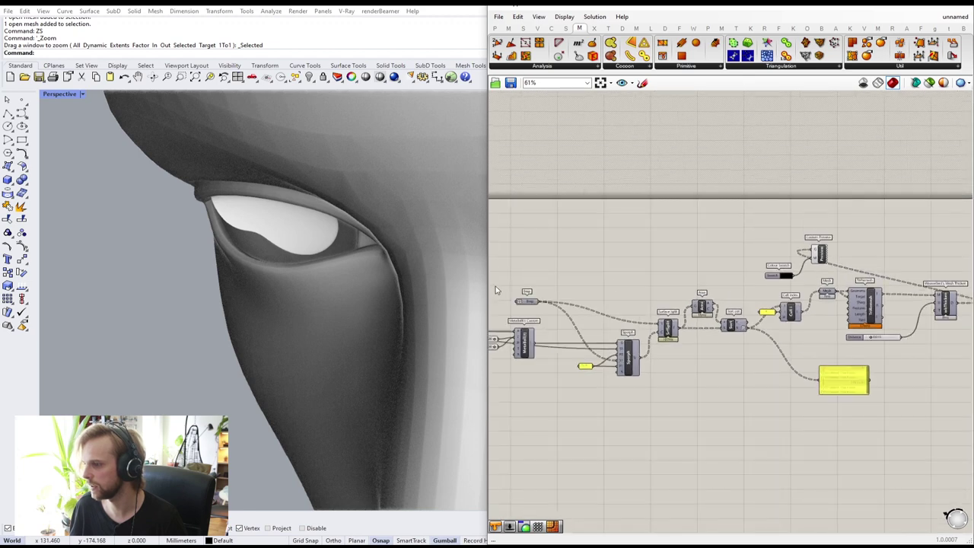
{"action": "scroll", "coordinate": [504, 291], "scroll_direction": "up", "scroll_amount": 2}
{"action": "left_click_drag", "start_coordinate": [551, 305], "coordinate": [926, 233]}
{"action": "right_click_drag", "start_coordinate": [903, 272], "coordinate": [745, 294]}
{"action": "scroll", "coordinate": [746, 293], "scroll_direction": "up", "scroll_amount": 4}
- Set the eyeball preview's Colour Swatch to a dark grey with a value of 35
{"action": "left_click", "coordinate": [723, 289]}
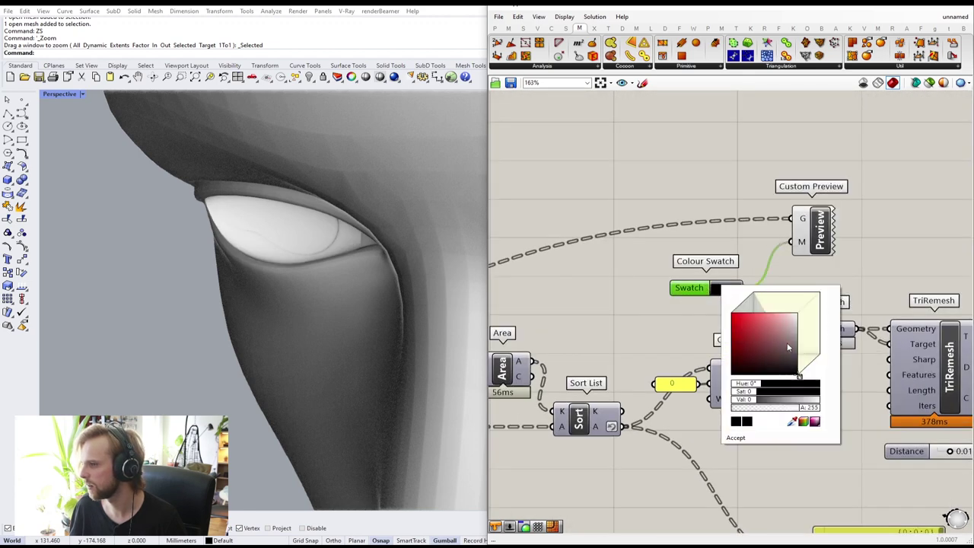
{"action": "left_click_drag", "start_coordinate": [789, 347], "coordinate": [823, 356]}
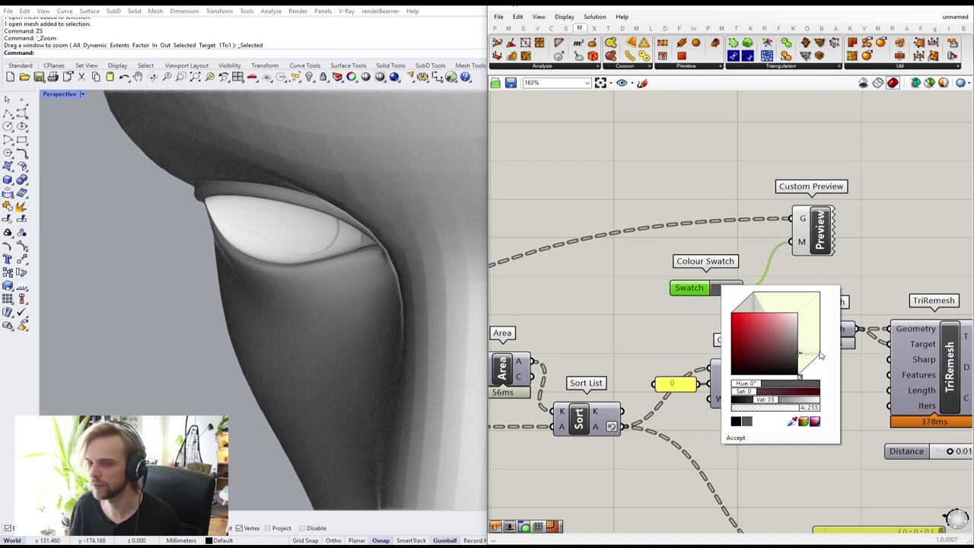
{"action": "left_click", "coordinate": [625, 182]}
- Switch the Perspective viewport to Rendered display mode and set the eyeball preview's Colour Swatch to white
{"action": "right_click", "coordinate": [57, 96]}
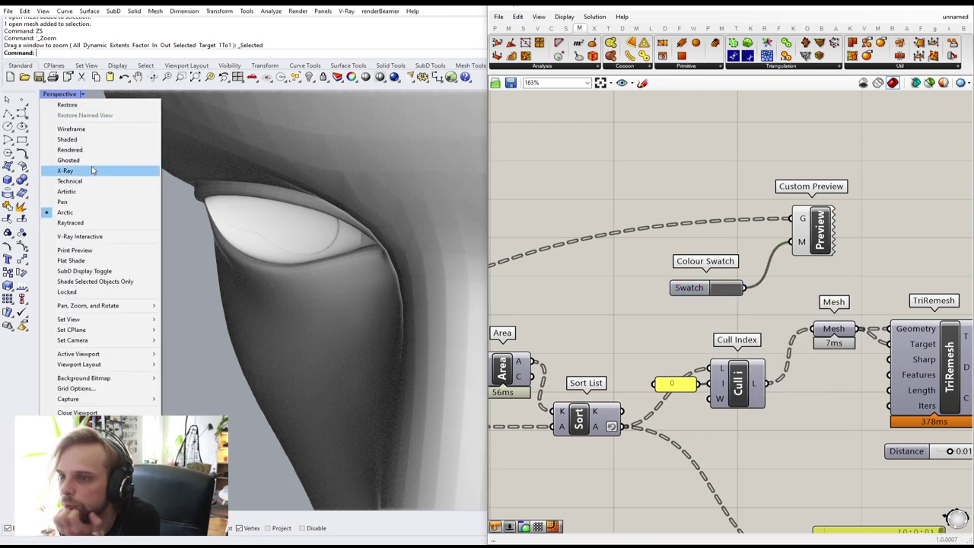
{"action": "left_click", "coordinate": [70, 150]}
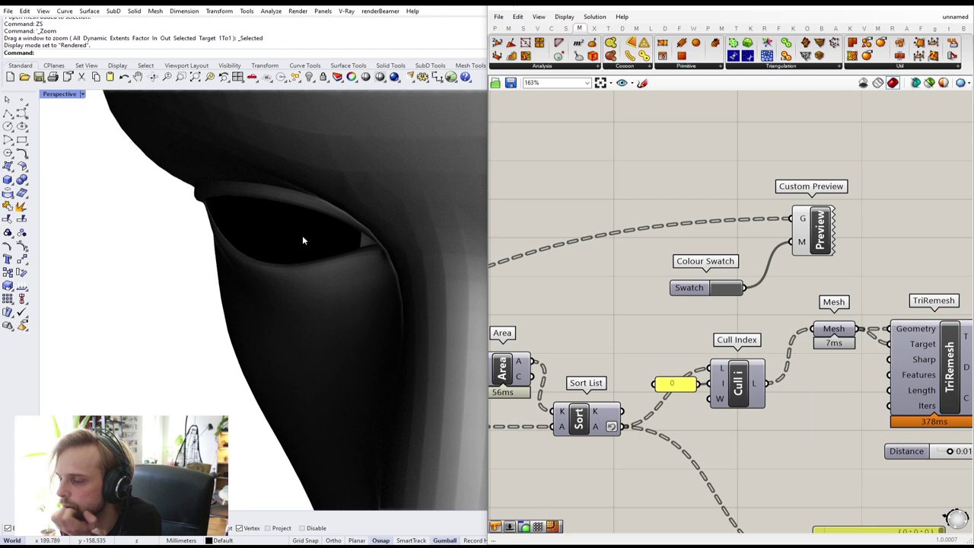
{"action": "left_click", "coordinate": [727, 289]}
{"action": "left_click_drag", "start_coordinate": [784, 328], "coordinate": [831, 297]}
{"action": "left_click", "coordinate": [882, 209]}
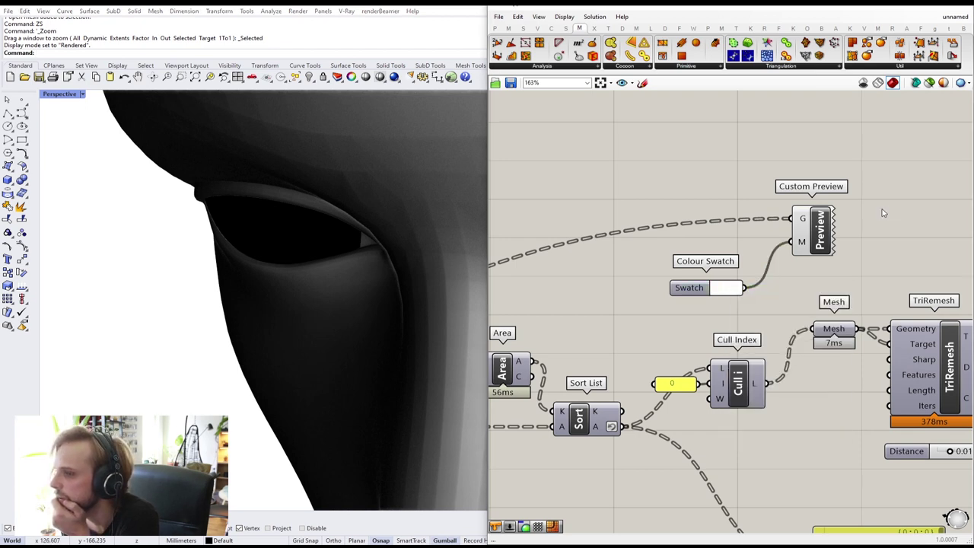
- Inspect the eyes across the whole face, return the Perspective viewport to Arctic display mode and check the eye up close
{"action": "scroll", "coordinate": [351, 204], "scroll_direction": "down", "scroll_amount": 6}
{"action": "right_click_drag", "start_coordinate": [351, 205], "coordinate": [319, 208]}
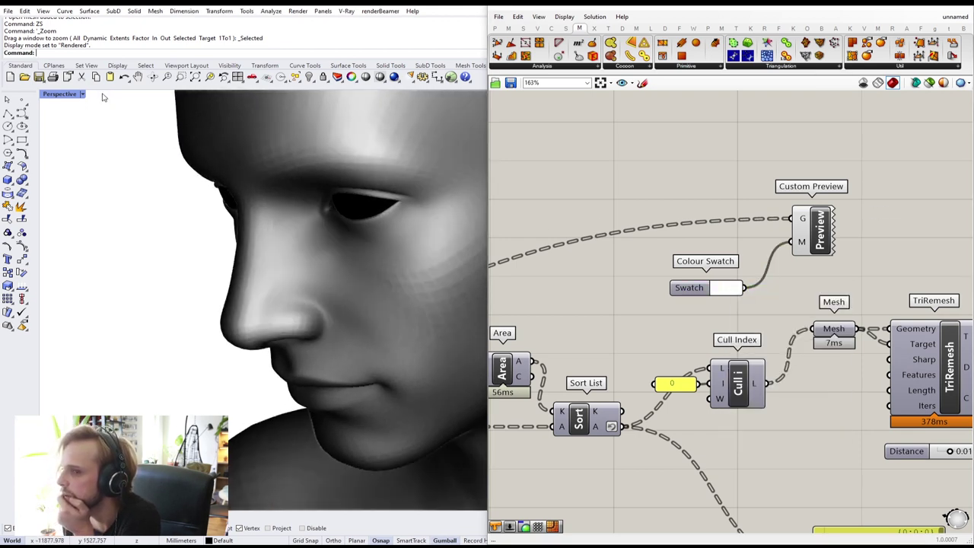
{"action": "left_click", "coordinate": [62, 96]}
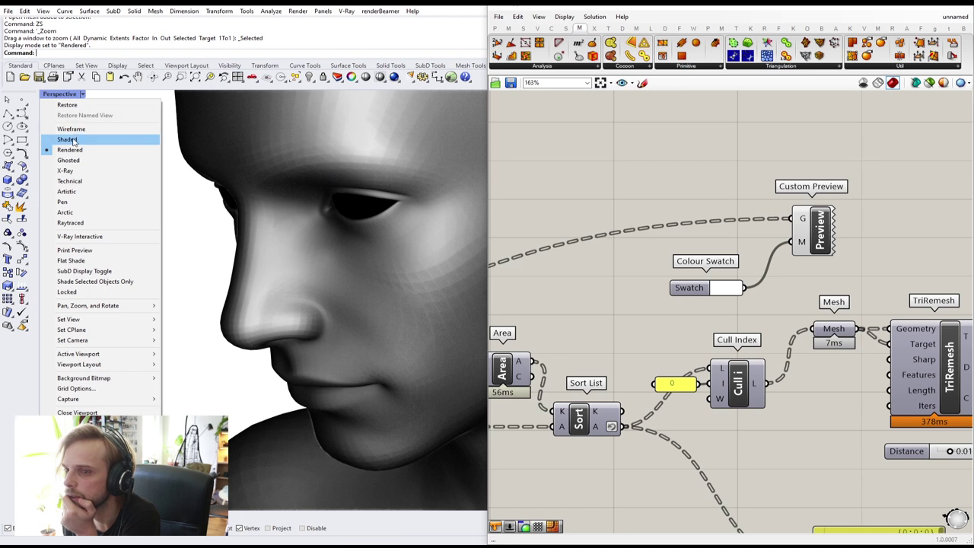
{"action": "left_click", "coordinate": [100, 217]}
{"action": "scroll", "coordinate": [315, 221], "scroll_direction": "up", "scroll_amount": 8}
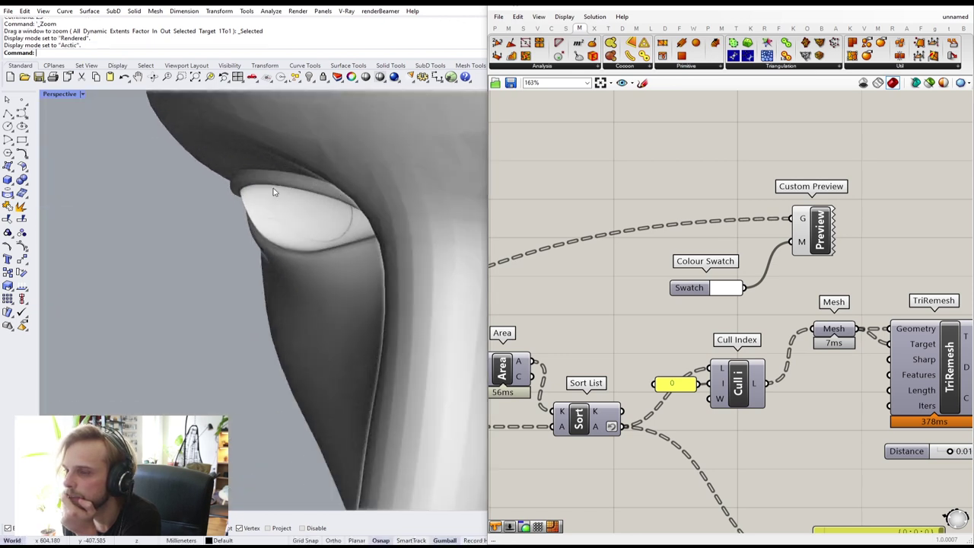
- Change the eyeball preview's Colour Swatch to a muted greyish red
{"action": "left_click", "coordinate": [728, 293]}
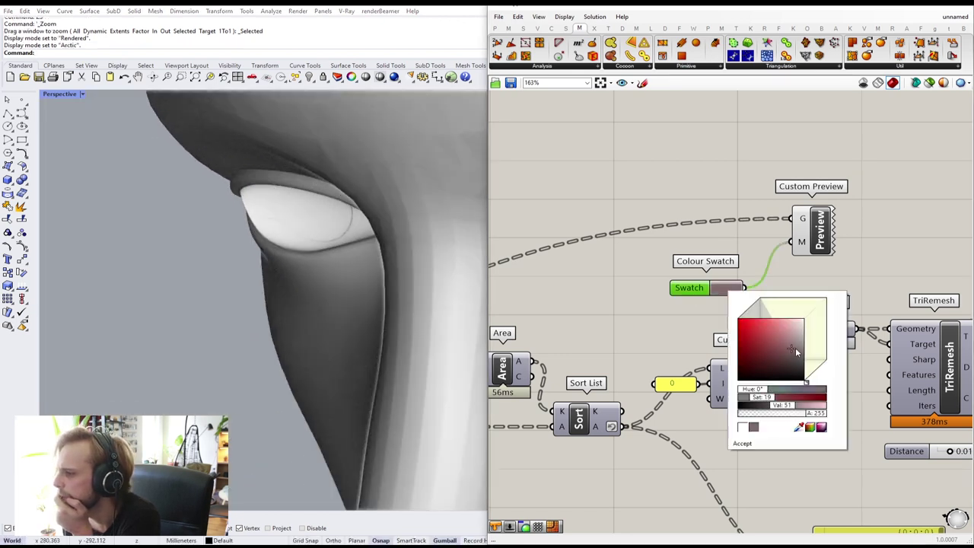
{"action": "left_click_drag", "start_coordinate": [688, 289], "coordinate": [703, 253]}
- Minimise the Grasshopper window and bring up Rhino's display settings for the Perspective viewport
{"action": "left_click", "coordinate": [916, 8]}
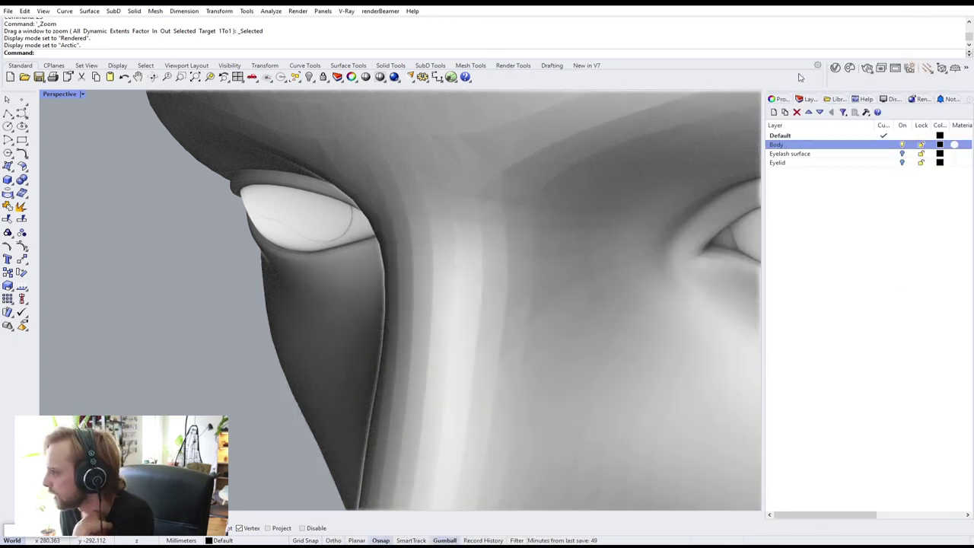
{"action": "left_click", "coordinate": [866, 100]}
{"action": "left_click", "coordinate": [894, 99]}
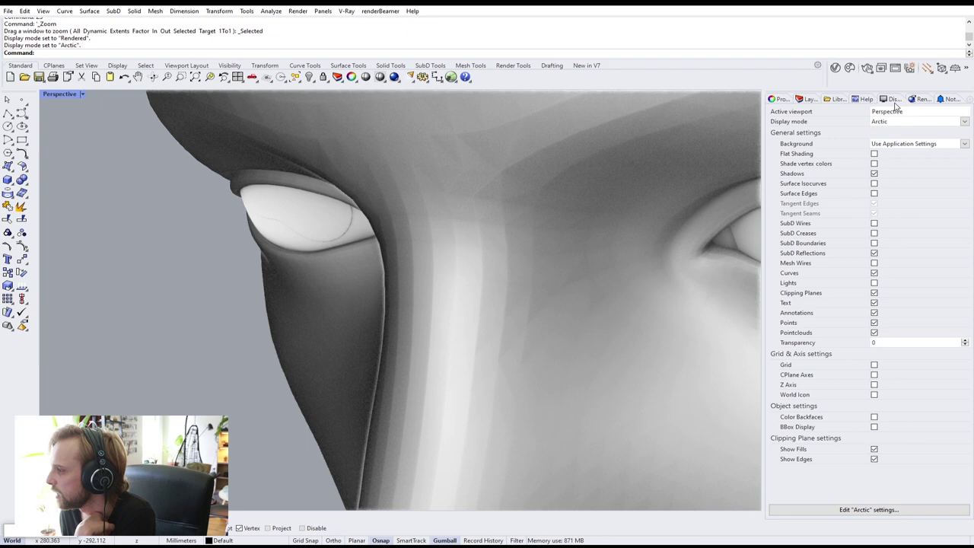
- Open the Arctic display mode options and try Rendering material and Single color for all objects as the color and material usage
{"action": "left_click", "coordinate": [856, 512]}
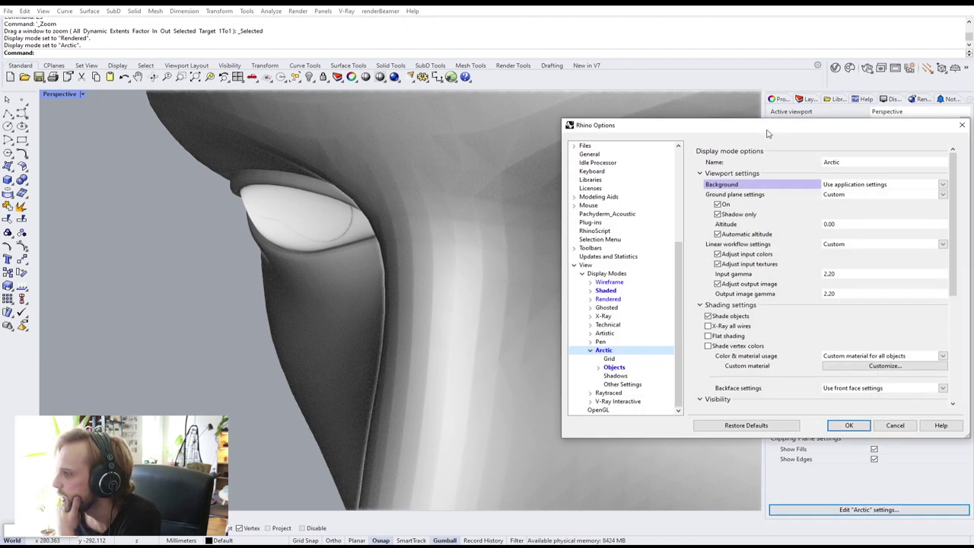
{"action": "left_click_drag", "start_coordinate": [767, 134], "coordinate": [513, 114]}
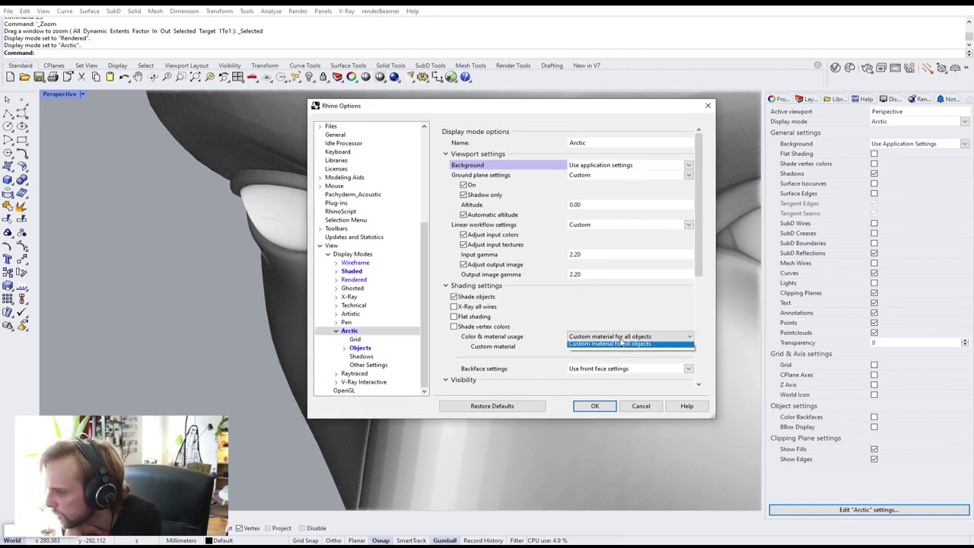
{"action": "left_click", "coordinate": [621, 340]}
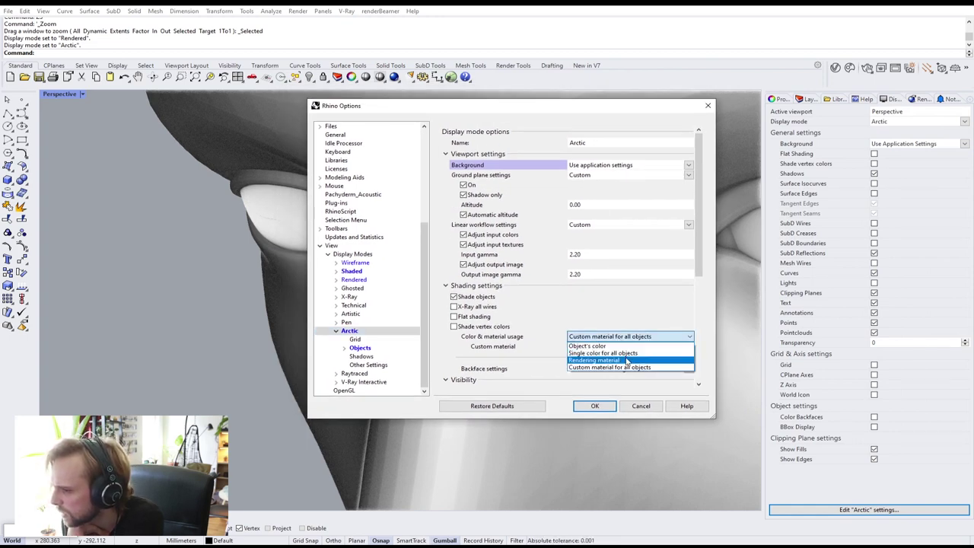
{"action": "left_click", "coordinate": [626, 360]}
{"action": "mouse_move", "coordinate": [455, 114]}
{"action": "left_mouse_down"}
{"action": "mouse_move", "coordinate": [665, 137]}
{"action": "mouse_move", "coordinate": [454, 107]}
{"action": "left_mouse_up"}
{"action": "left_click", "coordinate": [630, 330]}
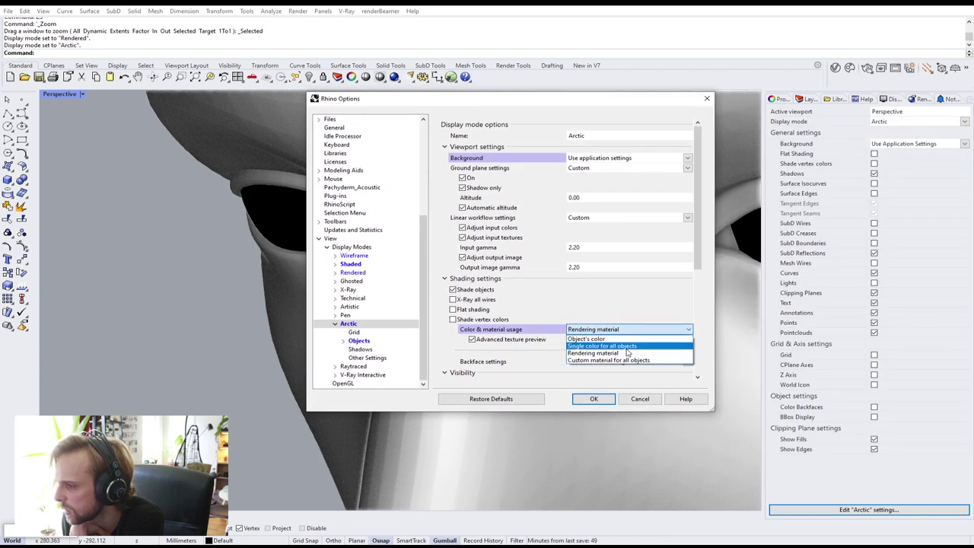
{"action": "left_click", "coordinate": [618, 346]}
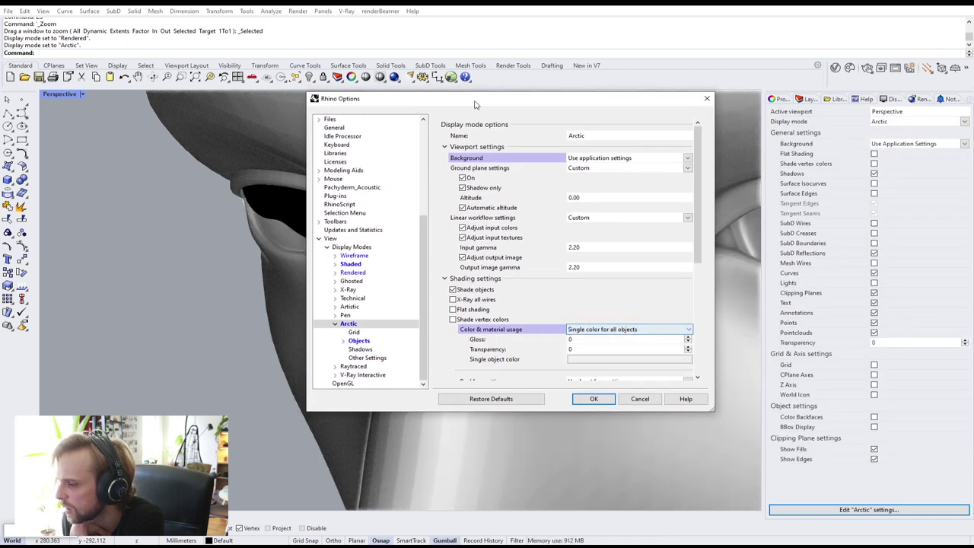
{"action": "left_click_drag", "start_coordinate": [475, 105], "coordinate": [611, 182]}
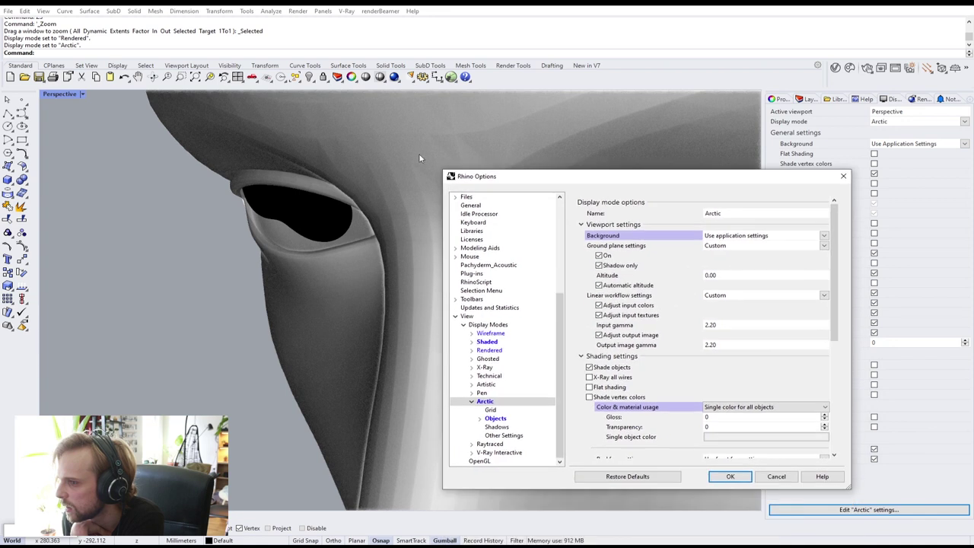
- Try Object's color as Arctic's color and material usage and return it to Custom material for all objects
{"action": "left_click", "coordinate": [750, 409]}
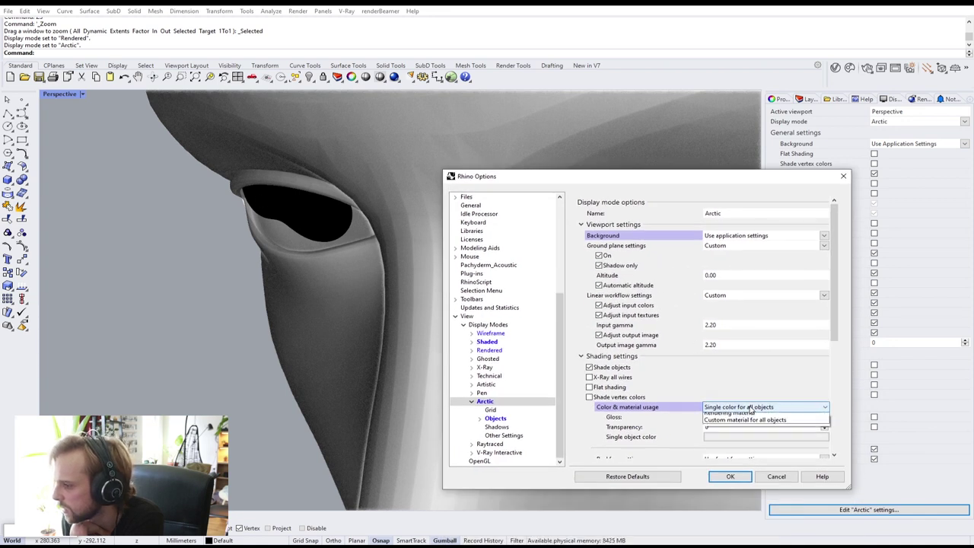
{"action": "left_click", "coordinate": [750, 417]}
{"action": "left_click", "coordinate": [750, 407]}
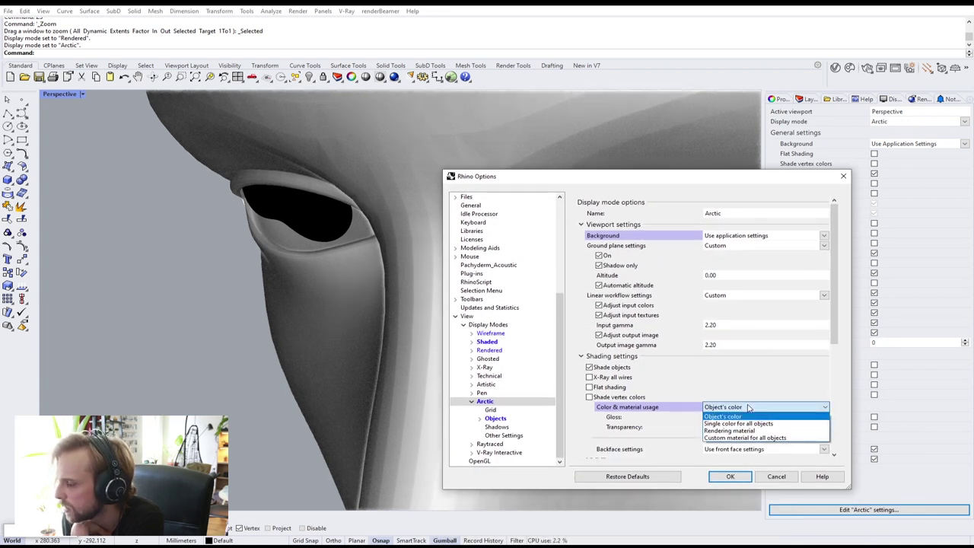
{"action": "left_click", "coordinate": [746, 438]}
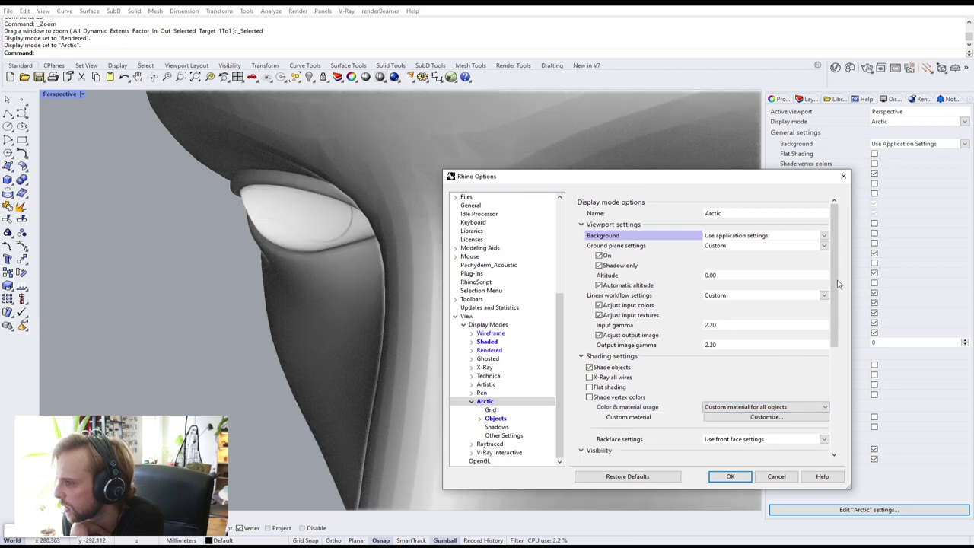
- Examine Arctic's visibility, lighting, object and surface settings and close the options dialog
{"action": "left_click_drag", "start_coordinate": [838, 284], "coordinate": [847, 409]}
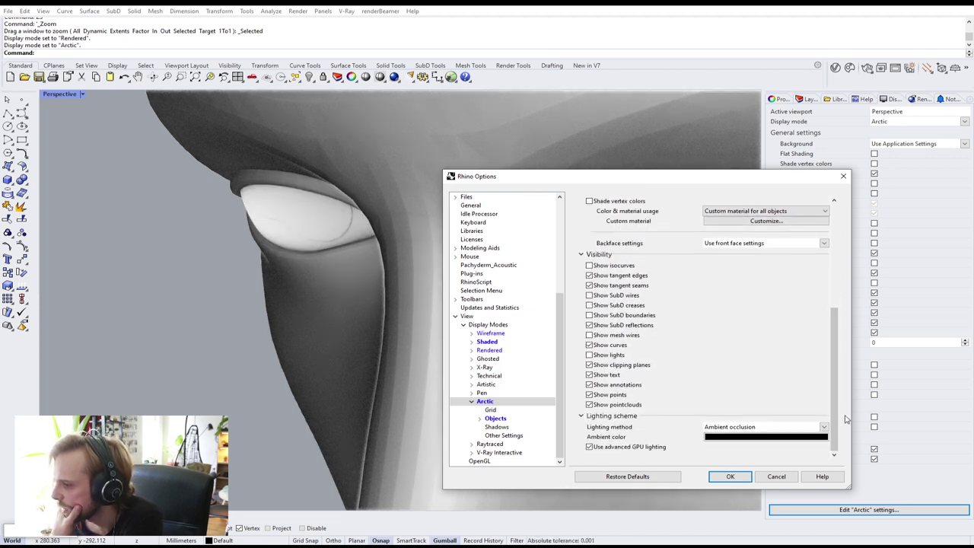
{"action": "left_click_drag", "start_coordinate": [842, 358], "coordinate": [860, 259]}
{"action": "left_click", "coordinate": [496, 419]}
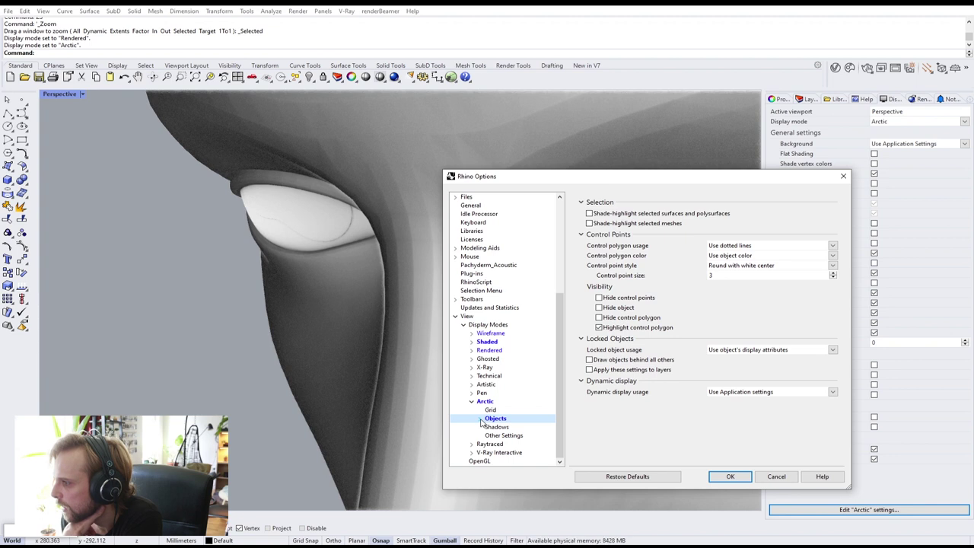
{"action": "left_click", "coordinate": [481, 419]}
{"action": "left_click", "coordinate": [504, 427]}
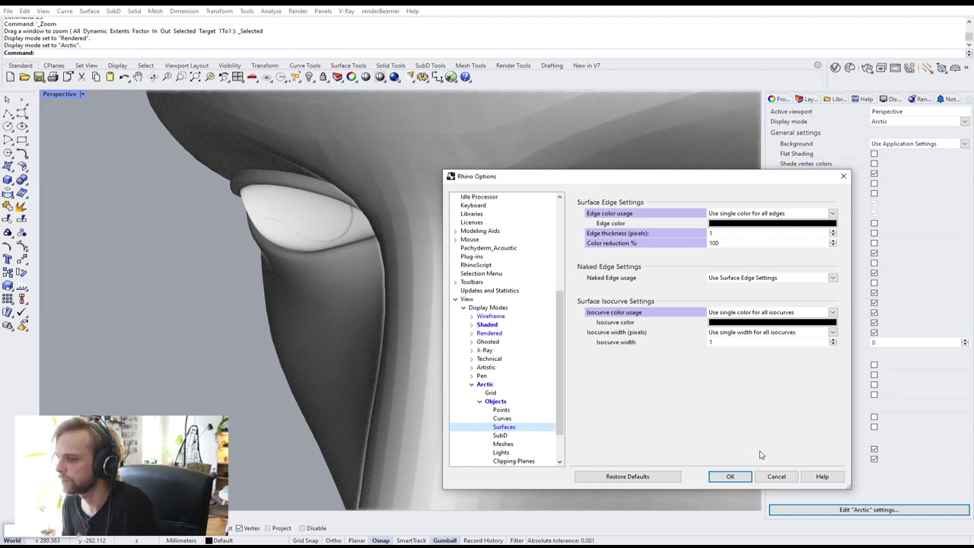
{"action": "left_click", "coordinate": [730, 476]}
- Switch the Perspective viewport to Shaded display mode and bring the Grasshopper window back up
{"action": "right_click_drag", "start_coordinate": [423, 250], "coordinate": [412, 247]}
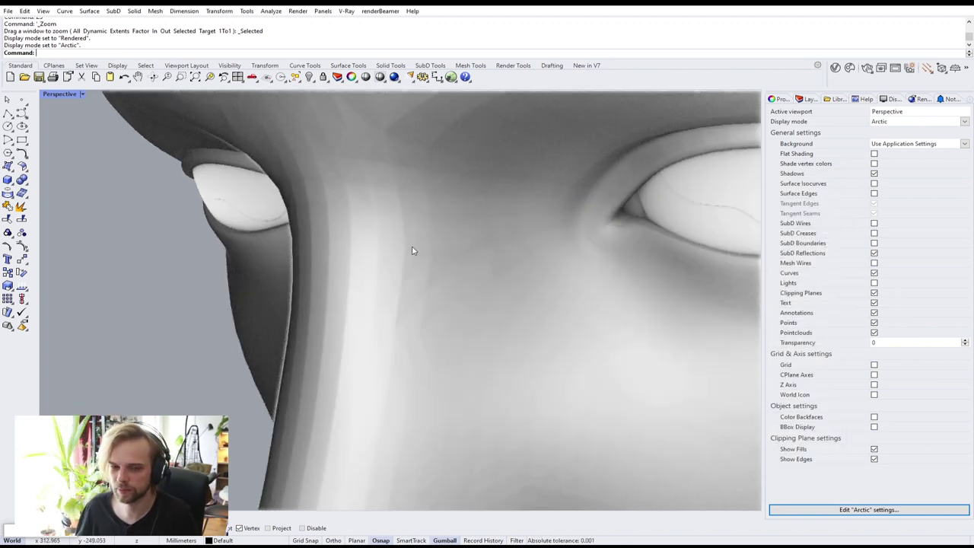
{"action": "scroll", "coordinate": [412, 246], "scroll_direction": "down", "scroll_amount": 4}
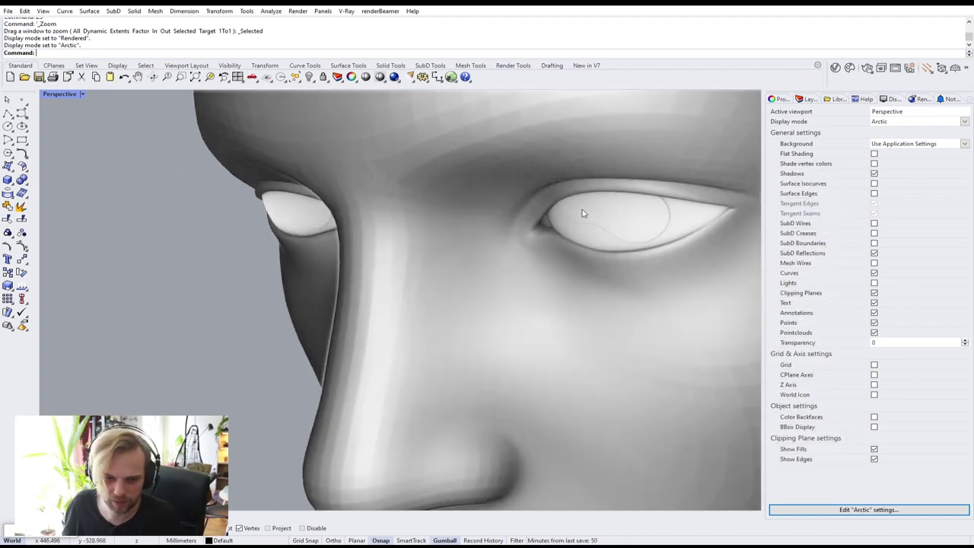
{"action": "left_click", "coordinate": [74, 93]}
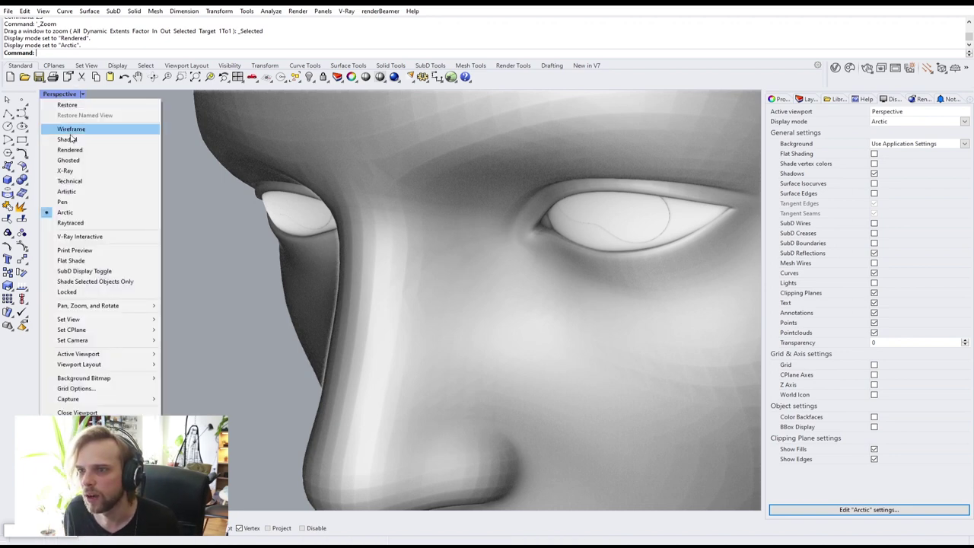
{"action": "left_click", "coordinate": [72, 135]}
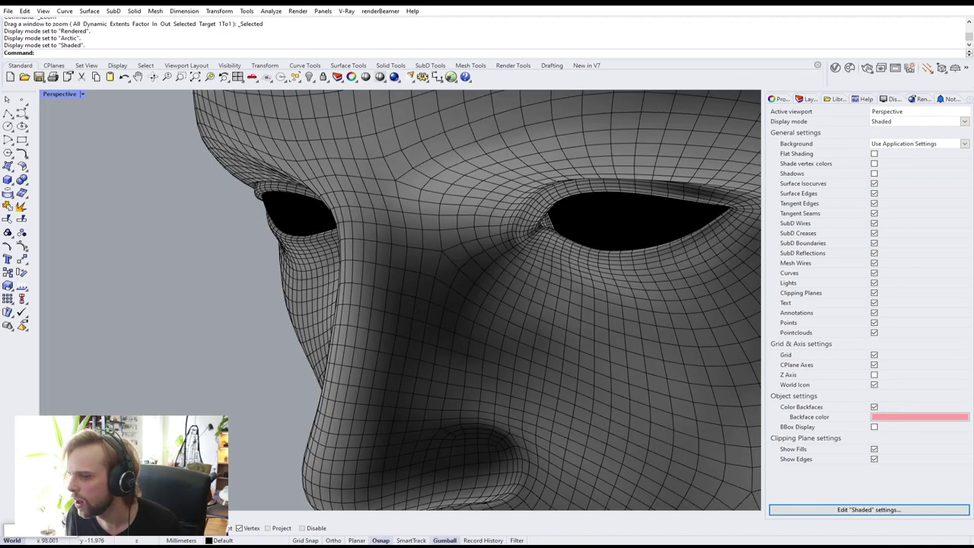
{"action": "left_click", "coordinate": [11, 532]}
- Locate the pupils' Custom Preview at the end of the definition and check its component options
{"action": "scroll", "coordinate": [832, 257], "scroll_direction": "down", "scroll_amount": 3}
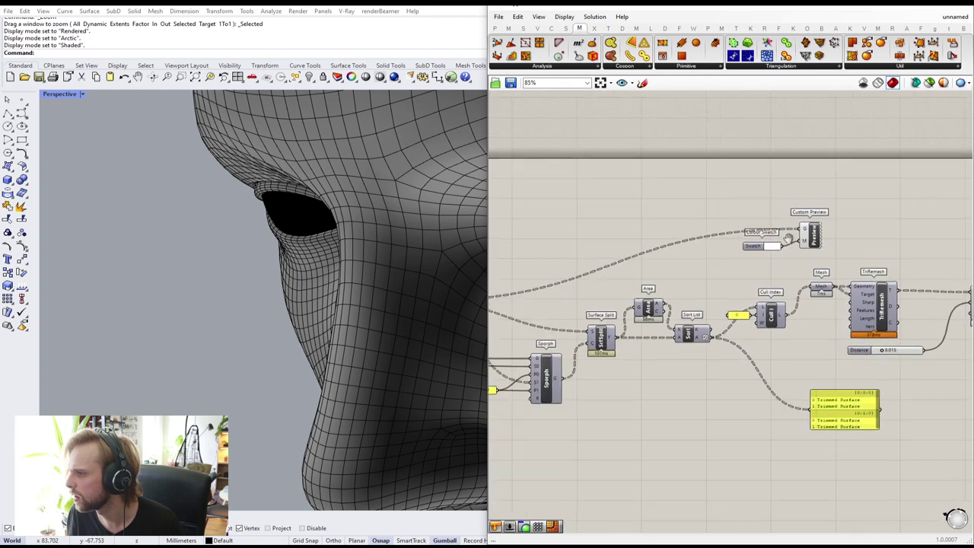
{"action": "scroll", "coordinate": [732, 242], "scroll_direction": "down", "scroll_amount": 2}
{"action": "right_click_drag", "start_coordinate": [891, 301], "coordinate": [739, 278]}
{"action": "scroll", "coordinate": [739, 279], "scroll_direction": "up", "scroll_amount": 4}
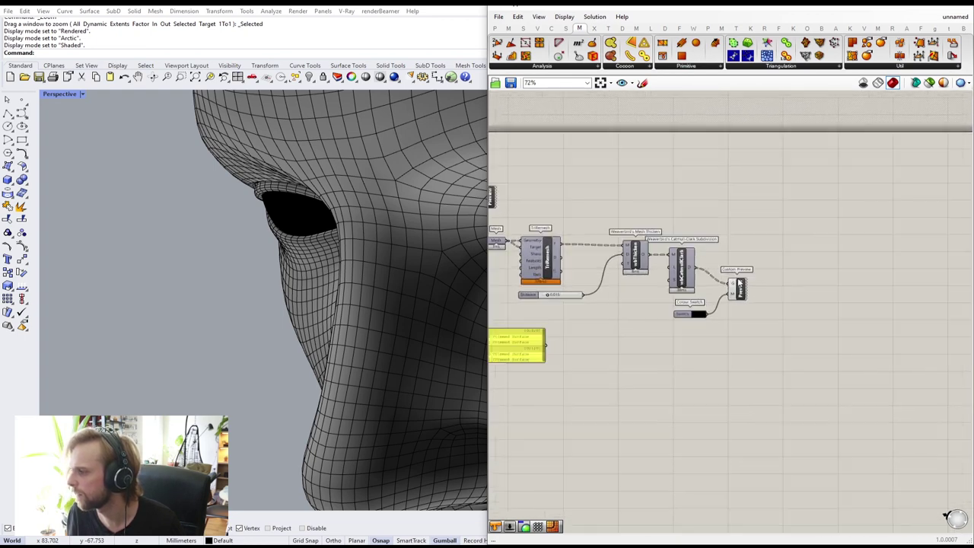
{"action": "left_click", "coordinate": [743, 291]}
{"action": "middle_click", "coordinate": [743, 293]}
{"action": "left_click", "coordinate": [817, 247]}
- Hide the preview of the eyeballs' Custom Preview component and show it again
{"action": "scroll", "coordinate": [813, 247], "scroll_direction": "down", "scroll_amount": 4}
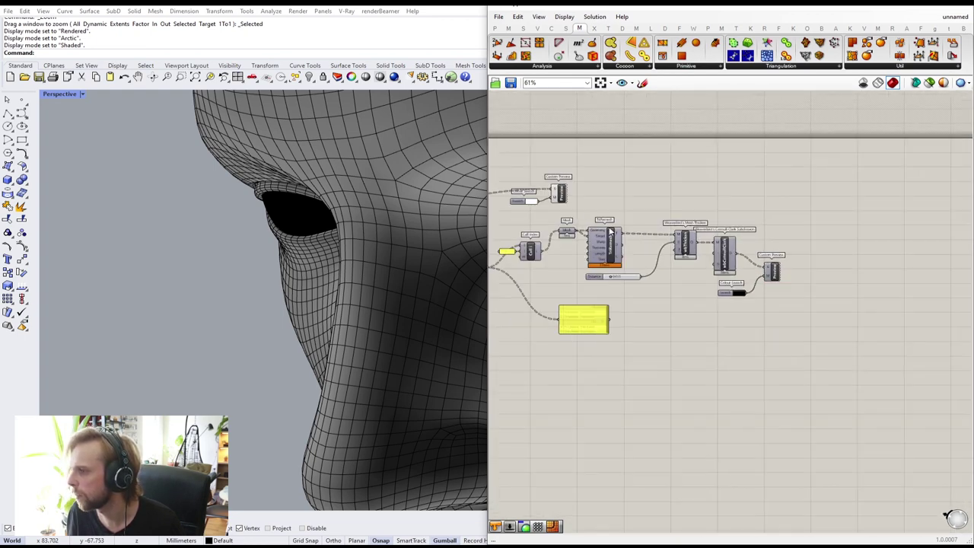
{"action": "scroll", "coordinate": [601, 221], "scroll_direction": "up", "scroll_amount": 3}
{"action": "left_click", "coordinate": [537, 175]}
{"action": "middle_click", "coordinate": [537, 176]}
{"action": "left_click", "coordinate": [574, 146]}
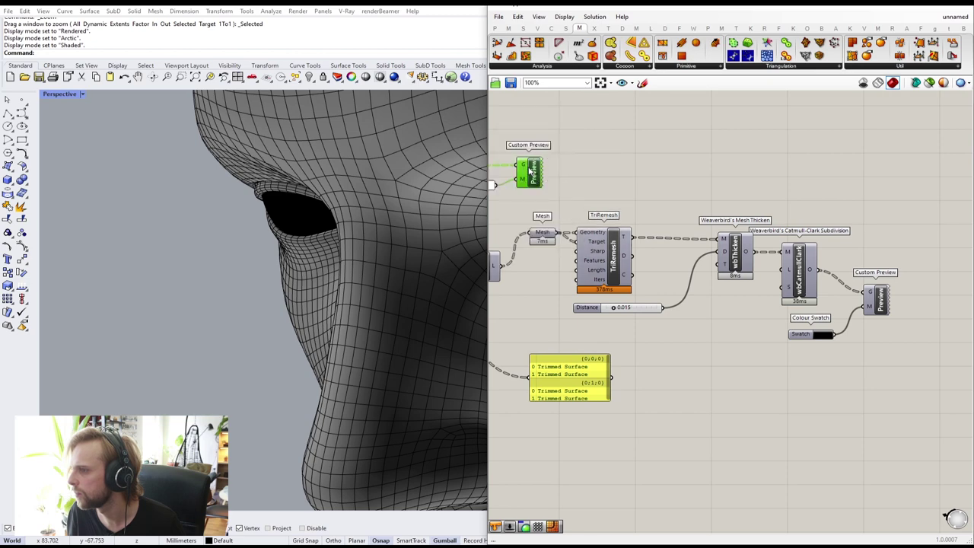
{"action": "right_click", "coordinate": [534, 169]}
{"action": "left_click", "coordinate": [571, 197]}
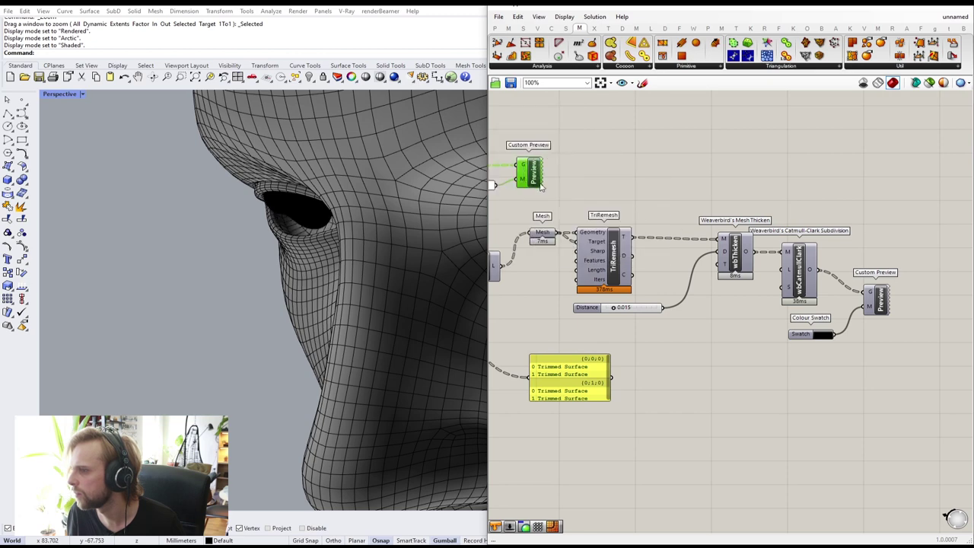
{"action": "right_click", "coordinate": [532, 173]}
{"action": "left_click", "coordinate": [563, 202]}
{"action": "left_click", "coordinate": [579, 181]}
- Try a dark red in the eyeball preview's Colour Swatch and leave the swatch white
{"action": "right_click_drag", "start_coordinate": [565, 181], "coordinate": [641, 200]}
{"action": "scroll", "coordinate": [554, 204], "scroll_direction": "up", "scroll_amount": 3}
{"action": "left_click", "coordinate": [553, 203]}
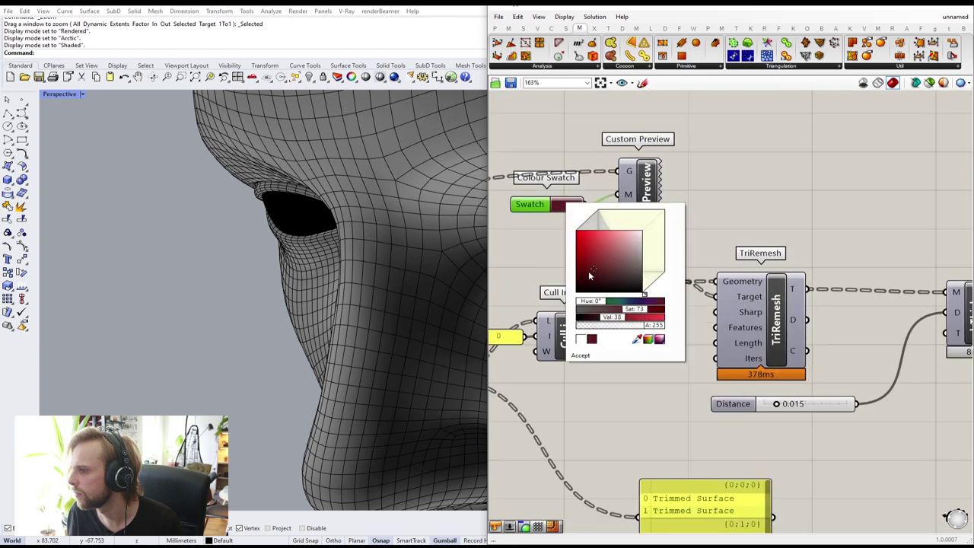
{"action": "left_click", "coordinate": [583, 240]}
{"action": "scroll", "coordinate": [682, 244], "scroll_direction": "down", "scroll_amount": 6}
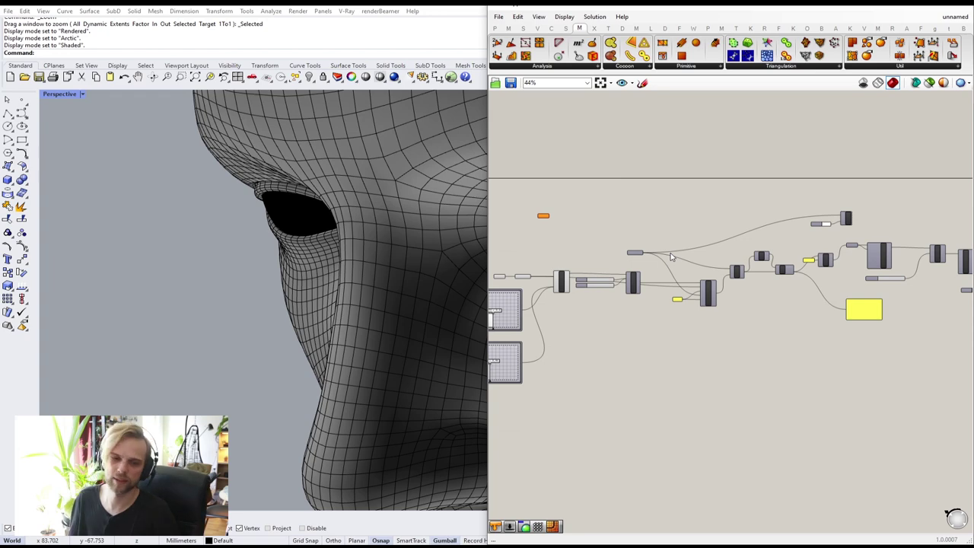
- Set the Perspective viewport back to Arctic display mode and frame one eye with its pupil outline up close
{"action": "left_click", "coordinate": [61, 93]}
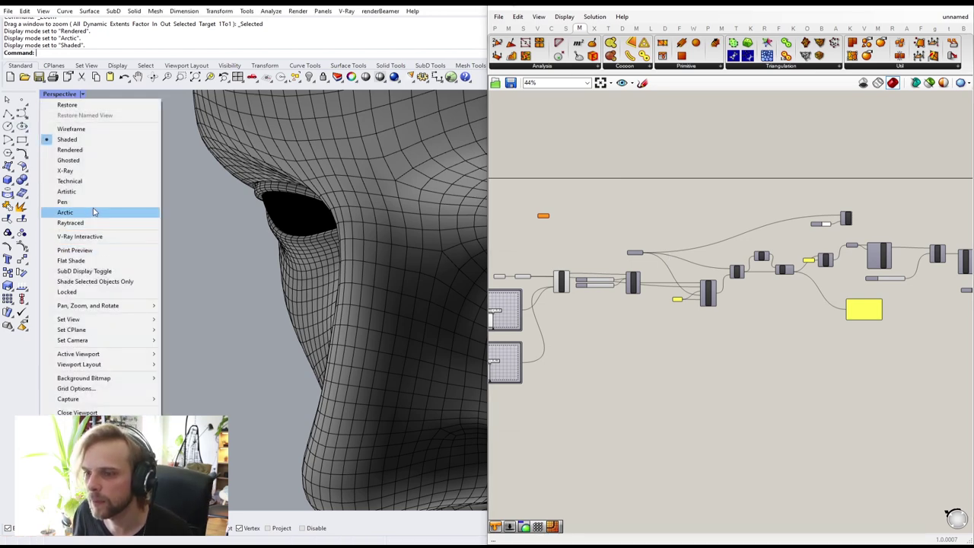
{"action": "left_click", "coordinate": [120, 214]}
{"action": "scroll", "coordinate": [252, 230], "scroll_direction": "down", "scroll_amount": 6}
{"action": "right_click_drag", "start_coordinate": [330, 248], "coordinate": [340, 235]}
{"action": "scroll", "coordinate": [403, 191], "scroll_direction": "up", "scroll_amount": 10}
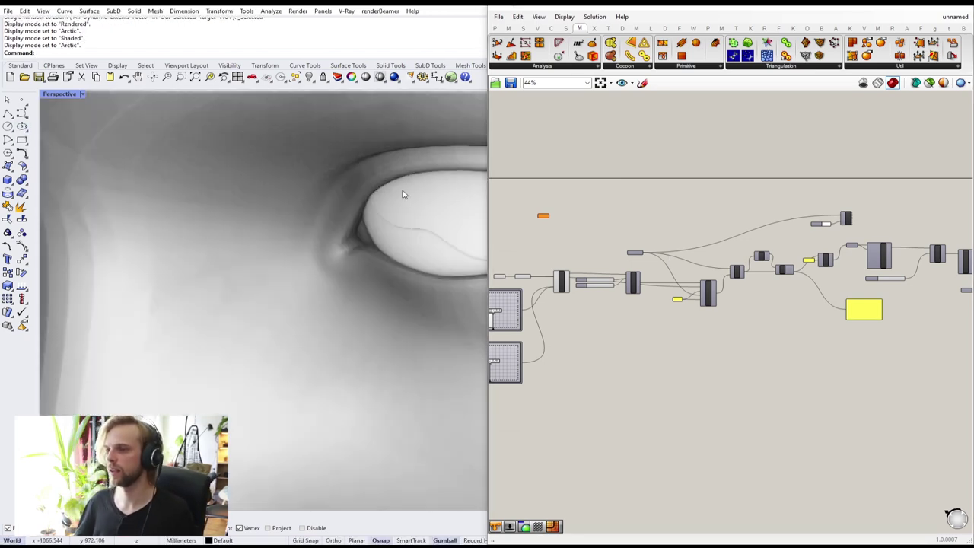
{"action": "right_click_drag", "start_coordinate": [403, 194], "coordinate": [372, 219]}
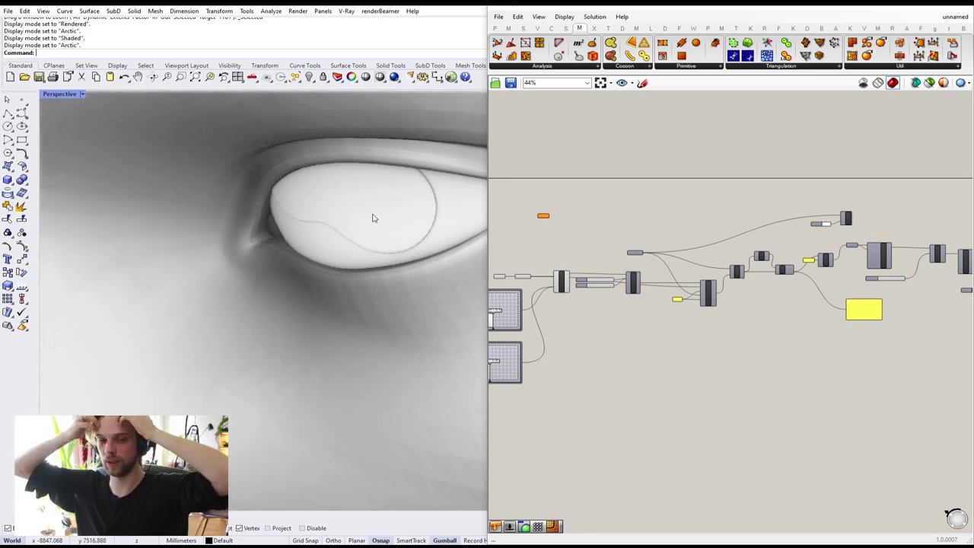
- Set the upper MD Slider feeding Evaluate Surface to about 0.47 ; 0.32 and check the pupils across both eyes
{"action": "right_click_drag", "start_coordinate": [556, 255], "coordinate": [724, 220]}
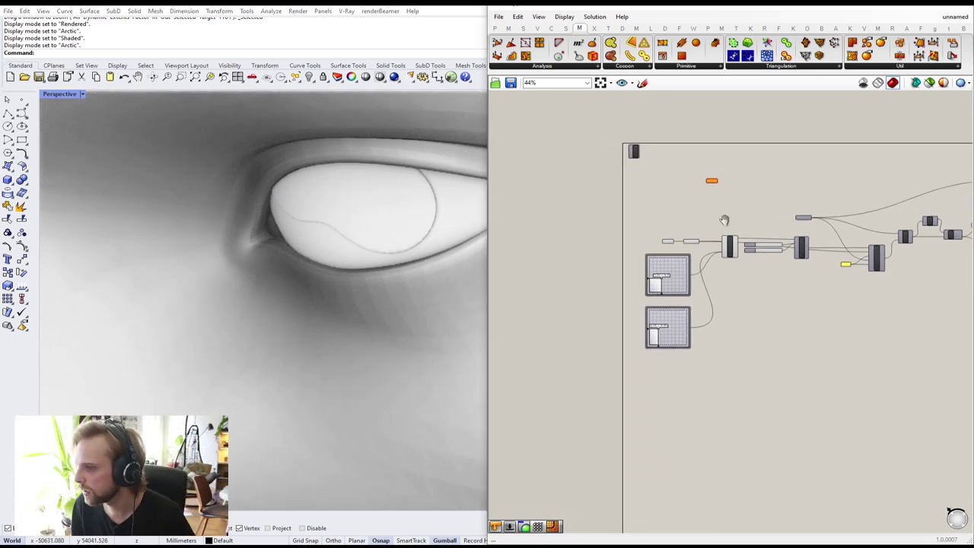
{"action": "scroll", "coordinate": [643, 280], "scroll_direction": "up", "scroll_amount": 5}
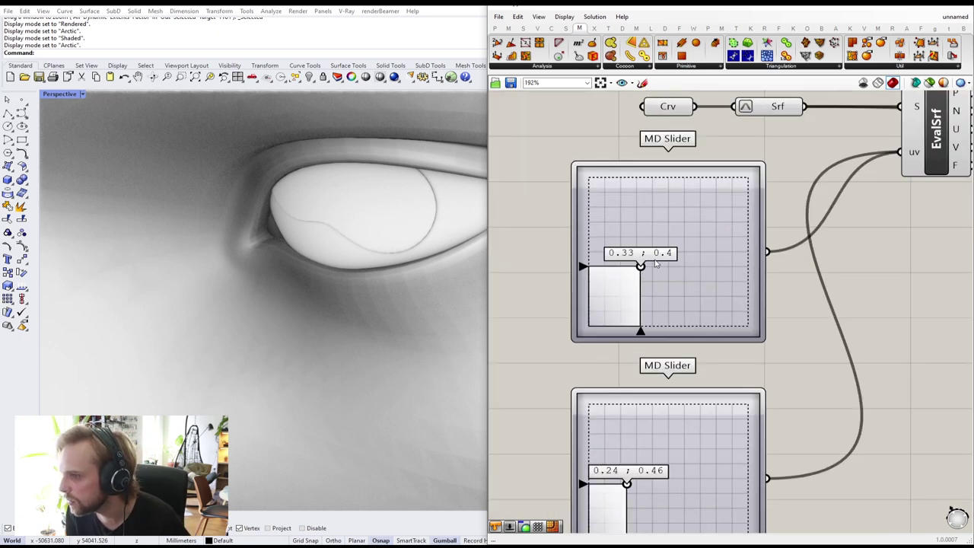
{"action": "left_click_drag", "start_coordinate": [647, 259], "coordinate": [679, 294]}
{"action": "scroll", "coordinate": [647, 267], "scroll_direction": "down", "scroll_amount": 2}
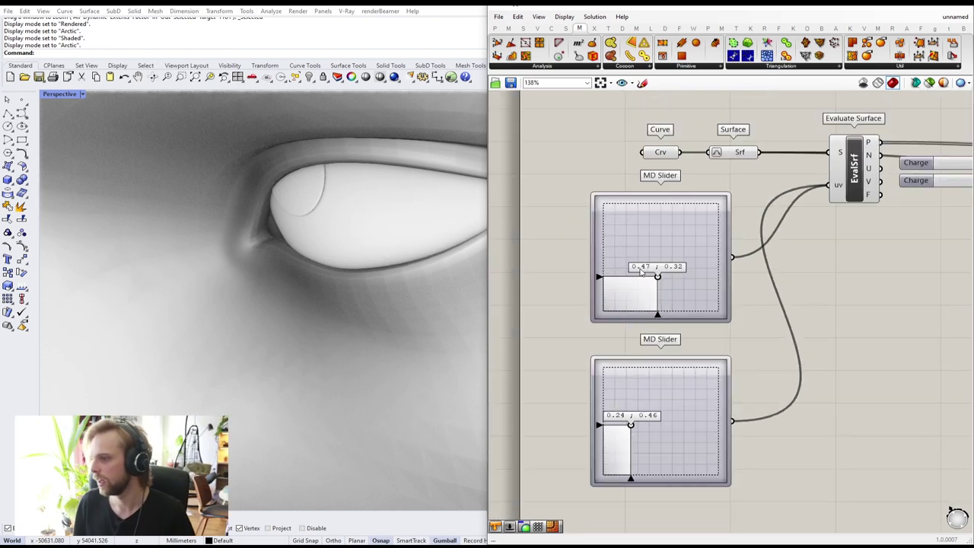
{"action": "scroll", "coordinate": [242, 197], "scroll_direction": "down", "scroll_amount": 8}
{"action": "right_click_drag", "start_coordinate": [247, 196], "coordinate": [304, 215]}
{"action": "scroll", "coordinate": [387, 277], "scroll_direction": "up", "scroll_amount": 4}
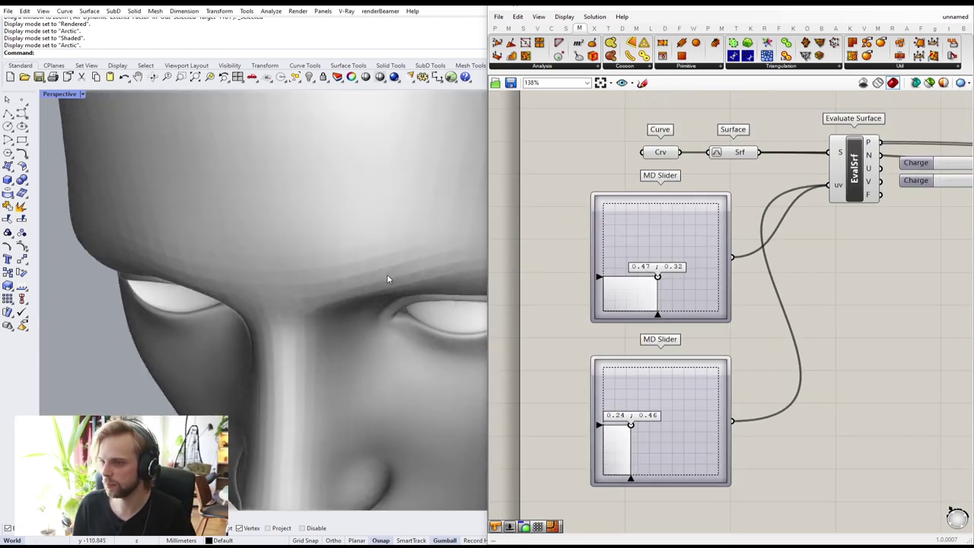
{"action": "right_click_drag", "start_coordinate": [389, 278], "coordinate": [377, 238]}
{"action": "scroll", "coordinate": [394, 233], "scroll_direction": "down", "scroll_amount": 5}
{"action": "scroll", "coordinate": [377, 239], "scroll_direction": "up", "scroll_amount": 2}
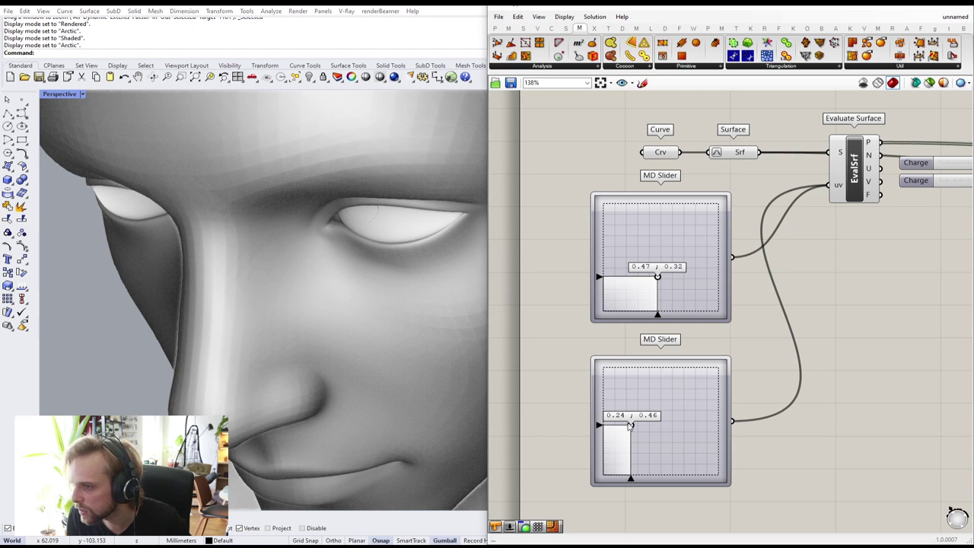
- Reposition the pupils by setting the lower MD Slider to about 0.24 ; 0.42 and the upper one to about 0.36 ; 0.43
{"action": "mouse_move", "coordinate": [630, 428]}
{"action": "left_mouse_down"}
{"action": "mouse_move", "coordinate": [636, 437]}
{"action": "mouse_move", "coordinate": [622, 436]}
{"action": "mouse_move", "coordinate": [633, 437]}
{"action": "left_mouse_up"}
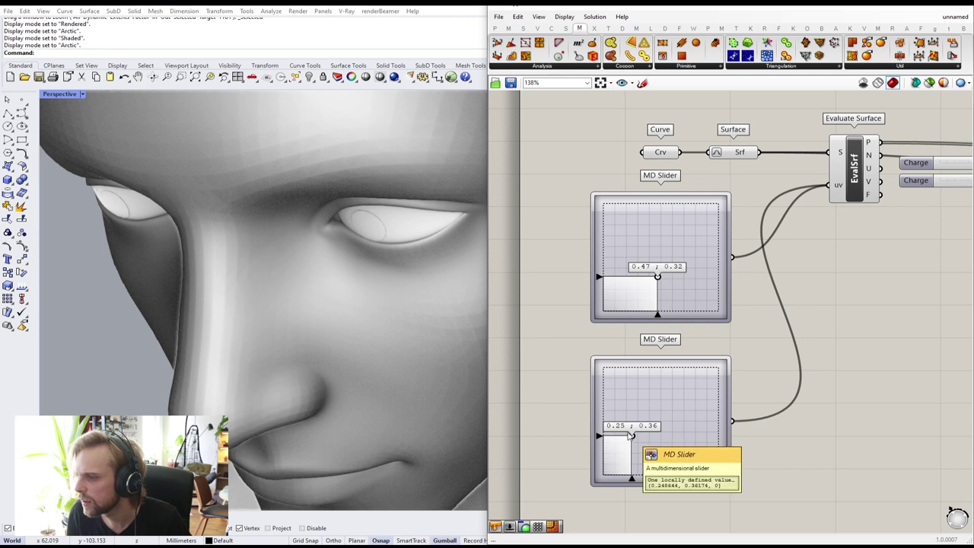
{"action": "left_click_drag", "start_coordinate": [631, 436], "coordinate": [630, 430]}
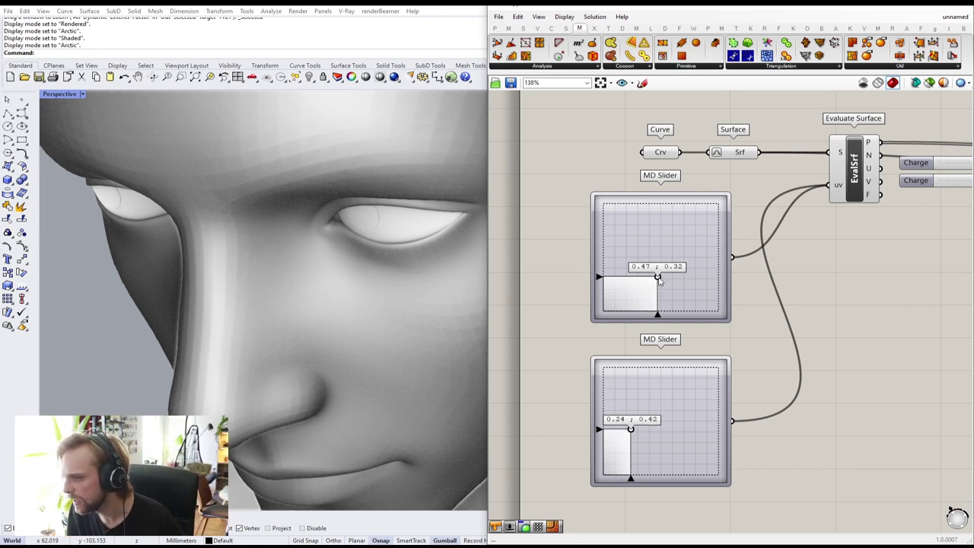
{"action": "left_click_drag", "start_coordinate": [661, 283], "coordinate": [646, 265]}
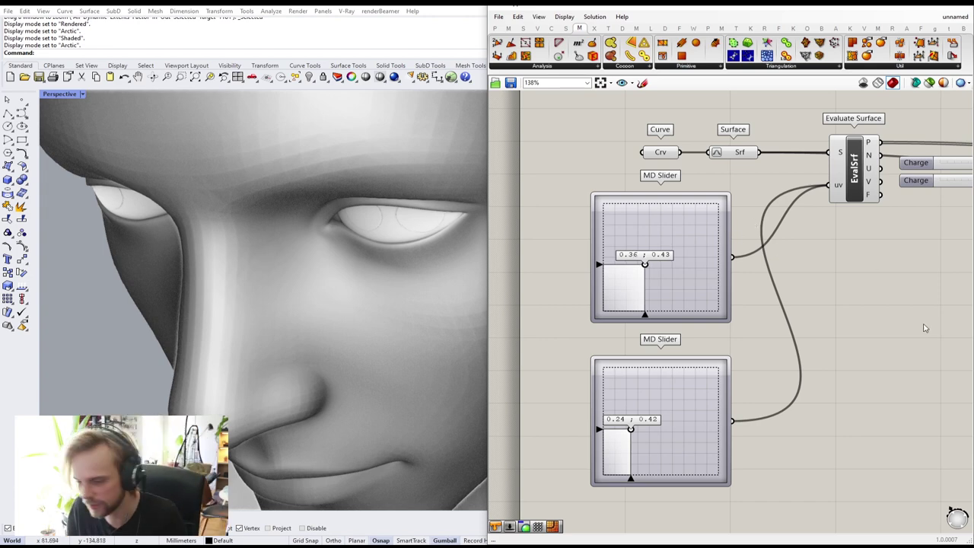
{"action": "scroll", "coordinate": [875, 311], "scroll_direction": "down", "scroll_amount": 8}
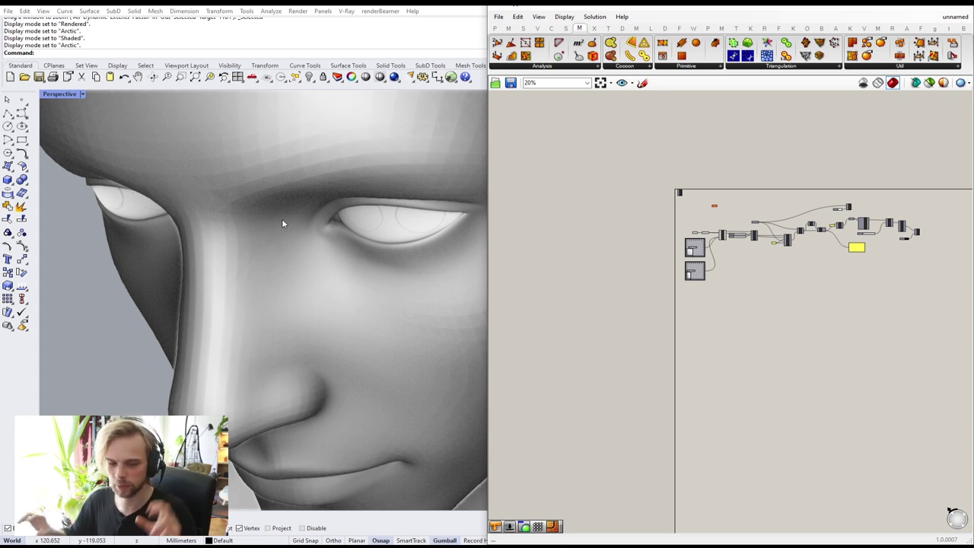
- Delete the stray orange component sitting above the pupil definition's MD Sliders
{"action": "right_click_drag", "start_coordinate": [966, 328], "coordinate": [907, 329]}
{"action": "scroll", "coordinate": [676, 205], "scroll_direction": "up", "scroll_amount": 3}
{"action": "left_click_drag", "start_coordinate": [677, 239], "coordinate": [617, 197]}
{"action": "key", "text": "Delete"}
- Duplicate the entire pupil definition and place the copy directly below the original on the canvas
{"action": "scroll", "coordinate": [687, 214], "scroll_direction": "down", "scroll_amount": 2}
{"action": "right_click_drag", "start_coordinate": [799, 280], "coordinate": [676, 261]}
{"action": "left_click_drag", "start_coordinate": [927, 353], "coordinate": [499, 165]}
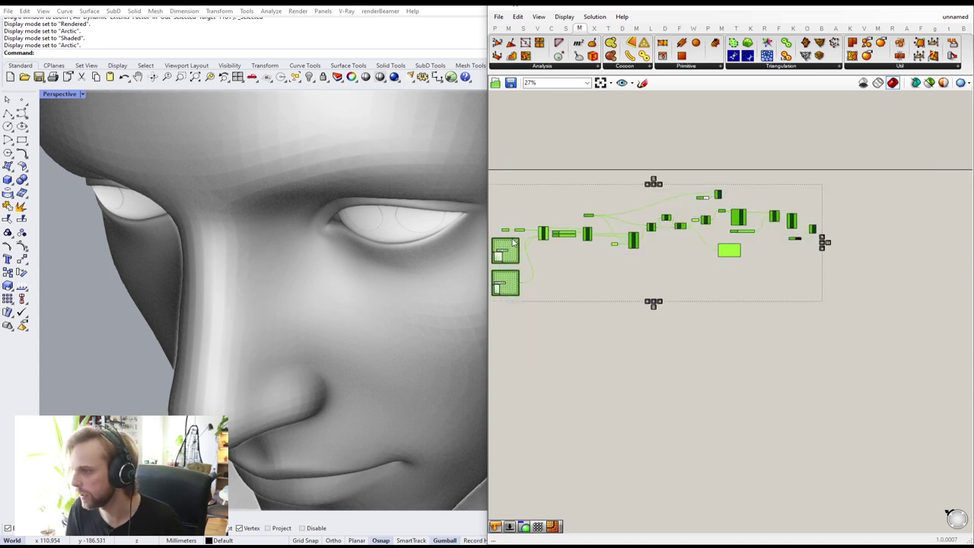
{"action": "key", "text": "ctrl+v"}
{"action": "left_click_drag", "start_coordinate": [545, 239], "coordinate": [548, 359]}
{"action": "left_click", "coordinate": [583, 274]}
- Show all hidden objects and assign only the eyeball nearer the camera to the original definition's Brep parameter
{"action": "type", "text": "Show"}
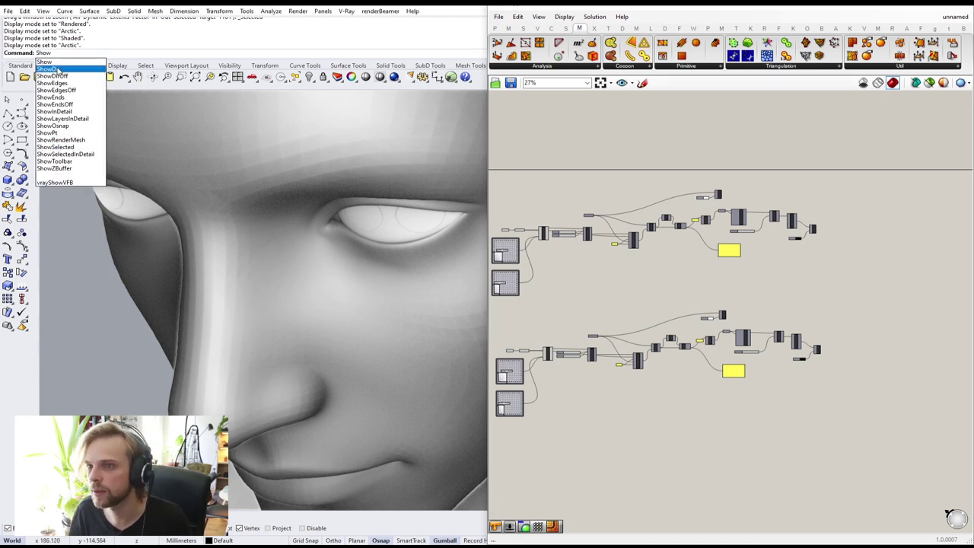
{"action": "key", "text": "Return"}
{"action": "left_click", "coordinate": [131, 213]}
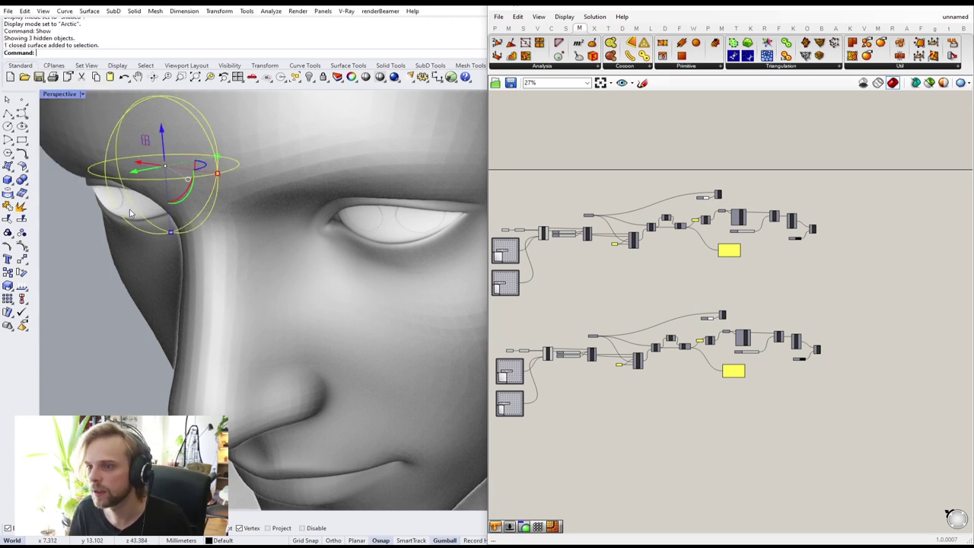
{"action": "left_click", "coordinate": [372, 225]}
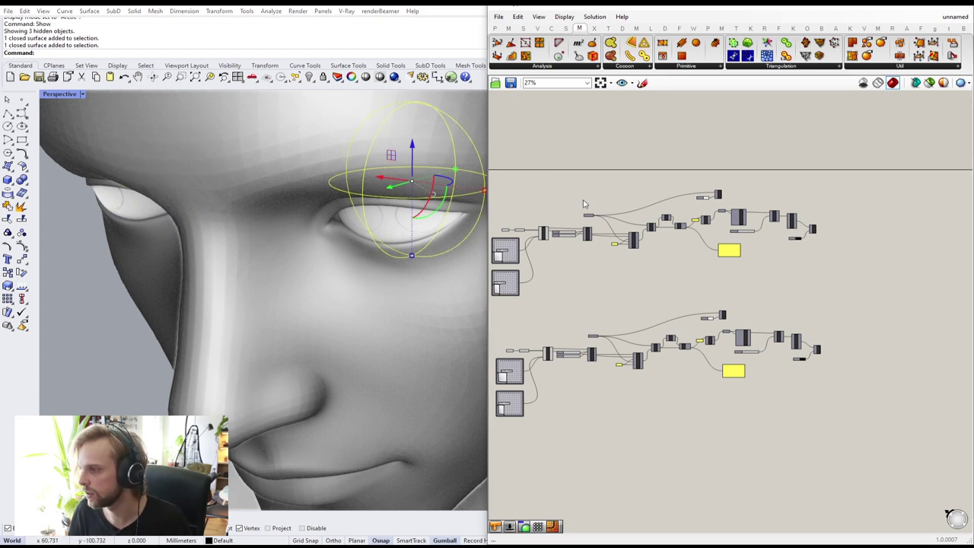
{"action": "left_click", "coordinate": [590, 217]}
{"action": "right_click", "coordinate": [591, 218]}
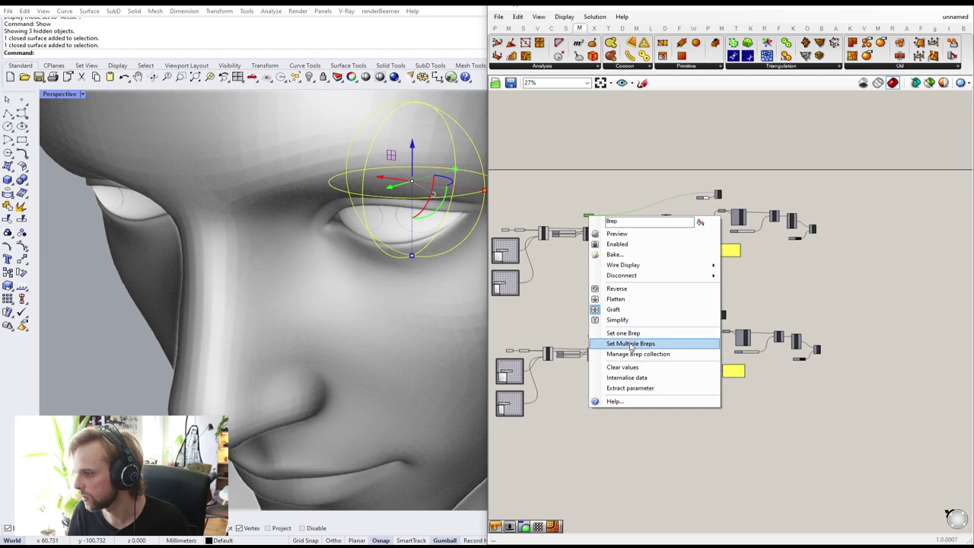
{"action": "left_click", "coordinate": [631, 336]}
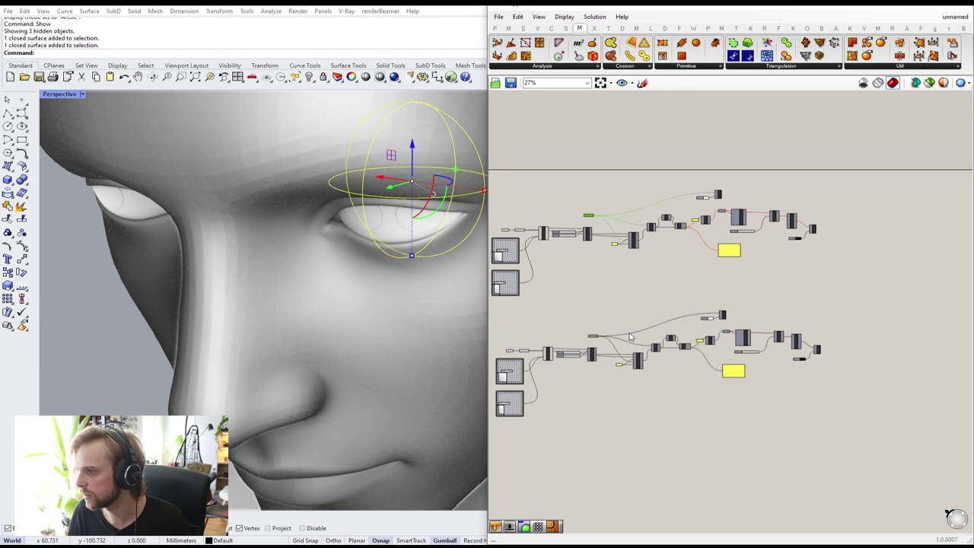
- Assign the other eyeball, on the far side of the nose, to the copied definition's Brep parameter
{"action": "left_click", "coordinate": [80, 319]}
{"action": "left_click", "coordinate": [139, 211]}
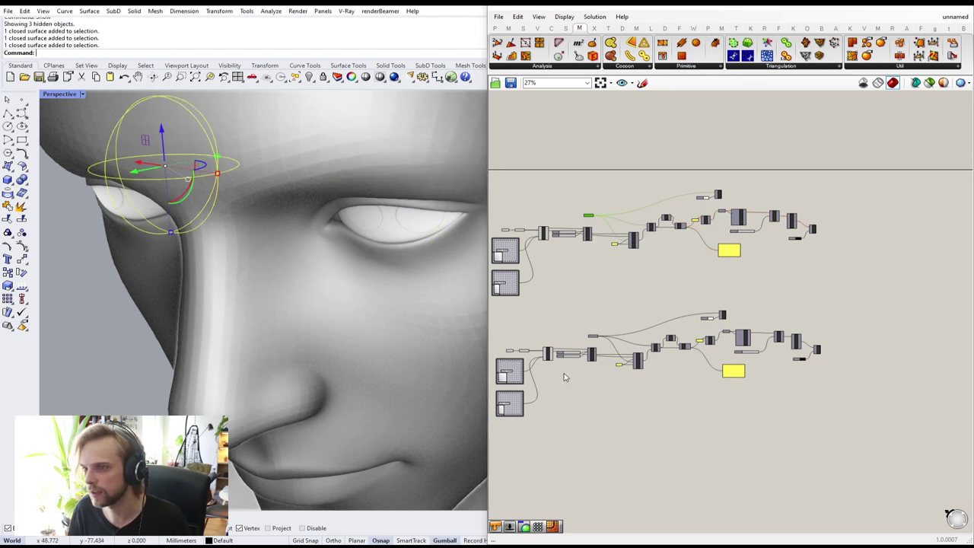
{"action": "right_click", "coordinate": [595, 337]}
{"action": "left_click", "coordinate": [636, 455]}
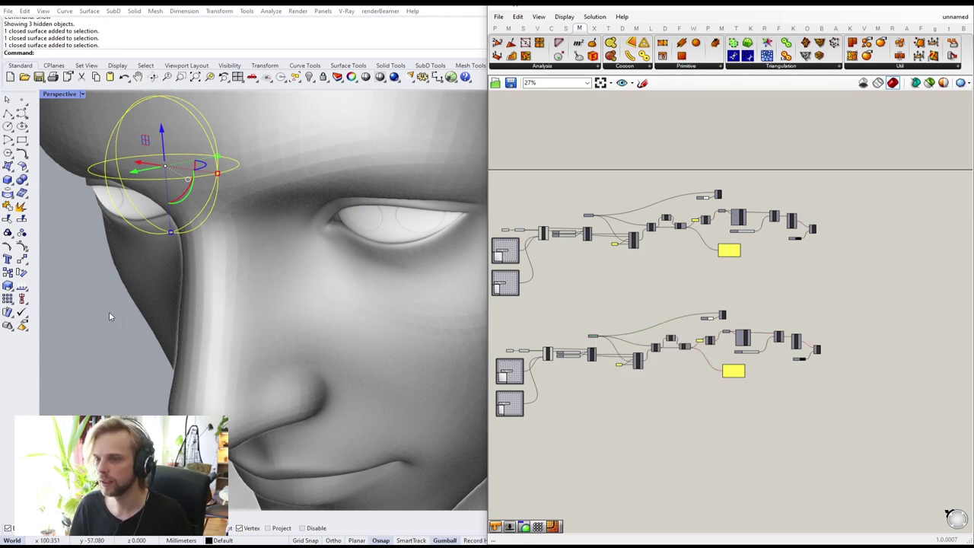
{"action": "left_click", "coordinate": [137, 321]}
- Try the copied definition's lower MD Slider at about 0.53 ; 0.46 while watching the far eye up close
{"action": "right_click_drag", "start_coordinate": [625, 415], "coordinate": [733, 382]}
{"action": "scroll", "coordinate": [615, 369], "scroll_direction": "up", "scroll_amount": 10}
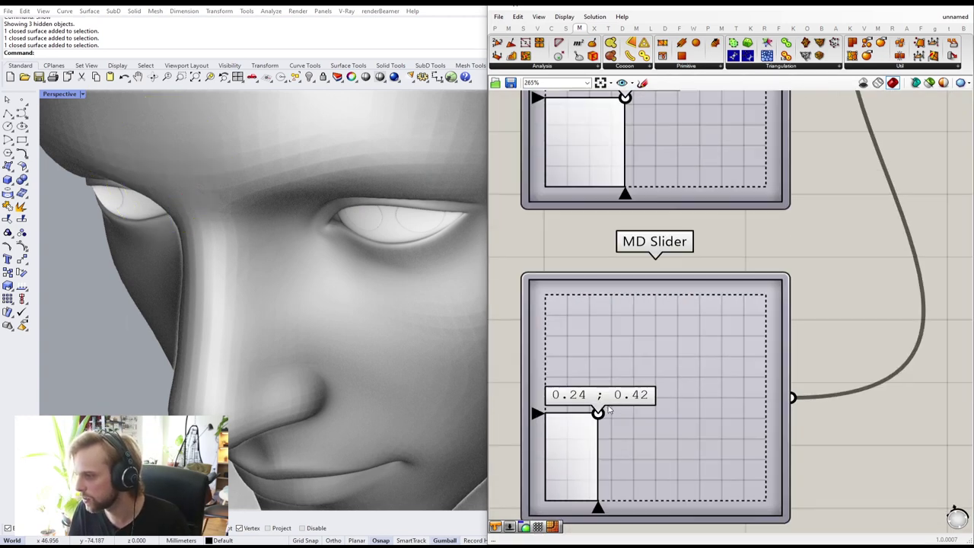
{"action": "mouse_move", "coordinate": [625, 412]}
{"action": "left_mouse_down"}
{"action": "mouse_move", "coordinate": [632, 399]}
{"action": "mouse_move", "coordinate": [624, 396]}
{"action": "mouse_move", "coordinate": [611, 409]}
{"action": "left_mouse_up"}
{"action": "scroll", "coordinate": [278, 261], "scroll_direction": "up", "scroll_amount": 6}
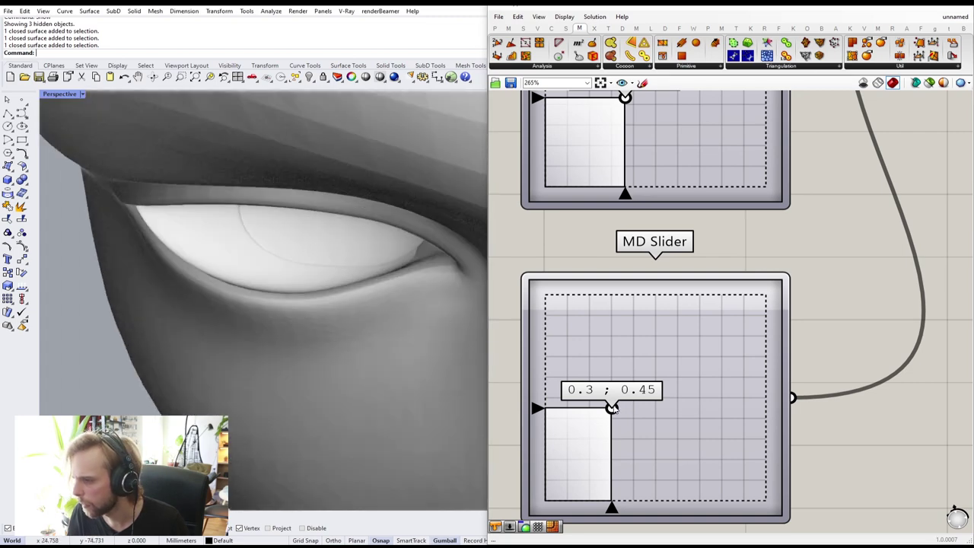
{"action": "left_click_drag", "start_coordinate": [611, 409], "coordinate": [664, 404]}
{"action": "scroll", "coordinate": [574, 343], "scroll_direction": "down", "scroll_amount": 3}
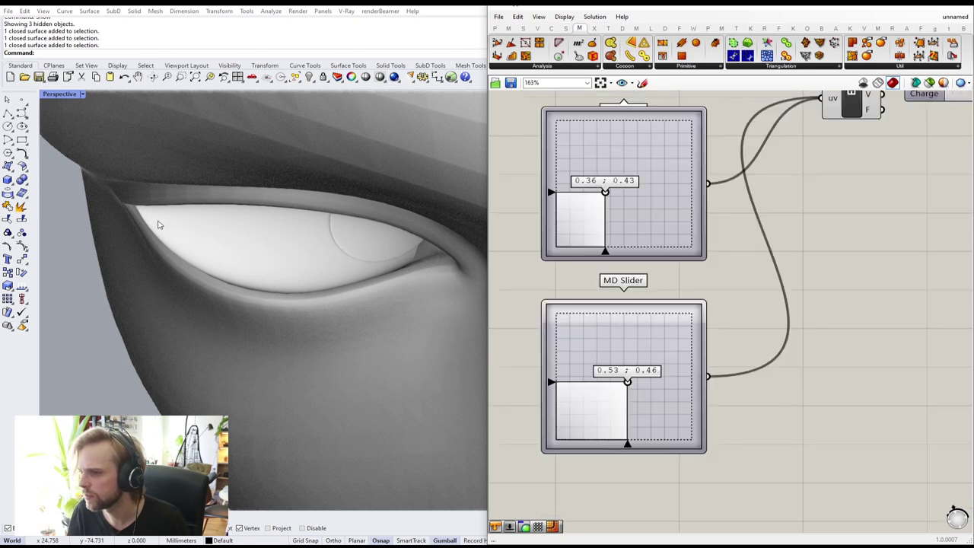
- Set the Perspective viewport to Shaded display mode and hide the head mesh to expose the eyeballs
{"action": "left_click", "coordinate": [65, 97]}
{"action": "left_click", "coordinate": [77, 128]}
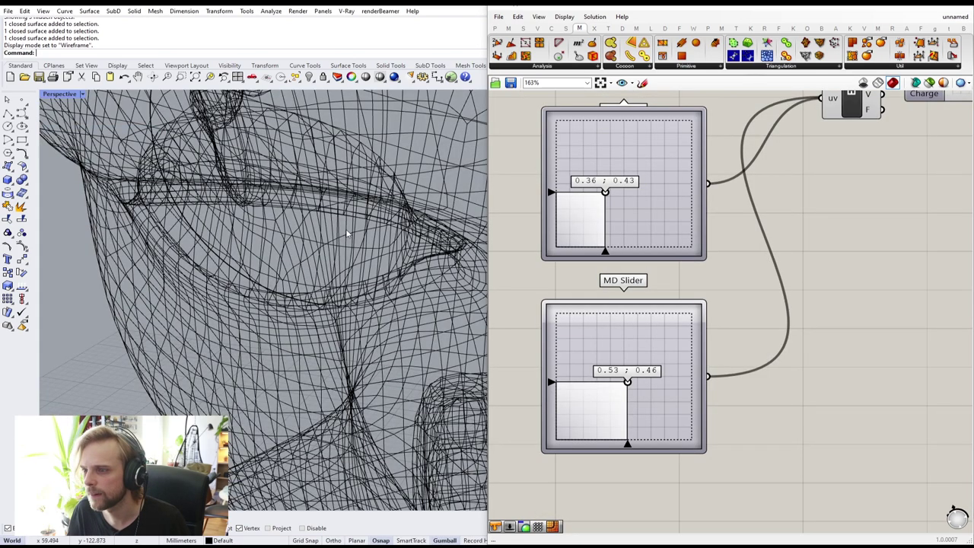
{"action": "left_click", "coordinate": [60, 94]}
{"action": "left_click", "coordinate": [76, 140]}
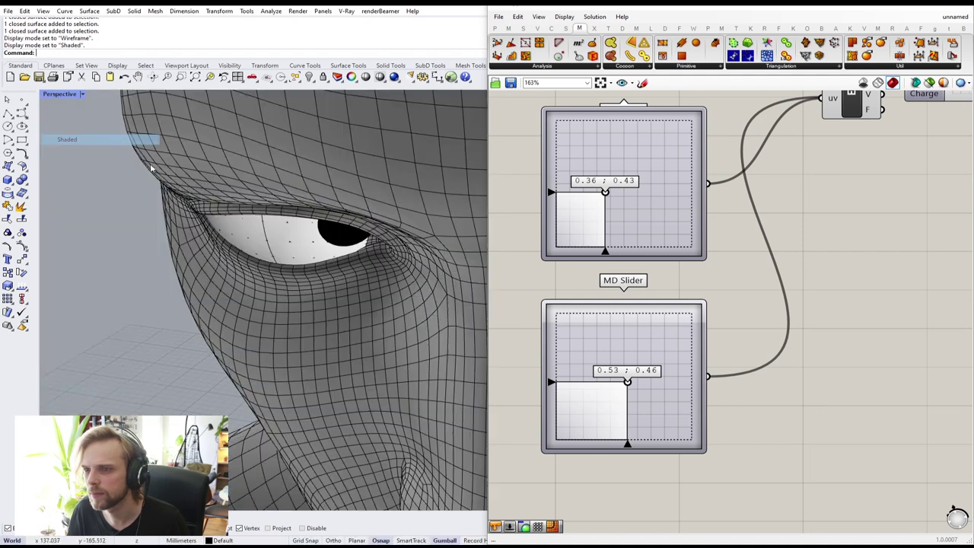
{"action": "left_click", "coordinate": [281, 154]}
{"action": "type", "text": "Hide"}
{"action": "key", "text": "Return"}
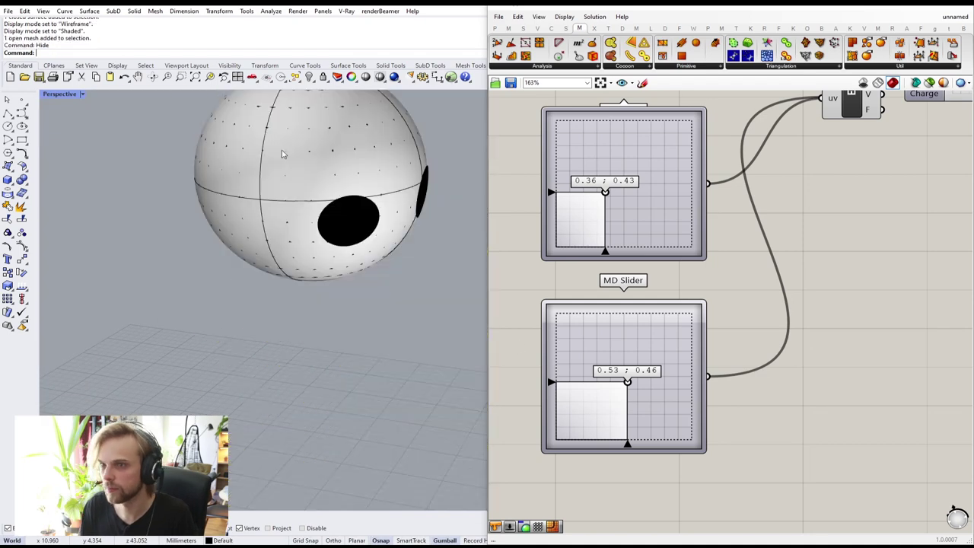
{"action": "scroll", "coordinate": [283, 156], "scroll_direction": "down", "scroll_amount": 5}
{"action": "scroll", "coordinate": [202, 128], "scroll_direction": "up", "scroll_amount": 5}
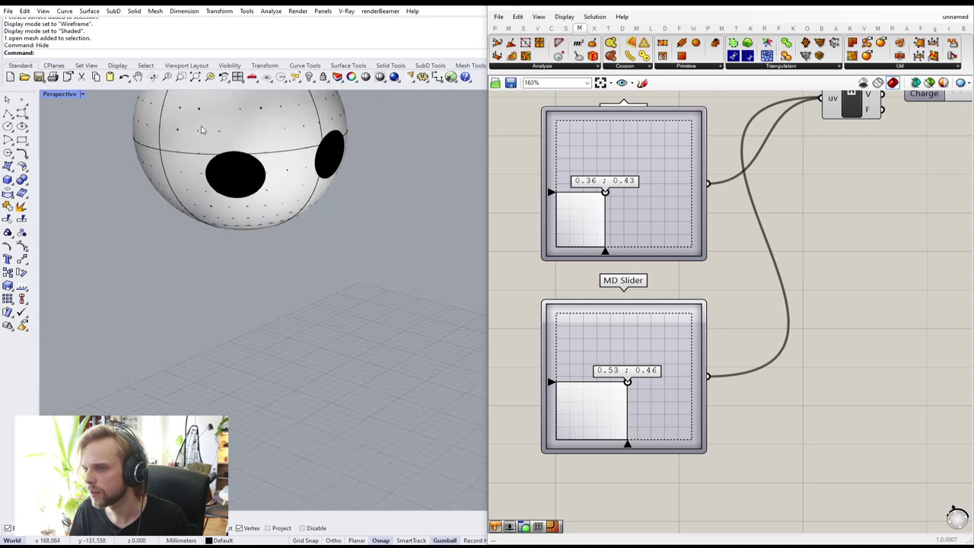
{"action": "left_click", "coordinate": [203, 128]}
{"action": "type", "text": "Hide"}
{"action": "key", "text": "Return"}
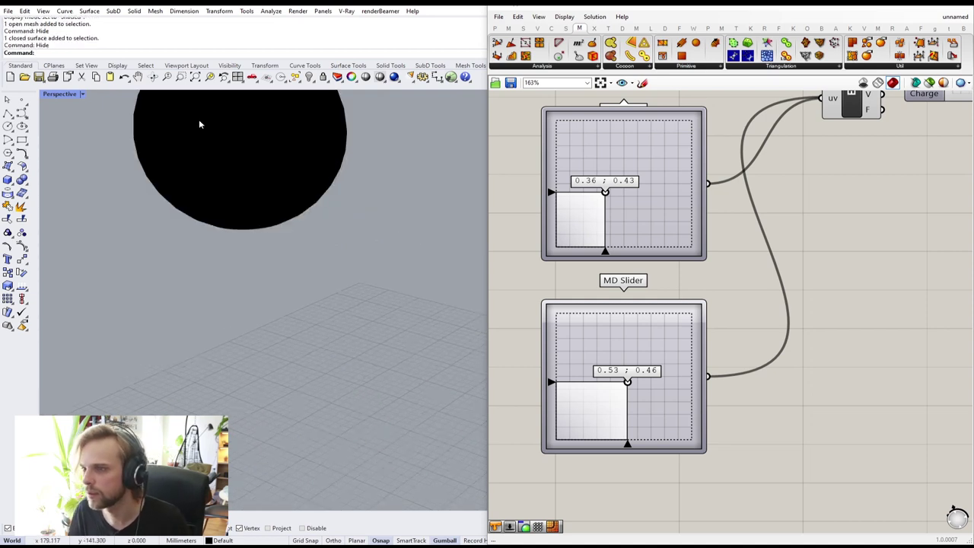
{"action": "key", "text": "ctrl+z"}
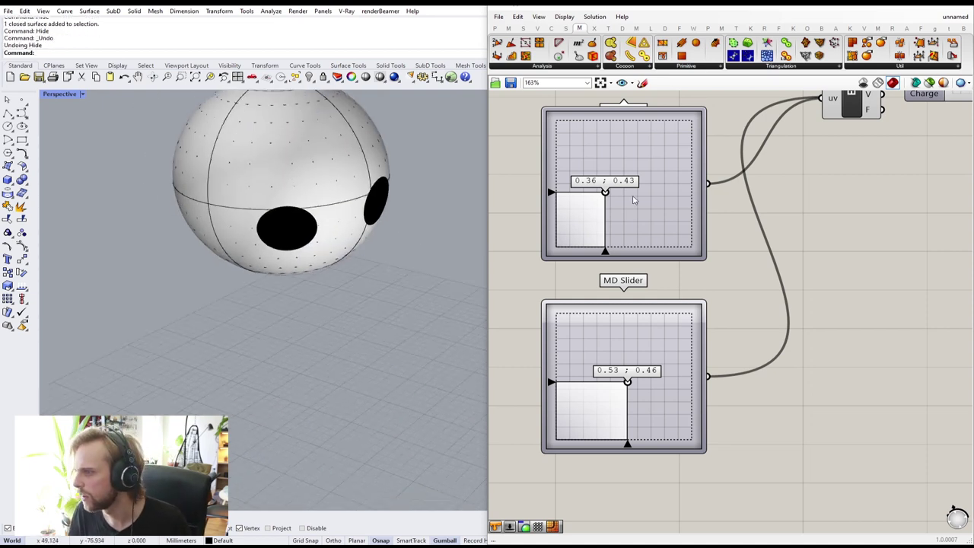
- Set the copied definition's upper MD Slider to about 0.16 ; 0.38 and its lower one to about 0.26 ; 0.49
{"action": "mouse_move", "coordinate": [607, 197]}
{"action": "left_mouse_down"}
{"action": "mouse_move", "coordinate": [580, 211]}
{"action": "mouse_move", "coordinate": [583, 199]}
{"action": "mouse_move", "coordinate": [561, 204]}
{"action": "mouse_move", "coordinate": [578, 197]}
{"action": "left_mouse_up"}
{"action": "right_click_drag", "start_coordinate": [345, 240], "coordinate": [390, 237]}
{"action": "left_click_drag", "start_coordinate": [625, 382], "coordinate": [592, 378]}
{"action": "scroll", "coordinate": [371, 304], "scroll_direction": "down", "scroll_amount": 6}
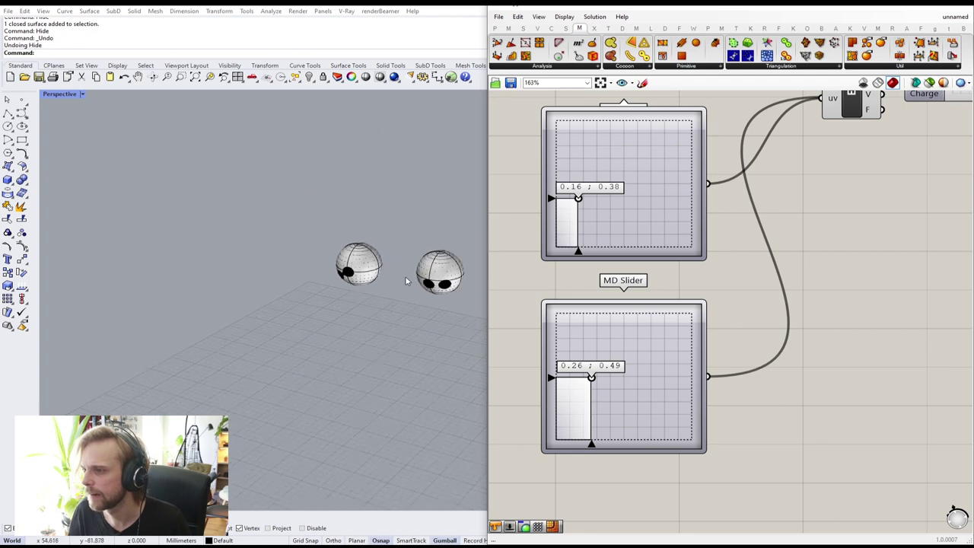
{"action": "scroll", "coordinate": [409, 279], "scroll_direction": "up", "scroll_amount": 4}
{"action": "right_click_drag", "start_coordinate": [395, 222], "coordinate": [449, 243]}
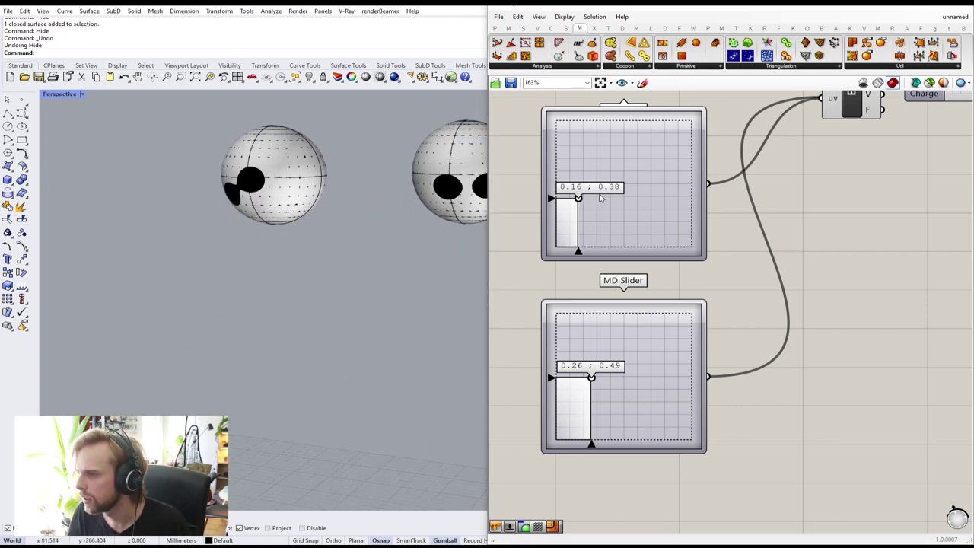
{"action": "scroll", "coordinate": [594, 196], "scroll_direction": "down", "scroll_amount": 5}
{"action": "scroll", "coordinate": [560, 216], "scroll_direction": "up", "scroll_amount": 4}
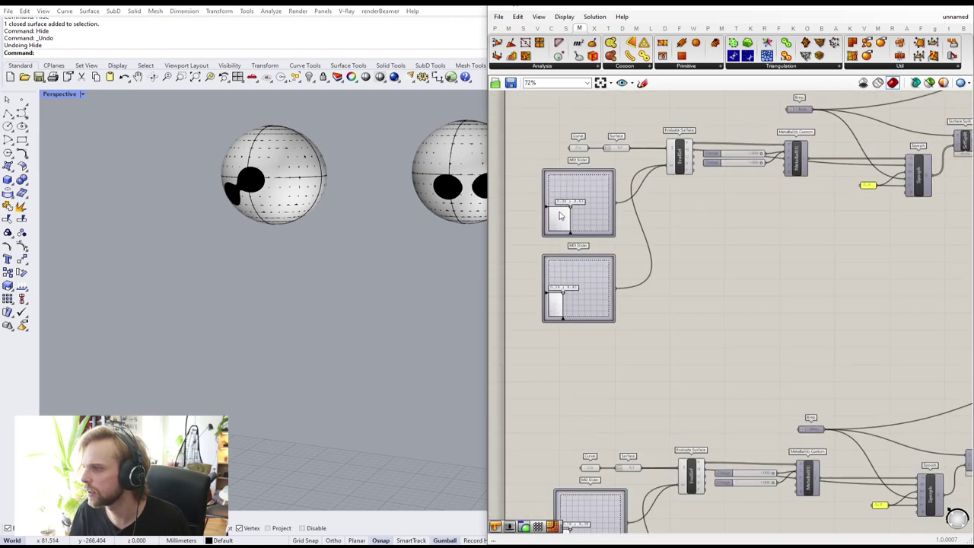
{"action": "right_click_drag", "start_coordinate": [368, 242], "coordinate": [396, 219]}
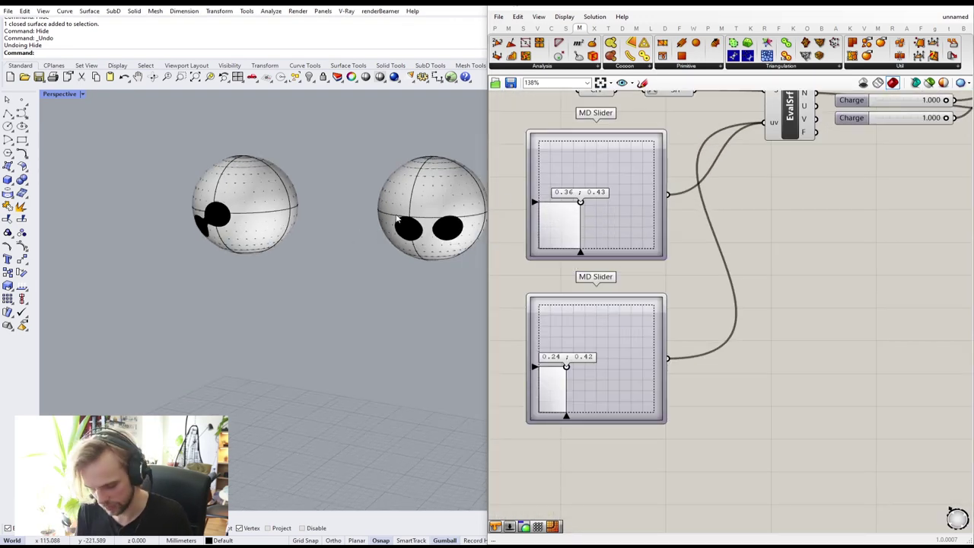
- Show the hidden head mesh again around the eyeballs and clear the selection
{"action": "type", "text": "w"}
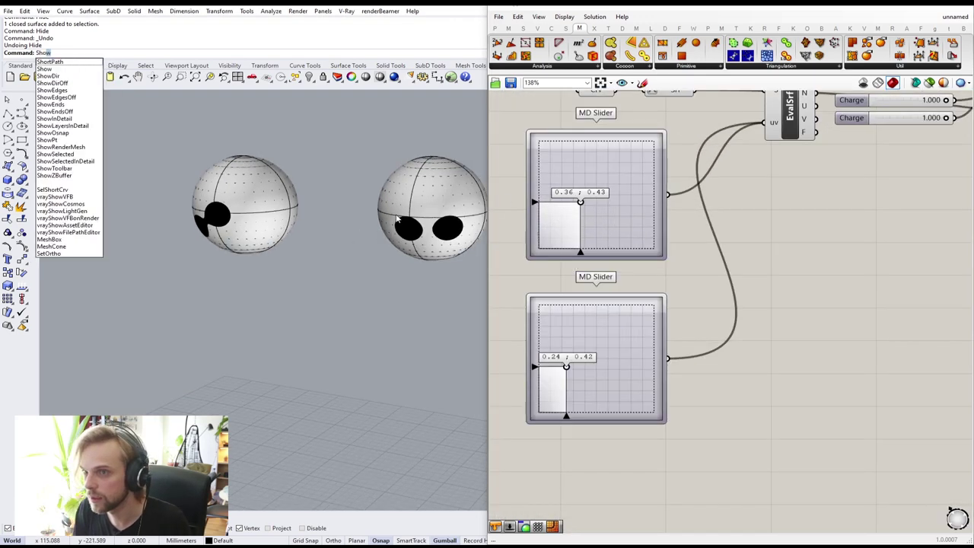
{"action": "key", "text": "Return"}
{"action": "left_click", "coordinate": [361, 172]}
{"action": "right_click", "coordinate": [360, 172]}
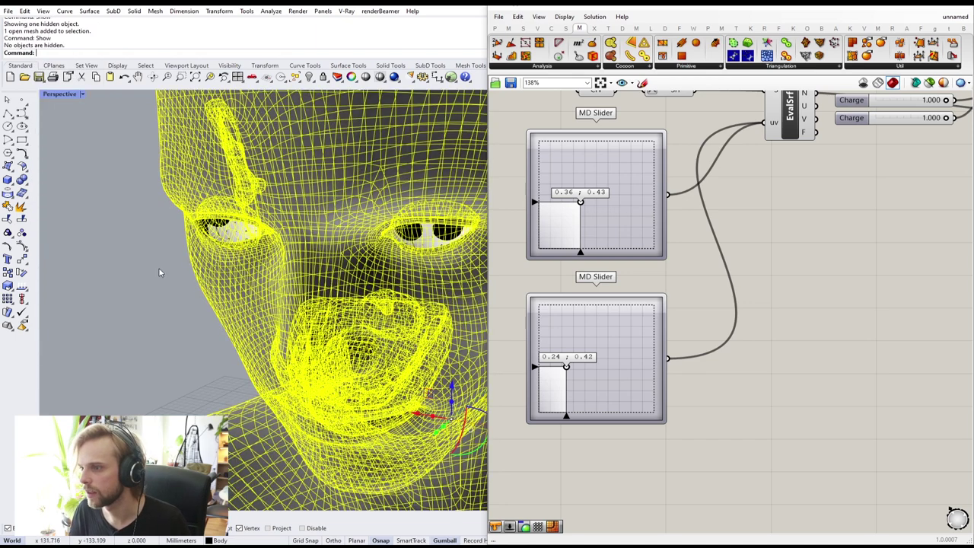
{"action": "left_click", "coordinate": [138, 302]}
{"action": "left_click", "coordinate": [287, 307]}
{"action": "scroll", "coordinate": [723, 374], "scroll_direction": "down", "scroll_amount": 2}
{"action": "right_click_drag", "start_coordinate": [722, 374], "coordinate": [720, 293]}
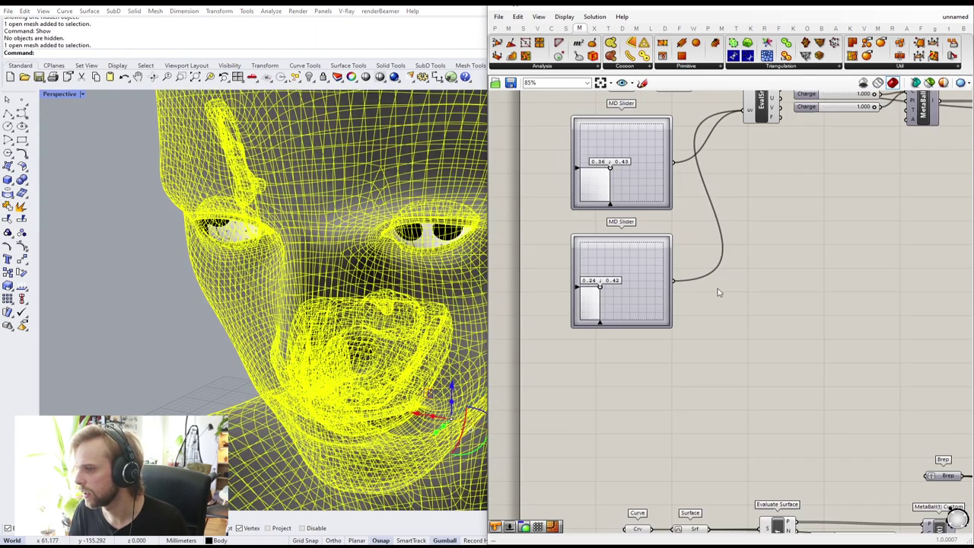
{"action": "scroll", "coordinate": [645, 468], "scroll_direction": "down", "scroll_amount": 4}
{"action": "right_click_drag", "start_coordinate": [646, 468], "coordinate": [655, 300]}
{"action": "right_click_drag", "start_coordinate": [692, 424], "coordinate": [640, 257]}
{"action": "double_click", "coordinate": [689, 378]}
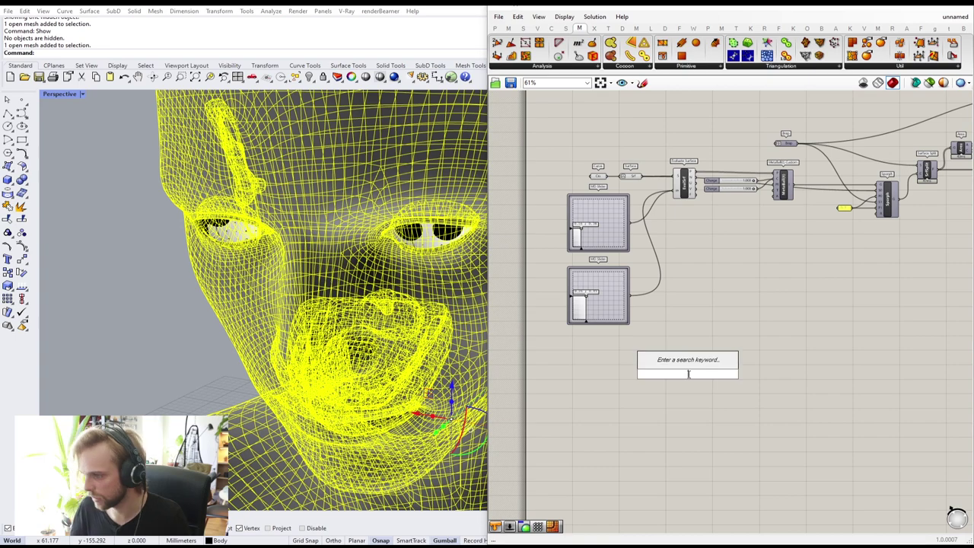
{"action": "type", "text": "brep"}
{"action": "key", "text": "Return"}
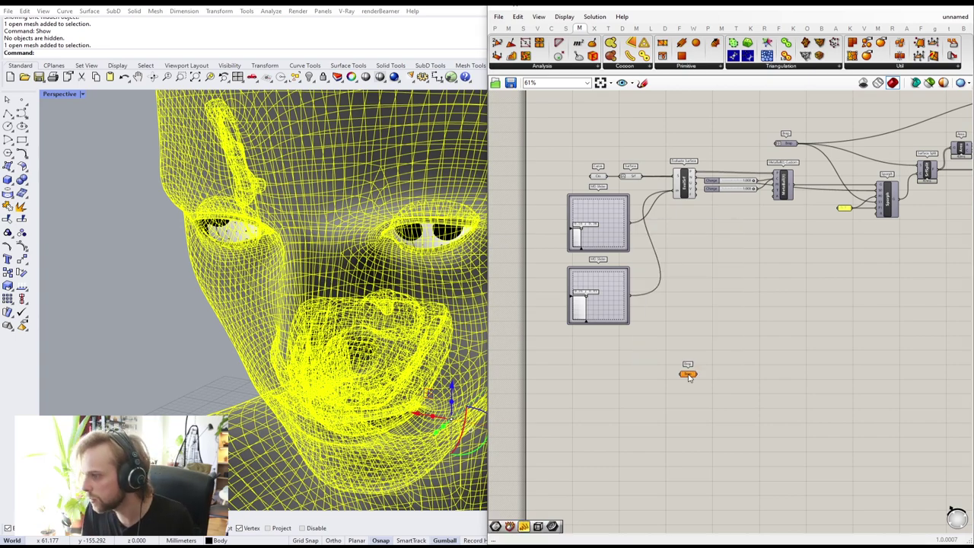
{"action": "right_click", "coordinate": [688, 375]}
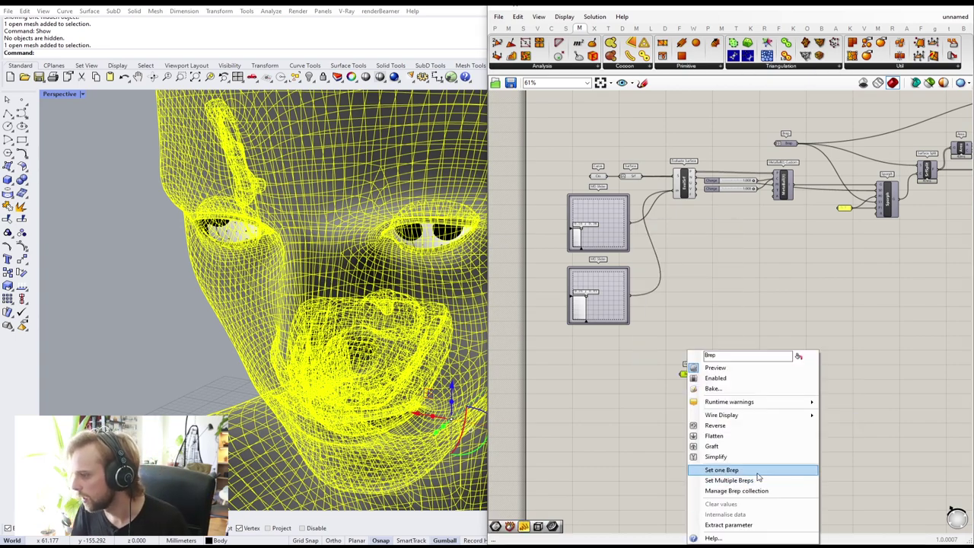
{"action": "left_click", "coordinate": [723, 469]}
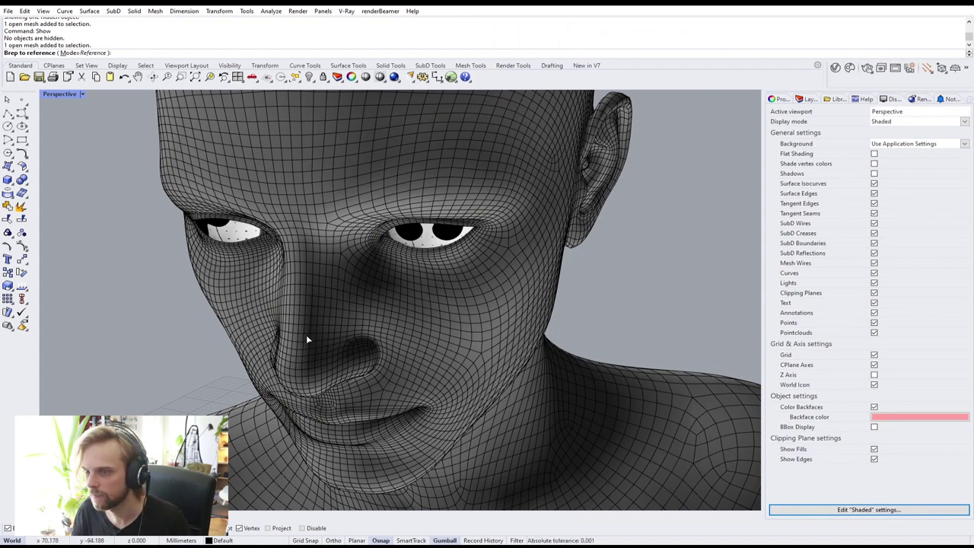
{"action": "key", "text": "Escape"}
{"action": "left_click_drag", "start_coordinate": [700, 414], "coordinate": [657, 372]}
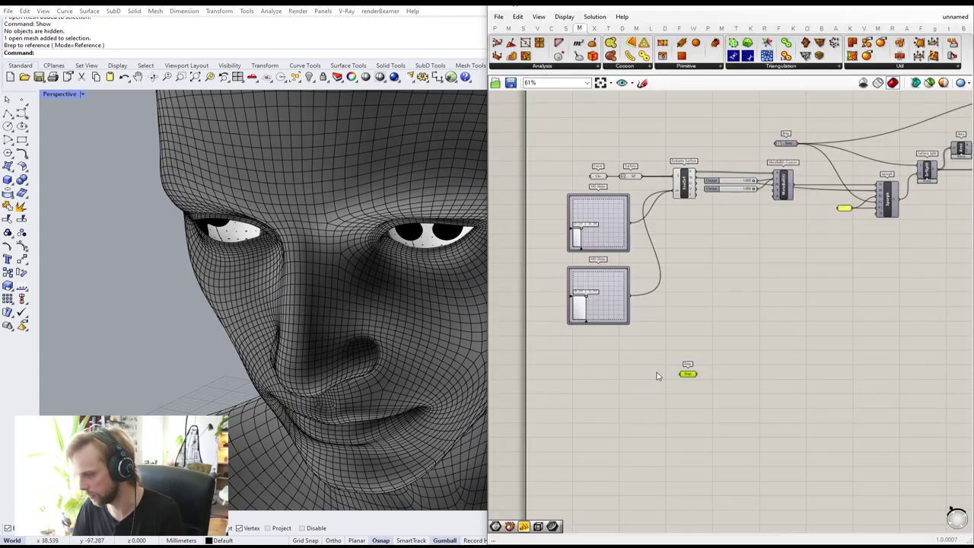
{"action": "key", "text": "Delete"}
- Add a Mesh parameter below the copied MD Sliders and reference the head mesh in it
{"action": "double_click", "coordinate": [658, 372]}
{"action": "type", "text": "mesh"}
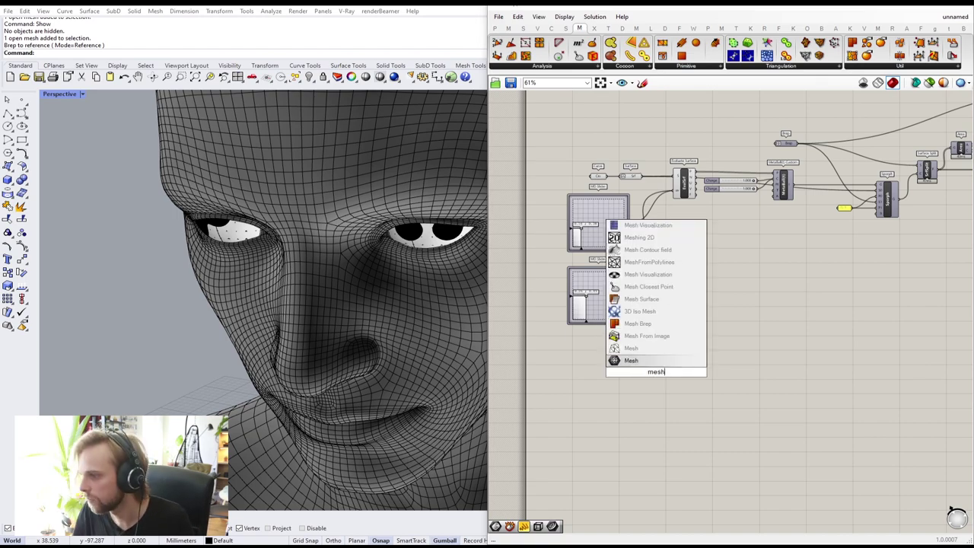
{"action": "key", "text": "Return"}
{"action": "right_click", "coordinate": [658, 375]}
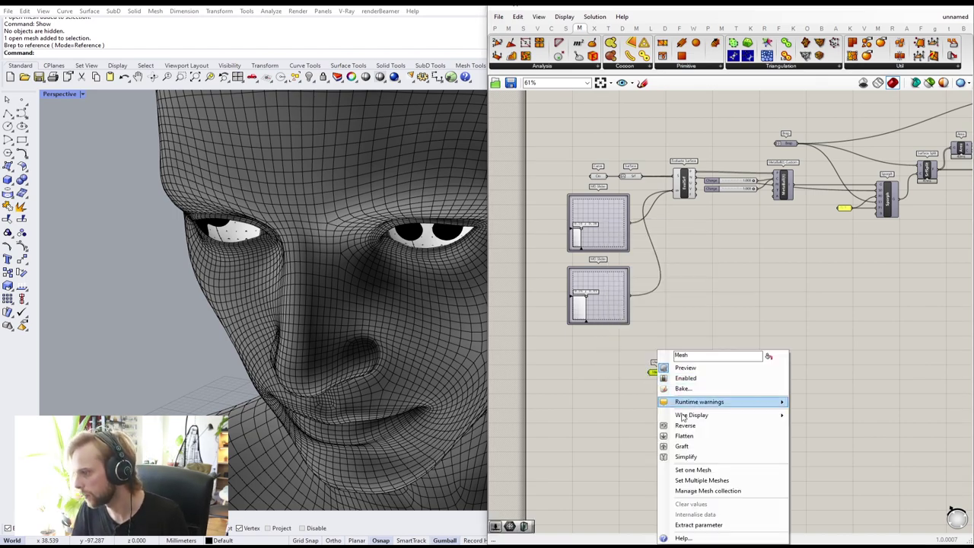
{"action": "left_click", "coordinate": [690, 469]}
{"action": "left_click", "coordinate": [669, 380]}
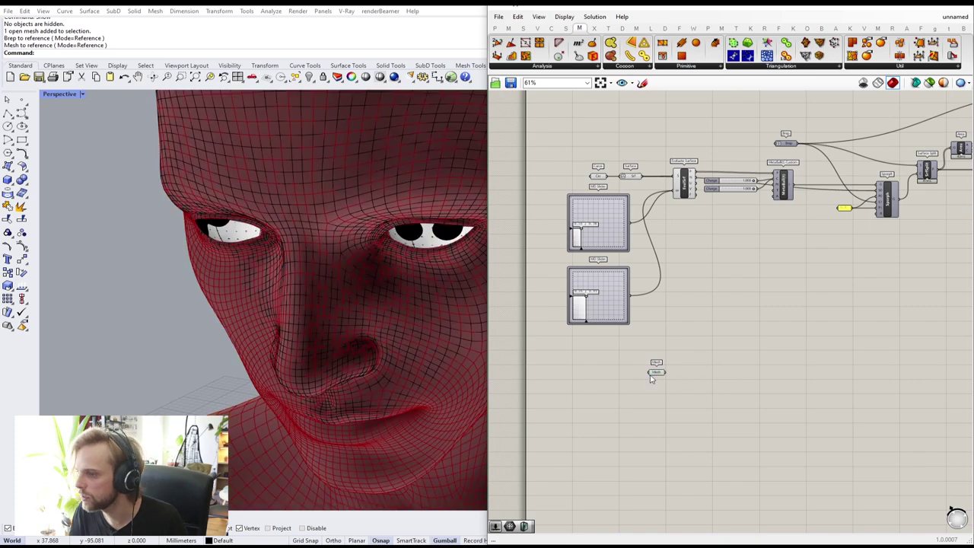
{"action": "left_click", "coordinate": [264, 302]}
{"action": "key", "text": "Delete"}
{"action": "type", "text": "Show"}
{"action": "key", "text": "Return"}
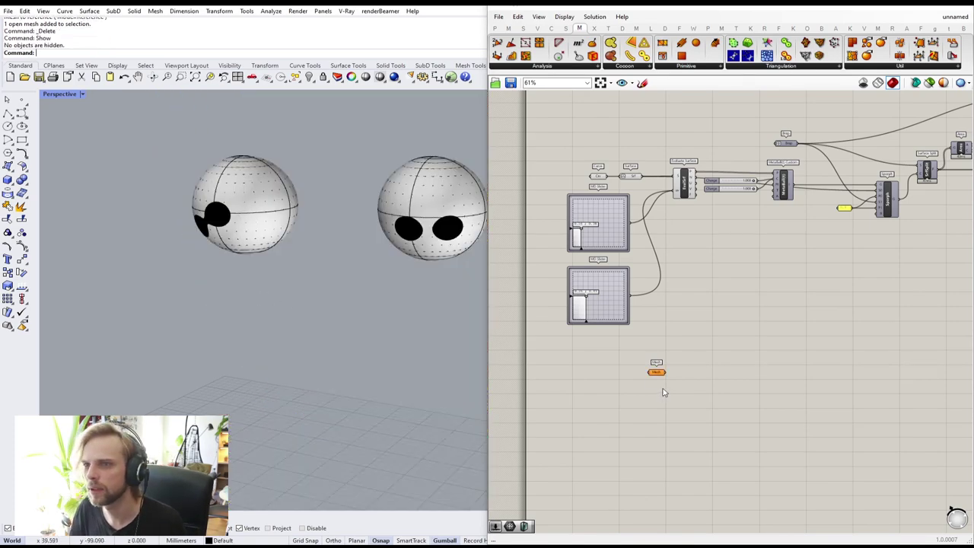
{"action": "key", "text": "ctrl+z"}
{"action": "left_click", "coordinate": [139, 320]}
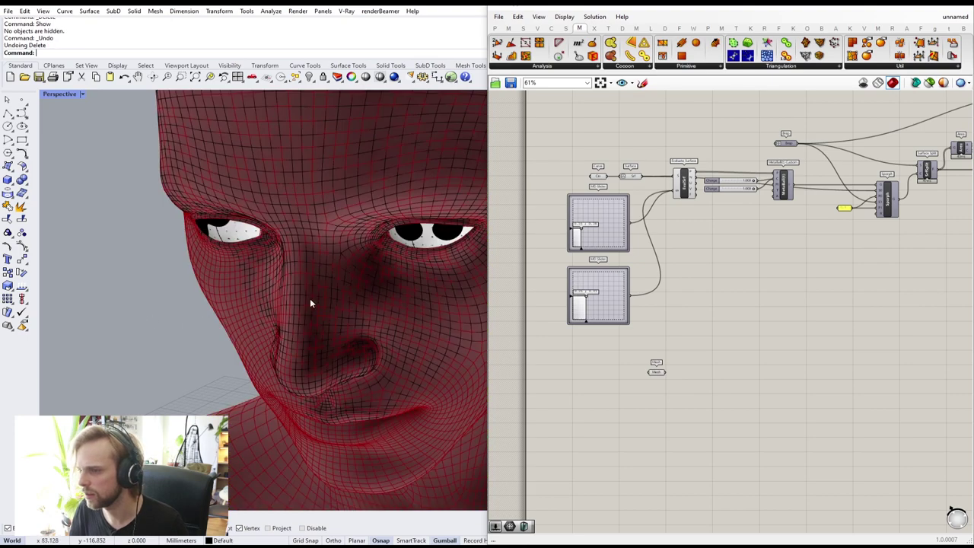
- Check the head mesh for errors and hide it in the viewport
{"action": "left_click", "coordinate": [312, 298]}
{"action": "scroll", "coordinate": [677, 384], "scroll_direction": "up", "scroll_amount": 6}
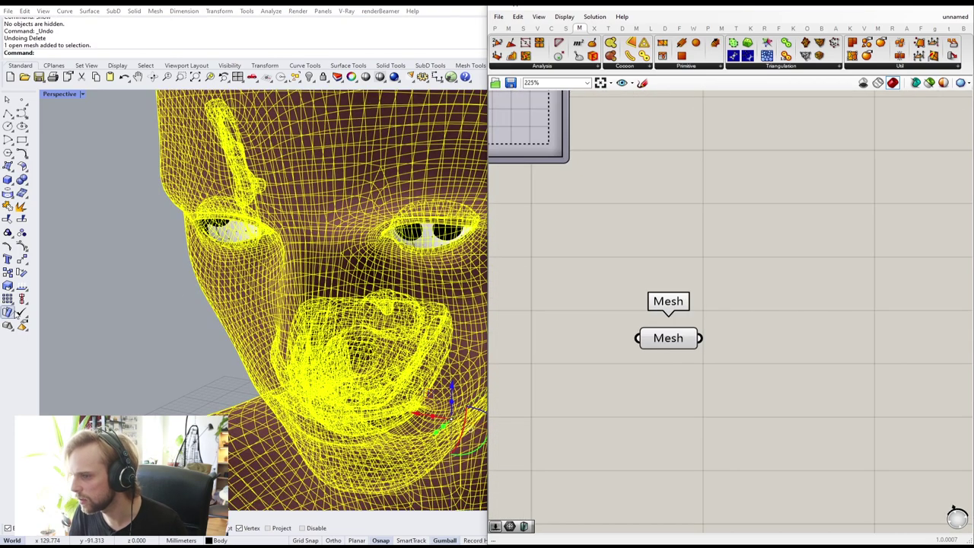
{"action": "left_click", "coordinate": [156, 291]}
{"action": "left_click", "coordinate": [265, 289]}
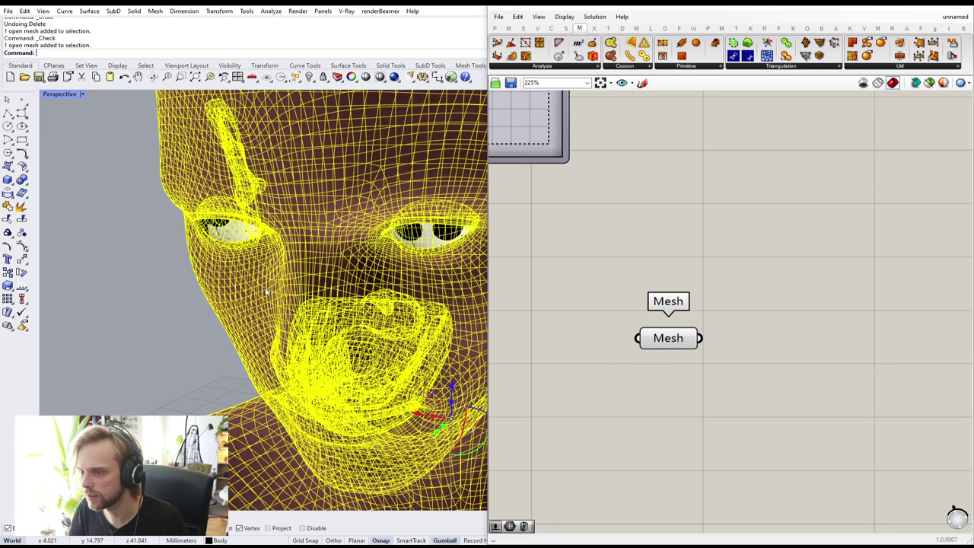
{"action": "type", "text": "Hide"}
{"action": "key", "text": "Return"}
{"action": "right_click_drag", "start_coordinate": [311, 280], "coordinate": [275, 294]}
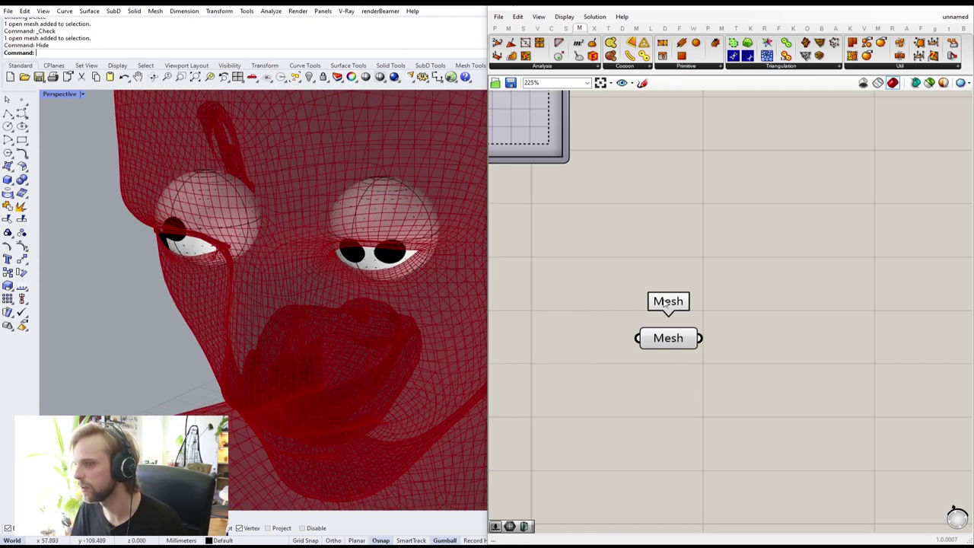
- Add a Custom Preview component and feed the Mesh parameter into its geometry input
{"action": "double_click", "coordinate": [714, 302]}
{"action": "type", "text": "cu"}
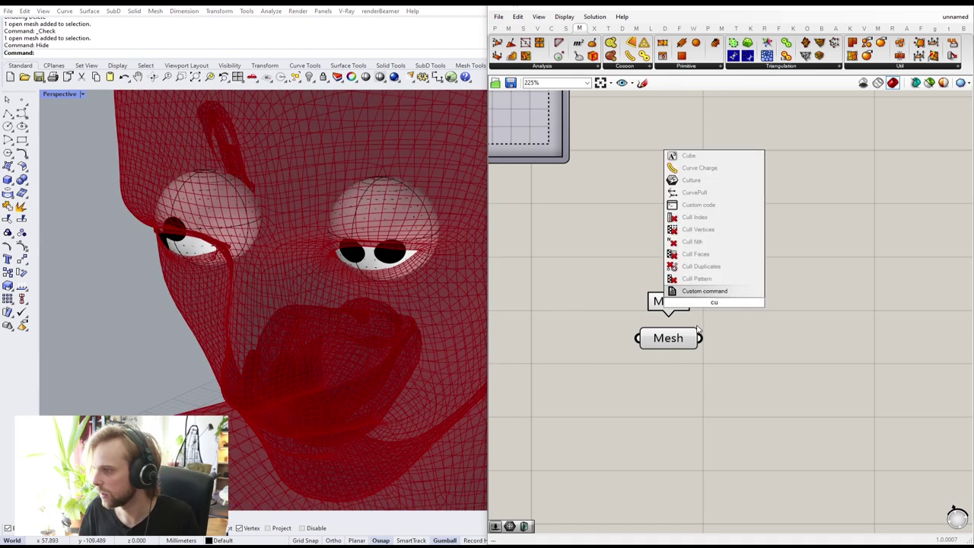
{"action": "type", "text": "st"}
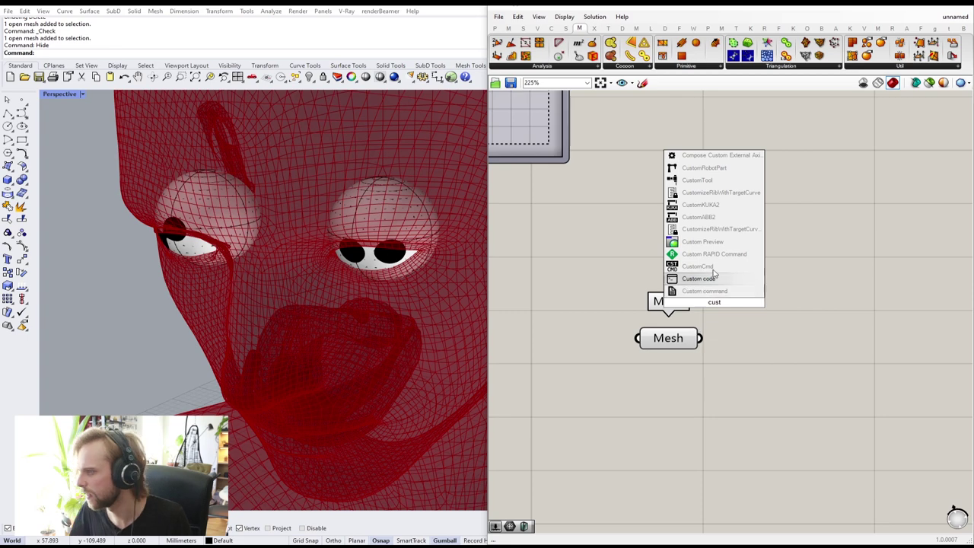
{"action": "left_click", "coordinate": [713, 244]}
{"action": "left_click_drag", "start_coordinate": [719, 298], "coordinate": [775, 354]}
{"action": "left_click_drag", "start_coordinate": [699, 340], "coordinate": [788, 349]}
{"action": "left_click", "coordinate": [777, 238]}
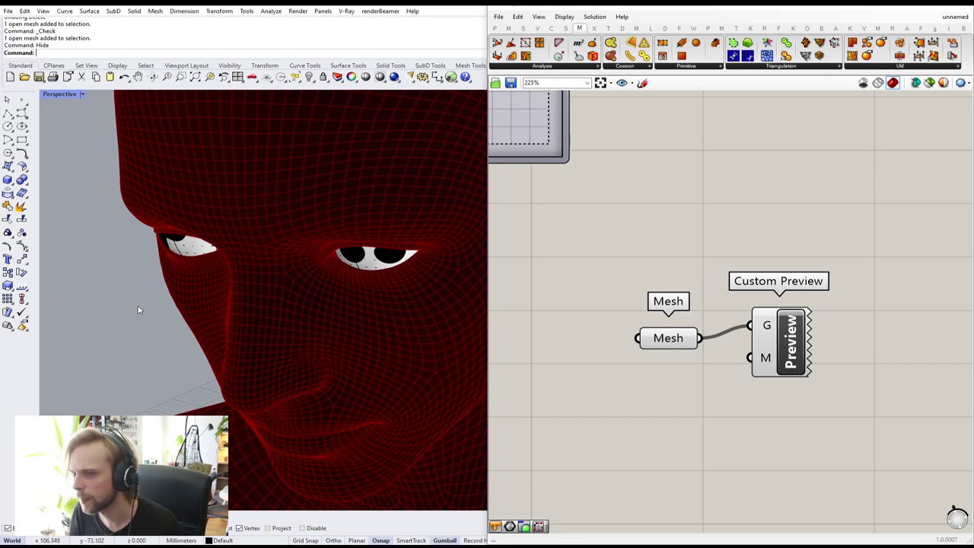
- Try the Perspective viewport in Arctic display mode and switch it back to Shaded
{"action": "left_click", "coordinate": [61, 94]}
{"action": "left_click", "coordinate": [97, 213]}
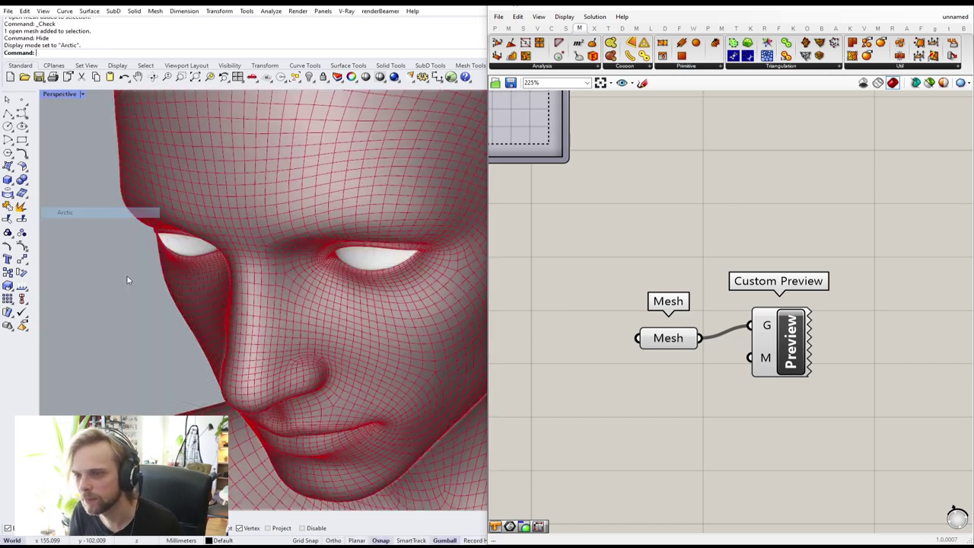
{"action": "right_click_drag", "start_coordinate": [124, 363], "coordinate": [251, 295]}
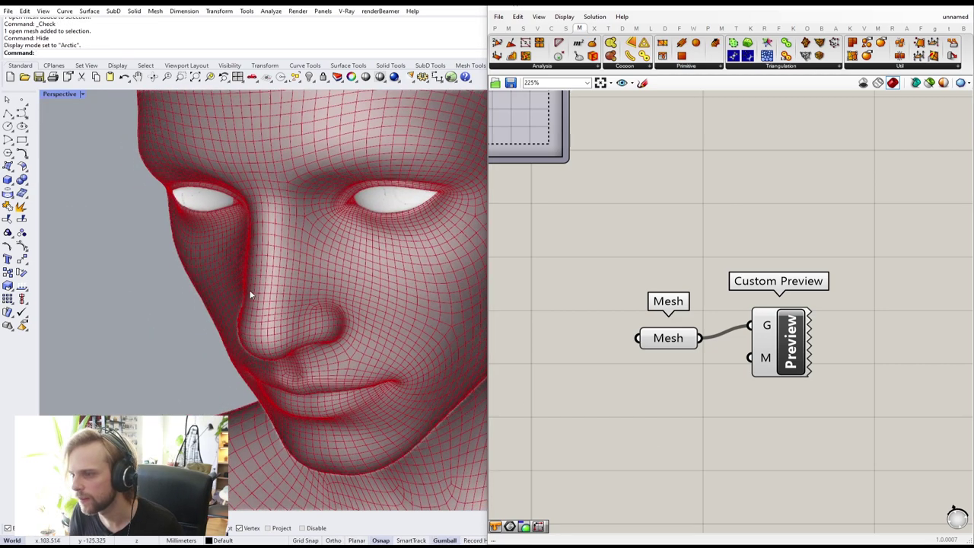
{"action": "left_click", "coordinate": [76, 93]}
{"action": "left_click", "coordinate": [137, 140]}
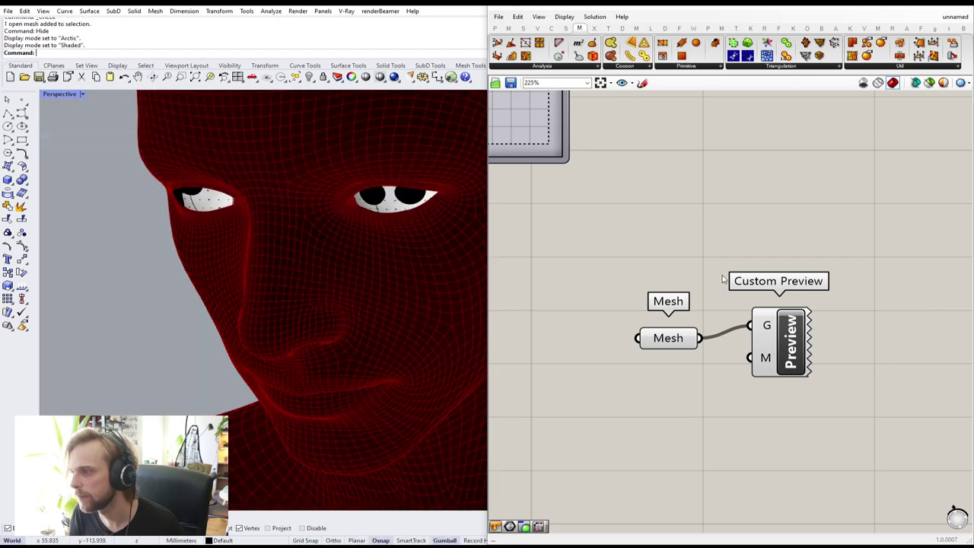
- Turn off the Mesh parameter's own preview and set the Perspective viewport to Arctic display mode
{"action": "left_click_drag", "start_coordinate": [668, 344], "coordinate": [670, 332]}
{"action": "middle_click", "coordinate": [669, 333]}
{"action": "left_click", "coordinate": [699, 304]}
{"action": "left_click", "coordinate": [720, 242]}
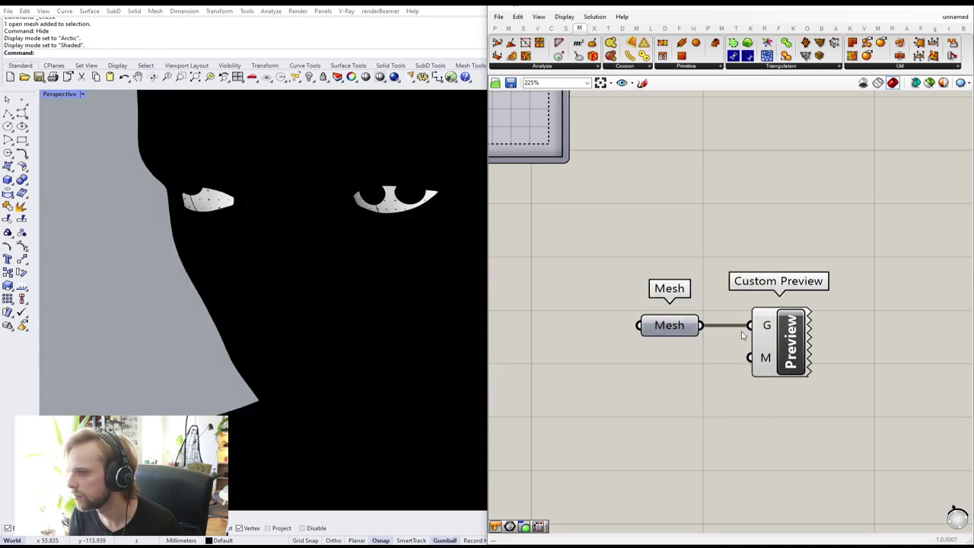
{"action": "left_click", "coordinate": [76, 94]}
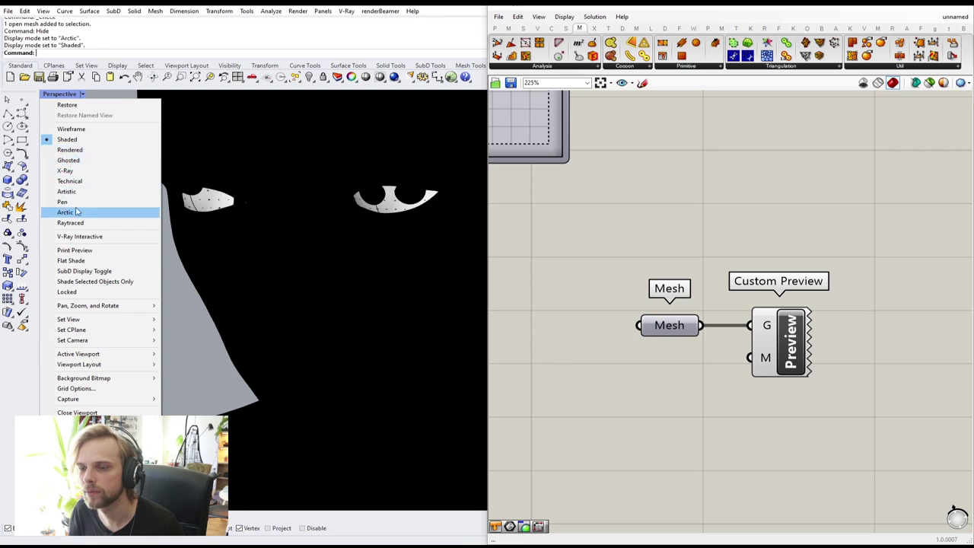
{"action": "left_click", "coordinate": [76, 212]}
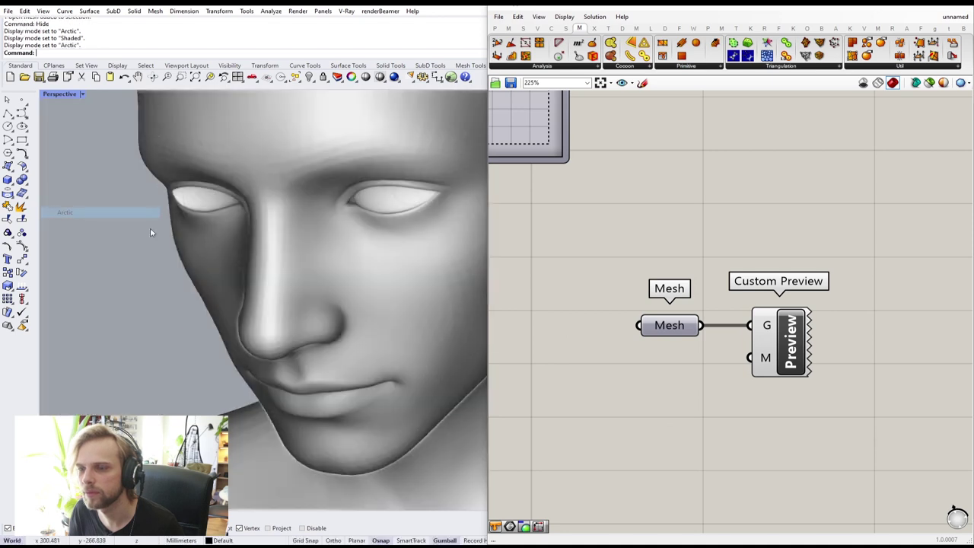
- Delete the Custom Preview component and turn the Mesh parameter's preview back on
{"action": "left_click", "coordinate": [758, 343]}
{"action": "key", "text": "Delete"}
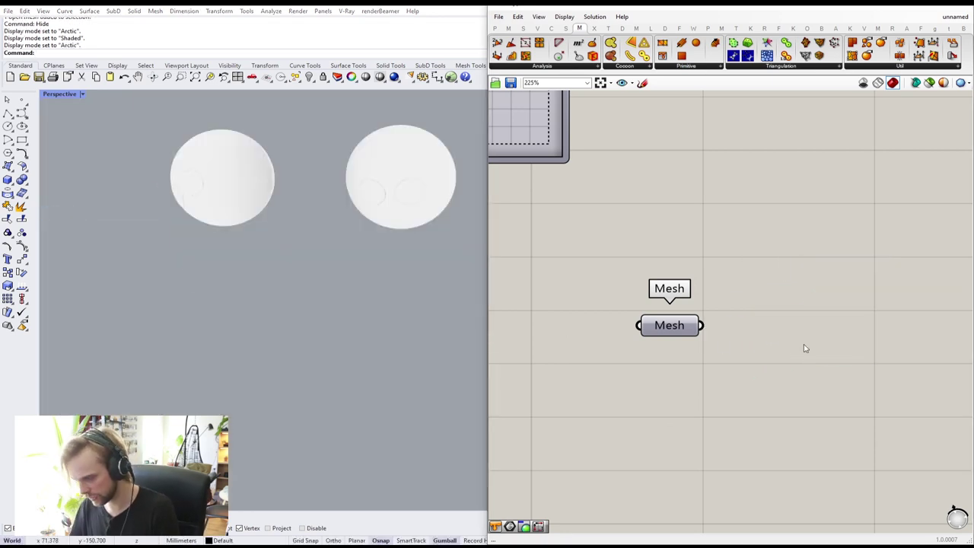
{"action": "middle_click", "coordinate": [677, 329]}
{"action": "left_click", "coordinate": [674, 365]}
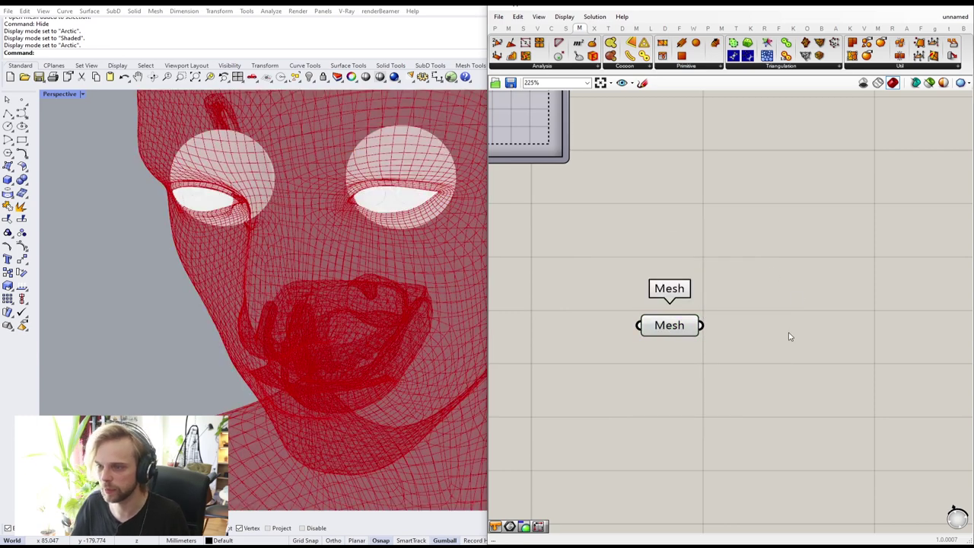
- Add Weaverbird's Catmull-Clark Subdivision beside the Mesh parameter and feed the head mesh into it
{"action": "right_click_drag", "start_coordinate": [789, 337], "coordinate": [736, 297]}
{"action": "double_click", "coordinate": [735, 298]}
{"action": "type", "text": "c"}
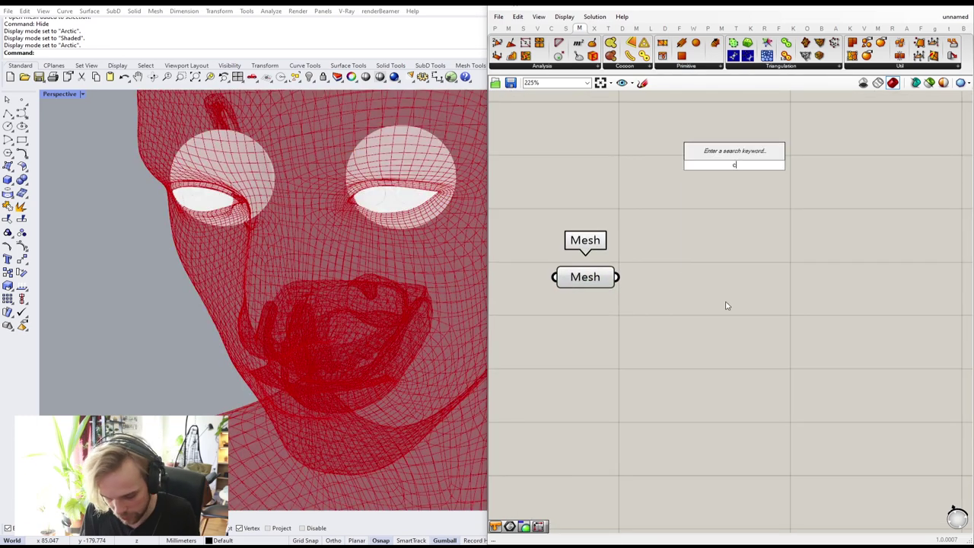
{"action": "type", "text": "at"}
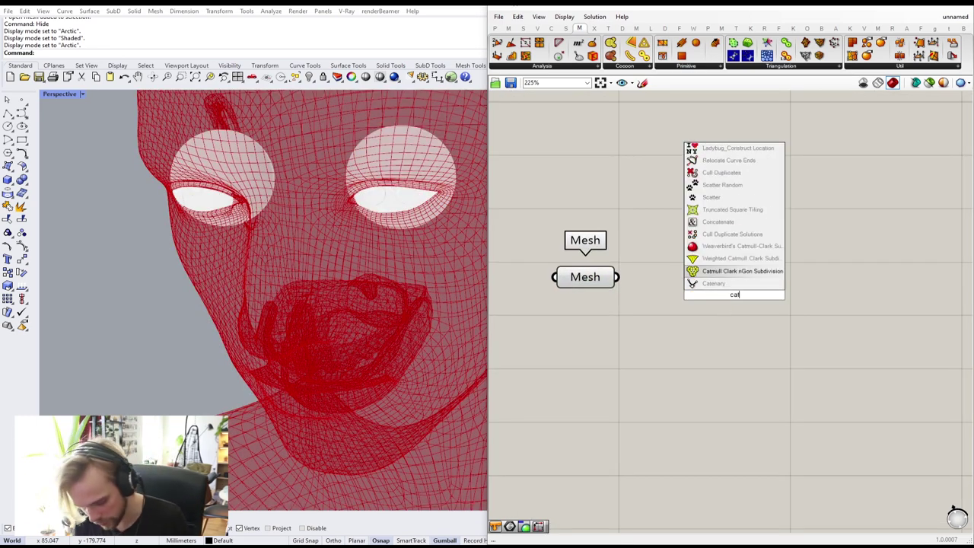
{"action": "left_click", "coordinate": [721, 246]}
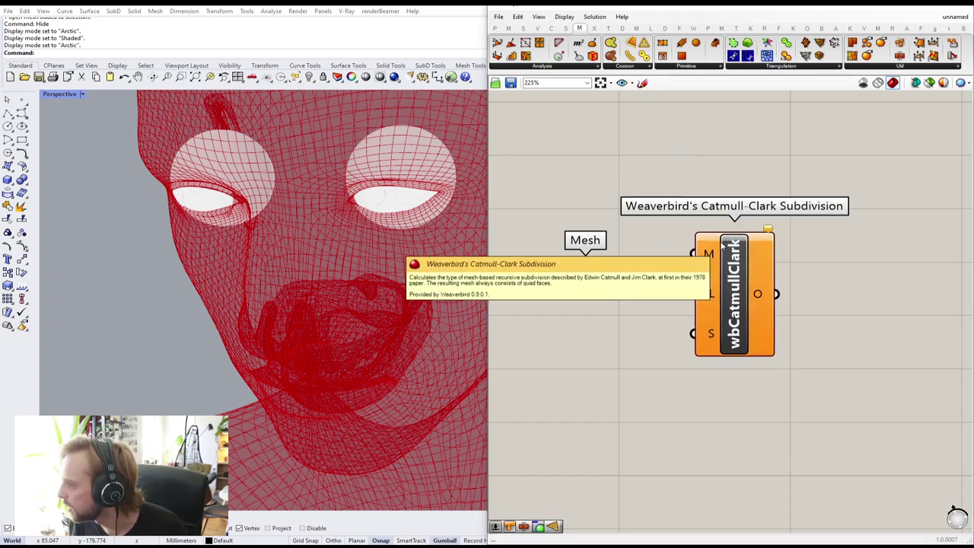
{"action": "left_click_drag", "start_coordinate": [615, 278], "coordinate": [748, 311]}
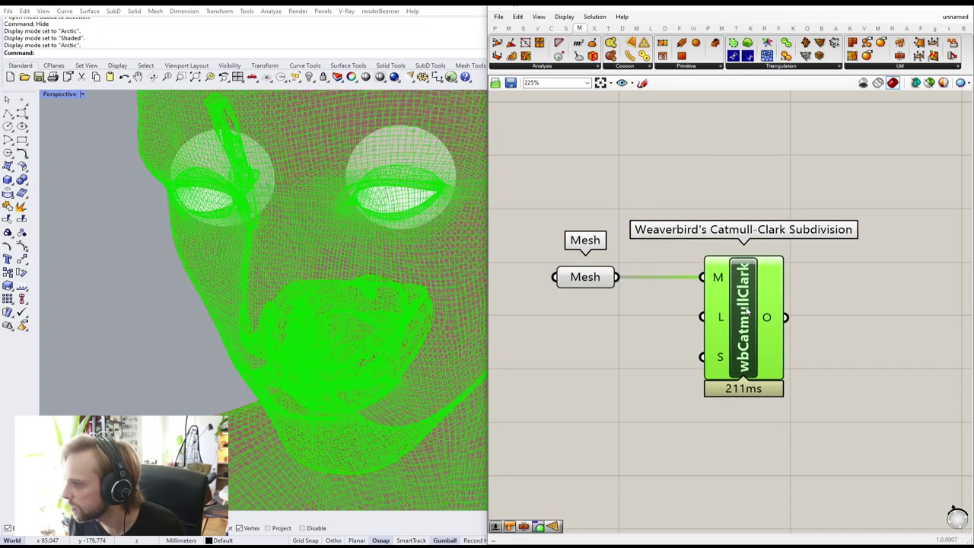
- Try a subdivision level of 2 from a number slider on the Catmull-Clark component and delete the slider
{"action": "left_click", "coordinate": [610, 413]}
{"action": "double_click", "coordinate": [595, 363]}
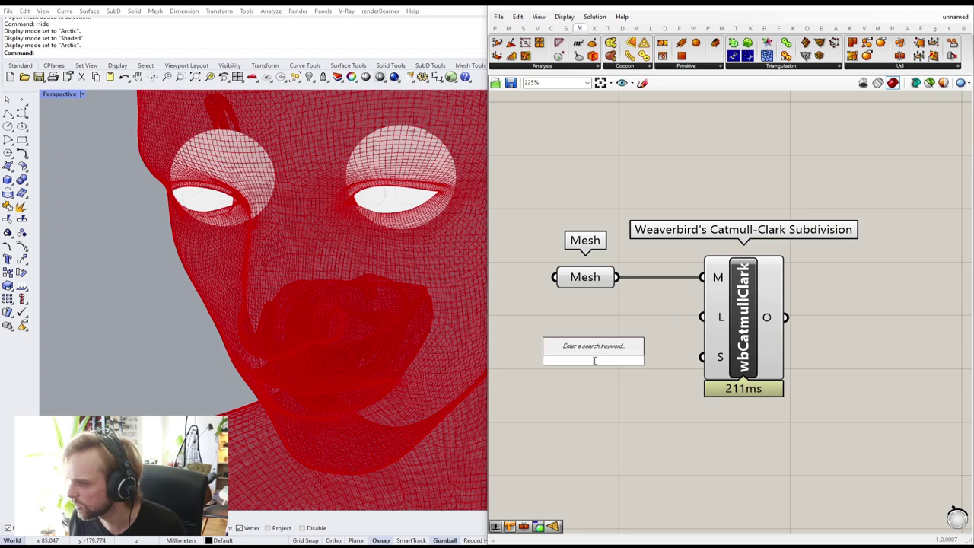
{"action": "type", "text": "2"}
{"action": "key", "text": "Return"}
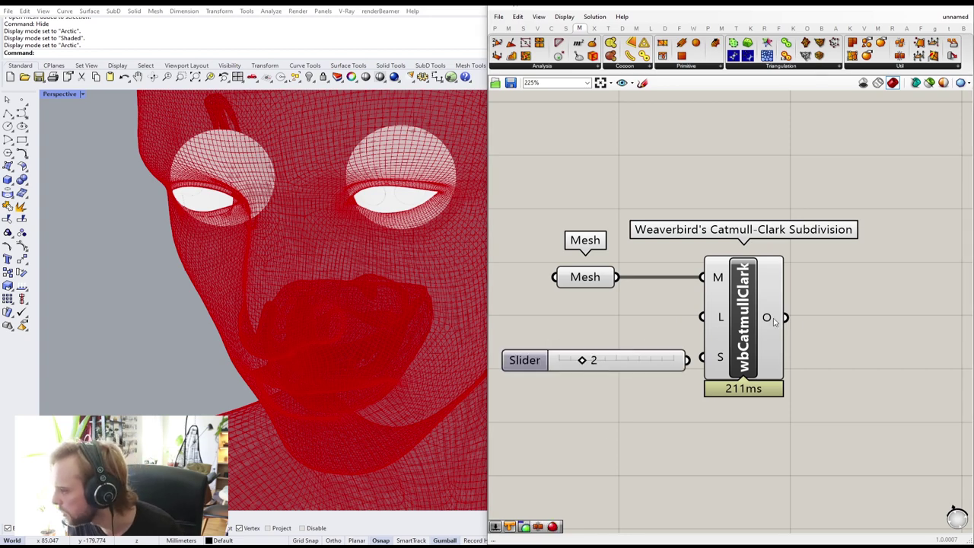
{"action": "mouse_move", "coordinate": [775, 322]}
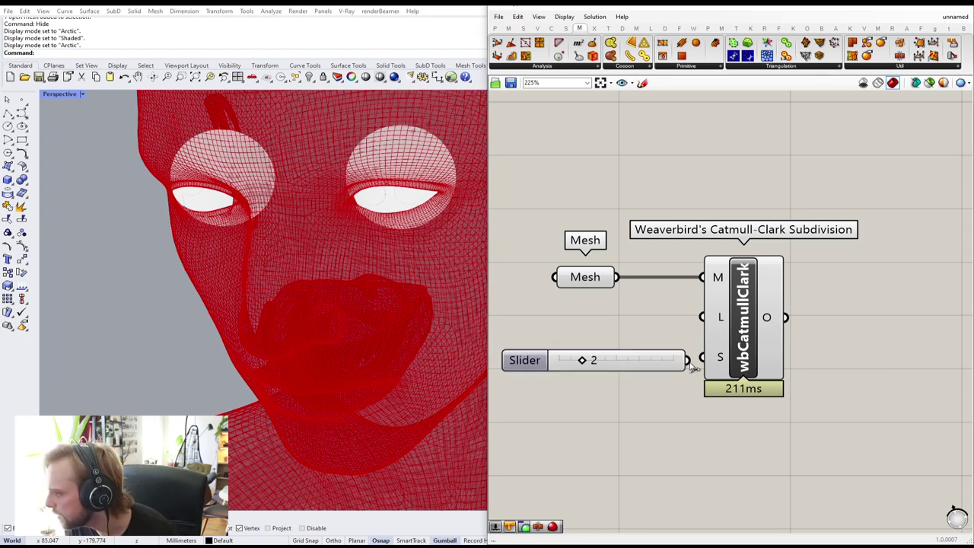
{"action": "left_click_drag", "start_coordinate": [688, 361], "coordinate": [713, 313]}
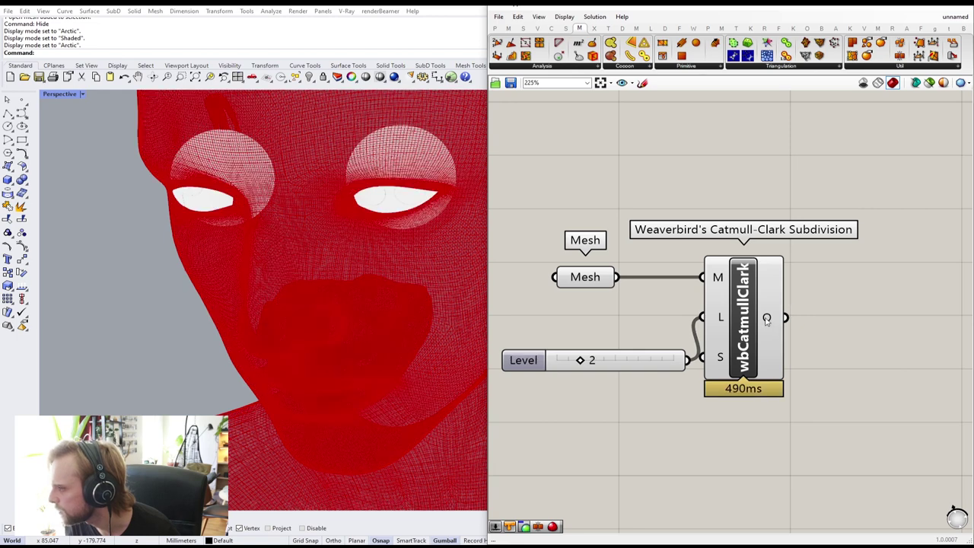
{"action": "mouse_move", "coordinate": [767, 319]}
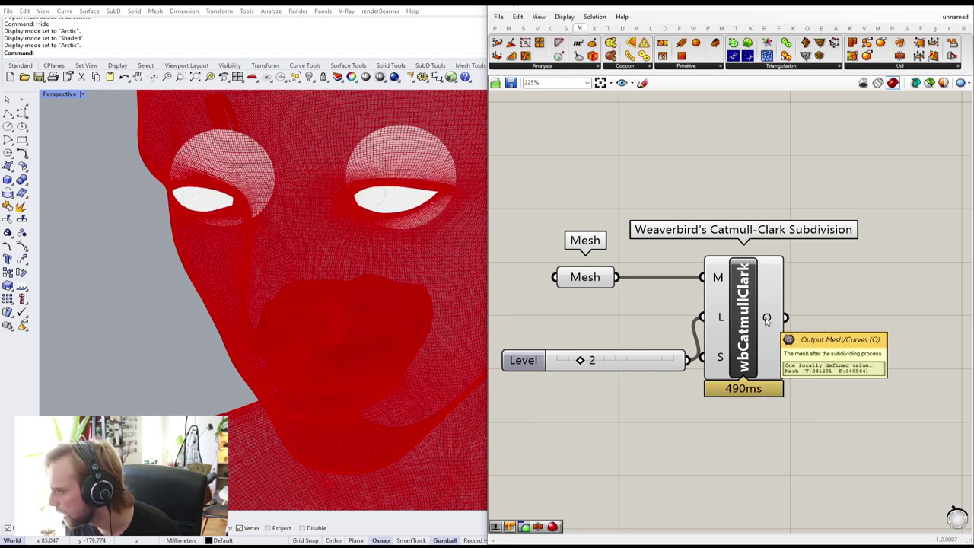
{"action": "left_click_drag", "start_coordinate": [705, 316], "coordinate": [610, 361], "text": "ctrl"}
{"action": "key", "text": "Delete"}
- Bake the subdivided head mesh to the Default layer and delete the Mesh and Catmull-Clark components
{"action": "left_click", "coordinate": [750, 321]}
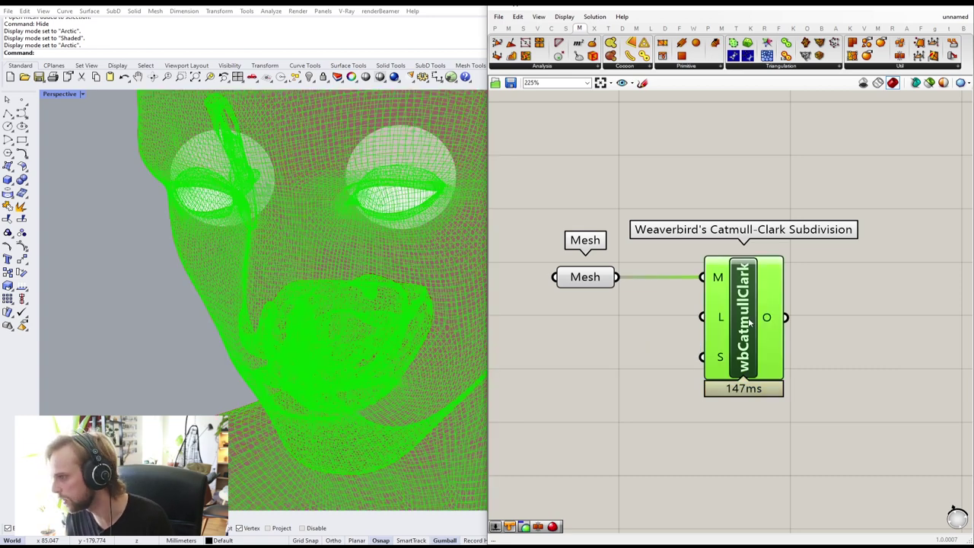
{"action": "right_click", "coordinate": [750, 322]}
{"action": "left_click", "coordinate": [784, 369]}
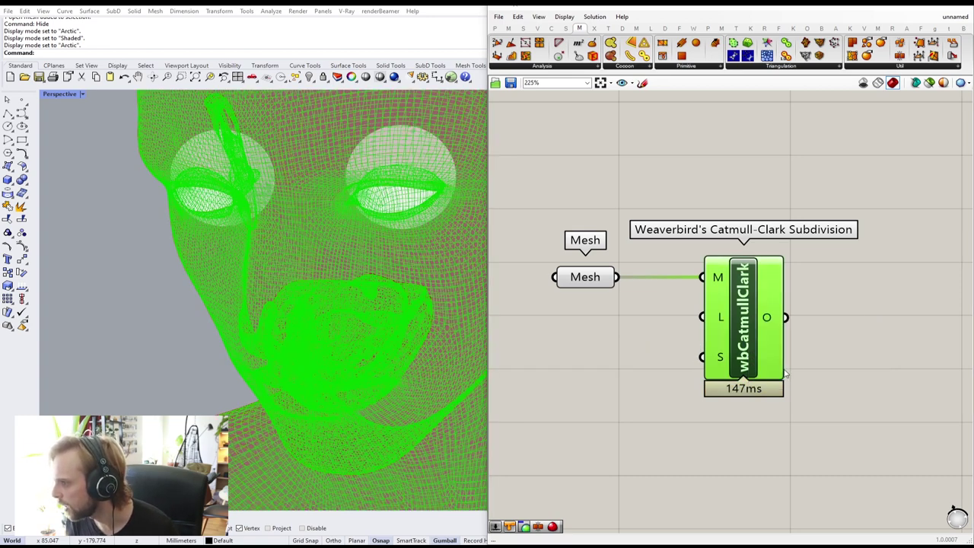
{"action": "left_click", "coordinate": [778, 297]}
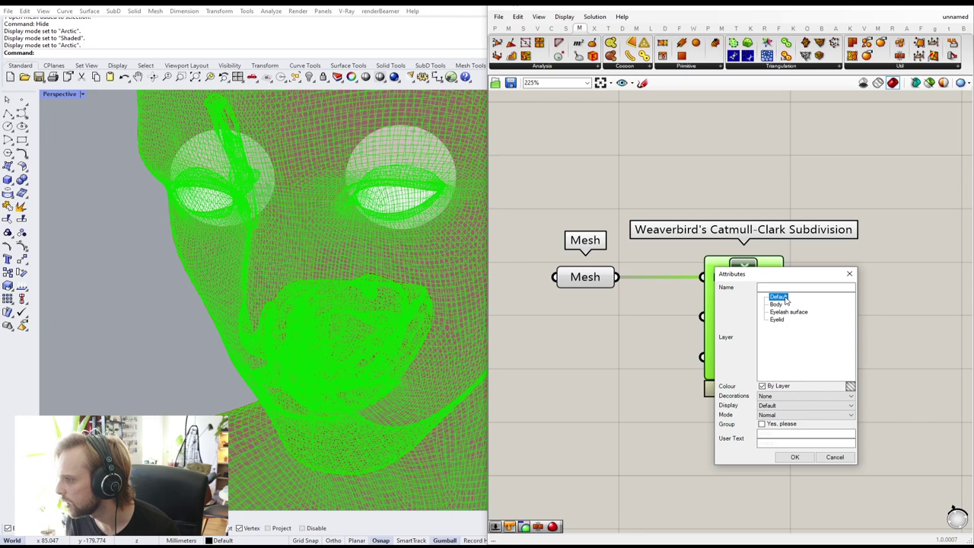
{"action": "left_click", "coordinate": [794, 457]}
{"action": "left_click_drag", "start_coordinate": [836, 441], "coordinate": [536, 219]}
{"action": "key", "text": "Delete"}
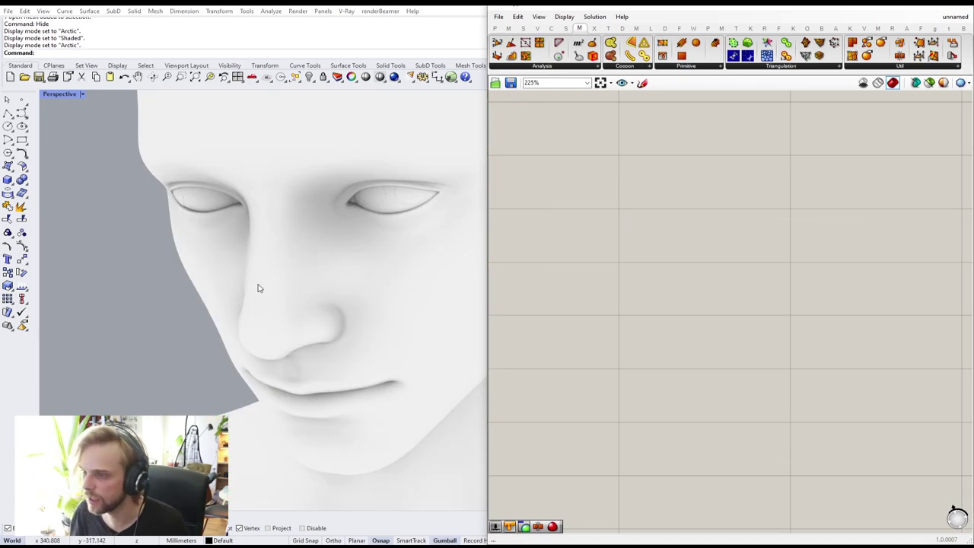
- Lock the baked smooth head mesh, show the hidden original head mesh and delete it
{"action": "left_click", "coordinate": [201, 268]}
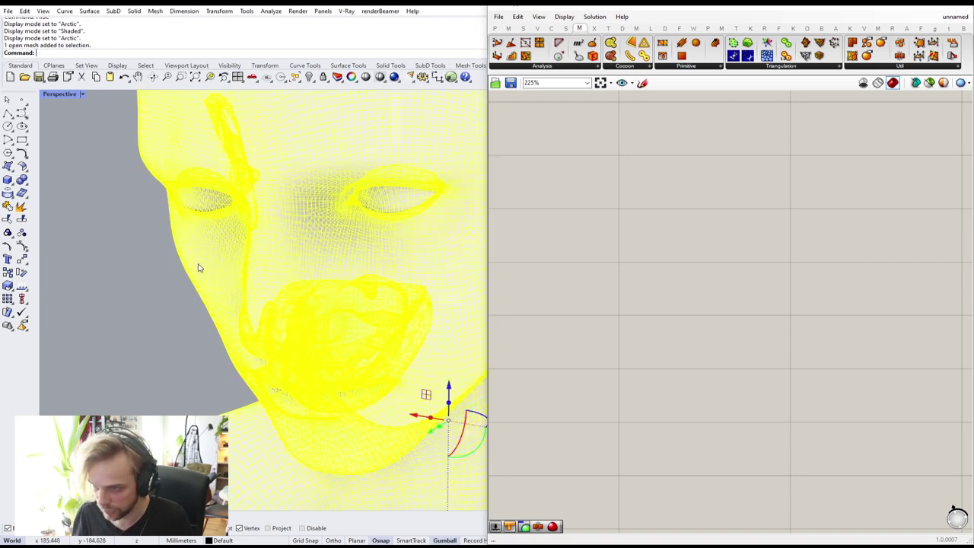
{"action": "type", "text": "ock"}
{"action": "key", "text": "Return"}
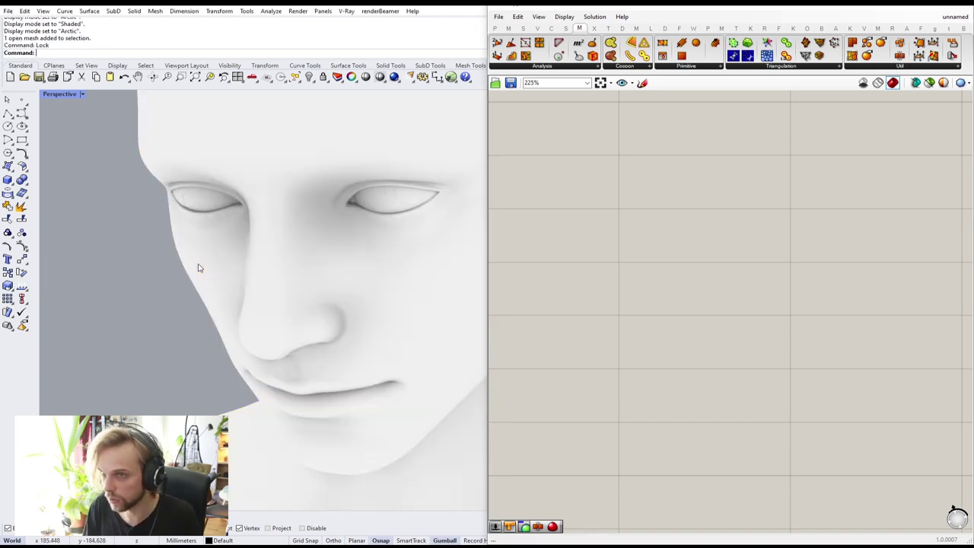
{"action": "type", "text": "Show"}
{"action": "key", "text": "Return"}
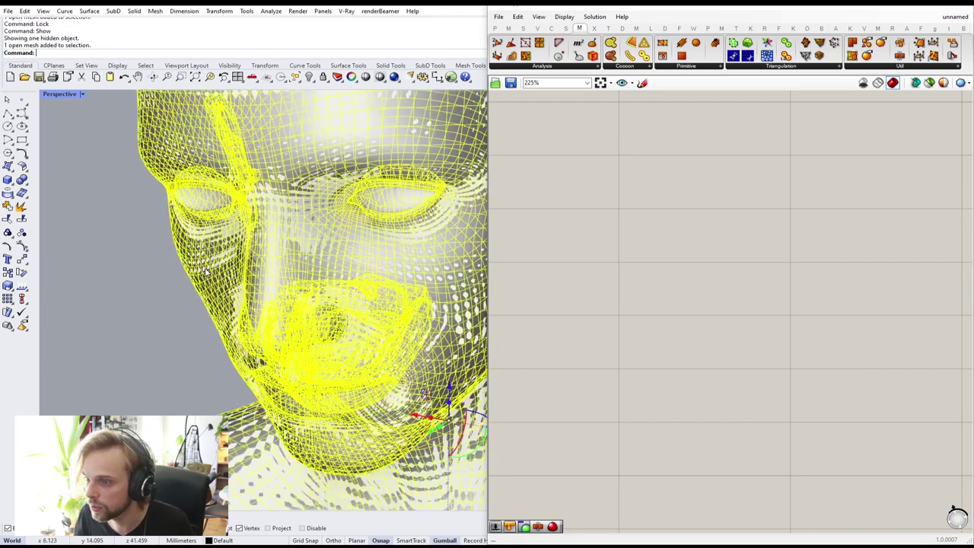
{"action": "key", "text": "Delete"}
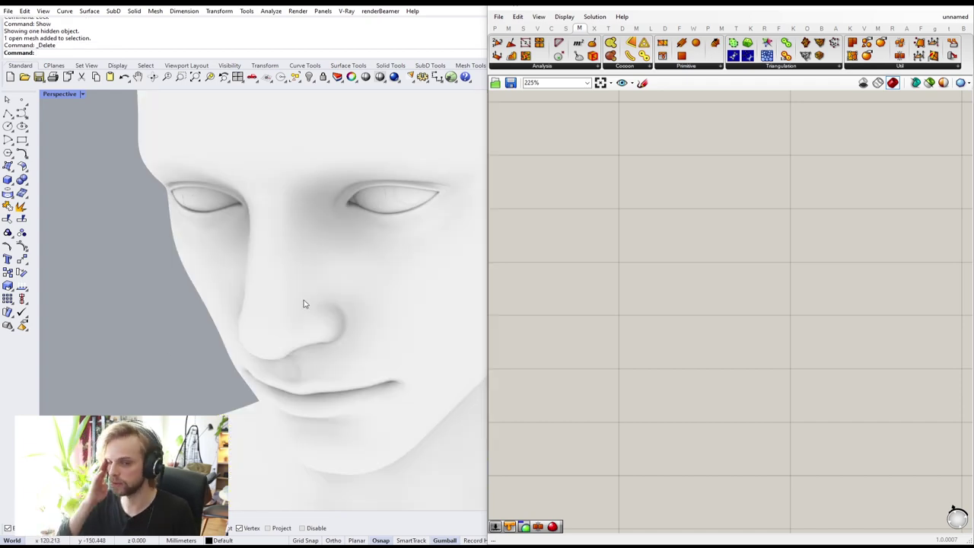
- Set the copied definition's lower MD Slider to about 0.25 ; 0.47 and its upper one to about 0.36 ; 0.43
{"action": "scroll", "coordinate": [228, 270], "scroll_direction": "up", "scroll_amount": 5}
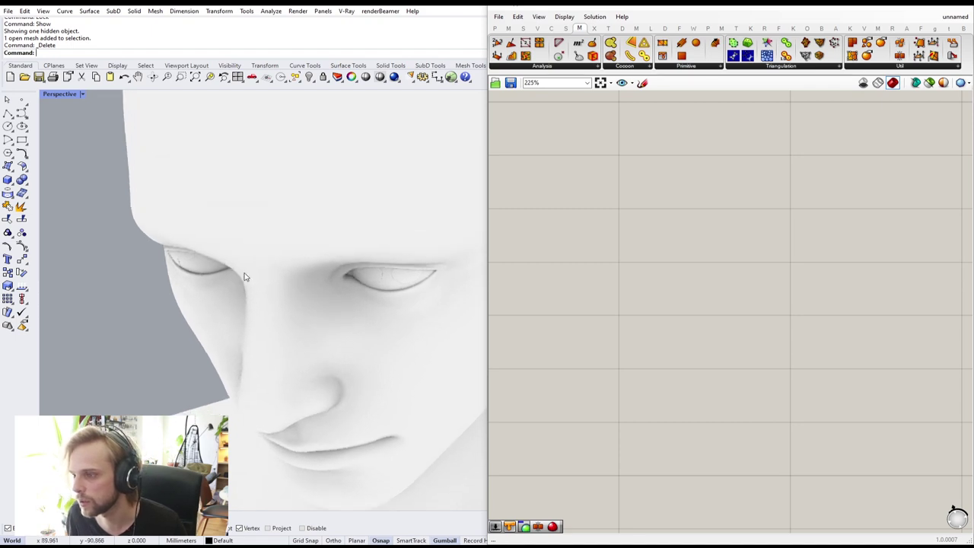
{"action": "scroll", "coordinate": [671, 253], "scroll_direction": "down", "scroll_amount": 5}
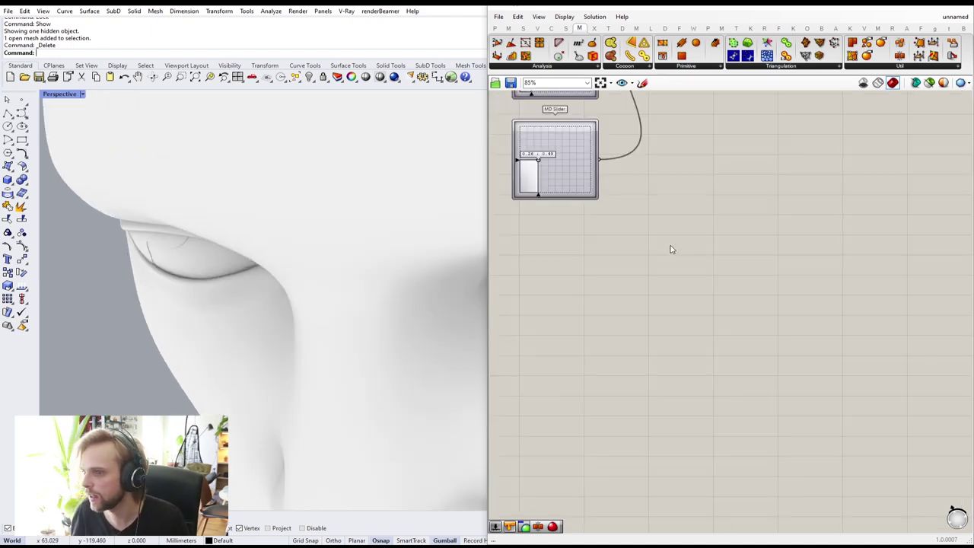
{"action": "right_click_drag", "start_coordinate": [626, 114], "coordinate": [672, 345]}
{"action": "right_click_drag", "start_coordinate": [145, 252], "coordinate": [149, 246]}
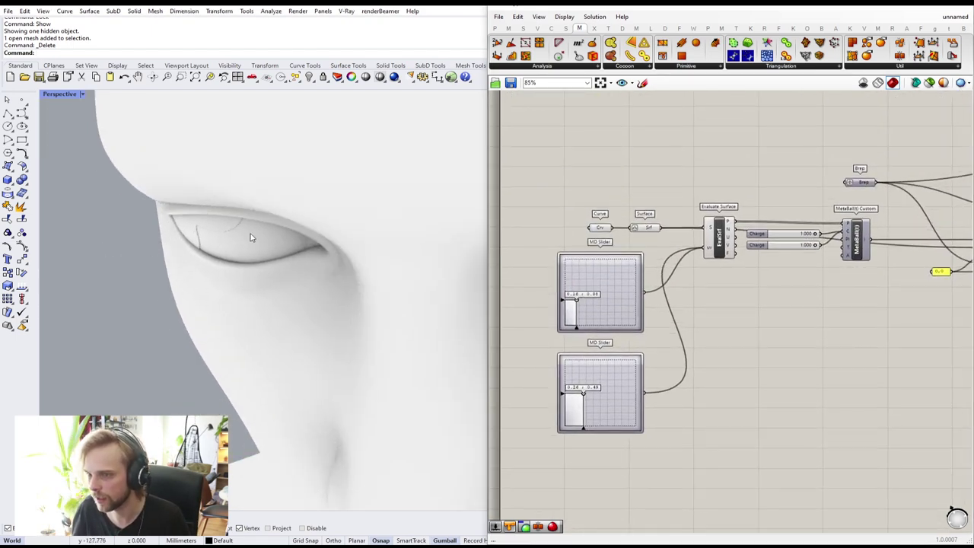
{"action": "right_click_drag", "start_coordinate": [343, 253], "coordinate": [363, 231]}
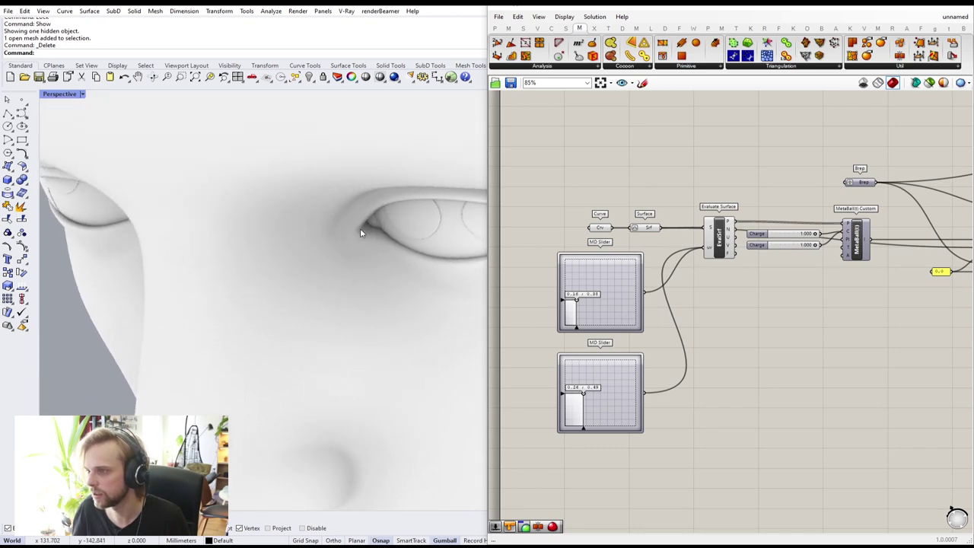
{"action": "right_click_drag", "start_coordinate": [202, 231], "coordinate": [220, 229]}
{"action": "scroll", "coordinate": [578, 393], "scroll_direction": "up", "scroll_amount": 5}
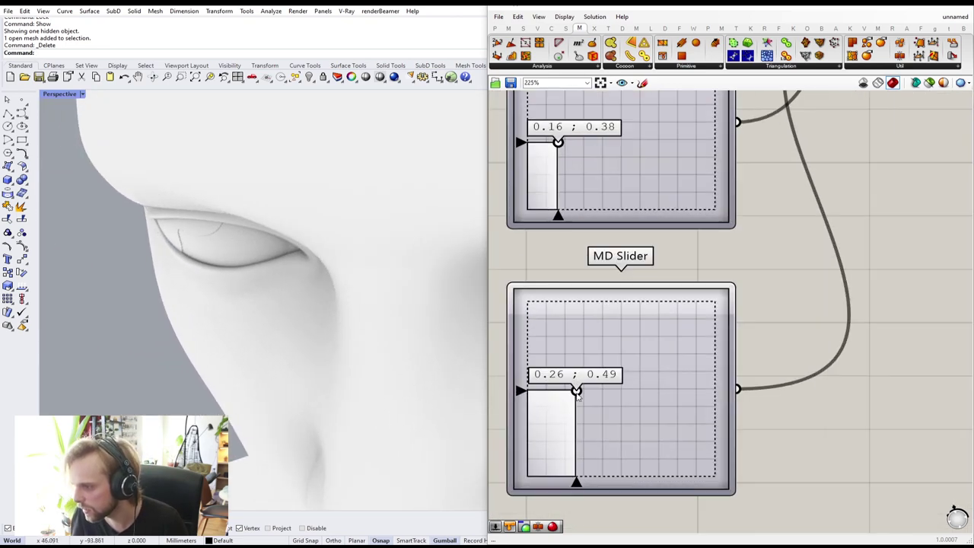
{"action": "left_click_drag", "start_coordinate": [577, 392], "coordinate": [575, 394]}
{"action": "right_click_drag", "start_coordinate": [534, 190], "coordinate": [518, 281]}
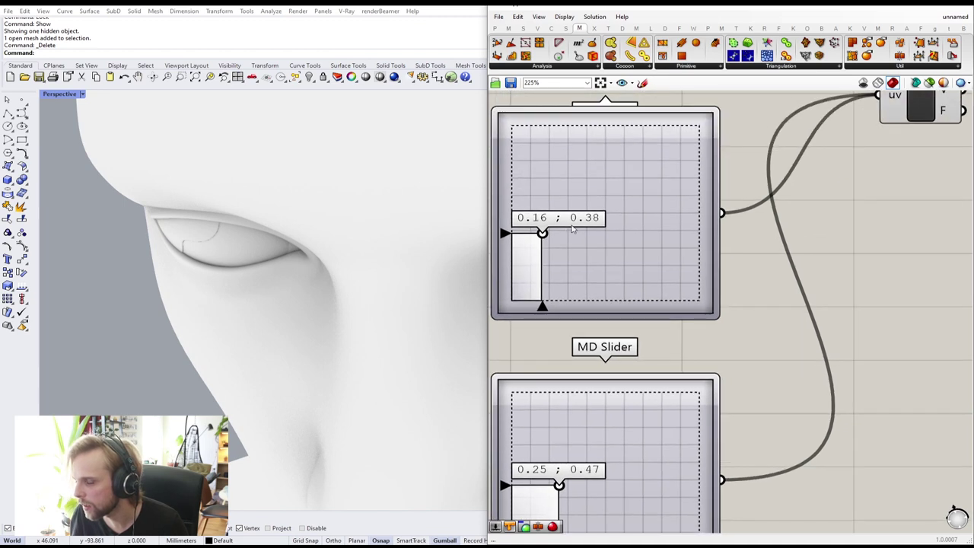
{"action": "mouse_move", "coordinate": [572, 228]}
{"action": "left_mouse_down"}
{"action": "mouse_move", "coordinate": [594, 228]}
{"action": "mouse_move", "coordinate": [578, 228]}
{"action": "left_mouse_up"}
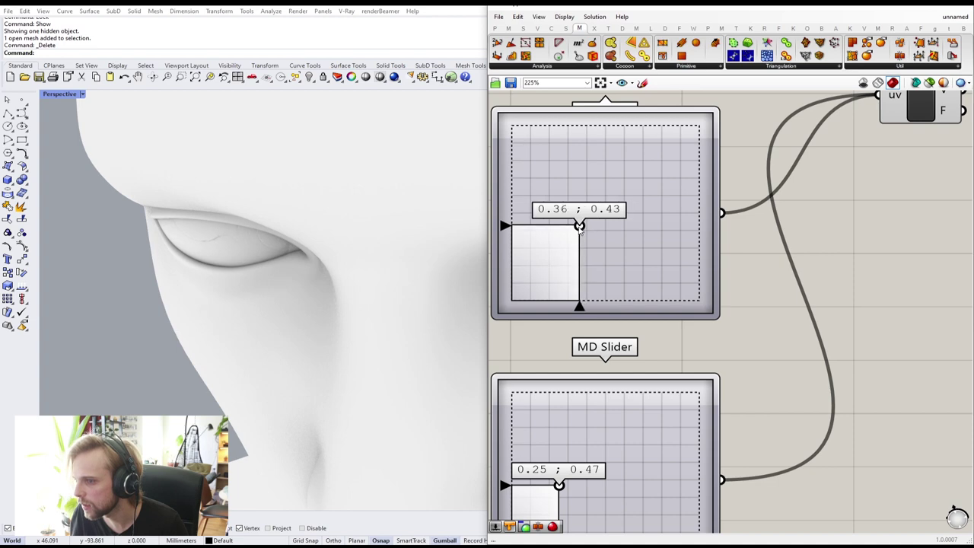
- Adjust the lower MD Slider feeding Evaluate Surface in the lower component chain to 0.24 ; 0.42
{"action": "scroll", "coordinate": [581, 226], "scroll_direction": "down", "scroll_amount": 5}
{"action": "right_click_drag", "start_coordinate": [605, 97], "coordinate": [617, 275]}
{"action": "scroll", "coordinate": [611, 205], "scroll_direction": "down", "scroll_amount": 3}
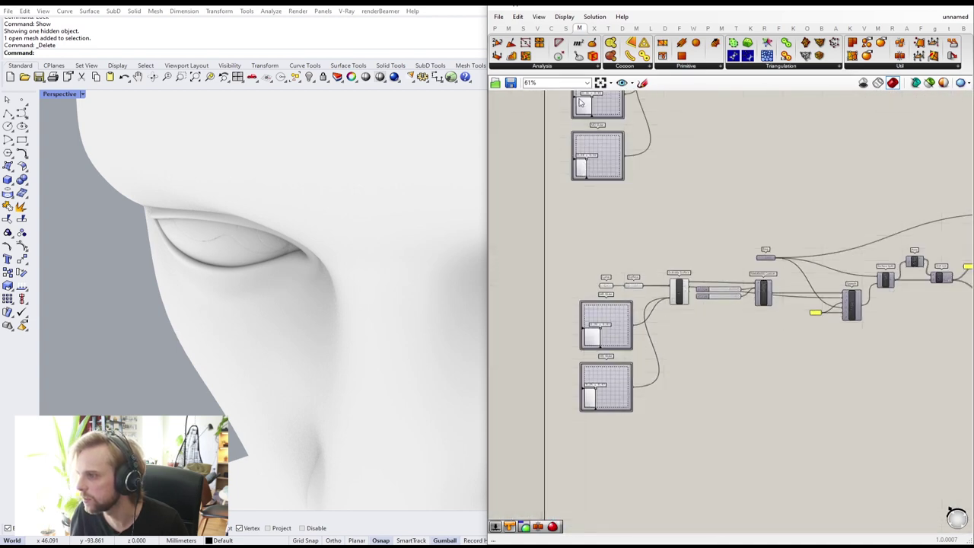
{"action": "scroll", "coordinate": [580, 102], "scroll_direction": "up", "scroll_amount": 6}
{"action": "scroll", "coordinate": [592, 263], "scroll_direction": "down", "scroll_amount": 4}
{"action": "right_click_drag", "start_coordinate": [644, 370], "coordinate": [638, 157]}
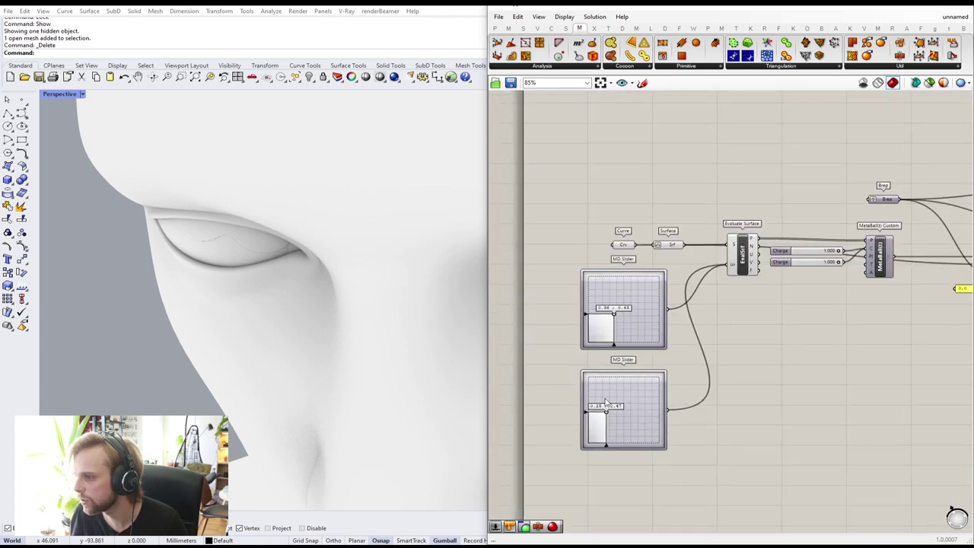
{"action": "scroll", "coordinate": [601, 421], "scroll_direction": "up", "scroll_amount": 9}
{"action": "right_click_drag", "start_coordinate": [600, 429], "coordinate": [602, 351]}
{"action": "scroll", "coordinate": [631, 319], "scroll_direction": "up", "scroll_amount": 3}
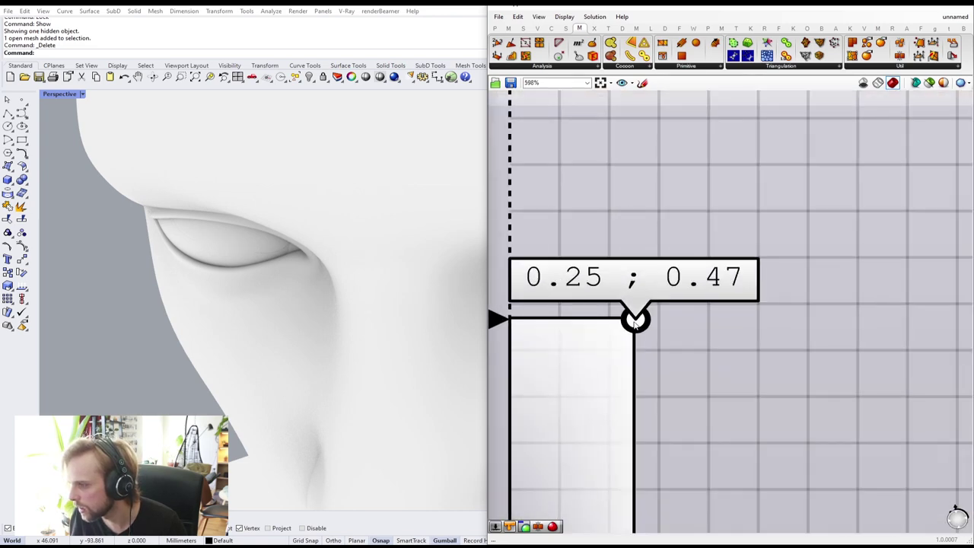
{"action": "left_click_drag", "start_coordinate": [633, 320], "coordinate": [630, 344]}
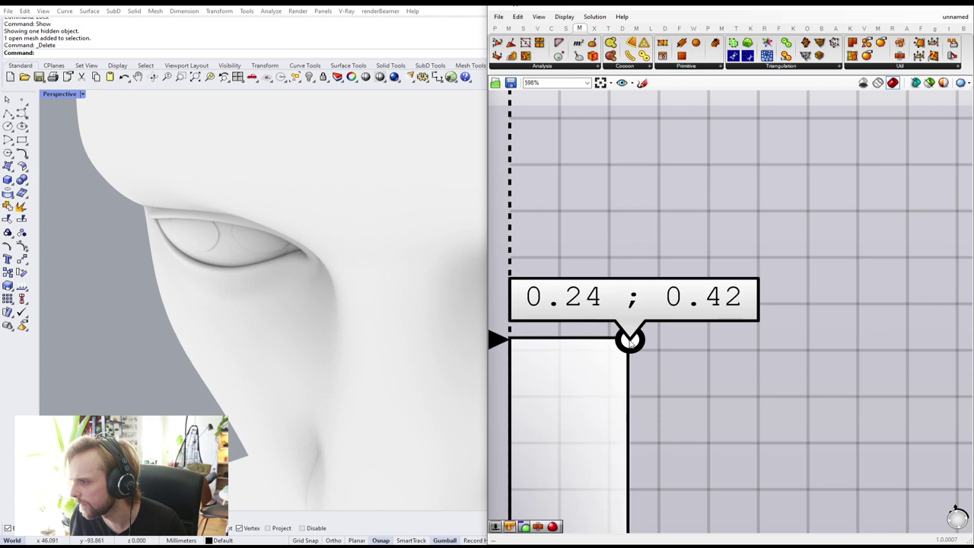
- Adjust the upper MD Slider of the same Evaluate Surface component to 0.34 ; 0.39
{"action": "right_click_drag", "start_coordinate": [253, 287], "coordinate": [289, 263]}
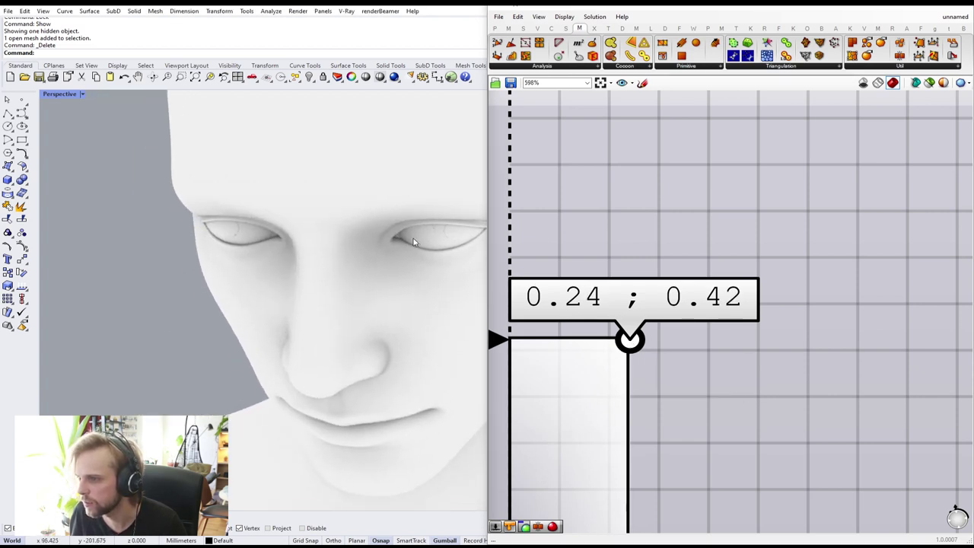
{"action": "scroll", "coordinate": [631, 180], "scroll_direction": "down", "scroll_amount": 5}
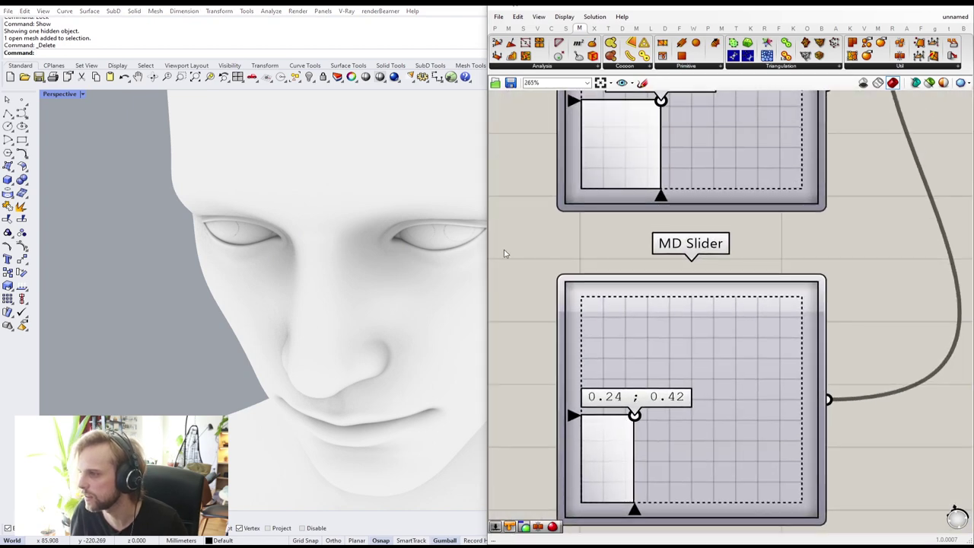
{"action": "scroll", "coordinate": [576, 307], "scroll_direction": "up", "scroll_amount": 3}
{"action": "scroll", "coordinate": [576, 306], "scroll_direction": "up", "scroll_amount": 3}
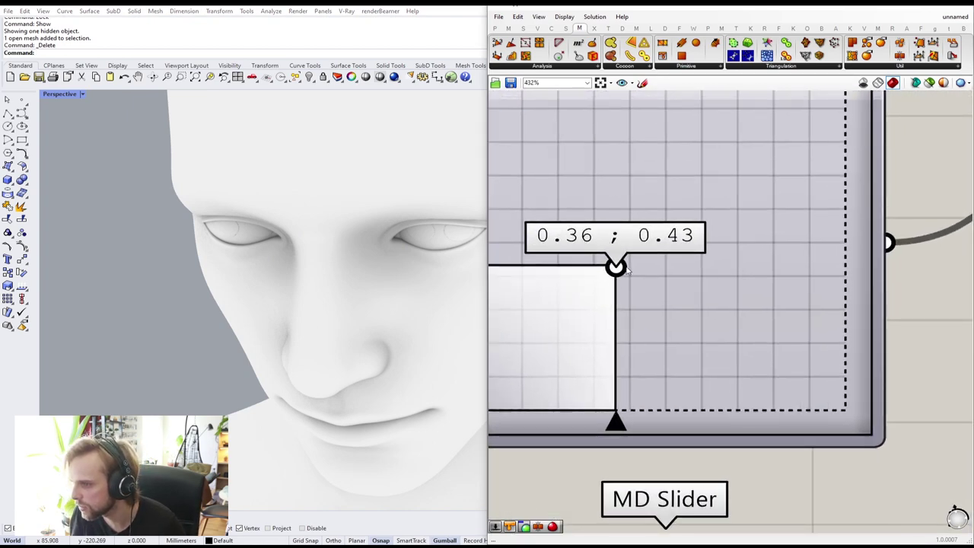
{"action": "left_click_drag", "start_coordinate": [642, 249], "coordinate": [611, 287]}
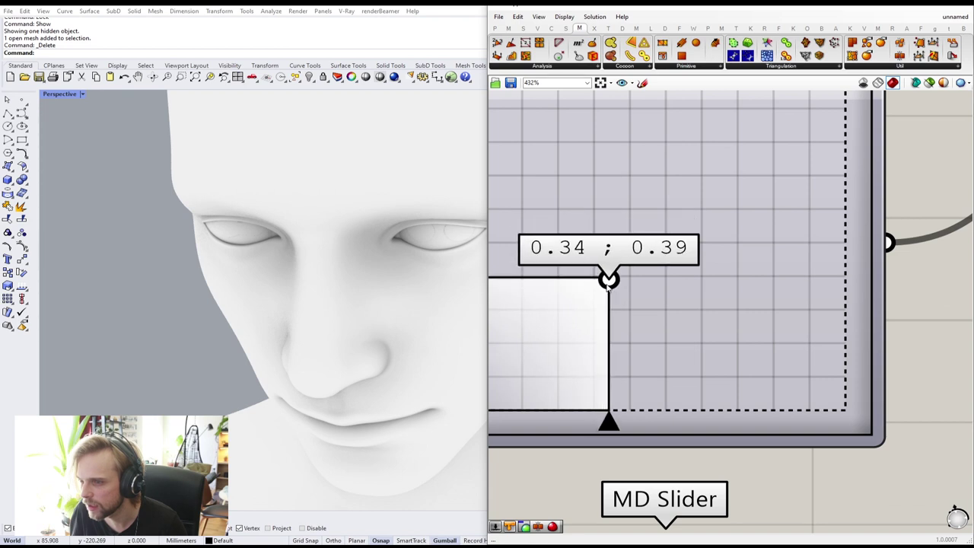
- Check the curves on both eyeballs and put the Grasshopper window away to reveal the full Rhino viewport
{"action": "scroll", "coordinate": [226, 234], "scroll_direction": "up", "scroll_amount": 5}
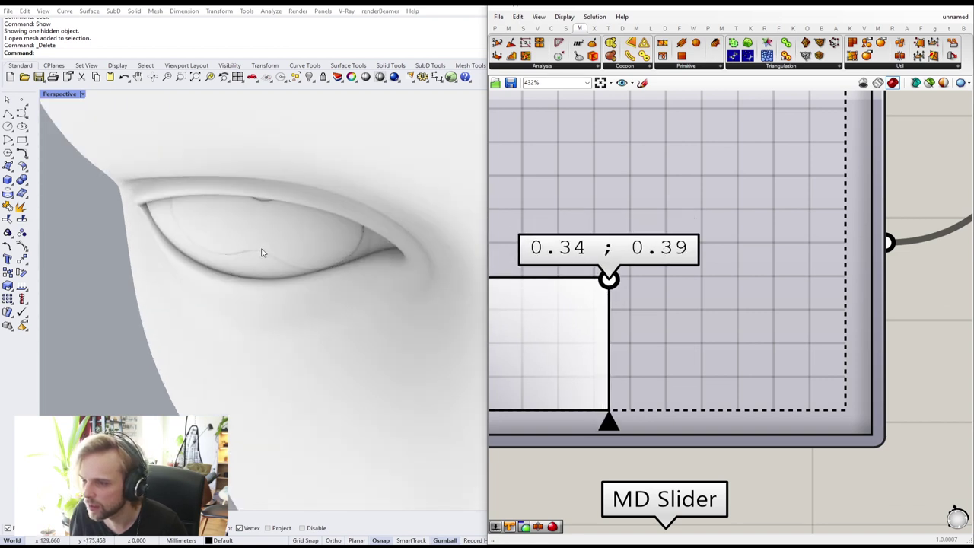
{"action": "scroll", "coordinate": [255, 243], "scroll_direction": "down", "scroll_amount": 6}
{"action": "scroll", "coordinate": [689, 282], "scroll_direction": "down", "scroll_amount": 5}
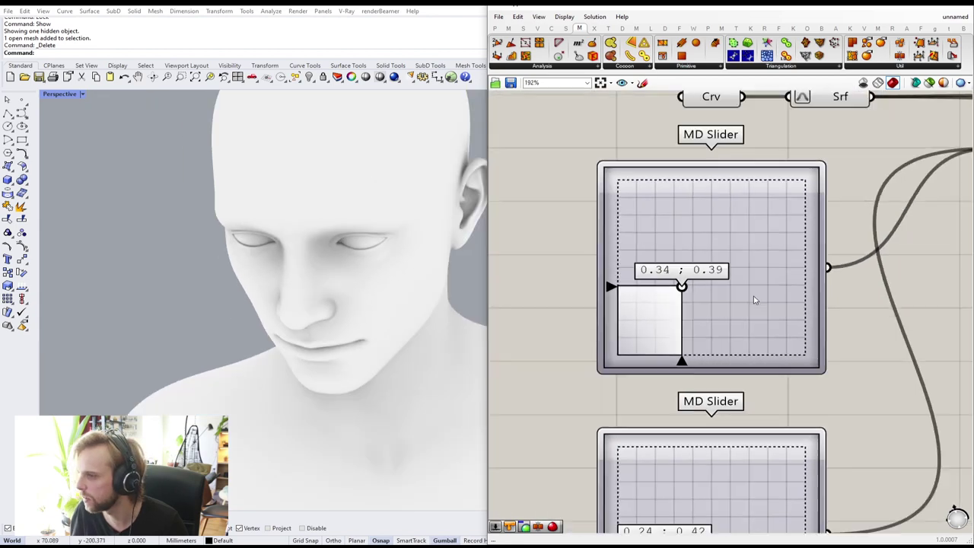
{"action": "scroll", "coordinate": [354, 261], "scroll_direction": "up", "scroll_amount": 5}
{"action": "scroll", "coordinate": [352, 263], "scroll_direction": "down", "scroll_amount": 4}
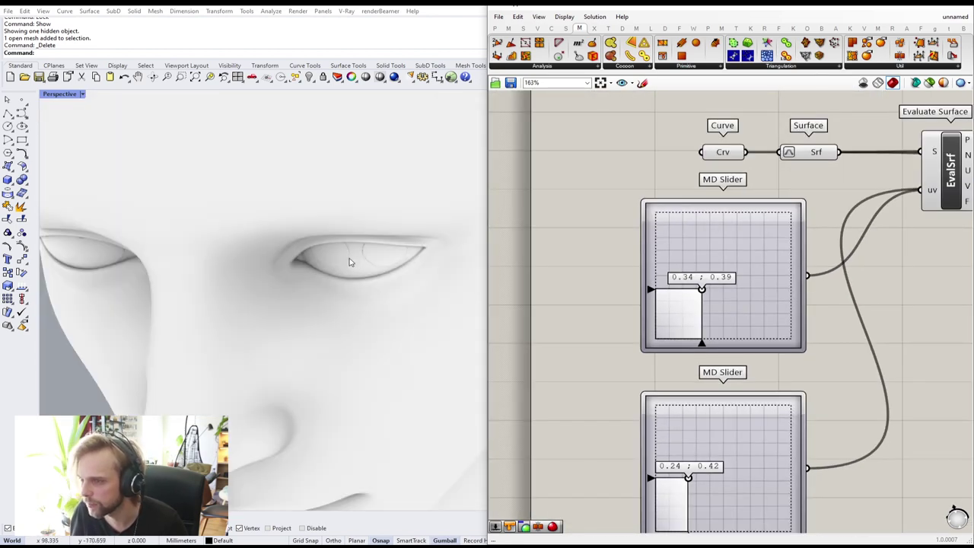
{"action": "scroll", "coordinate": [700, 219], "scroll_direction": "down", "scroll_amount": 8}
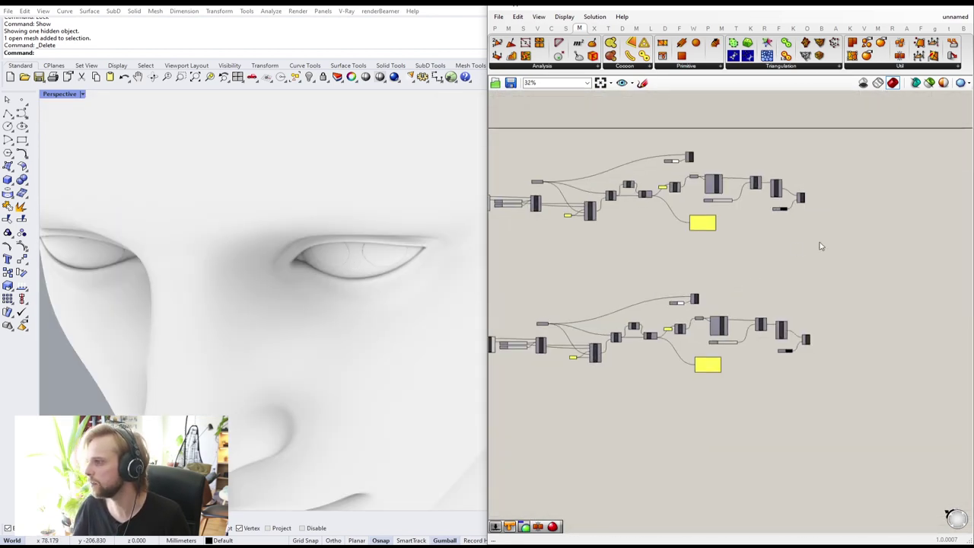
{"action": "left_click", "coordinate": [913, 8]}
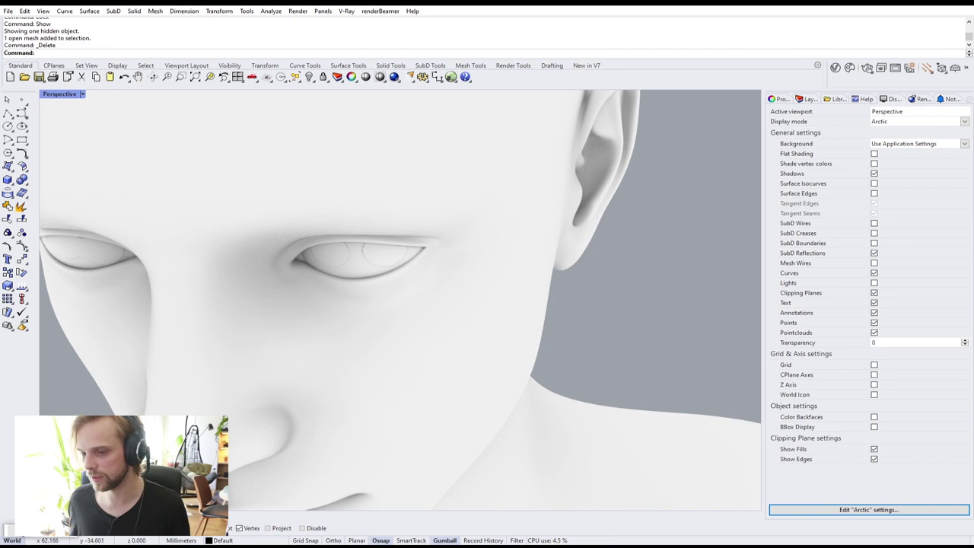
{"action": "scroll", "coordinate": [542, 286], "scroll_direction": "down", "scroll_amount": 5}
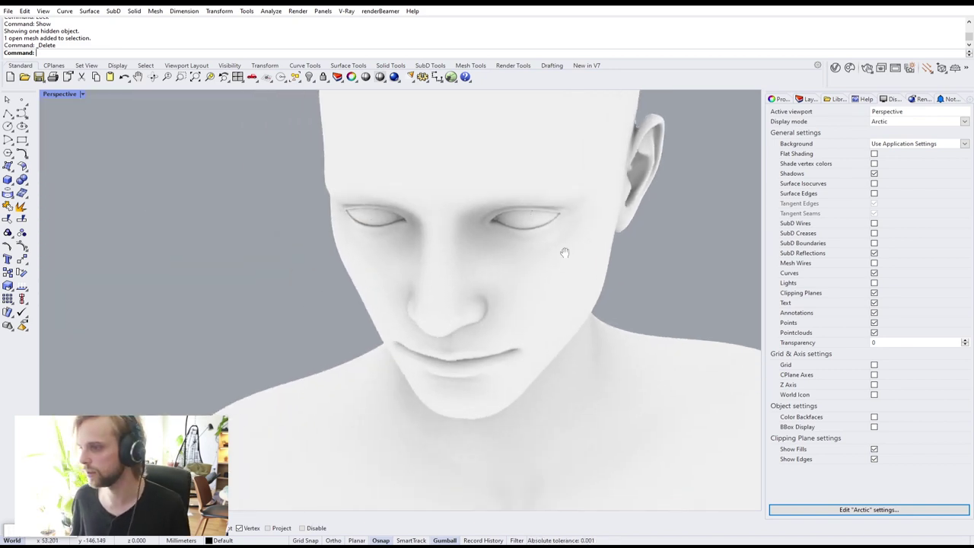
- Turn on the Eyelash surface layer to view the eyelash surfaces and hide the layer again
{"action": "left_click", "coordinate": [807, 99]}
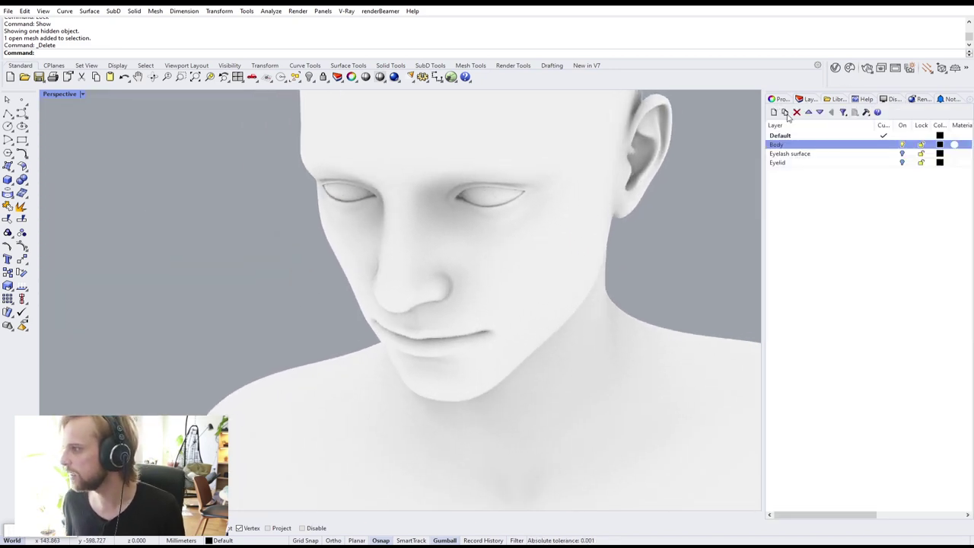
{"action": "left_click", "coordinate": [902, 153]}
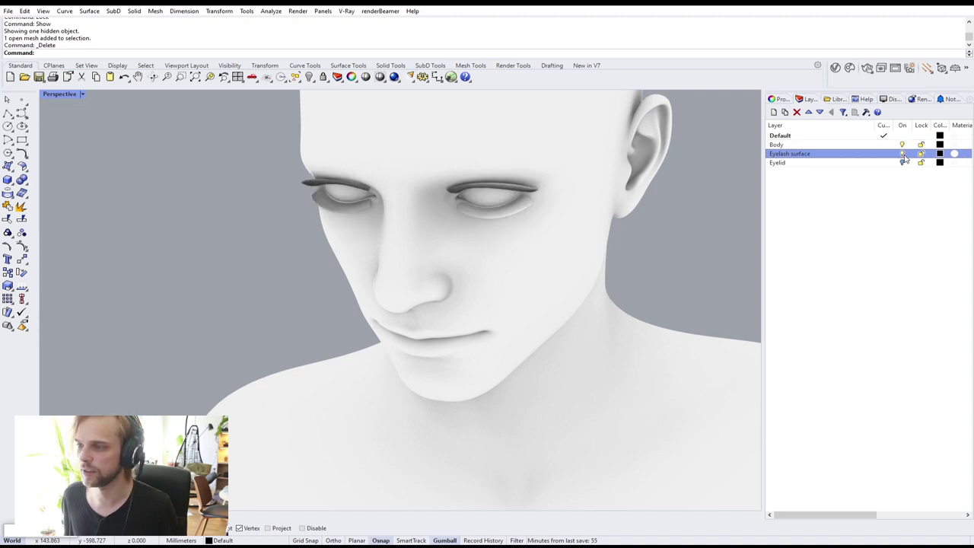
{"action": "left_click", "coordinate": [903, 155]}
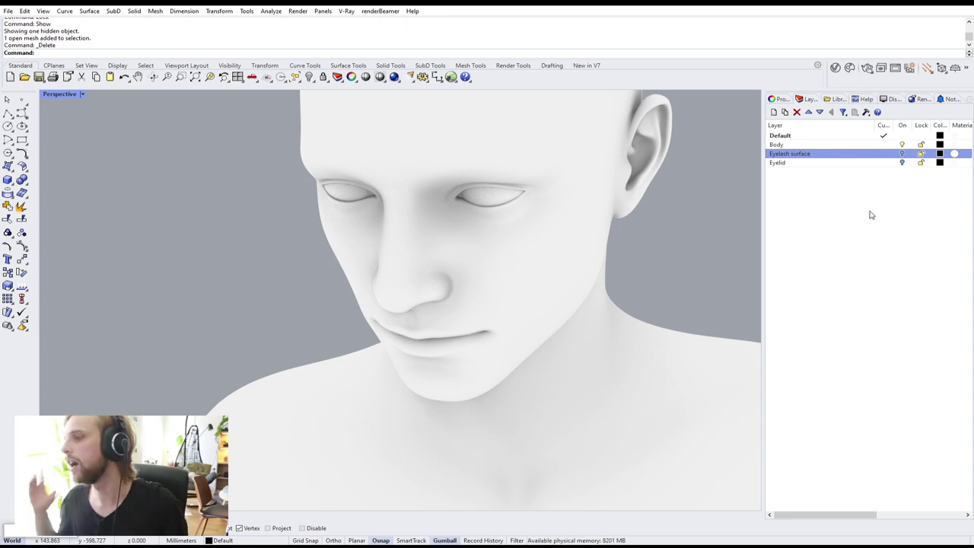
- Frame the face, enable Interactive mode in the V-Ray render settings and start rendering the Perspective view
{"action": "right_click_drag", "start_coordinate": [468, 139], "coordinate": [355, 140]}
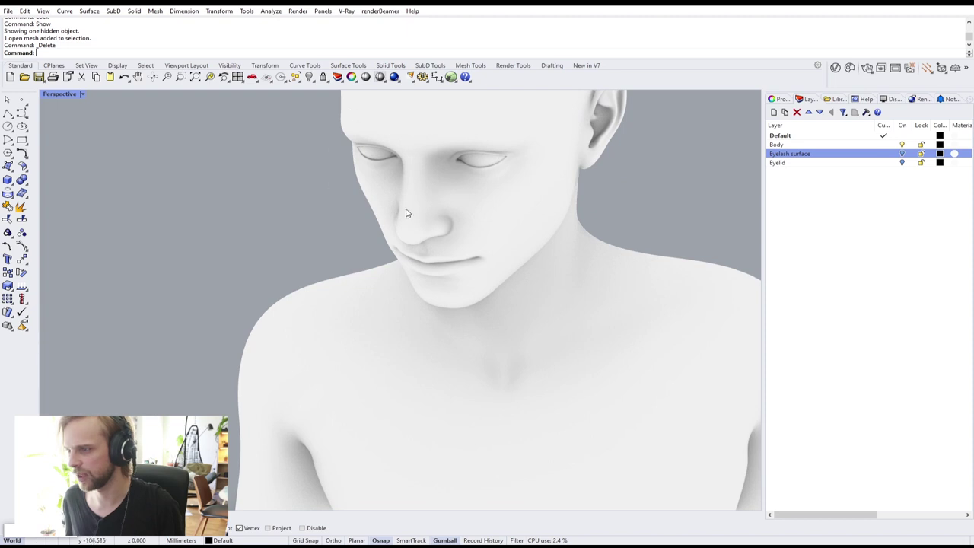
{"action": "right_click_drag", "start_coordinate": [521, 137], "coordinate": [524, 155]}
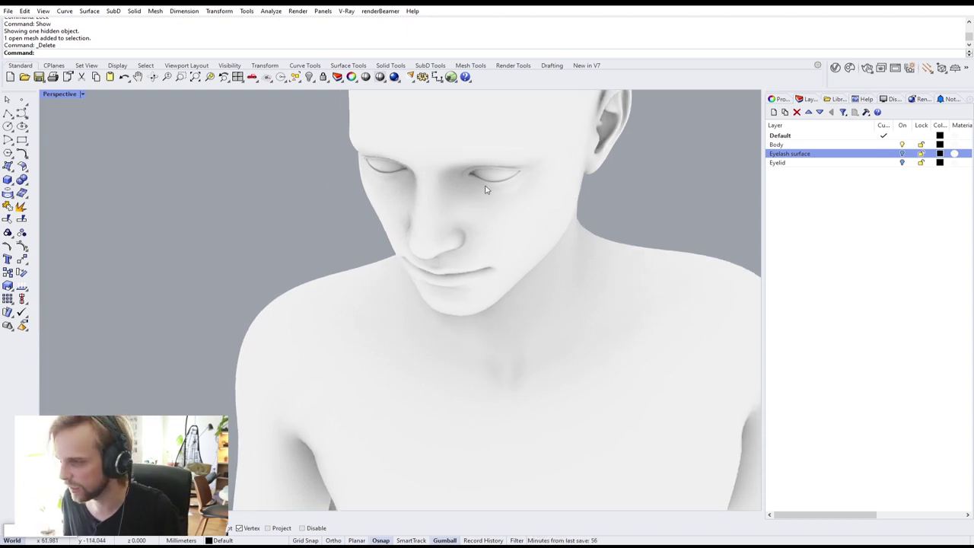
{"action": "scroll", "coordinate": [488, 190], "scroll_direction": "up", "scroll_amount": 4}
{"action": "right_click_drag", "start_coordinate": [467, 229], "coordinate": [436, 214]}
{"action": "scroll", "coordinate": [436, 213], "scroll_direction": "up", "scroll_amount": 2}
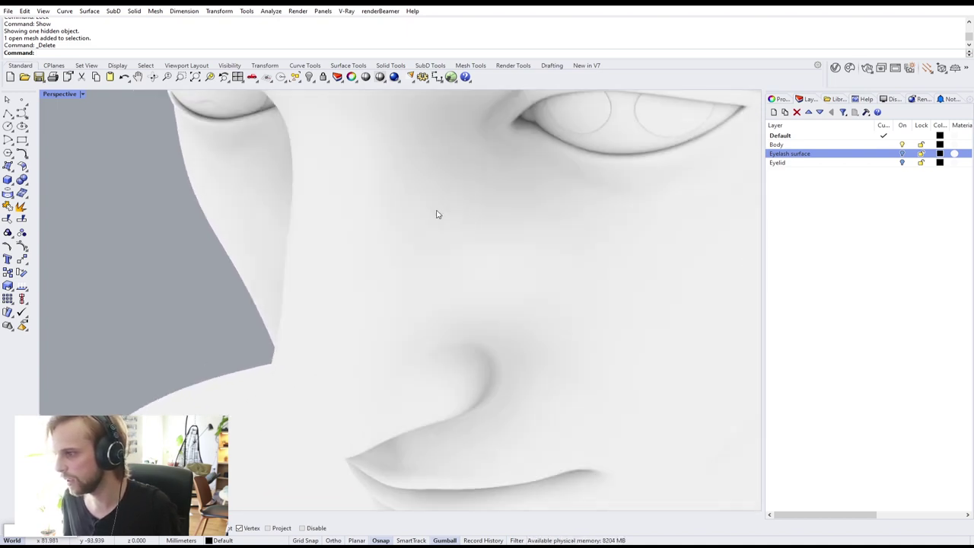
{"action": "left_click", "coordinate": [835, 68]}
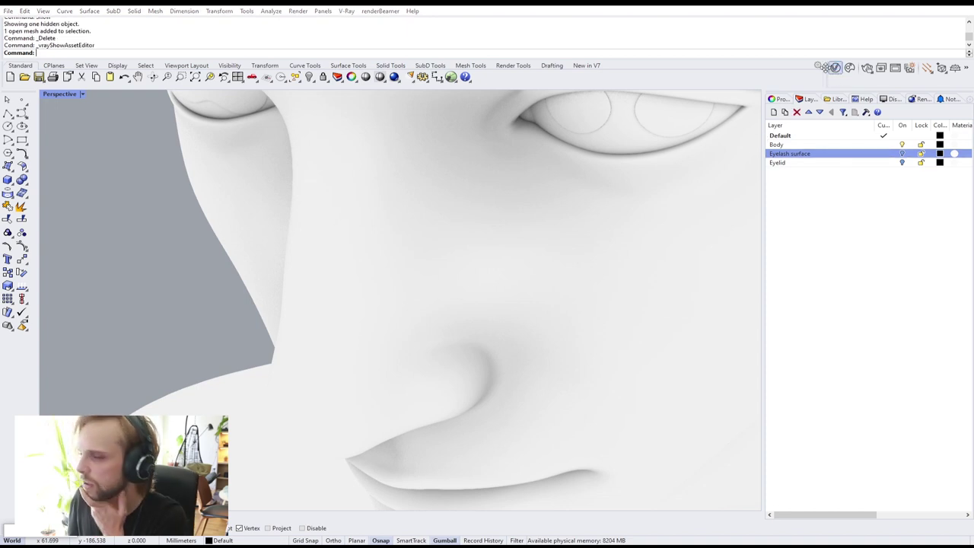
{"action": "left_click_drag", "start_coordinate": [449, 121], "coordinate": [224, 112]}
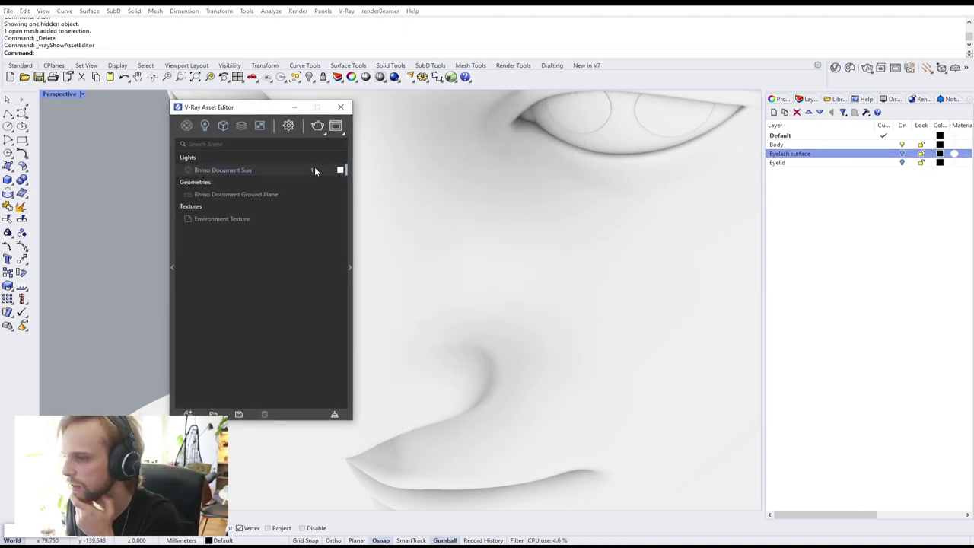
{"action": "left_click", "coordinate": [288, 126]}
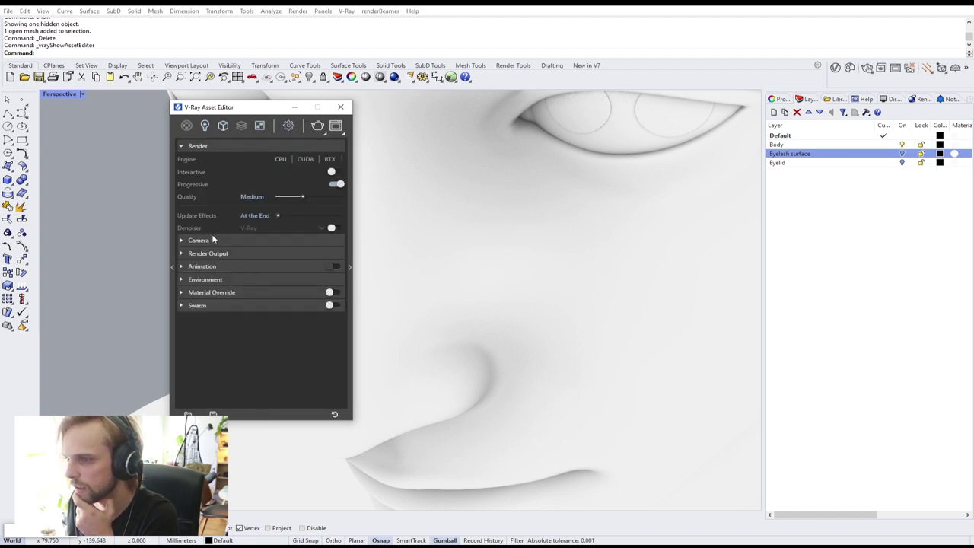
{"action": "left_click", "coordinate": [331, 172]}
{"action": "left_click", "coordinate": [317, 126]}
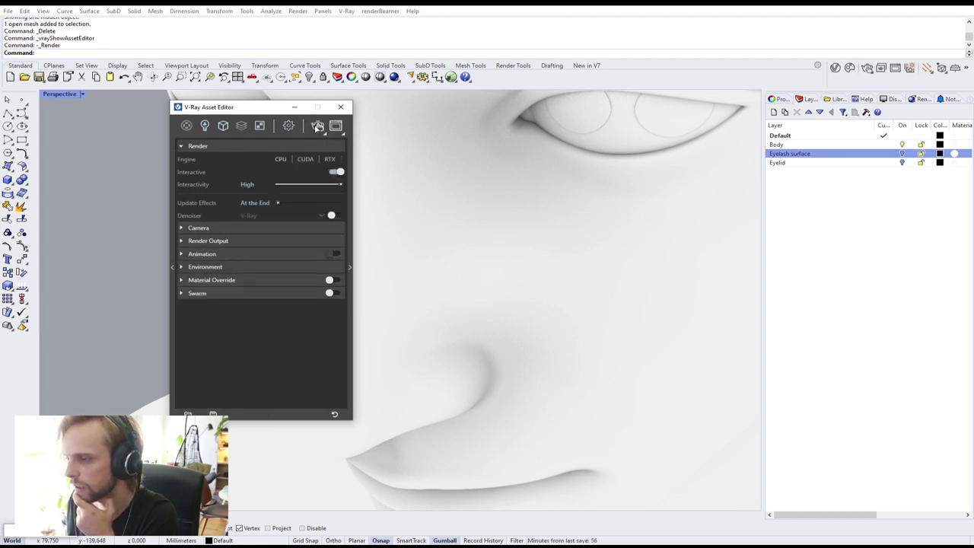
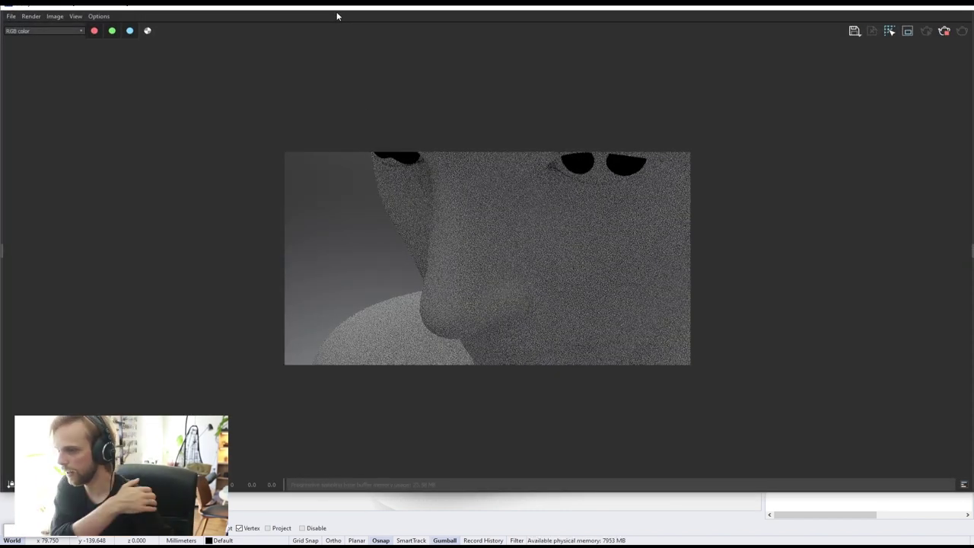
- Shrink the V-Ray Frame Buffer window and place it beside the visible part of the Perspective viewport
{"action": "left_click_drag", "start_coordinate": [337, 15], "coordinate": [342, 52]}
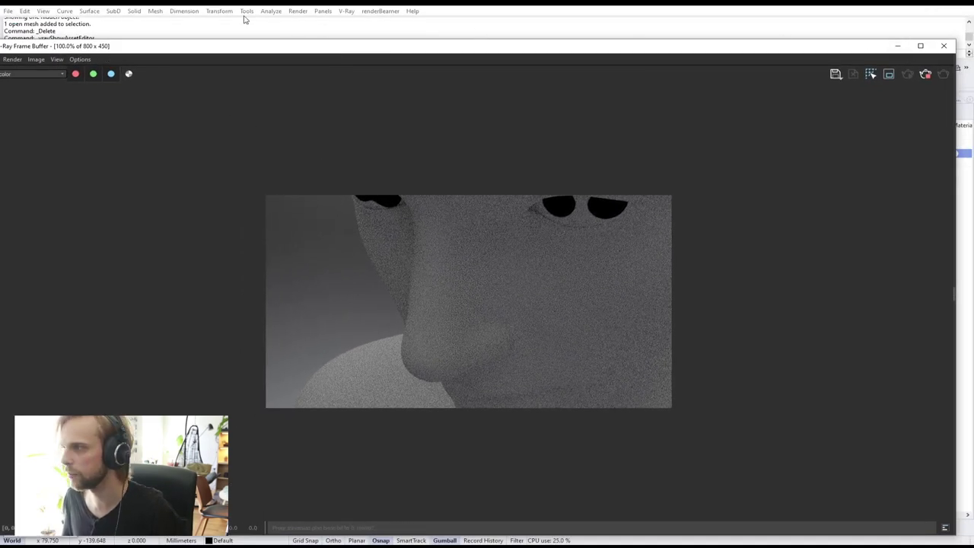
{"action": "left_click_drag", "start_coordinate": [263, 49], "coordinate": [405, 42]}
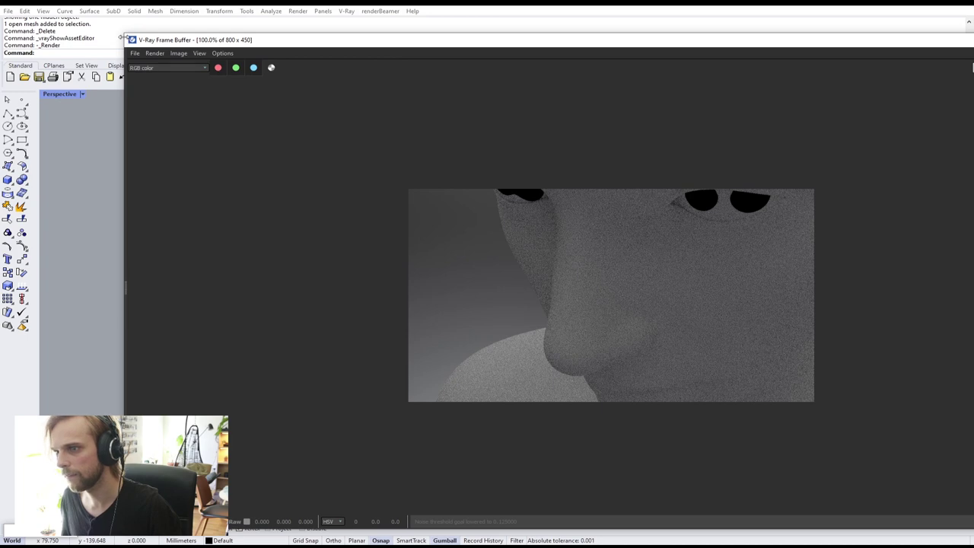
{"action": "left_click_drag", "start_coordinate": [123, 34], "coordinate": [87, 105]}
- Try a camera lens length of 90 mm for the Perspective viewport and settle on 70 mm
{"action": "scroll", "coordinate": [535, 246], "scroll_direction": "down", "scroll_amount": 3}
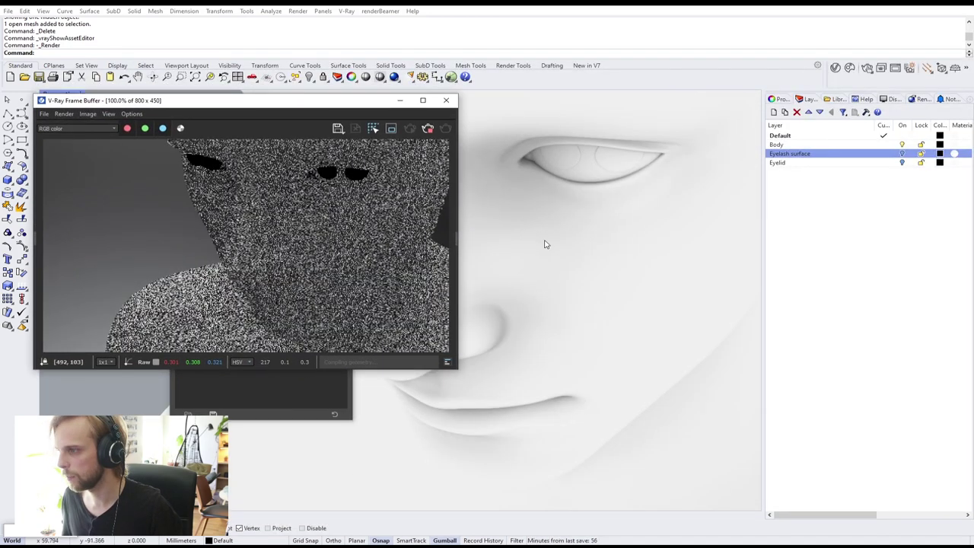
{"action": "scroll", "coordinate": [547, 251], "scroll_direction": "up", "scroll_amount": 4}
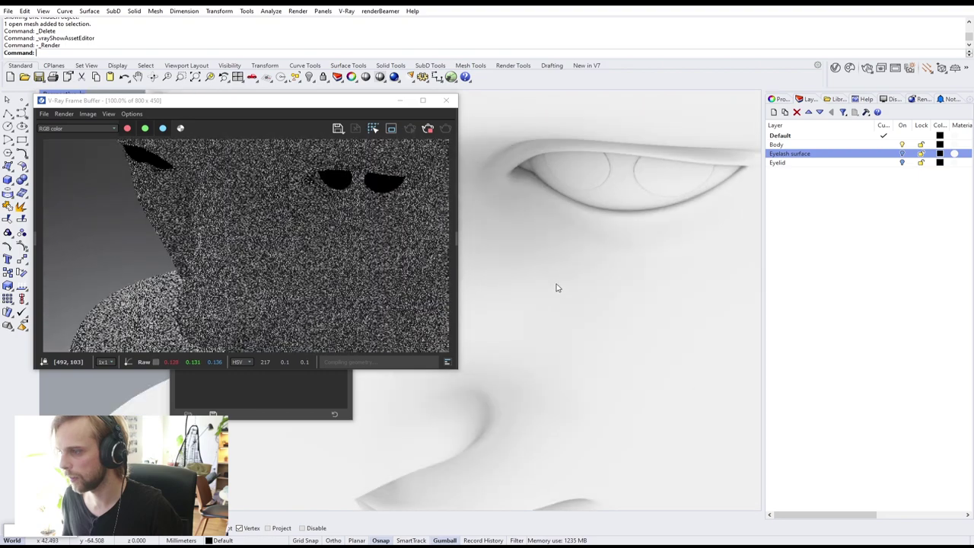
{"action": "scroll", "coordinate": [567, 278], "scroll_direction": "down", "scroll_amount": 2}
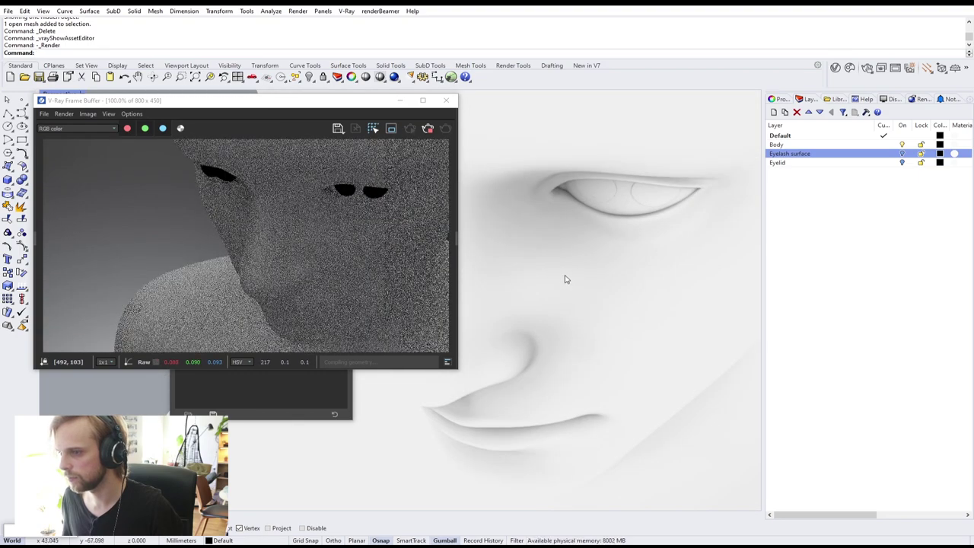
{"action": "scroll", "coordinate": [548, 272], "scroll_direction": "down", "scroll_amount": 2}
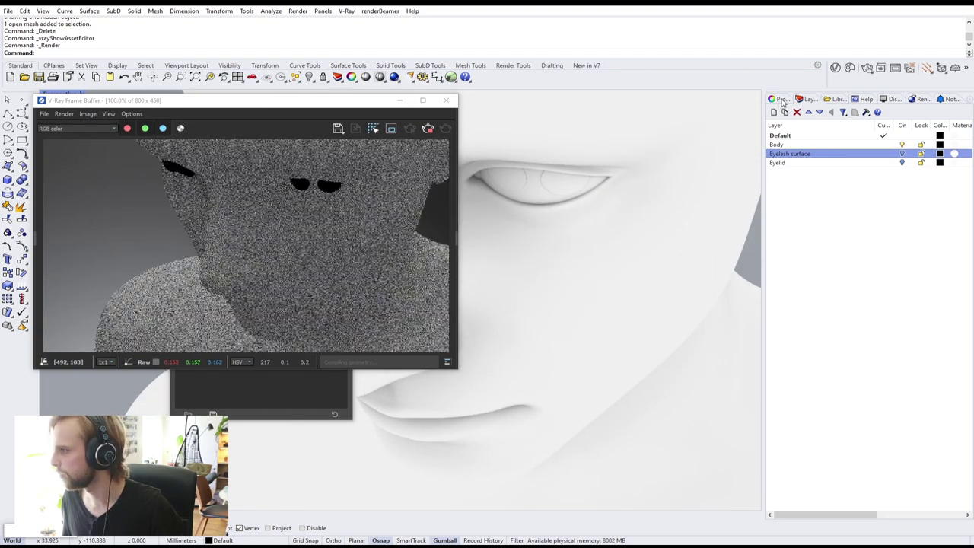
{"action": "left_click", "coordinate": [778, 100]}
{"action": "left_click", "coordinate": [776, 112]}
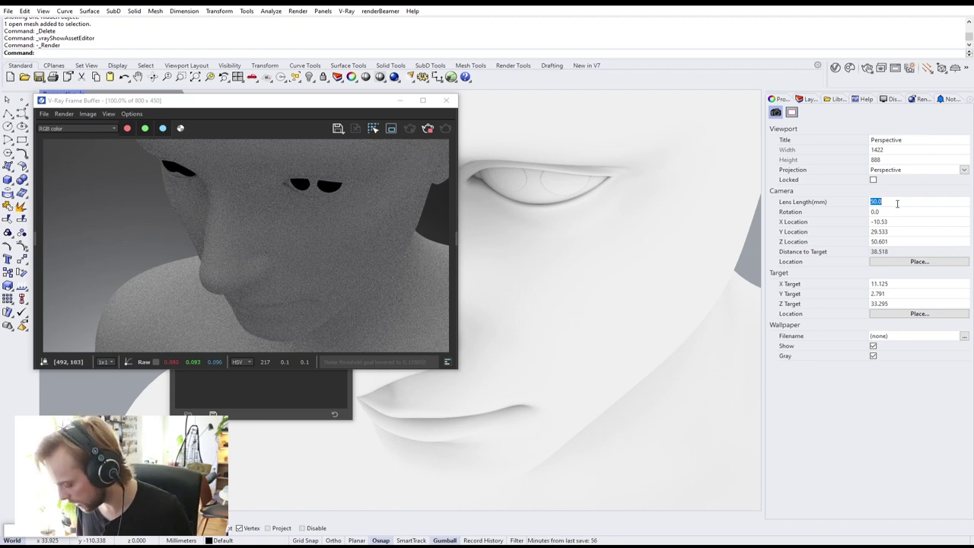
{"action": "type", "text": "90"}
{"action": "key", "text": "Return"}
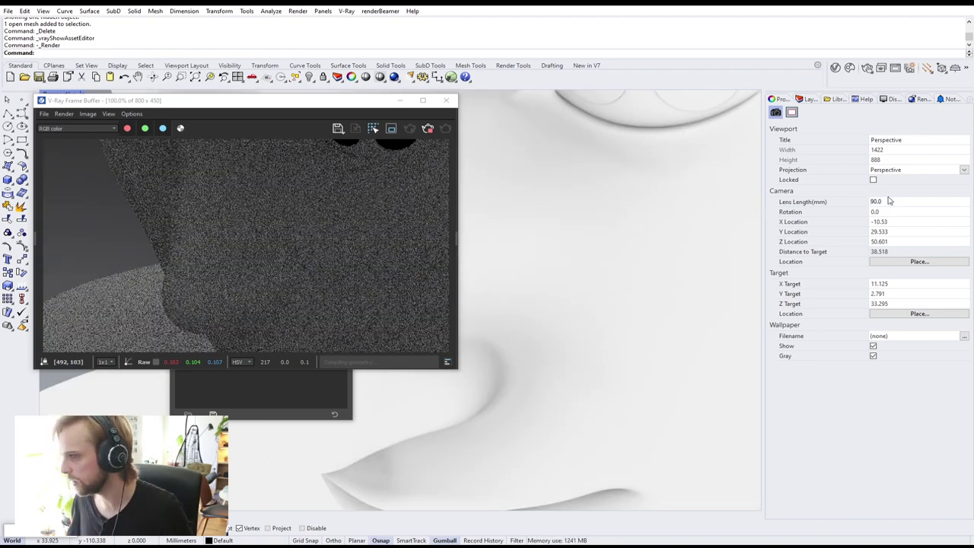
{"action": "type", "text": "7"}
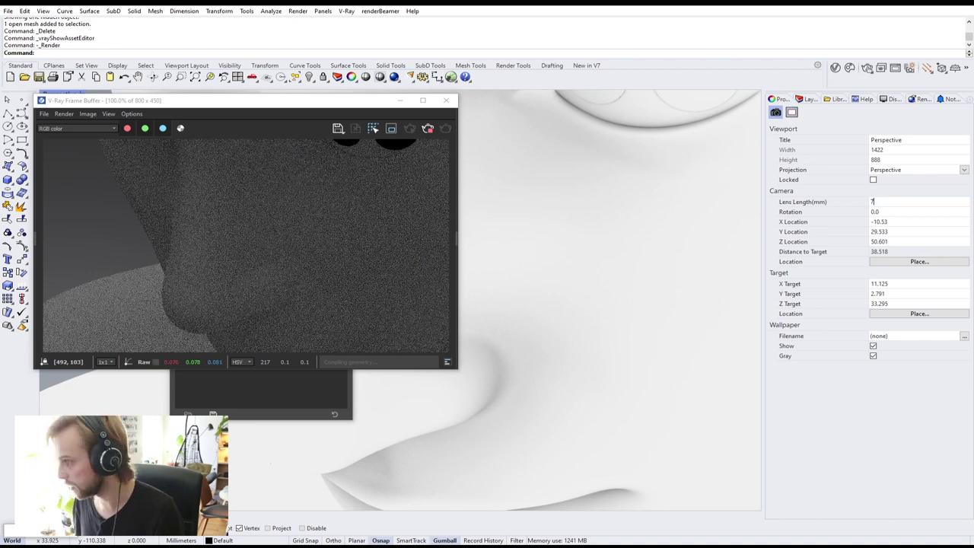
{"action": "type", "text": "0"}
{"action": "key", "text": "Return"}
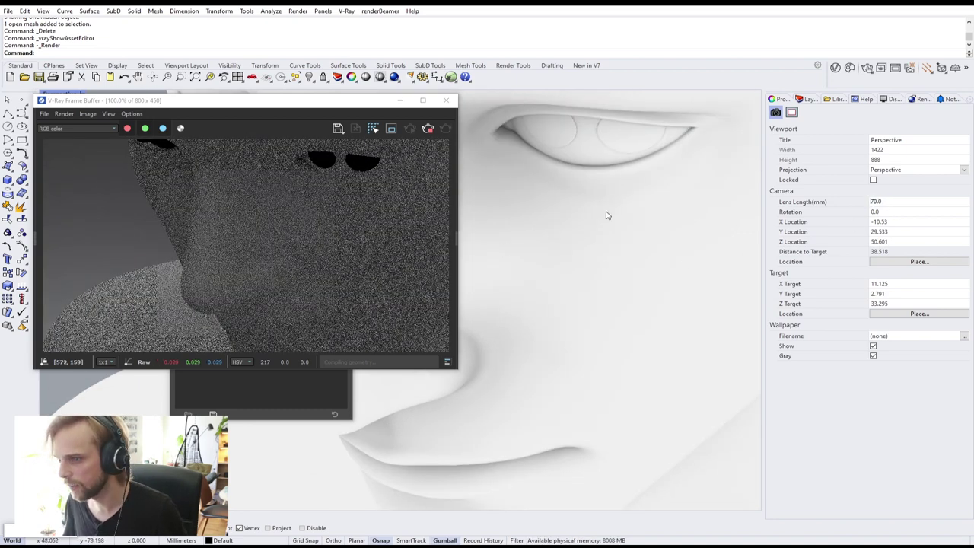
- Move the V-Ray Frame Buffer away from the viewport's title and switch from the Perspective view to a maximized Top view
{"action": "scroll", "coordinate": [600, 223], "scroll_direction": "down", "scroll_amount": 3}
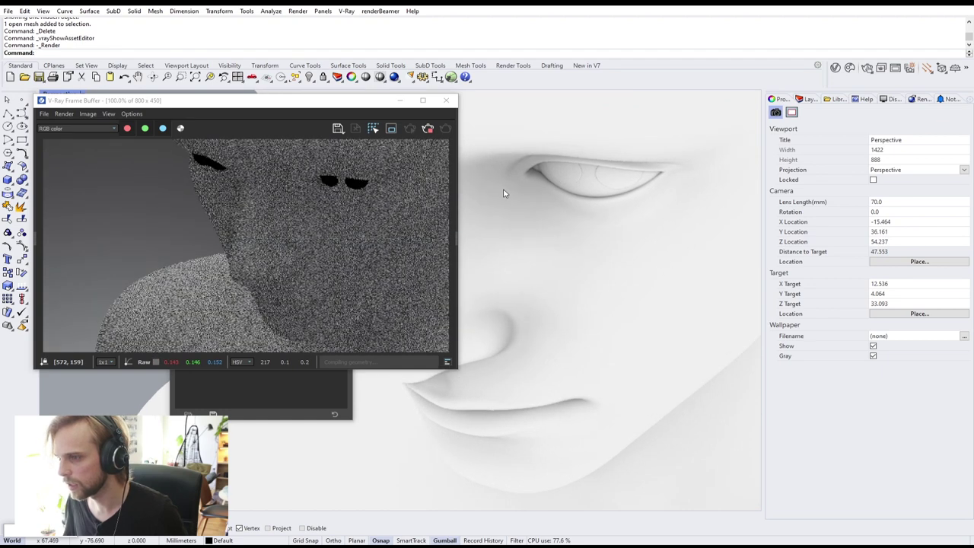
{"action": "left_click_drag", "start_coordinate": [315, 107], "coordinate": [748, 173]}
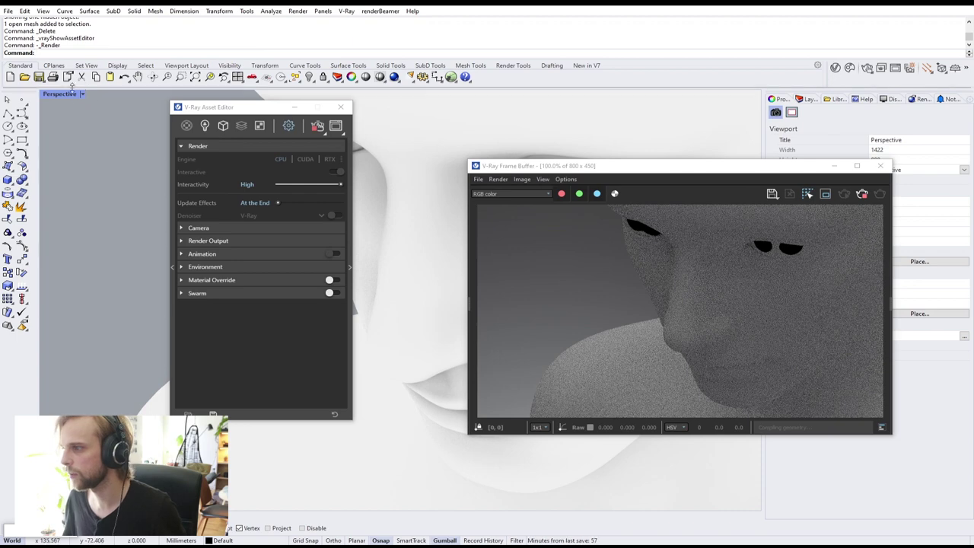
{"action": "double_click", "coordinate": [61, 94]}
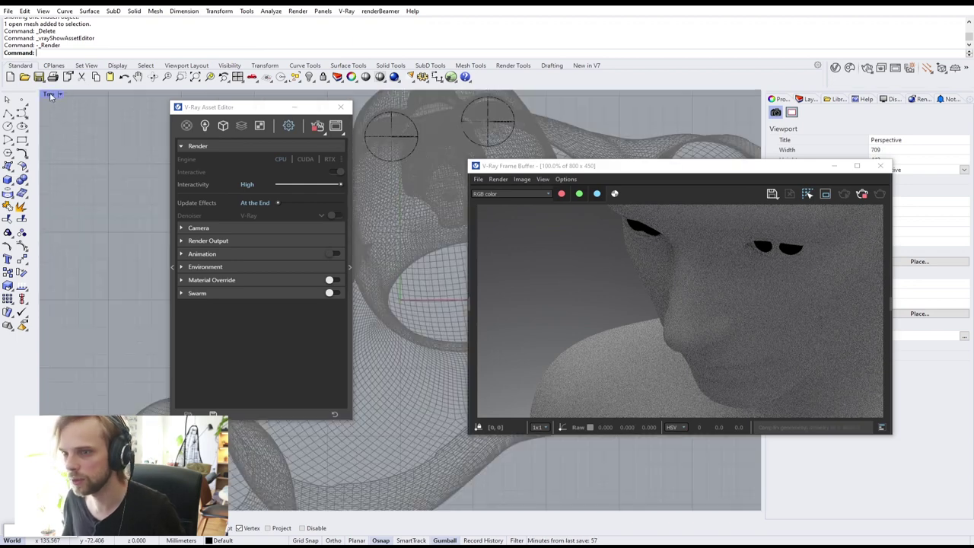
{"action": "double_click", "coordinate": [53, 94]}
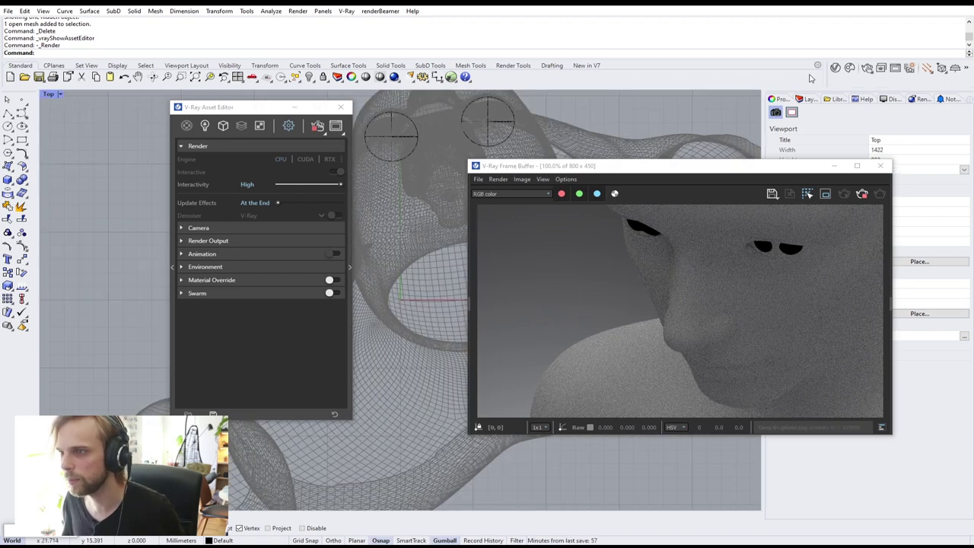
- Add a directional light in the Top view, diagonally ahead of the head and pointing back towards the figure
{"action": "left_click", "coordinate": [926, 68]}
{"action": "left_click", "coordinate": [166, 183]}
{"action": "scroll", "coordinate": [120, 184], "scroll_direction": "down", "scroll_amount": 5}
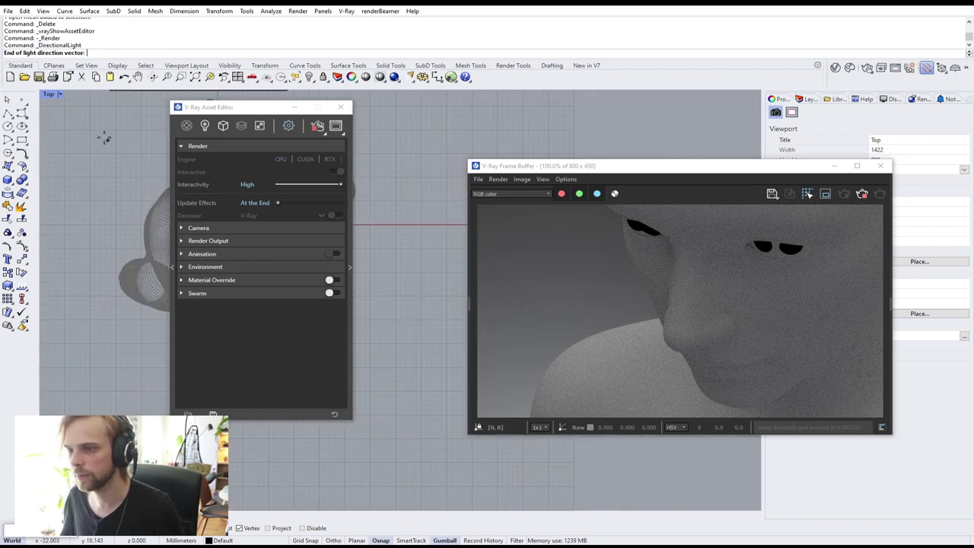
{"action": "left_click", "coordinate": [79, 108]}
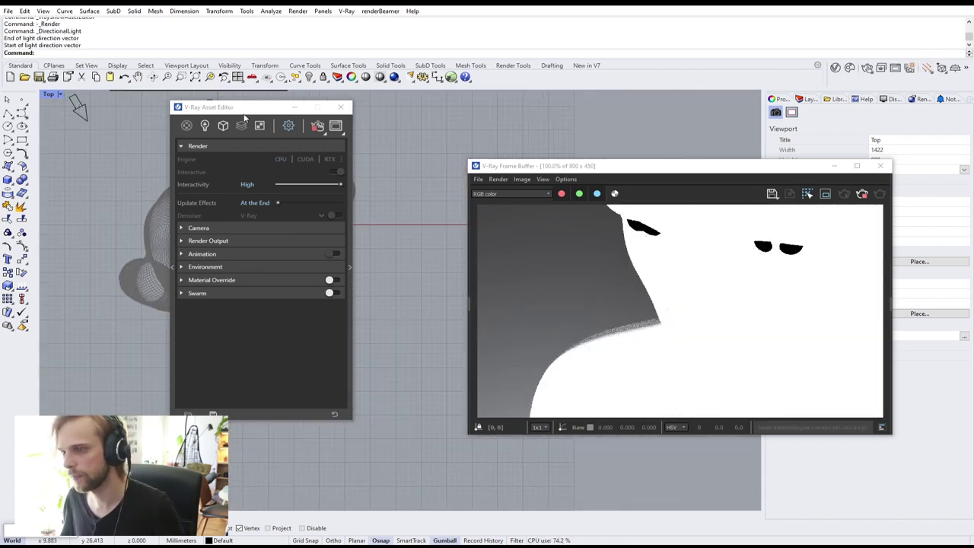
- Move the V-Ray Asset Editor off the model and delete the closed sphere mesh in front of the head
{"action": "left_click_drag", "start_coordinate": [245, 117], "coordinate": [524, 210]}
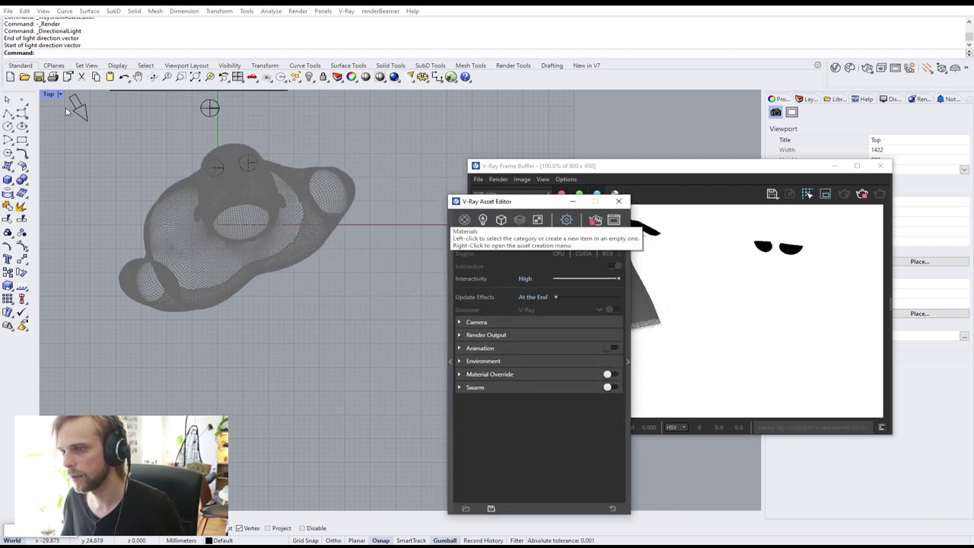
{"action": "left_click", "coordinate": [184, 116]}
{"action": "left_click", "coordinate": [204, 108]}
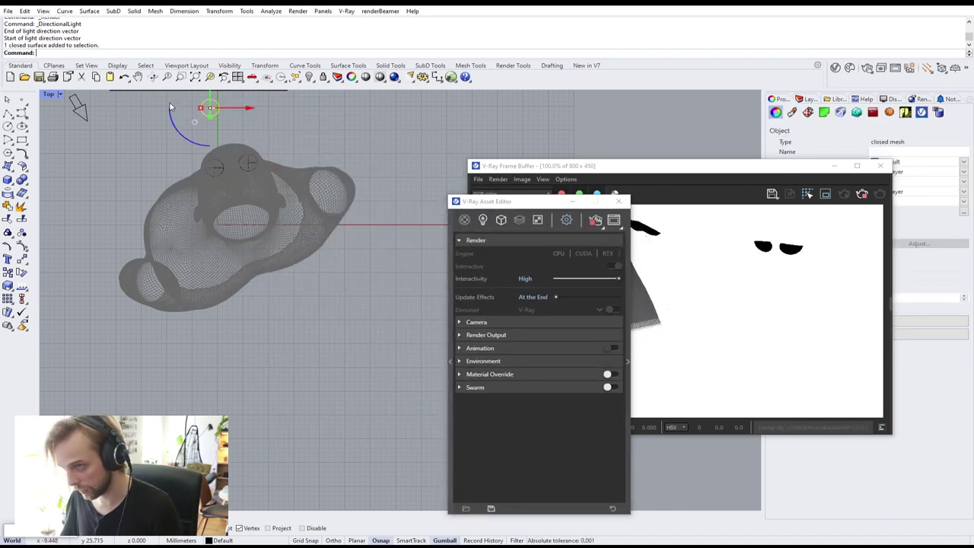
{"action": "key", "text": "Delete"}
- Restore the four-viewport layout and set the Front viewport to a Perspective view
{"action": "left_click", "coordinate": [79, 113]}
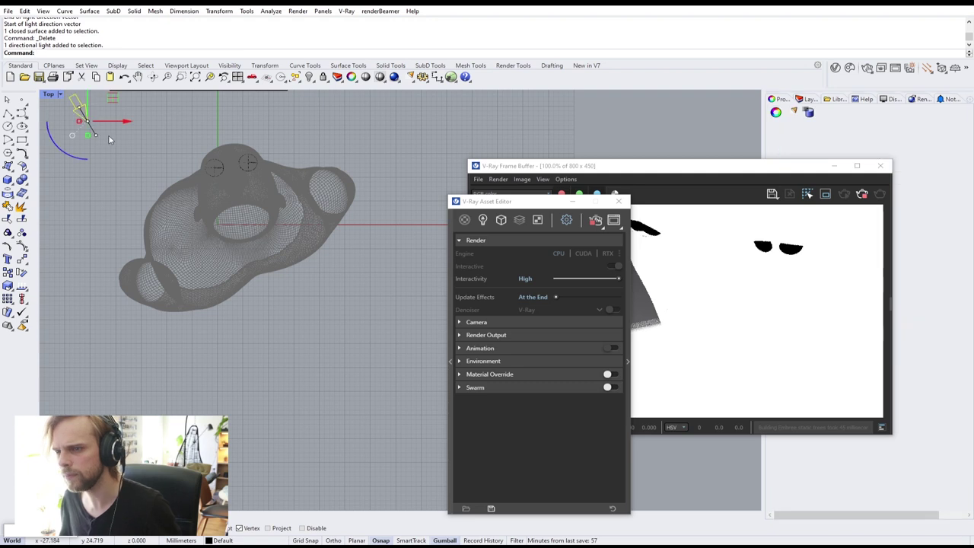
{"action": "right_click_drag", "start_coordinate": [111, 137], "coordinate": [173, 177]}
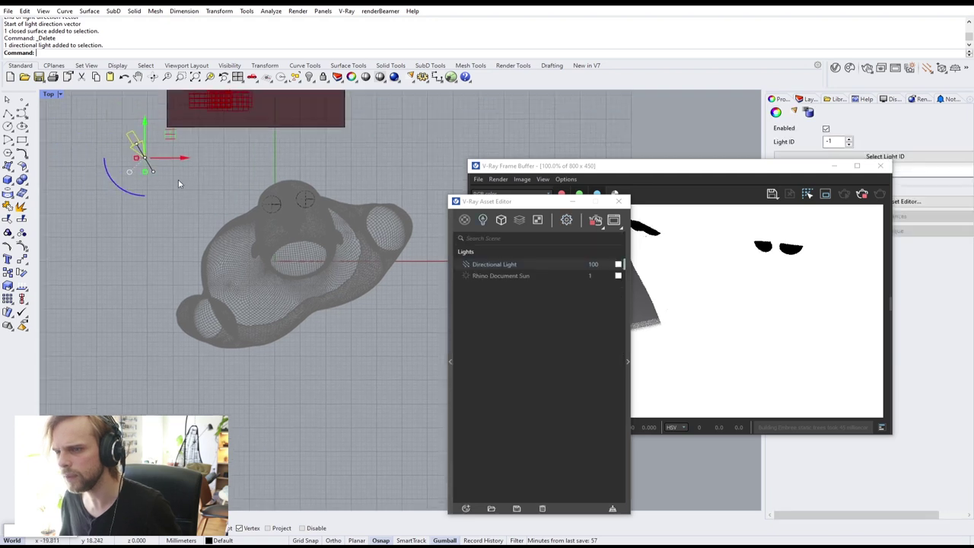
{"action": "left_click", "coordinate": [51, 93]}
{"action": "double_click", "coordinate": [51, 93]}
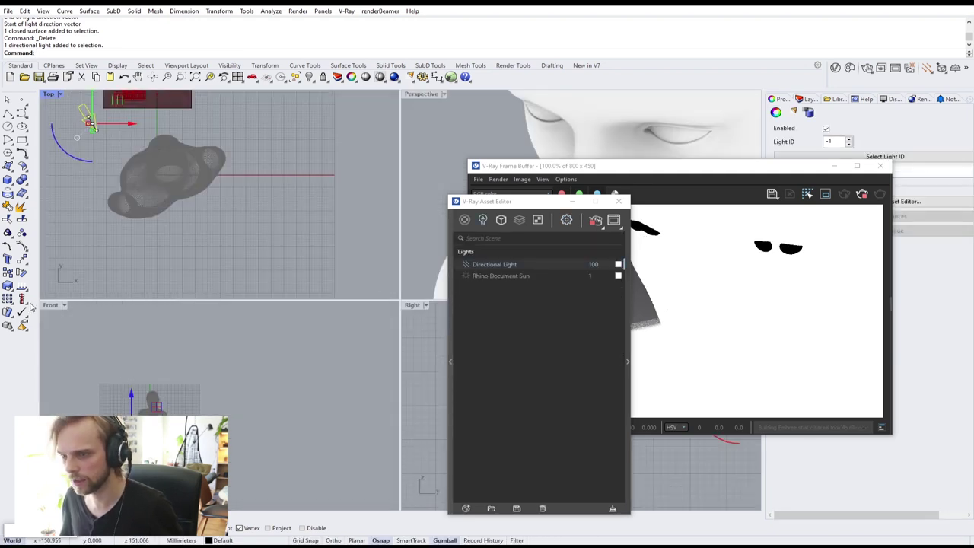
{"action": "left_click", "coordinate": [55, 298]}
{"action": "left_click", "coordinate": [52, 306]}
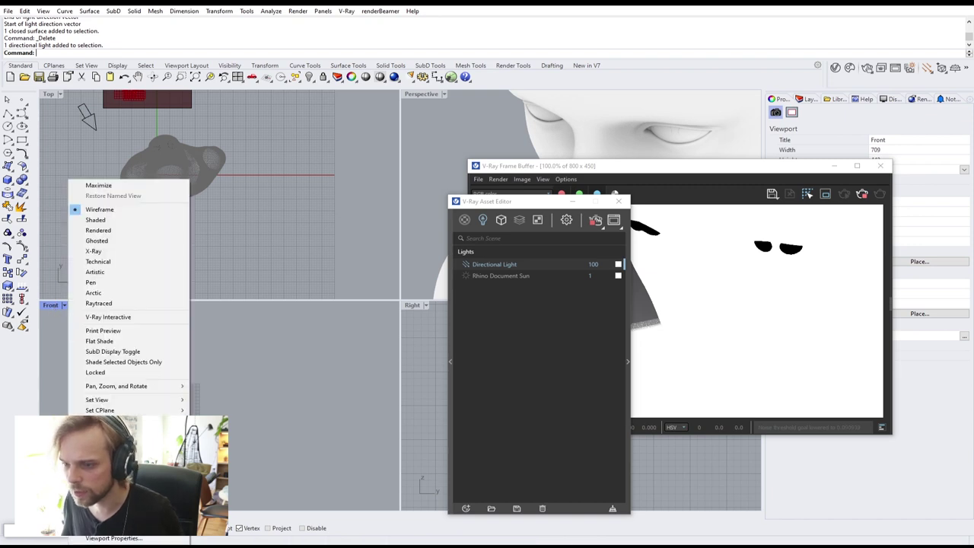
{"action": "mouse_move", "coordinate": [145, 399]}
{"action": "left_click", "coordinate": [256, 480]}
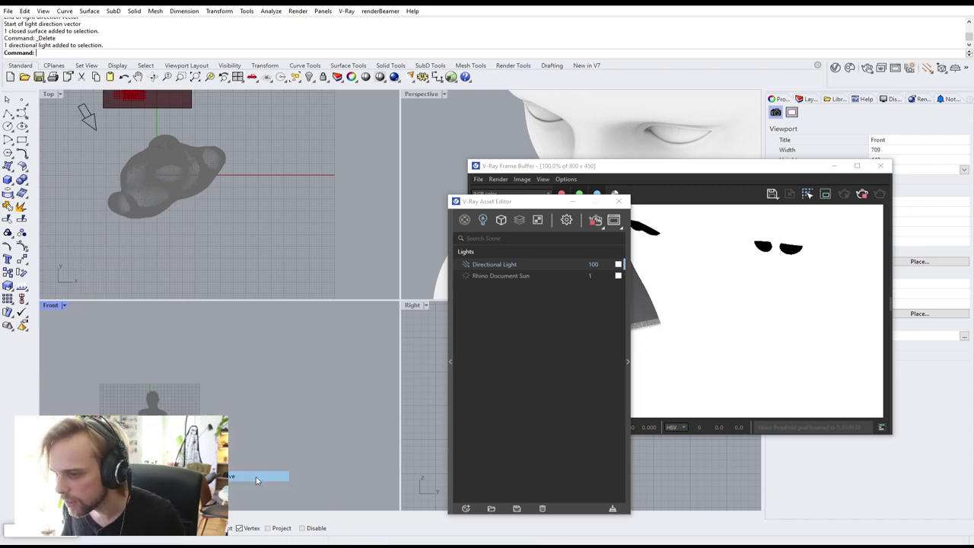
- Select the directional light together with its target, location and dolly points in the new Perspective viewport
{"action": "right_click_drag", "start_coordinate": [181, 401], "coordinate": [261, 428]}
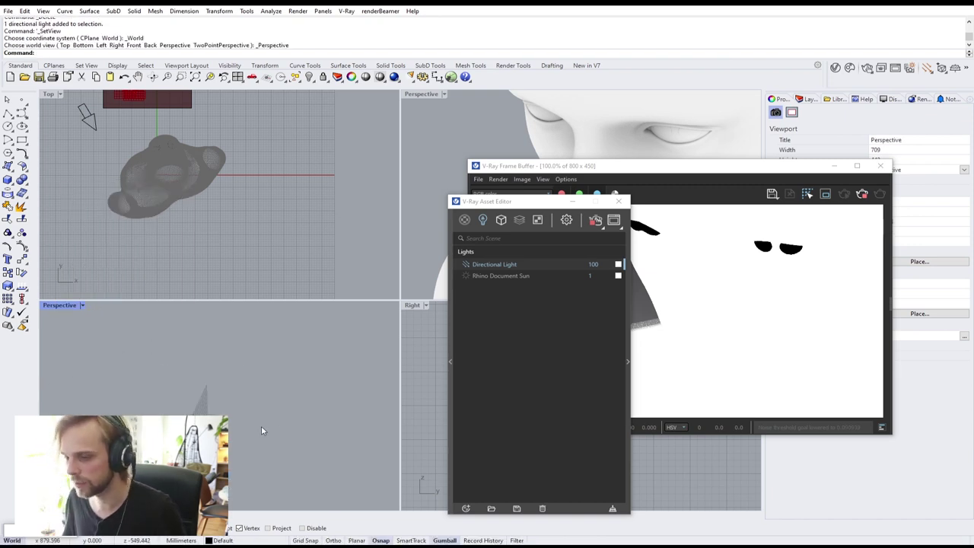
{"action": "scroll", "coordinate": [261, 431], "scroll_direction": "down", "scroll_amount": 5}
{"action": "scroll", "coordinate": [163, 350], "scroll_direction": "up", "scroll_amount": 4}
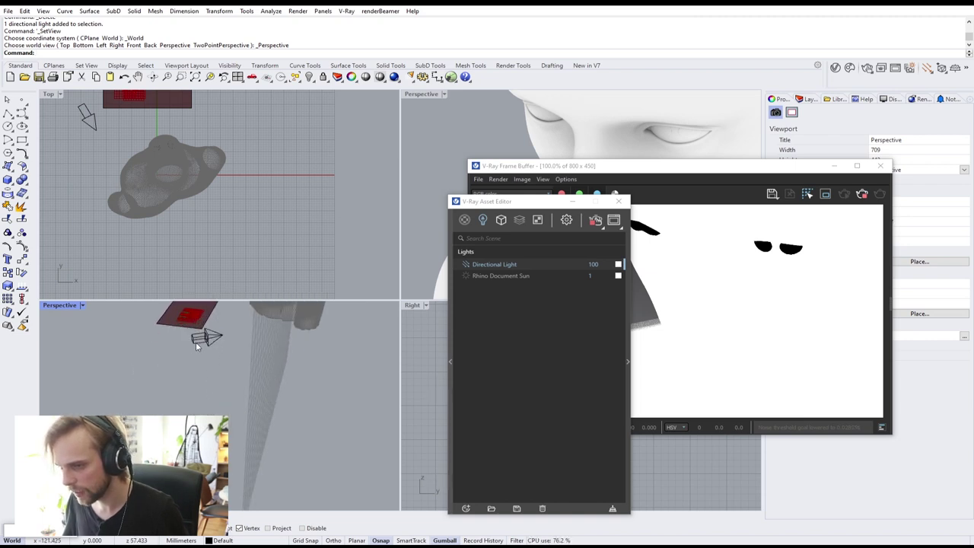
{"action": "left_click", "coordinate": [196, 344]}
{"action": "right_click_drag", "start_coordinate": [200, 344], "coordinate": [221, 426]}
{"action": "scroll", "coordinate": [206, 433], "scroll_direction": "up", "scroll_amount": 4}
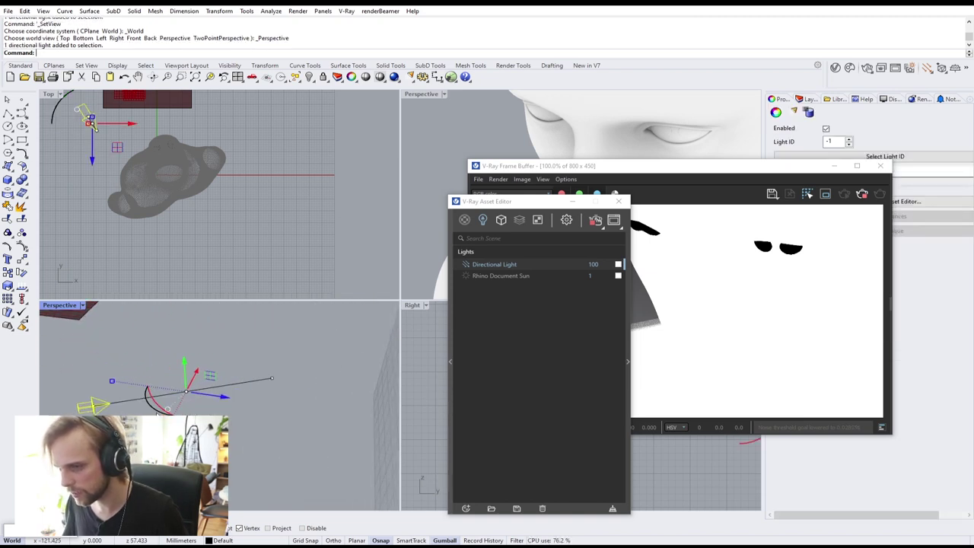
{"action": "left_click", "coordinate": [95, 409]}
{"action": "scroll", "coordinate": [95, 403], "scroll_direction": "down", "scroll_amount": 5}
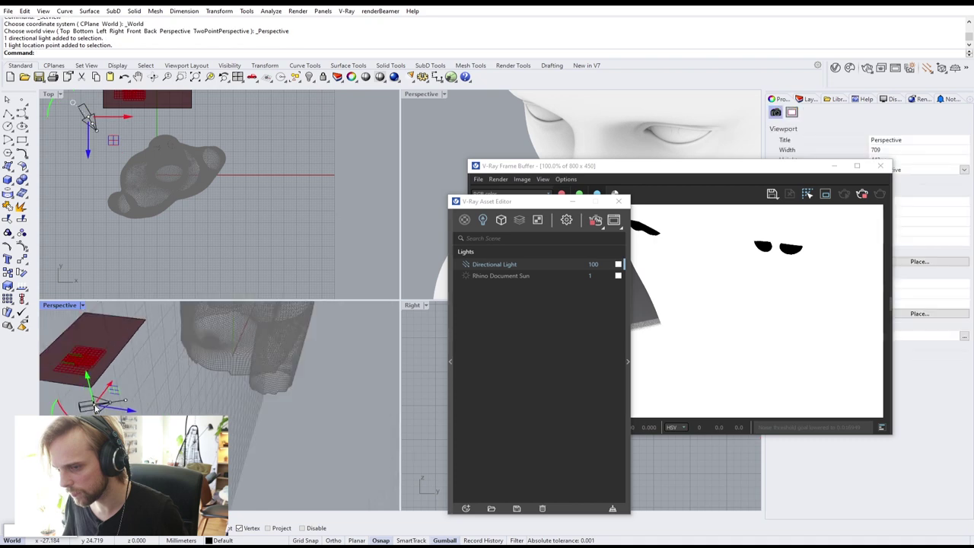
{"action": "scroll", "coordinate": [97, 394], "scroll_direction": "up", "scroll_amount": 5}
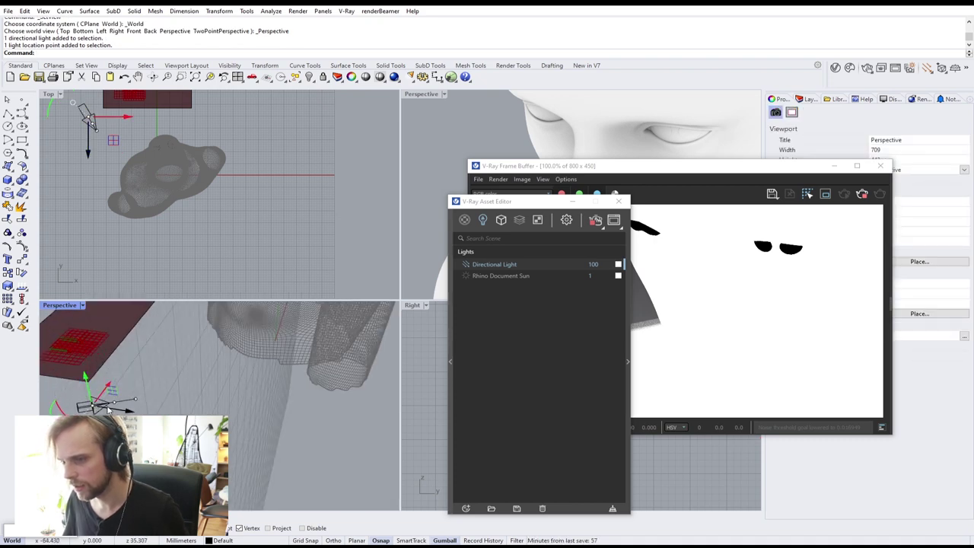
{"action": "left_click_drag", "start_coordinate": [181, 411], "coordinate": [66, 393]}
{"action": "scroll", "coordinate": [87, 391], "scroll_direction": "down", "scroll_amount": 5}
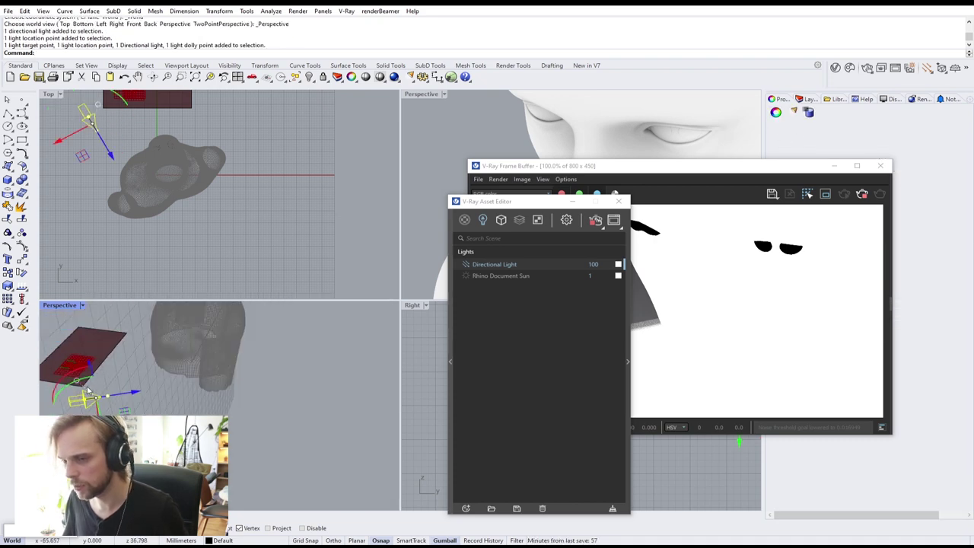
- Maximize the new Perspective viewport and move the whole directional light up so its target point lands on the face near the nose
{"action": "double_click", "coordinate": [61, 305]}
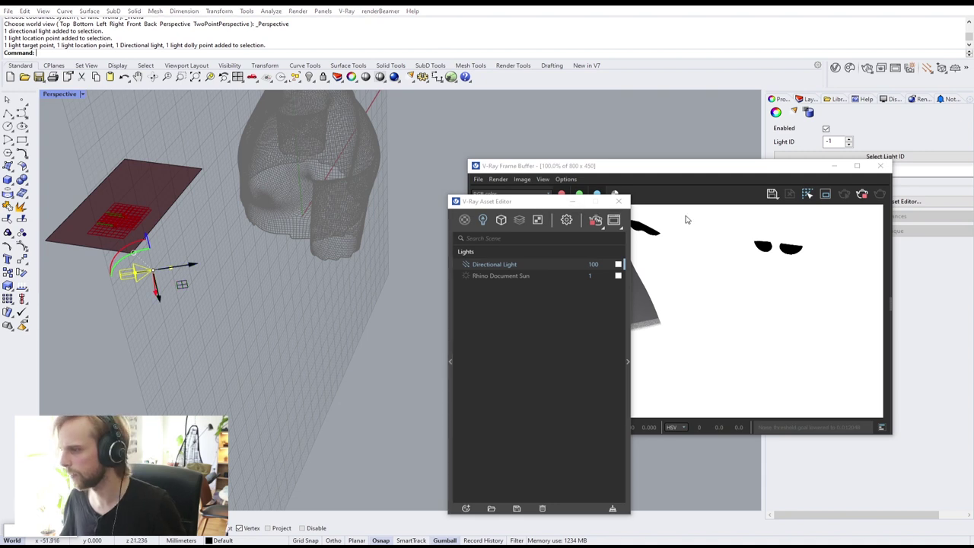
{"action": "left_click_drag", "start_coordinate": [558, 206], "coordinate": [908, 215]}
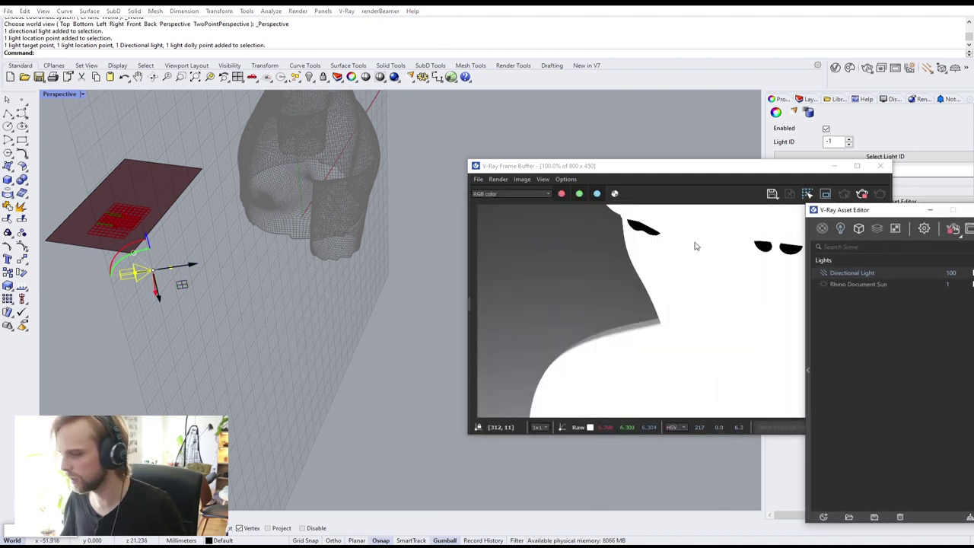
{"action": "right_click_drag", "start_coordinate": [419, 203], "coordinate": [268, 255]}
{"action": "type", "text": "m"}
{"action": "key", "text": "Return"}
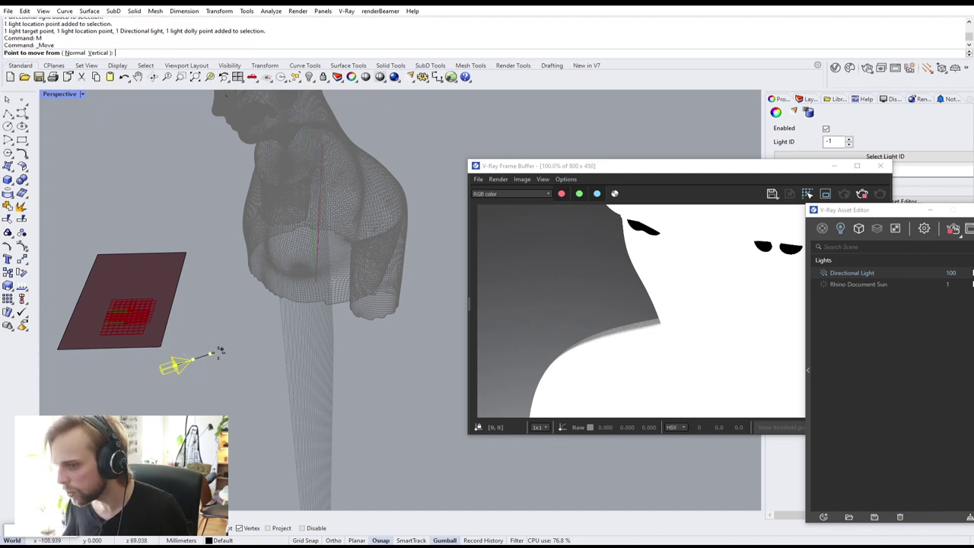
{"action": "left_click", "coordinate": [209, 354]}
{"action": "scroll", "coordinate": [229, 228], "scroll_direction": "down", "scroll_amount": 2}
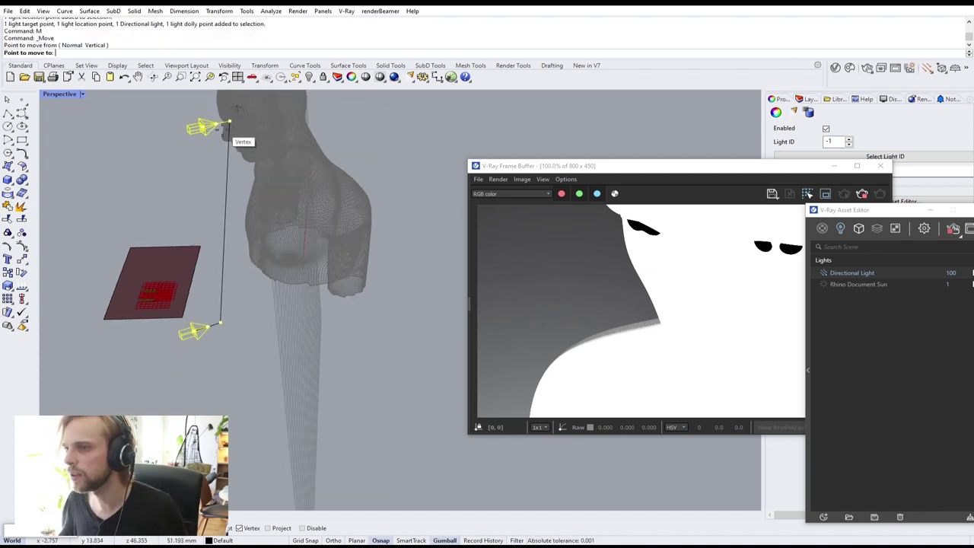
{"action": "left_click", "coordinate": [225, 132]}
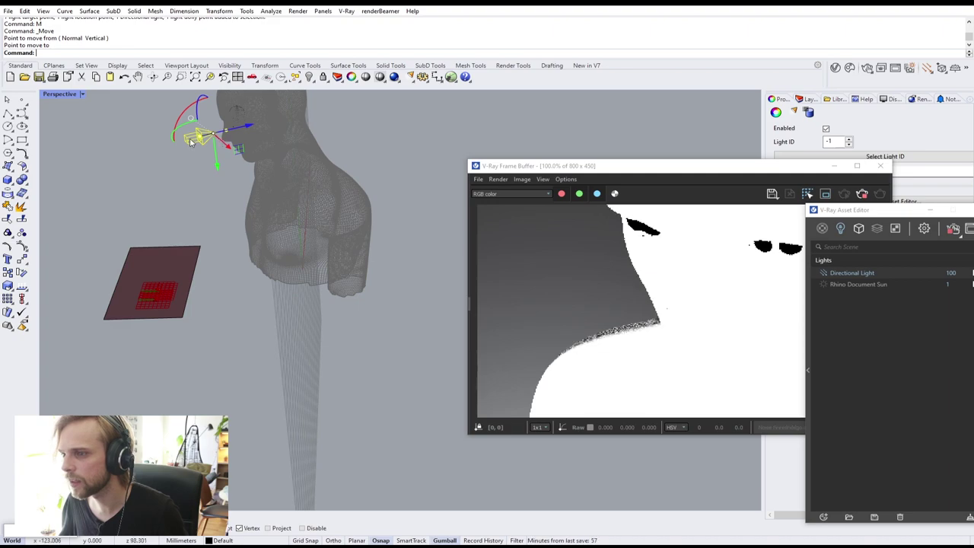
- Raise only the directional light's location point to about eye level, leaving its target on the nose
{"action": "type", "text": "zs"}
{"action": "key", "text": "Return"}
{"action": "scroll", "coordinate": [265, 233], "scroll_direction": "down", "scroll_amount": 5}
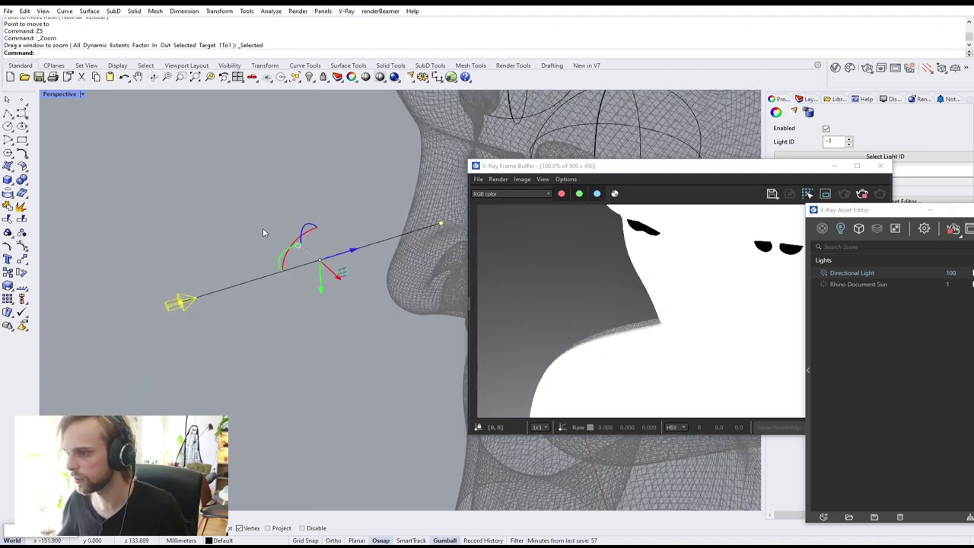
{"action": "right_click_drag", "start_coordinate": [320, 226], "coordinate": [232, 190]}
{"action": "left_click", "coordinate": [205, 212]}
{"action": "left_click_drag", "start_coordinate": [248, 275], "coordinate": [248, 274]}
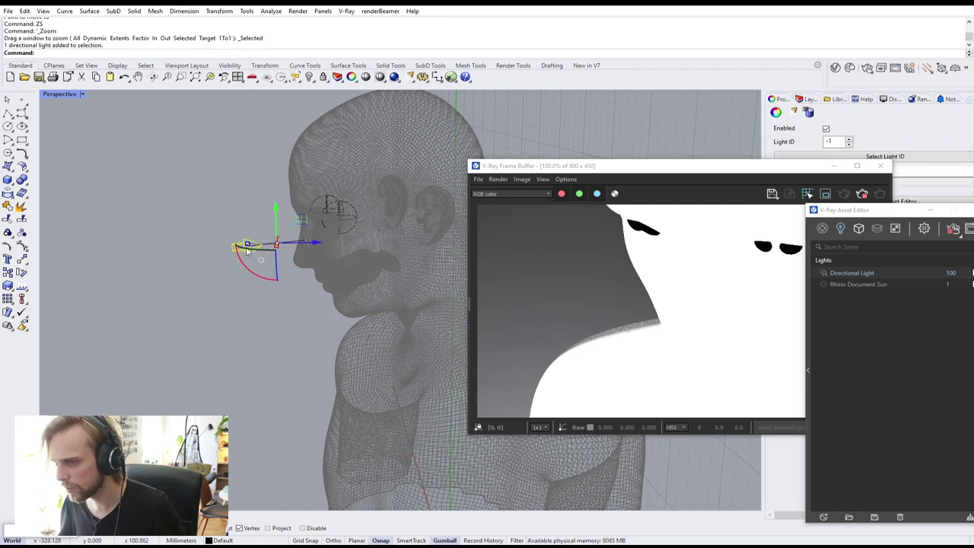
{"action": "scroll", "coordinate": [247, 251], "scroll_direction": "up", "scroll_amount": 3}
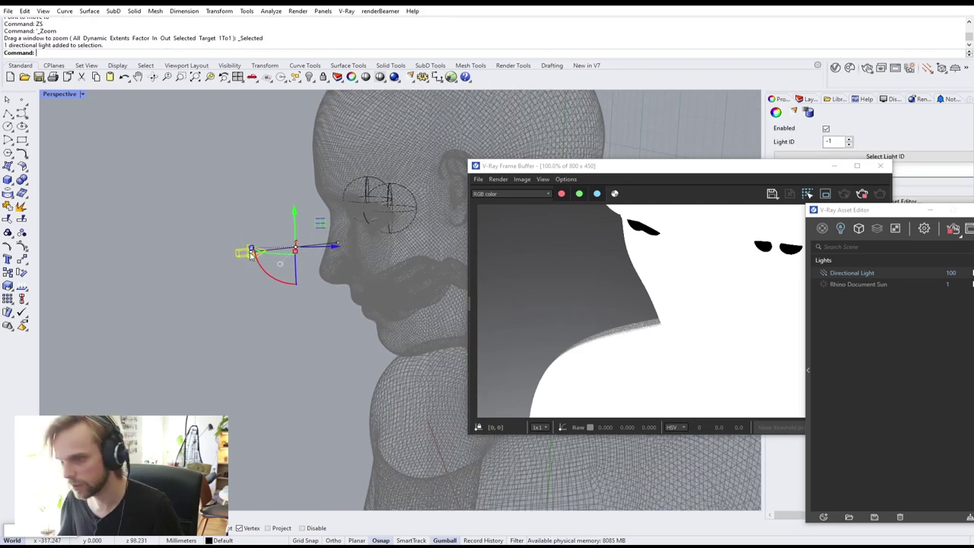
{"action": "left_click", "coordinate": [255, 256]}
{"action": "right_click_drag", "start_coordinate": [253, 234], "coordinate": [252, 239]}
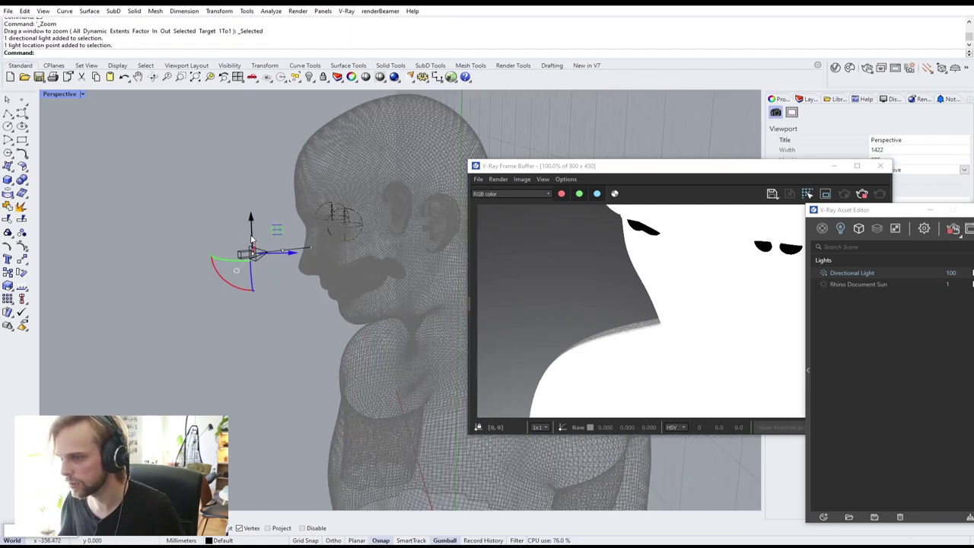
{"action": "left_click", "coordinate": [246, 255]}
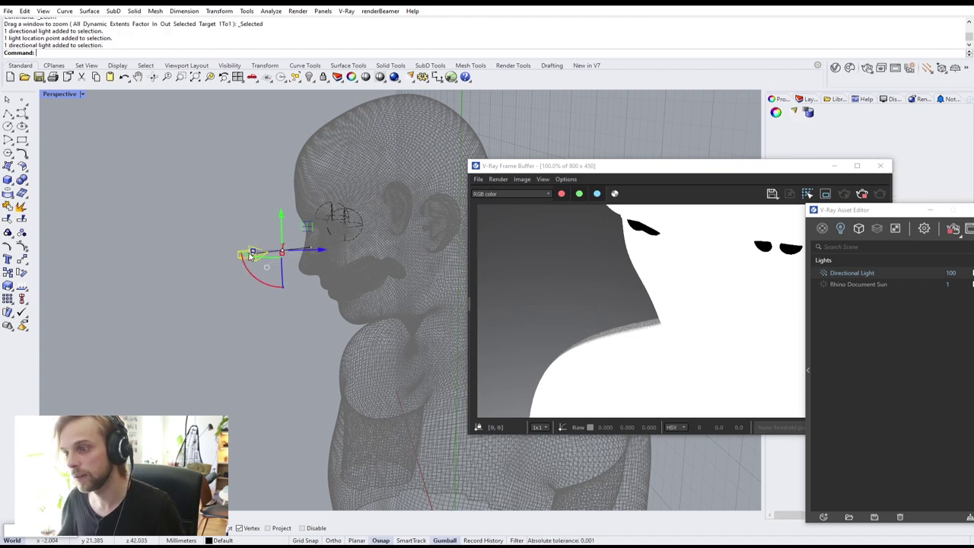
{"action": "scroll", "coordinate": [255, 255], "scroll_direction": "up", "scroll_amount": 4}
{"action": "left_click", "coordinate": [260, 257]}
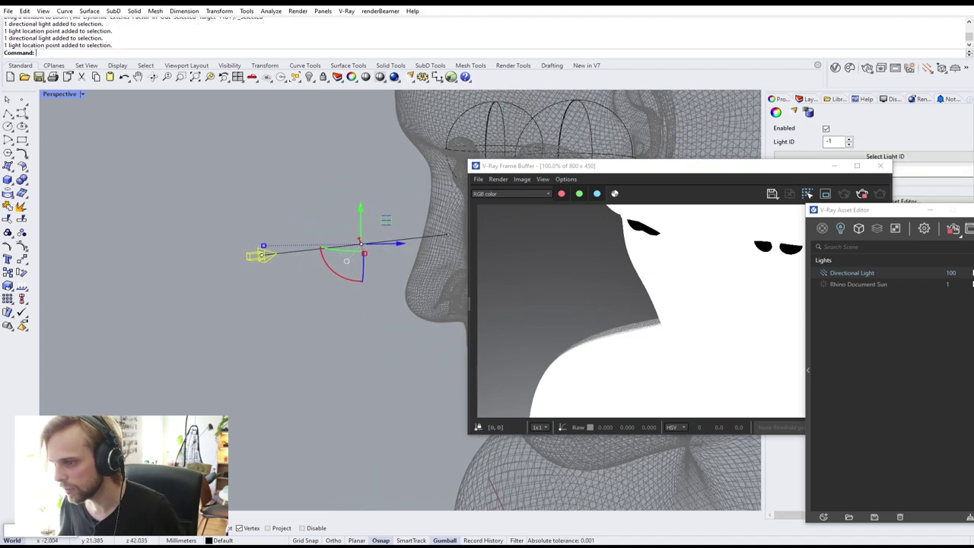
{"action": "left_click_drag", "start_coordinate": [261, 221], "coordinate": [266, 116]}
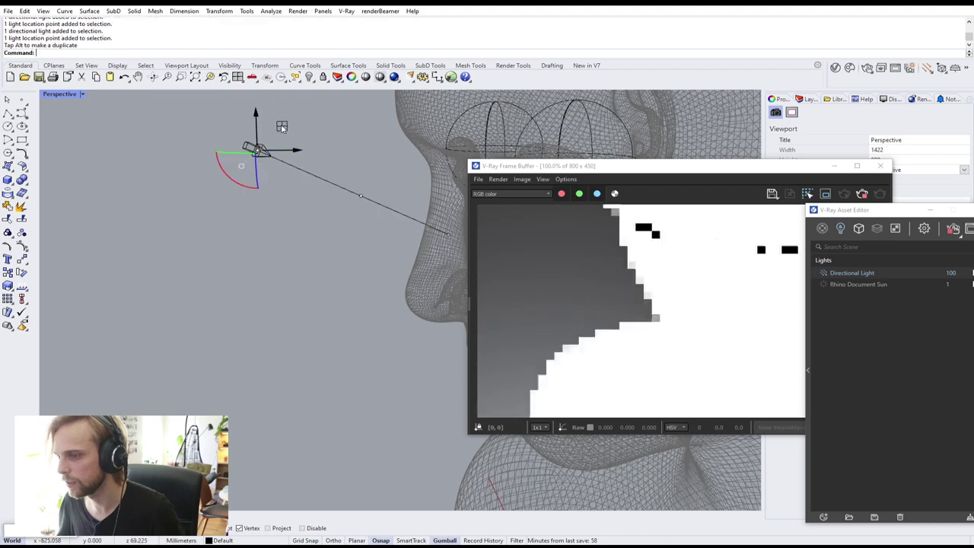
- Raise the light's location point further, to near the top of the head, so it shines steeply down on the face
{"action": "scroll", "coordinate": [277, 121], "scroll_direction": "down", "scroll_amount": 9}
{"action": "right_click_drag", "start_coordinate": [277, 149], "coordinate": [255, 264], "text": "shift"}
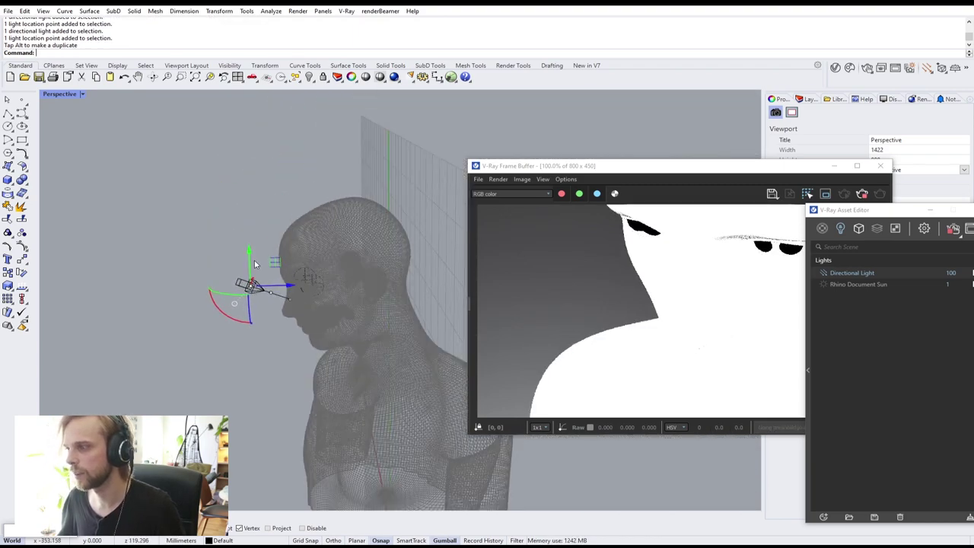
{"action": "left_click_drag", "start_coordinate": [249, 253], "coordinate": [257, 191]}
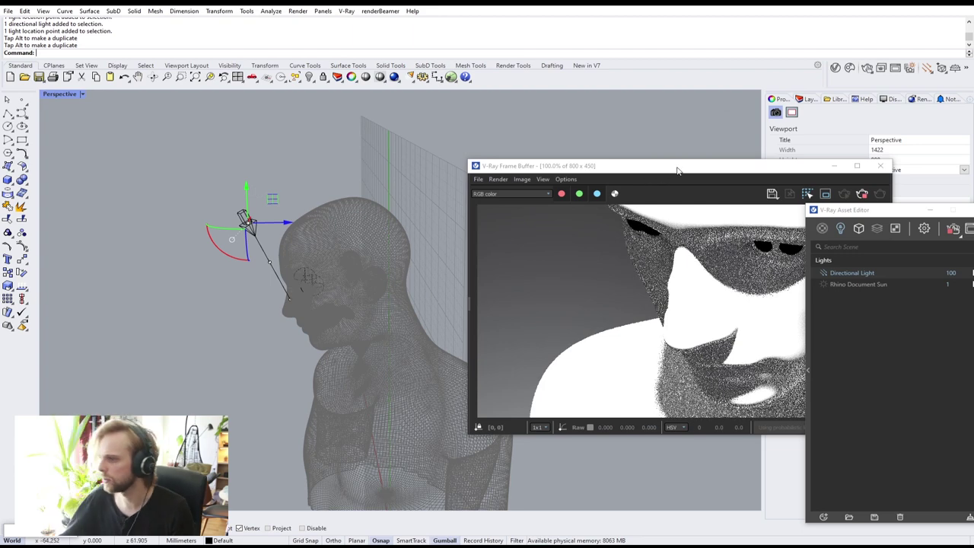
- Move the V-Ray Frame Buffer clear of the Asset Editor to view the whole render, and examine the light's placement from above the head
{"action": "left_click_drag", "start_coordinate": [678, 169], "coordinate": [621, 121]}
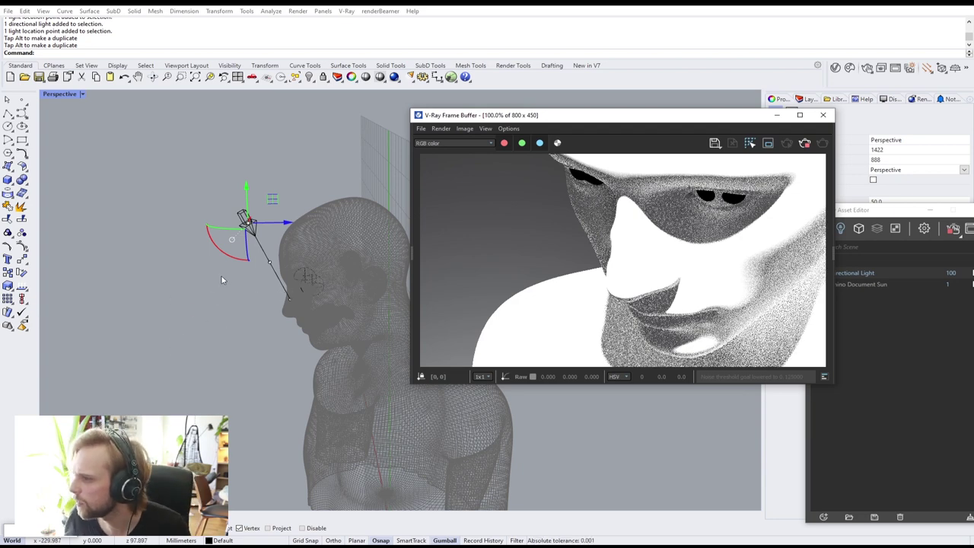
{"action": "right_click_drag", "start_coordinate": [150, 250], "coordinate": [259, 371]}
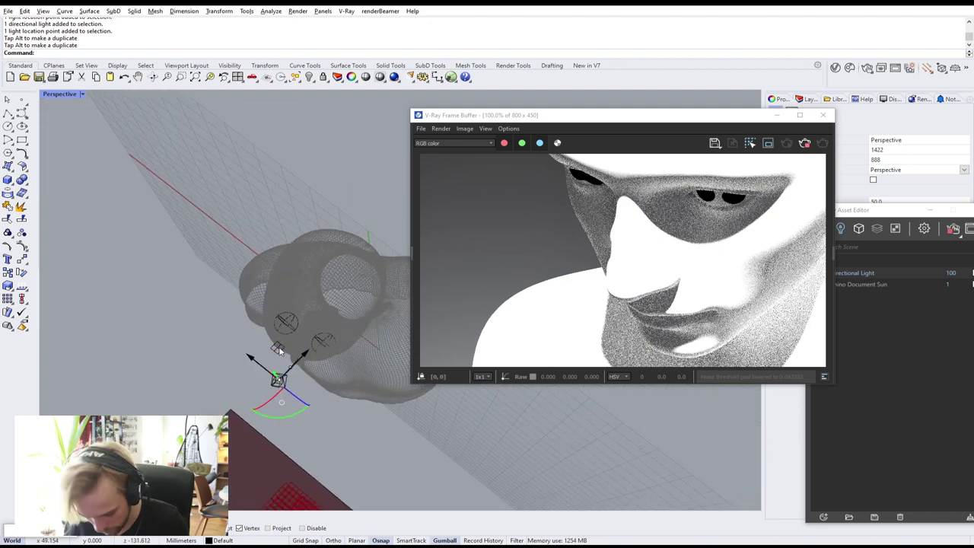
- Duplicate the directional light to the side of the head, and undo the extra move made to the copy
{"action": "left_click_drag", "start_coordinate": [279, 348], "coordinate": [198, 259]}
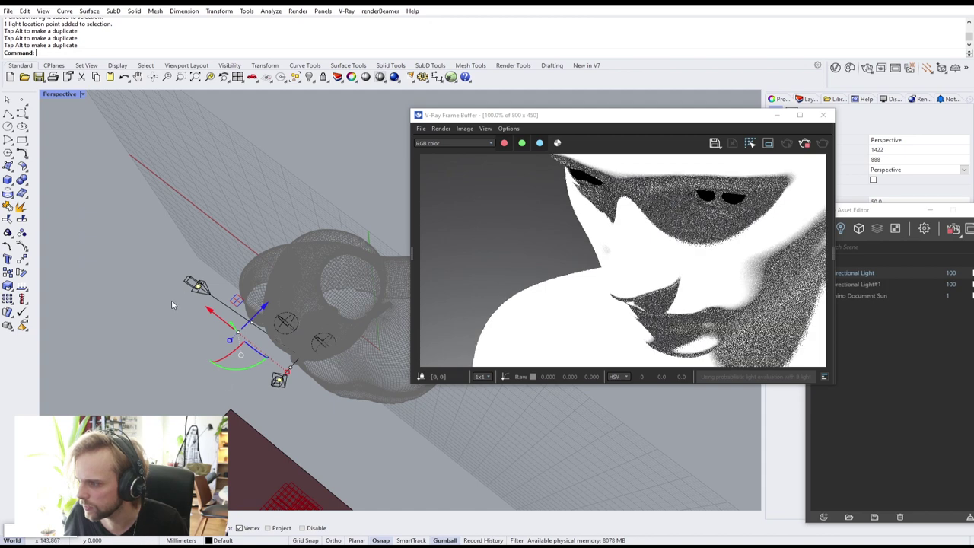
{"action": "right_click_drag", "start_coordinate": [186, 283], "coordinate": [194, 304]}
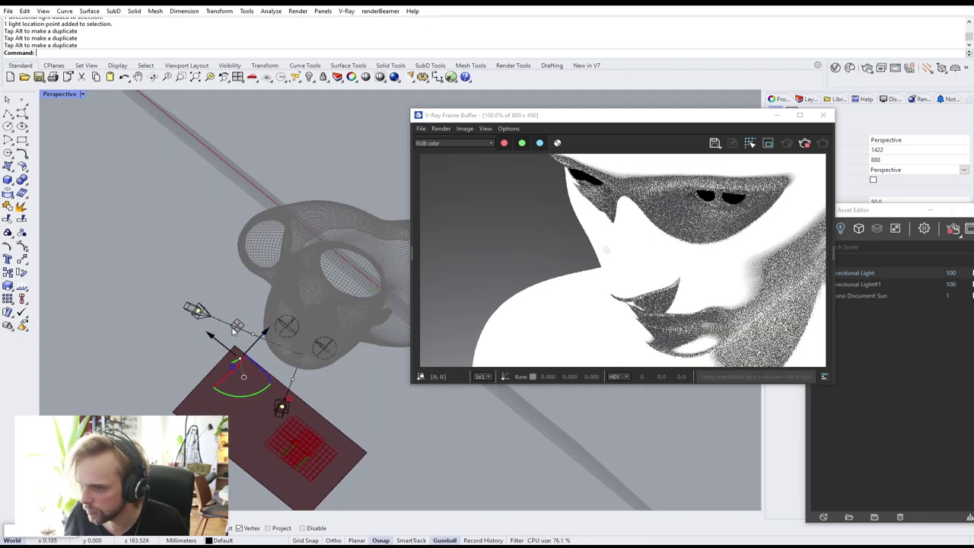
{"action": "left_click_drag", "start_coordinate": [234, 328], "coordinate": [197, 235]}
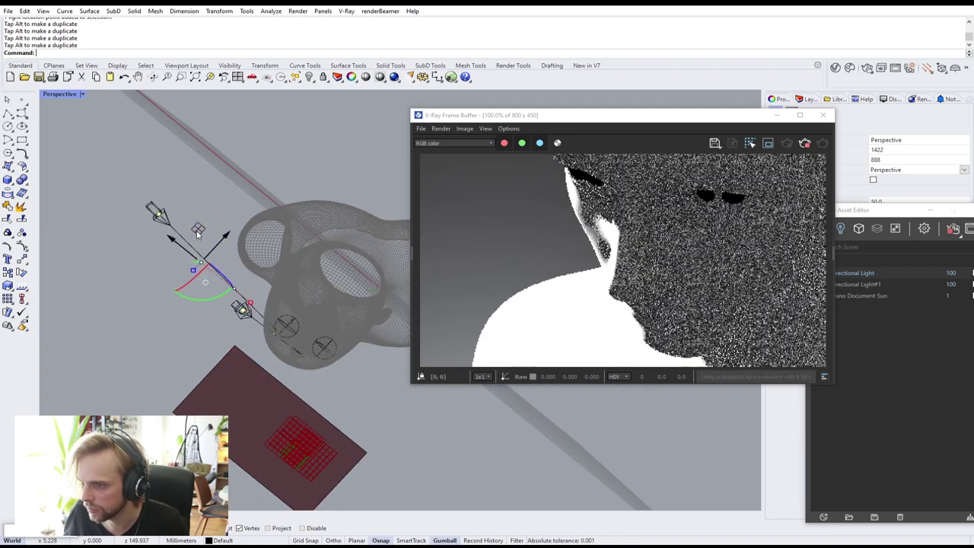
{"action": "key", "text": "ctrl+z"}
- Move only the copied directional light's location point farther out beside the head, leaving its target on the face
{"action": "left_click", "coordinate": [197, 313]}
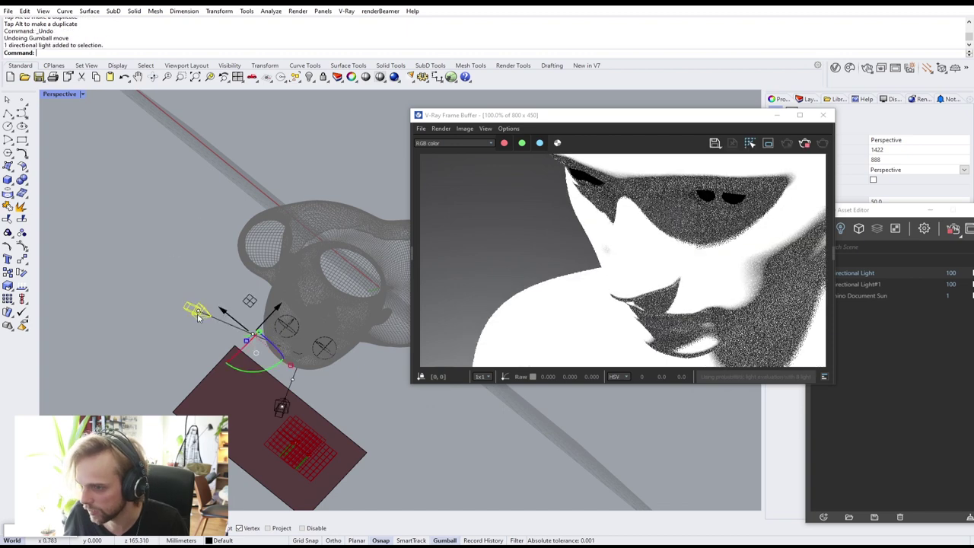
{"action": "left_click_drag", "start_coordinate": [155, 254], "coordinate": [211, 326]}
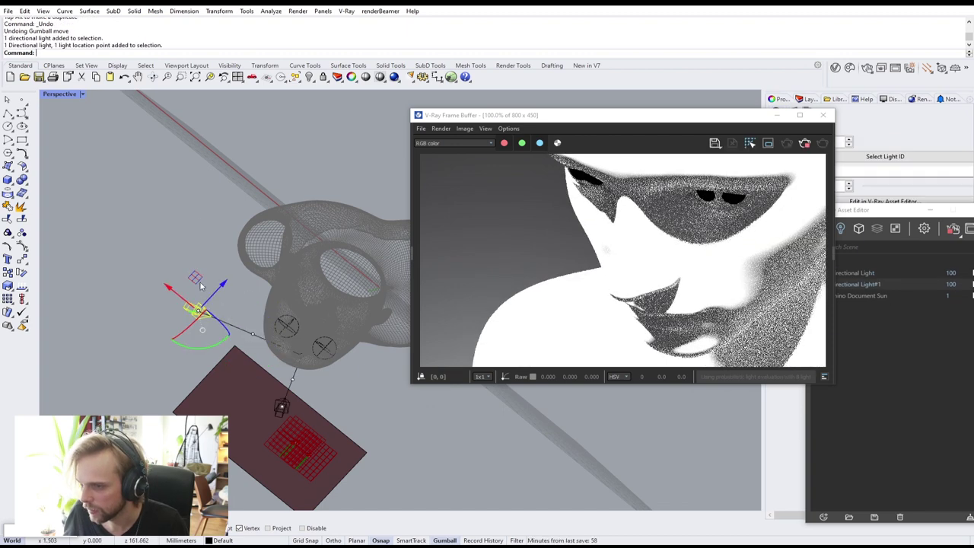
{"action": "left_click_drag", "start_coordinate": [201, 286], "coordinate": [192, 233]}
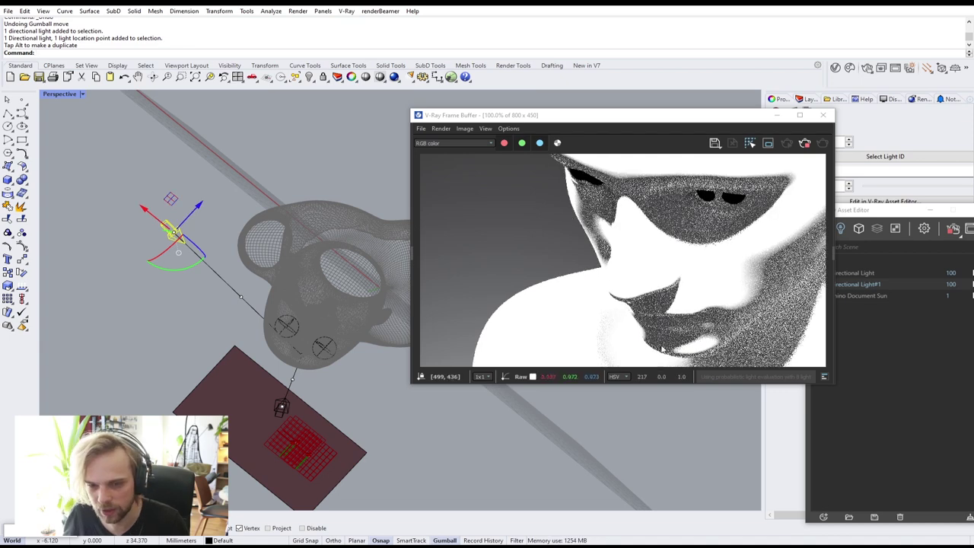
- Move the V-Ray Frame Buffer and Asset Editor so both are usable together, and show the V-Ray render settings
{"action": "left_click_drag", "start_coordinate": [578, 115], "coordinate": [483, 50]}
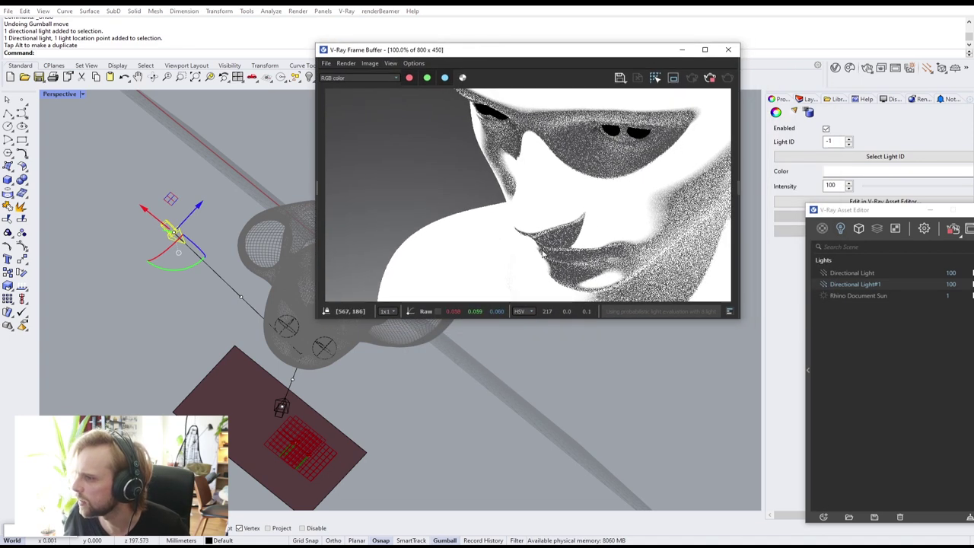
{"action": "left_click_drag", "start_coordinate": [875, 210], "coordinate": [531, 118]}
{"action": "left_click", "coordinate": [626, 139]}
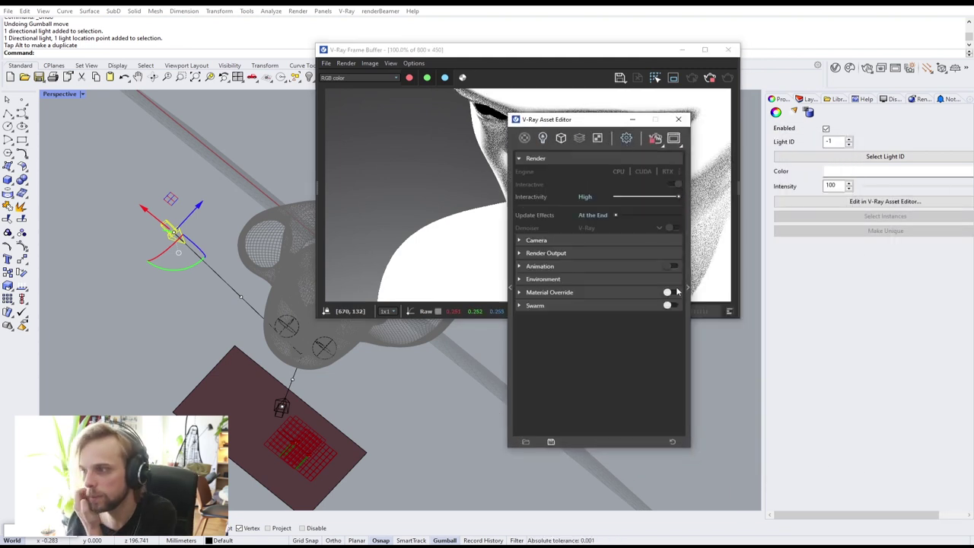
{"action": "left_click_drag", "start_coordinate": [503, 59], "coordinate": [313, 35]}
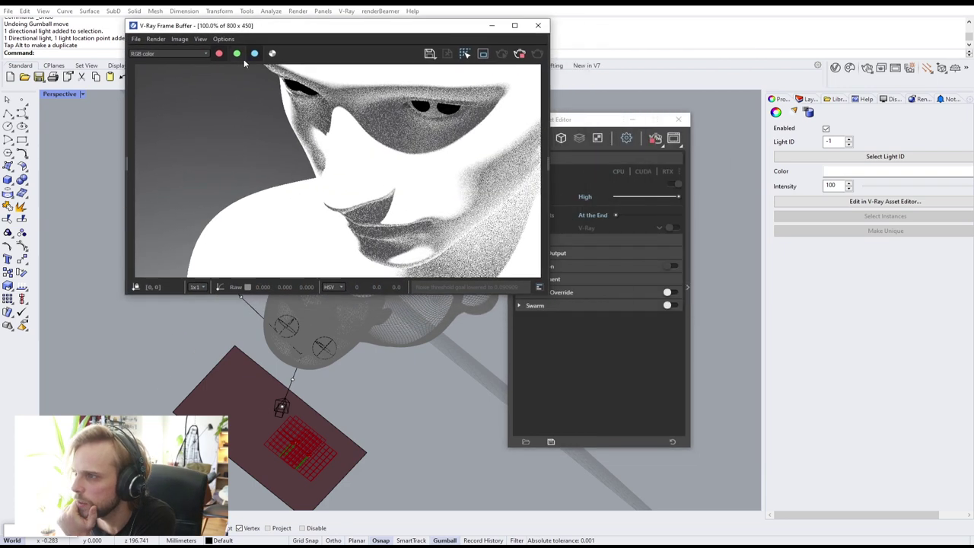
{"action": "left_click", "coordinate": [589, 122]}
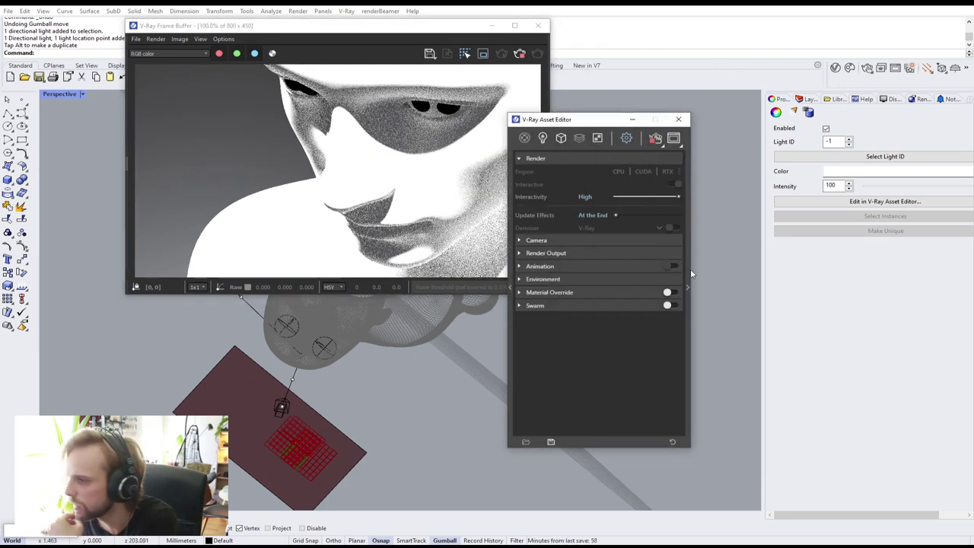
- Turn off Global Illumination in the render parameters and disable the environment Background
{"action": "left_click", "coordinate": [689, 286]}
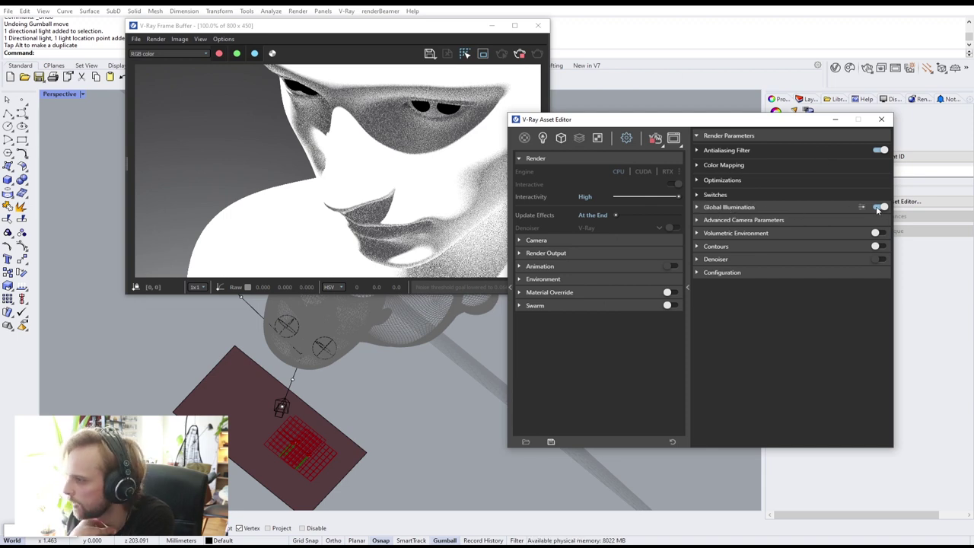
{"action": "left_click", "coordinate": [879, 207]}
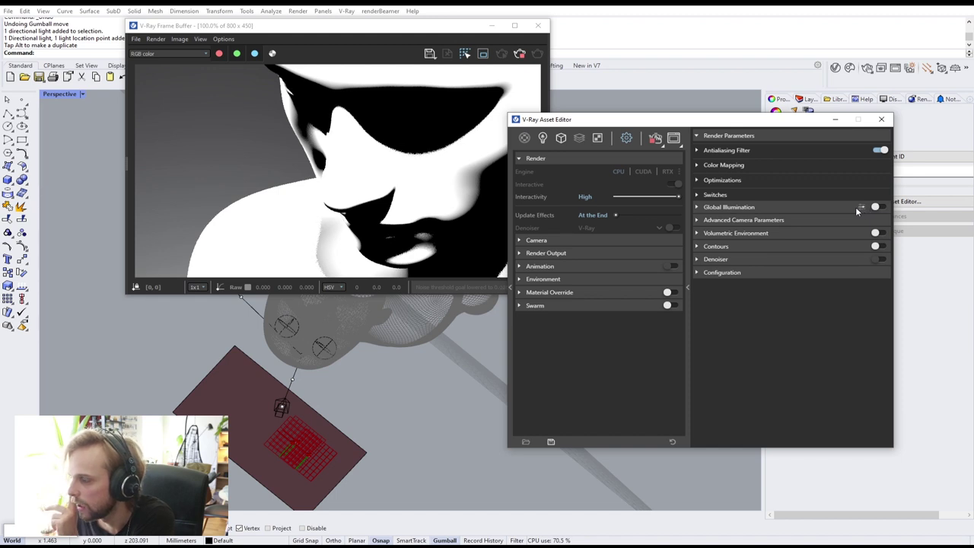
{"action": "left_click", "coordinate": [519, 280]}
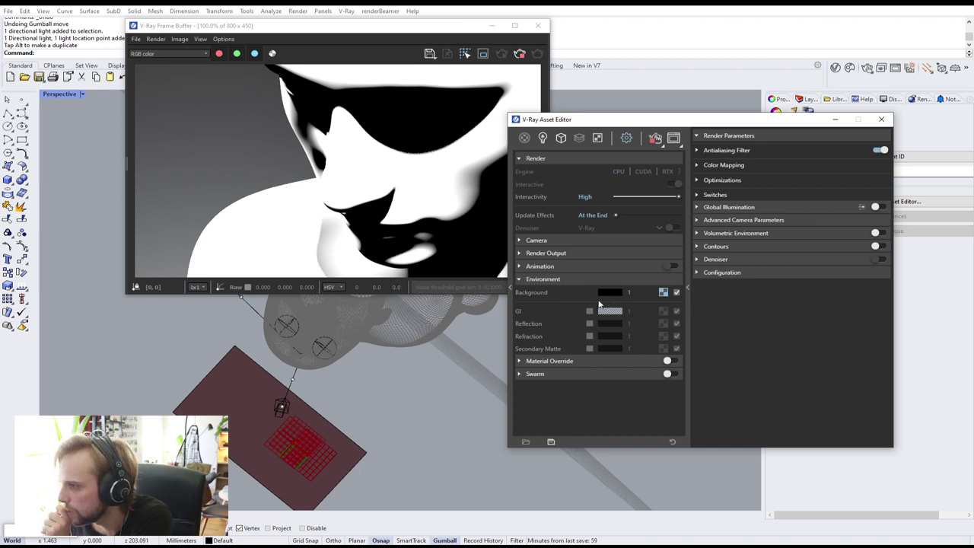
{"action": "left_click", "coordinate": [677, 292]}
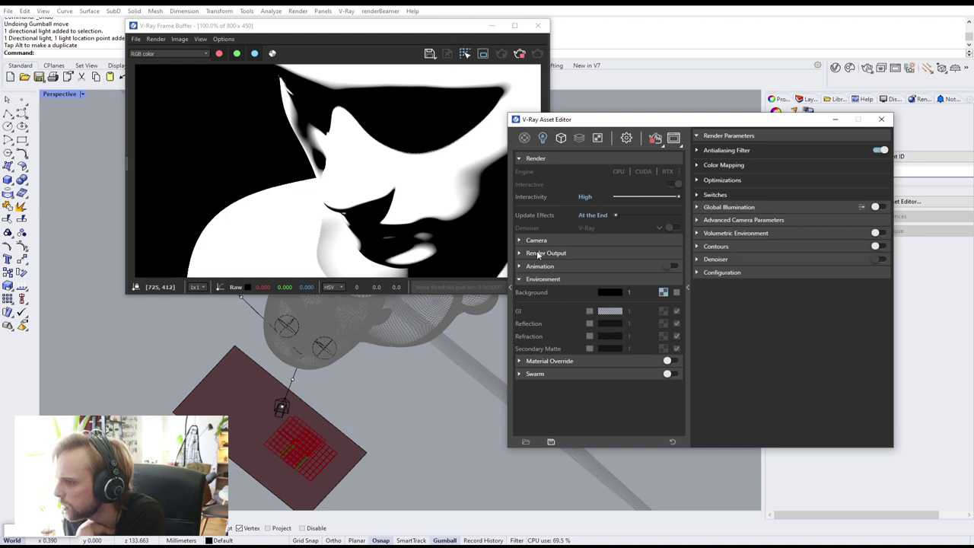
- Set the Shadow Radius of both directional lights to 0
{"action": "left_click", "coordinate": [542, 139]}
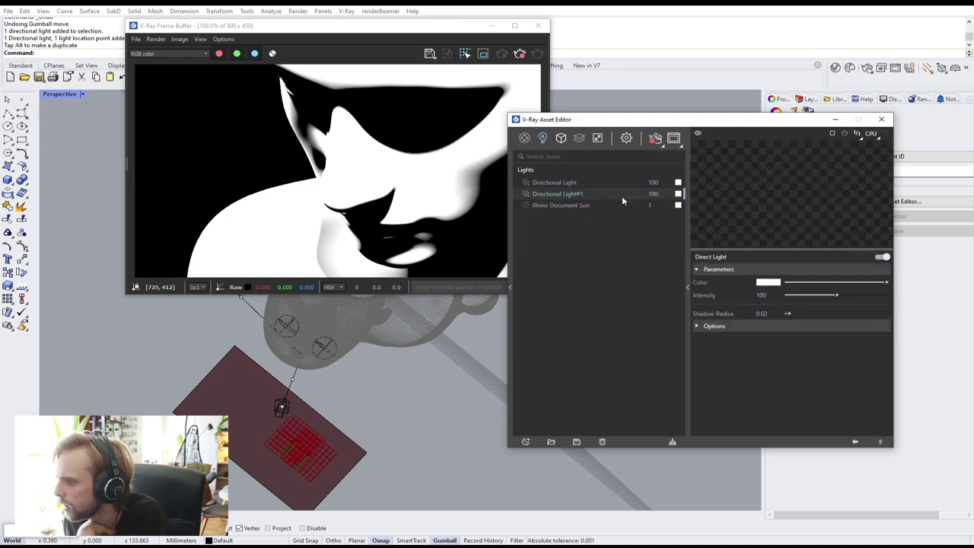
{"action": "left_click_drag", "start_coordinate": [788, 313], "coordinate": [786, 313]}
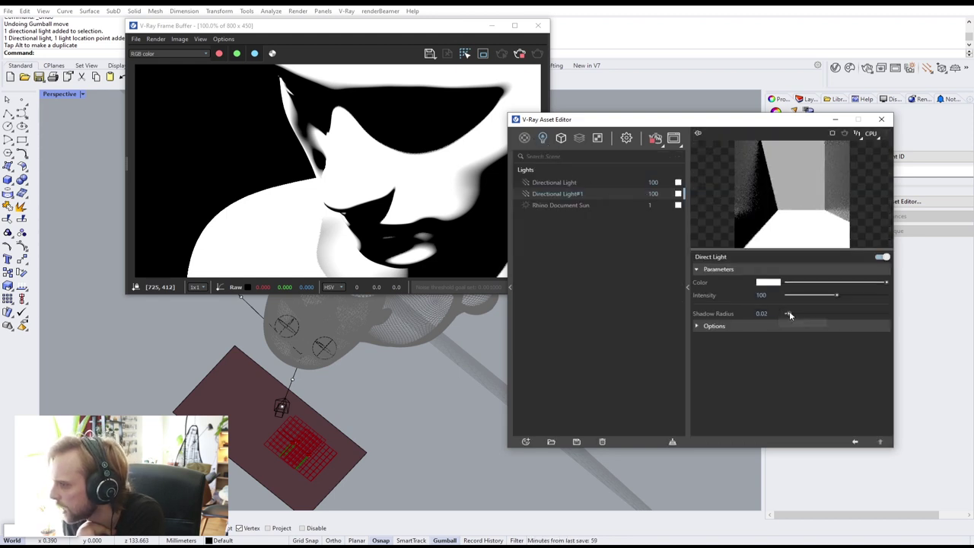
{"action": "left_click", "coordinate": [548, 182]}
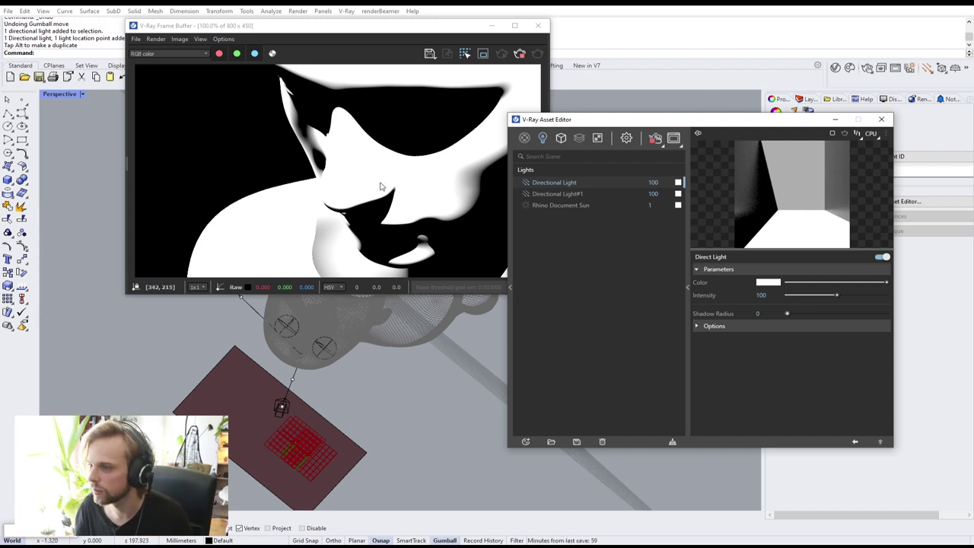
- Place a point light in the open space in front of the head, on the side opposite the copied directional light
{"action": "left_click", "coordinate": [929, 70]}
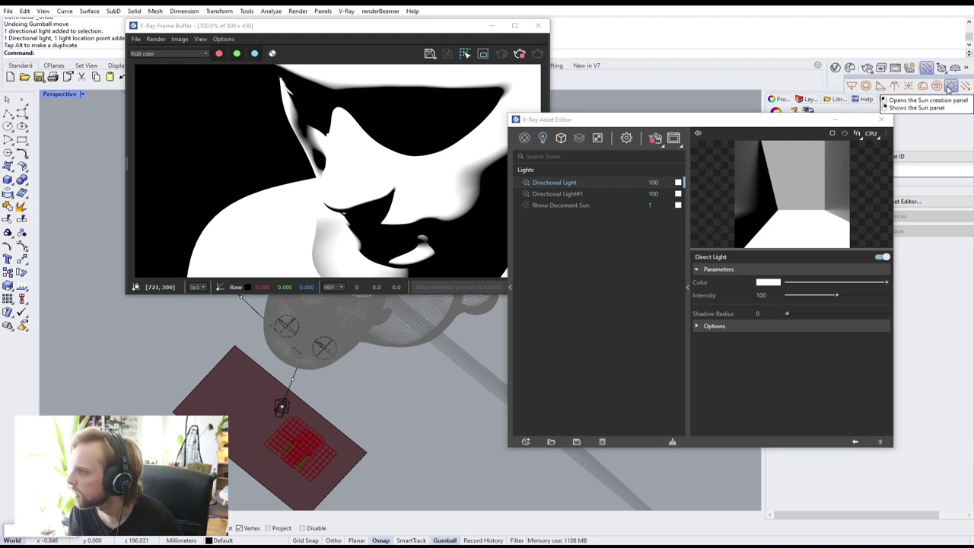
{"action": "left_click", "coordinate": [907, 87]}
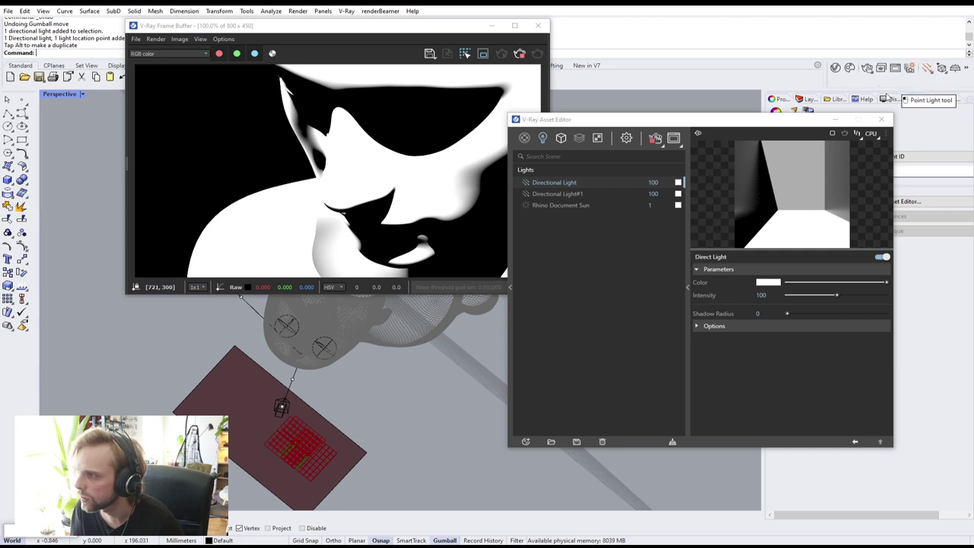
{"action": "left_click", "coordinate": [368, 396]}
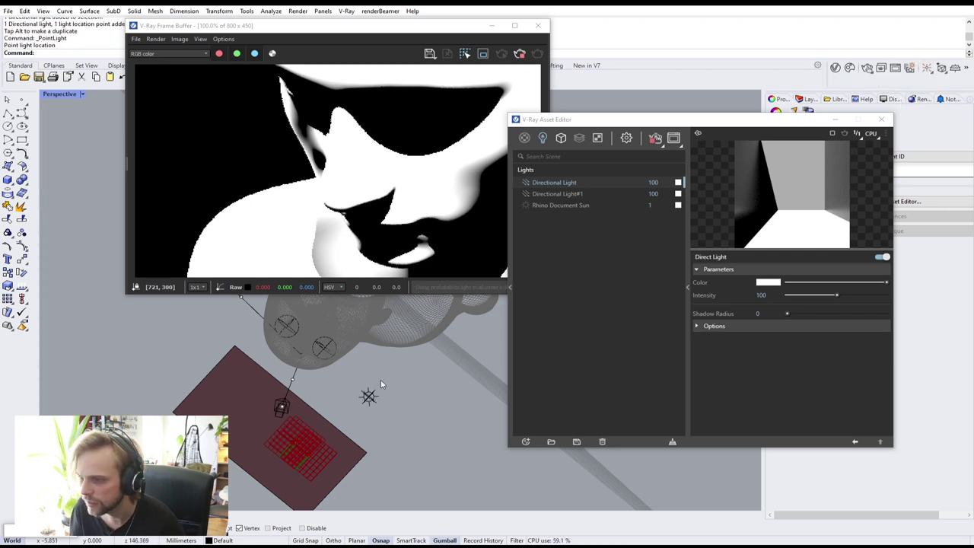
- Set the Omni Light's decay to No Decay and turn off its Shadows and Affect Specular options
{"action": "left_click", "coordinate": [366, 395]}
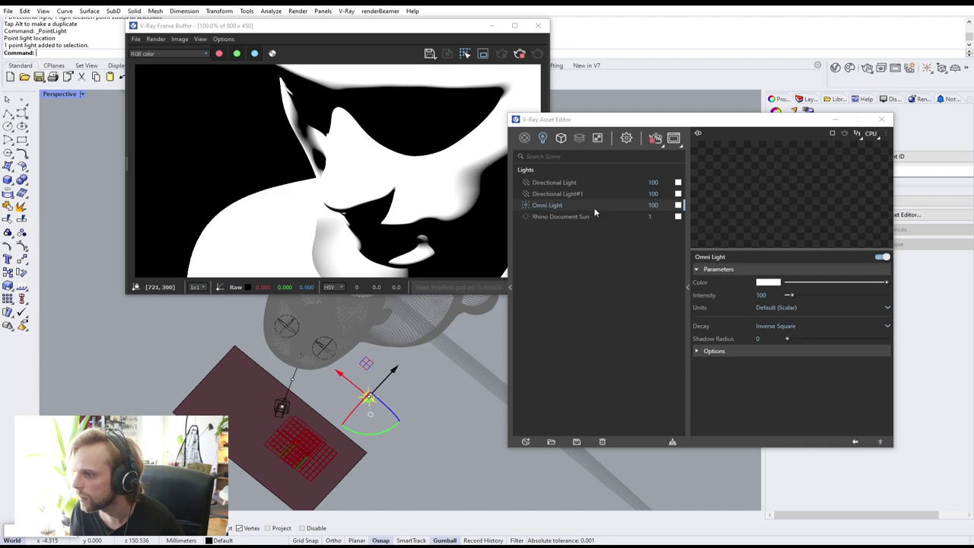
{"action": "left_click", "coordinate": [798, 326]}
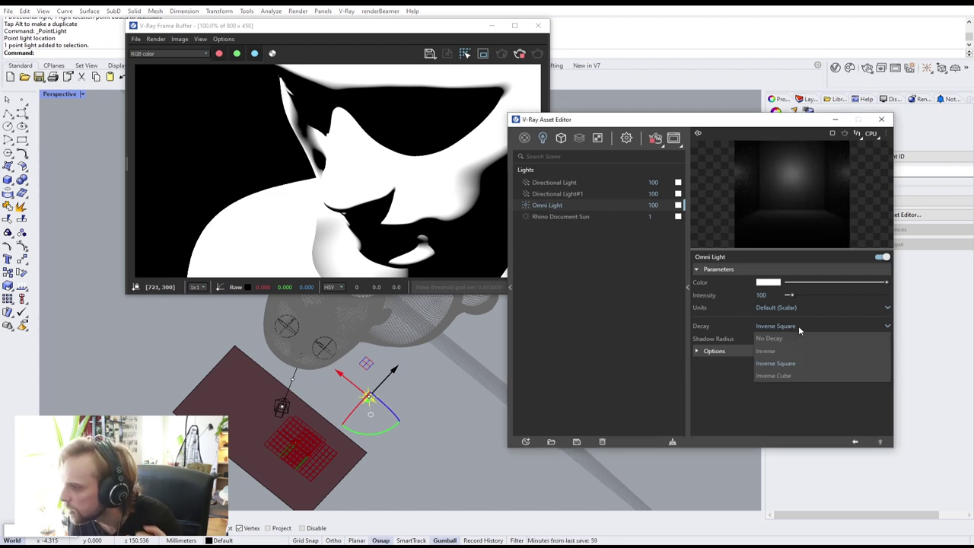
{"action": "left_click", "coordinate": [784, 339]}
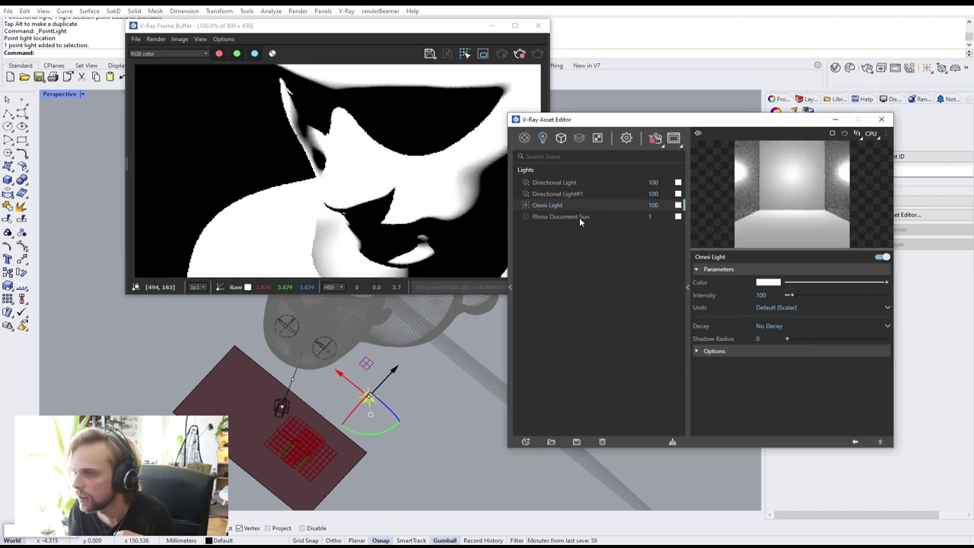
{"action": "left_click", "coordinate": [713, 352]}
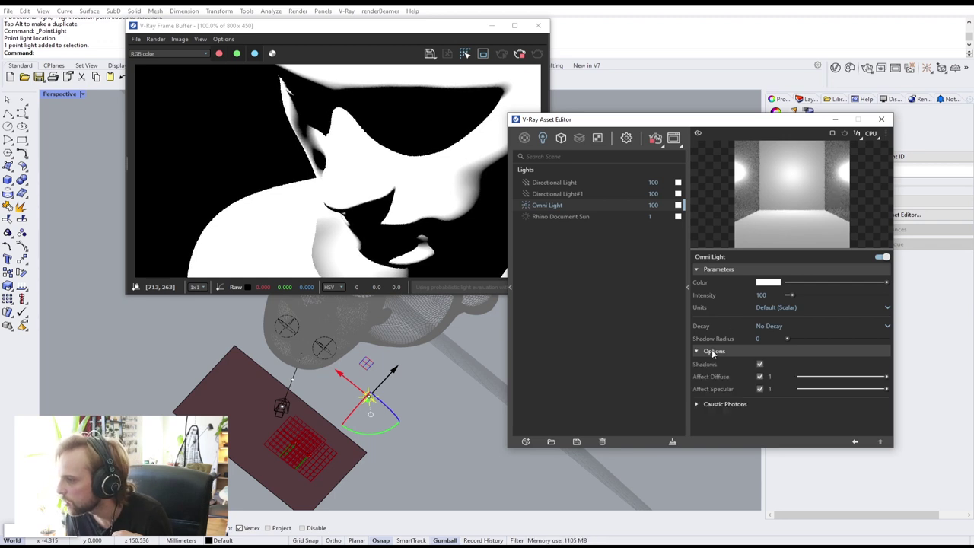
{"action": "left_click", "coordinate": [759, 365]}
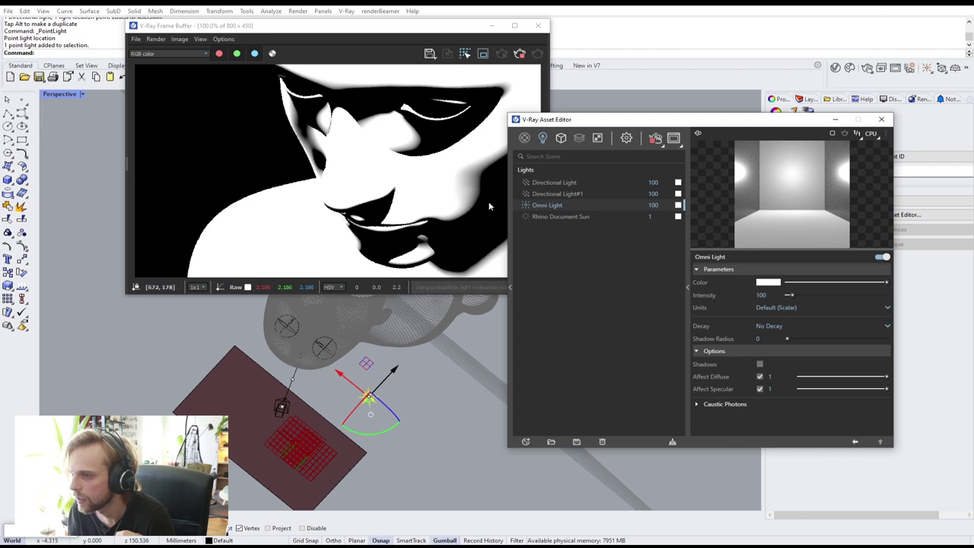
{"action": "left_click", "coordinate": [759, 389]}
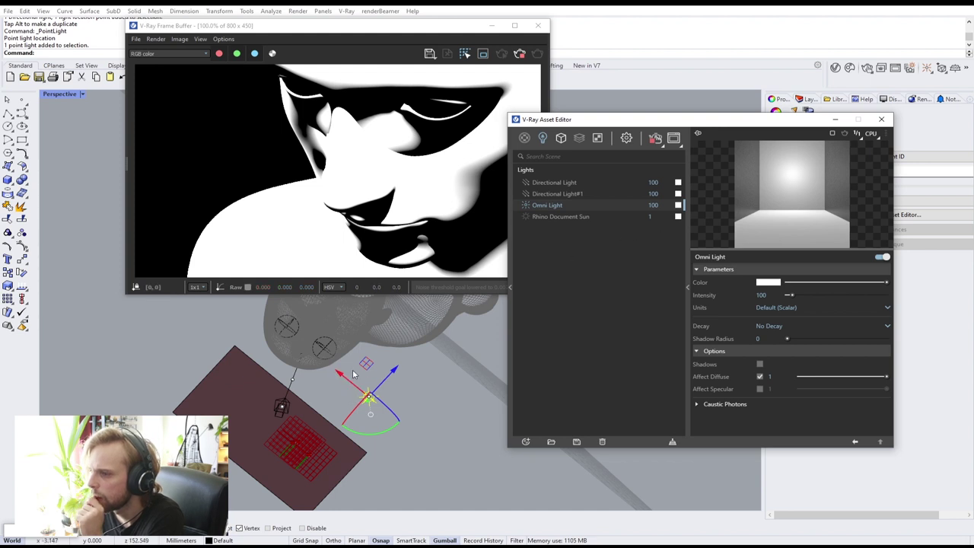
- Move the point light down and out so it stands in front of the bust
{"action": "mouse_move", "coordinate": [347, 381]}
{"action": "left_mouse_down"}
{"action": "mouse_move", "coordinate": [408, 439]}
{"action": "mouse_move", "coordinate": [361, 391]}
{"action": "left_mouse_up"}
{"action": "left_click_drag", "start_coordinate": [201, 317], "coordinate": [242, 371]}
{"action": "right_click_drag", "start_coordinate": [366, 395], "coordinate": [352, 330]}
{"action": "scroll", "coordinate": [339, 366], "scroll_direction": "up", "scroll_amount": 9}
{"action": "scroll", "coordinate": [346, 343], "scroll_direction": "down", "scroll_amount": 6}
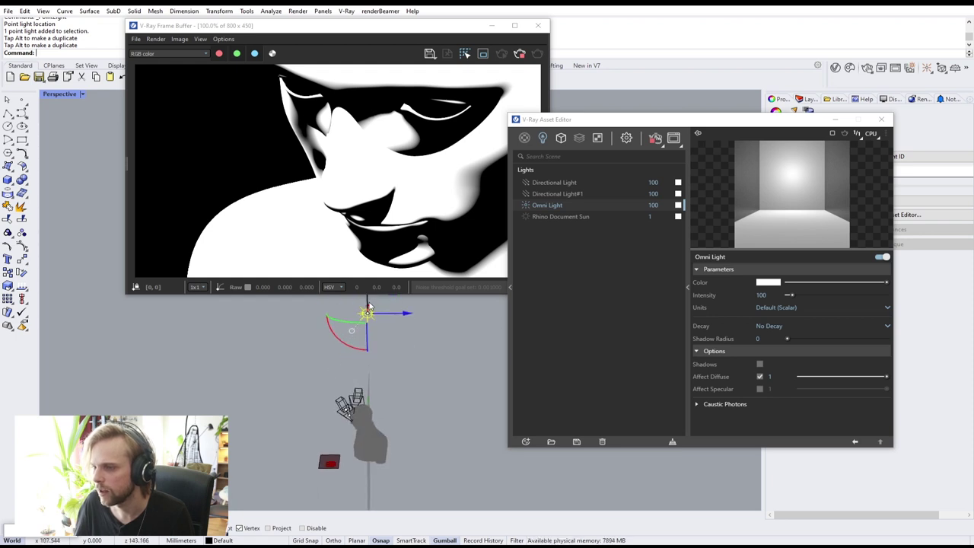
{"action": "left_click_drag", "start_coordinate": [366, 304], "coordinate": [349, 437]}
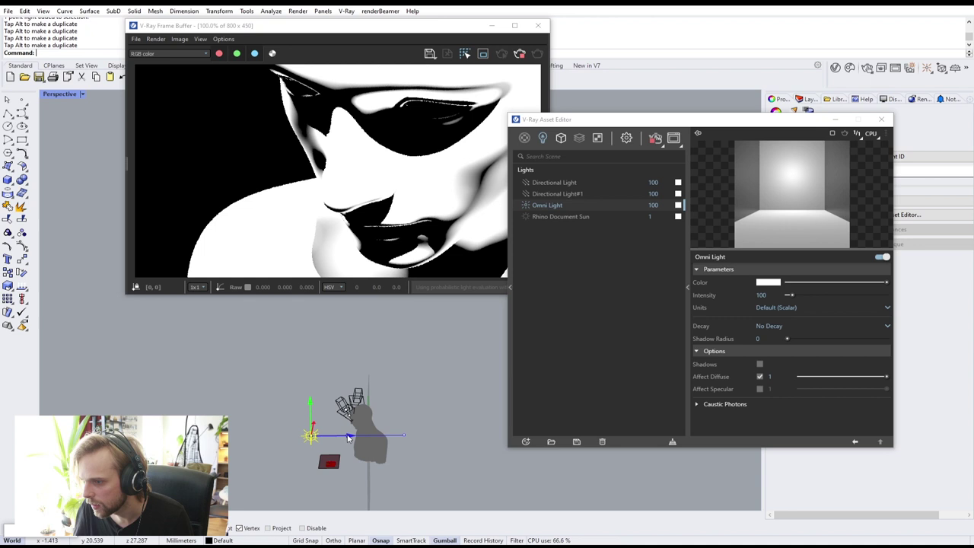
- View the bust from above and nudge the point light slightly sideways
{"action": "left_click", "coordinate": [409, 369]}
{"action": "right_click_drag", "start_coordinate": [371, 364], "coordinate": [281, 394]}
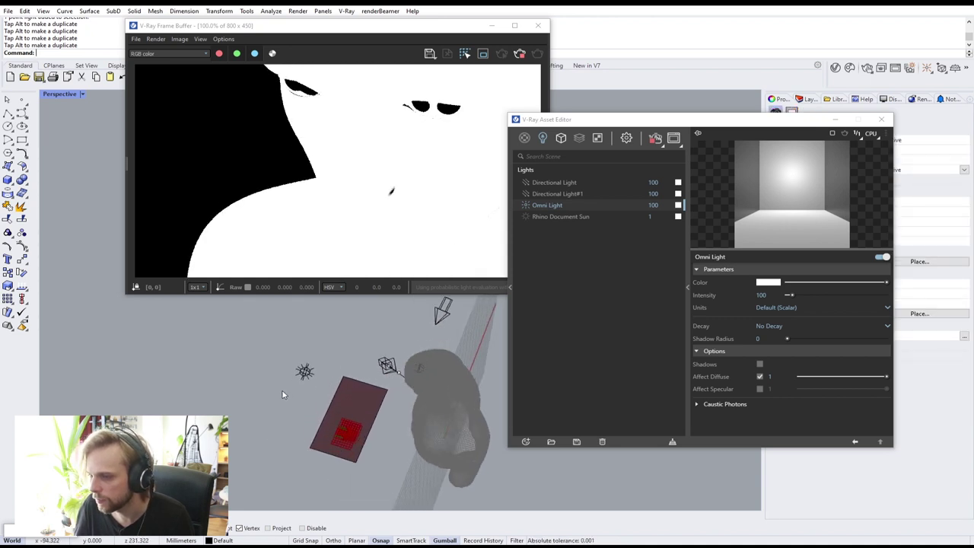
{"action": "left_click", "coordinate": [306, 371]}
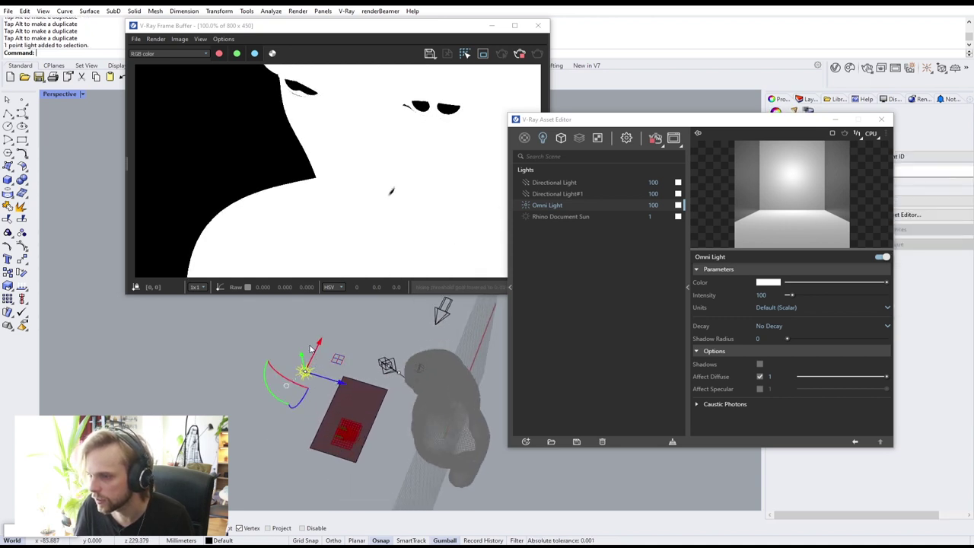
{"action": "left_click_drag", "start_coordinate": [318, 349], "coordinate": [321, 342]}
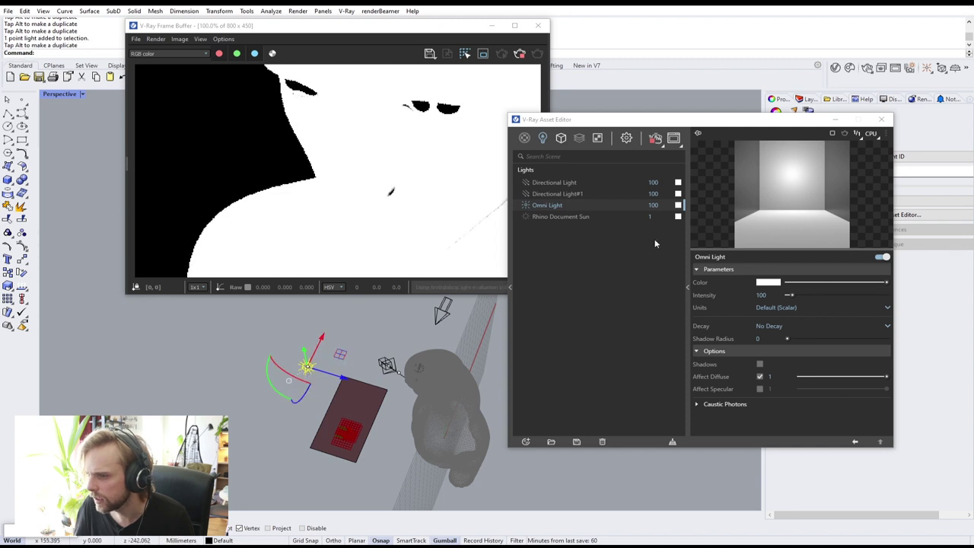
- Reduce the Omni Light's intensity to 10, to 1, and finally to 0.5
{"action": "double_click", "coordinate": [653, 205]}
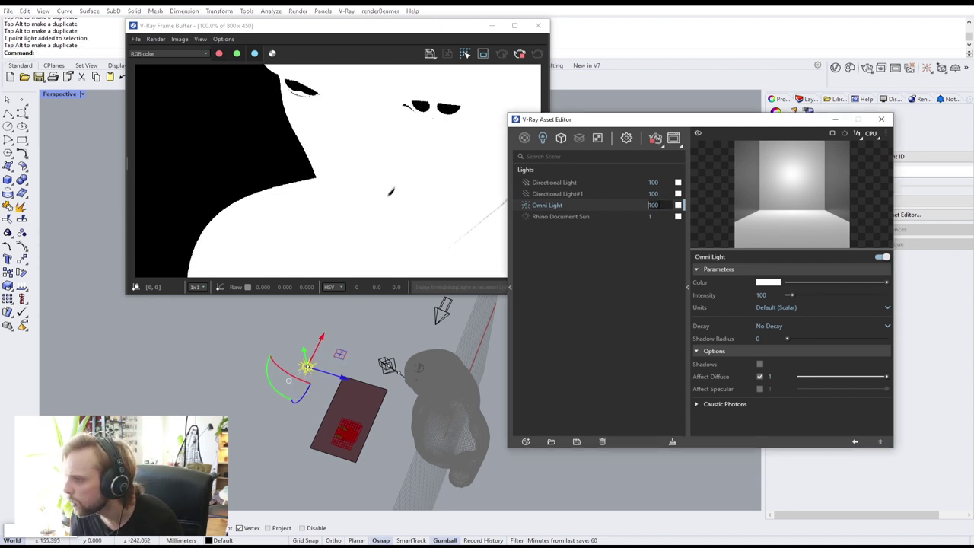
{"action": "type", "text": "10"}
{"action": "key", "text": "Return"}
{"action": "double_click", "coordinate": [651, 206]}
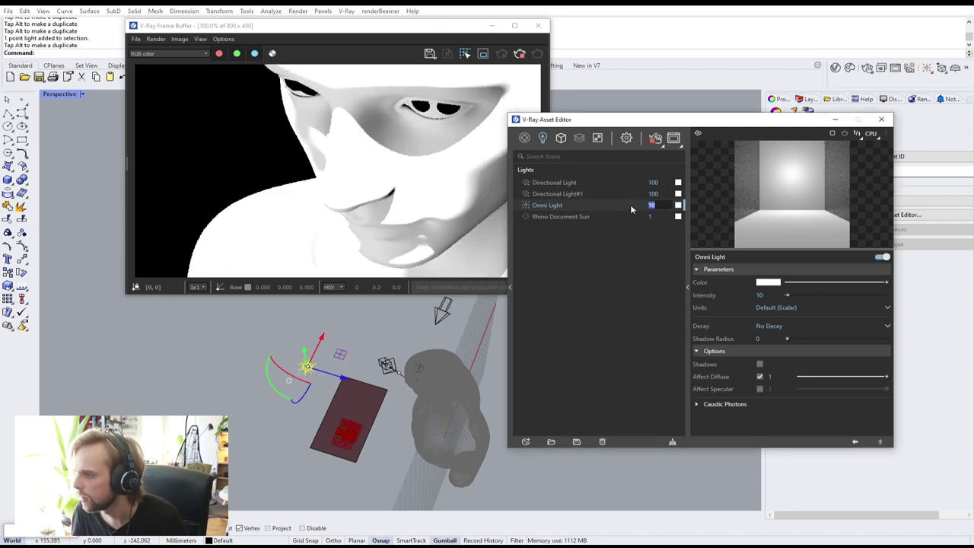
{"action": "type", "text": "1"}
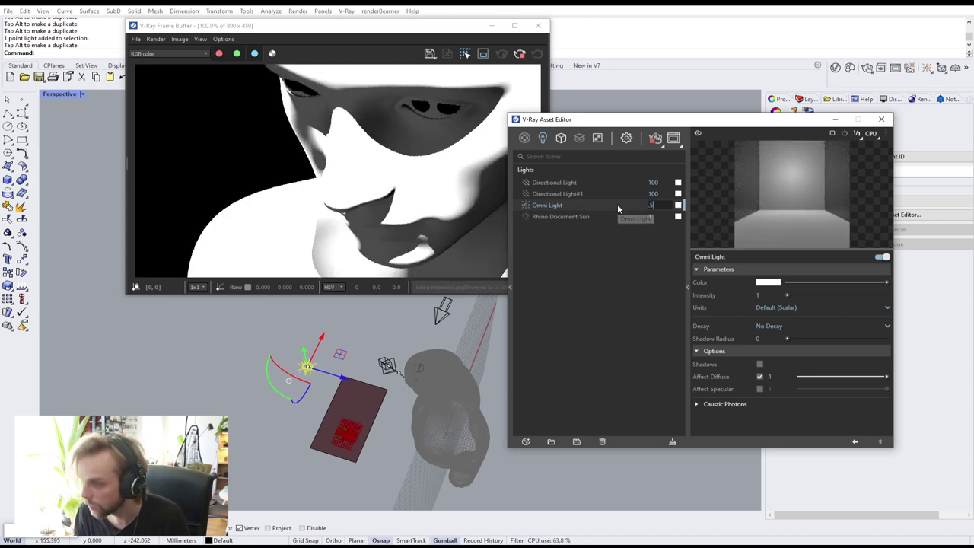
{"action": "key", "text": "Return"}
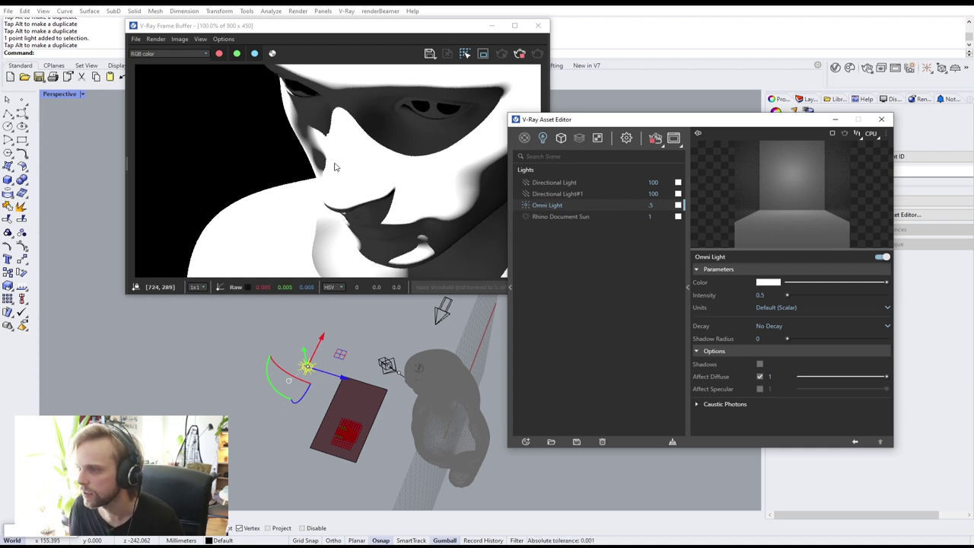
- Rearrange the frame buffer and asset editor windows side by side and create a Generic V-Ray material
{"action": "left_click_drag", "start_coordinate": [611, 123], "coordinate": [743, 128]}
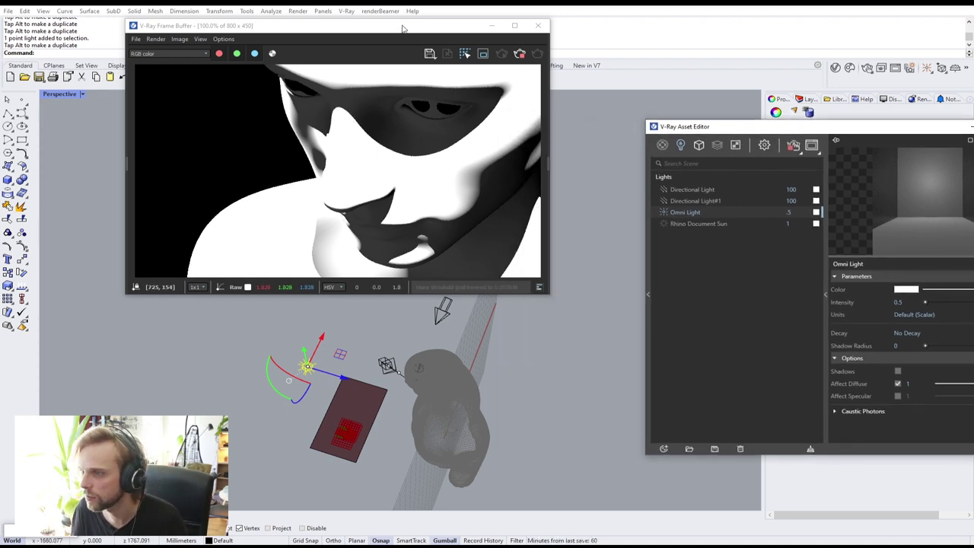
{"action": "left_click_drag", "start_coordinate": [403, 28], "coordinate": [330, 45]}
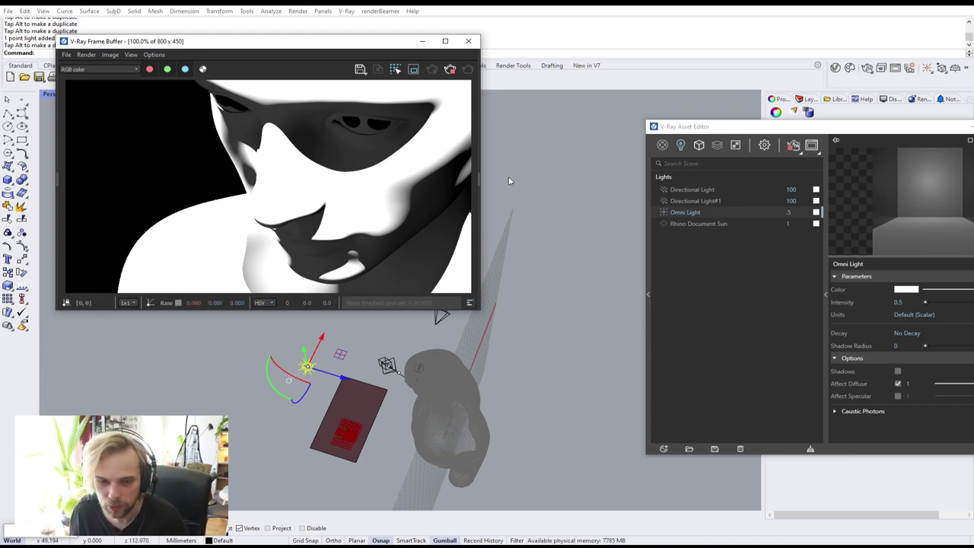
{"action": "left_click_drag", "start_coordinate": [786, 136], "coordinate": [666, 158]}
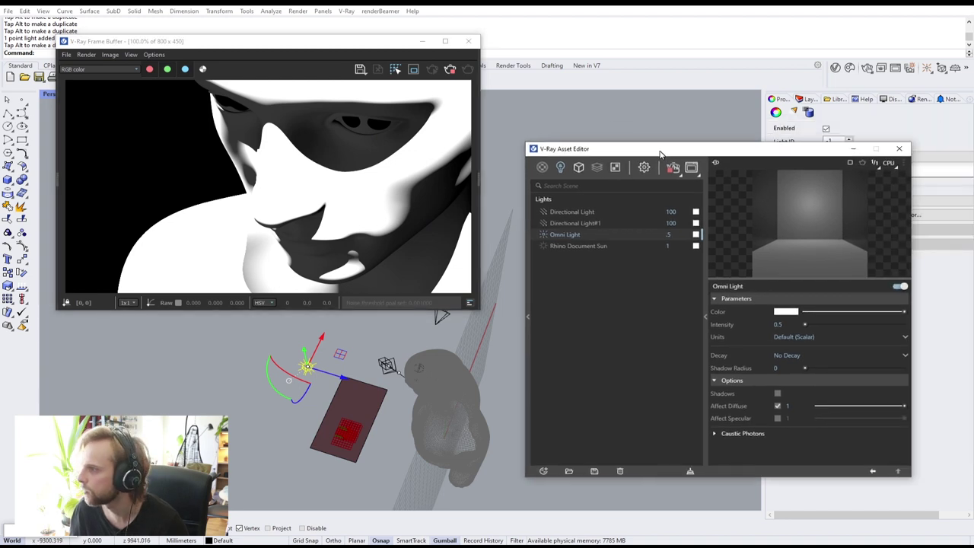
{"action": "left_click", "coordinate": [541, 167]}
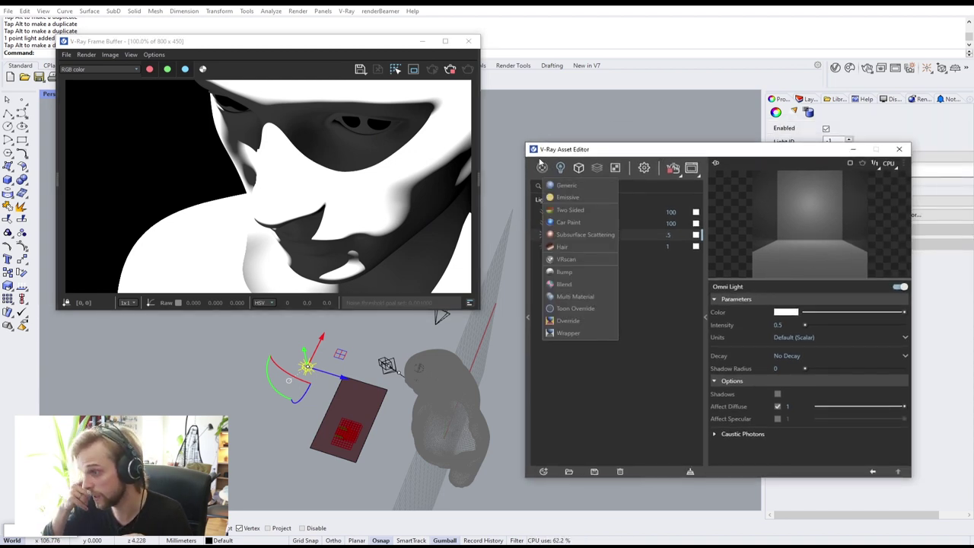
{"action": "left_click", "coordinate": [563, 185]}
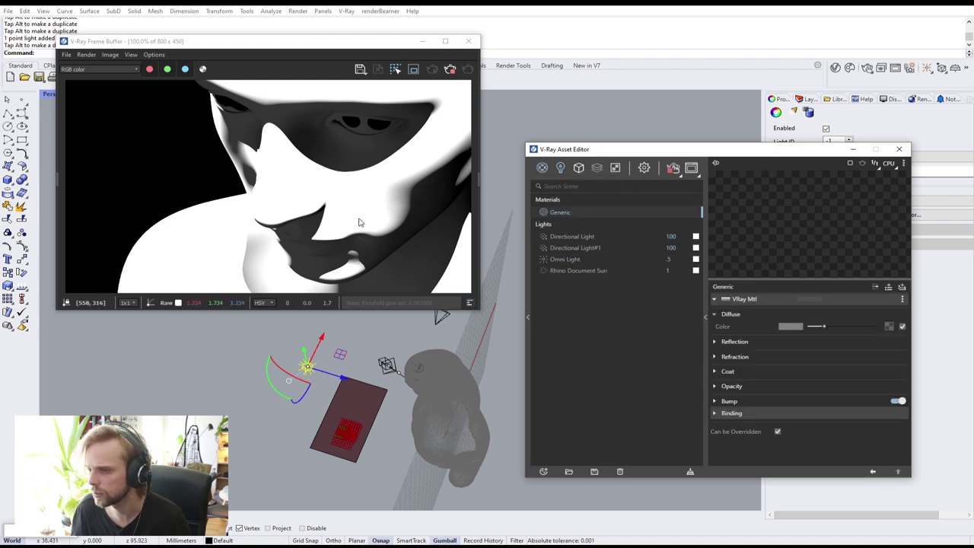
- Show only the materials and add a second Generic material and an Emissive material
{"action": "left_click", "coordinate": [542, 168]}
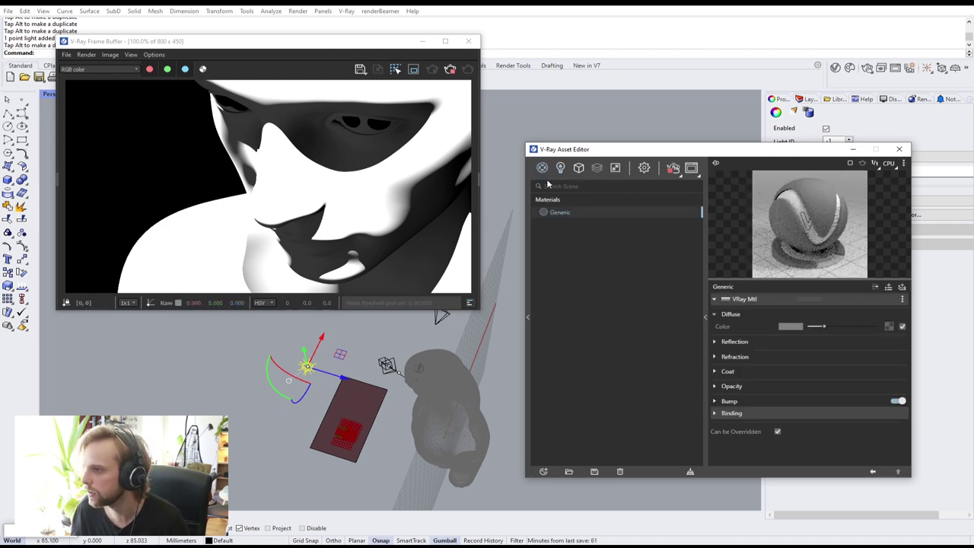
{"action": "left_click", "coordinate": [544, 472]}
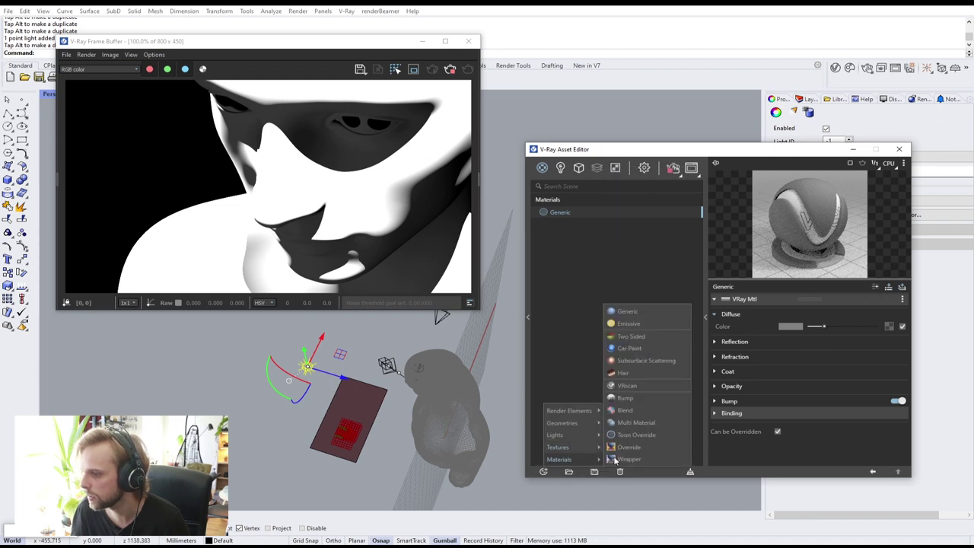
{"action": "left_click", "coordinate": [604, 293]}
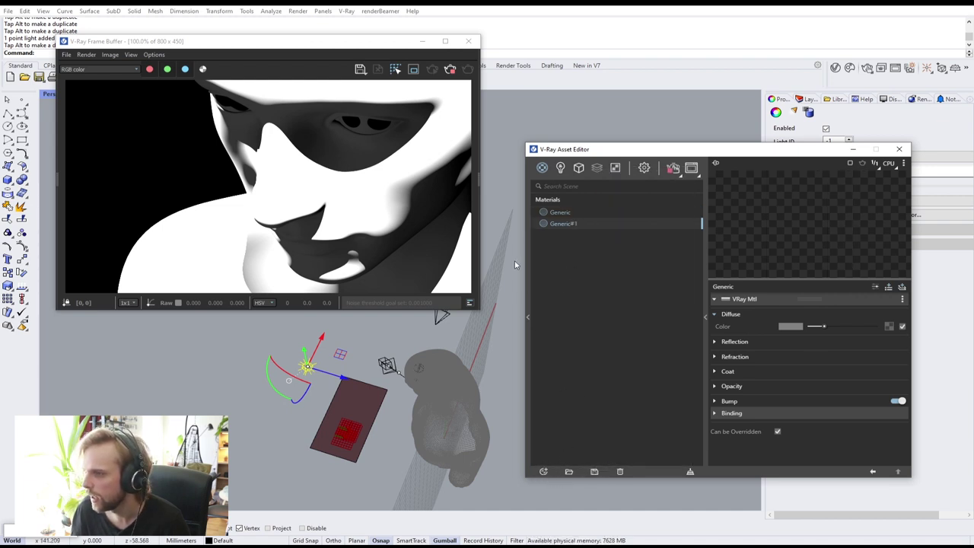
{"action": "left_click", "coordinate": [545, 471]}
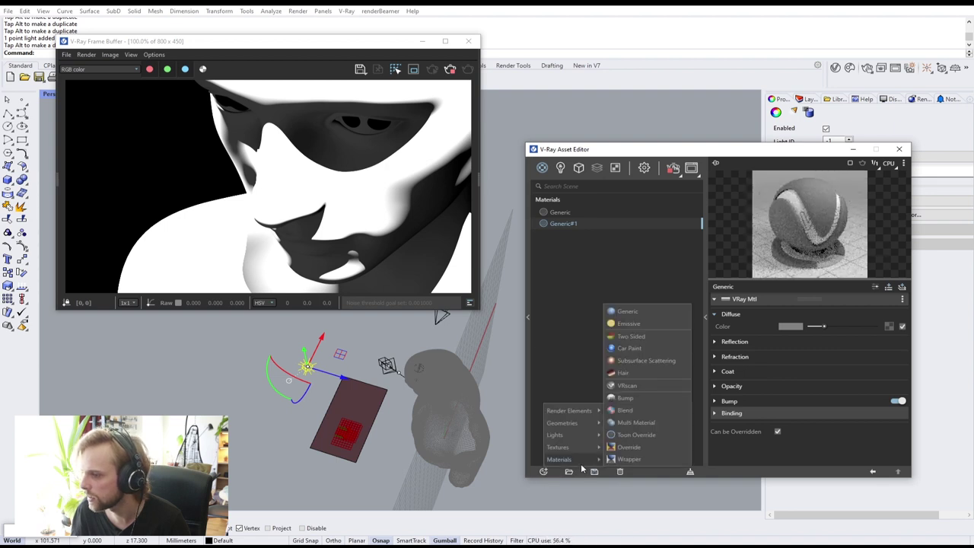
{"action": "left_click", "coordinate": [636, 327]}
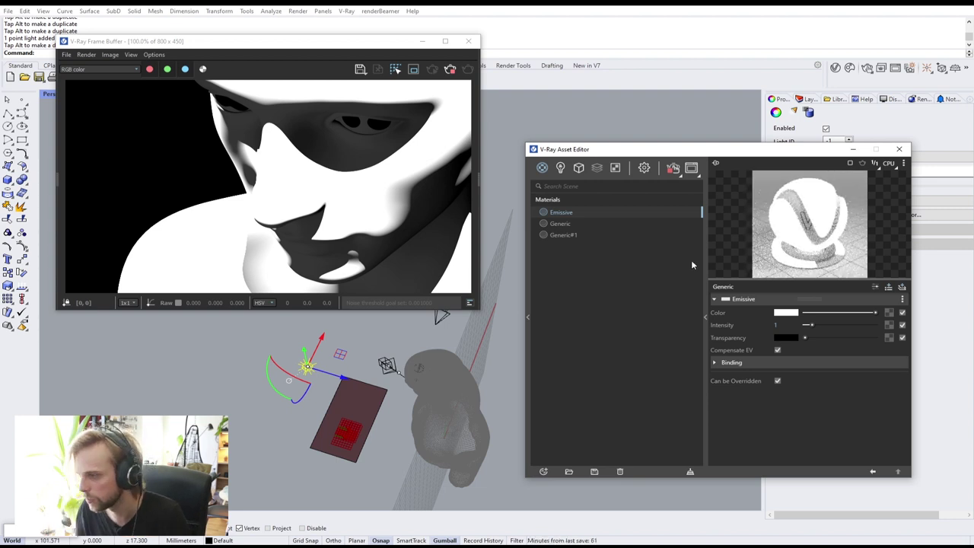
- Deselect the point light and rename the first Generic material to Skin
{"action": "left_click", "coordinate": [213, 367]}
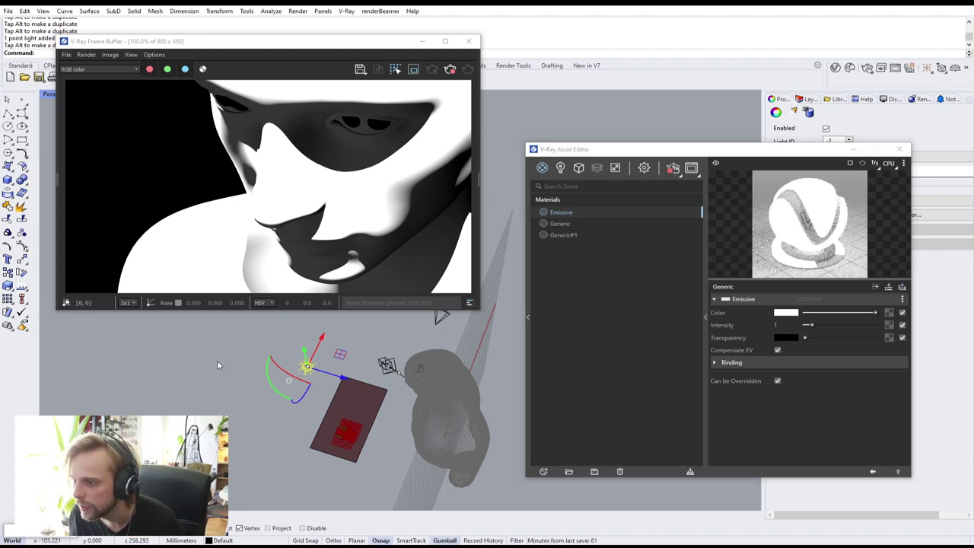
{"action": "left_click", "coordinate": [558, 224]}
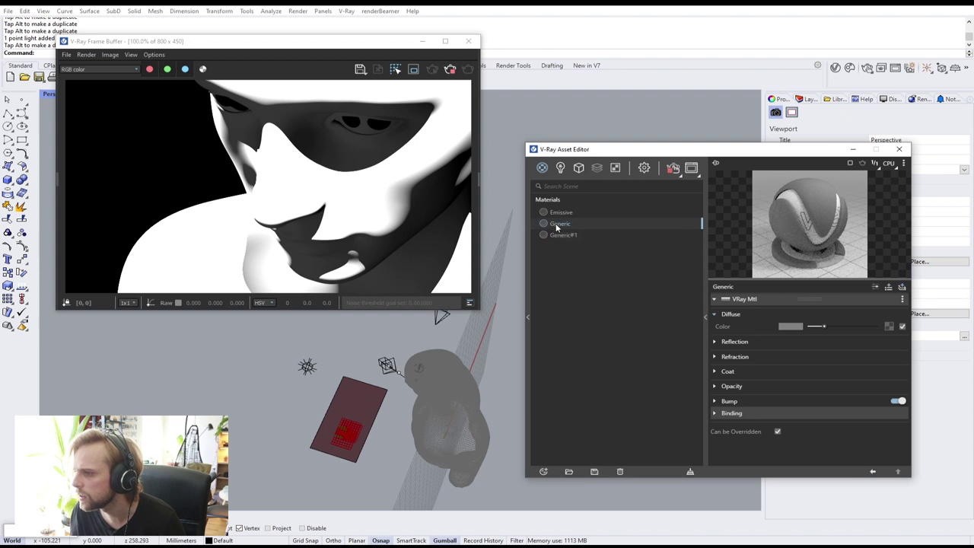
{"action": "double_click", "coordinate": [559, 224]}
{"action": "type", "text": "S"}
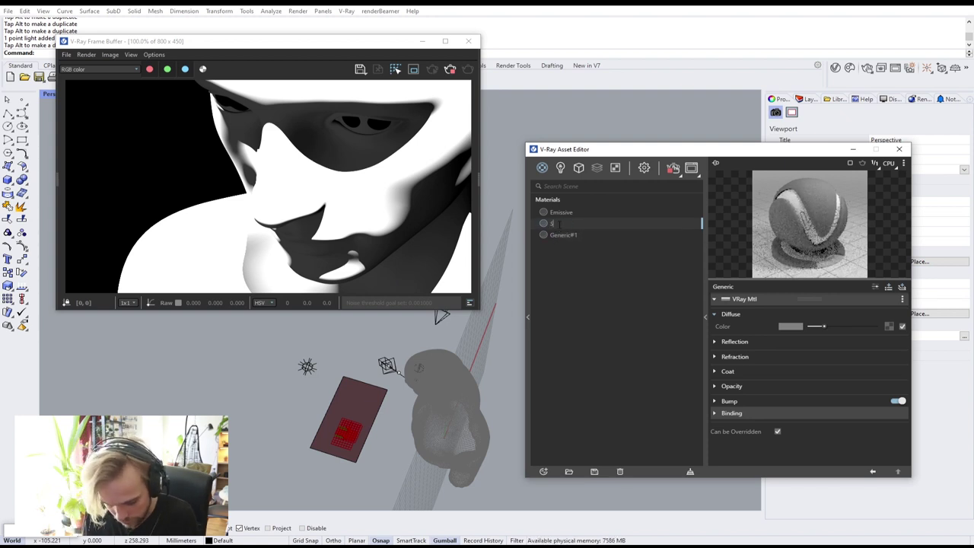
{"action": "type", "text": "kin"}
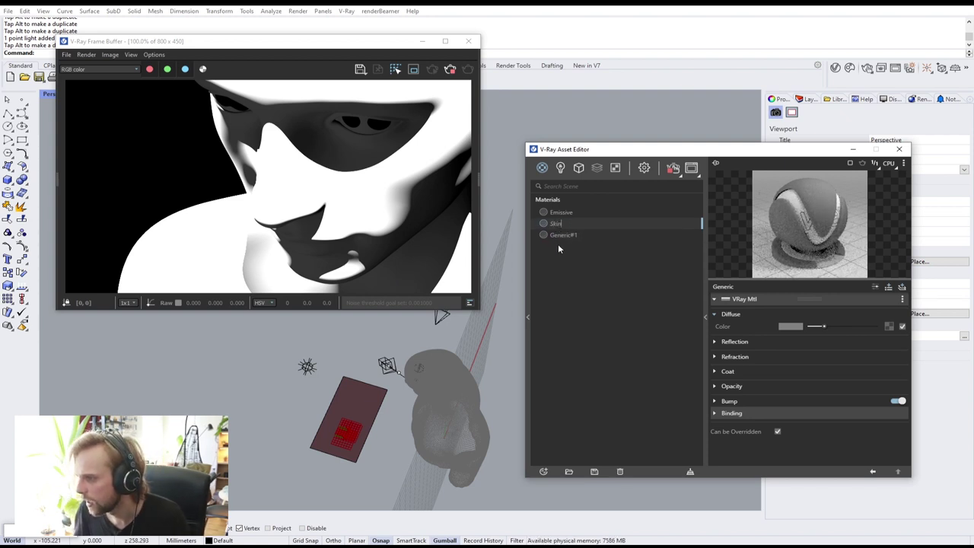
{"action": "key", "text": "Return"}
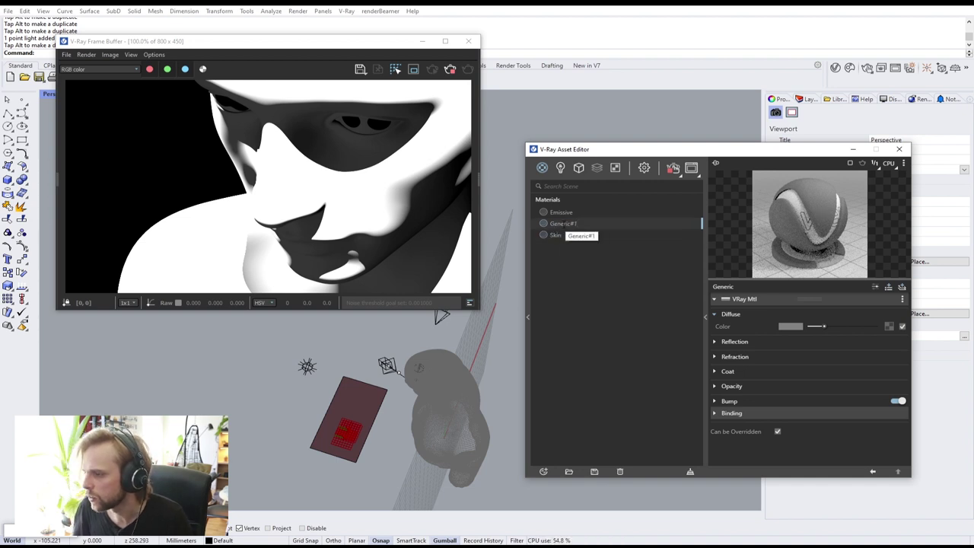
- Rename the Generic#1 material to Eyeball
{"action": "double_click", "coordinate": [565, 224]}
{"action": "key", "text": "BackSpace"}
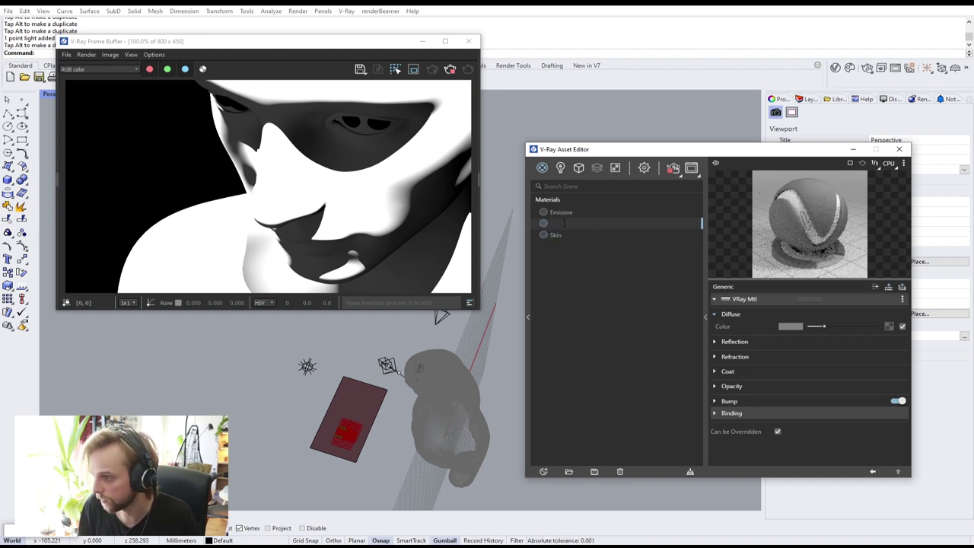
{"action": "type", "text": "g"}
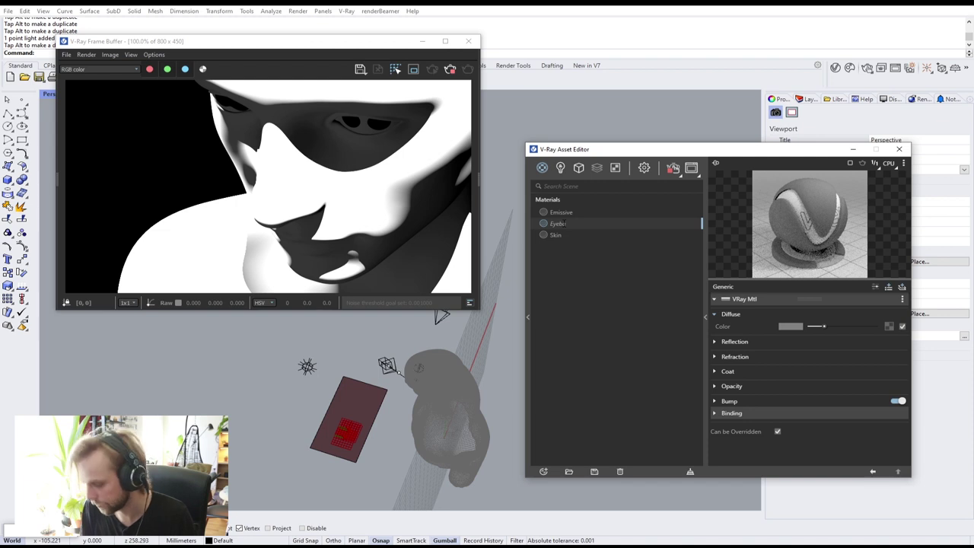
{"action": "key", "text": "Return"}
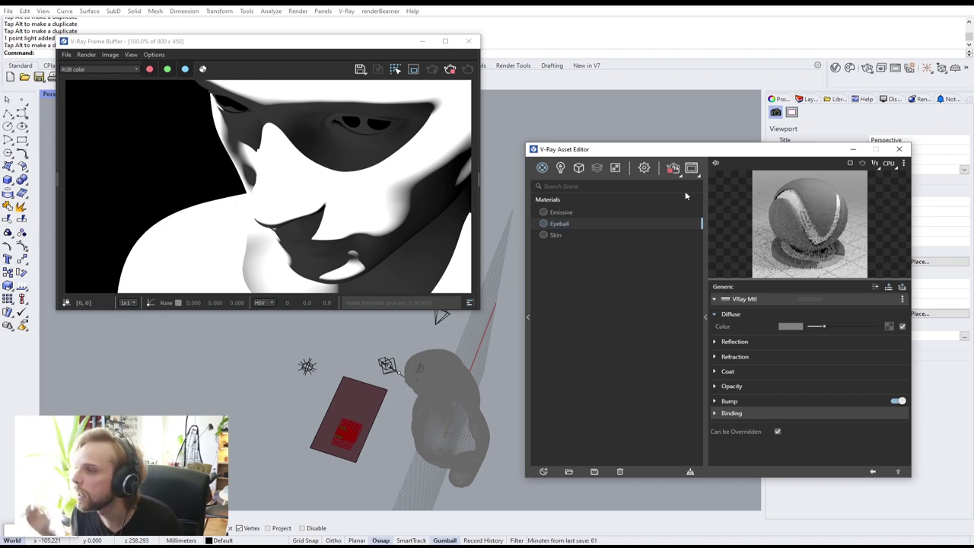
- Switch to the Grasshopper definition and display the V-Ray component set
{"action": "left_click", "coordinate": [409, 254]}
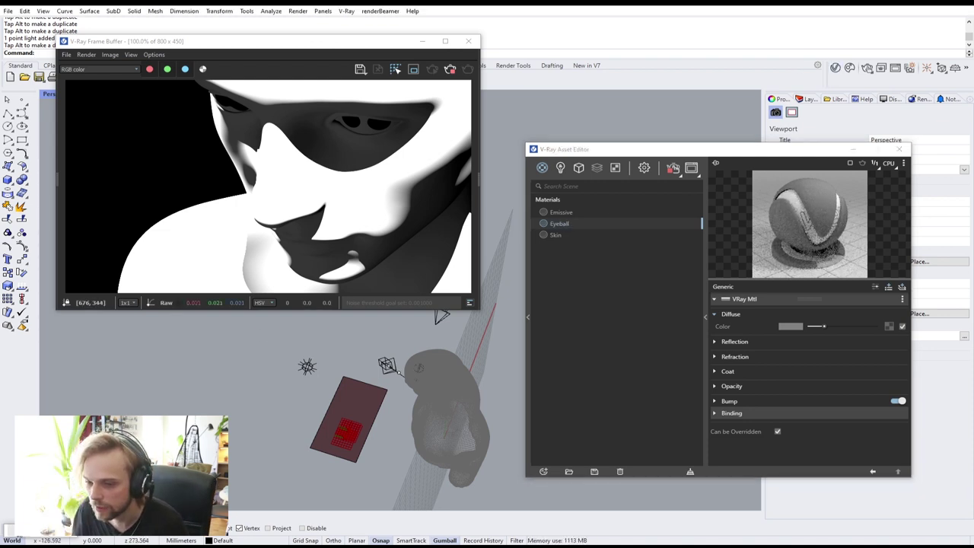
{"action": "left_click", "coordinate": [21, 536]}
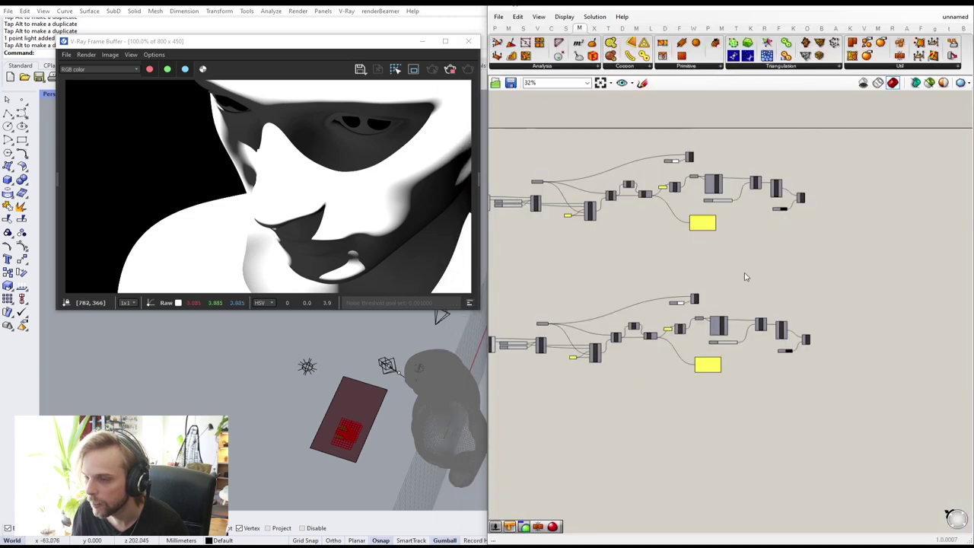
{"action": "right_click_drag", "start_coordinate": [854, 167], "coordinate": [813, 201]}
{"action": "left_click", "coordinate": [863, 28]}
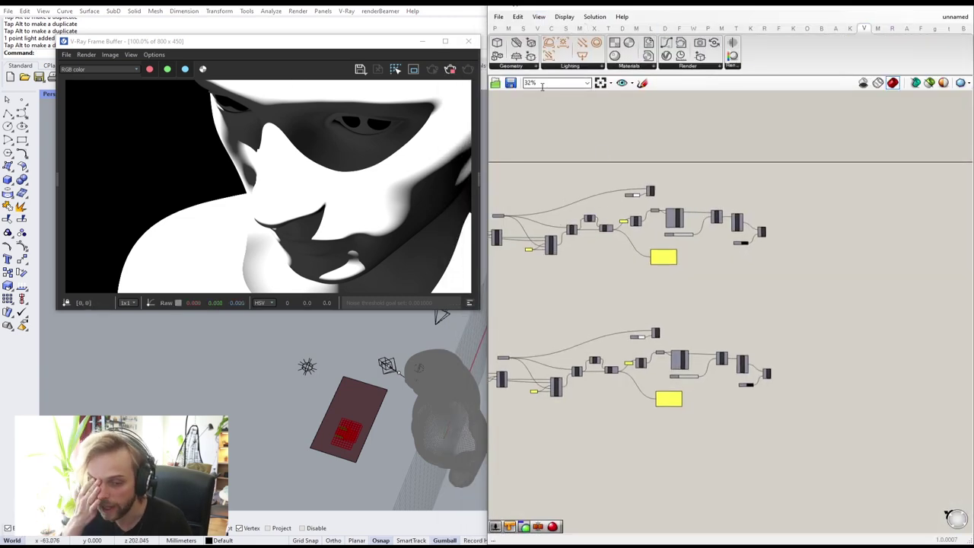
- Stop the interactive render and minimise the frame buffer to uncover the Rhino viewport
{"action": "left_click", "coordinate": [450, 70]}
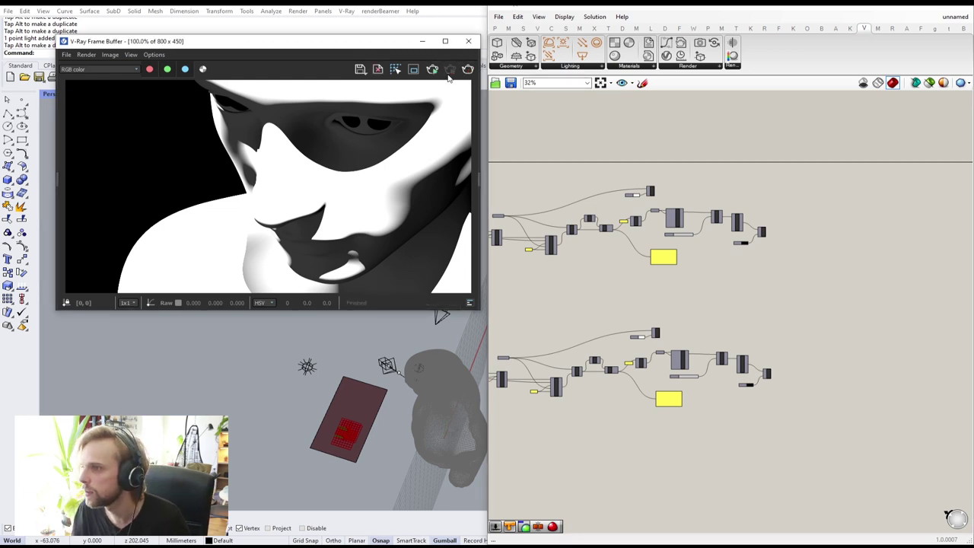
{"action": "left_click", "coordinate": [422, 41]}
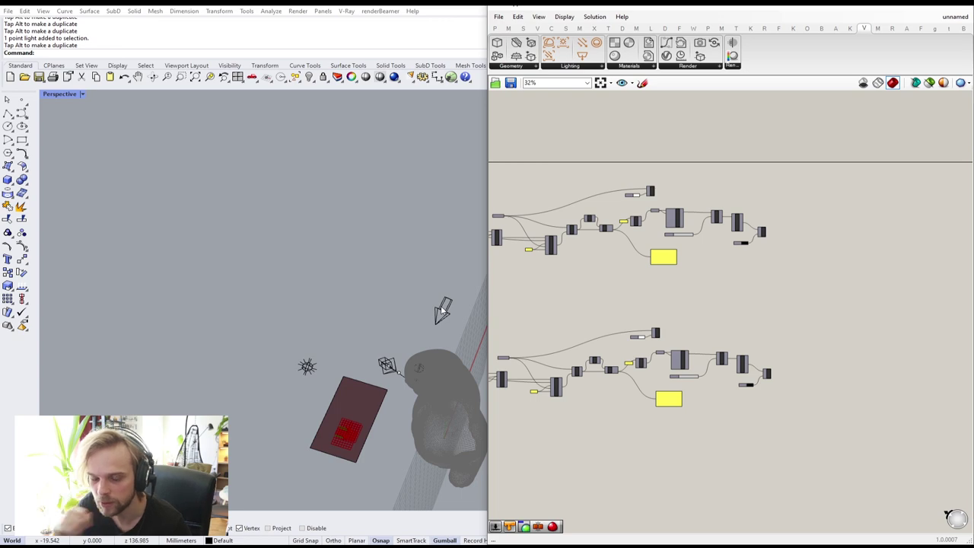
{"action": "scroll", "coordinate": [598, 289], "scroll_direction": "up", "scroll_amount": 5}
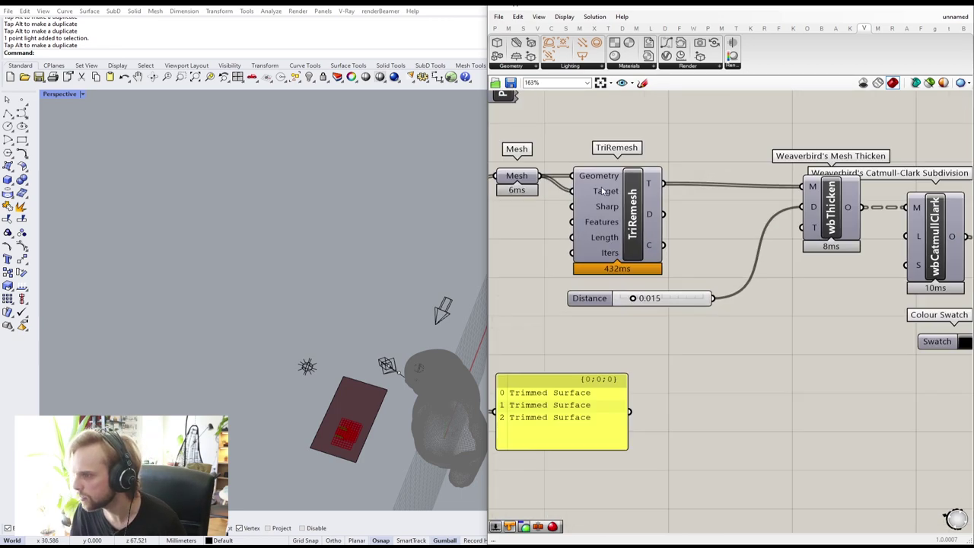
{"action": "scroll", "coordinate": [589, 217], "scroll_direction": "down", "scroll_amount": 4}
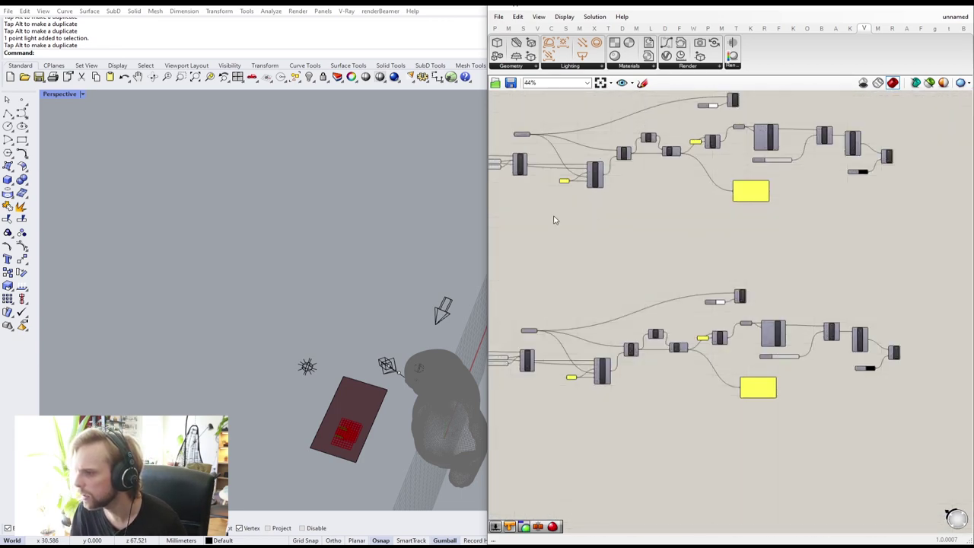
- Select both eyeball spheres inside the head in the Perspective viewport
{"action": "scroll", "coordinate": [407, 379], "scroll_direction": "up", "scroll_amount": 5}
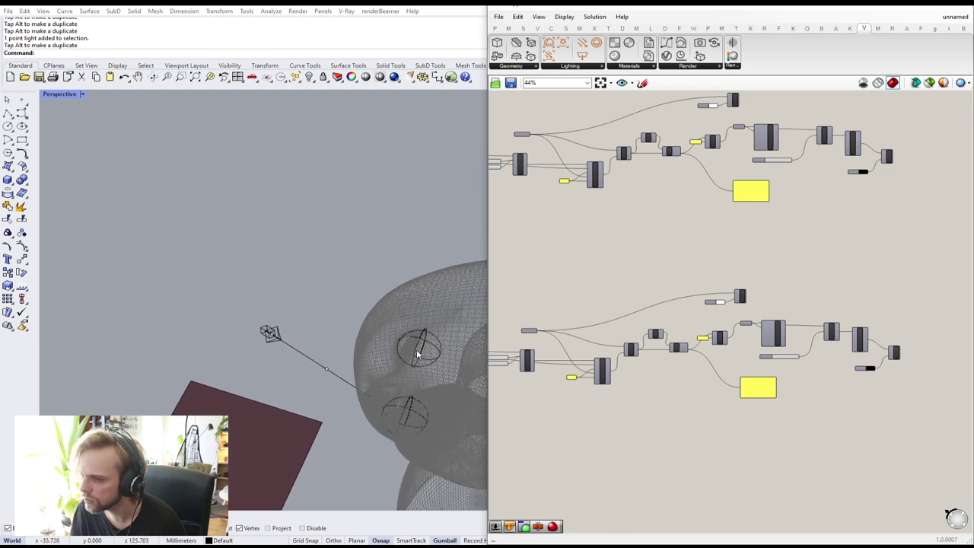
{"action": "left_click", "coordinate": [419, 347]}
{"action": "left_click", "coordinate": [404, 420], "text": "shift"}
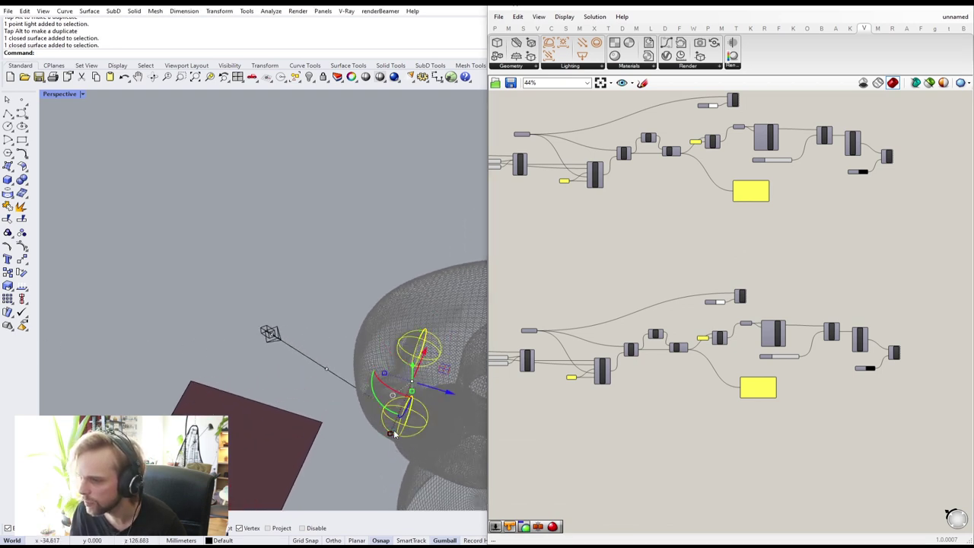
- Delete the preview components and their colour swatches located above the TriRemesh components in Grasshopper
{"action": "scroll", "coordinate": [774, 280], "scroll_direction": "up", "scroll_amount": 3}
{"action": "left_click_drag", "start_coordinate": [787, 319], "coordinate": [673, 234]}
{"action": "right_click_drag", "start_coordinate": [676, 207], "coordinate": [689, 456]}
{"action": "left_click_drag", "start_coordinate": [757, 261], "coordinate": [620, 207]}
{"action": "key", "text": "Delete"}
{"action": "scroll", "coordinate": [629, 213], "scroll_direction": "down", "scroll_amount": 5}
- Delete the Custom Preview and Colour Swatch that follow the Catmull-Clark Subdivision in both component chains
{"action": "scroll", "coordinate": [690, 316], "scroll_direction": "up", "scroll_amount": 6}
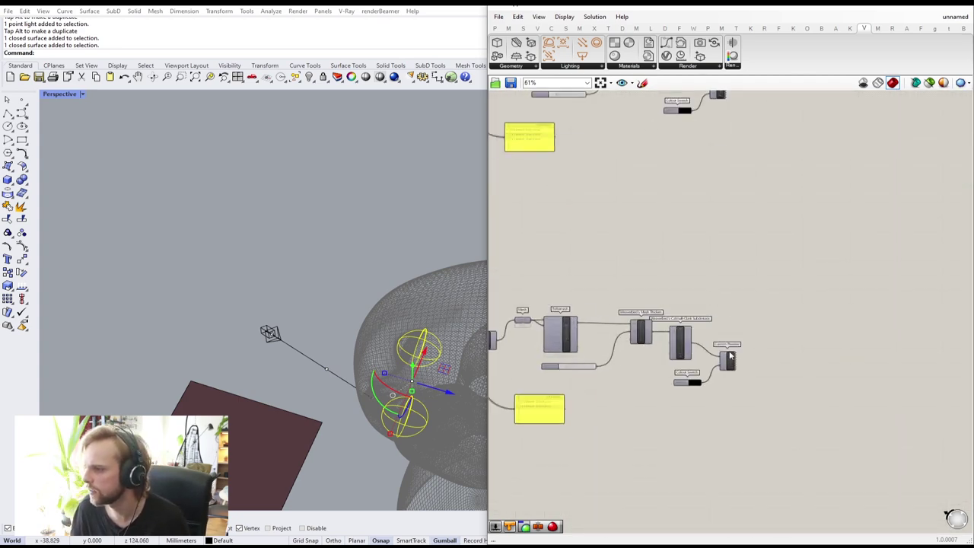
{"action": "left_click_drag", "start_coordinate": [776, 445], "coordinate": [678, 312]}
{"action": "right_click_drag", "start_coordinate": [726, 194], "coordinate": [724, 347]}
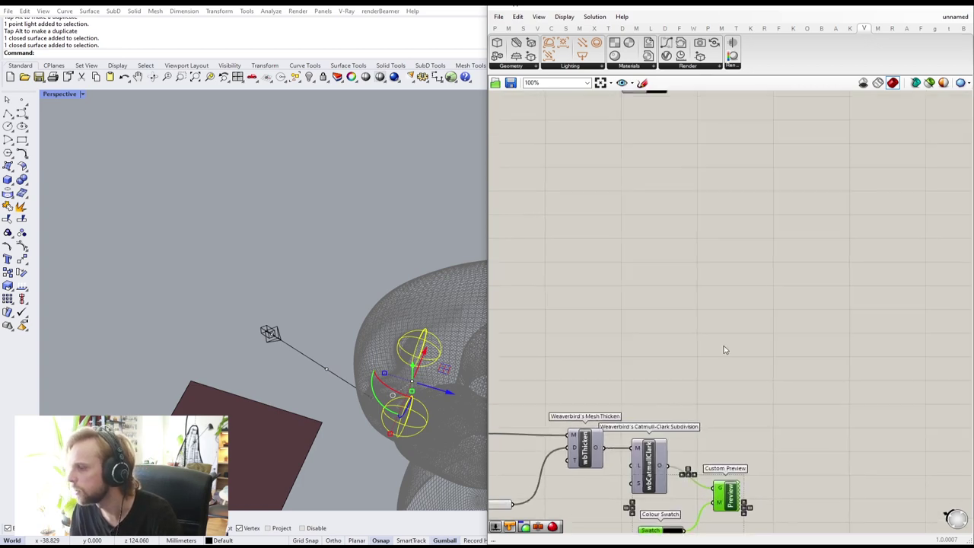
{"action": "scroll", "coordinate": [725, 253], "scroll_direction": "down", "scroll_amount": 3}
{"action": "key", "text": "Delete"}
{"action": "mouse_move", "coordinate": [750, 193]}
{"action": "left_mouse_down"}
{"action": "mouse_move", "coordinate": [684, 134]}
{"action": "mouse_move", "coordinate": [694, 134]}
{"action": "left_mouse_up"}
{"action": "key", "text": "Delete"}
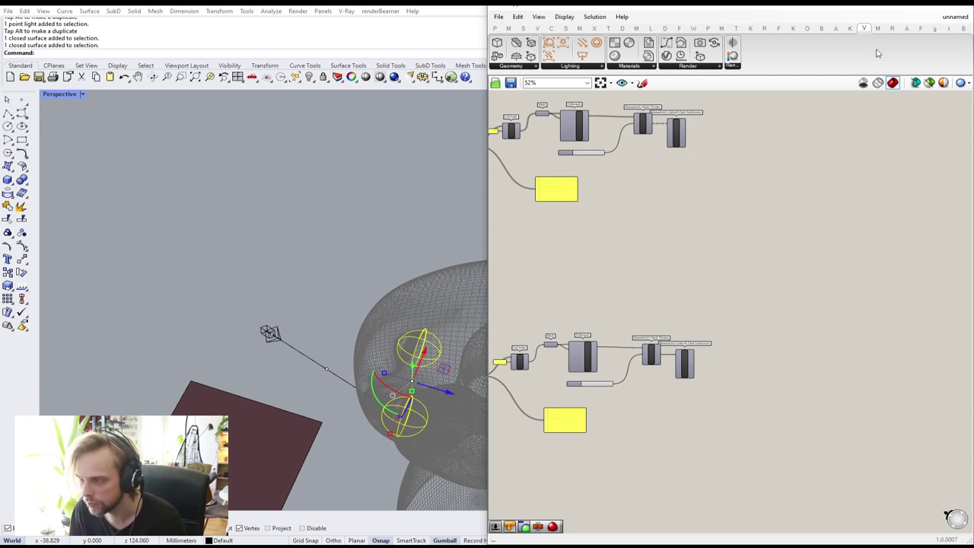
- Return to the Rhino model, zoom to the selected eyeball spheres and clear the selection
{"action": "left_click", "coordinate": [917, 15]}
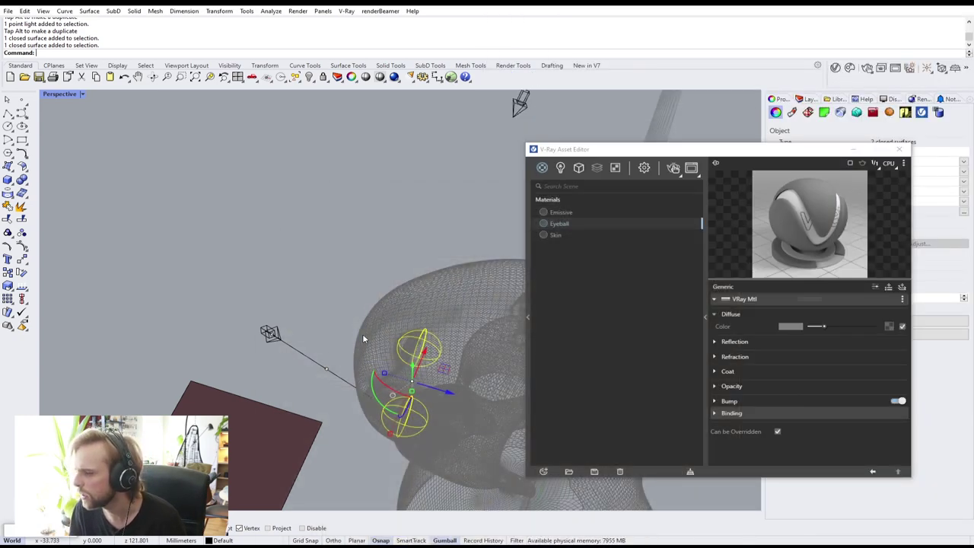
{"action": "right_click_drag", "start_coordinate": [404, 321], "coordinate": [435, 363]}
{"action": "type", "text": "Z"}
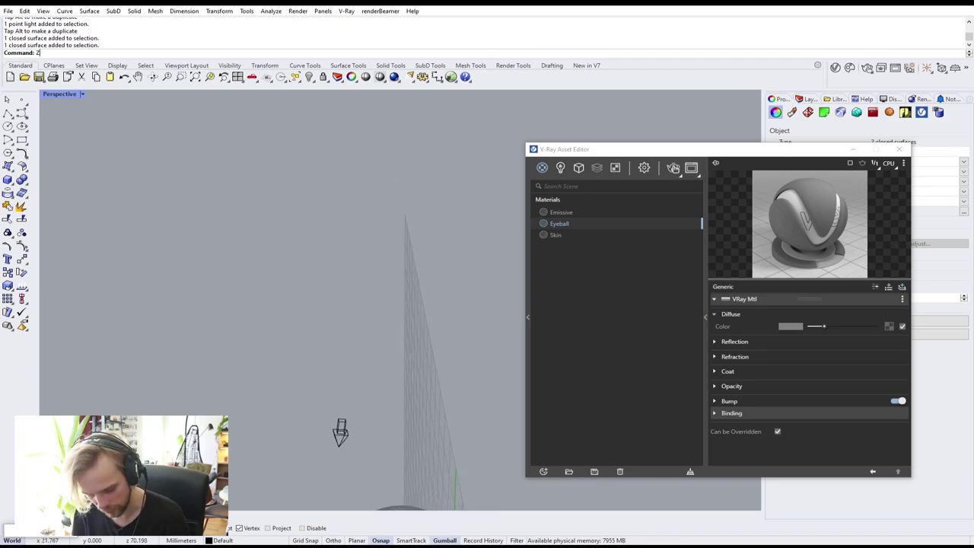
{"action": "type", "text": "S"}
{"action": "key", "text": "Return"}
{"action": "right_click_drag", "start_coordinate": [344, 335], "coordinate": [370, 250]}
{"action": "left_click", "coordinate": [314, 182]}
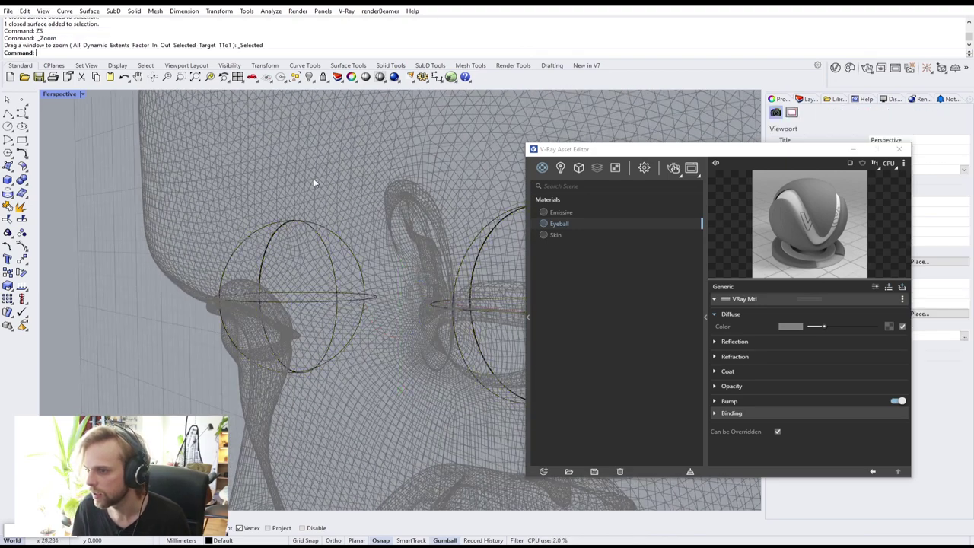
- Select both eyeball spheres in the Perspective viewport and apply the Emissive material to them
{"action": "right_click_drag", "start_coordinate": [333, 303], "coordinate": [336, 277]}
{"action": "scroll", "coordinate": [386, 302], "scroll_direction": "down", "scroll_amount": 6}
{"action": "left_click", "coordinate": [388, 261]}
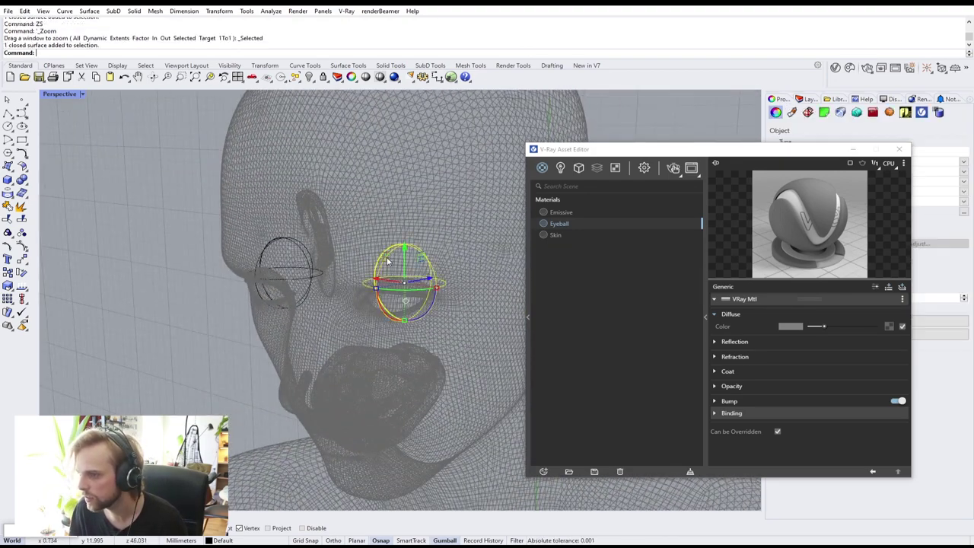
{"action": "left_click", "coordinate": [287, 255], "text": "shift"}
{"action": "right_click", "coordinate": [559, 223]}
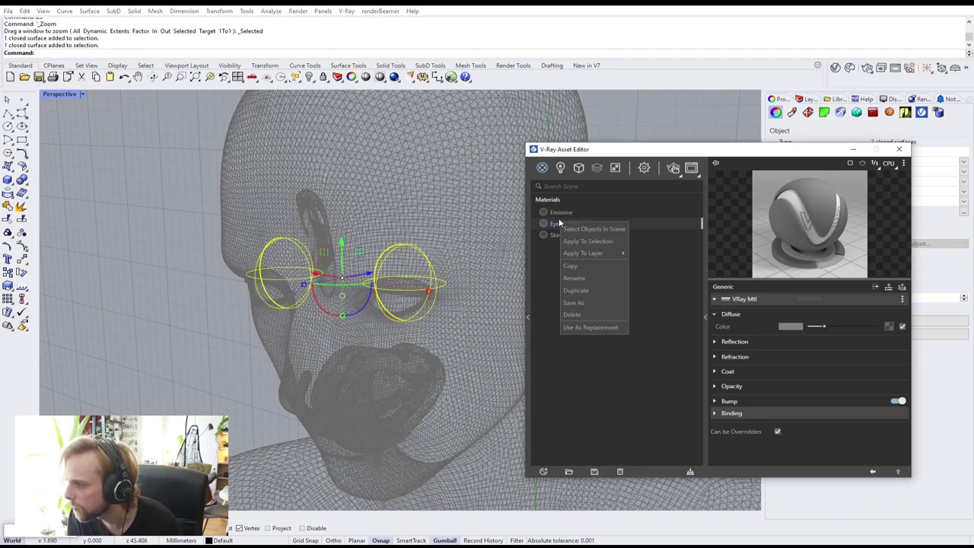
{"action": "left_click", "coordinate": [544, 263]}
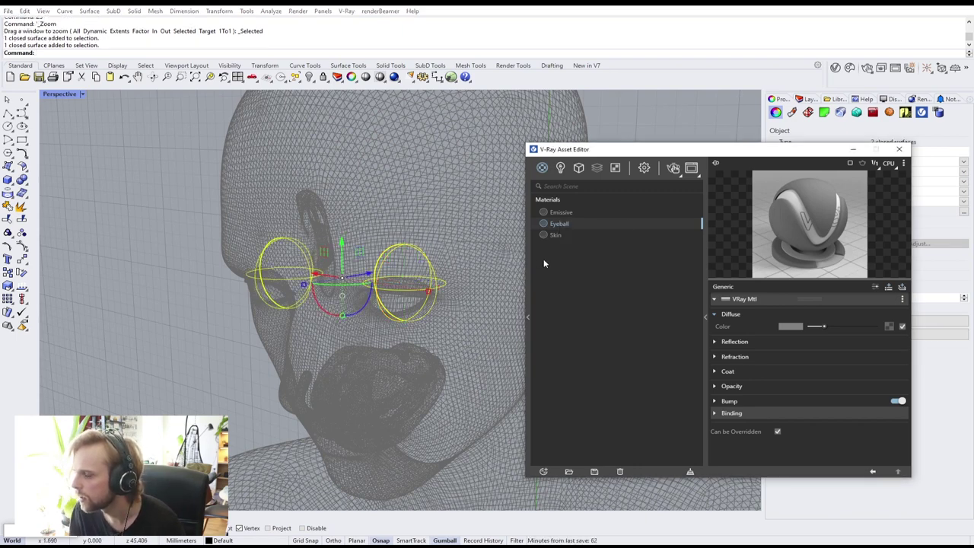
{"action": "left_click", "coordinate": [557, 214]}
{"action": "right_click", "coordinate": [561, 214]}
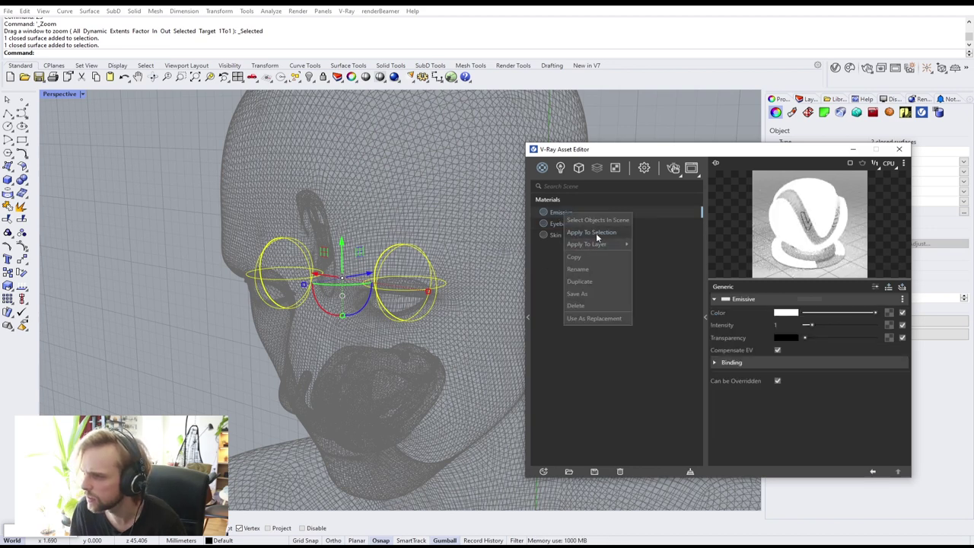
{"action": "left_click", "coordinate": [591, 232]}
- Rename the Eyeball material as Iris
{"action": "left_click", "coordinate": [559, 223]}
{"action": "double_click", "coordinate": [560, 223]}
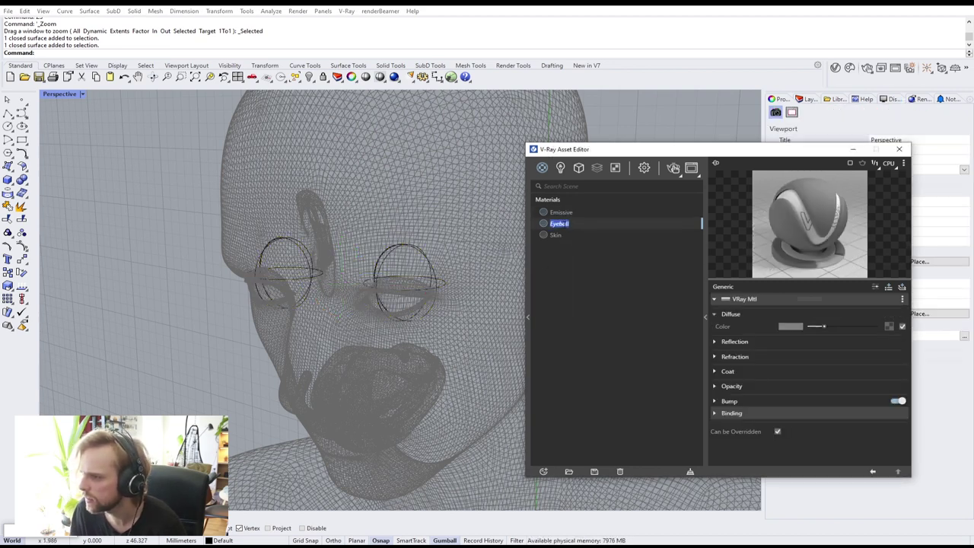
{"action": "key", "text": "BackSpace"}
{"action": "type", "text": "Iris"}
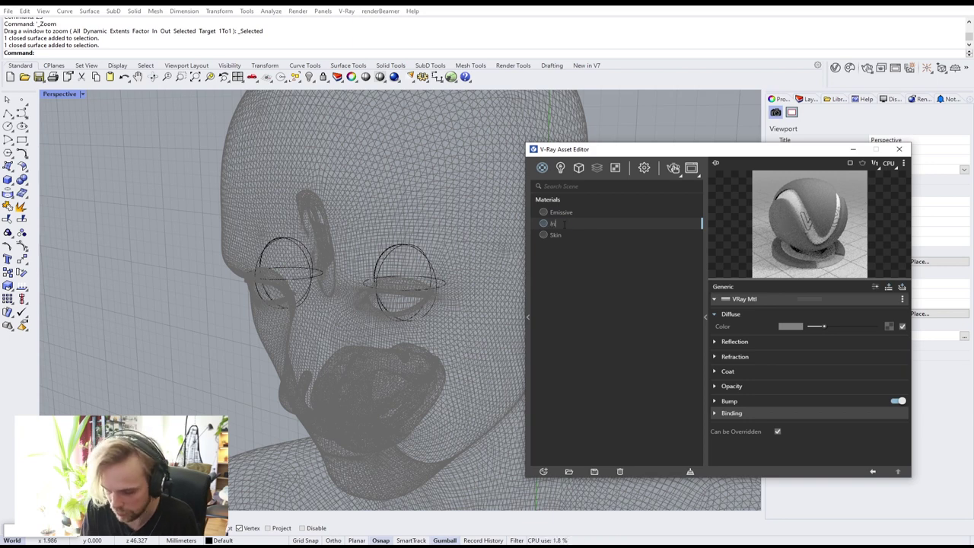
{"action": "key", "text": "Return"}
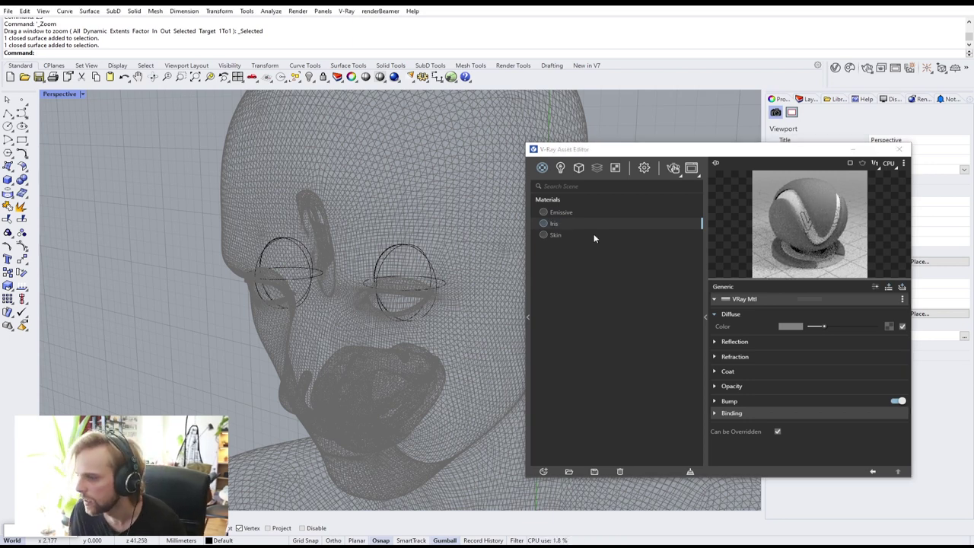
- Maximize the rendered close-up Perspective view of the face and start an interactive V-Ray render
{"action": "double_click", "coordinate": [64, 96]}
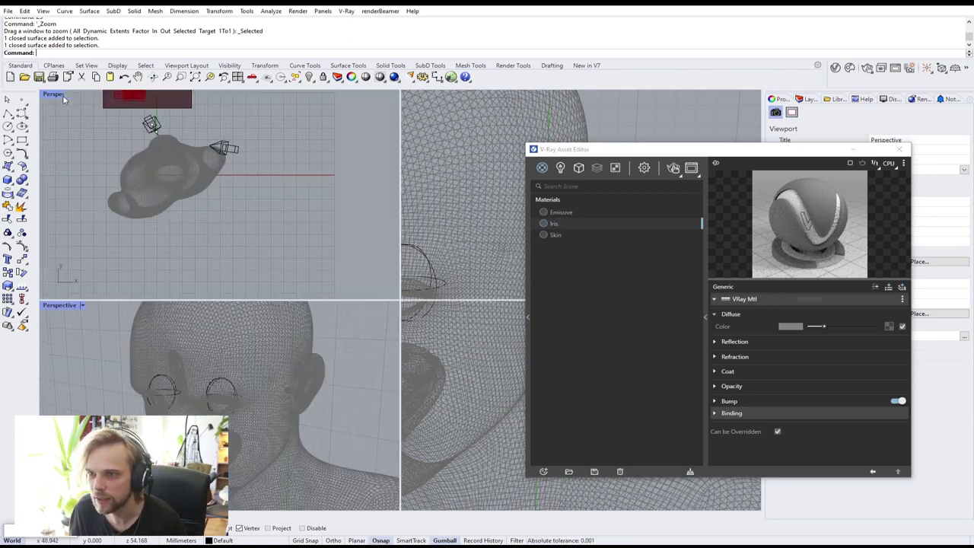
{"action": "double_click", "coordinate": [412, 96]}
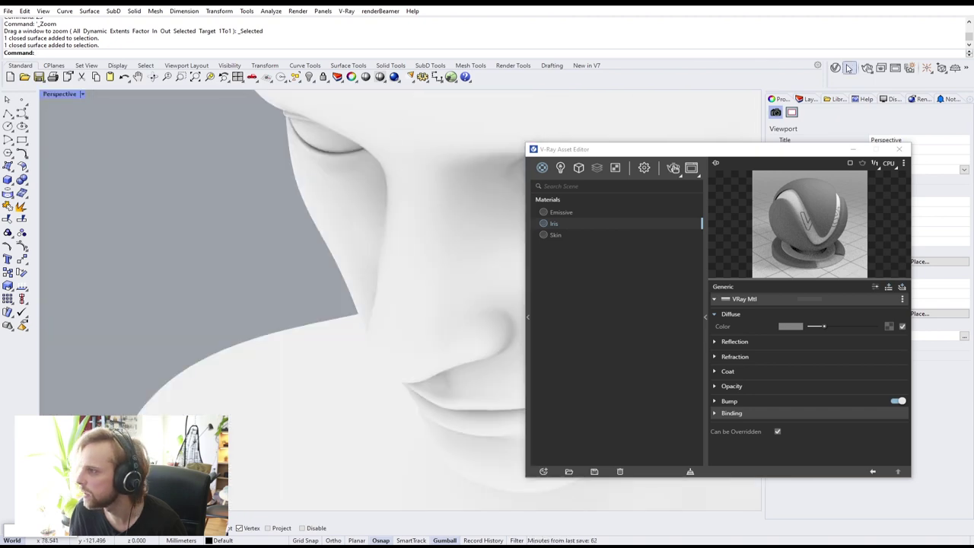
{"action": "left_click", "coordinate": [867, 68]}
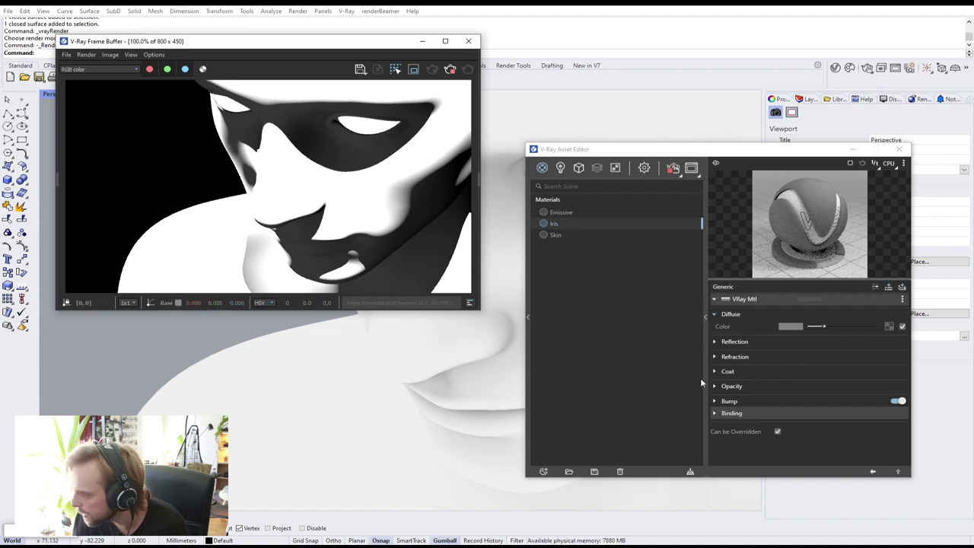
- Set the intensity of the Emissive material to 0.1
{"action": "left_click", "coordinate": [561, 215]}
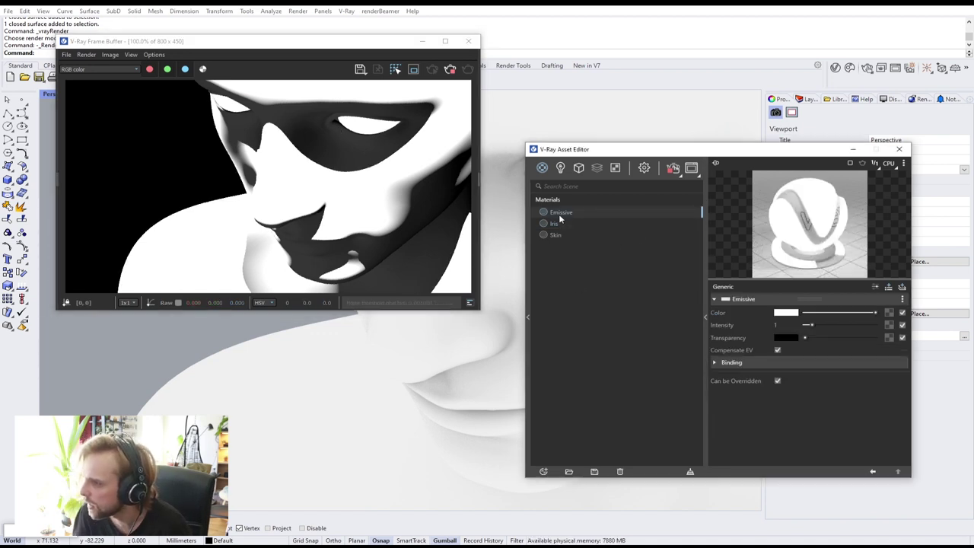
{"action": "left_click", "coordinate": [787, 316]}
{"action": "left_click", "coordinate": [642, 193]}
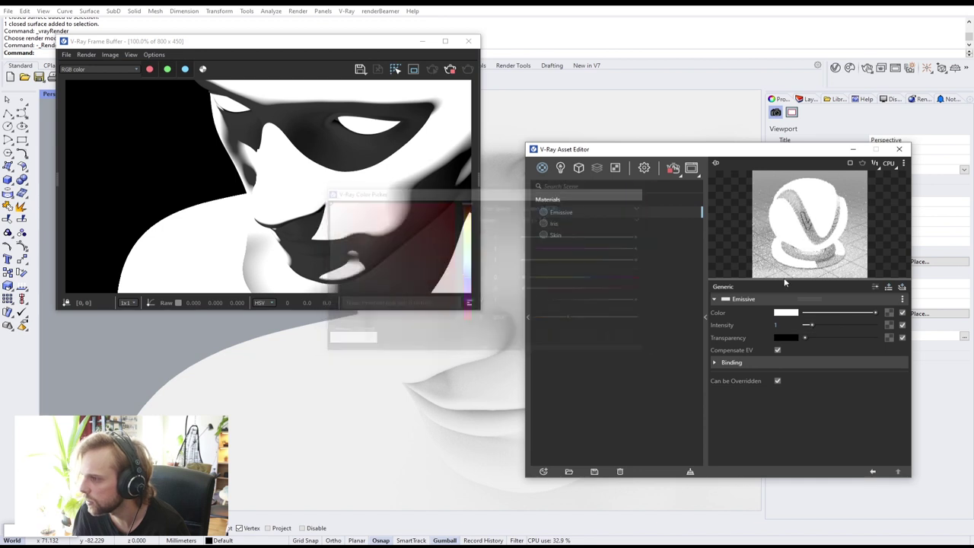
{"action": "type", "text": ".1"}
{"action": "key", "text": "Return"}
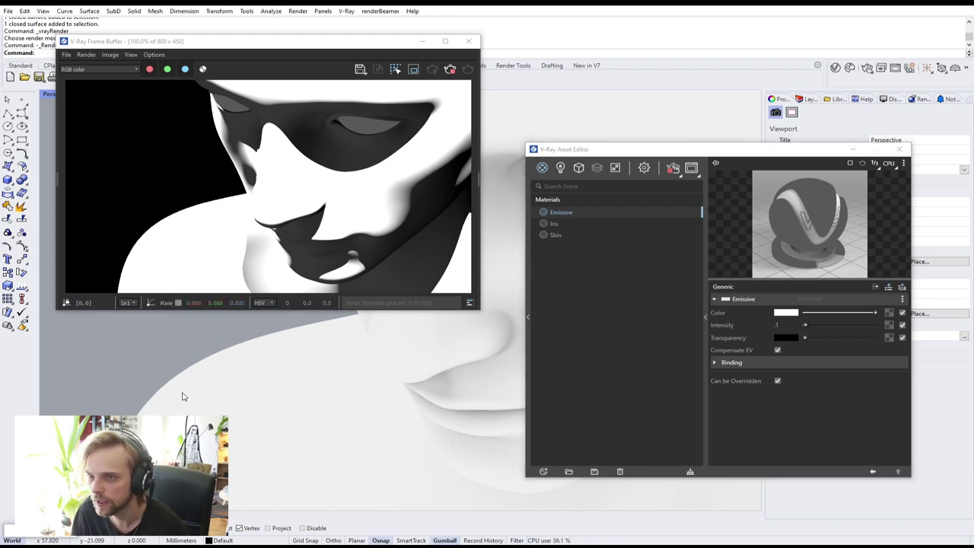
- Unlock the head mesh, select it and apply the Skin material to it
{"action": "type", "text": "nlock"}
{"action": "key", "text": "Return"}
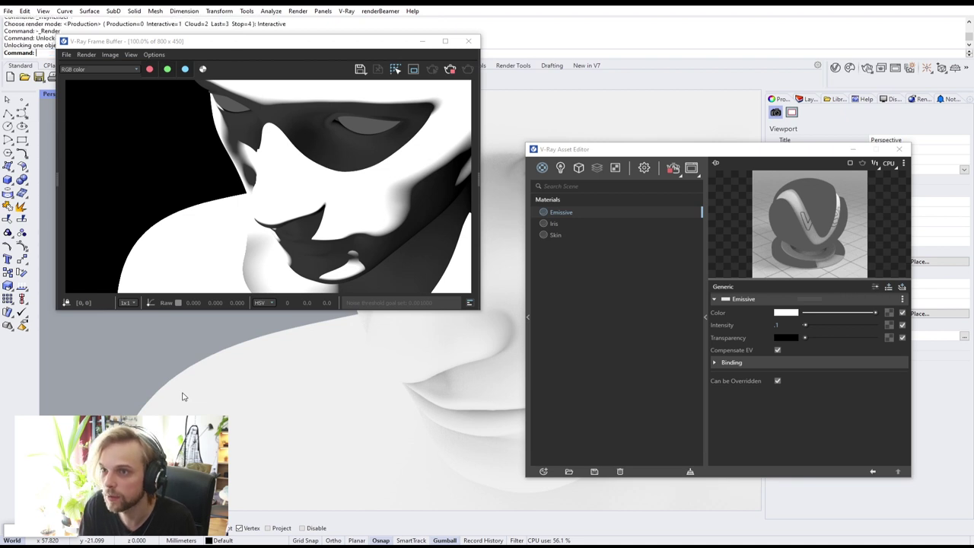
{"action": "left_click", "coordinate": [562, 235]}
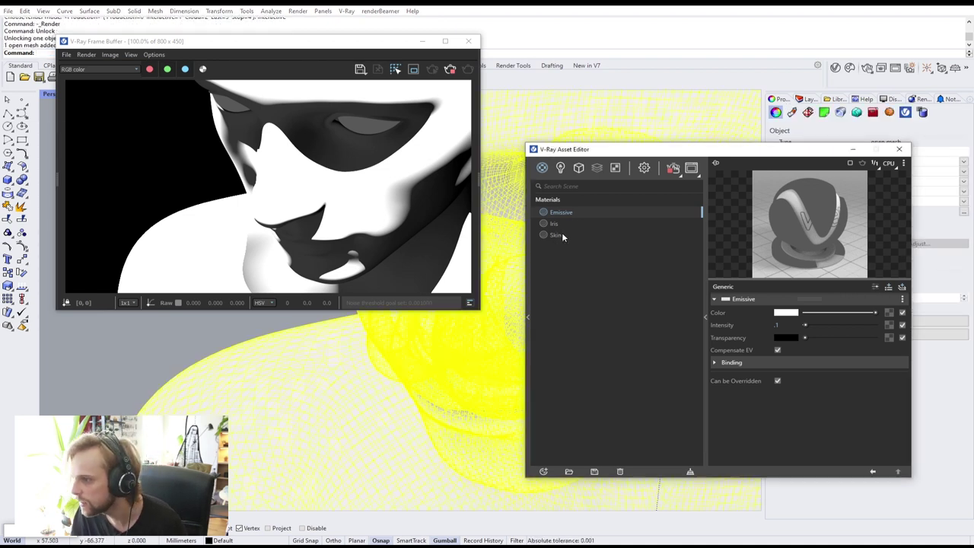
{"action": "right_click", "coordinate": [562, 234]}
{"action": "left_click", "coordinate": [584, 255]}
{"action": "left_click", "coordinate": [113, 359]}
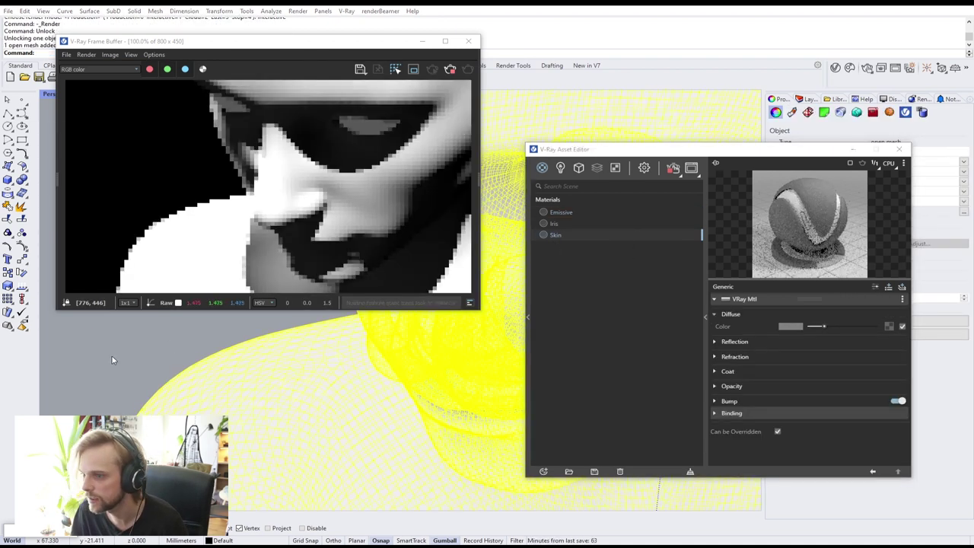
- Lock the selected head mesh again
{"action": "left_click", "coordinate": [195, 393]}
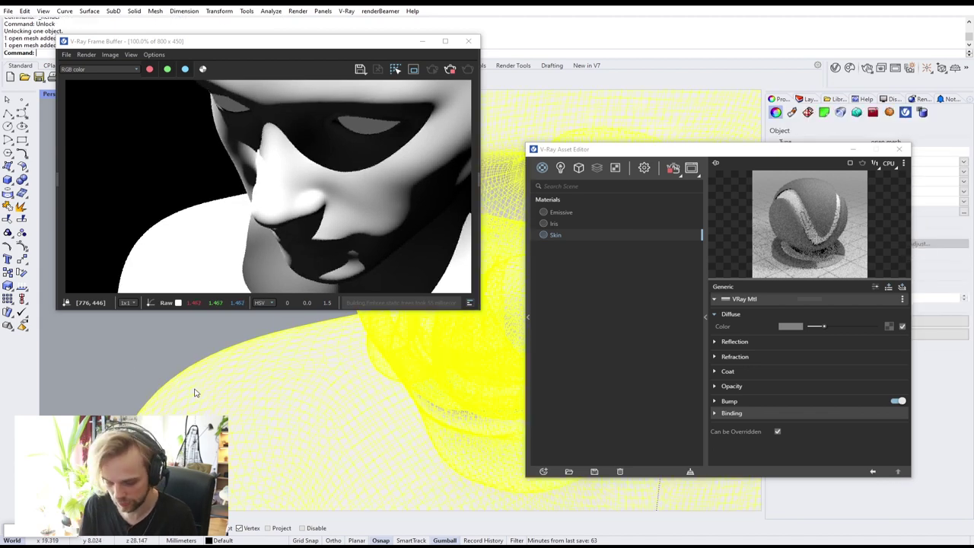
{"action": "type", "text": "Lock"}
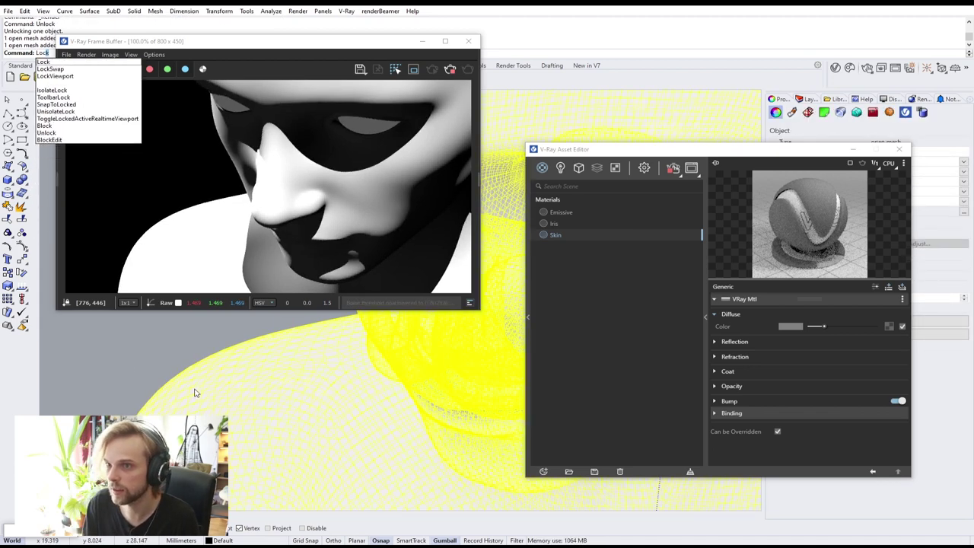
{"action": "key", "text": "Return"}
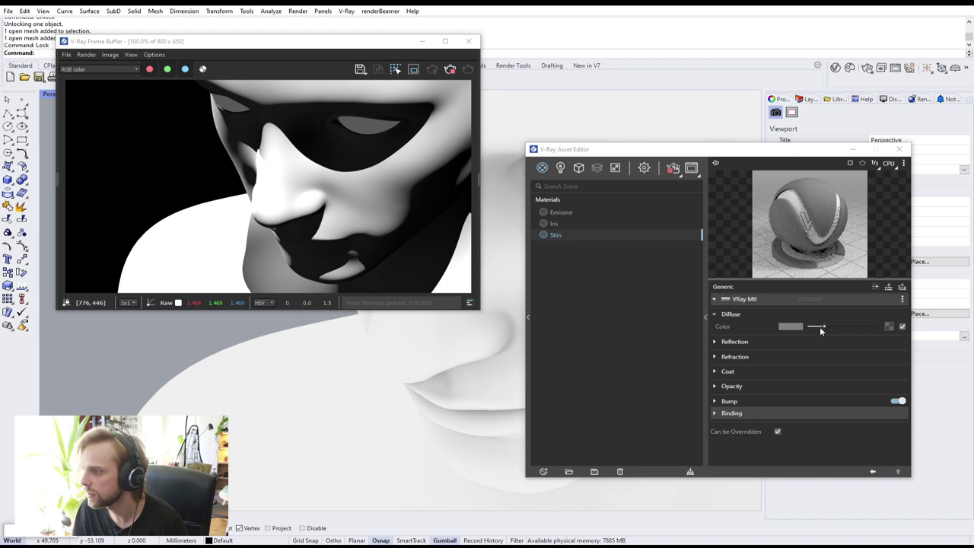
- Set the Skin material's reflection colour to dark grey and assign a Fresnel texture to its diffuse colour
{"action": "left_click", "coordinate": [727, 343]}
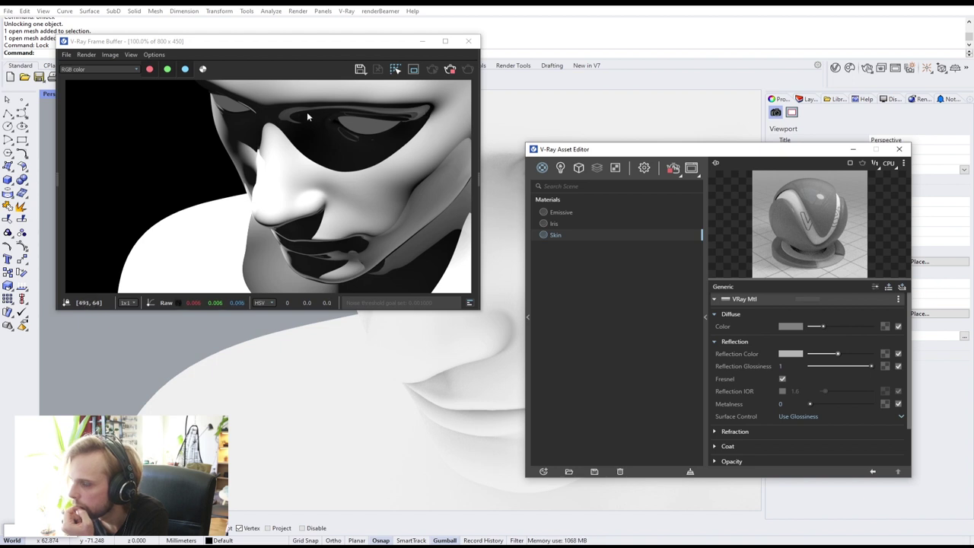
{"action": "left_click_drag", "start_coordinate": [822, 355], "coordinate": [810, 354]}
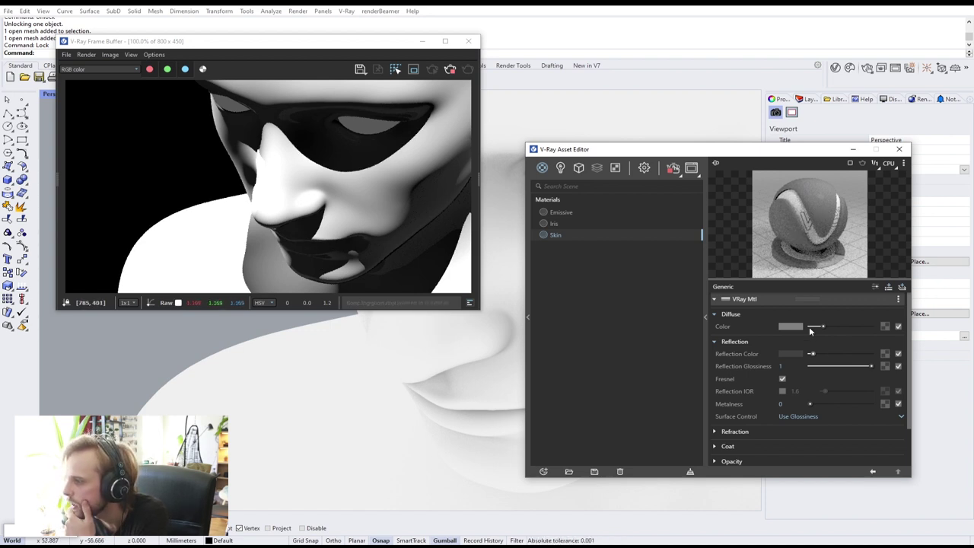
{"action": "left_click", "coordinate": [886, 327]}
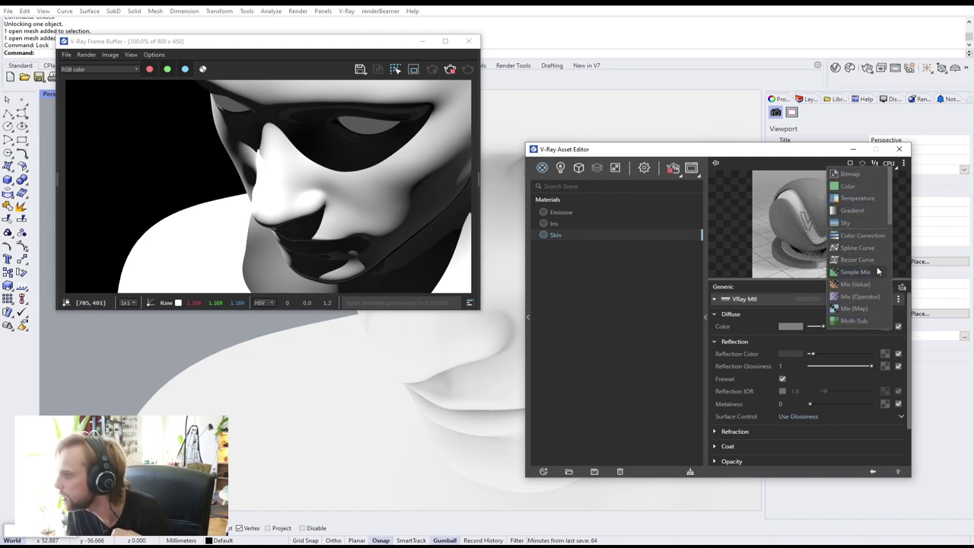
{"action": "scroll", "coordinate": [869, 238], "scroll_direction": "down", "scroll_amount": 3}
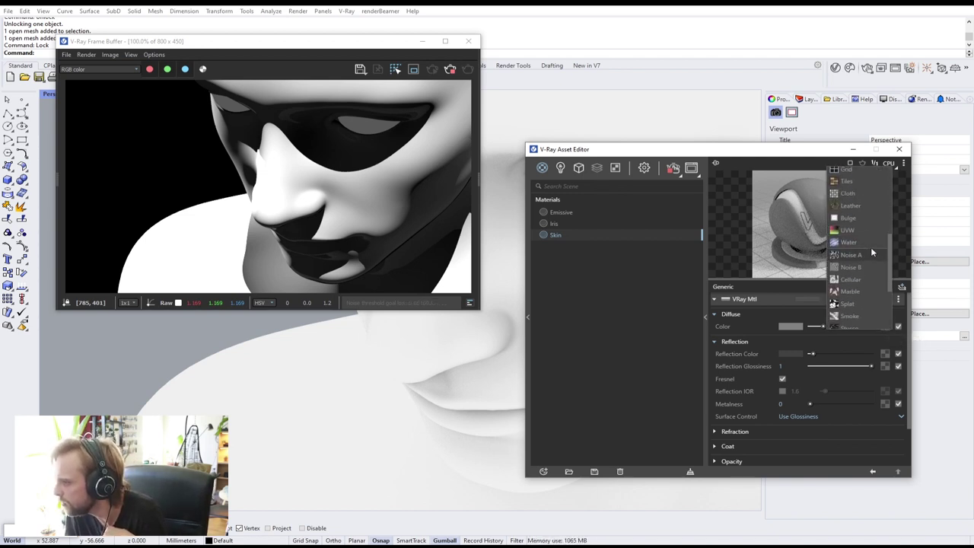
{"action": "scroll", "coordinate": [870, 247], "scroll_direction": "up", "scroll_amount": 2}
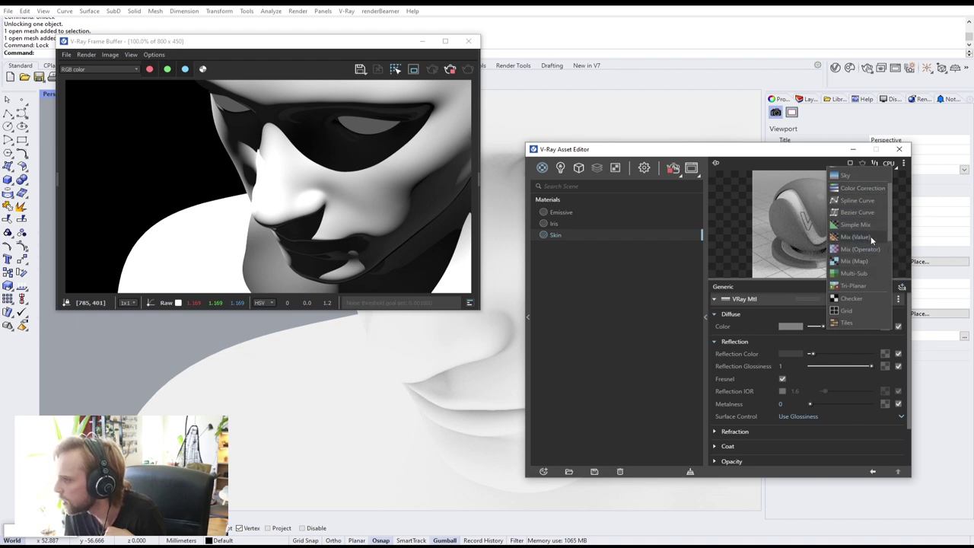
{"action": "scroll", "coordinate": [860, 232], "scroll_direction": "up", "scroll_amount": 2}
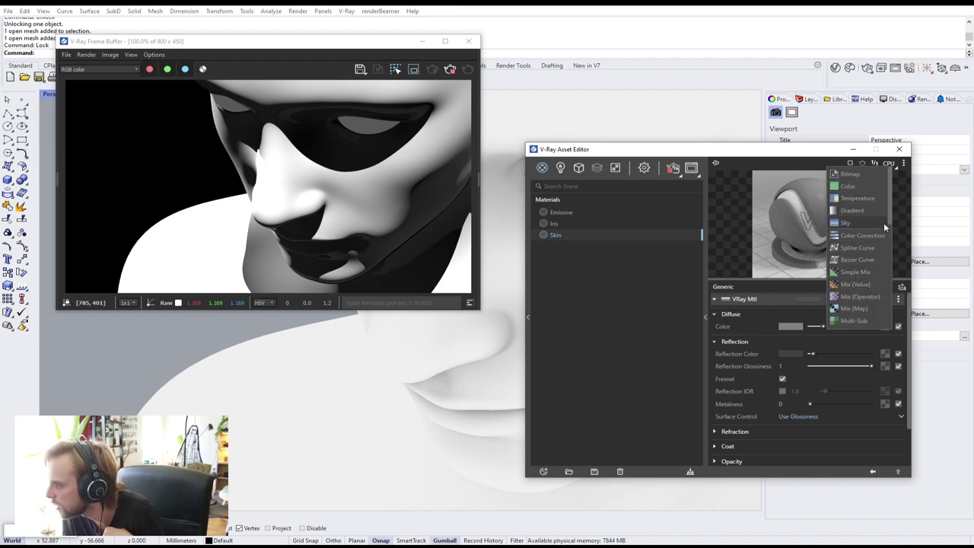
{"action": "scroll", "coordinate": [866, 251], "scroll_direction": "down", "scroll_amount": 1}
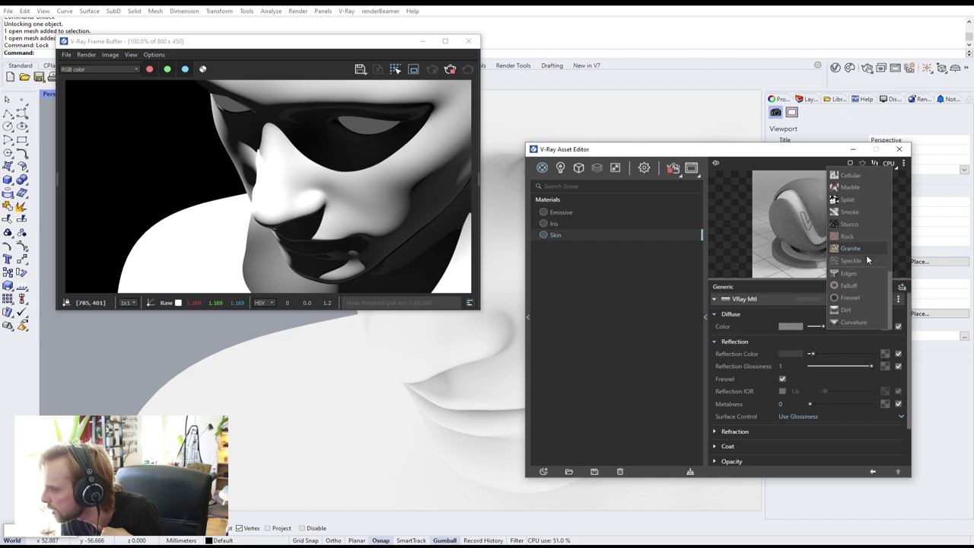
{"action": "left_click", "coordinate": [859, 297]}
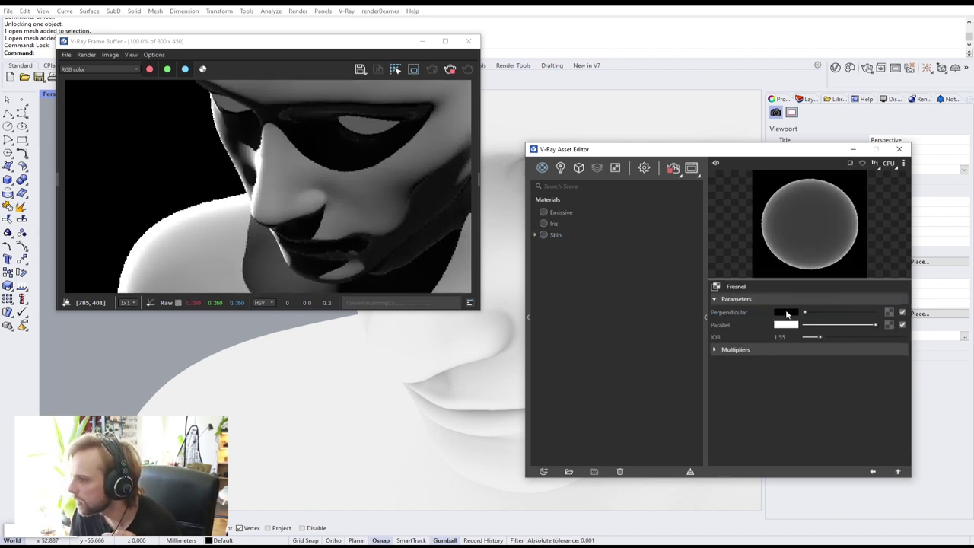
- Set the Fresnel texture's Perpendicular colour to pure red and its Parallel colour to saturated blue
{"action": "left_click", "coordinate": [786, 313]}
{"action": "left_click_drag", "start_coordinate": [448, 213], "coordinate": [505, 168]}
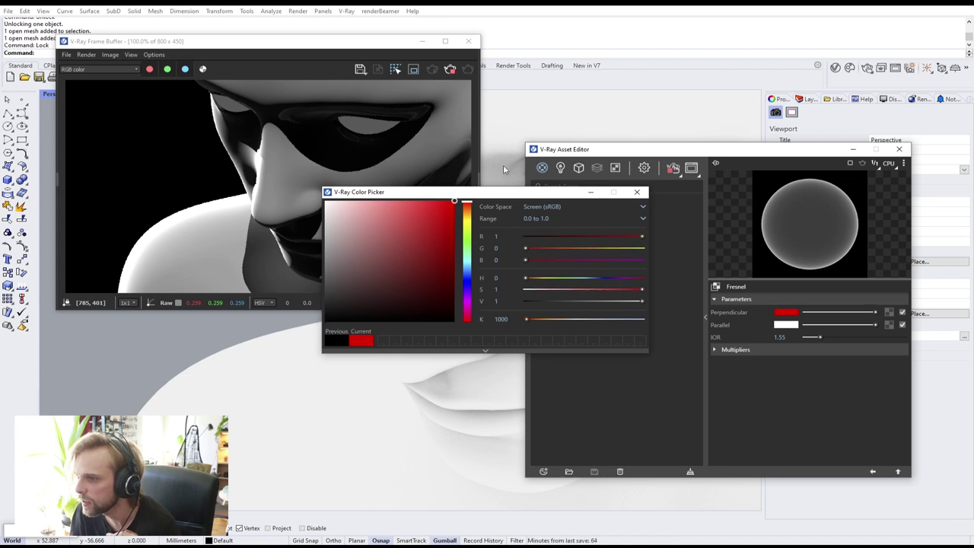
{"action": "left_click", "coordinate": [637, 193]}
{"action": "left_click", "coordinate": [786, 325]}
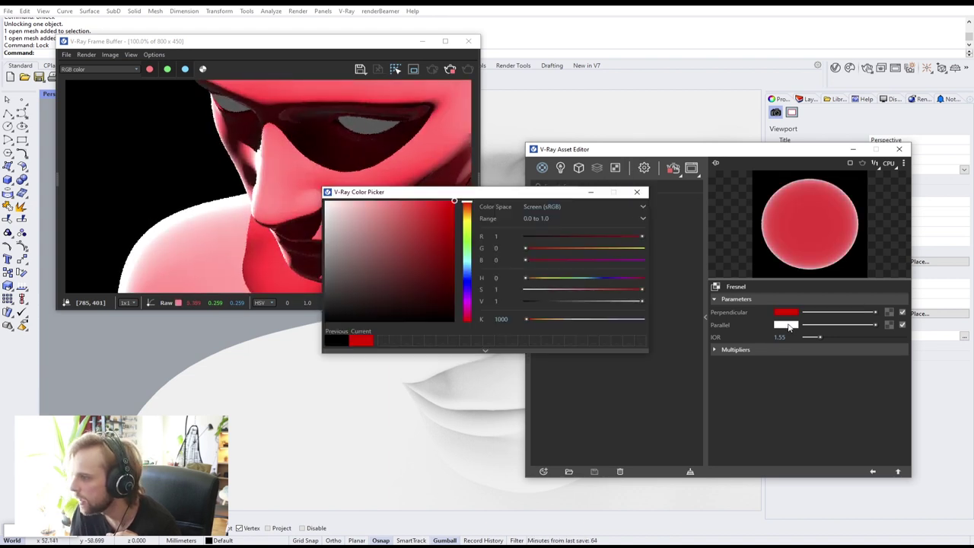
{"action": "left_click", "coordinate": [467, 284]}
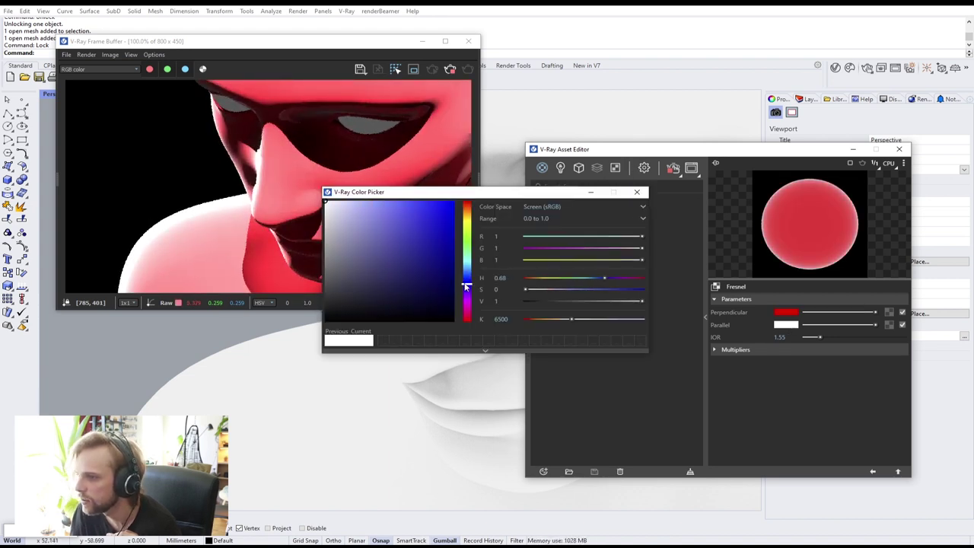
{"action": "left_click", "coordinate": [637, 193]}
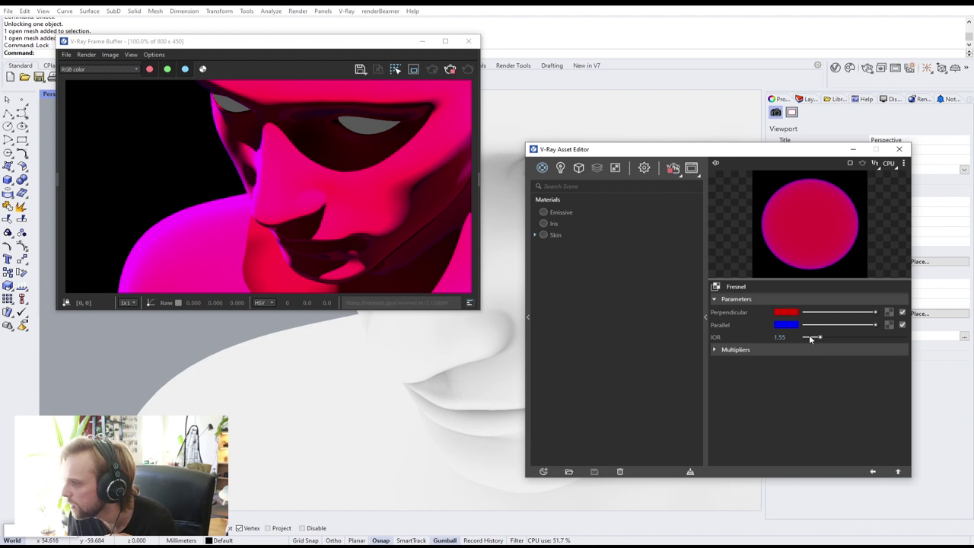
- Set the Fresnel texture's IOR to 1.01
{"action": "left_click_drag", "start_coordinate": [815, 337], "coordinate": [812, 337]}
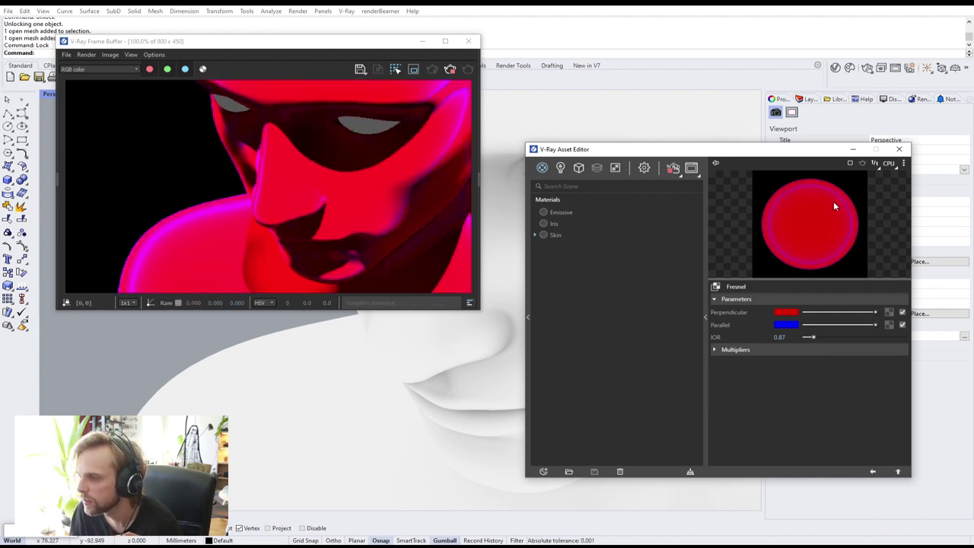
{"action": "left_click", "coordinate": [779, 337]}
{"action": "type", "text": "1"}
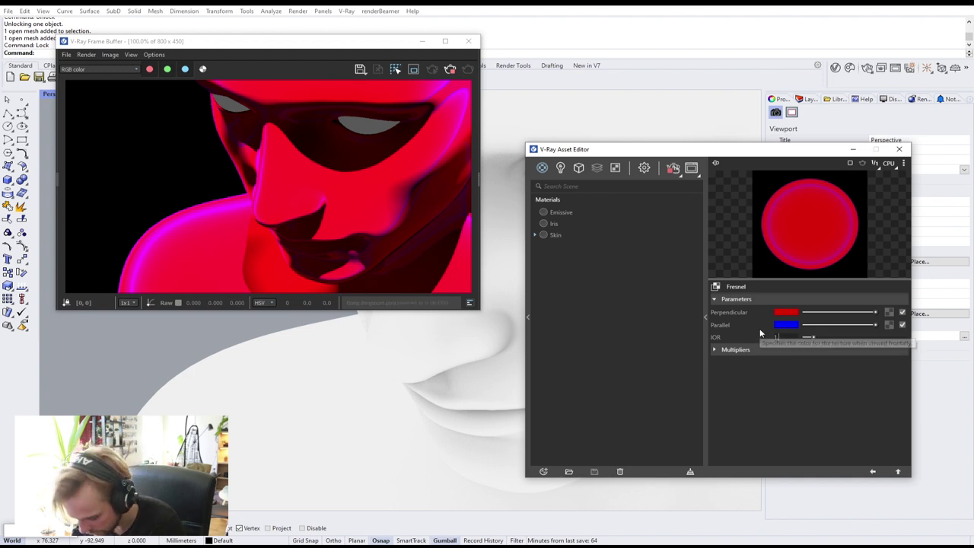
{"action": "type", "text": ".01"}
{"action": "key", "text": "Return"}
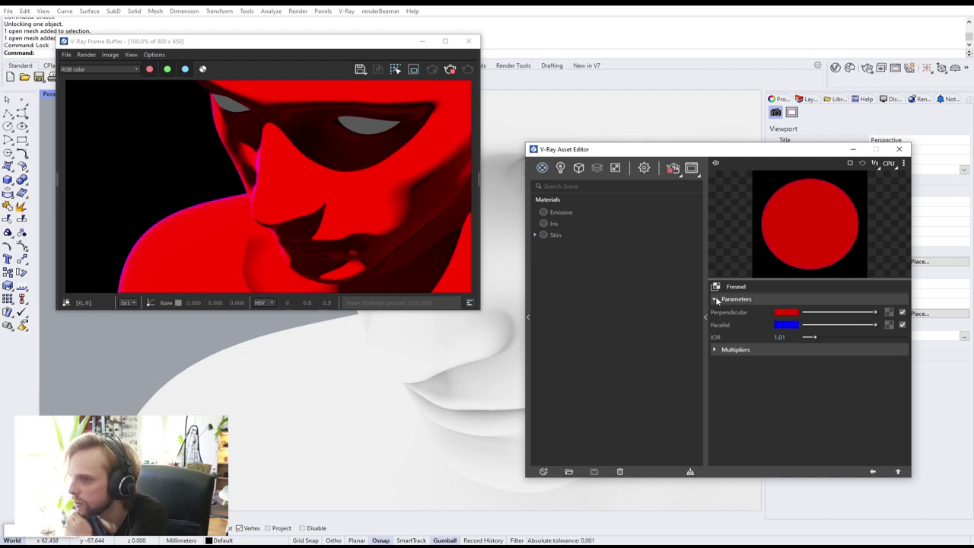
- Set the Fresnel texture's Perpendicular colour to a neutral light grey of about 0.667
{"action": "left_click", "coordinate": [789, 317]}
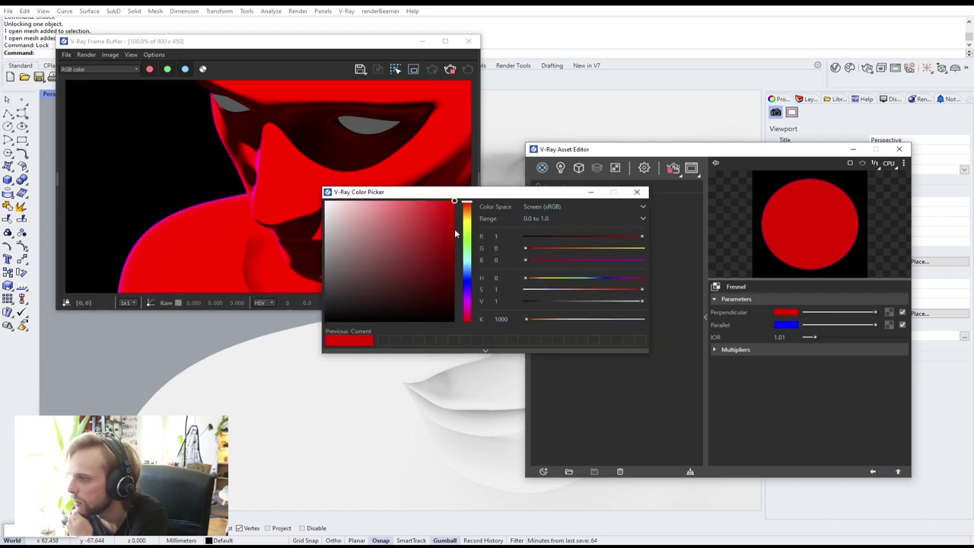
{"action": "left_click_drag", "start_coordinate": [350, 216], "coordinate": [326, 201]}
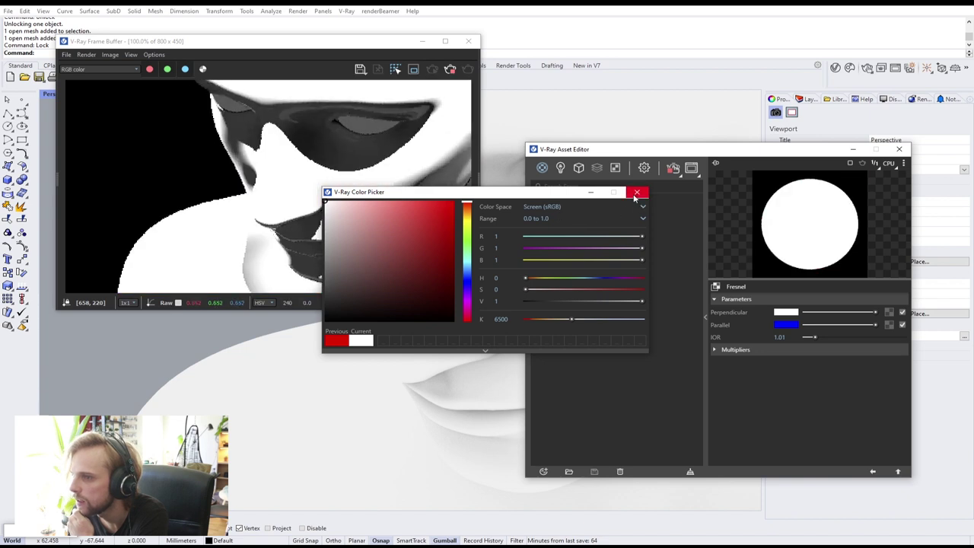
{"action": "left_click_drag", "start_coordinate": [355, 263], "coordinate": [315, 245]}
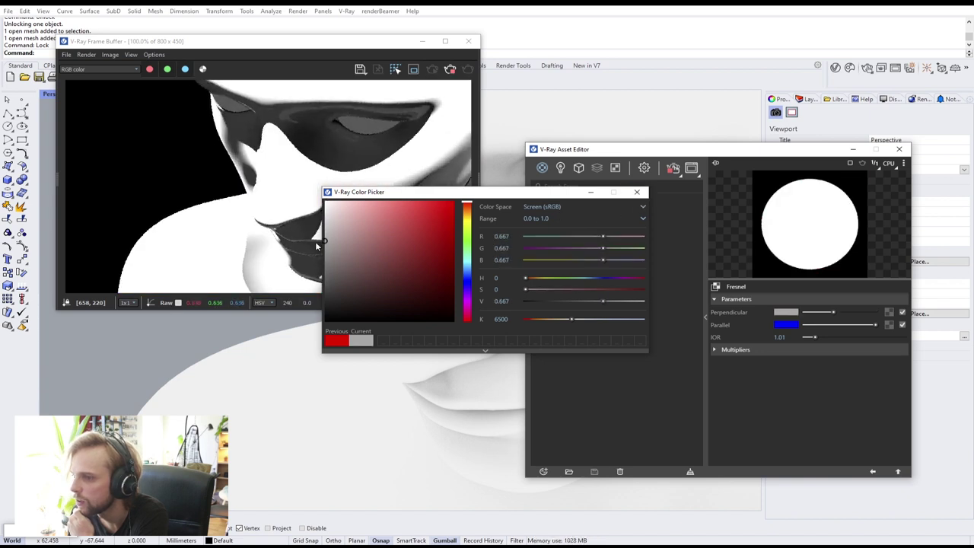
{"action": "left_click", "coordinate": [636, 191]}
- Set the Fresnel texture's Parallel colour to pure red and its IOR to 1.1
{"action": "left_click", "coordinate": [789, 325]}
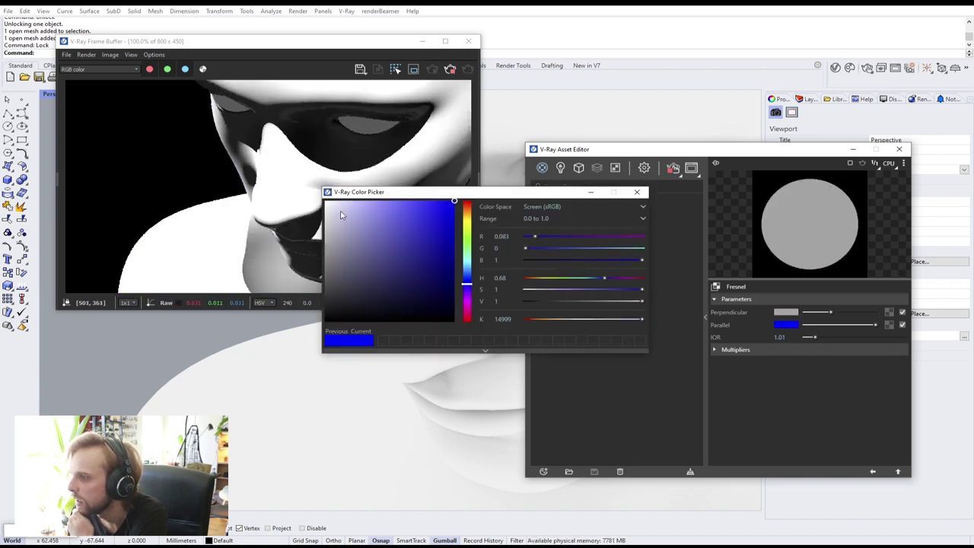
{"action": "left_click_drag", "start_coordinate": [468, 215], "coordinate": [440, 203]}
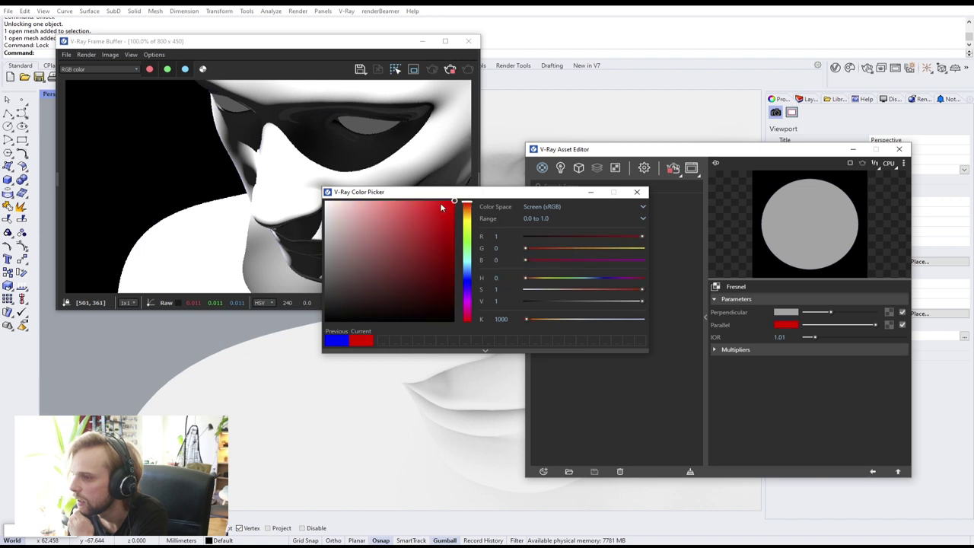
{"action": "left_click", "coordinate": [637, 192]}
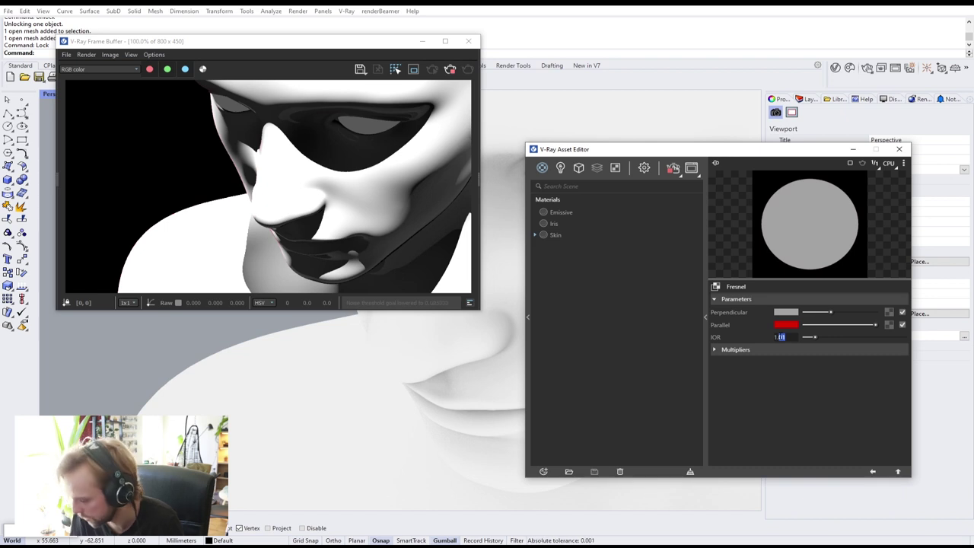
{"action": "type", "text": "1.1"}
{"action": "key", "text": "Return"}
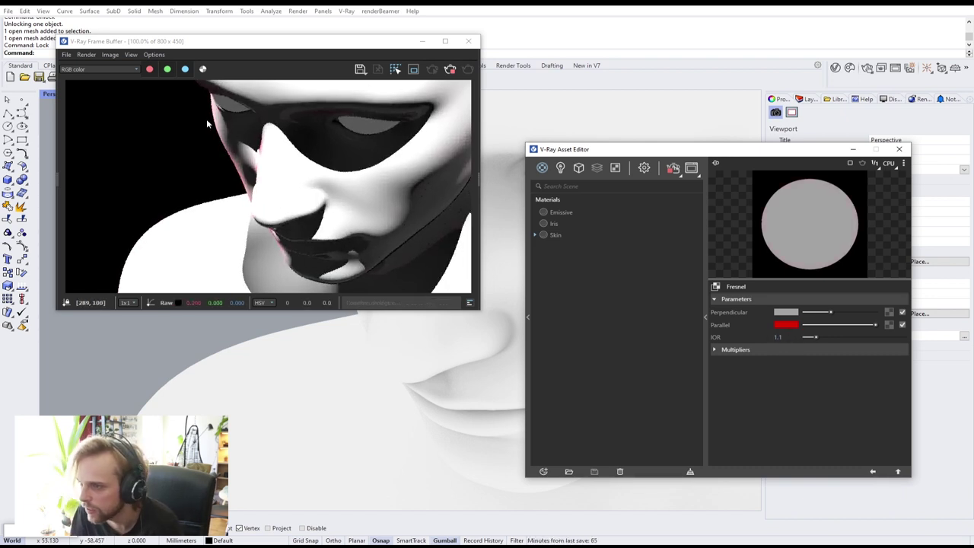
- Return to the Skin material and wrap its diffuse colour's Fresnel texture in a Spline Curve
{"action": "left_click", "coordinate": [898, 473]}
{"action": "right_click", "coordinate": [884, 326]}
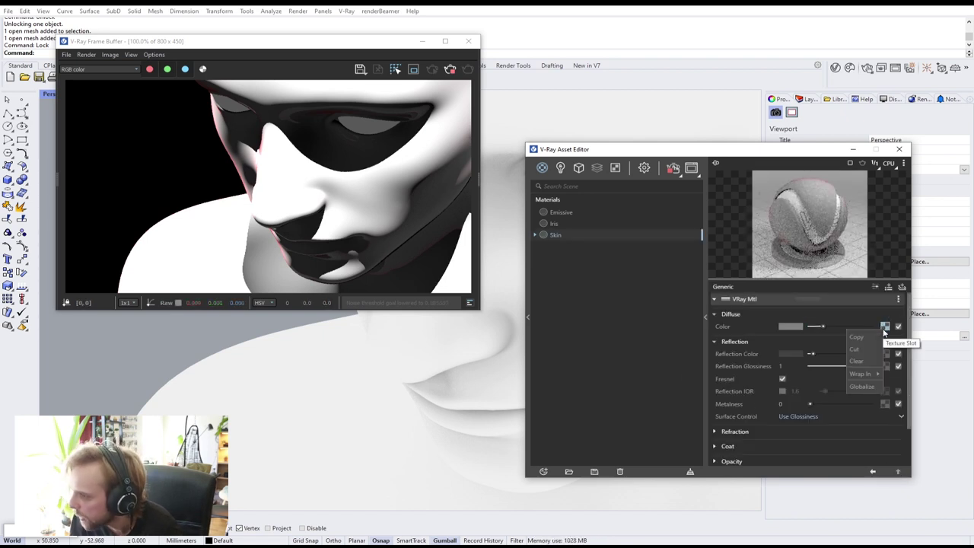
{"action": "mouse_move", "coordinate": [874, 376]}
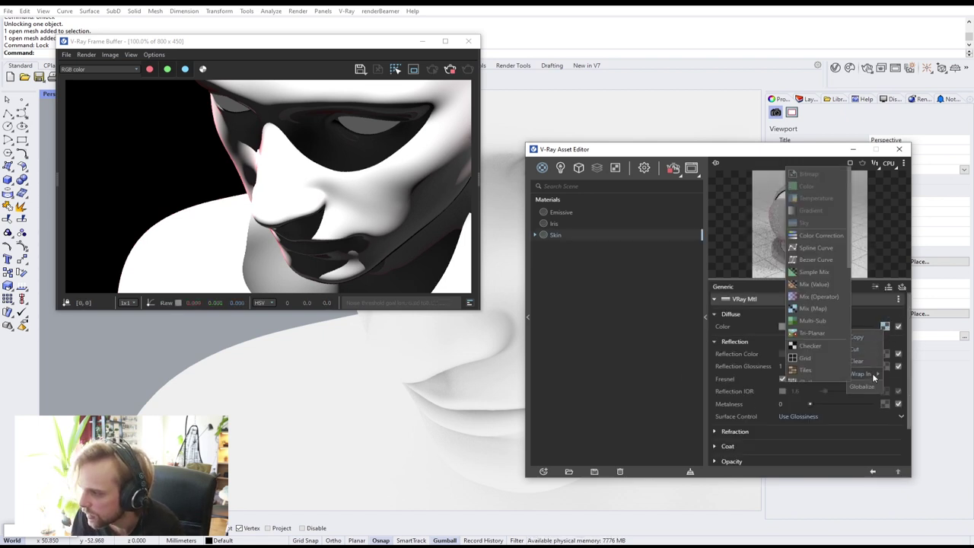
{"action": "left_click", "coordinate": [818, 248]}
- Steepen the Spline Curve's Value curve with a low point at position 0.11 and a full-height point at position 0.173
{"action": "left_click", "coordinate": [872, 338]}
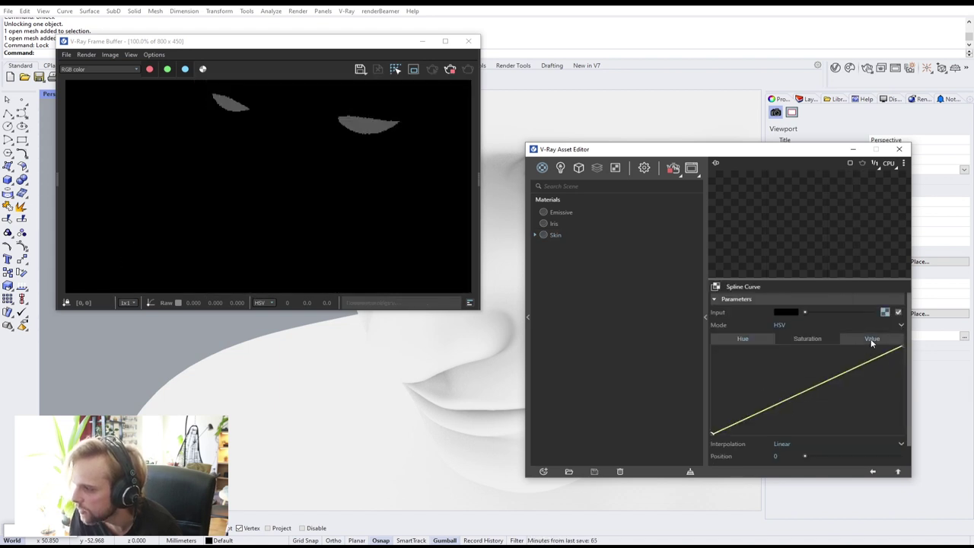
{"action": "left_click_drag", "start_coordinate": [860, 362], "coordinate": [841, 345]}
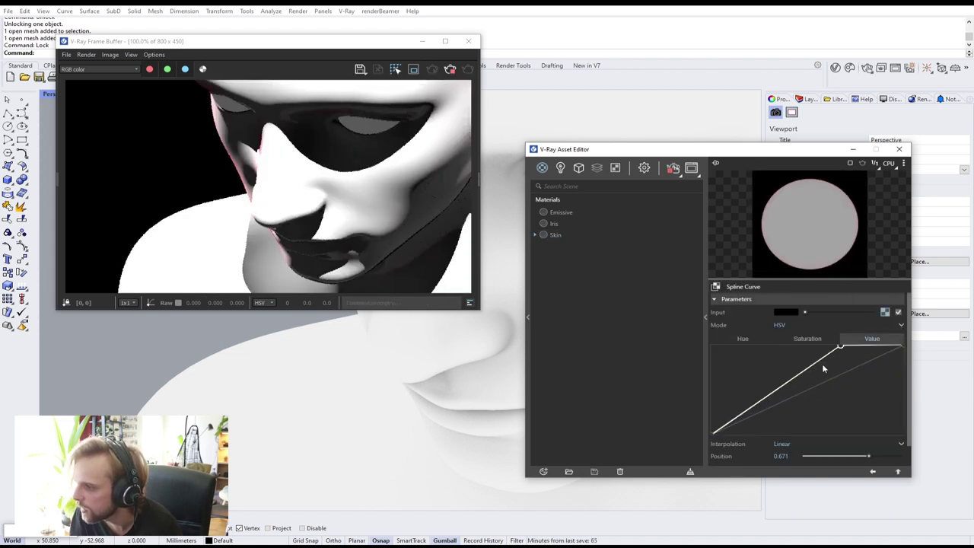
{"action": "left_click_drag", "start_coordinate": [754, 407], "coordinate": [773, 432]}
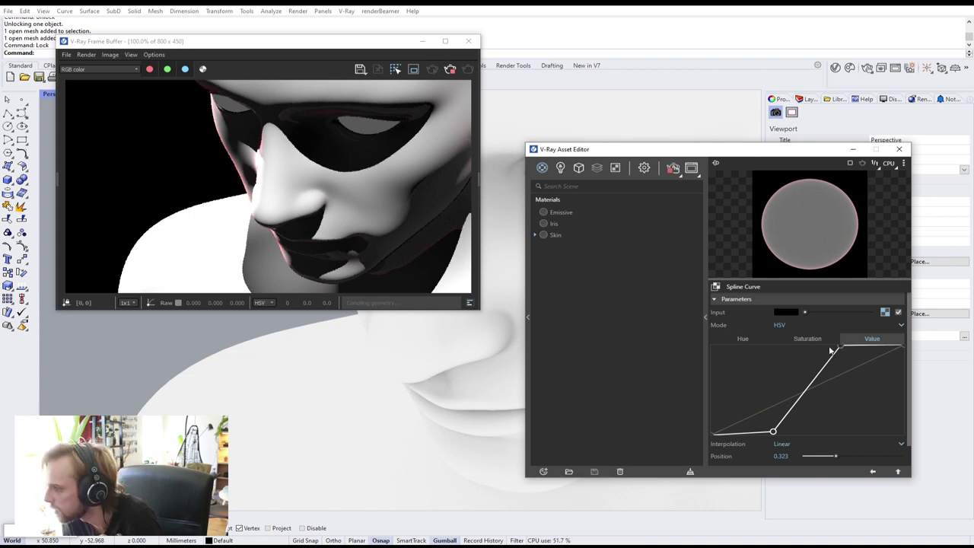
{"action": "left_click_drag", "start_coordinate": [830, 350], "coordinate": [792, 350]}
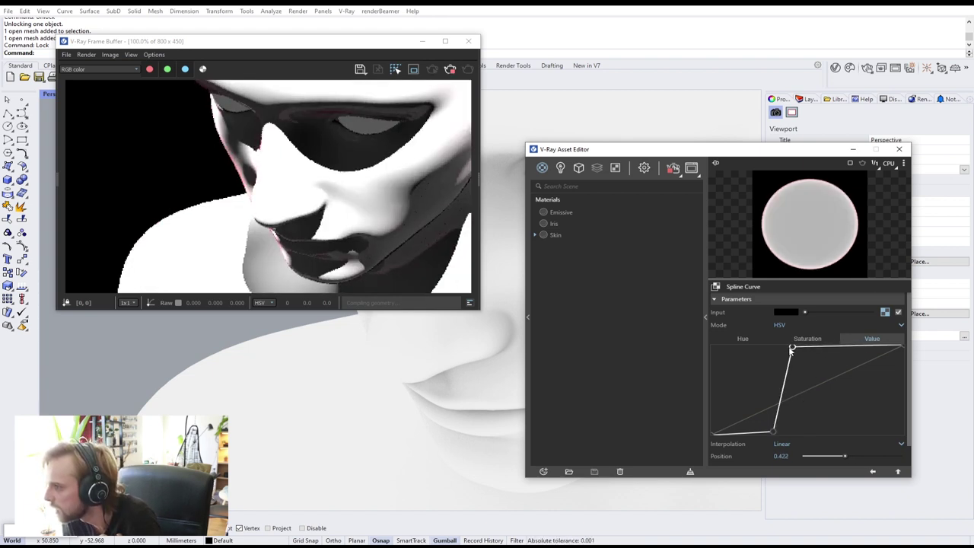
{"action": "left_click_drag", "start_coordinate": [773, 432], "coordinate": [760, 433]}
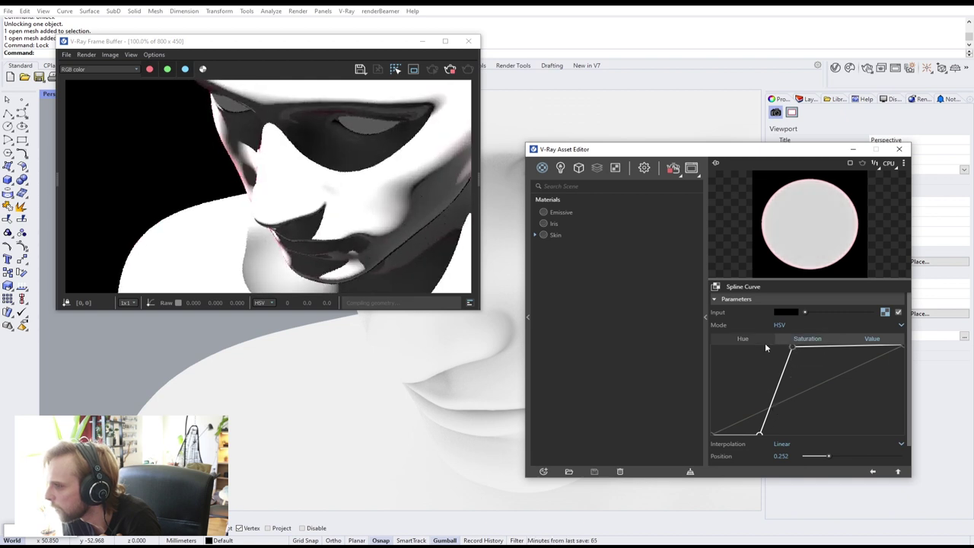
{"action": "left_click_drag", "start_coordinate": [792, 347], "coordinate": [764, 348]}
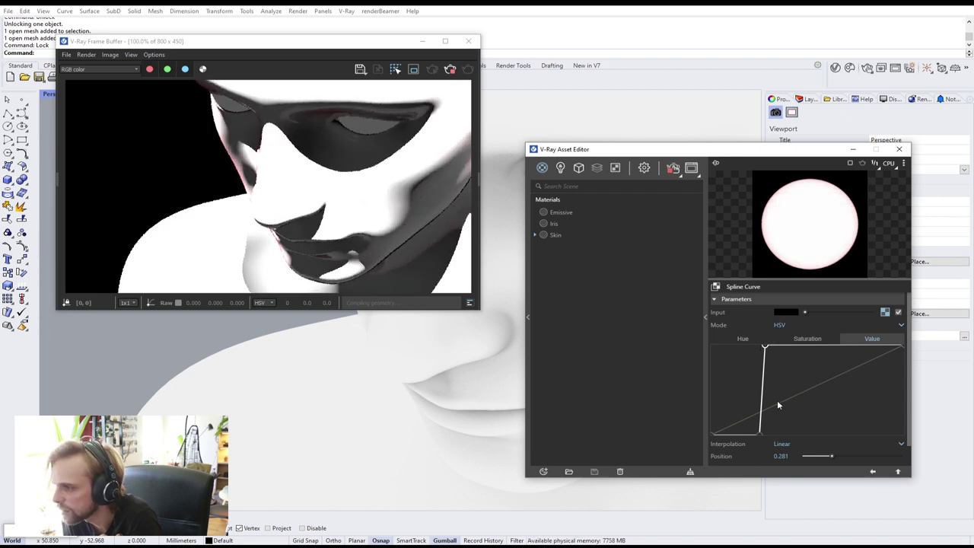
{"action": "left_click_drag", "start_coordinate": [757, 436], "coordinate": [732, 434]}
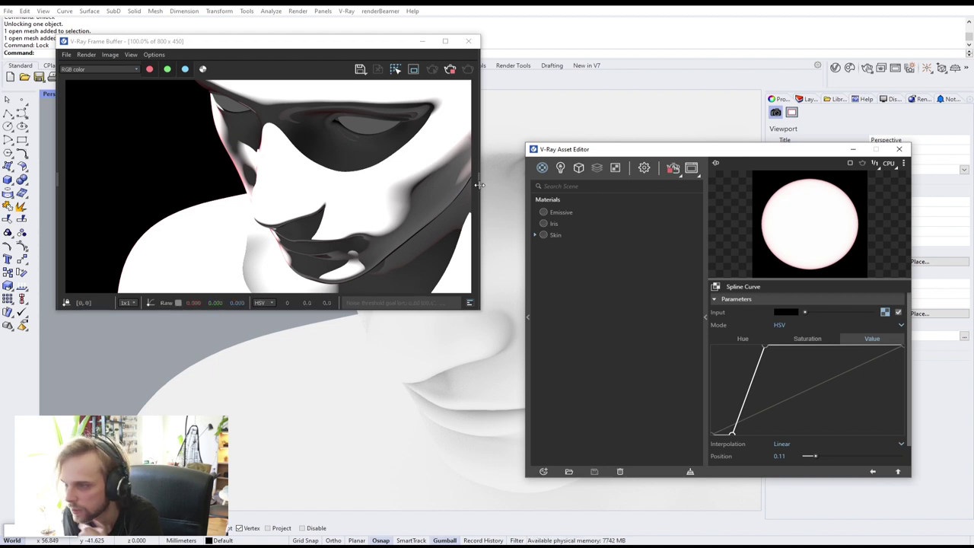
{"action": "left_click_drag", "start_coordinate": [766, 346], "coordinate": [743, 346]}
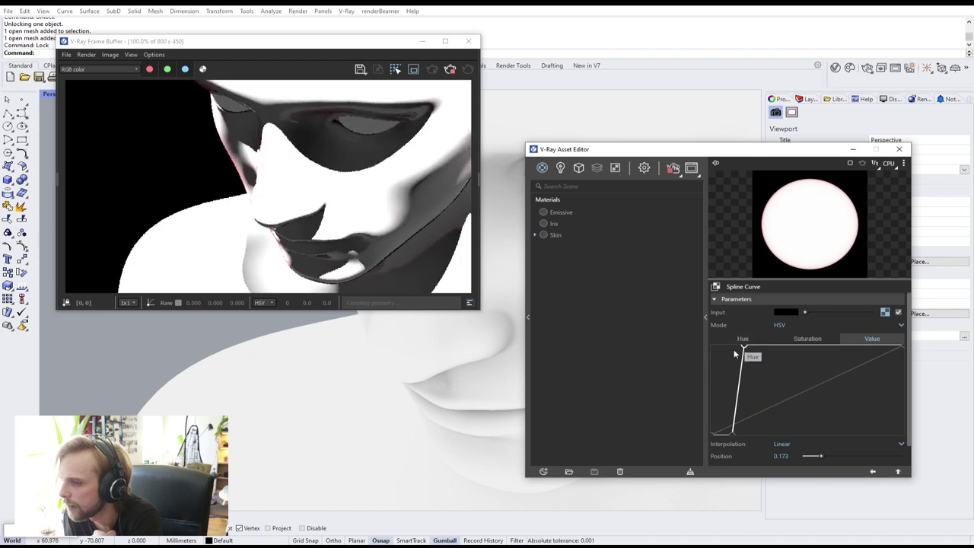
- Reopen the Fresnel texture feeding the Spline Curve and raise its IOR to 1.2, then to 1.4
{"action": "left_click", "coordinate": [886, 312]}
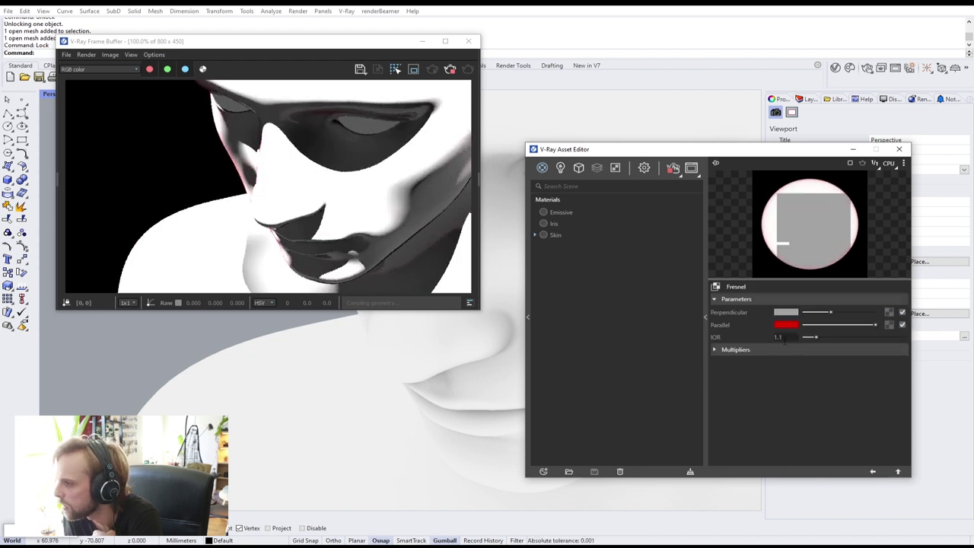
{"action": "double_click", "coordinate": [778, 336]}
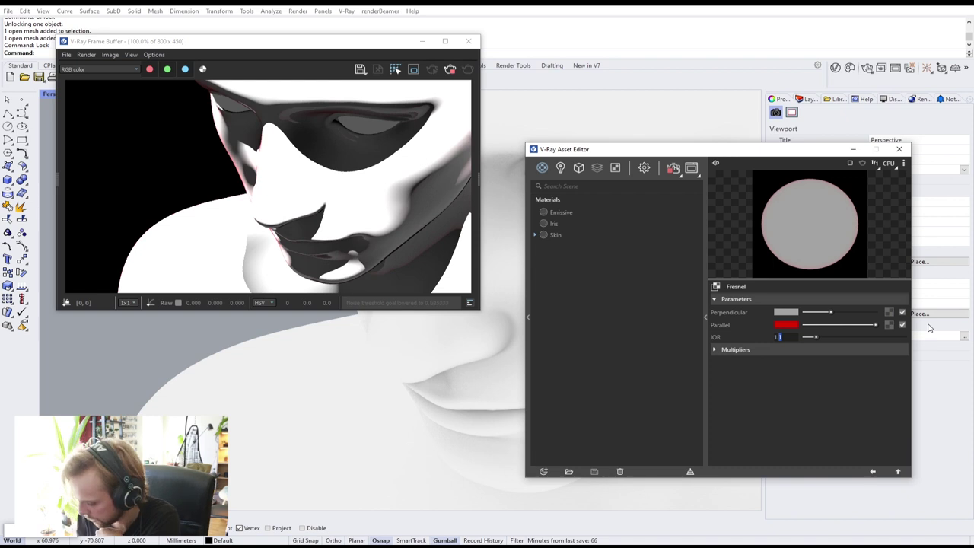
{"action": "type", "text": "1.2"}
{"action": "key", "text": "Return"}
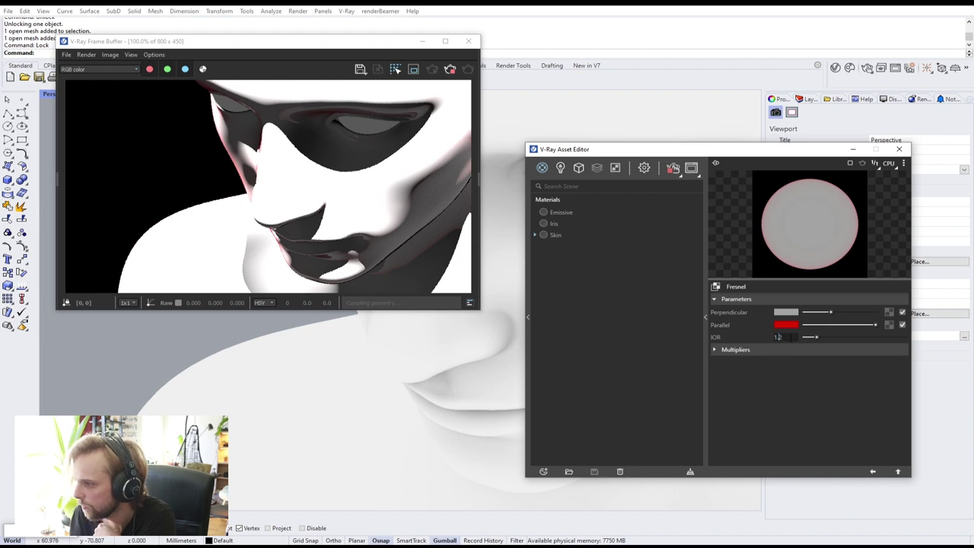
{"action": "key", "text": "Return"}
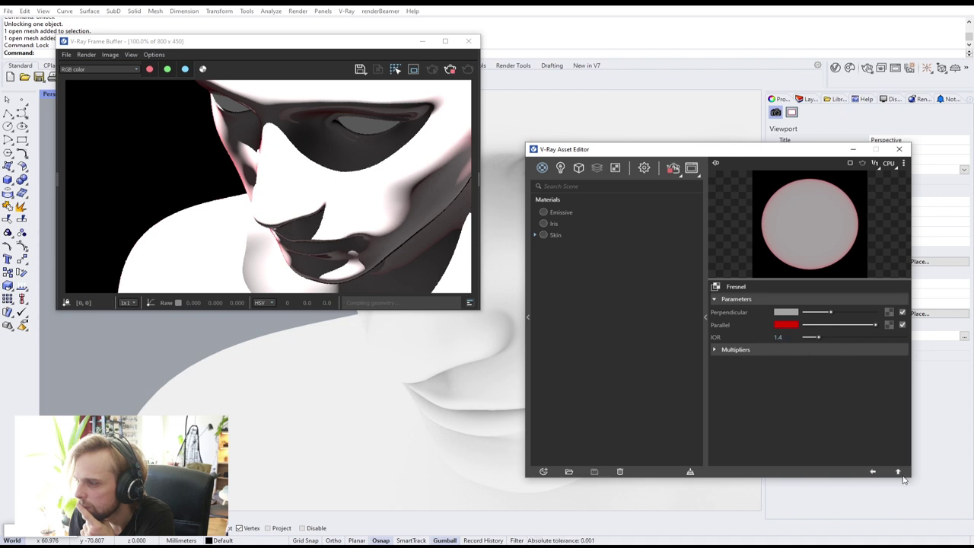
- Set the Fresnel texture's Parallel colour to black and return to the Skin material's settings
{"action": "left_click", "coordinate": [786, 325]}
{"action": "left_click_drag", "start_coordinate": [615, 287], "coordinate": [283, 327]}
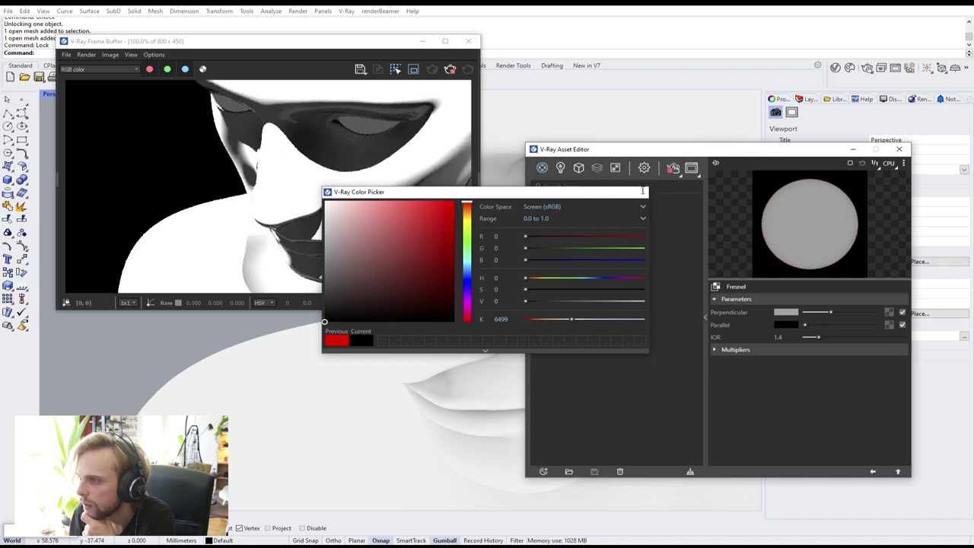
{"action": "left_click", "coordinate": [641, 193]}
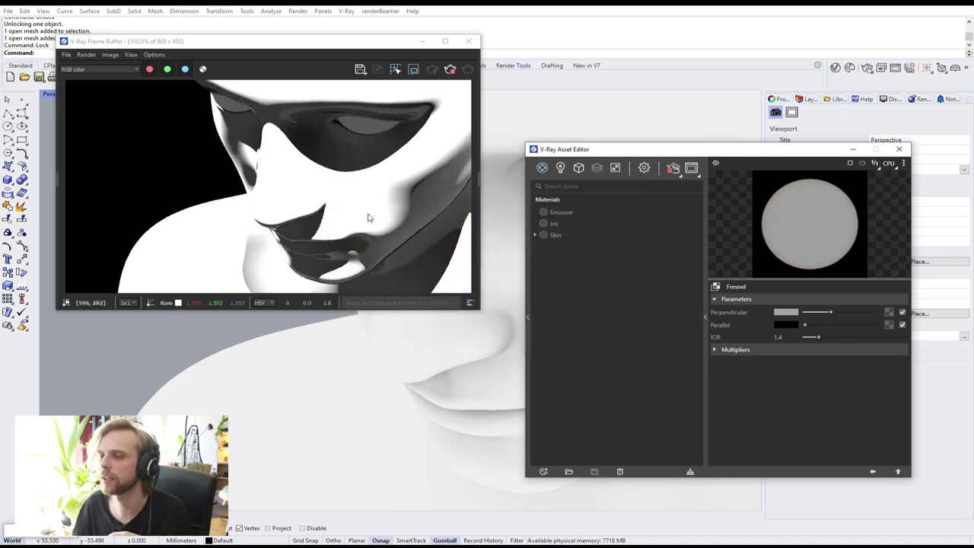
{"action": "left_click", "coordinate": [898, 471]}
{"action": "left_click", "coordinate": [898, 471]}
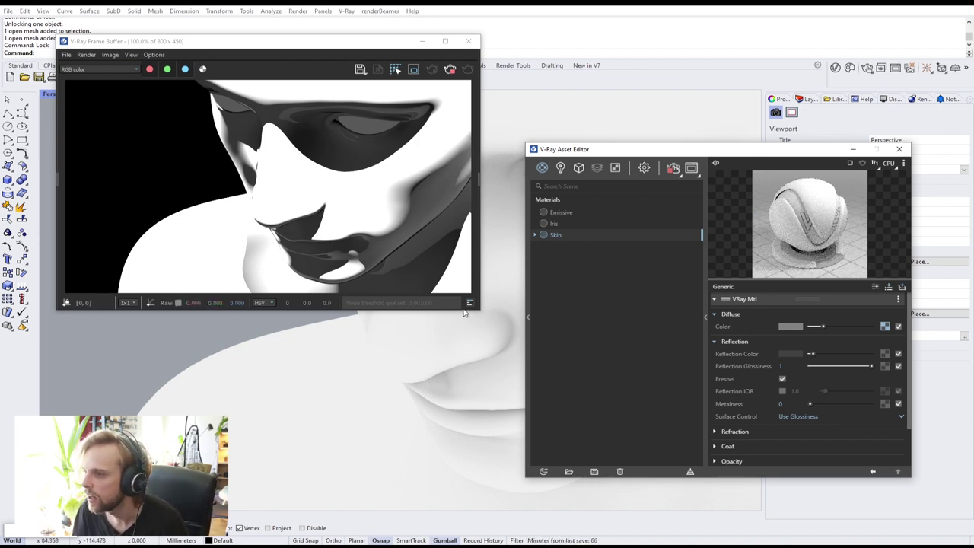
- Show the frame buffer's correction layers, enlarge its window and widen the layer area
{"action": "left_click", "coordinate": [475, 180]}
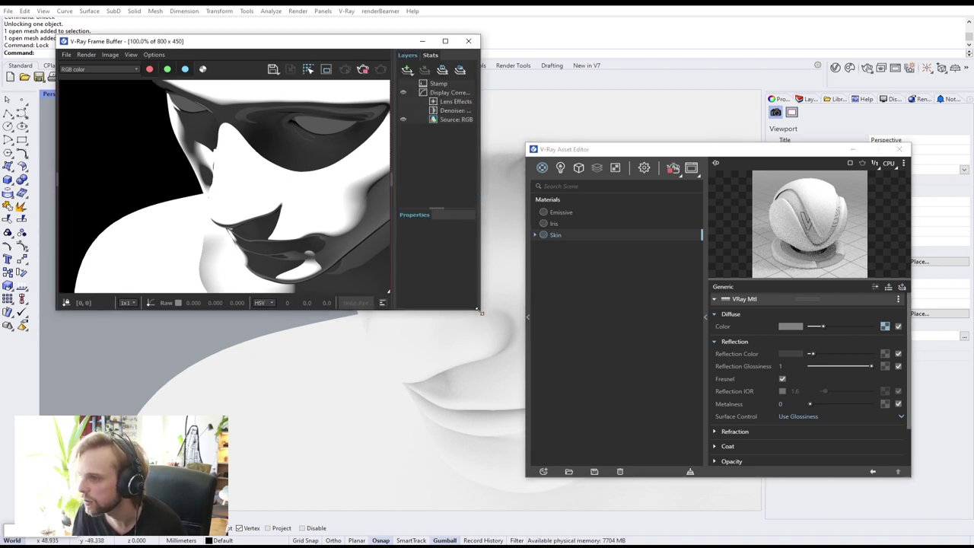
{"action": "left_click_drag", "start_coordinate": [481, 312], "coordinate": [670, 368]}
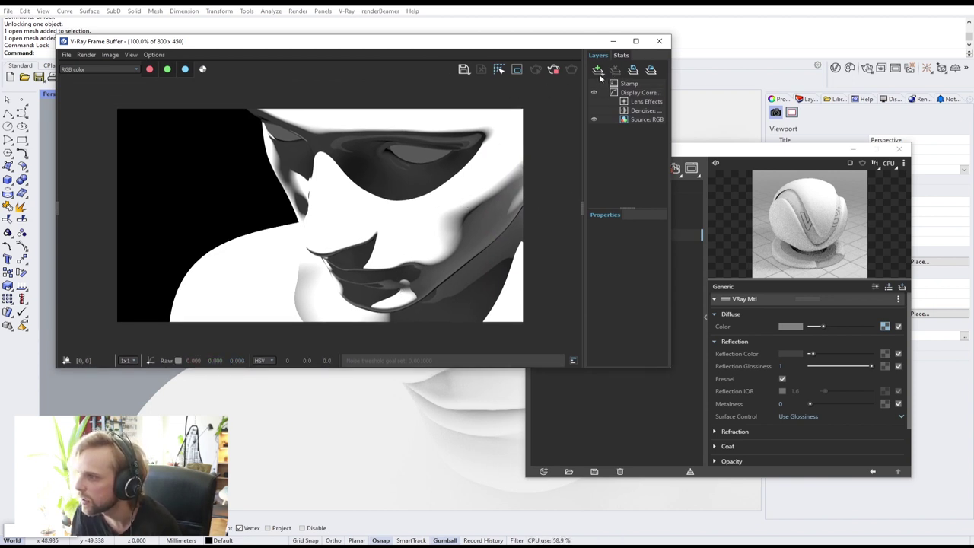
{"action": "left_click_drag", "start_coordinate": [671, 233], "coordinate": [749, 232]}
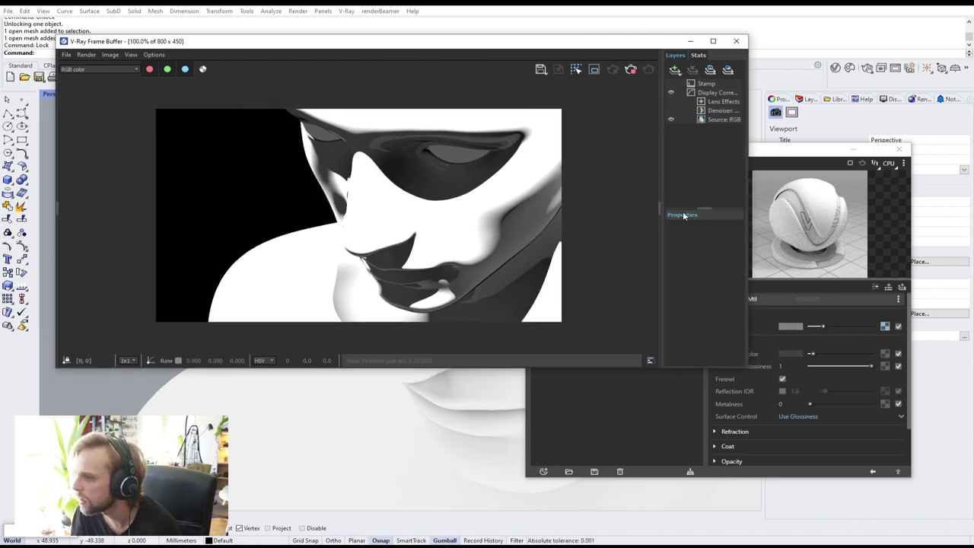
{"action": "left_click_drag", "start_coordinate": [663, 218], "coordinate": [608, 214]}
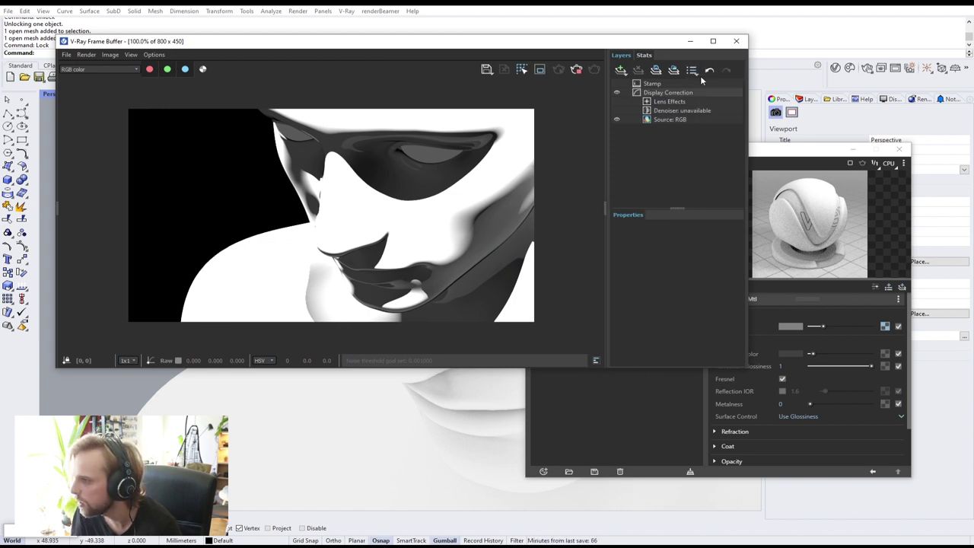
- Add an Exposure correction layer to the render, keeping Highlight Burn at 1.000
{"action": "left_click", "coordinate": [621, 70]}
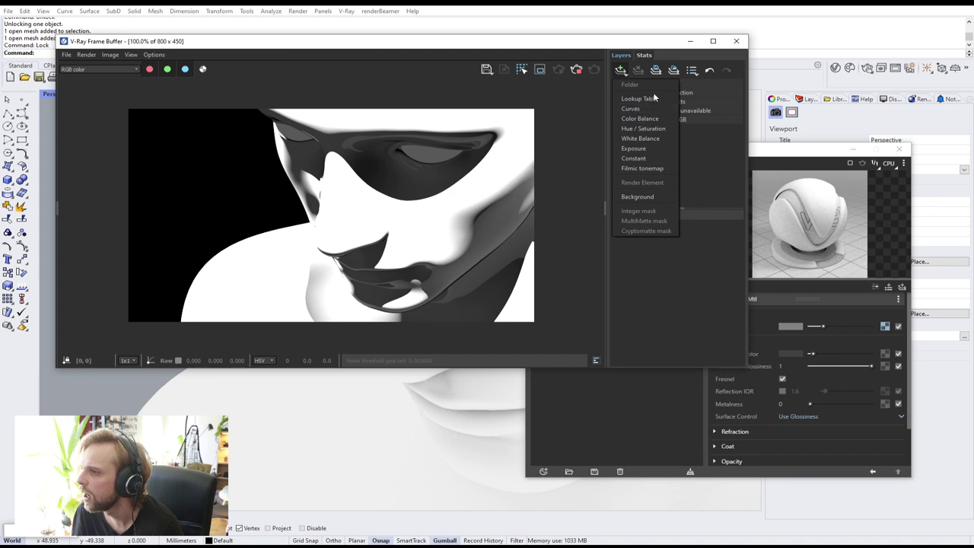
{"action": "left_click", "coordinate": [651, 147]}
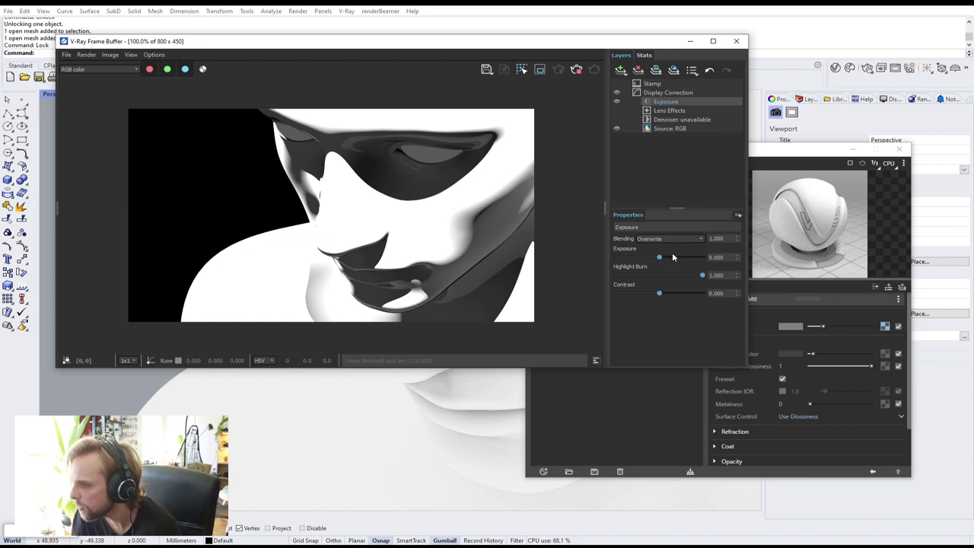
{"action": "mouse_move", "coordinate": [702, 279]}
{"action": "left_mouse_down"}
{"action": "mouse_move", "coordinate": [638, 290]}
{"action": "mouse_move", "coordinate": [796, 286]}
{"action": "left_mouse_up"}
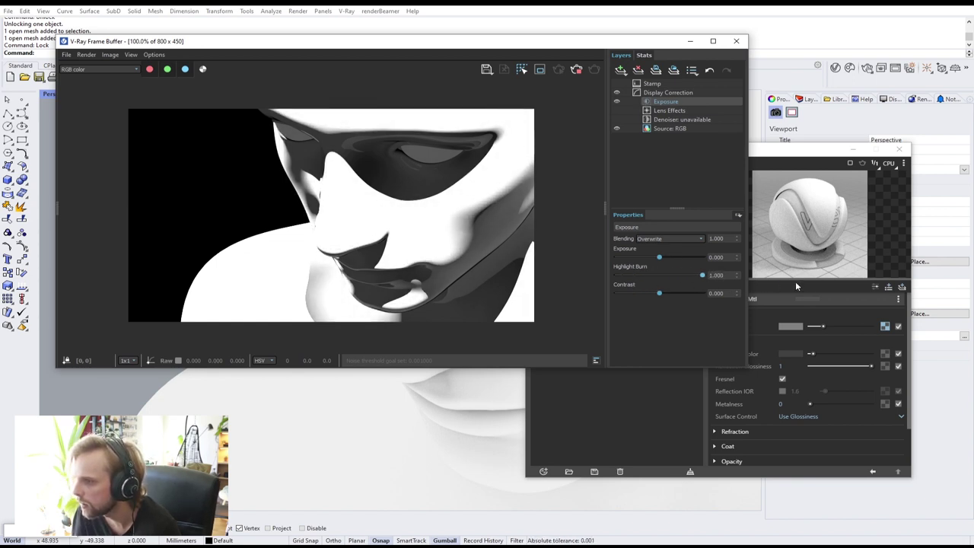
- Adjust the Exposure layer to an exposure of 1.000 and a contrast of 0.635
{"action": "left_click_drag", "start_coordinate": [660, 293], "coordinate": [692, 299]}
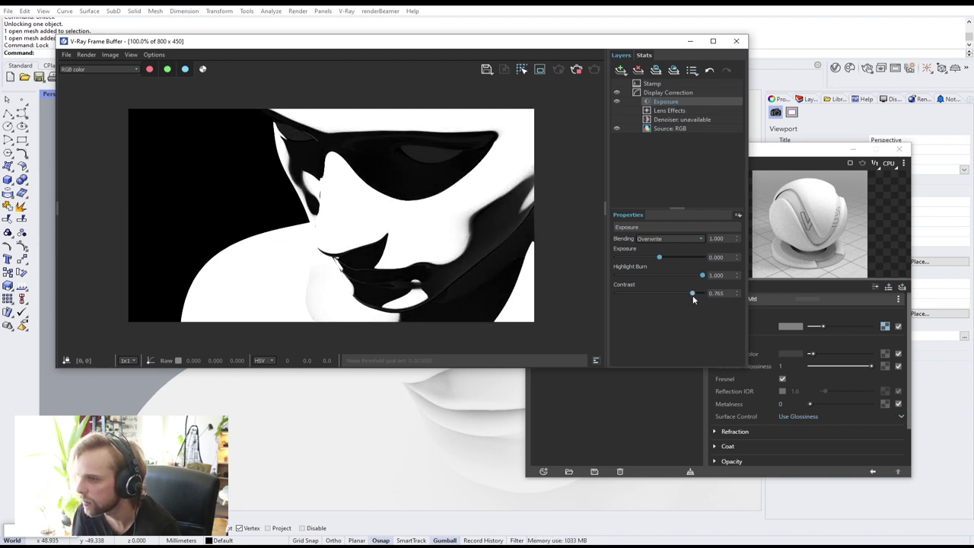
{"action": "left_click_drag", "start_coordinate": [661, 263], "coordinate": [668, 260]}
{"action": "left_click_drag", "start_coordinate": [691, 295], "coordinate": [695, 295]}
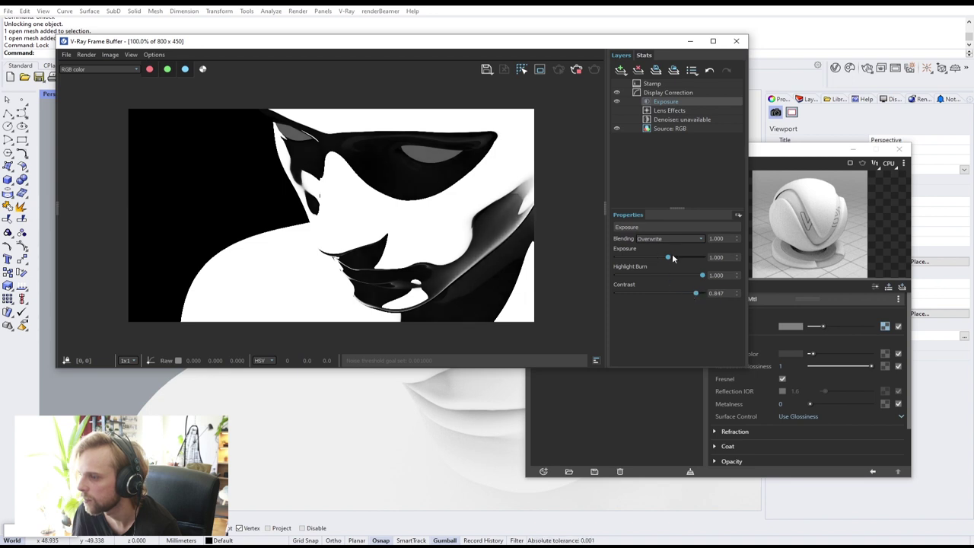
{"action": "left_click_drag", "start_coordinate": [668, 257], "coordinate": [669, 260]}
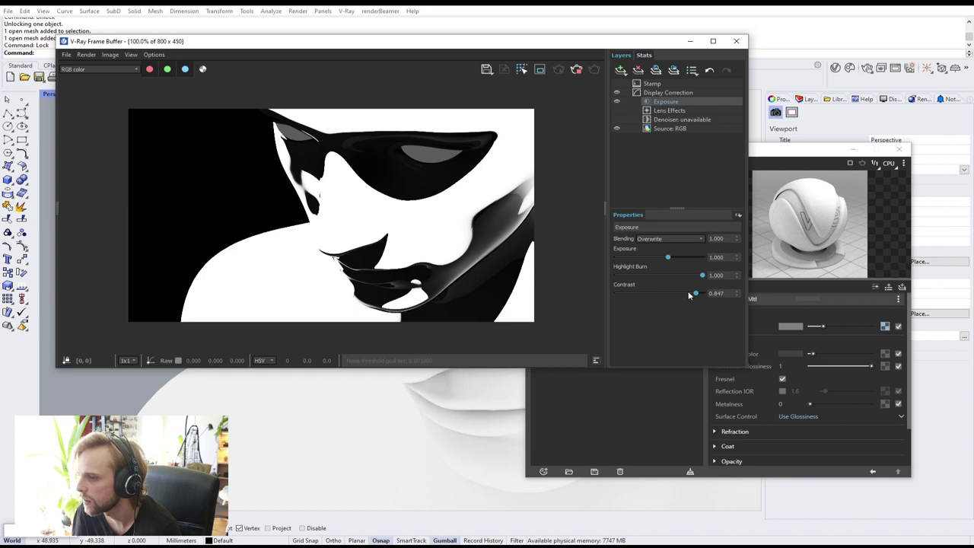
{"action": "left_click_drag", "start_coordinate": [695, 295], "coordinate": [687, 296]}
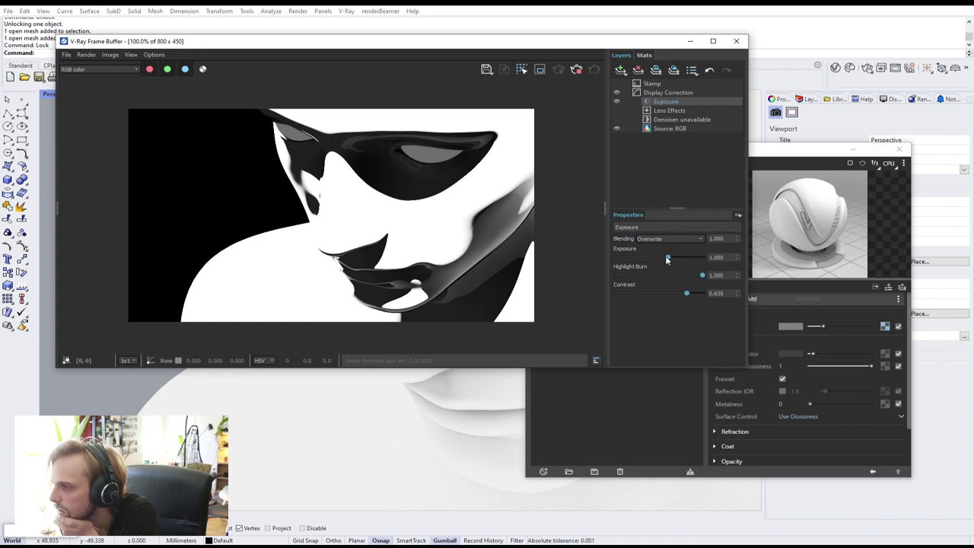
- Set the Exposure layer's exposure to 1.588 and move the frame buffer clear of the perspective viewport
{"action": "left_click_drag", "start_coordinate": [669, 259], "coordinate": [658, 258]}
{"action": "mouse_move", "coordinate": [660, 258]}
{"action": "left_mouse_down"}
{"action": "mouse_move", "coordinate": [696, 257]}
{"action": "mouse_move", "coordinate": [673, 260]}
{"action": "left_mouse_up"}
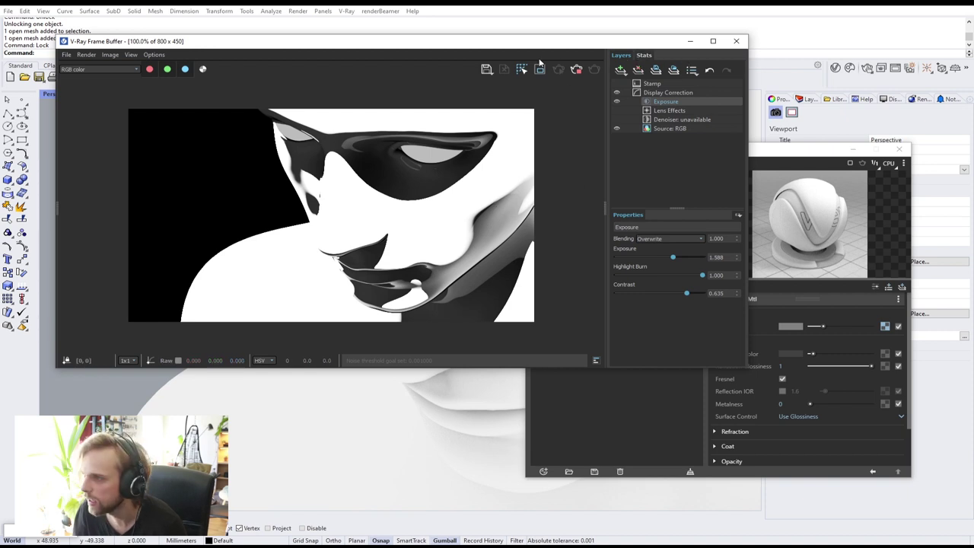
{"action": "left_click_drag", "start_coordinate": [601, 208], "coordinate": [750, 153]}
{"action": "left_click_drag", "start_coordinate": [439, 42], "coordinate": [780, 47]}
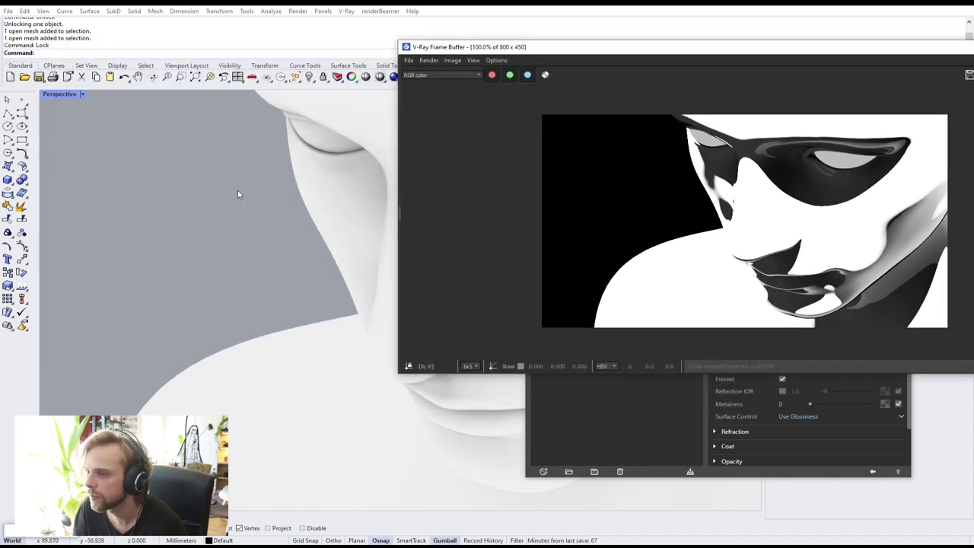
- Orbit and reframe the perspective view to a close-up of the eyes, nose and mouth in the interactive render
{"action": "right_click_drag", "start_coordinate": [244, 205], "coordinate": [284, 256]}
{"action": "scroll", "coordinate": [236, 164], "scroll_direction": "down", "scroll_amount": 7}
{"action": "scroll", "coordinate": [282, 247], "scroll_direction": "down", "scroll_amount": 5}
{"action": "scroll", "coordinate": [279, 259], "scroll_direction": "up", "scroll_amount": 5}
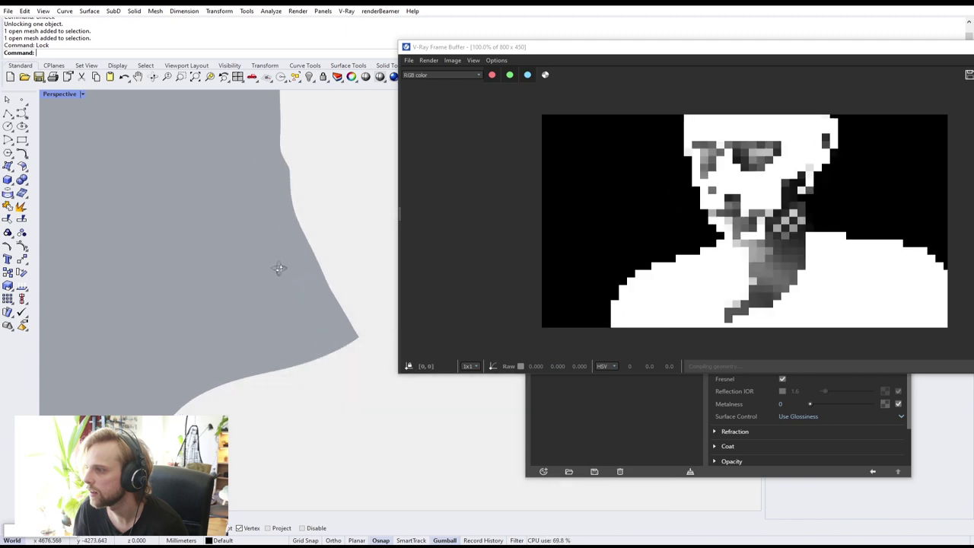
{"action": "scroll", "coordinate": [286, 274], "scroll_direction": "down", "scroll_amount": 5}
{"action": "scroll", "coordinate": [295, 287], "scroll_direction": "up", "scroll_amount": 2}
{"action": "scroll", "coordinate": [296, 293], "scroll_direction": "down", "scroll_amount": 3}
{"action": "scroll", "coordinate": [295, 293], "scroll_direction": "up", "scroll_amount": 3}
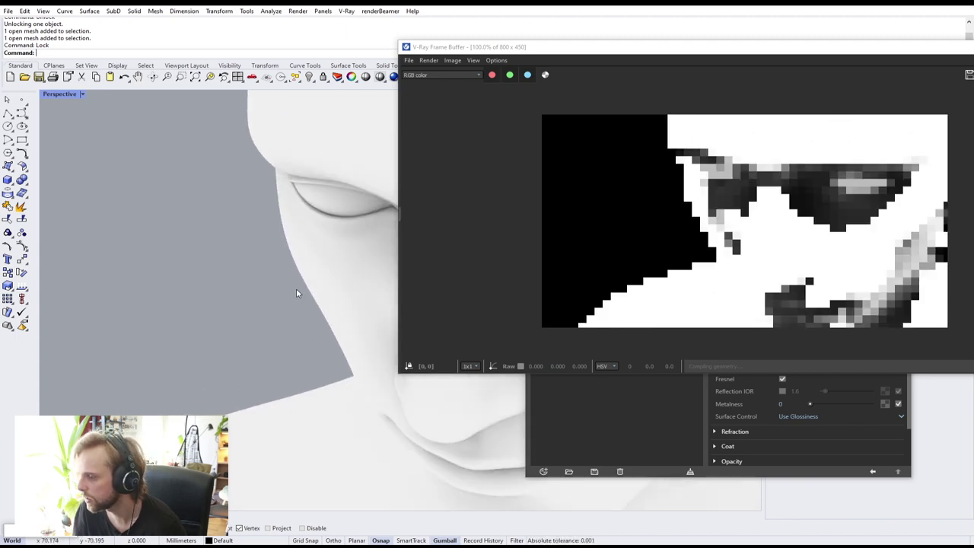
{"action": "right_click_drag", "start_coordinate": [293, 293], "coordinate": [212, 232], "text": "shift"}
{"action": "scroll", "coordinate": [280, 259], "scroll_direction": "up", "scroll_amount": 2}
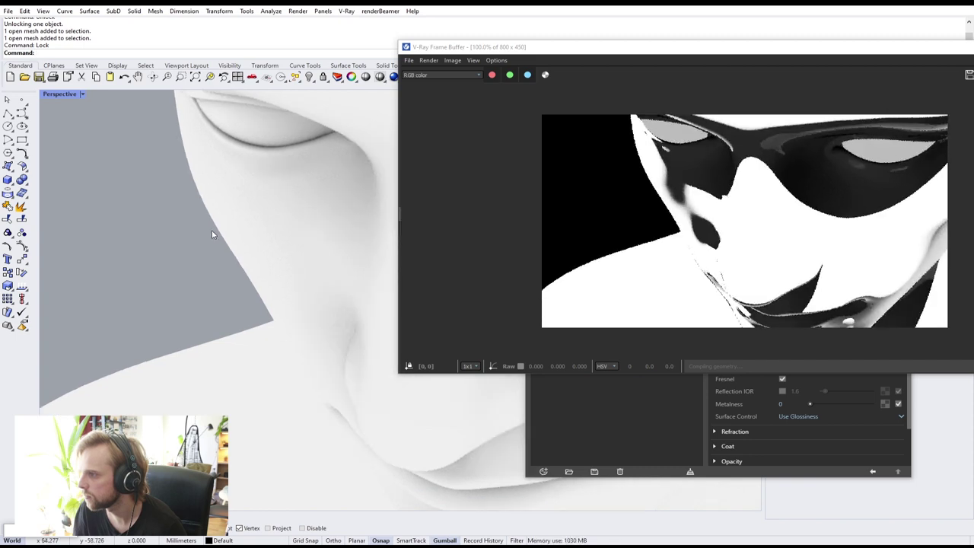
- Shift the close-up toward the mouth and chin, repositioning the frame buffer to reach the viewport
{"action": "left_click_drag", "start_coordinate": [628, 51], "coordinate": [244, 33]}
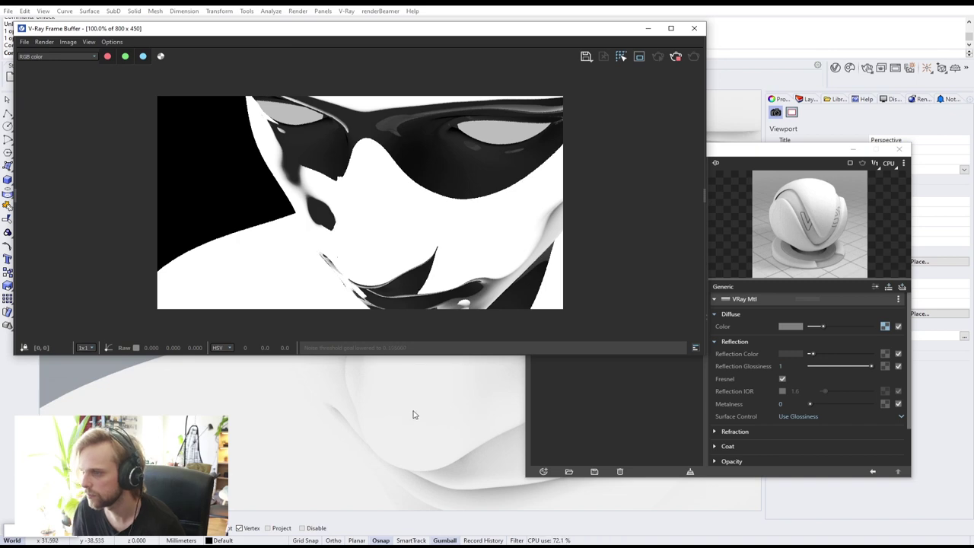
{"action": "right_click_drag", "start_coordinate": [416, 415], "coordinate": [370, 358], "text": "shift"}
{"action": "scroll", "coordinate": [389, 407], "scroll_direction": "up", "scroll_amount": 2}
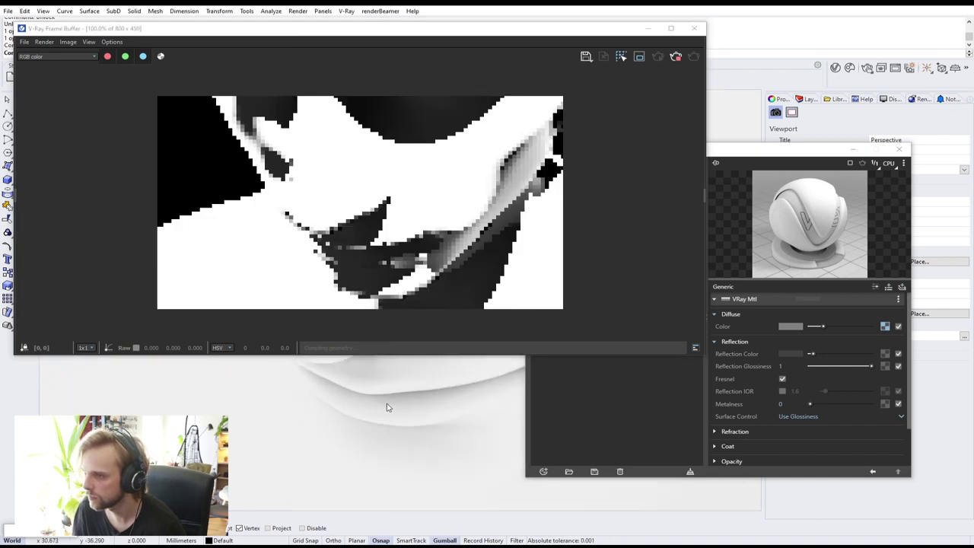
{"action": "right_click_drag", "start_coordinate": [389, 407], "coordinate": [398, 417]}
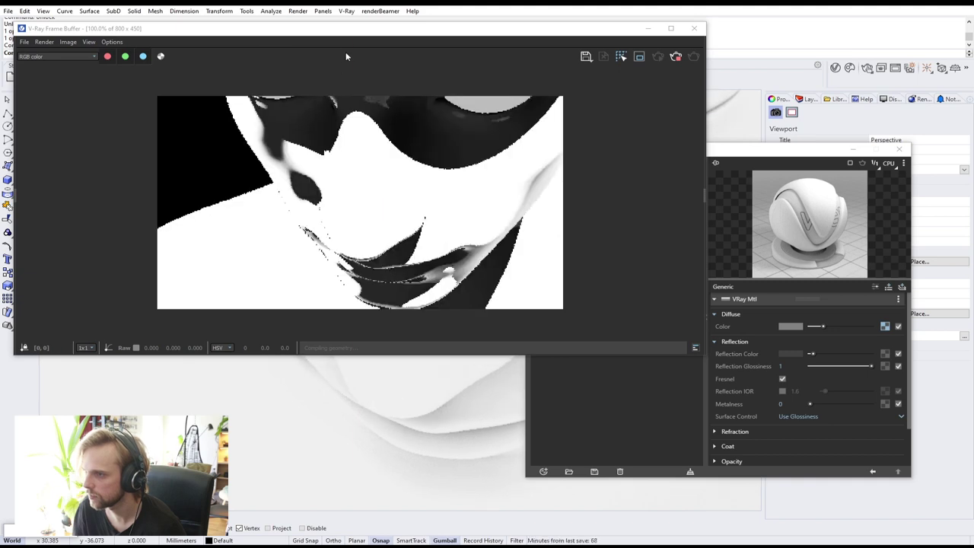
{"action": "left_click_drag", "start_coordinate": [406, 30], "coordinate": [670, 56]}
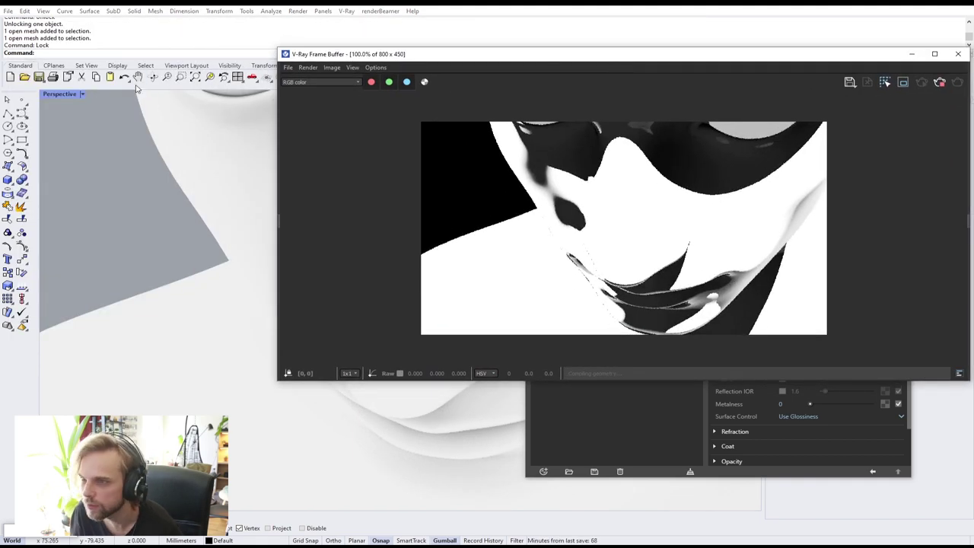
- Fine-tune the viewport's distance with dynamic zoom so both eyes and the chin fit the render frame
{"action": "left_click", "coordinate": [166, 77]}
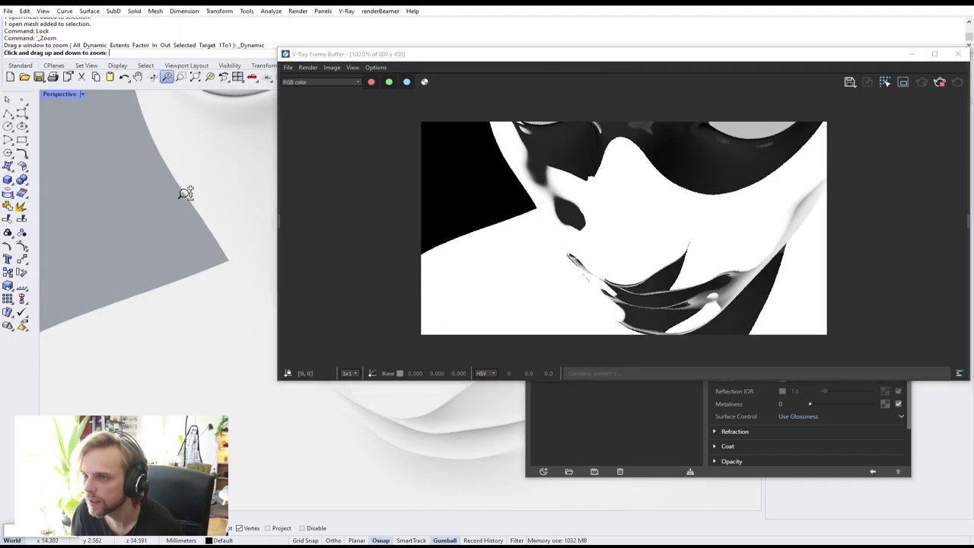
{"action": "left_click_drag", "start_coordinate": [165, 208], "coordinate": [166, 209]}
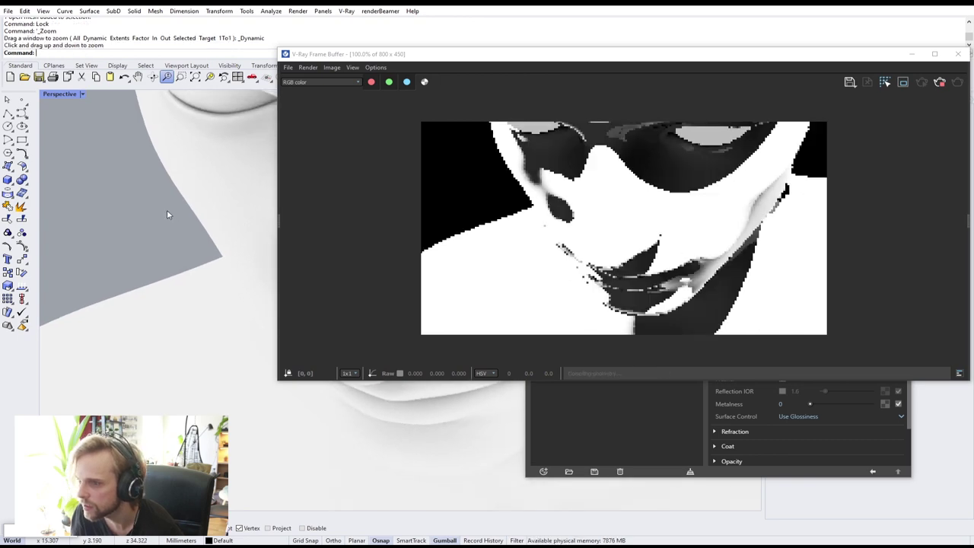
{"action": "mouse_move", "coordinate": [176, 206]}
{"action": "right_mouse_down", "text": "shift"}
{"action": "mouse_move", "coordinate": [175, 215]}
{"action": "mouse_move", "coordinate": [167, 209]}
{"action": "right_mouse_up", "text": "shift"}
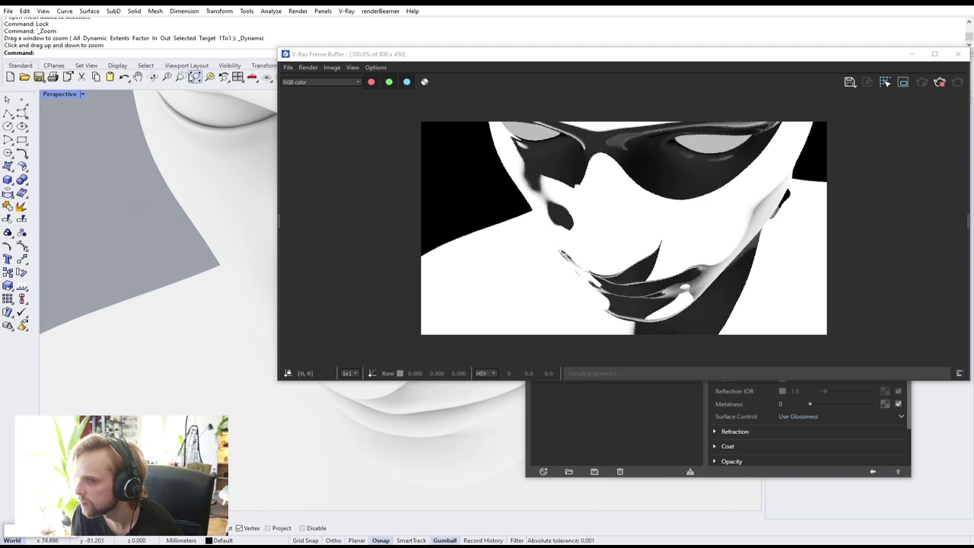
{"action": "left_click", "coordinate": [166, 77]}
{"action": "left_click_drag", "start_coordinate": [143, 152], "coordinate": [145, 174]}
{"action": "right_click_drag", "start_coordinate": [145, 174], "coordinate": [146, 176]}
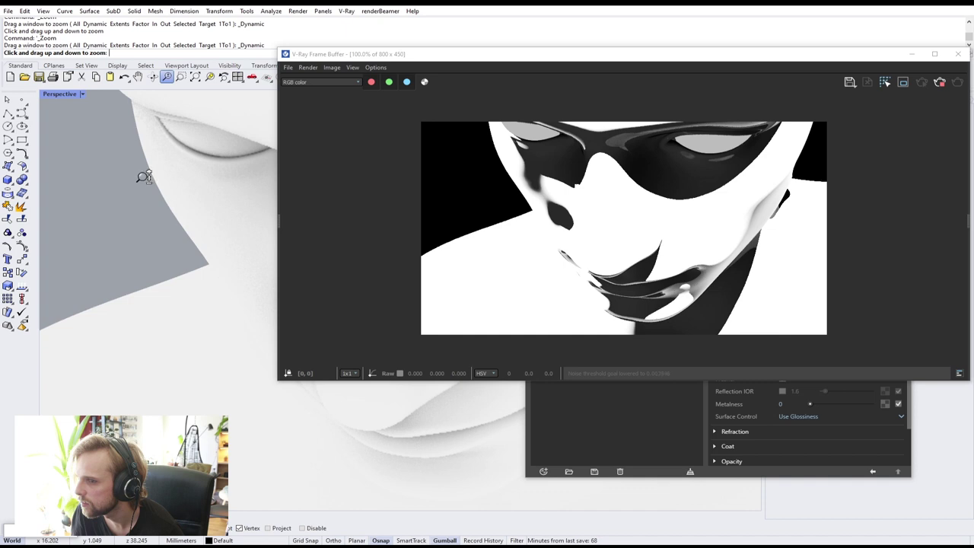
{"action": "left_click_drag", "start_coordinate": [144, 177], "coordinate": [144, 183]}
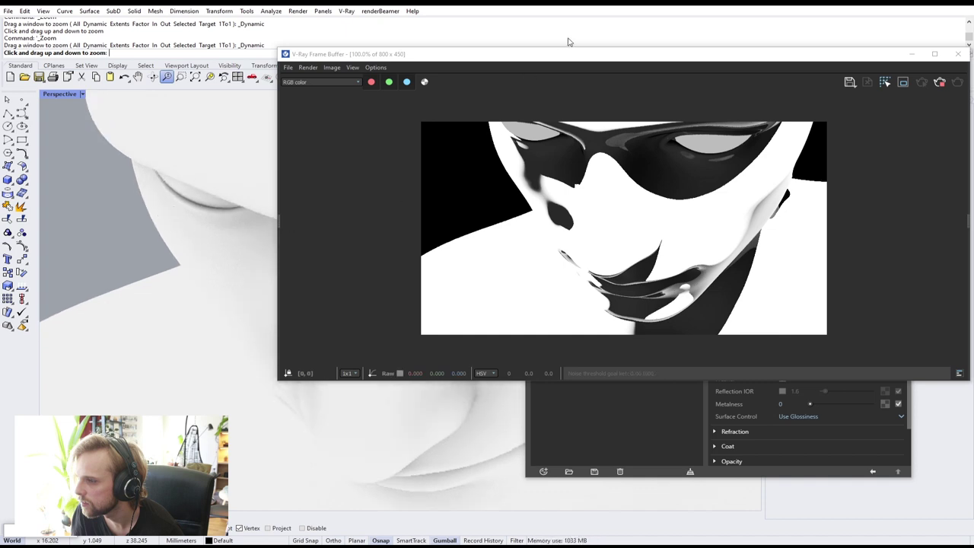
- Adjust the perspective view's angle and framing to finish the face composition in the live render
{"action": "left_click_drag", "start_coordinate": [589, 61], "coordinate": [473, 51]}
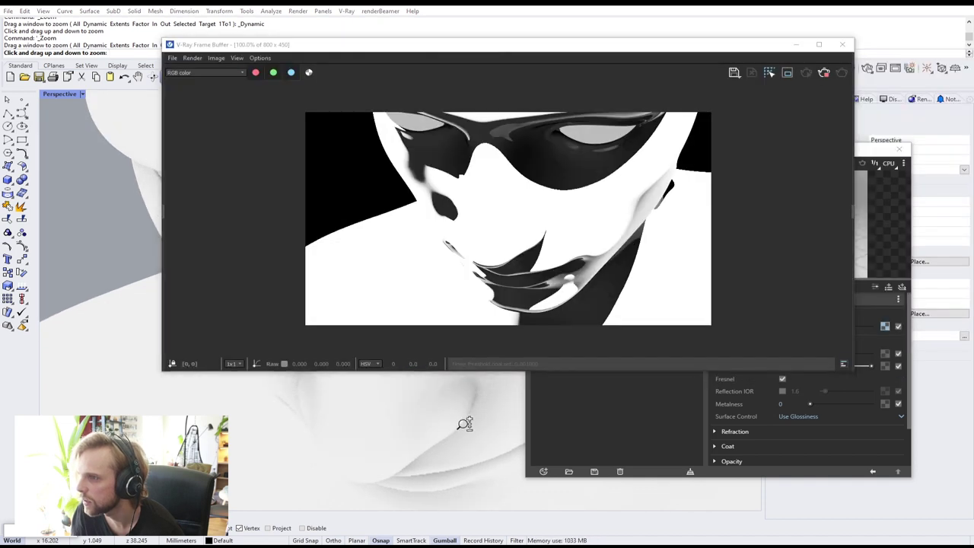
{"action": "left_click", "coordinate": [824, 73]}
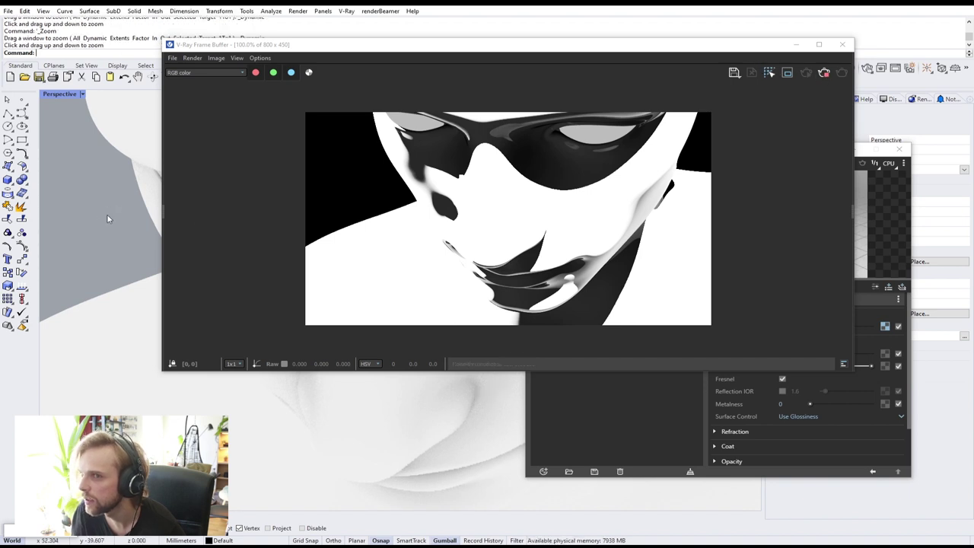
{"action": "right_click_drag", "start_coordinate": [195, 408], "coordinate": [202, 388], "text": "shift"}
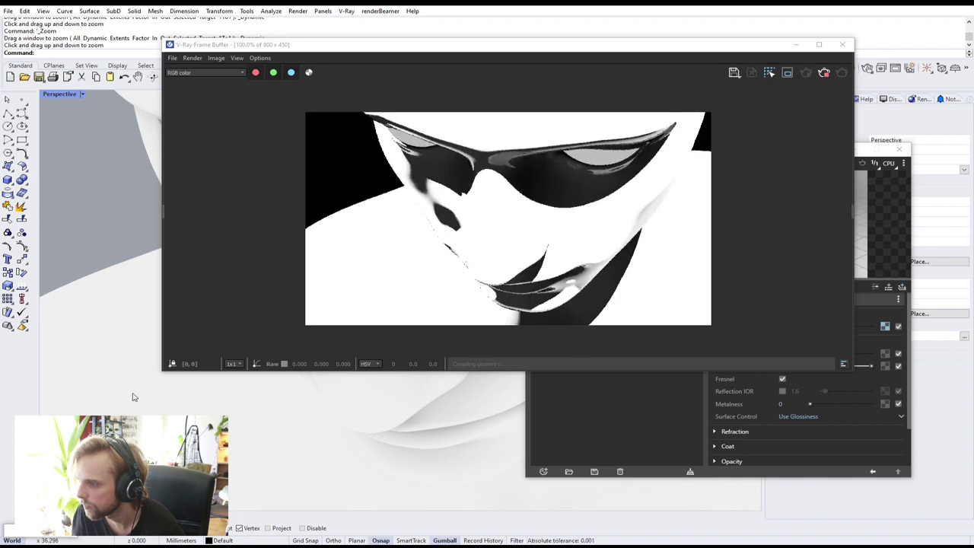
{"action": "mouse_move", "coordinate": [136, 398]}
{"action": "right_mouse_down"}
{"action": "mouse_move", "coordinate": [114, 386]}
{"action": "mouse_move", "coordinate": [127, 406]}
{"action": "right_mouse_up"}
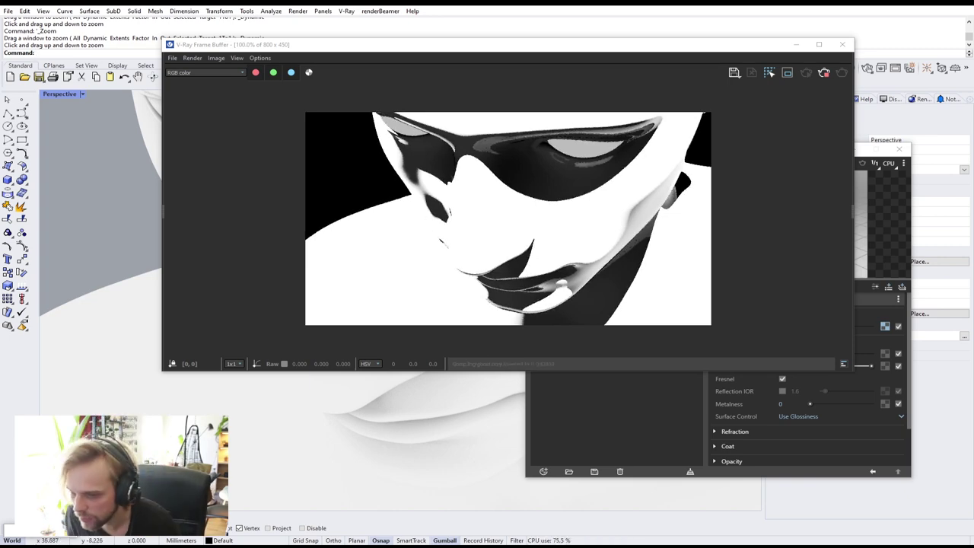
- Switch to Grasshopper and enable the preview of both Weaverbird Catmull-Clark Subdivision components
{"action": "double_click", "coordinate": [19, 532]}
{"action": "scroll", "coordinate": [756, 264], "scroll_direction": "up", "scroll_amount": 5}
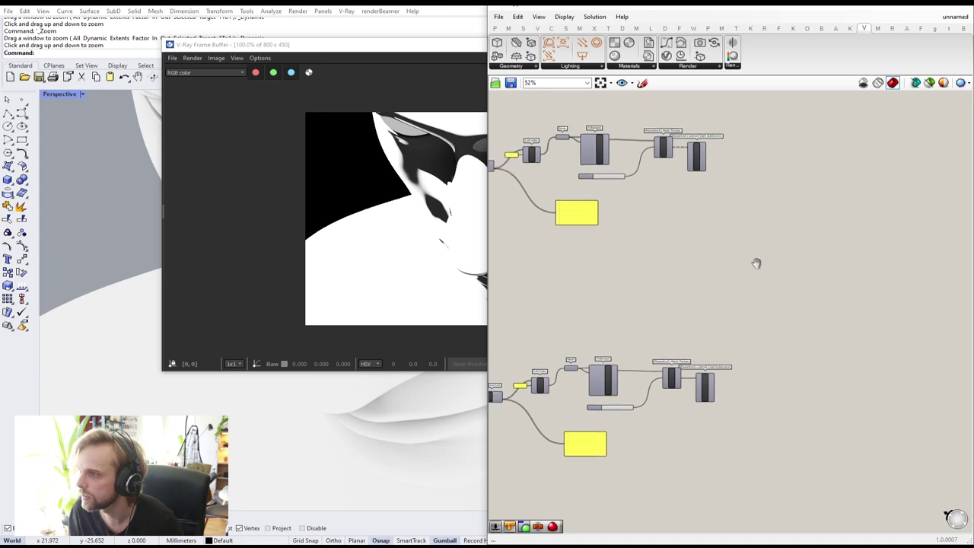
{"action": "left_click", "coordinate": [719, 234]}
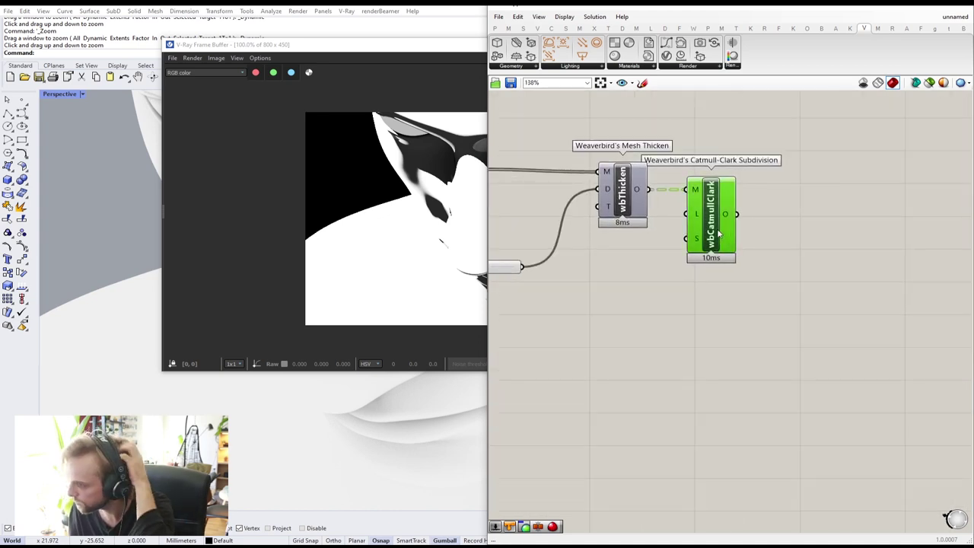
{"action": "middle_click", "coordinate": [717, 231]}
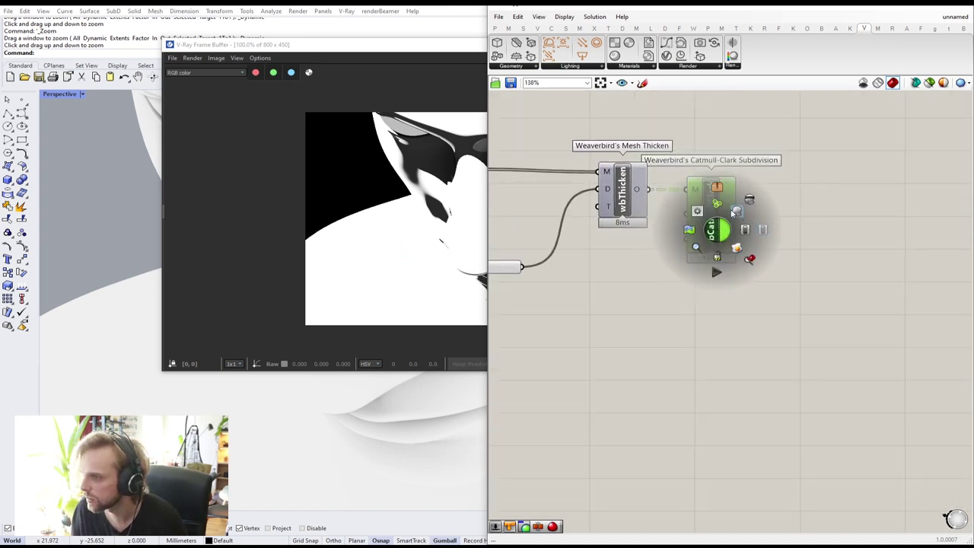
{"action": "left_click", "coordinate": [738, 214]}
{"action": "left_click", "coordinate": [816, 236]}
{"action": "scroll", "coordinate": [772, 294], "scroll_direction": "down", "scroll_amount": 3}
{"action": "right_click_drag", "start_coordinate": [750, 389], "coordinate": [683, 272]}
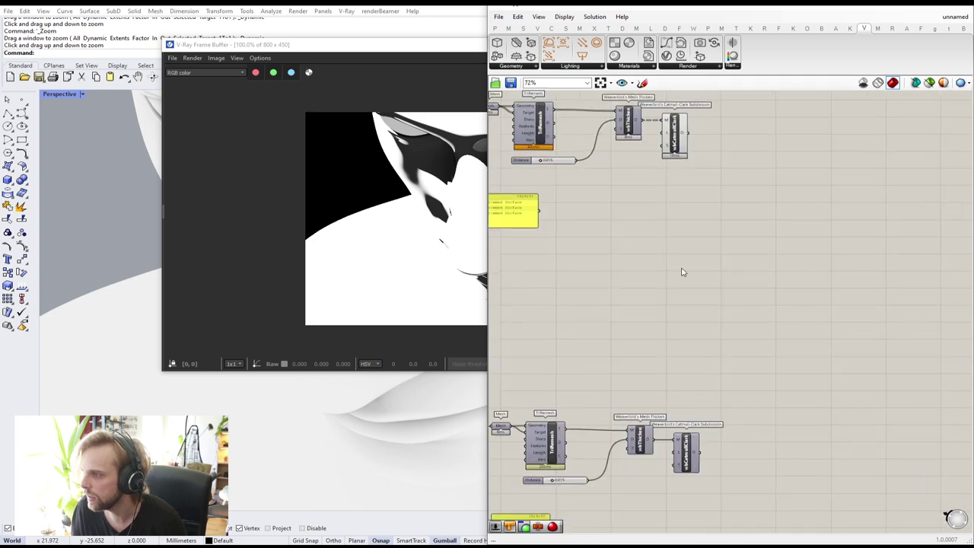
{"action": "middle_click", "coordinate": [685, 426]}
{"action": "left_click", "coordinate": [771, 246]}
- Add a Mesh parameter and connect both Catmull-Clark Subdivision outputs to its input
{"action": "double_click", "coordinate": [770, 243]}
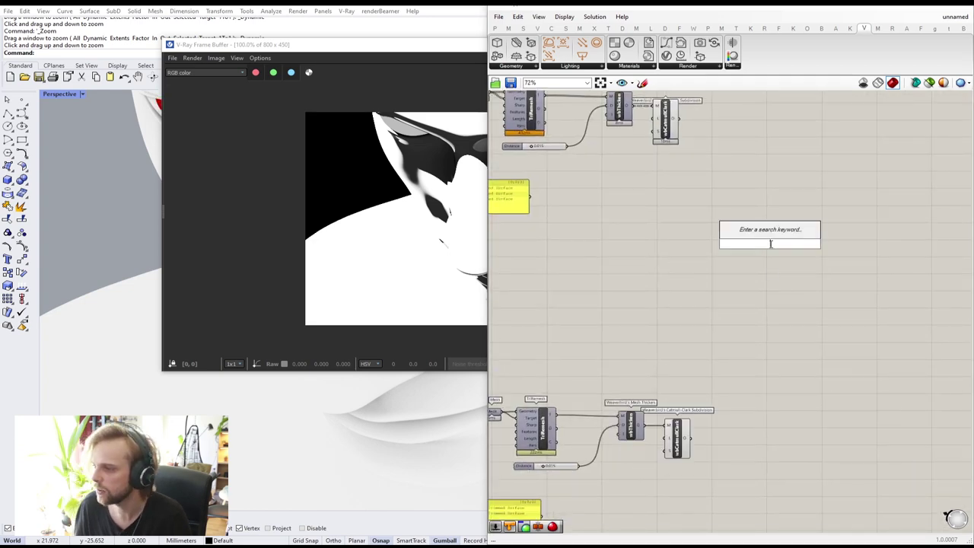
{"action": "type", "text": "mesh"}
{"action": "key", "text": "Return"}
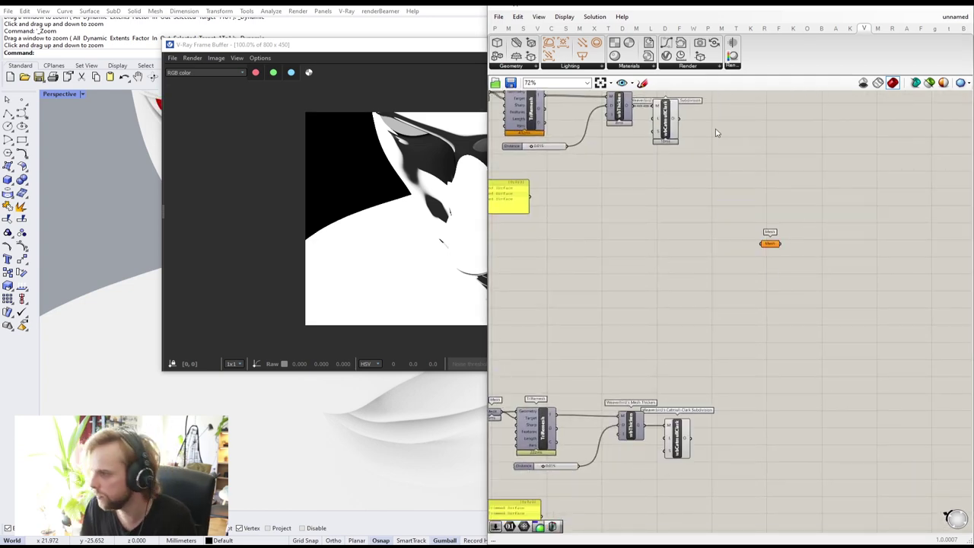
{"action": "left_click_drag", "start_coordinate": [678, 119], "coordinate": [766, 268]}
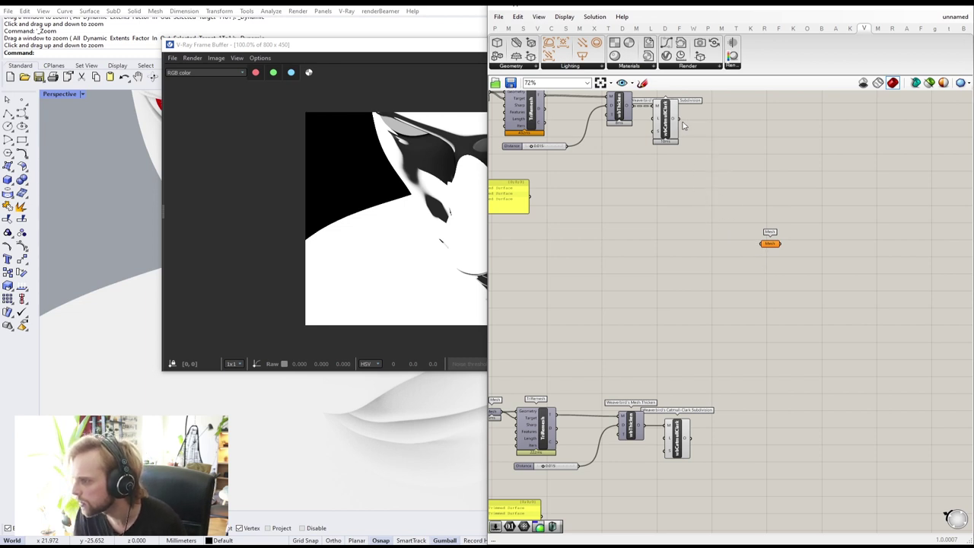
{"action": "left_click_drag", "start_coordinate": [682, 123], "coordinate": [760, 244]}
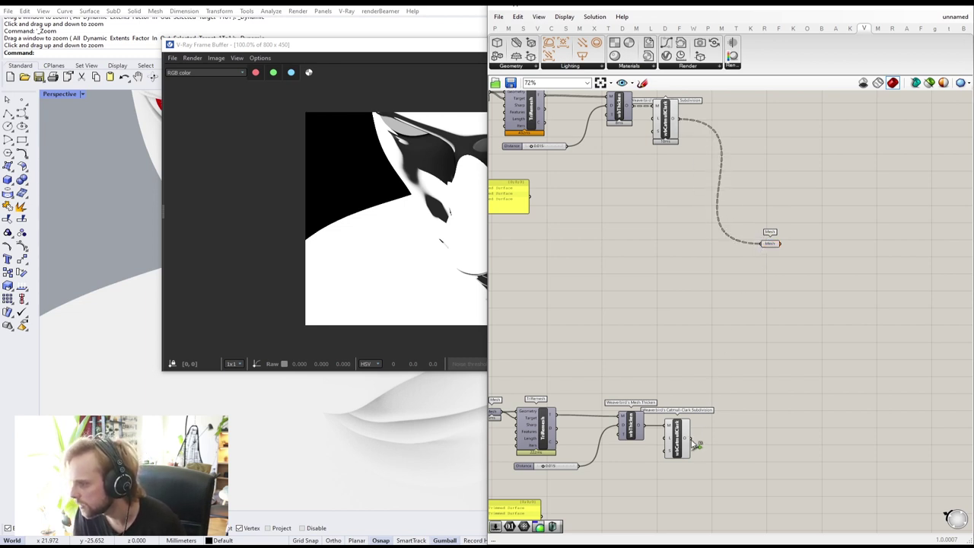
{"action": "left_click_drag", "start_coordinate": [697, 445], "coordinate": [763, 243], "text": "shift"}
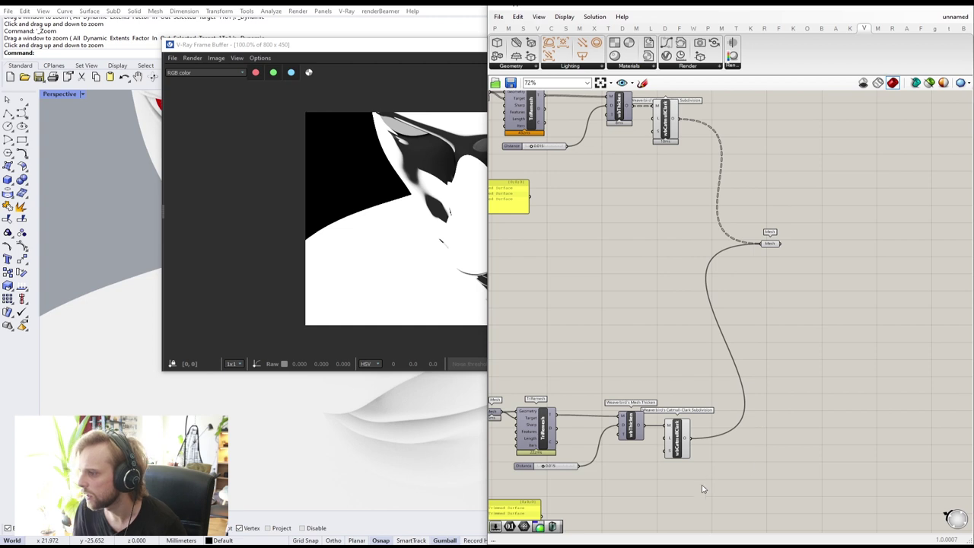
- Select both Catmull-Clark Subdivision components and disable their preview
{"action": "right_click_drag", "start_coordinate": [802, 275], "coordinate": [747, 284]}
{"action": "left_click_drag", "start_coordinate": [636, 462], "coordinate": [616, 125]}
{"action": "middle_click", "coordinate": [615, 125]}
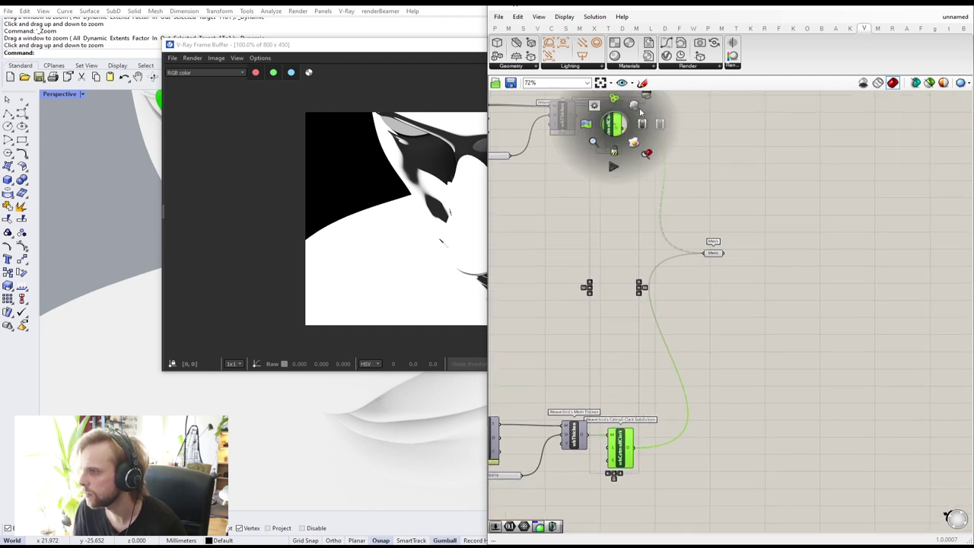
{"action": "left_click", "coordinate": [812, 217]}
{"action": "right_click_drag", "start_coordinate": [812, 217], "coordinate": [728, 252]}
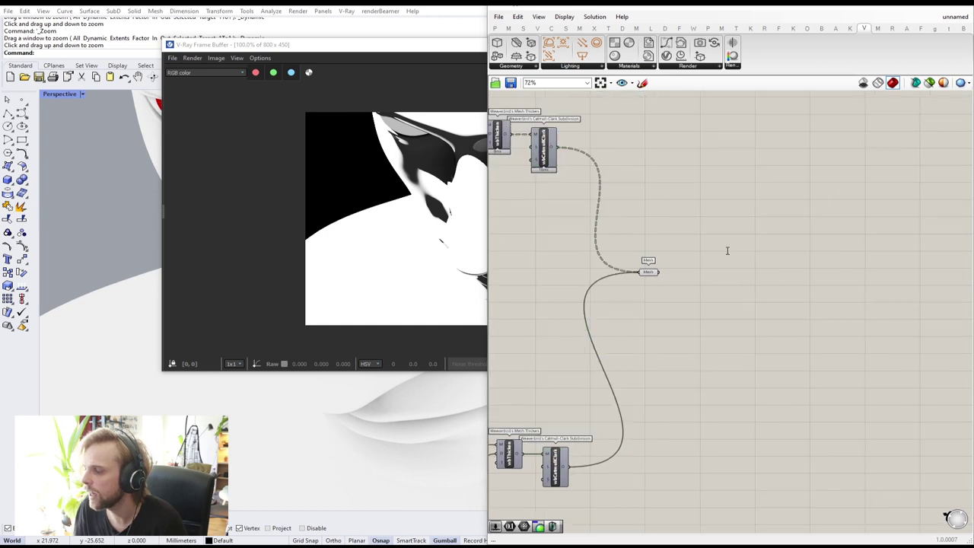
- Place a V-Ray Render component and a V-Ray Render in Project component beside the Mesh parameter
{"action": "double_click", "coordinate": [727, 251]}
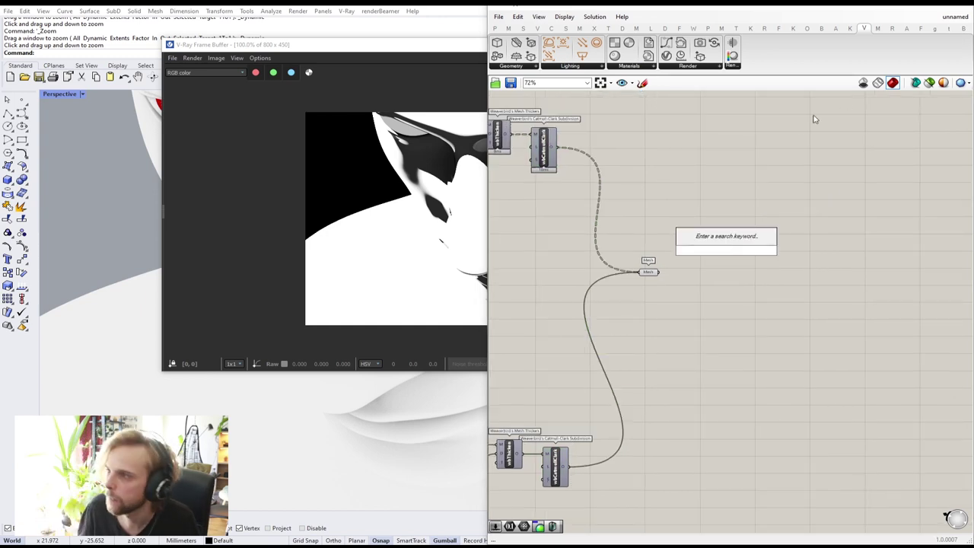
{"action": "left_click", "coordinate": [685, 66]}
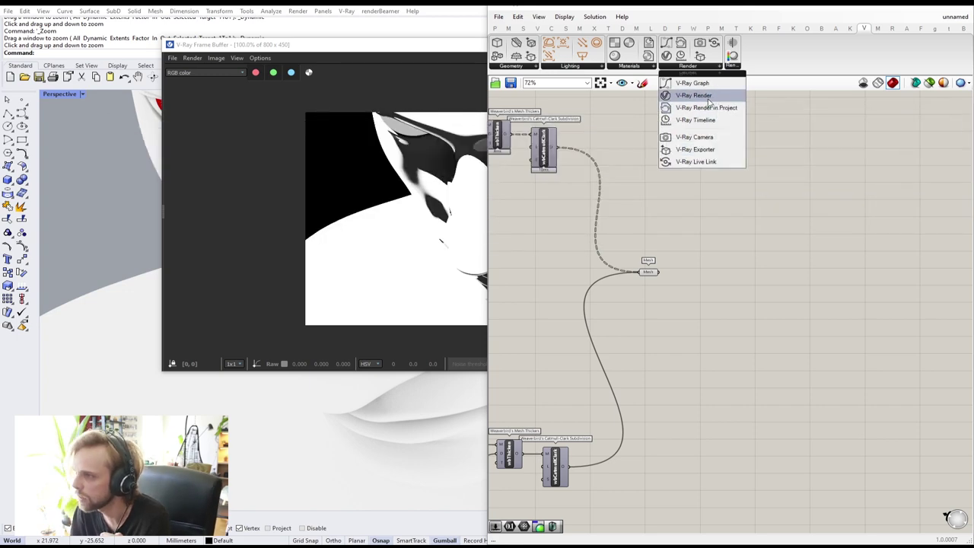
{"action": "left_click_drag", "start_coordinate": [704, 95], "coordinate": [760, 293]}
{"action": "left_click", "coordinate": [669, 68]}
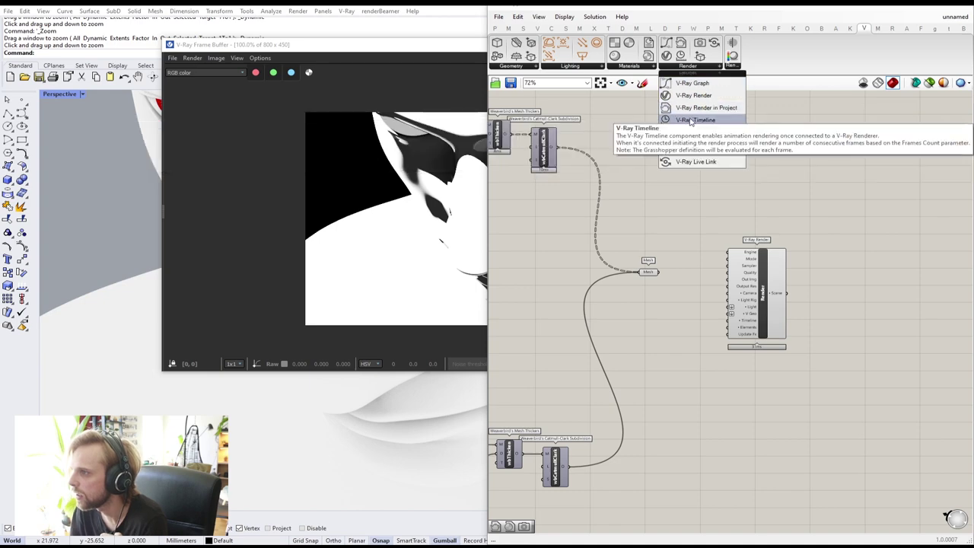
{"action": "left_click_drag", "start_coordinate": [706, 109], "coordinate": [815, 282]}
- Connect V-Ray Render's Scene output to V-Ray Render in Project, align the two components and rearrange the windows
{"action": "scroll", "coordinate": [808, 283], "scroll_direction": "up", "scroll_amount": 3}
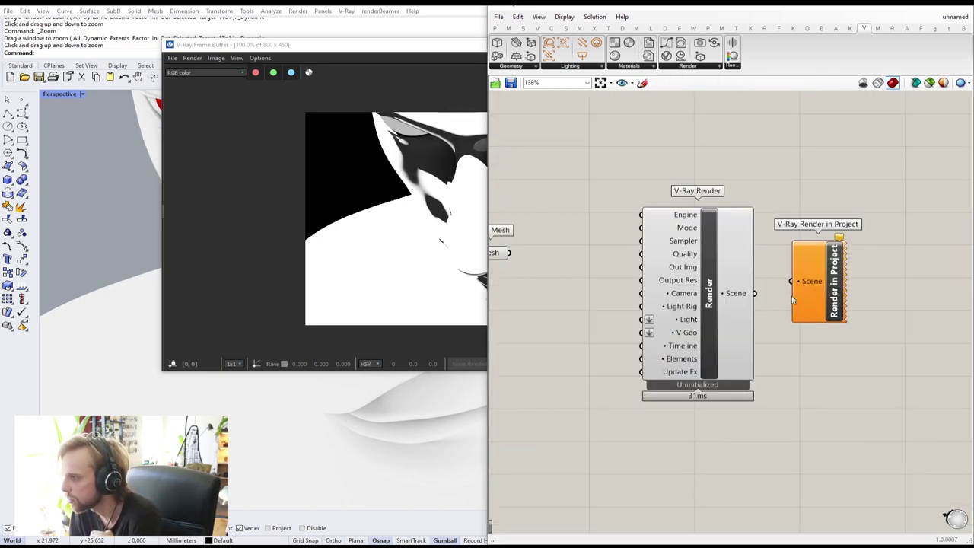
{"action": "left_click_drag", "start_coordinate": [755, 293], "coordinate": [793, 281]}
{"action": "left_click_drag", "start_coordinate": [820, 321], "coordinate": [816, 337]}
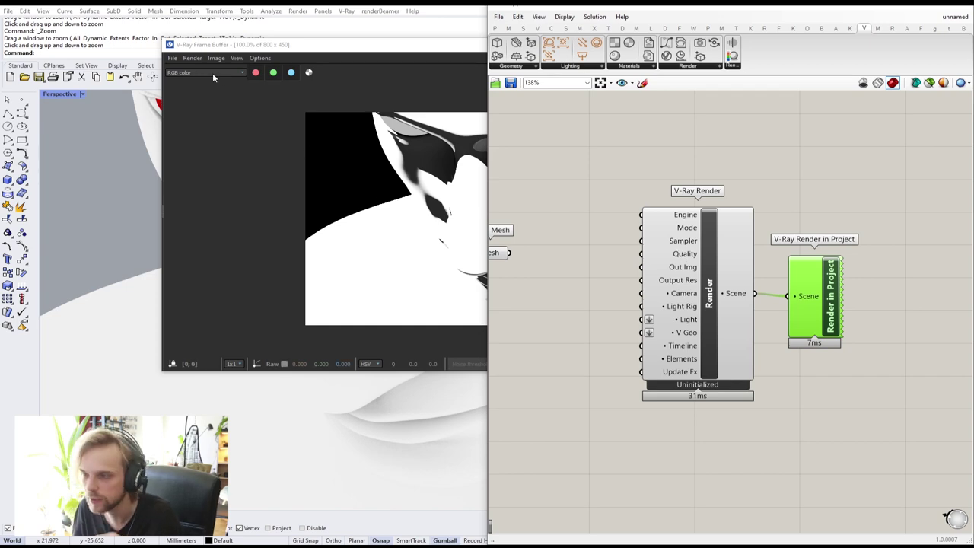
{"action": "left_click_drag", "start_coordinate": [239, 47], "coordinate": [165, 87]}
{"action": "left_click_drag", "start_coordinate": [567, 6], "coordinate": [570, 7]}
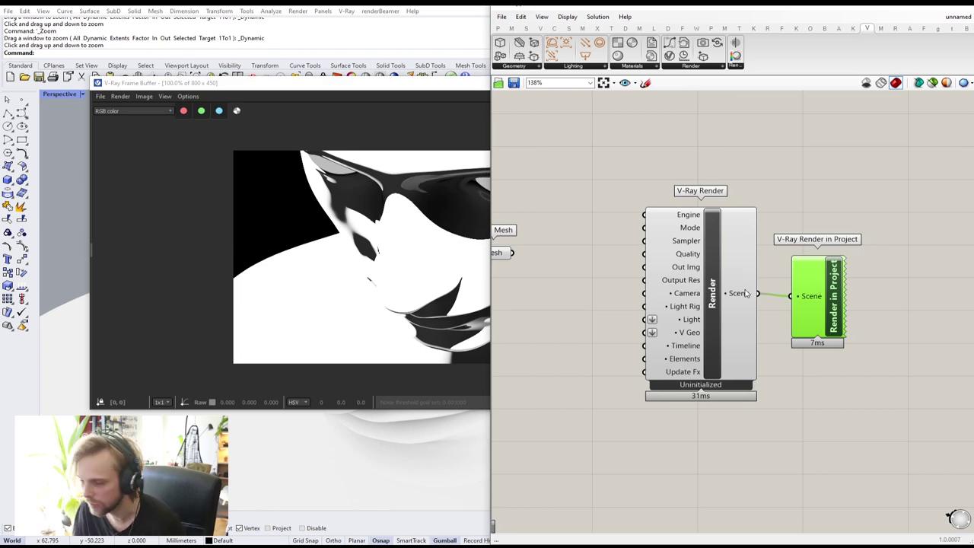
- Move the V-Ray Render and V-Ray Render in Project components farther away from the Mesh parameter
{"action": "scroll", "coordinate": [520, 185], "scroll_direction": "down", "scroll_amount": 4}
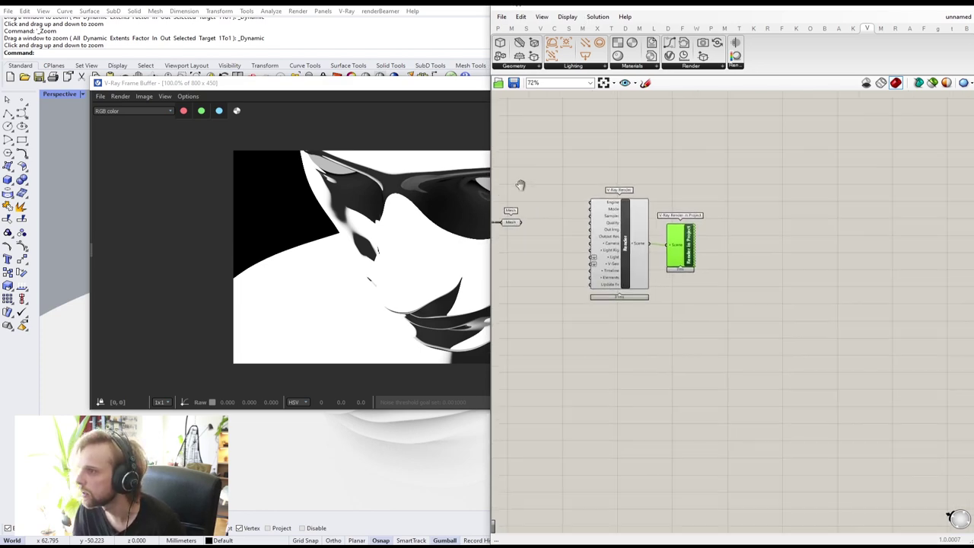
{"action": "right_click_drag", "start_coordinate": [520, 185], "coordinate": [492, 183]}
{"action": "left_click_drag", "start_coordinate": [732, 334], "coordinate": [680, 228]}
{"action": "left_click", "coordinate": [625, 188]}
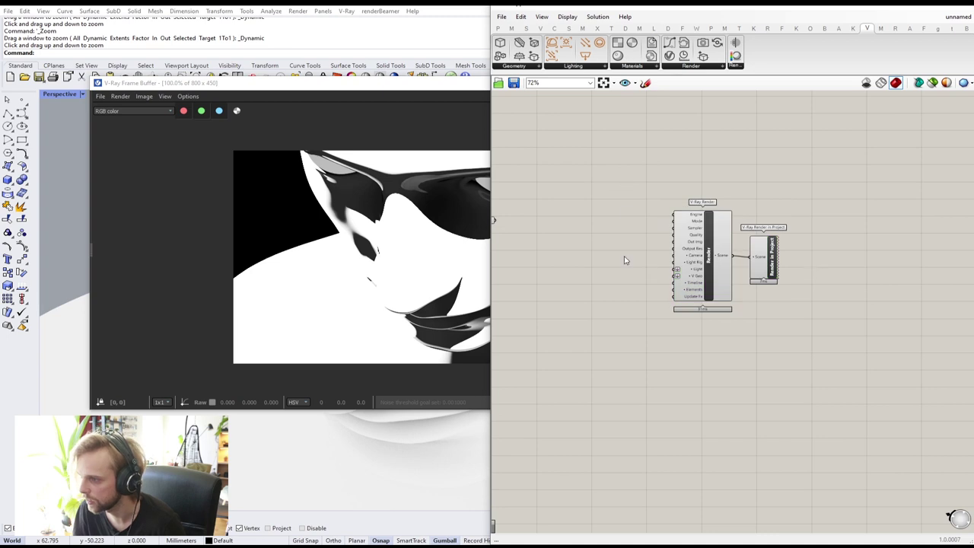
{"action": "scroll", "coordinate": [721, 244], "scroll_direction": "up", "scroll_amount": 2}
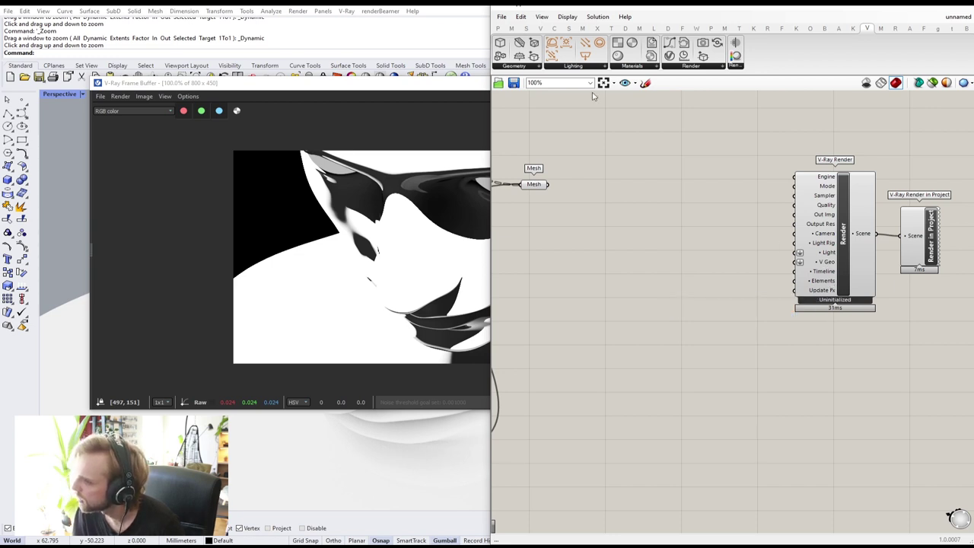
- Add a V-Ray Geometry component, wiring Mesh into its Geo input and its output into V-Ray Render's V Geo input
{"action": "left_click", "coordinate": [520, 66]}
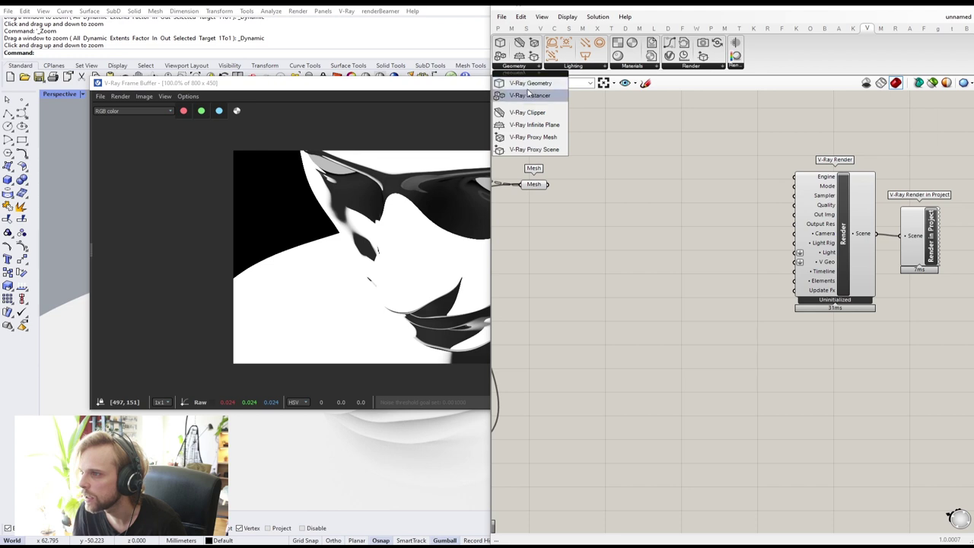
{"action": "left_click", "coordinate": [525, 93]}
{"action": "left_click", "coordinate": [680, 259]}
{"action": "left_click_drag", "start_coordinate": [697, 249], "coordinate": [795, 262]}
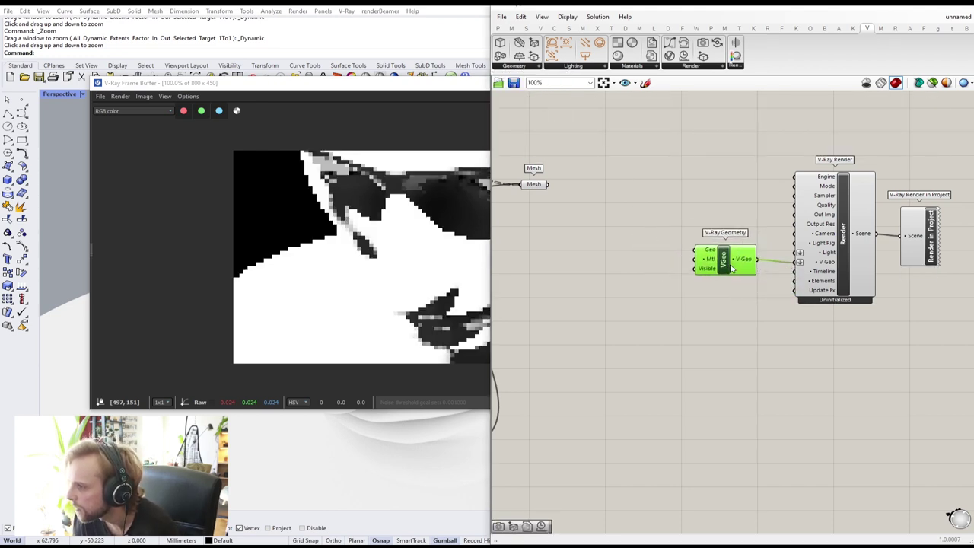
{"action": "left_click", "coordinate": [604, 236]}
{"action": "right_click_drag", "start_coordinate": [556, 193], "coordinate": [597, 191]}
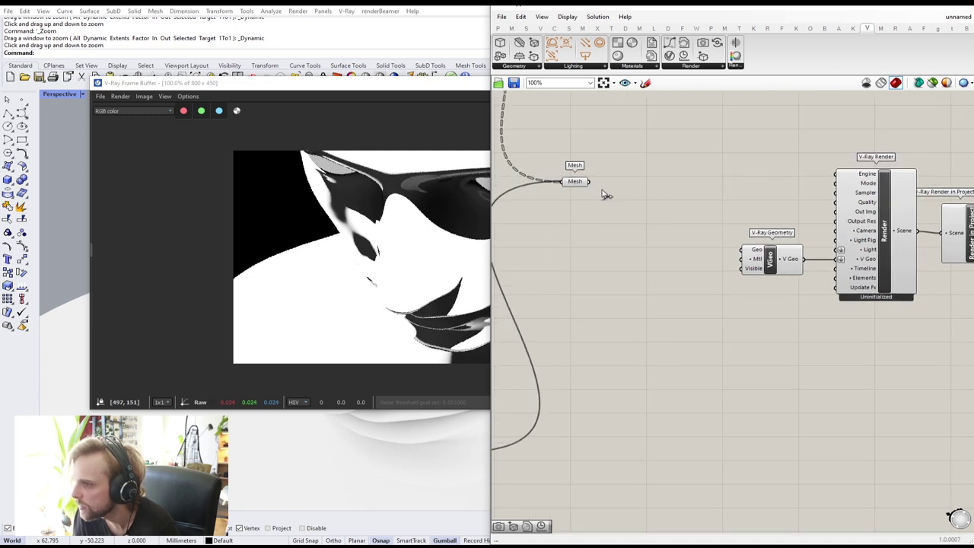
{"action": "left_click_drag", "start_coordinate": [589, 181], "coordinate": [742, 249]}
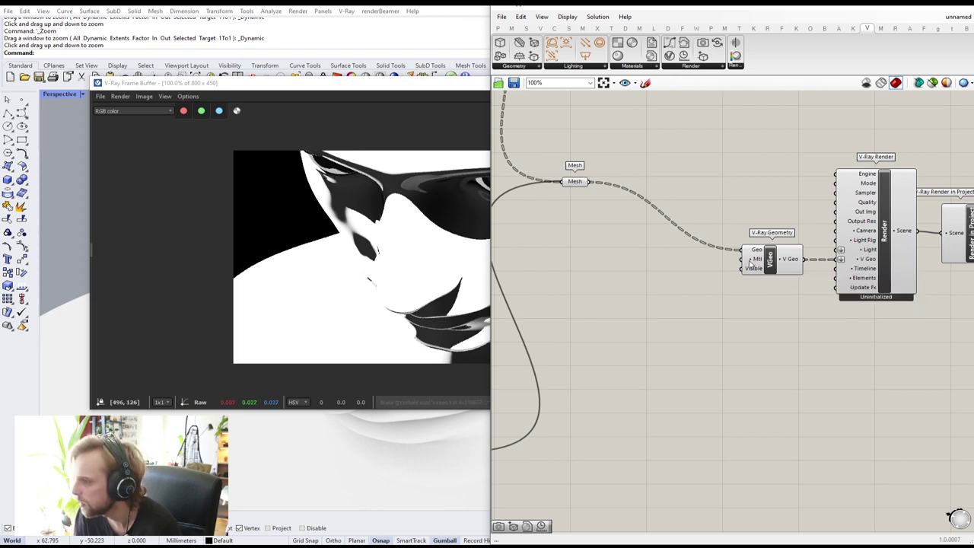
{"action": "double_click", "coordinate": [648, 298]}
{"action": "type", "text": "swa"}
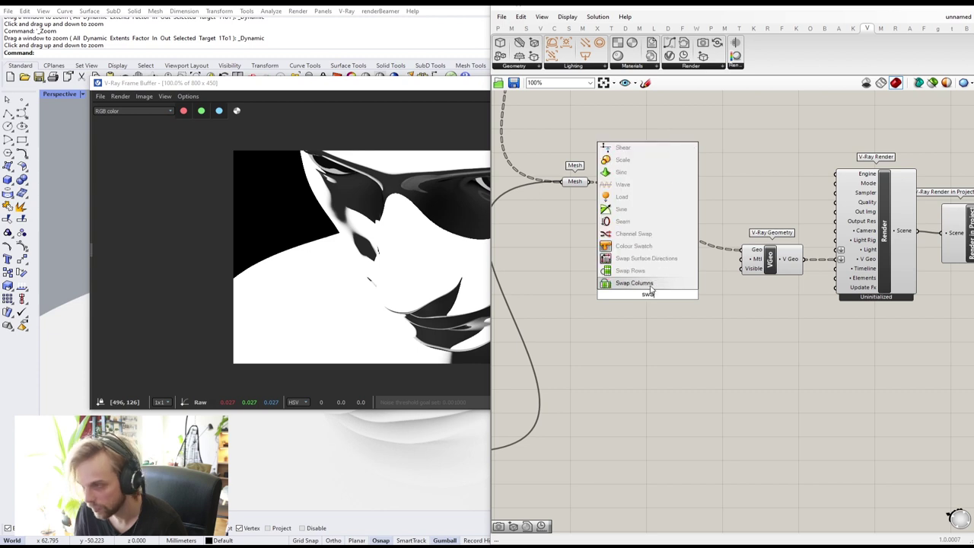
{"action": "left_click", "coordinate": [634, 246]}
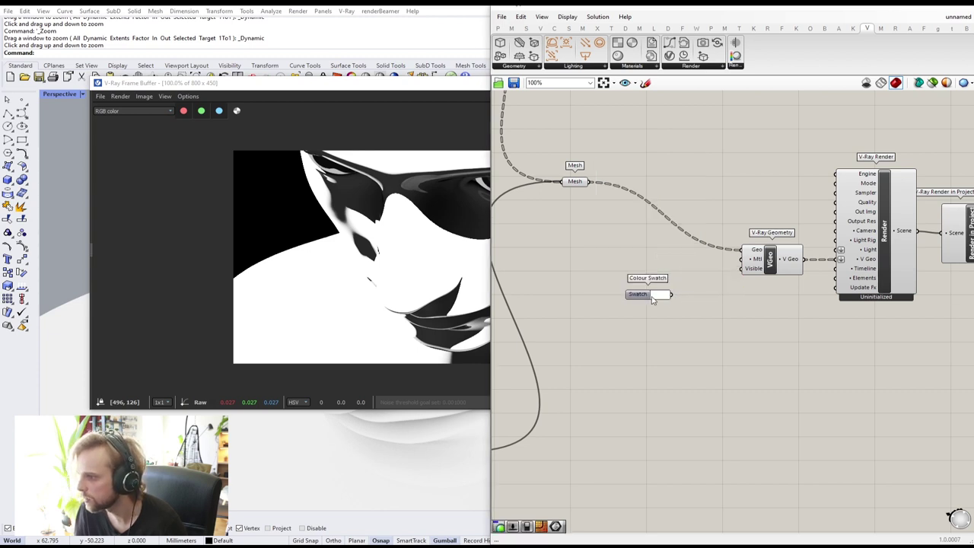
{"action": "key", "text": "Delete"}
- Add a V-Ray Material from Project component set to /Iris and connect it to V-Ray Geometry's Mtl input
{"action": "left_click", "coordinate": [516, 67]}
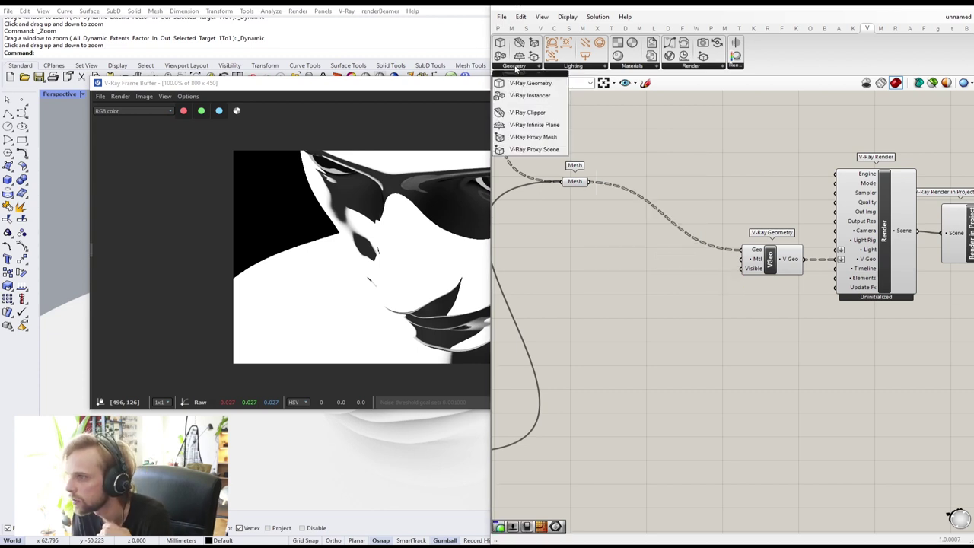
{"action": "left_click", "coordinate": [636, 69]}
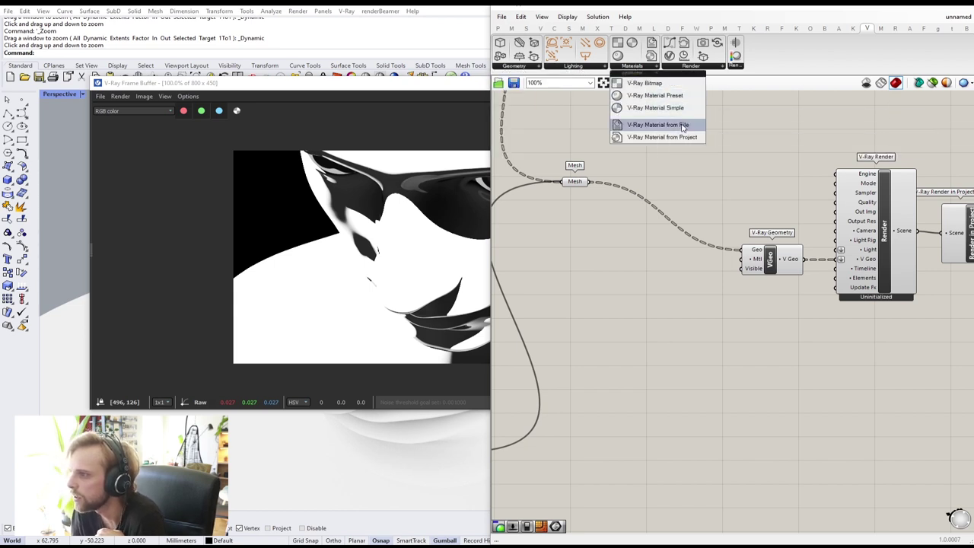
{"action": "left_click_drag", "start_coordinate": [683, 138], "coordinate": [748, 261]}
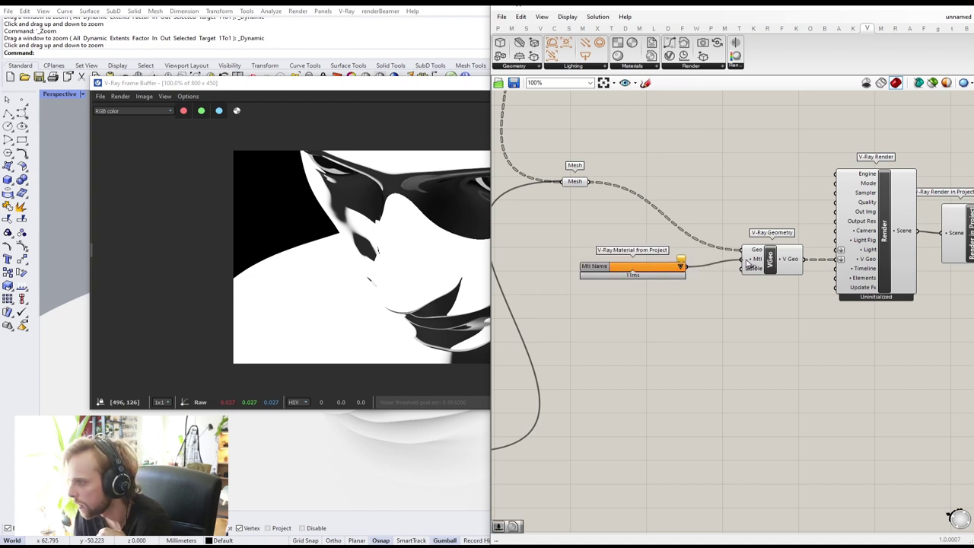
{"action": "left_click_drag", "start_coordinate": [665, 268], "coordinate": [689, 261]}
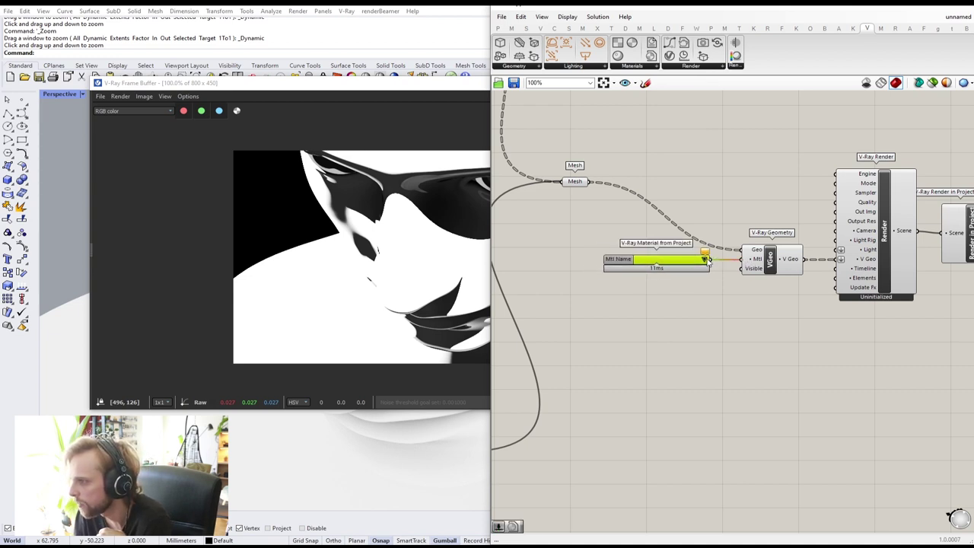
{"action": "left_click", "coordinate": [707, 260]}
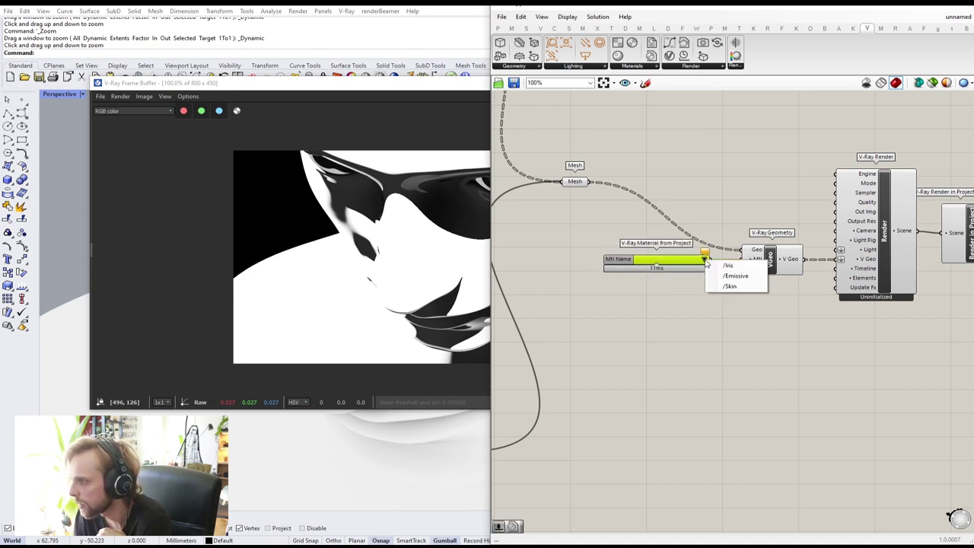
{"action": "left_click", "coordinate": [753, 266]}
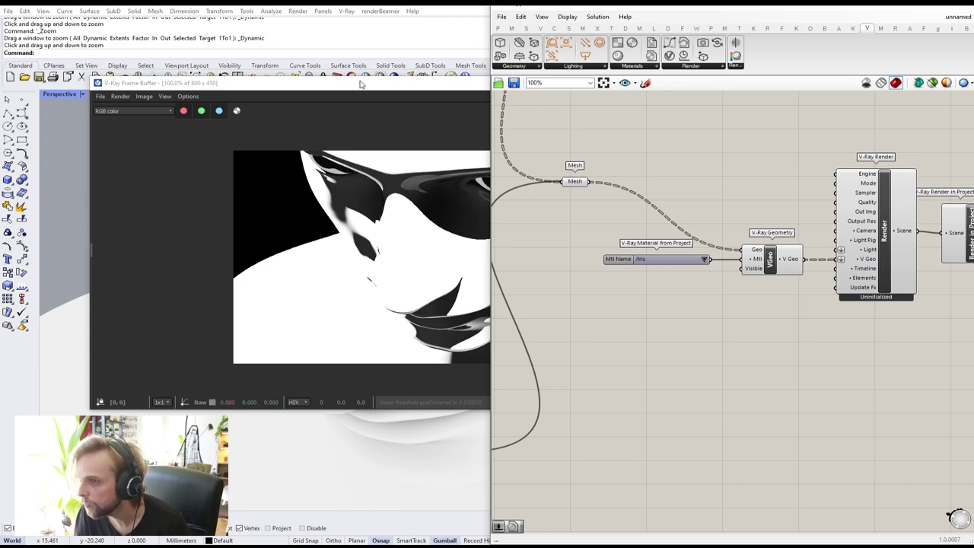
- Minimize Grasshopper and arrange the V-Ray Frame Buffer and V-Ray Asset Editor so both the render and the material list are visible
{"action": "left_click_drag", "start_coordinate": [361, 84], "coordinate": [270, 81]}
{"action": "left_click", "coordinate": [863, 403]}
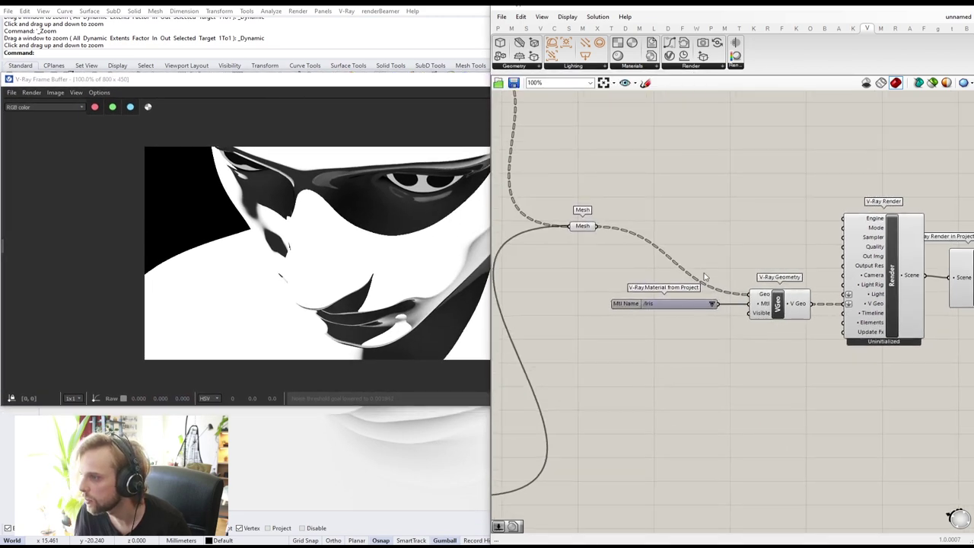
{"action": "left_click", "coordinate": [916, 7]}
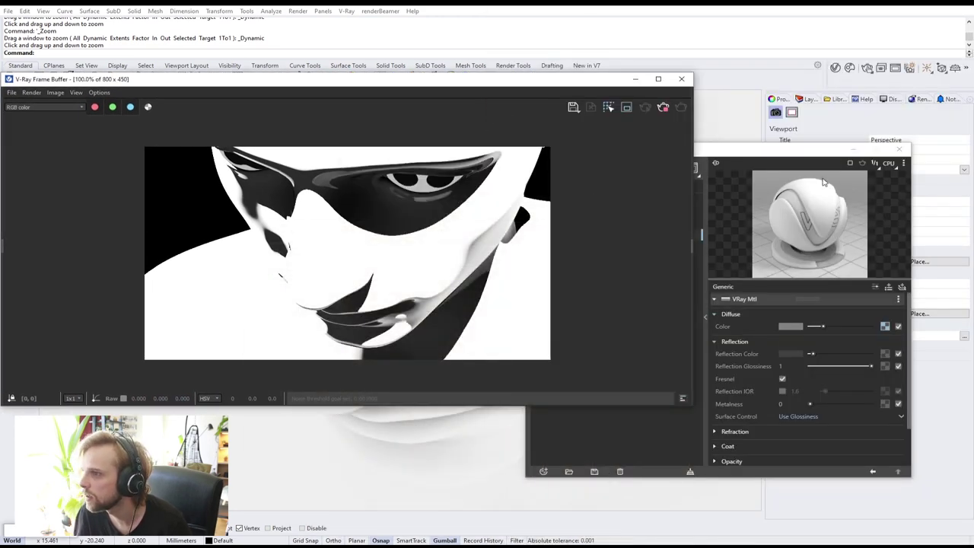
{"action": "left_click_drag", "start_coordinate": [745, 153], "coordinate": [783, 141]}
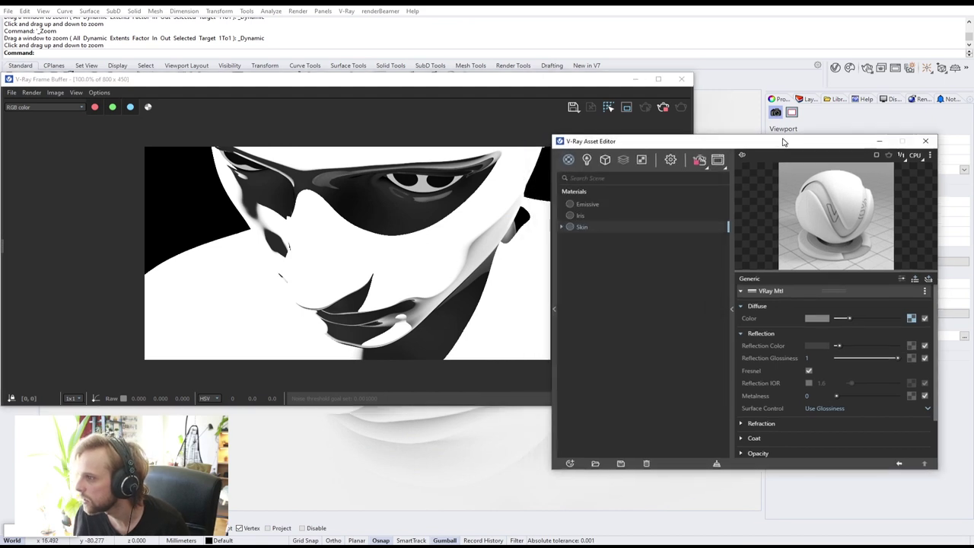
- Set the Iris material's diffuse color to red and raise its brightness to the maximum
{"action": "left_click", "coordinate": [585, 216]}
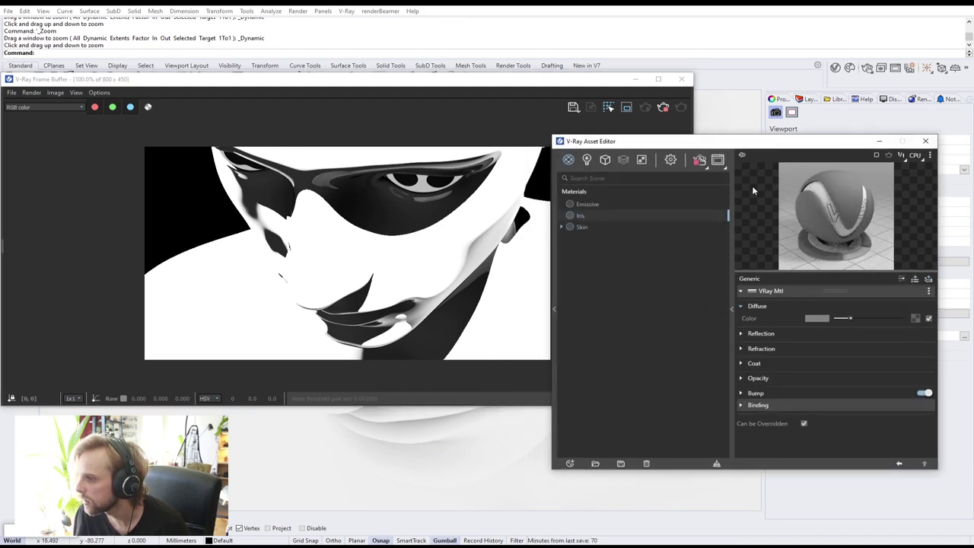
{"action": "left_click", "coordinate": [816, 318]}
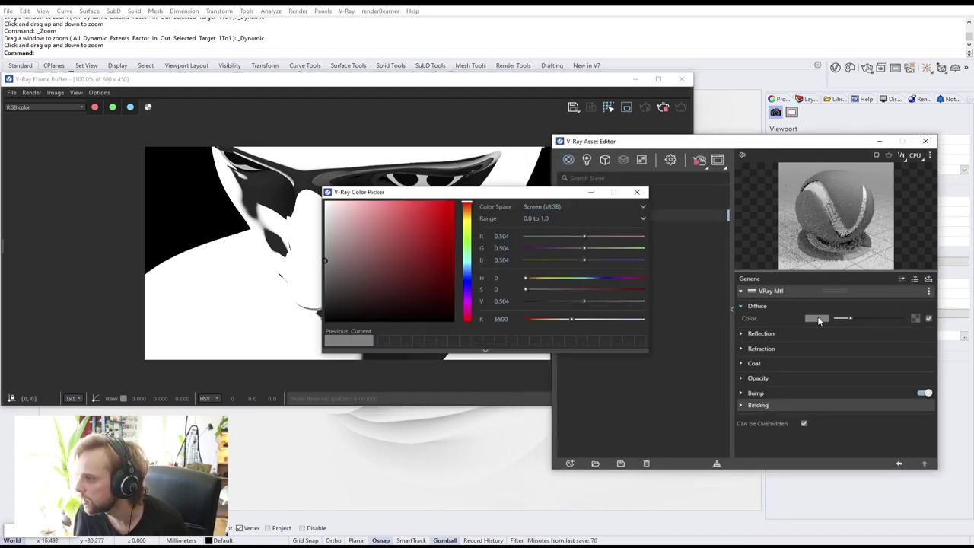
{"action": "left_click", "coordinate": [637, 191]}
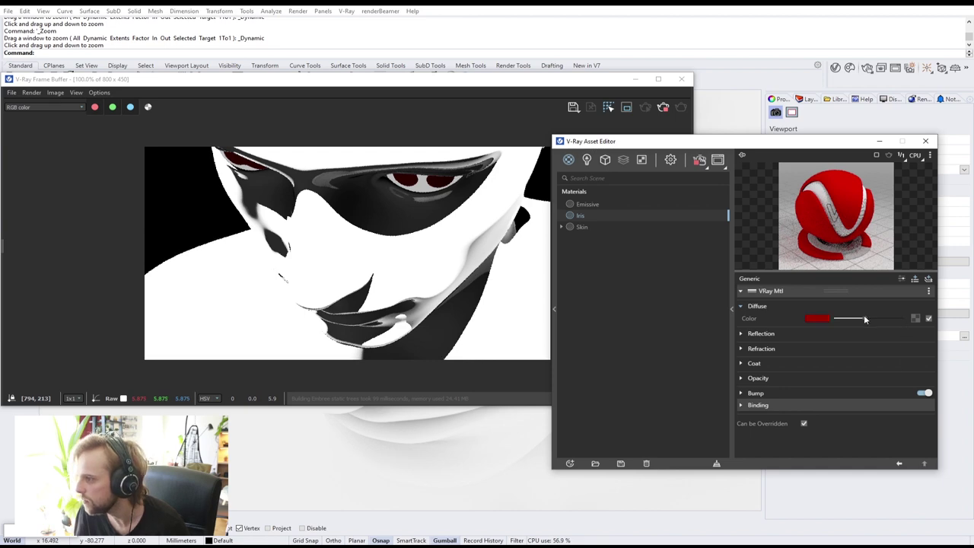
{"action": "left_click_drag", "start_coordinate": [864, 318], "coordinate": [907, 319]}
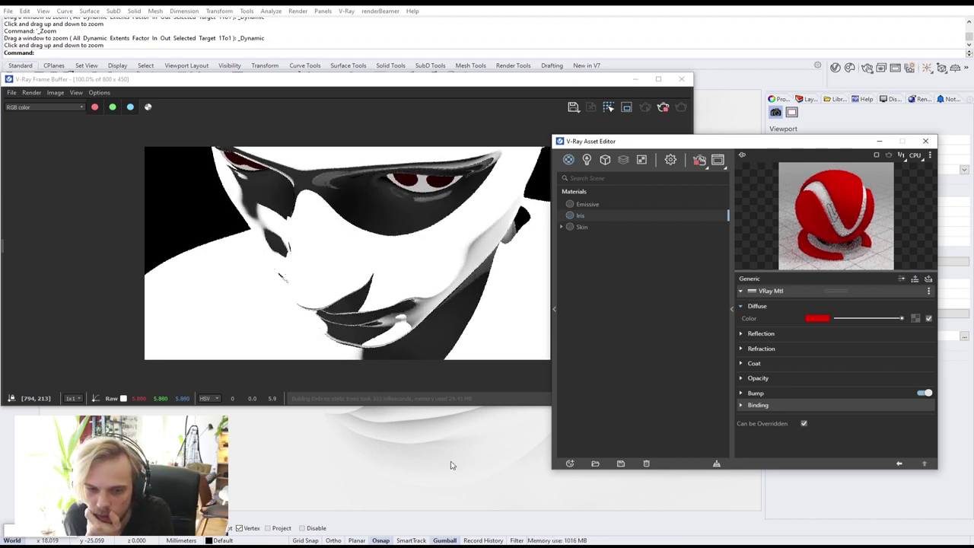
- Create a new Emissive material and name it Iris cool
{"action": "left_click", "coordinate": [569, 464]}
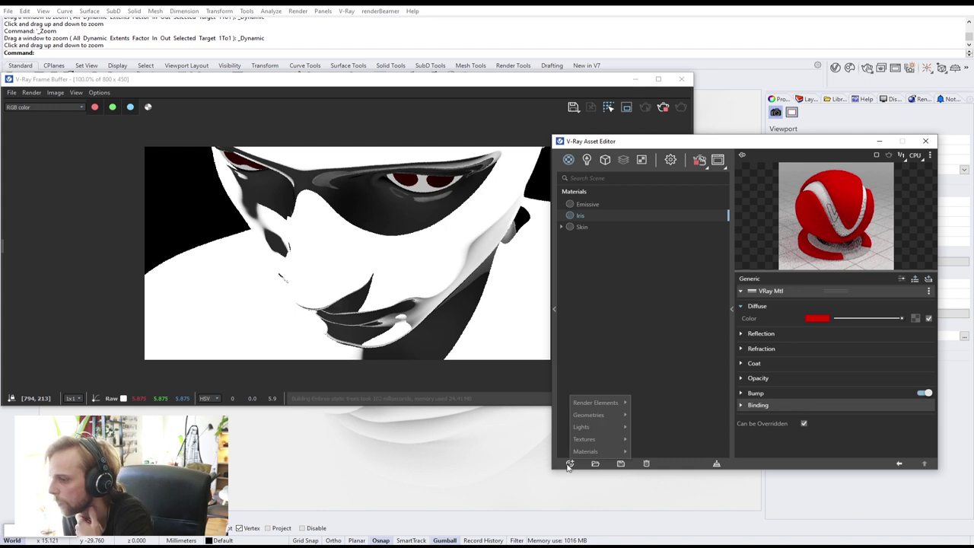
{"action": "mouse_move", "coordinate": [590, 451]}
{"action": "left_click", "coordinate": [673, 315]}
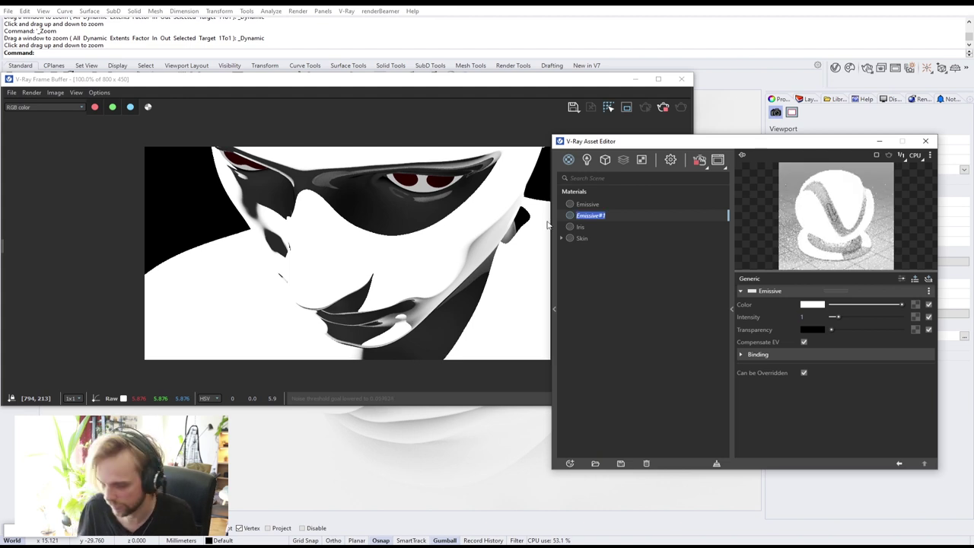
{"action": "type", "text": "Lip"}
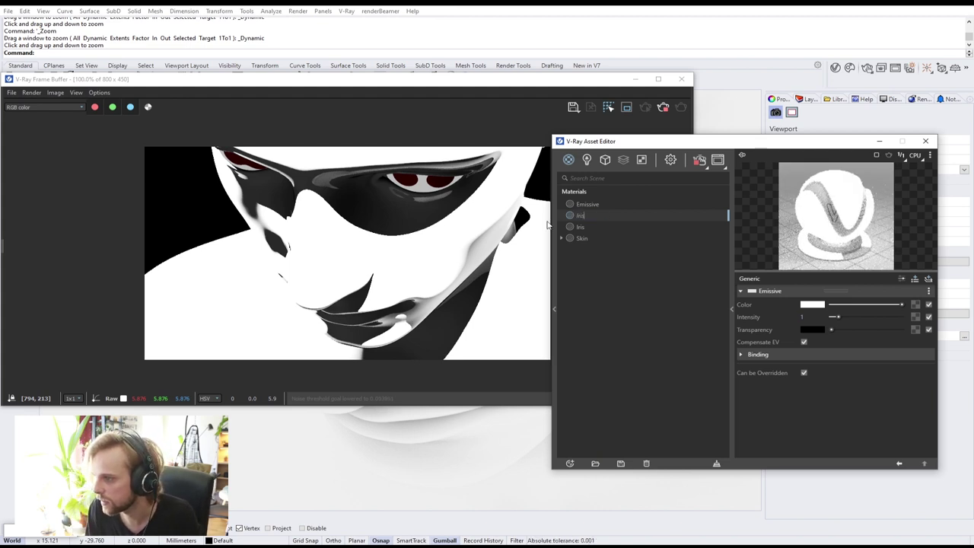
{"action": "key", "text": "Return"}
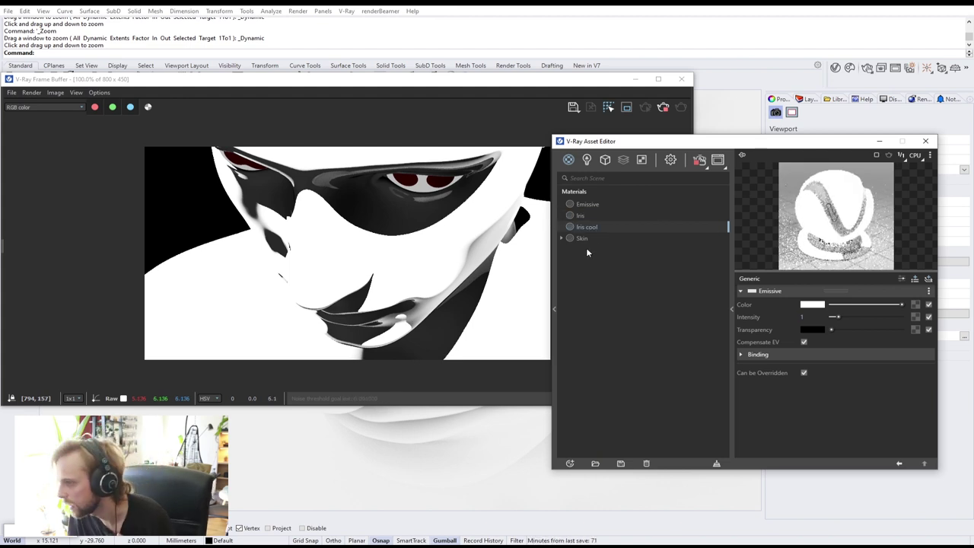
- Switch to Grasshopper and set the V-Ray Material from Project component to /Iris cool
{"action": "double_click", "coordinate": [38, 531]}
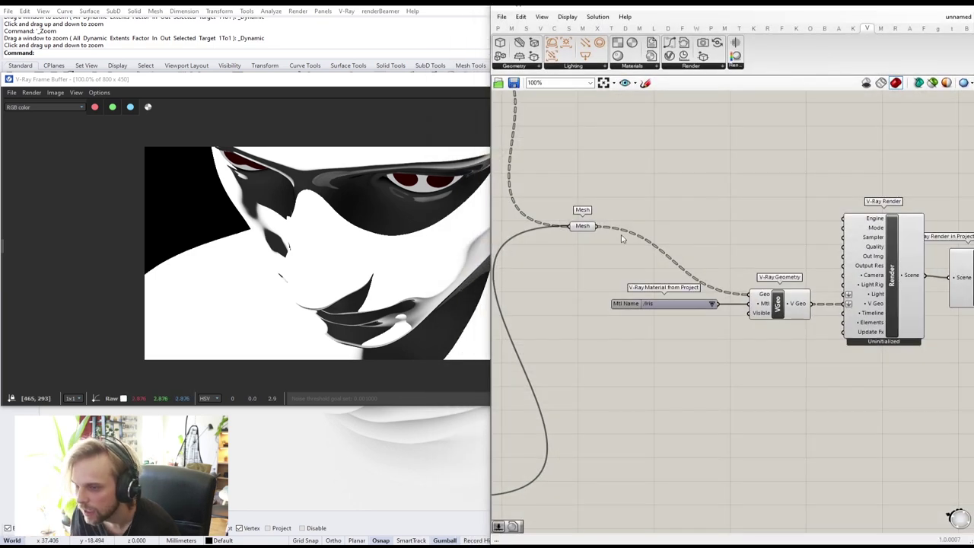
{"action": "left_click", "coordinate": [714, 304]}
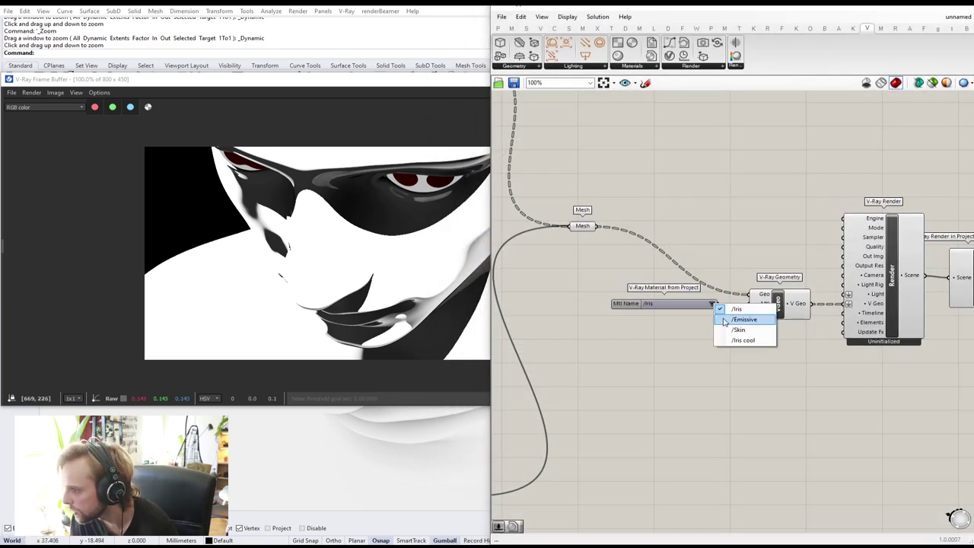
{"action": "left_click", "coordinate": [729, 343]}
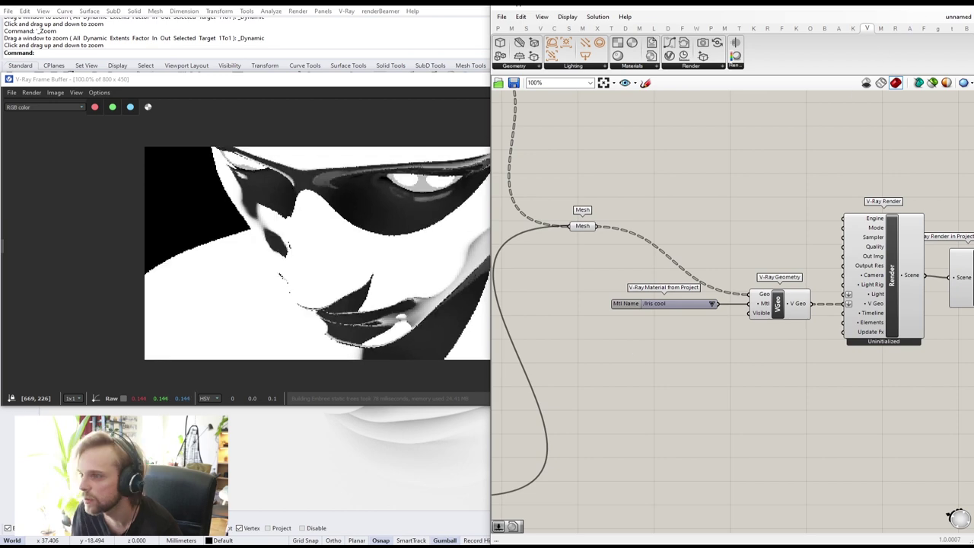
- Return to the V-Ray Asset Editor and assign a Fresnel texture to the Iris cool material's emissive color
{"action": "key", "text": "alt+Tab"}
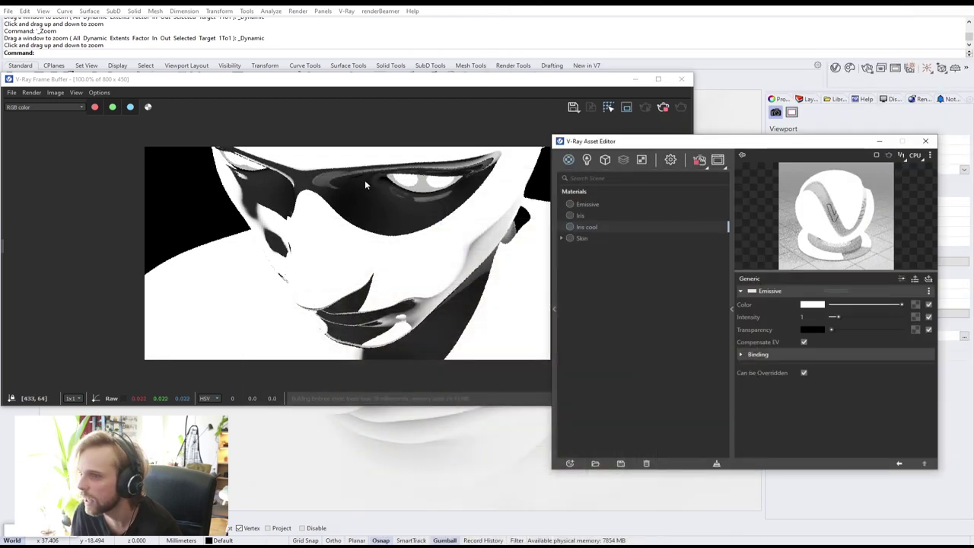
{"action": "left_click", "coordinate": [916, 305]}
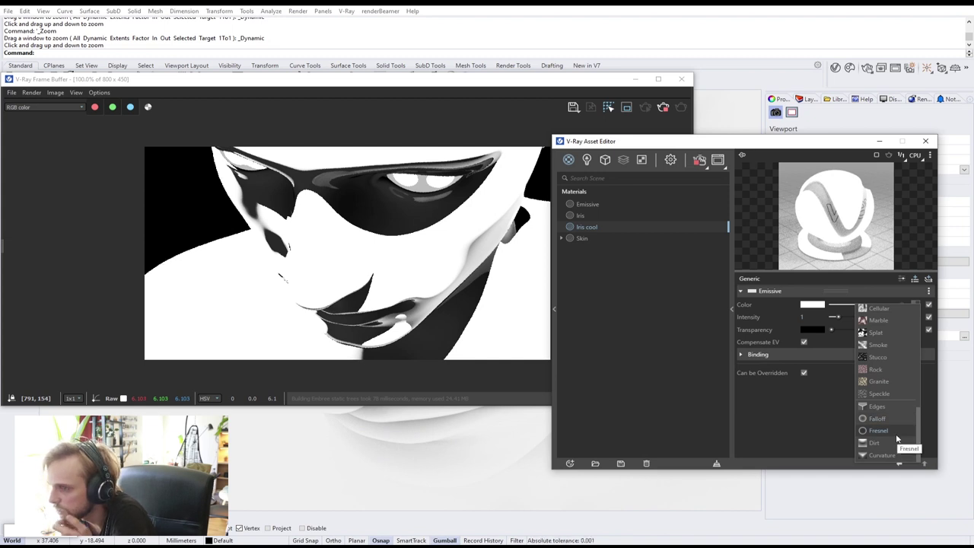
{"action": "left_click", "coordinate": [895, 434]}
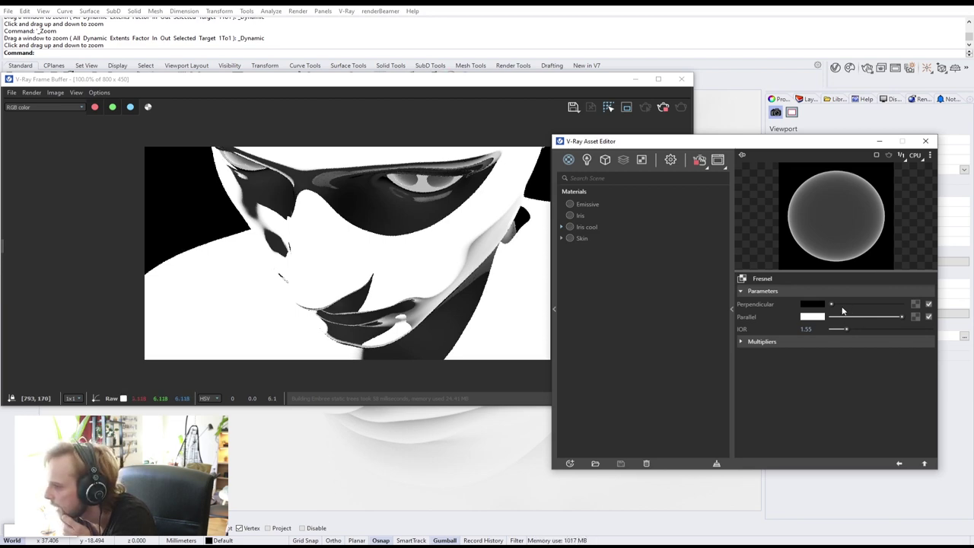
- Set the Fresnel texture's Perpendicular color to white and its Parallel color to black
{"action": "left_click_drag", "start_coordinate": [840, 305], "coordinate": [710, 339]}
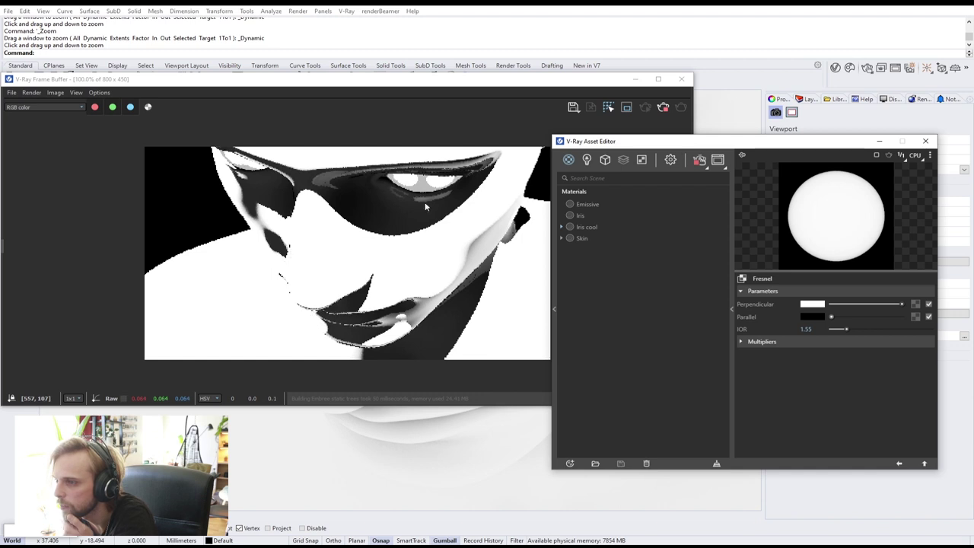
{"action": "left_click_drag", "start_coordinate": [820, 329], "coordinate": [810, 329]}
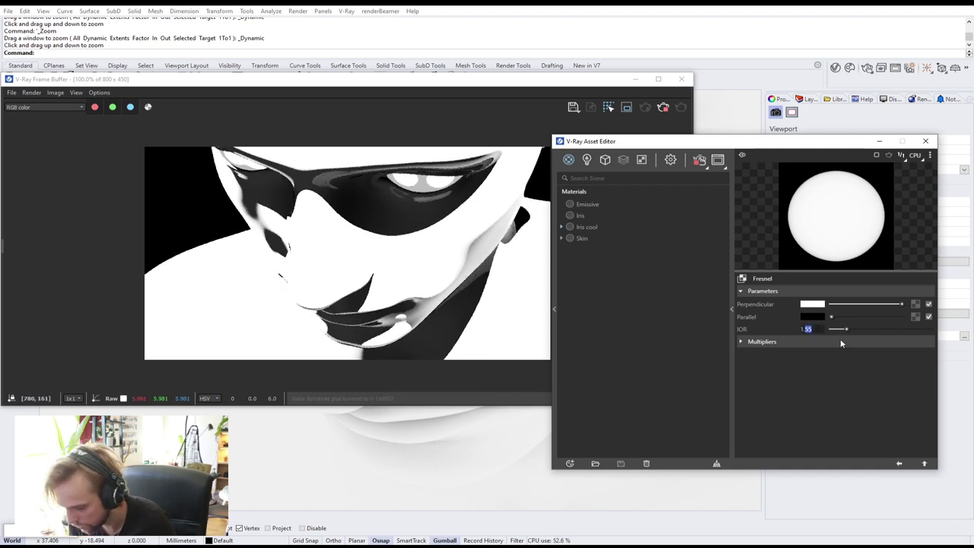
{"action": "left_click", "coordinate": [884, 436]}
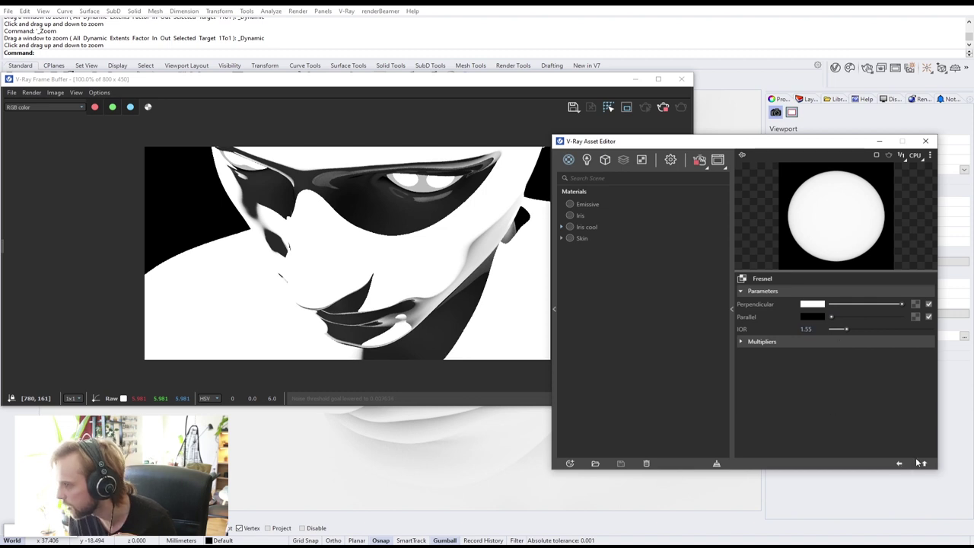
- Wrap the Fresnel texture on the Iris cool material's emissive color in a Spline Curve
{"action": "left_click", "coordinate": [742, 342]}
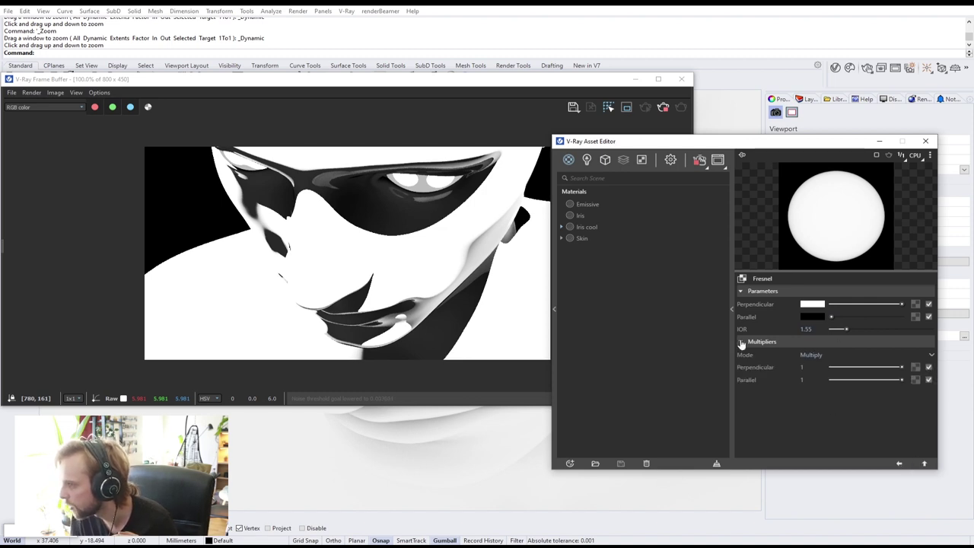
{"action": "left_click", "coordinate": [925, 464]}
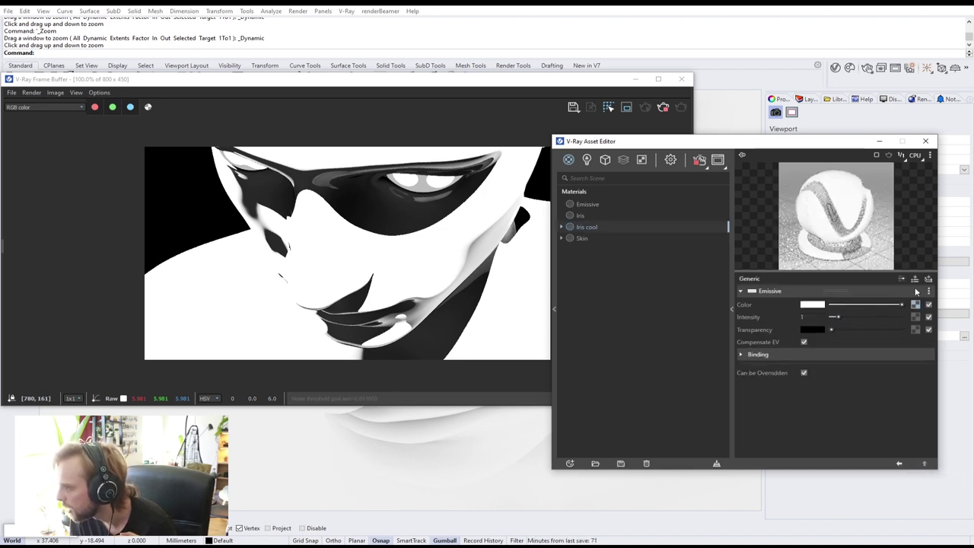
{"action": "right_click", "coordinate": [917, 305]}
{"action": "mouse_move", "coordinate": [911, 351]}
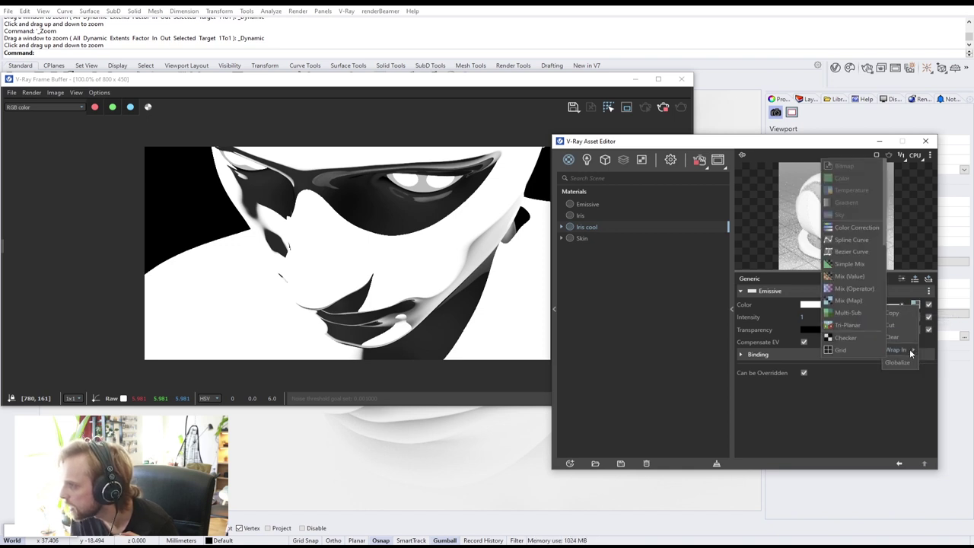
{"action": "left_click", "coordinate": [849, 240]}
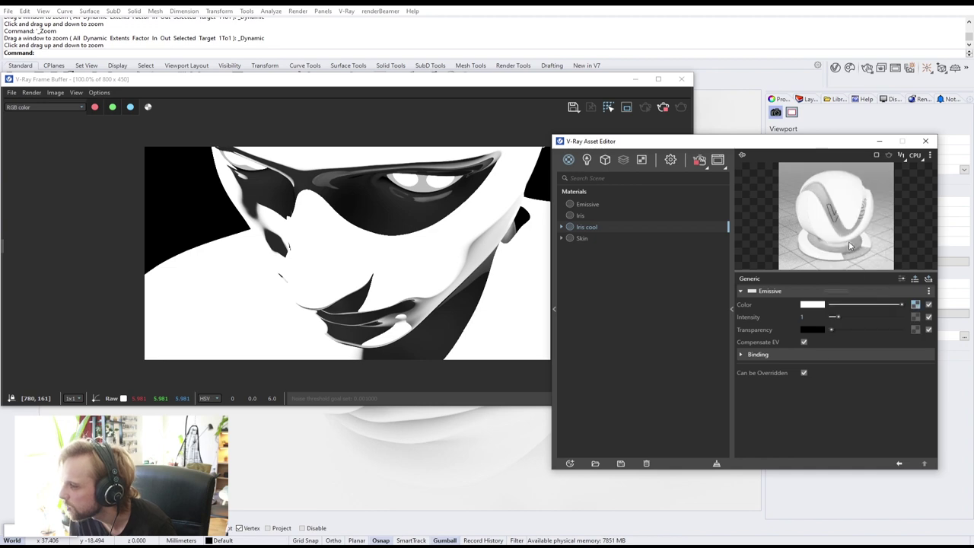
- Steepen the spline's Value curve with a near-maximum point at position 0.556 and a near-zero point at 0.304, and return to Iris cool
{"action": "left_click_drag", "start_coordinate": [843, 377], "coordinate": [844, 339]}
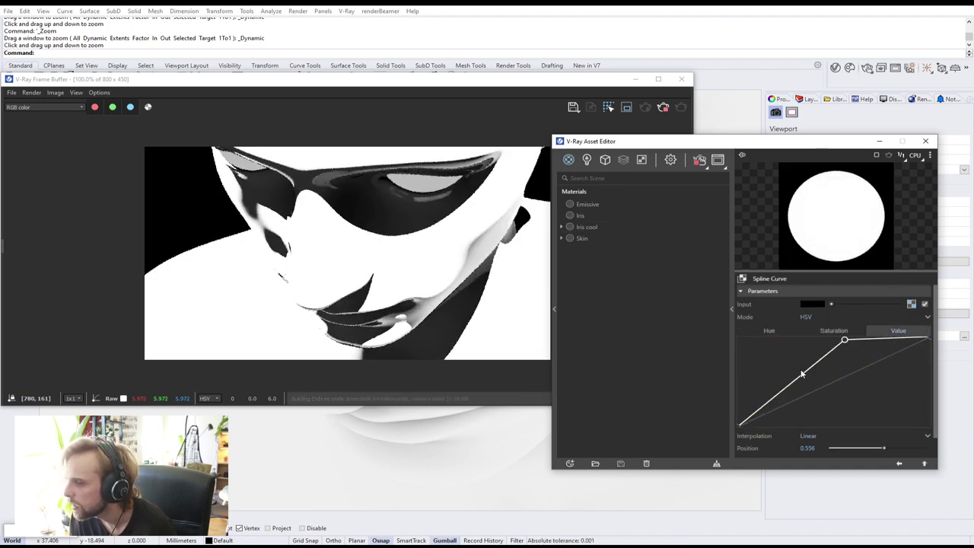
{"action": "left_click_drag", "start_coordinate": [805, 371], "coordinate": [797, 428]}
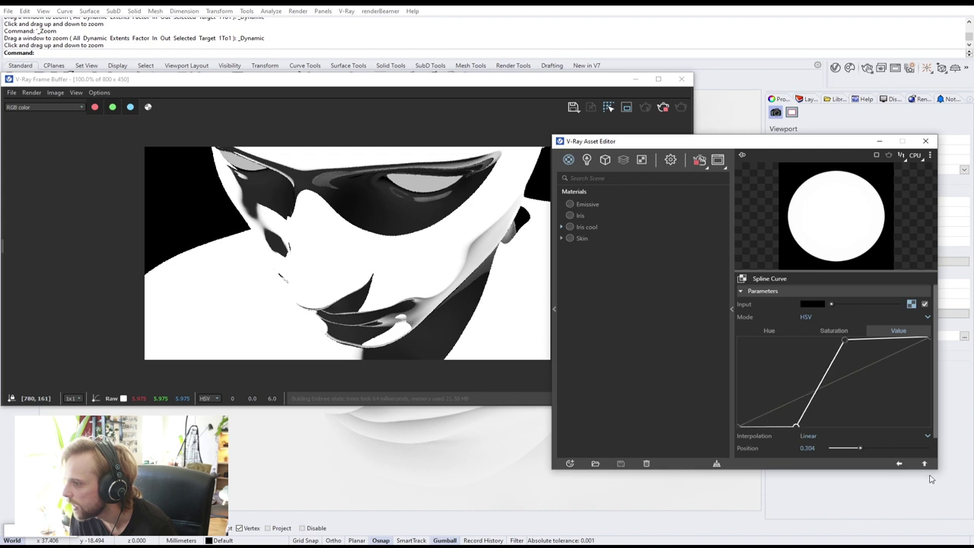
{"action": "left_click", "coordinate": [587, 227]}
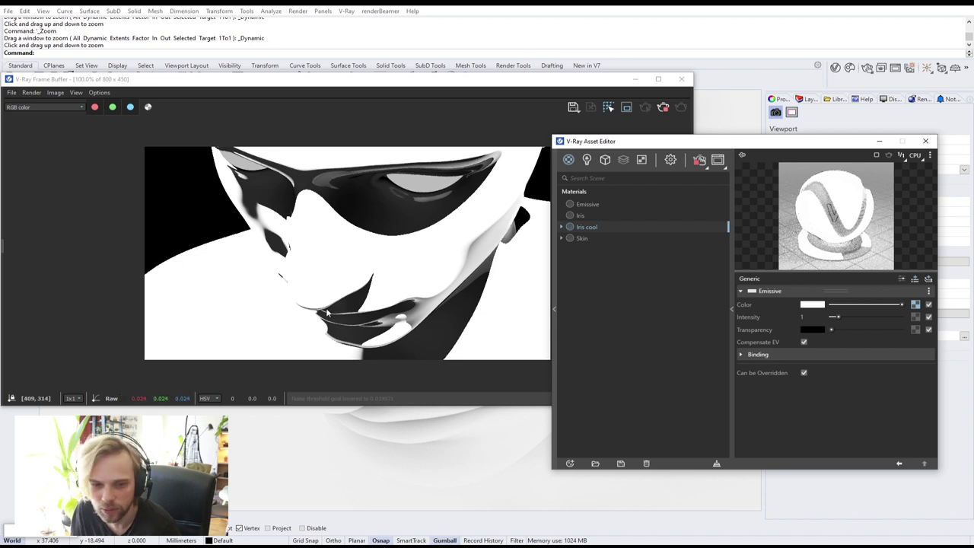
- Restart the interactive render, examine the eye up close and set the Iris cool material's emissive intensity to 0.9
{"action": "left_click", "coordinate": [663, 108]}
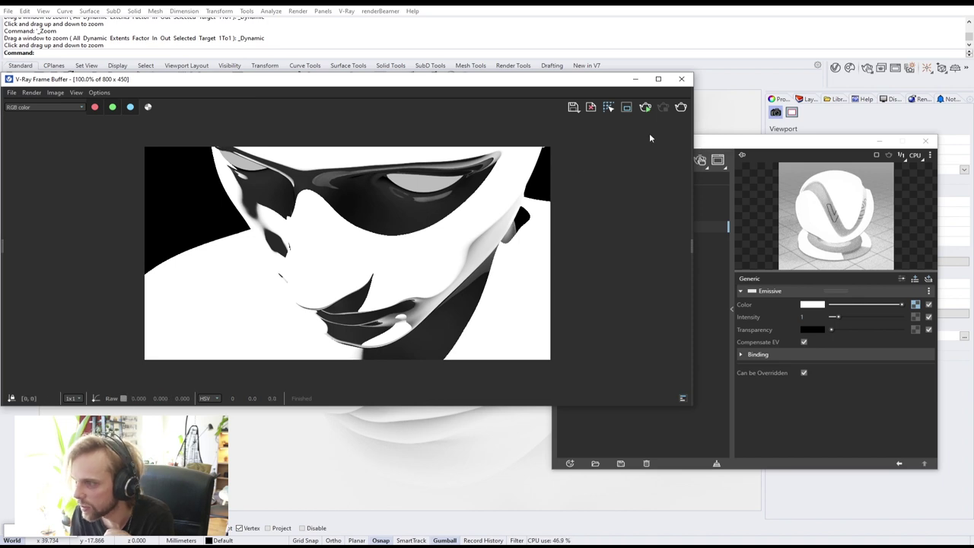
{"action": "left_click", "coordinate": [644, 108]}
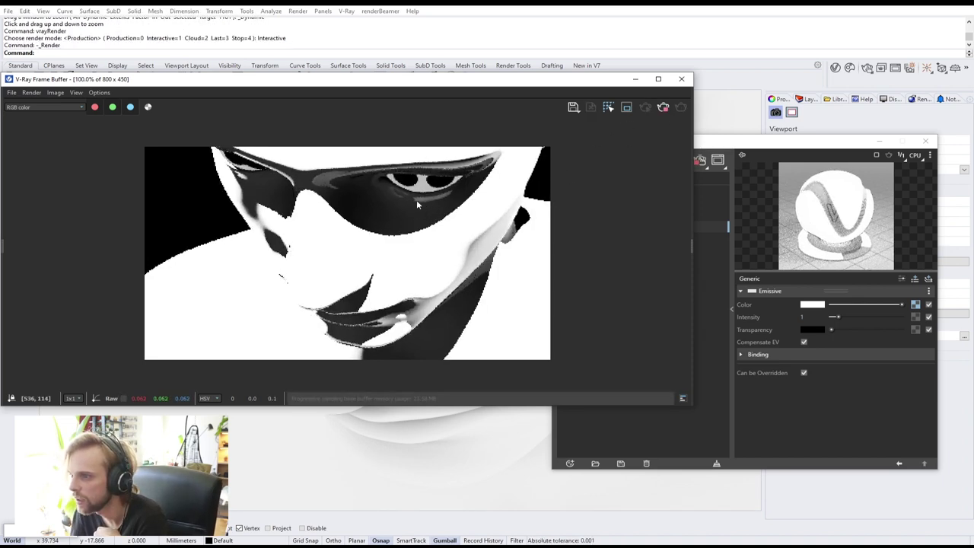
{"action": "scroll", "coordinate": [438, 182], "scroll_direction": "up", "scroll_amount": 1}
{"action": "scroll", "coordinate": [366, 176], "scroll_direction": "up", "scroll_amount": 2}
{"action": "scroll", "coordinate": [366, 175], "scroll_direction": "down", "scroll_amount": 1}
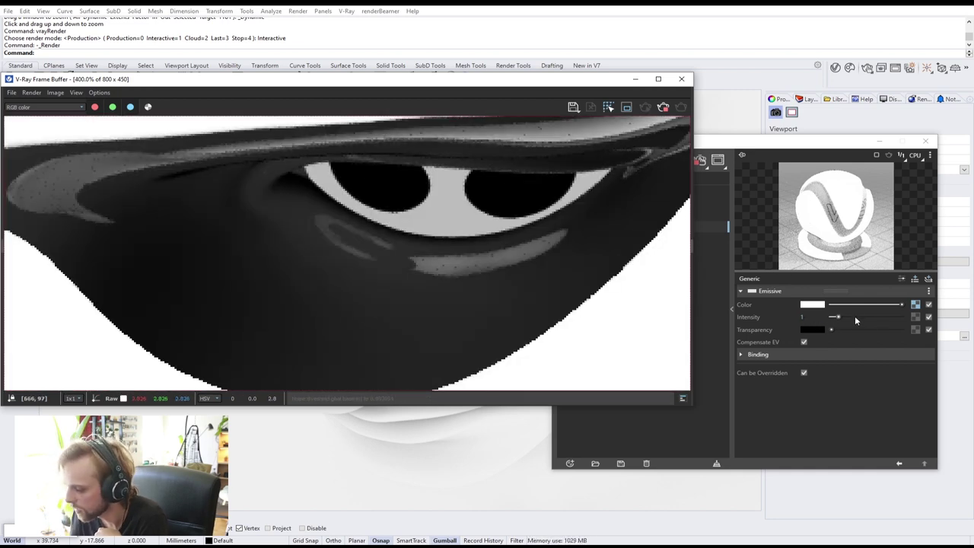
{"action": "mouse_move", "coordinate": [854, 316]}
{"action": "left_mouse_down"}
{"action": "mouse_move", "coordinate": [877, 314]}
{"action": "mouse_move", "coordinate": [838, 319]}
{"action": "left_mouse_up"}
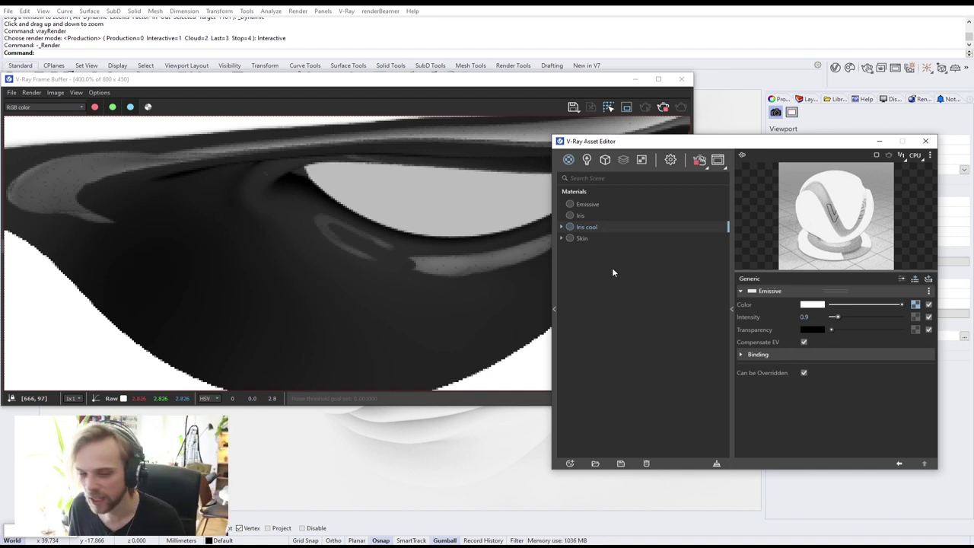
- Display the Iris material's settings, and switch to Grasshopper to work on the V-Ray Render in Project component
{"action": "left_click", "coordinate": [587, 215]}
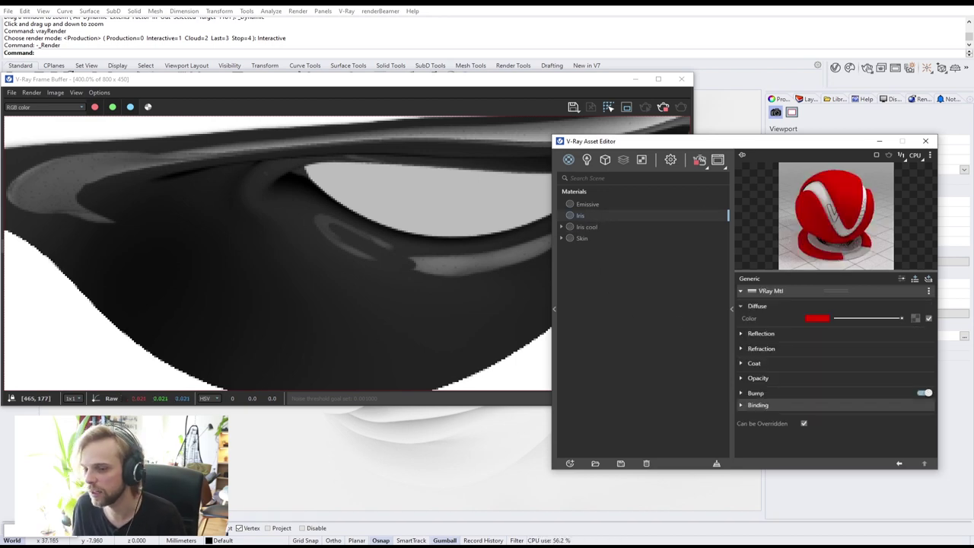
{"action": "double_click", "coordinate": [12, 530]}
{"action": "right_click_drag", "start_coordinate": [698, 246], "coordinate": [611, 232]}
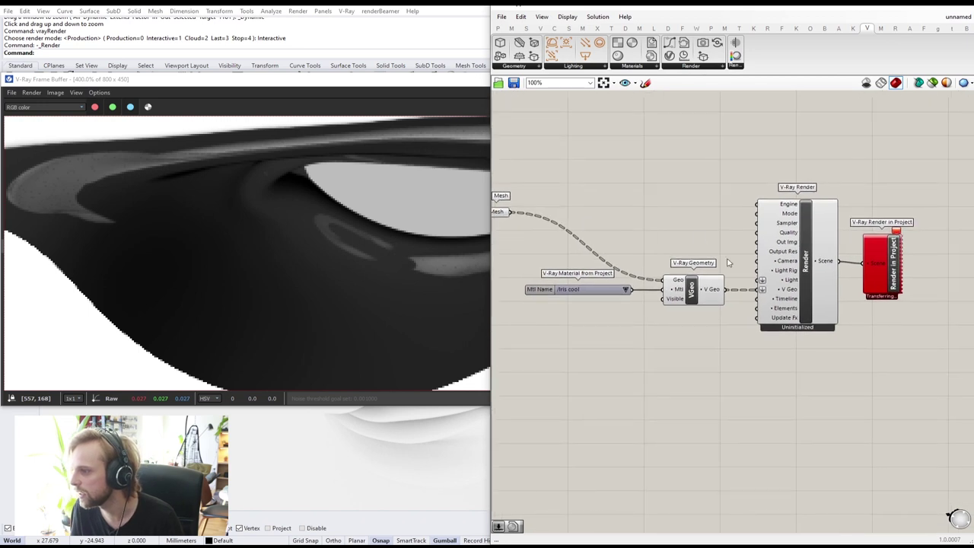
{"action": "middle_click", "coordinate": [896, 258]}
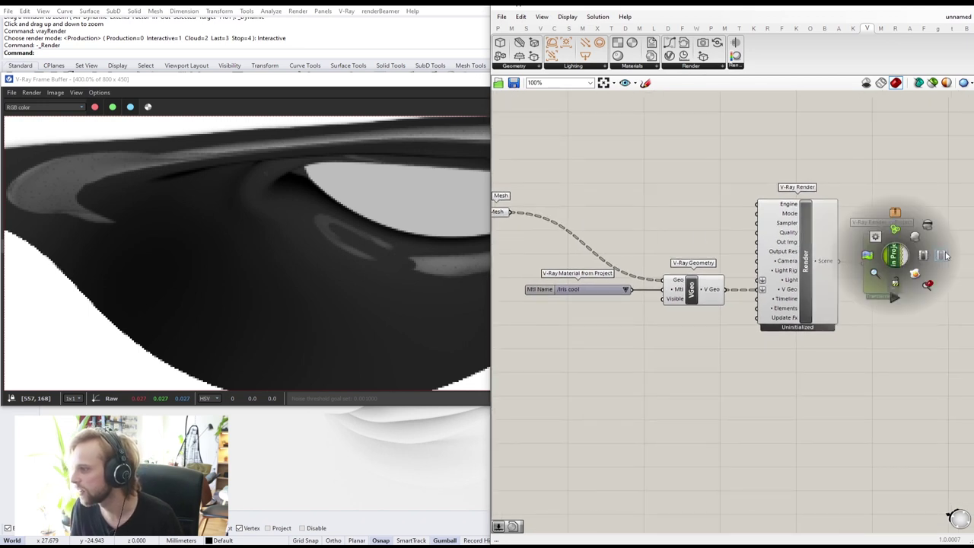
- Try the /Emissive material and the /Iris cool material in the V-Ray Material from Project component
{"action": "left_click", "coordinate": [626, 290]}
{"action": "left_click", "coordinate": [645, 317]}
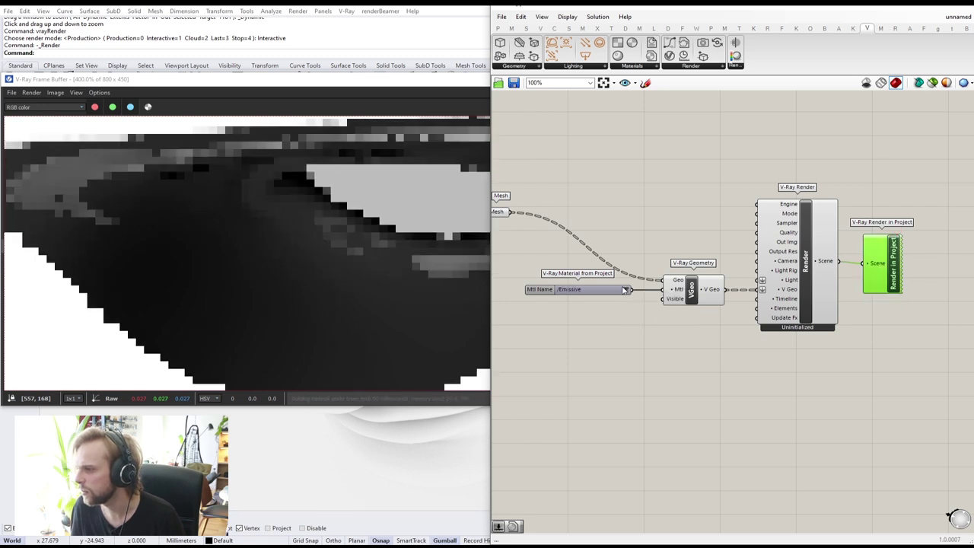
{"action": "left_click", "coordinate": [624, 290]}
{"action": "left_click", "coordinate": [625, 290]}
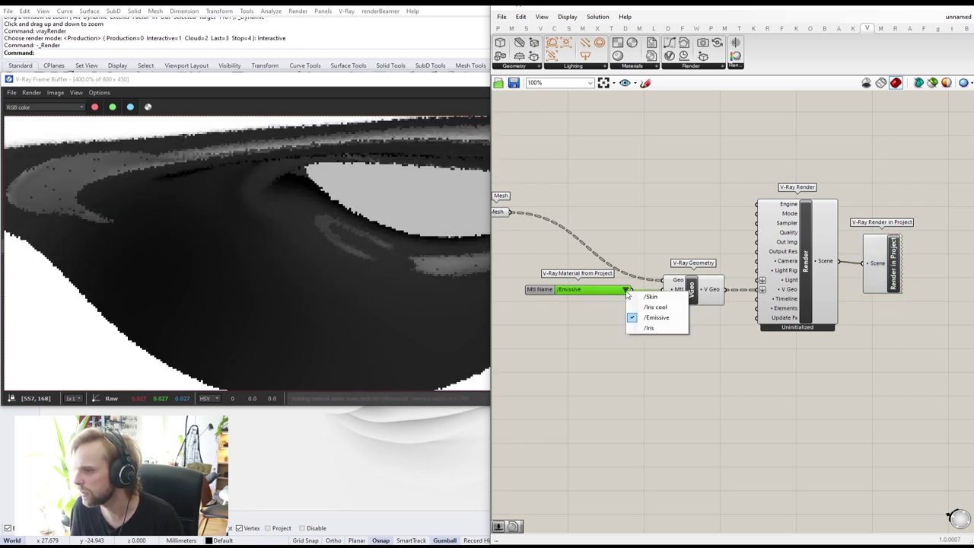
{"action": "left_click", "coordinate": [653, 306]}
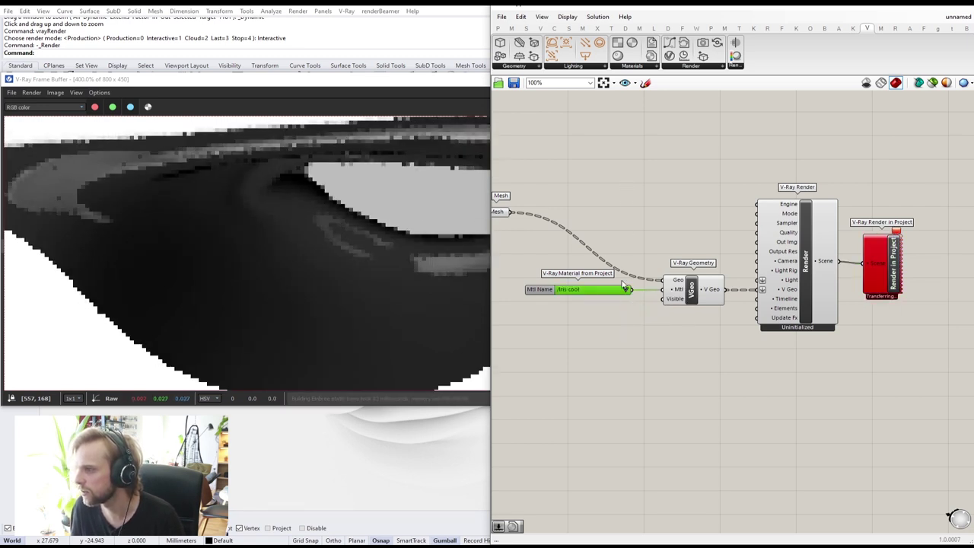
- Set the V-Ray Material from Project component to /Iris, collapse Grasshopper and show the whole render at 100%
{"action": "left_click", "coordinate": [625, 290]}
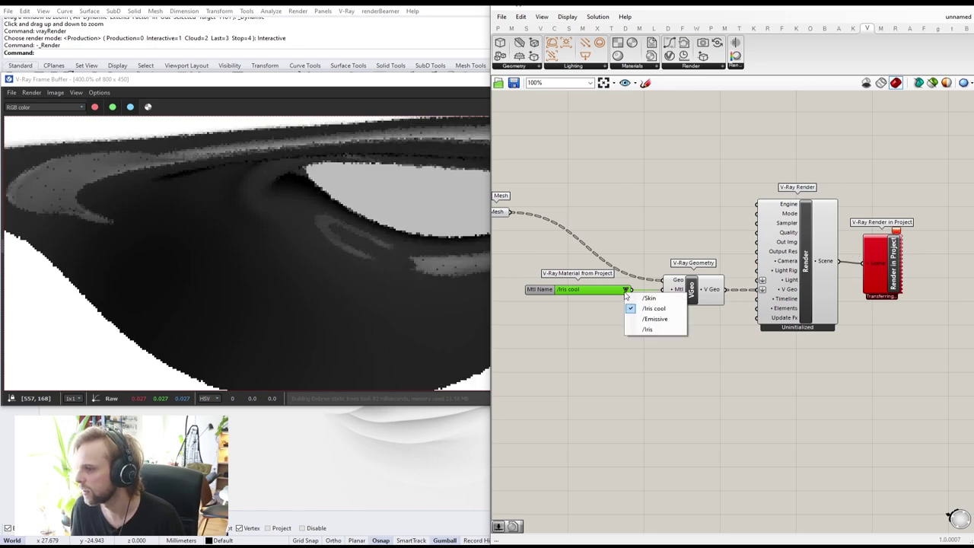
{"action": "left_click", "coordinate": [648, 329]}
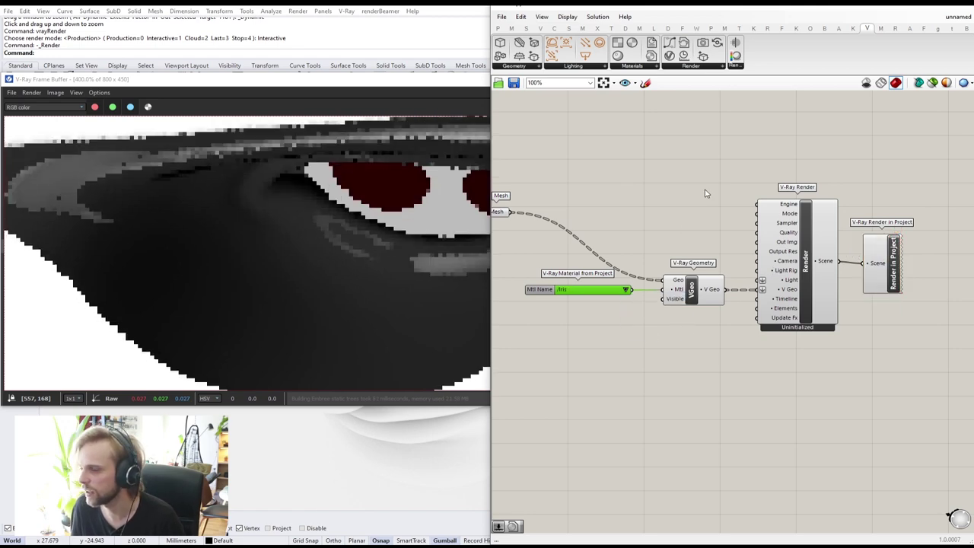
{"action": "left_click", "coordinate": [915, 5]}
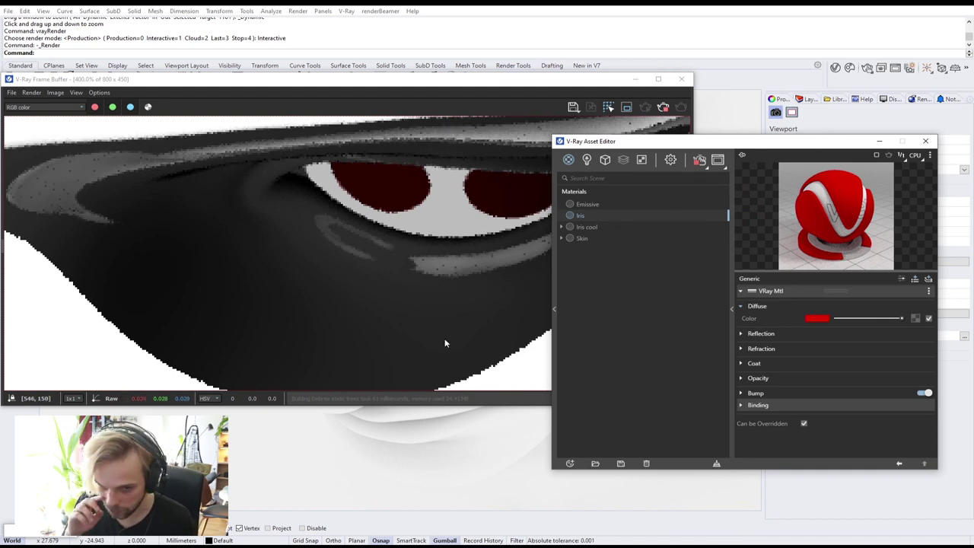
{"action": "double_click", "coordinate": [363, 254]}
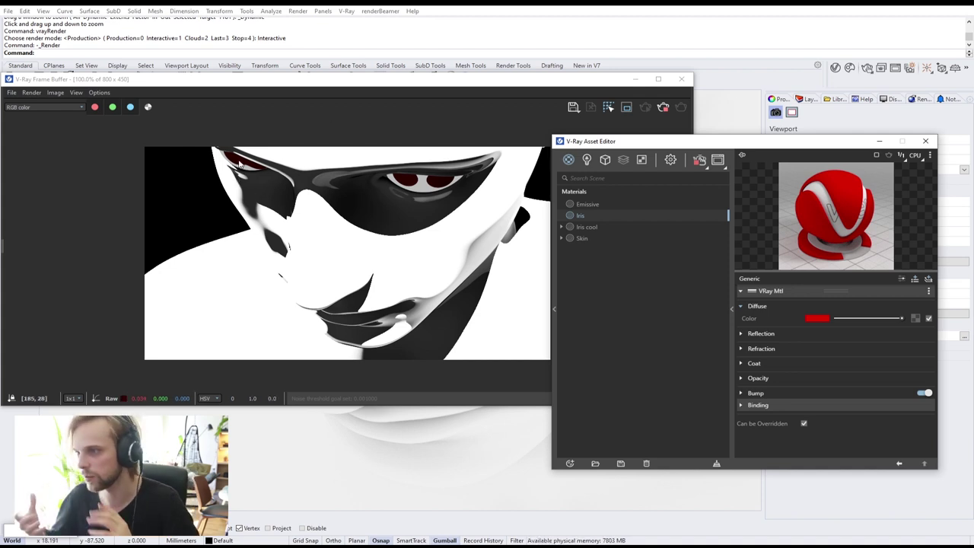
- Put away the V-Ray Asset Editor, and move and narrow the V-Ray Frame Buffer to uncover the Perspective viewport
{"action": "left_click", "coordinate": [732, 310]}
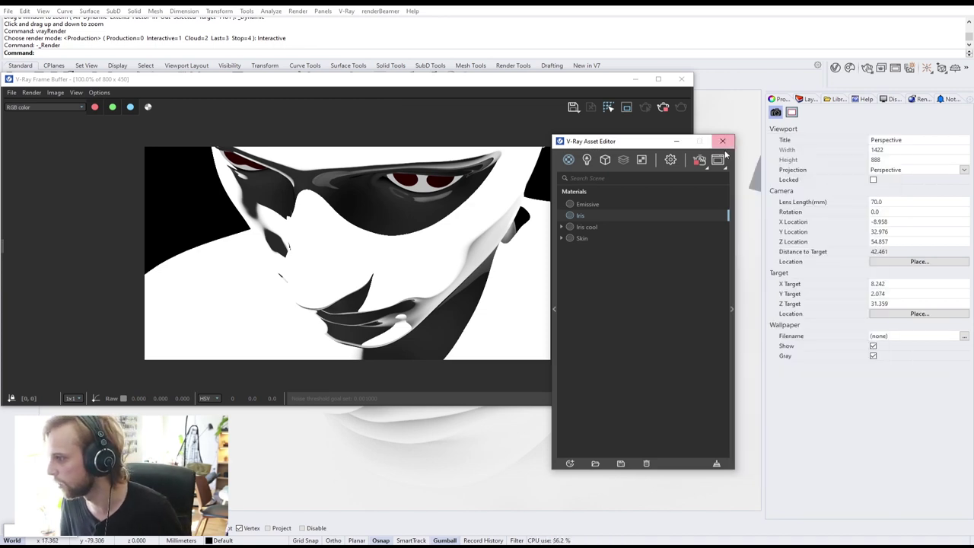
{"action": "left_click_drag", "start_coordinate": [669, 141], "coordinate": [835, 132]}
{"action": "left_click", "coordinate": [886, 135]}
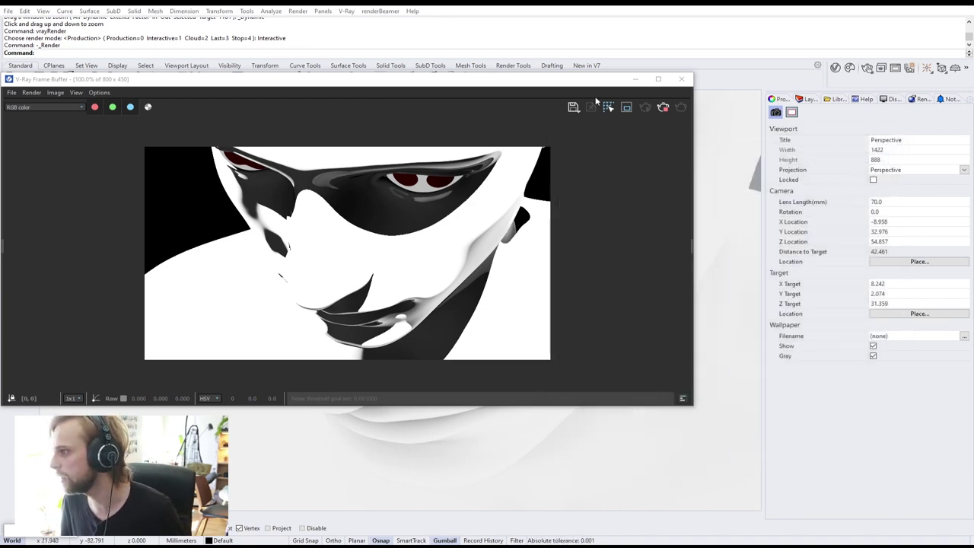
{"action": "left_click_drag", "start_coordinate": [529, 83], "coordinate": [805, 86]}
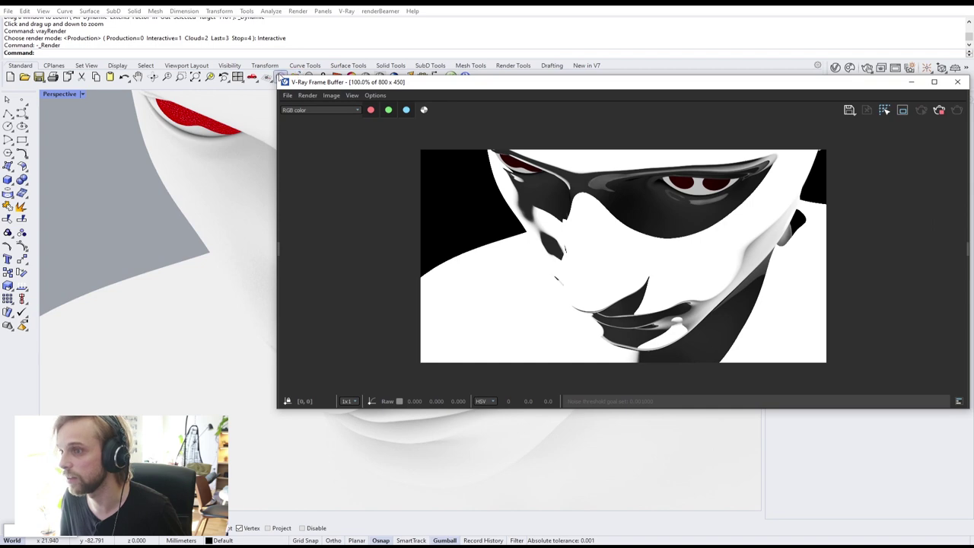
{"action": "left_click_drag", "start_coordinate": [278, 77], "coordinate": [513, 78]}
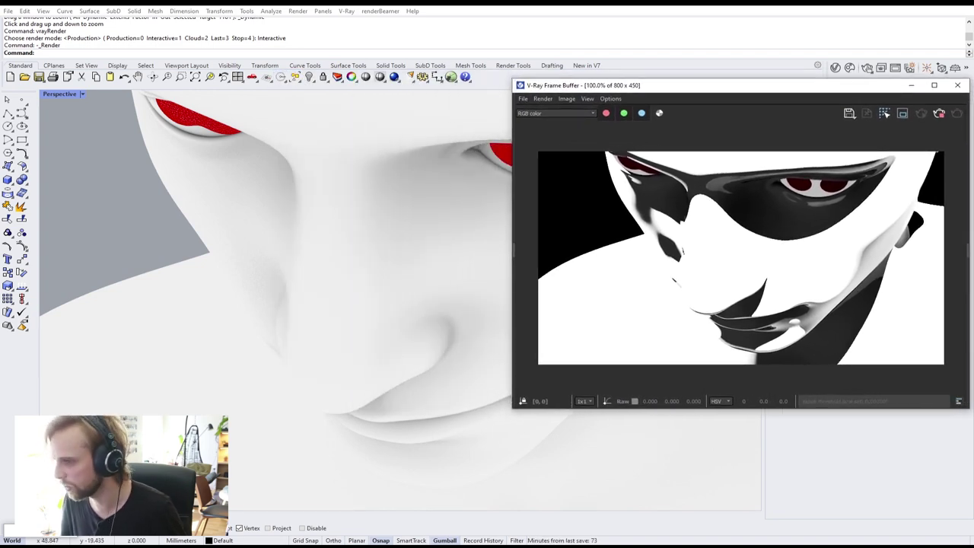
- Reopen Grasshopper and arrange its window as a tall canvas beside the V-Ray Frame Buffer
{"action": "double_click", "coordinate": [38, 530]}
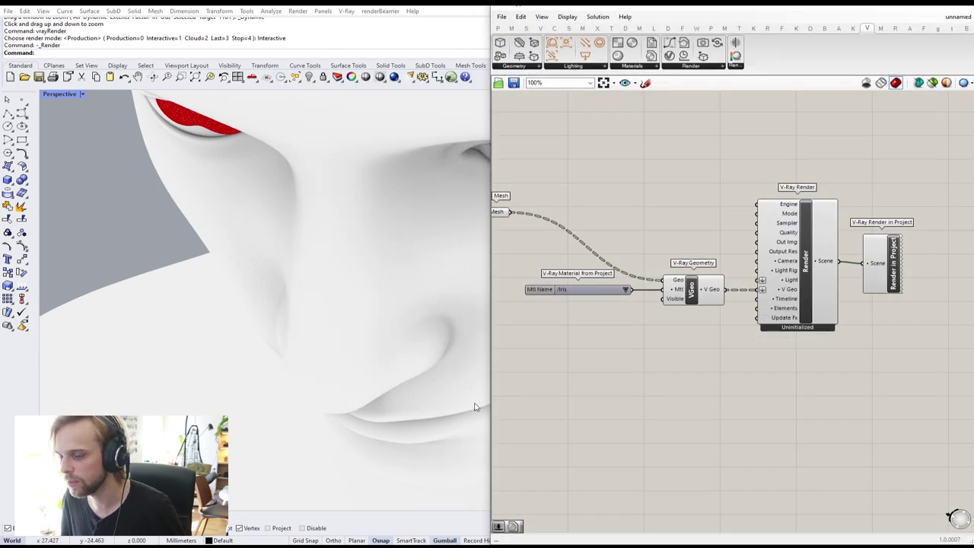
{"action": "scroll", "coordinate": [713, 318], "scroll_direction": "down", "scroll_amount": 2}
{"action": "scroll", "coordinate": [713, 318], "scroll_direction": "down", "scroll_amount": 5}
{"action": "left_click_drag", "start_coordinate": [630, 7], "coordinate": [252, 55]}
{"action": "double_click", "coordinate": [526, 6]}
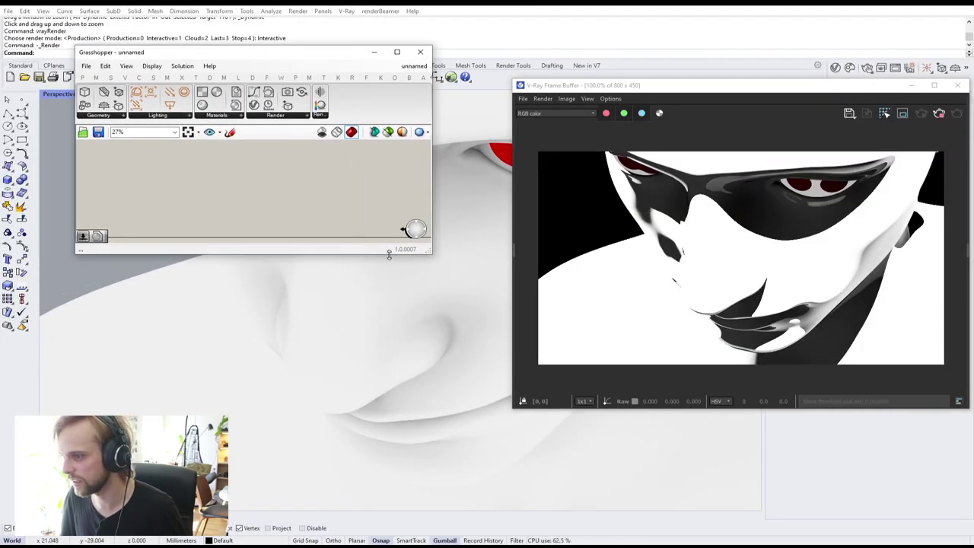
{"action": "left_click_drag", "start_coordinate": [391, 257], "coordinate": [399, 508]}
- Set the upper of the two neighbouring MD Sliders to about 0.55 ; 0.4
{"action": "scroll", "coordinate": [262, 354], "scroll_direction": "down", "scroll_amount": 2}
{"action": "scroll", "coordinate": [252, 339], "scroll_direction": "up", "scroll_amount": 10}
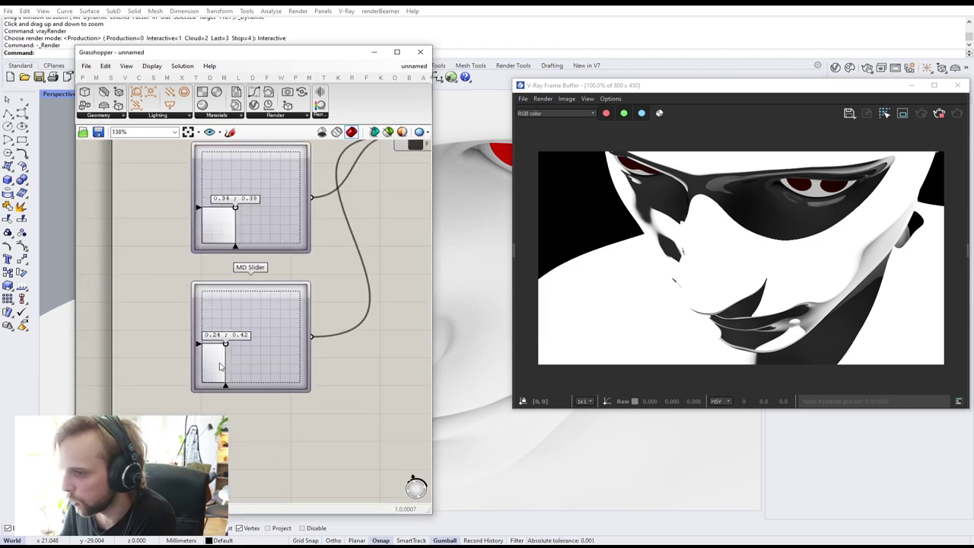
{"action": "scroll", "coordinate": [217, 363], "scroll_direction": "up", "scroll_amount": 3}
{"action": "right_click_drag", "start_coordinate": [234, 161], "coordinate": [217, 312]}
{"action": "right_click_drag", "start_coordinate": [246, 179], "coordinate": [246, 348]}
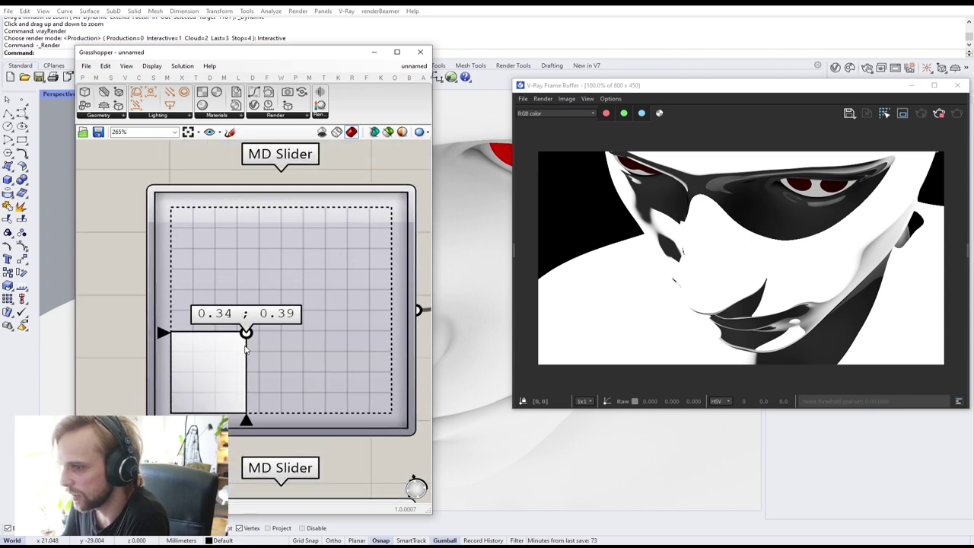
{"action": "left_click", "coordinate": [293, 332]}
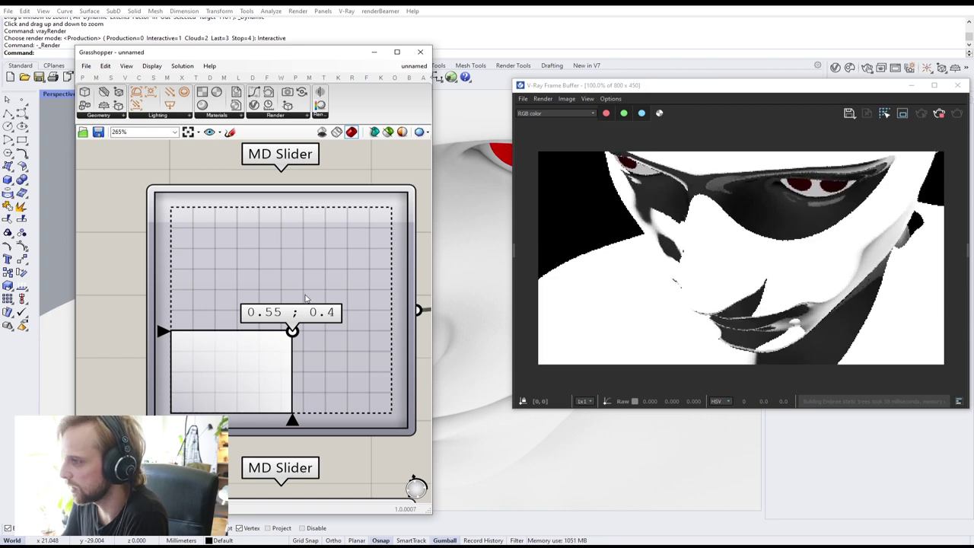
- Undo the last accidental slider edit and set the same MD Slider to about 0.37 ; 0.4
{"action": "left_click", "coordinate": [293, 332]}
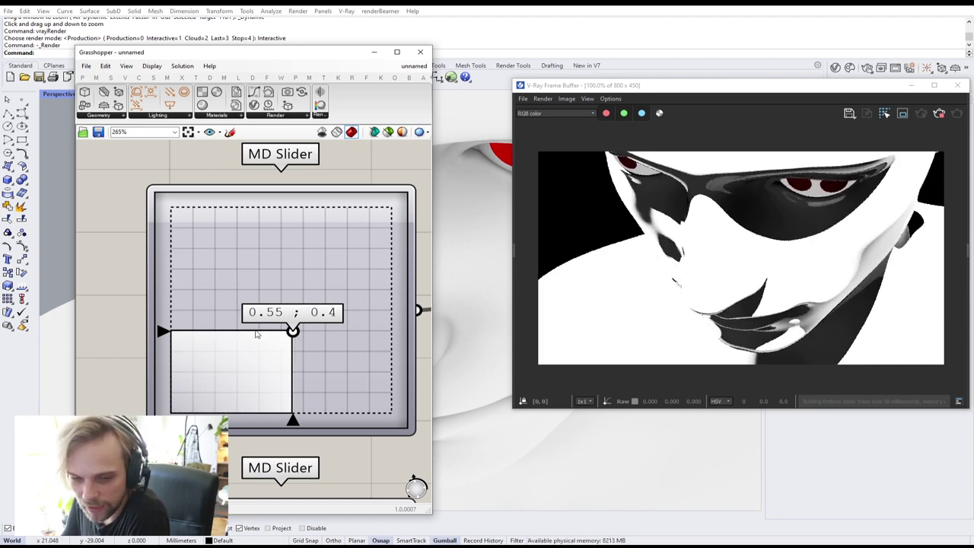
{"action": "key", "text": "ctrl+z"}
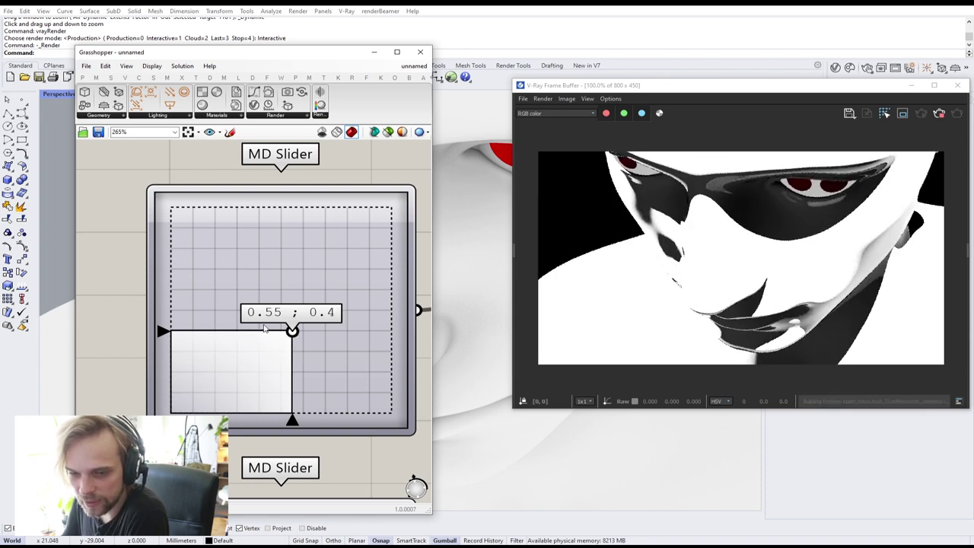
{"action": "left_click_drag", "start_coordinate": [292, 332], "coordinate": [289, 332]}
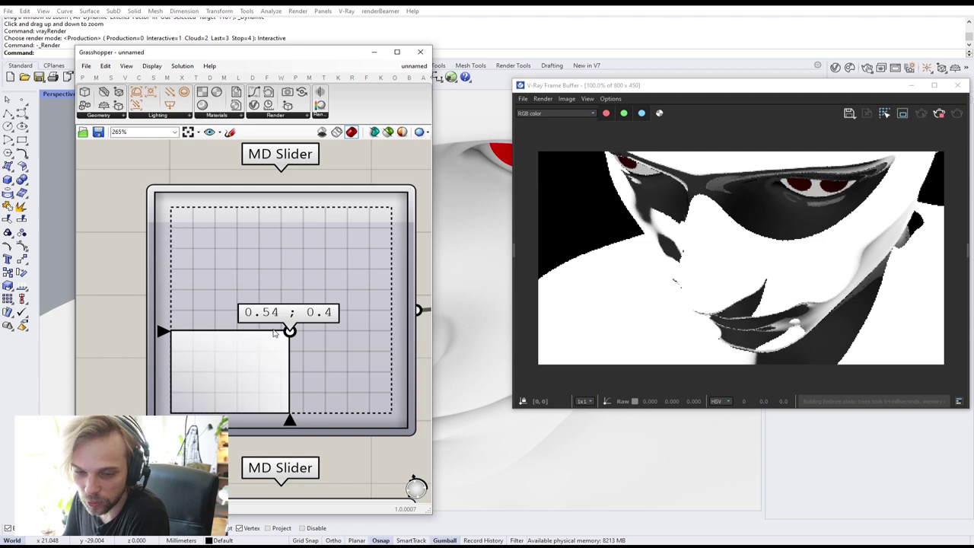
{"action": "left_click_drag", "start_coordinate": [289, 332], "coordinate": [254, 339]}
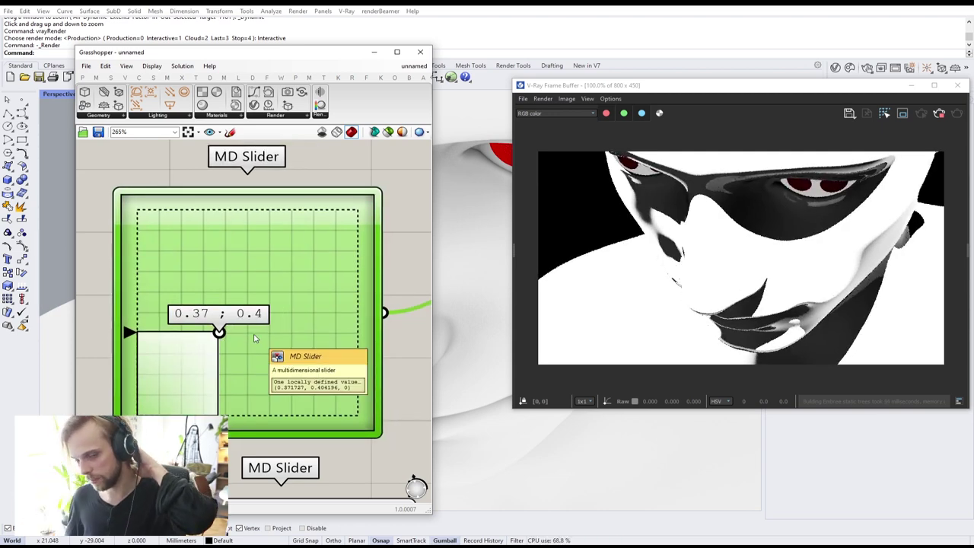